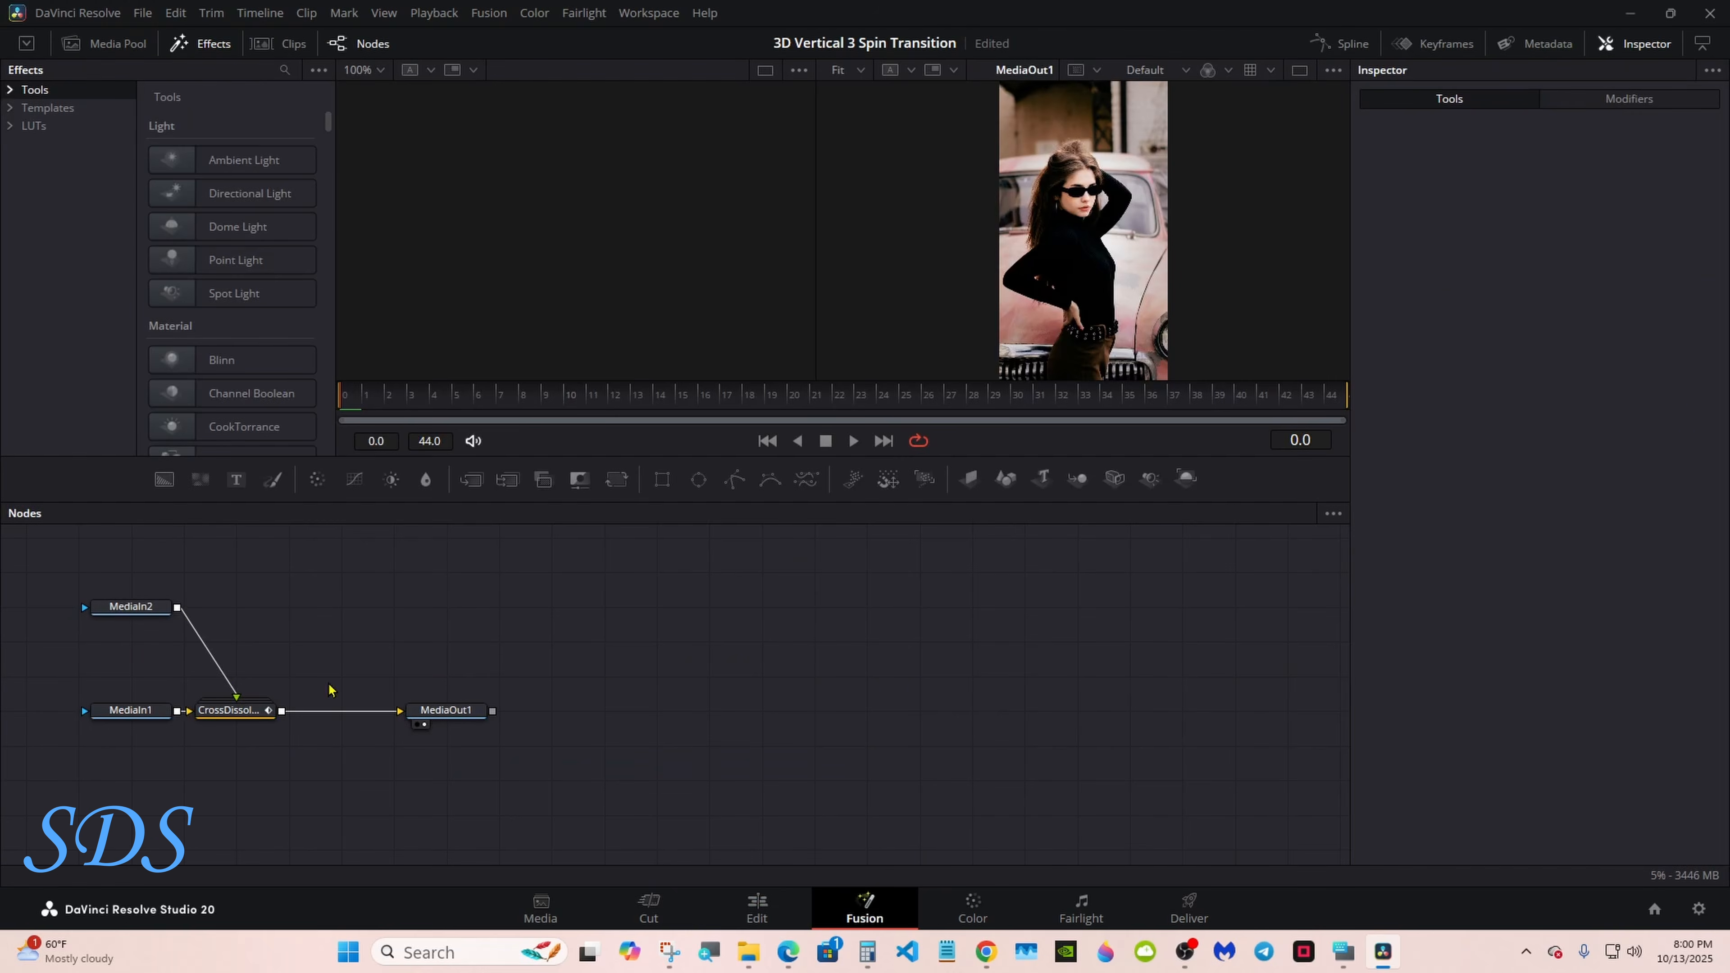
Spread out the nodes, moving MediaOut1 away from the sources and placing MediaIn2 below MediaIn1.
drag(34, 591, 549, 740)
drag(445, 747, 1128, 641)
drag(656, 641, 341, 641)
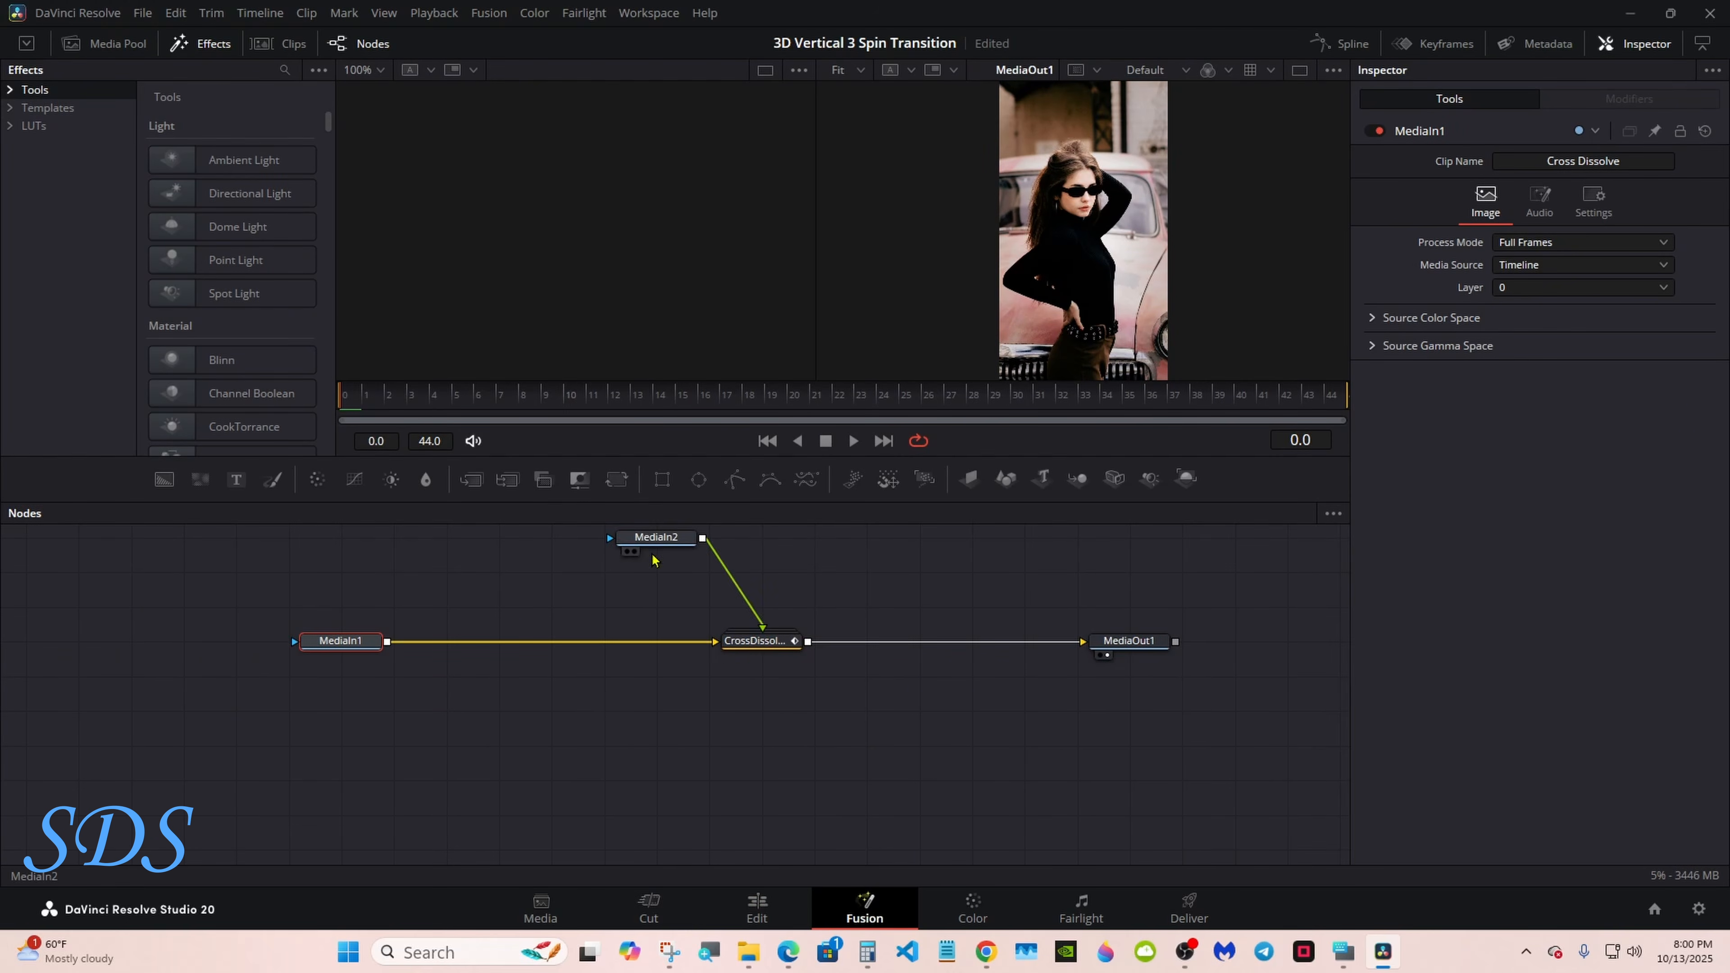
drag(642, 539, 323, 781)
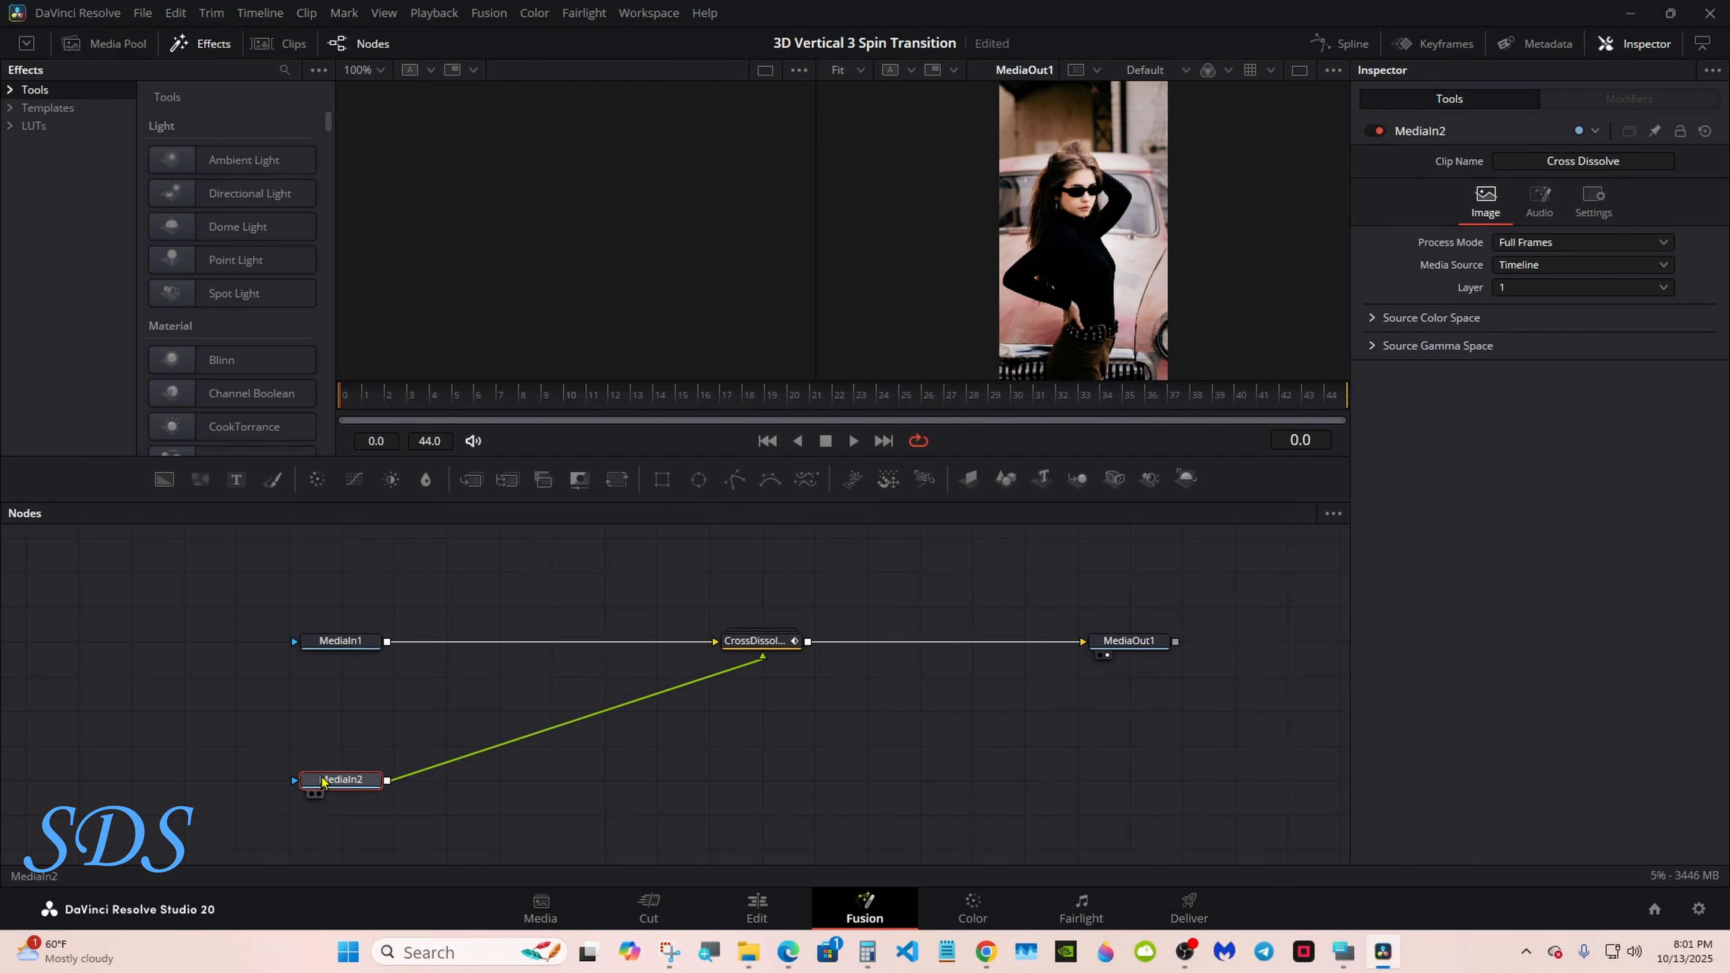
Delete the Cross Dissolve node and disconnect MediaIn1 from MediaOut1.
click(760, 648)
right_click(761, 651)
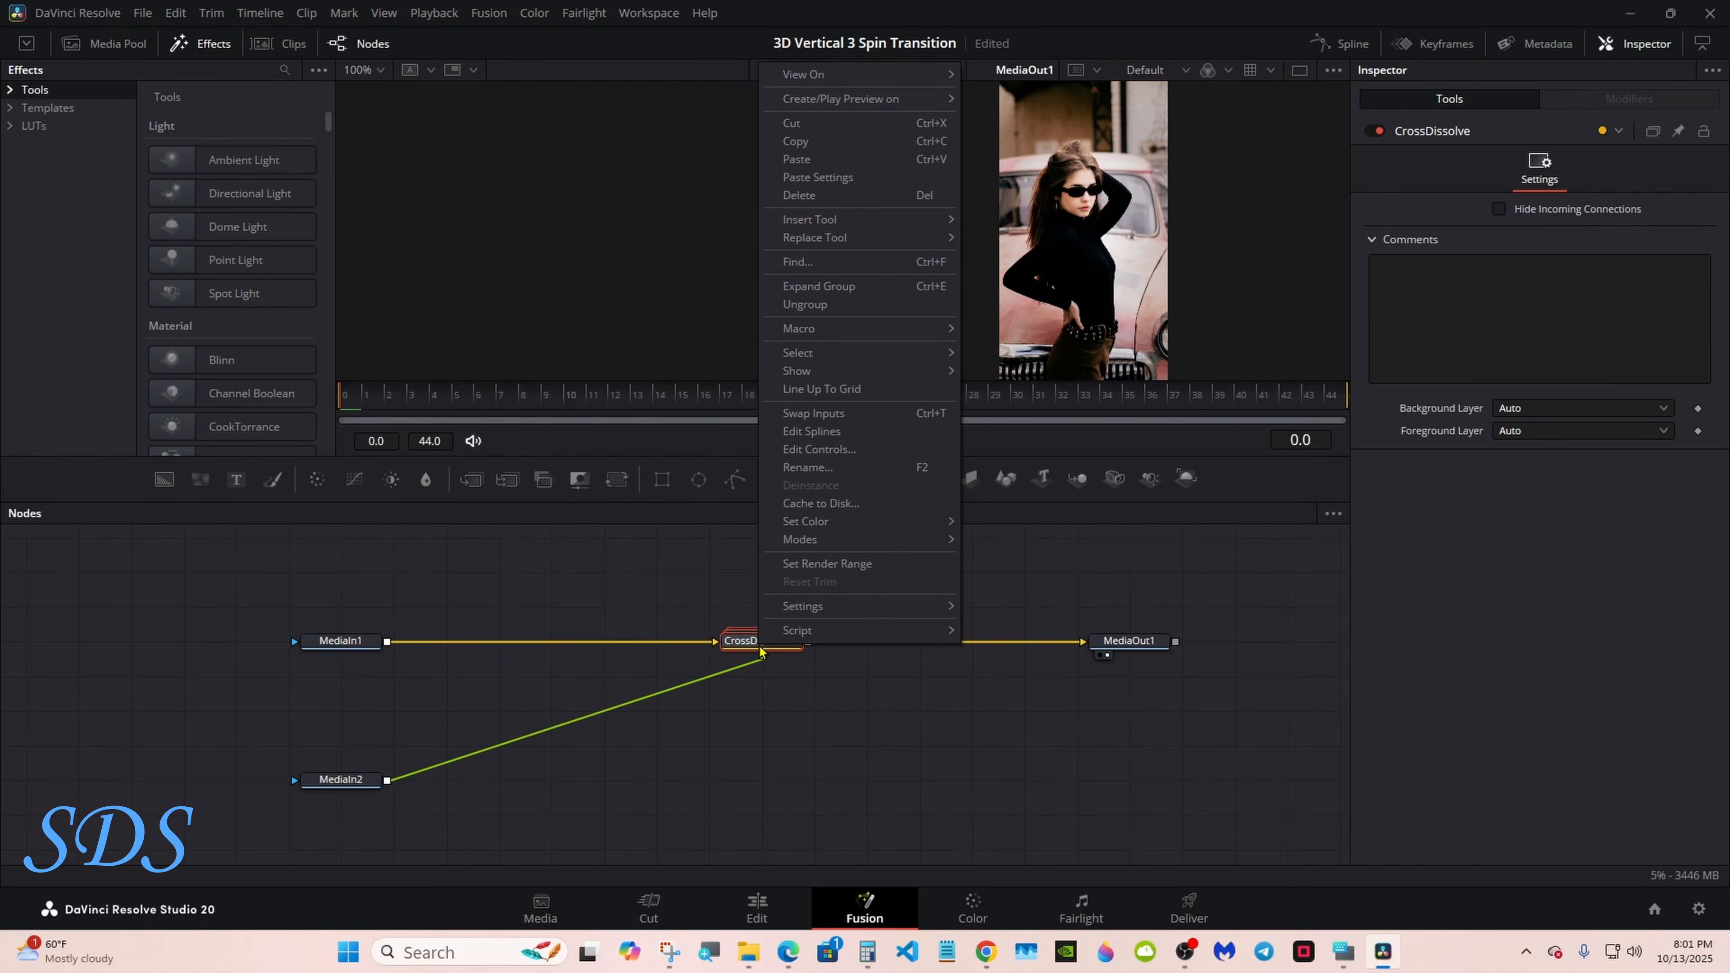
click(800, 195)
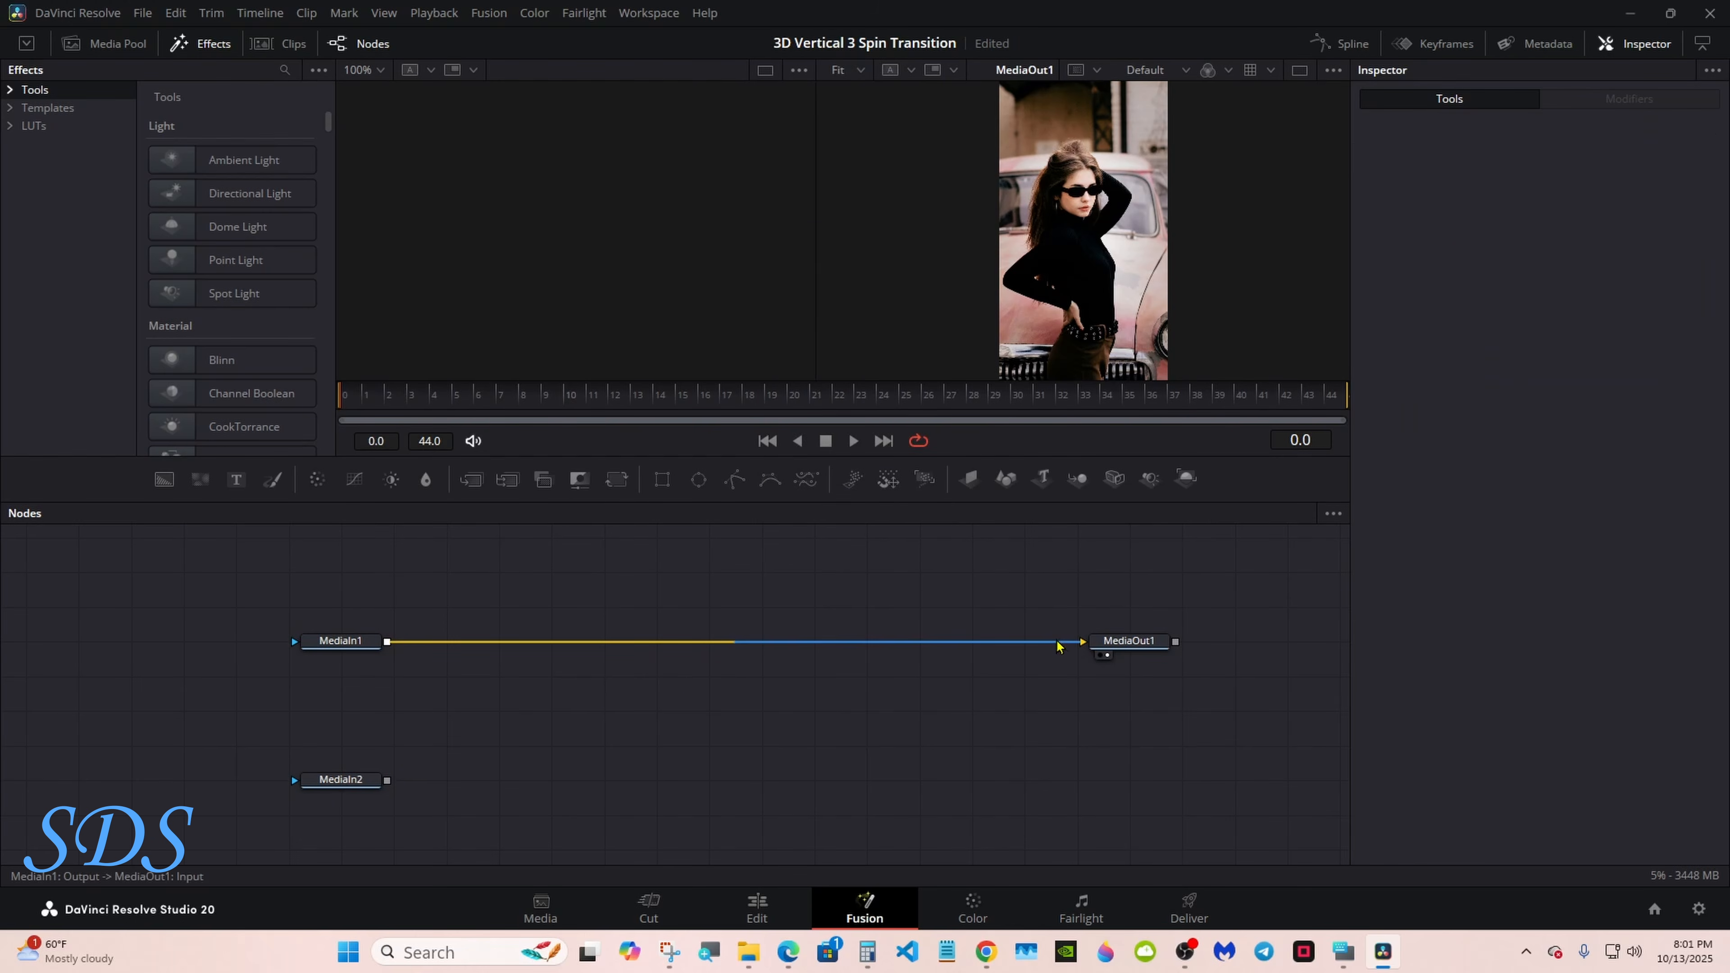
click(1058, 642)
Add a Cube 3D node in the empty space between MediaIn1 and MediaOut1.
click(1342, 950)
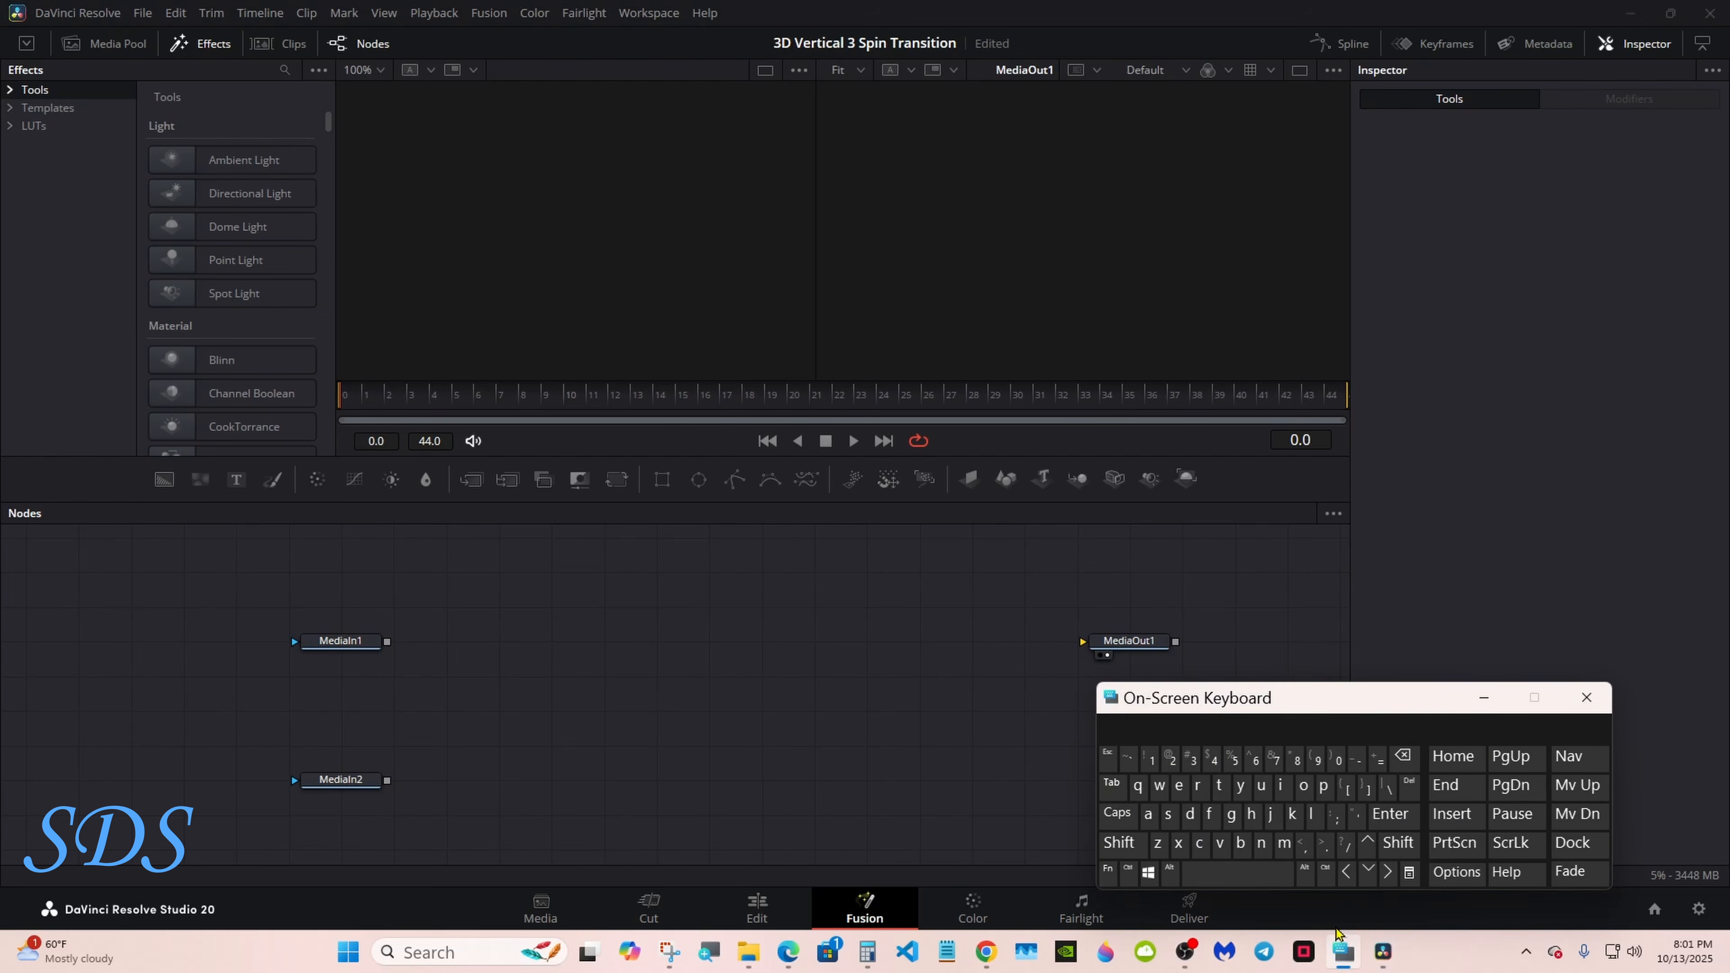
drag(1200, 709, 1293, 680)
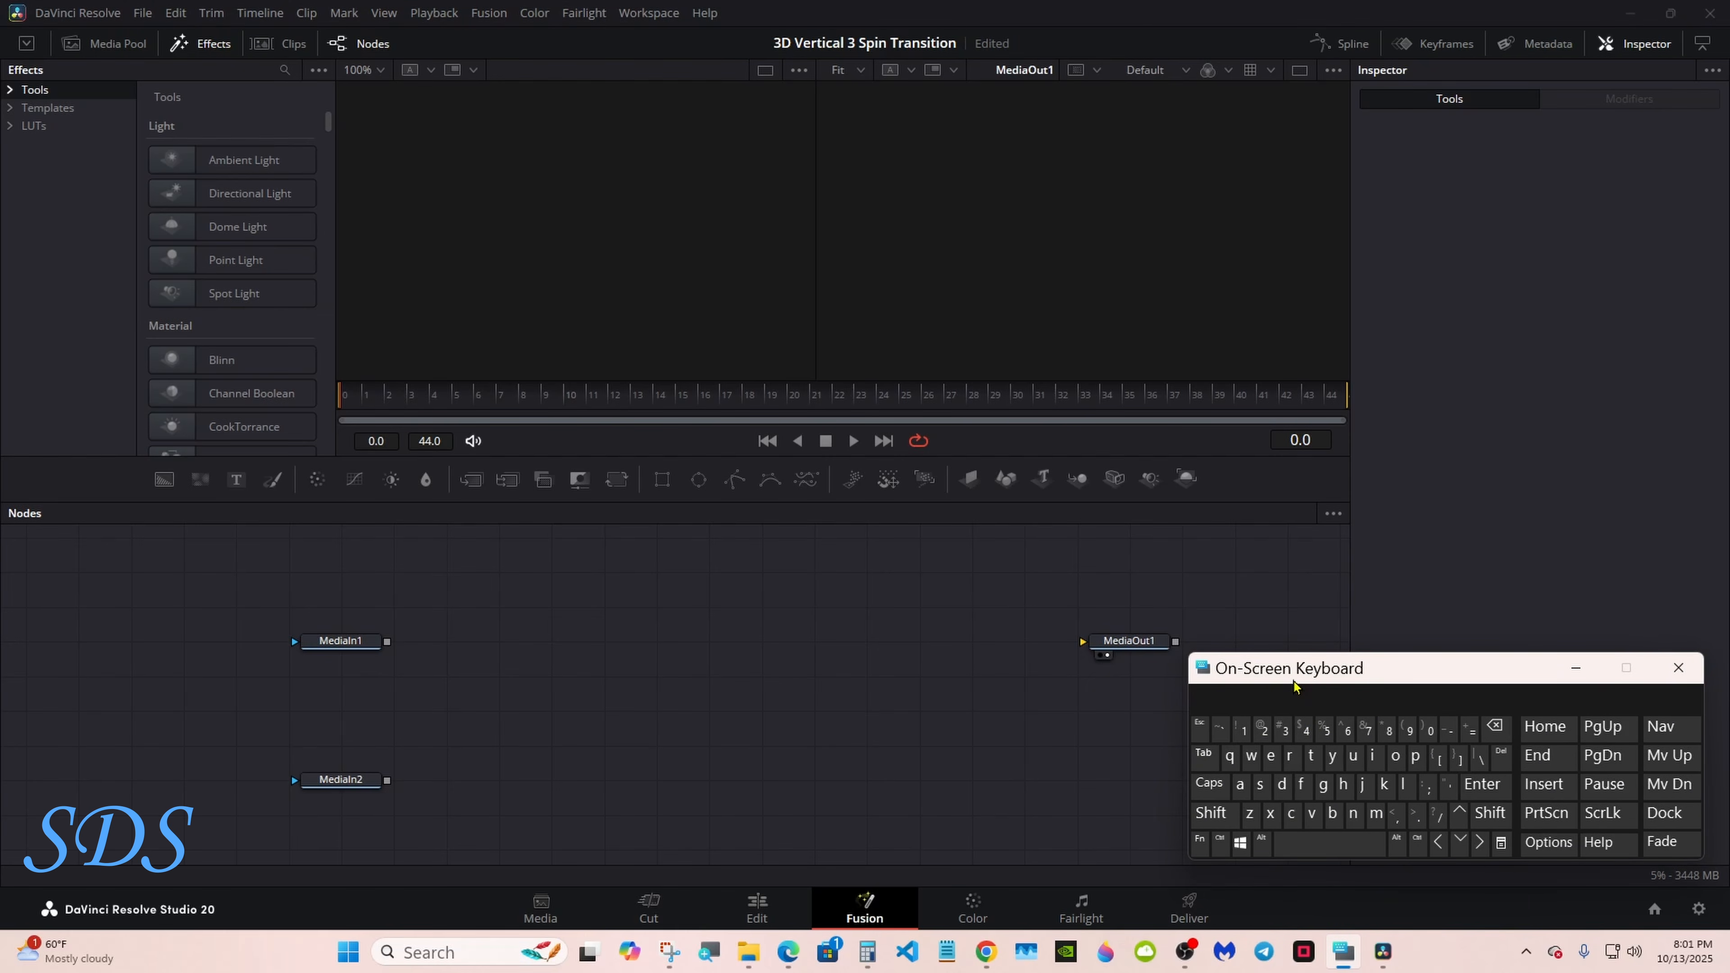
click(740, 652)
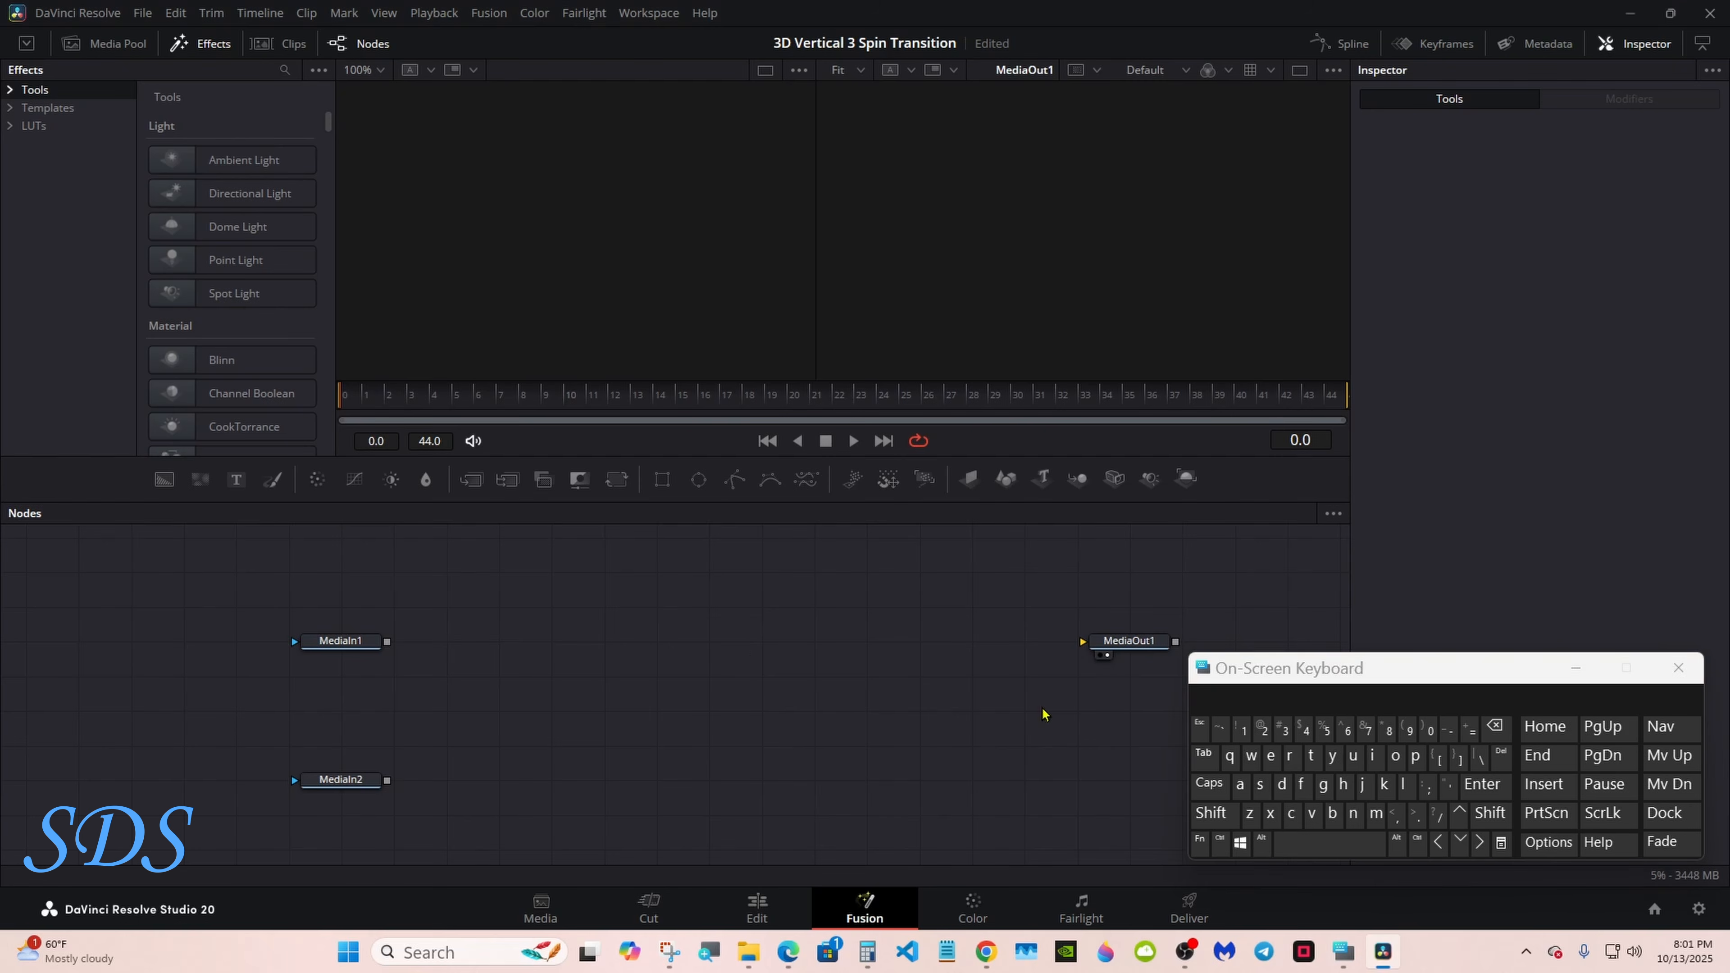
click(1211, 813)
click(1328, 843)
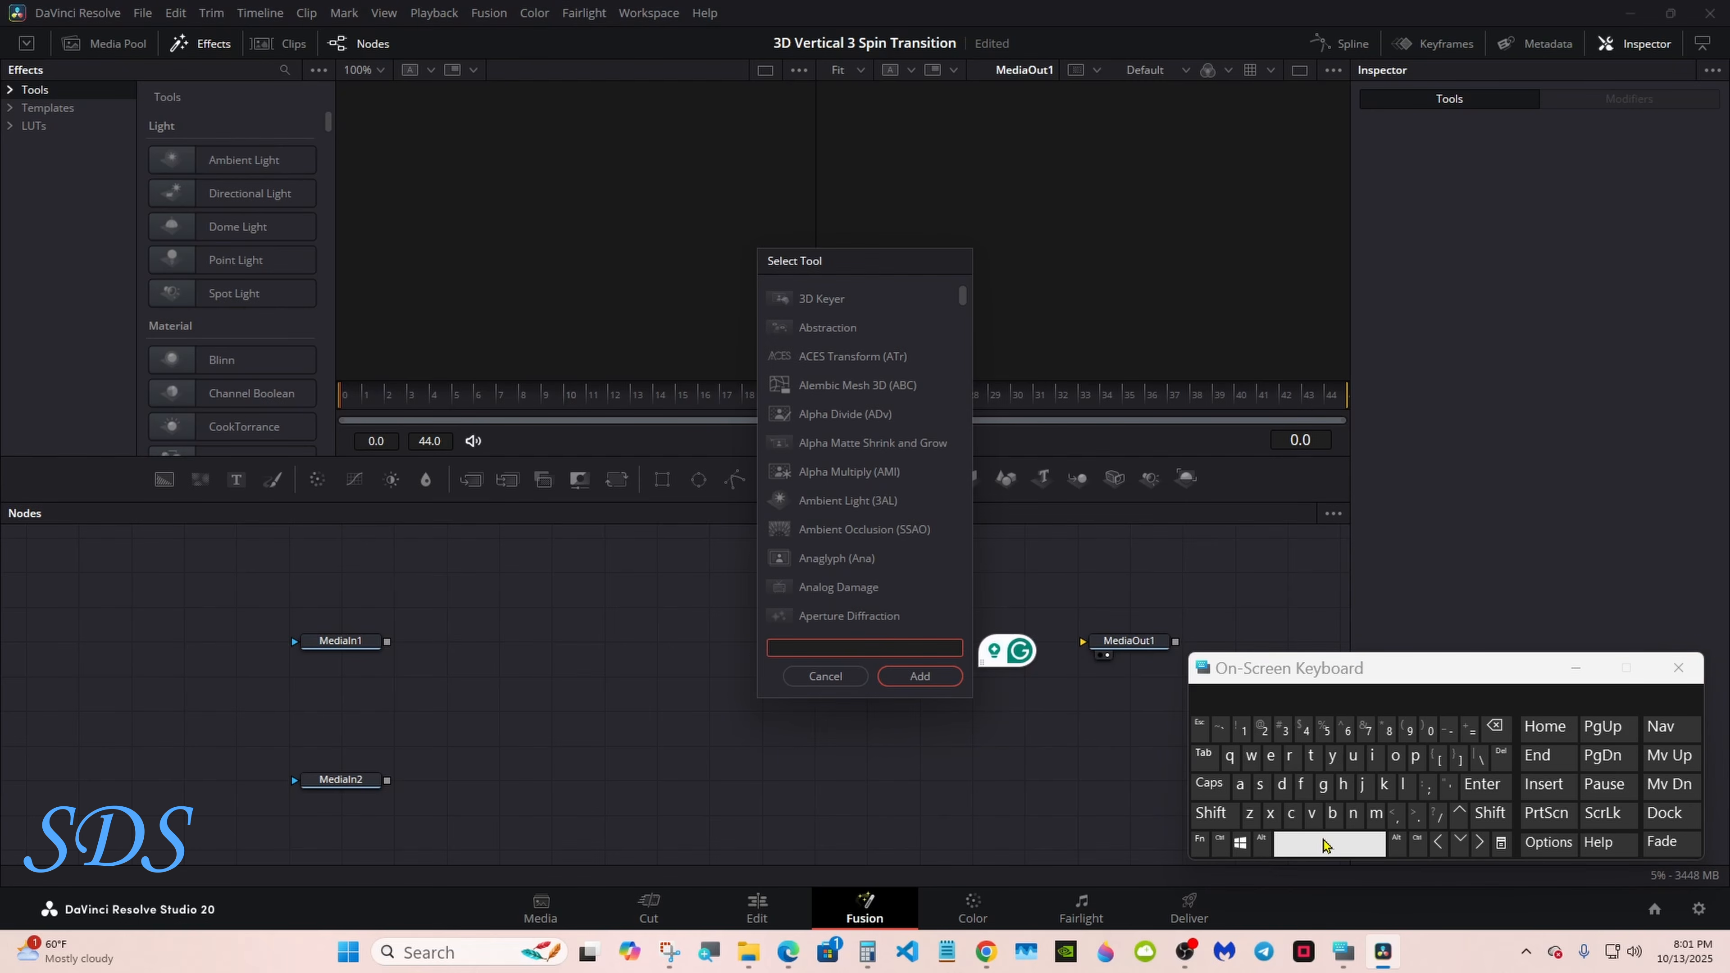
text(cub)
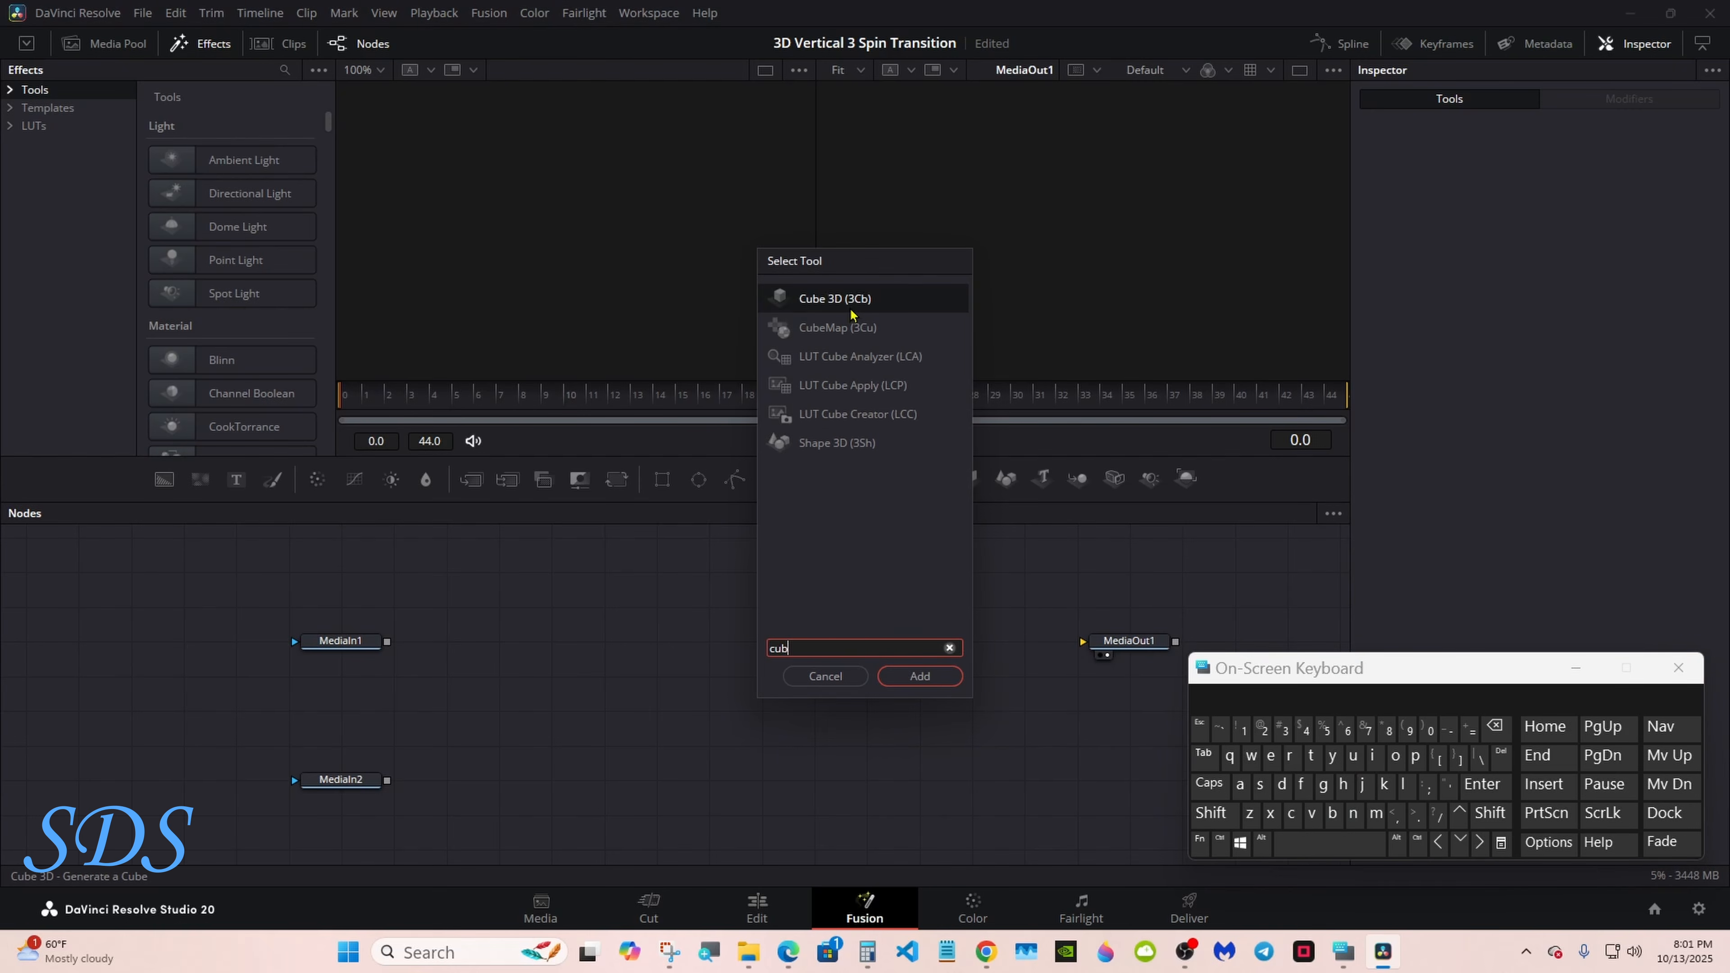
click(850, 315)
click(919, 675)
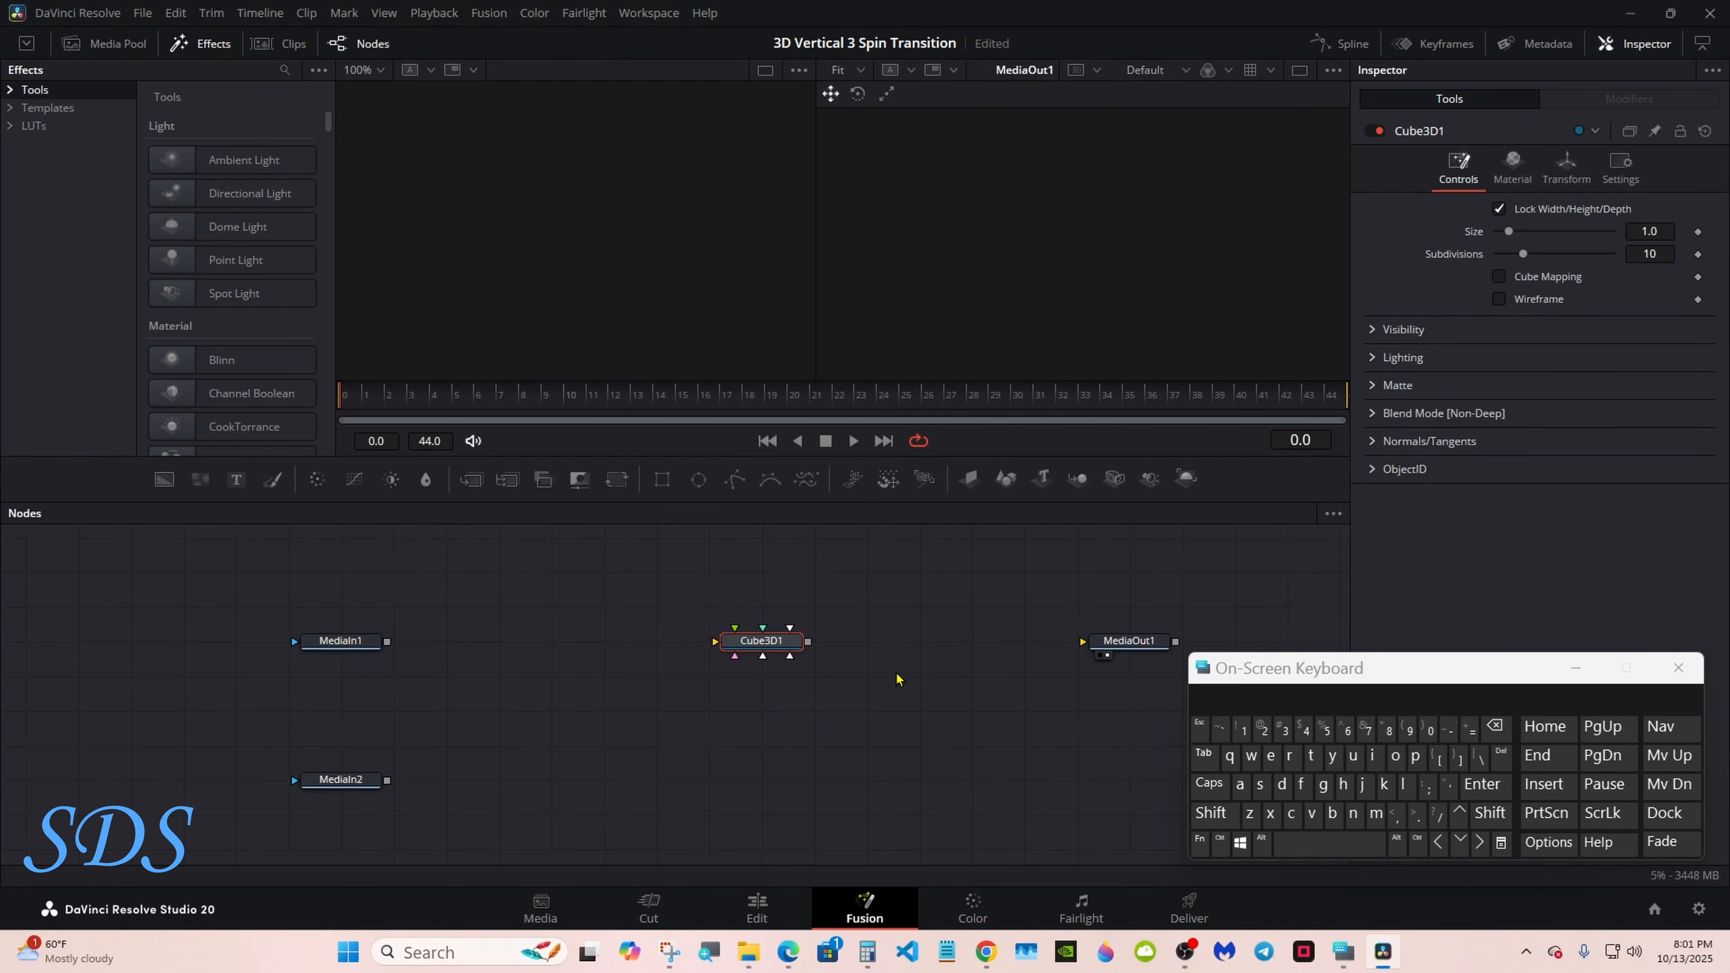
Add a Renderer 3D node after the cube, connect it to MediaOut1 and place it beside that node.
click(1187, 480)
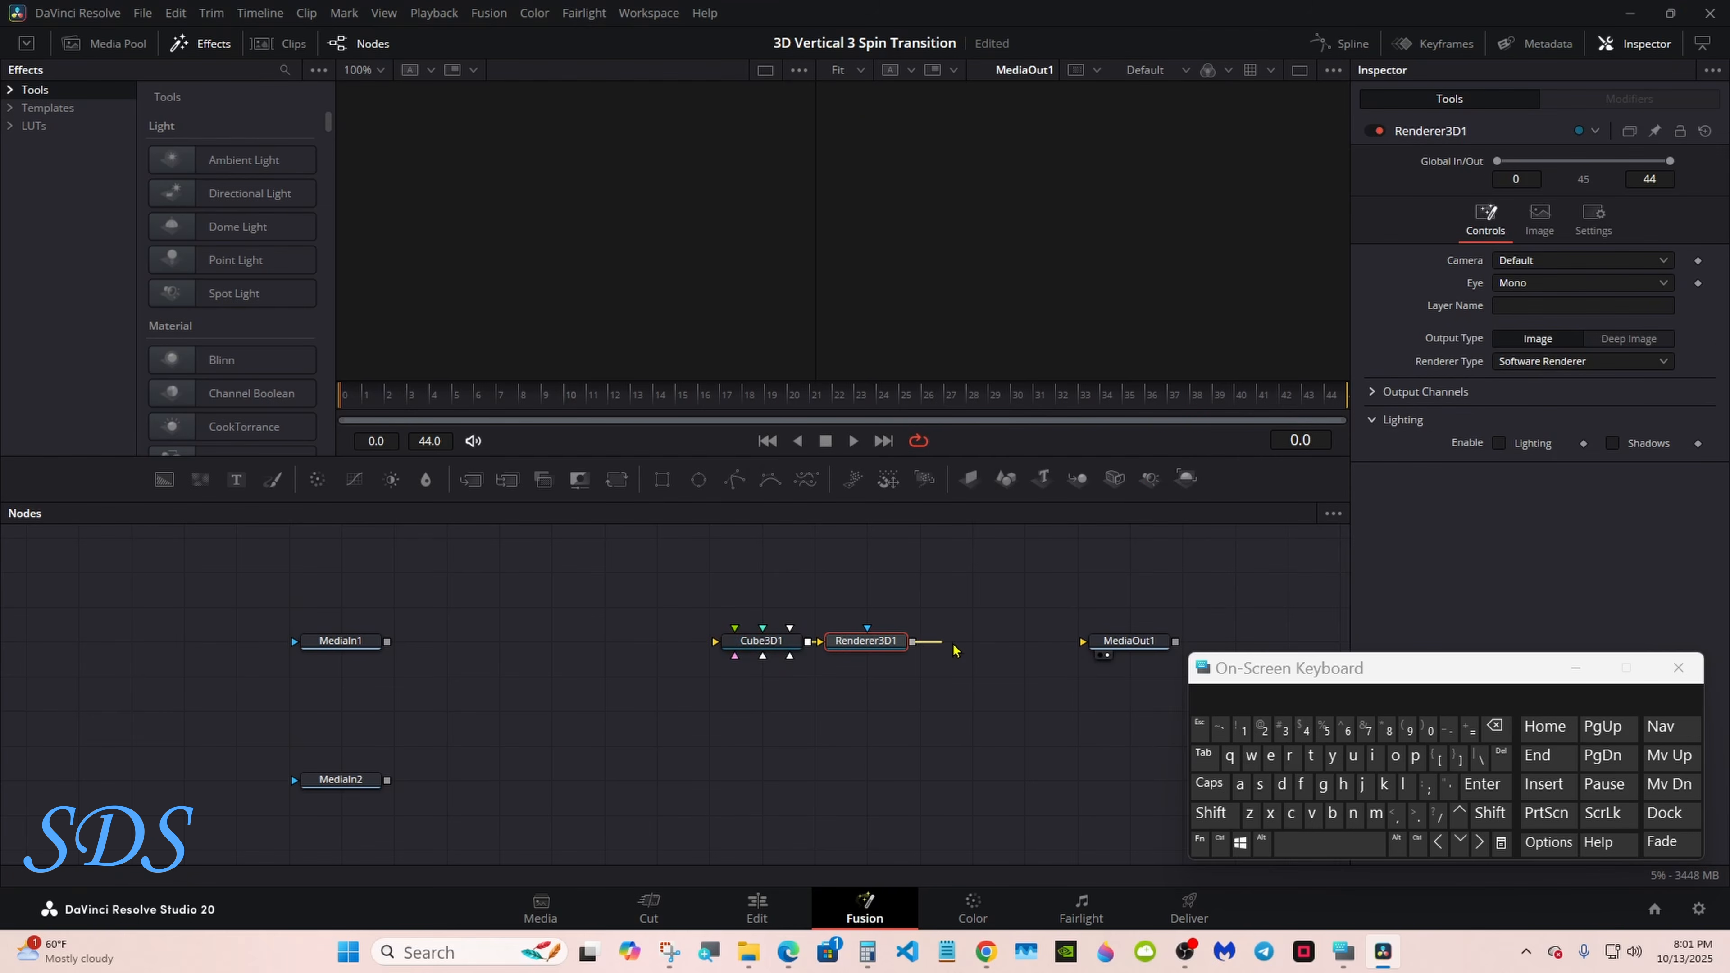
drag(953, 650, 1119, 643)
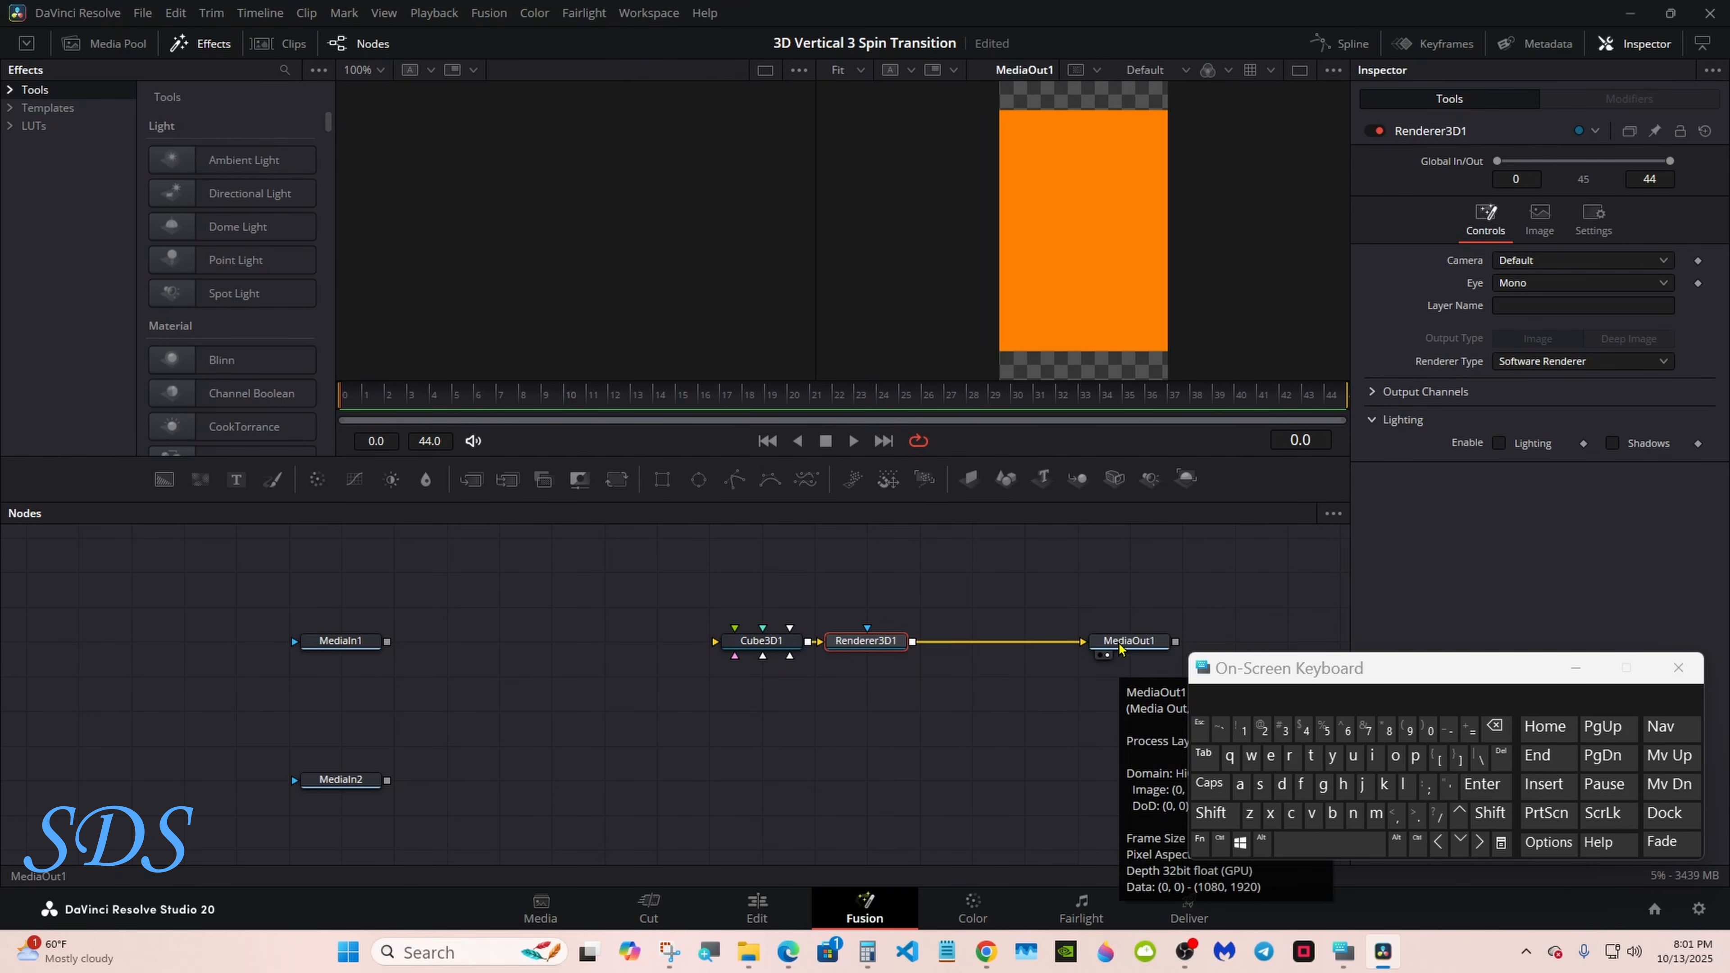
drag(866, 641, 1024, 641)
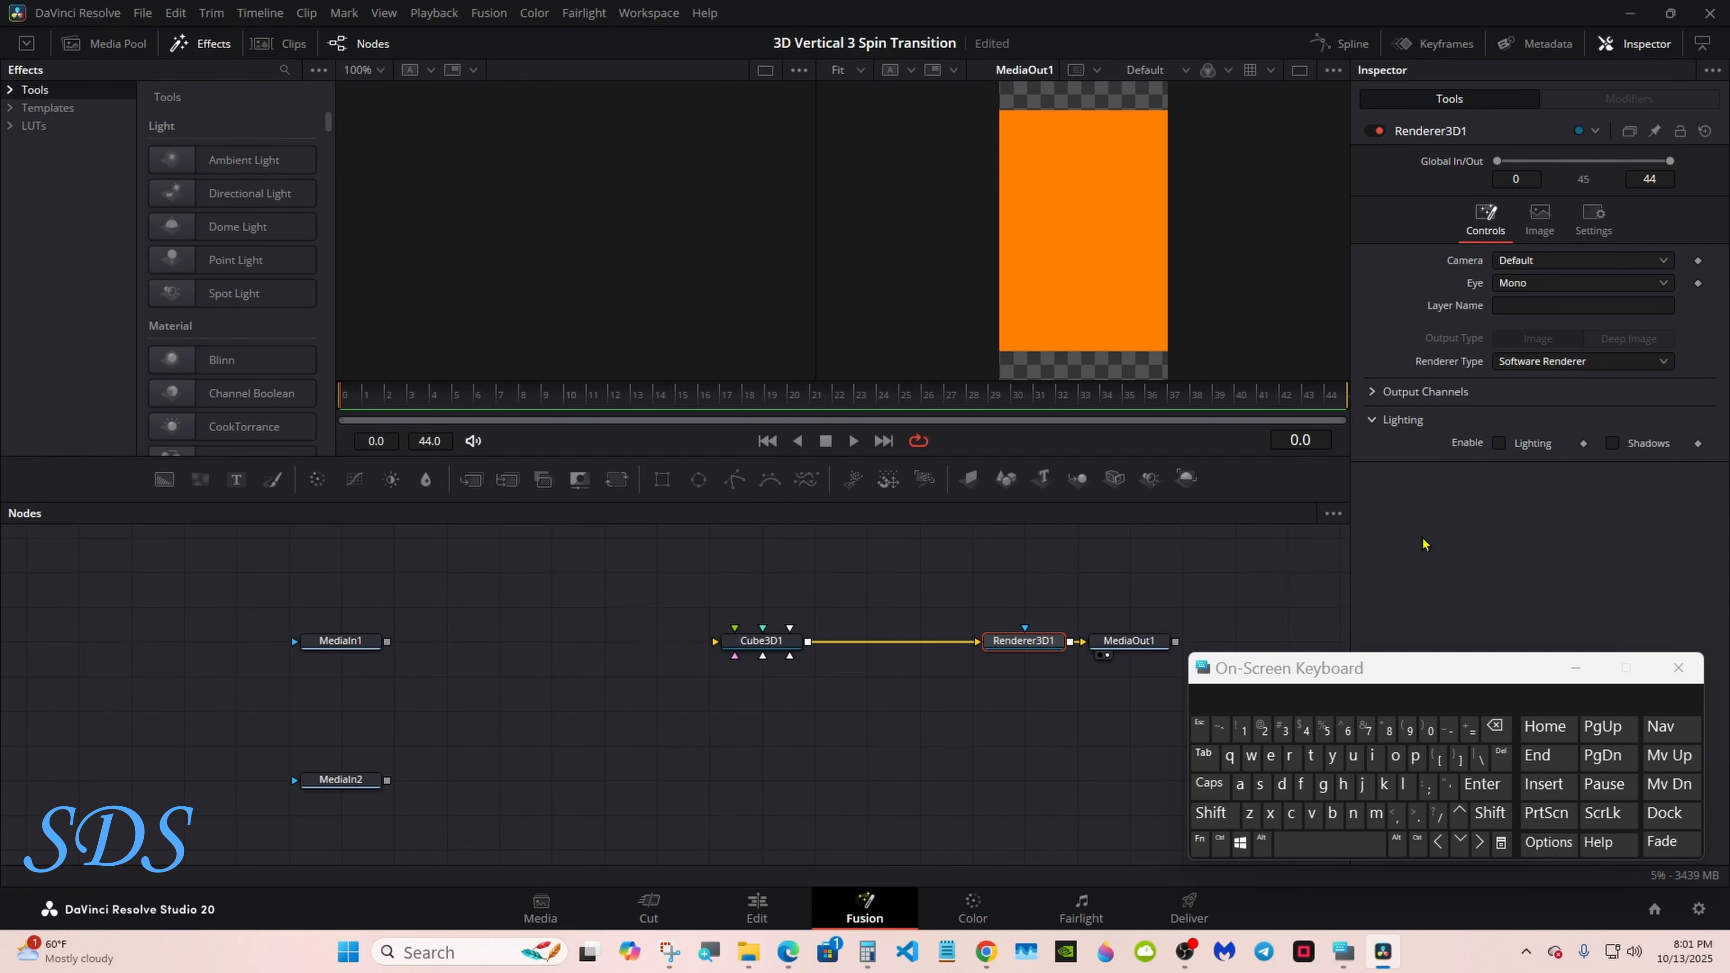
Set the renderer type to Hardware Renderer and show Cube3D1 in the empty viewer.
click(1563, 361)
click(1562, 390)
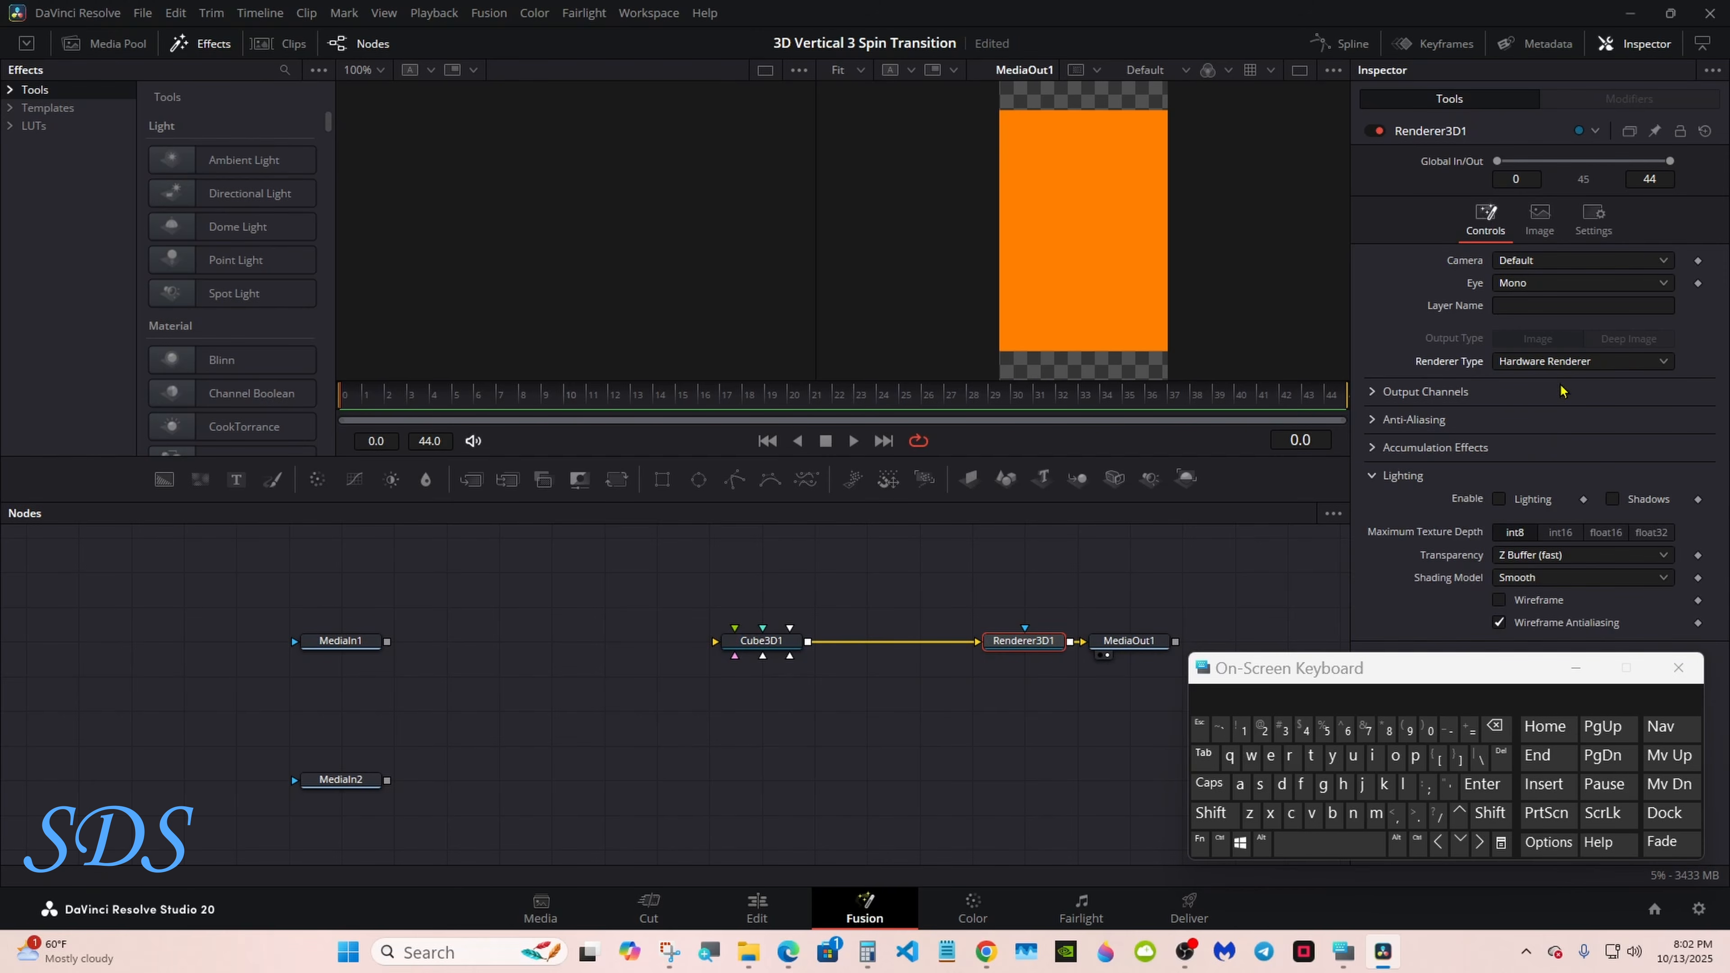
drag(731, 640, 664, 290)
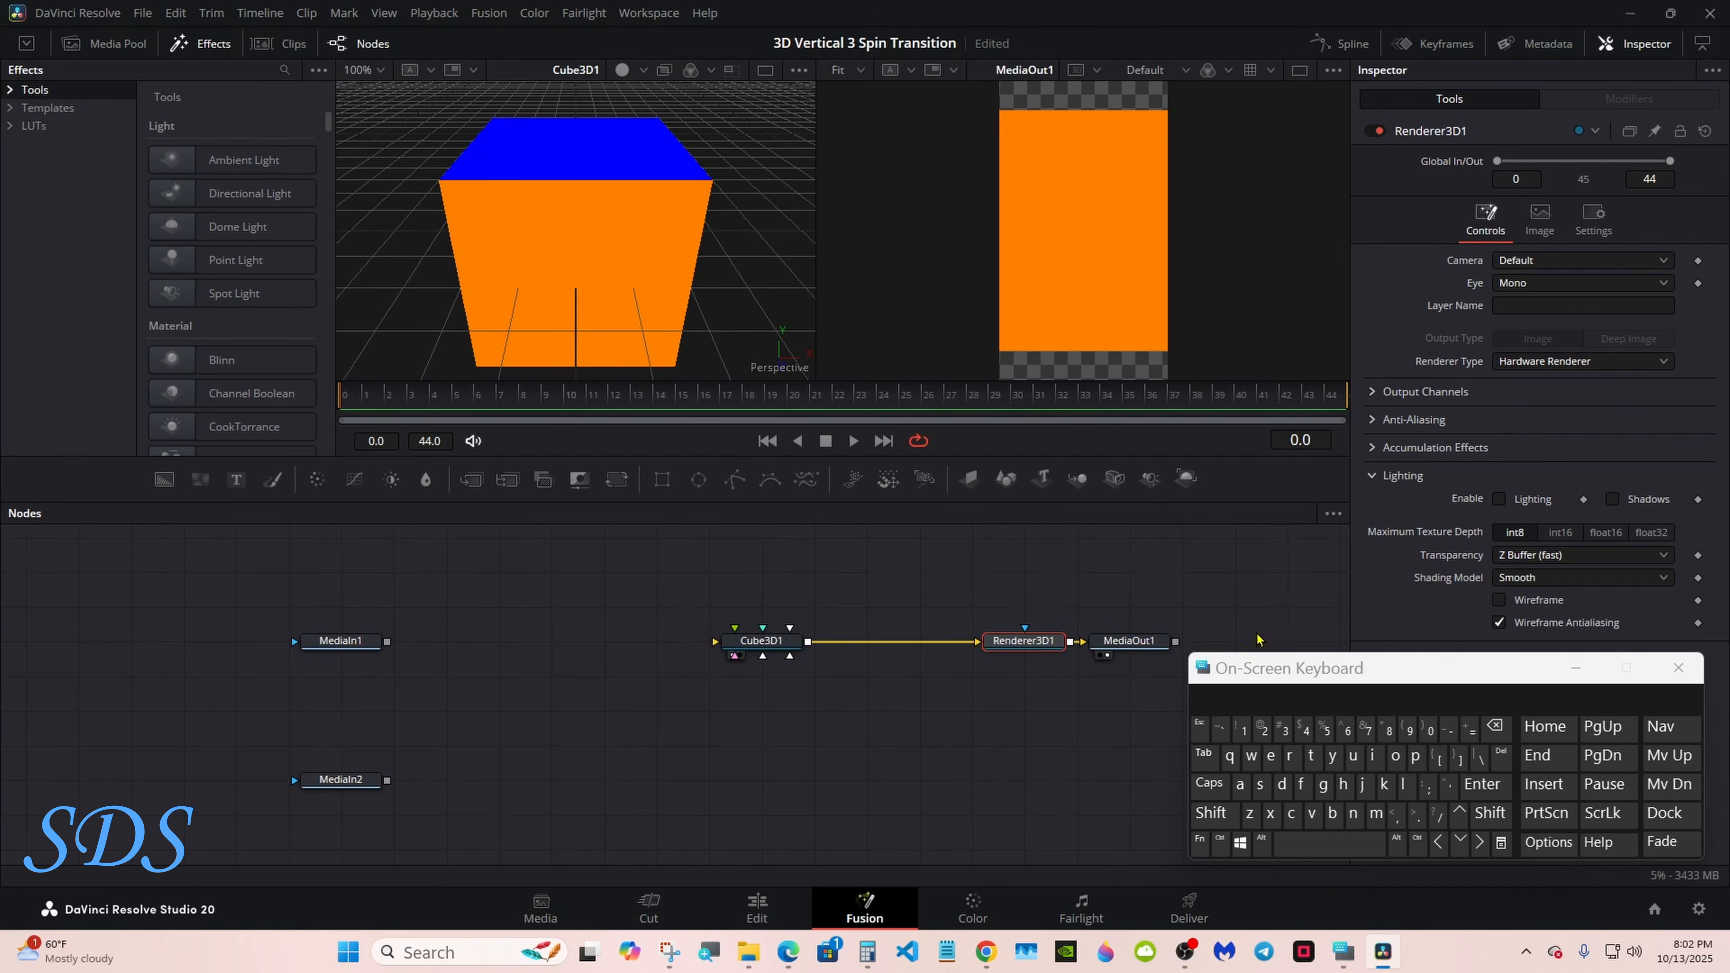
drag(1259, 668, 1133, 689)
Unlock the width, height and depth of Cube3D1 and set its width to 1.125.
click(778, 642)
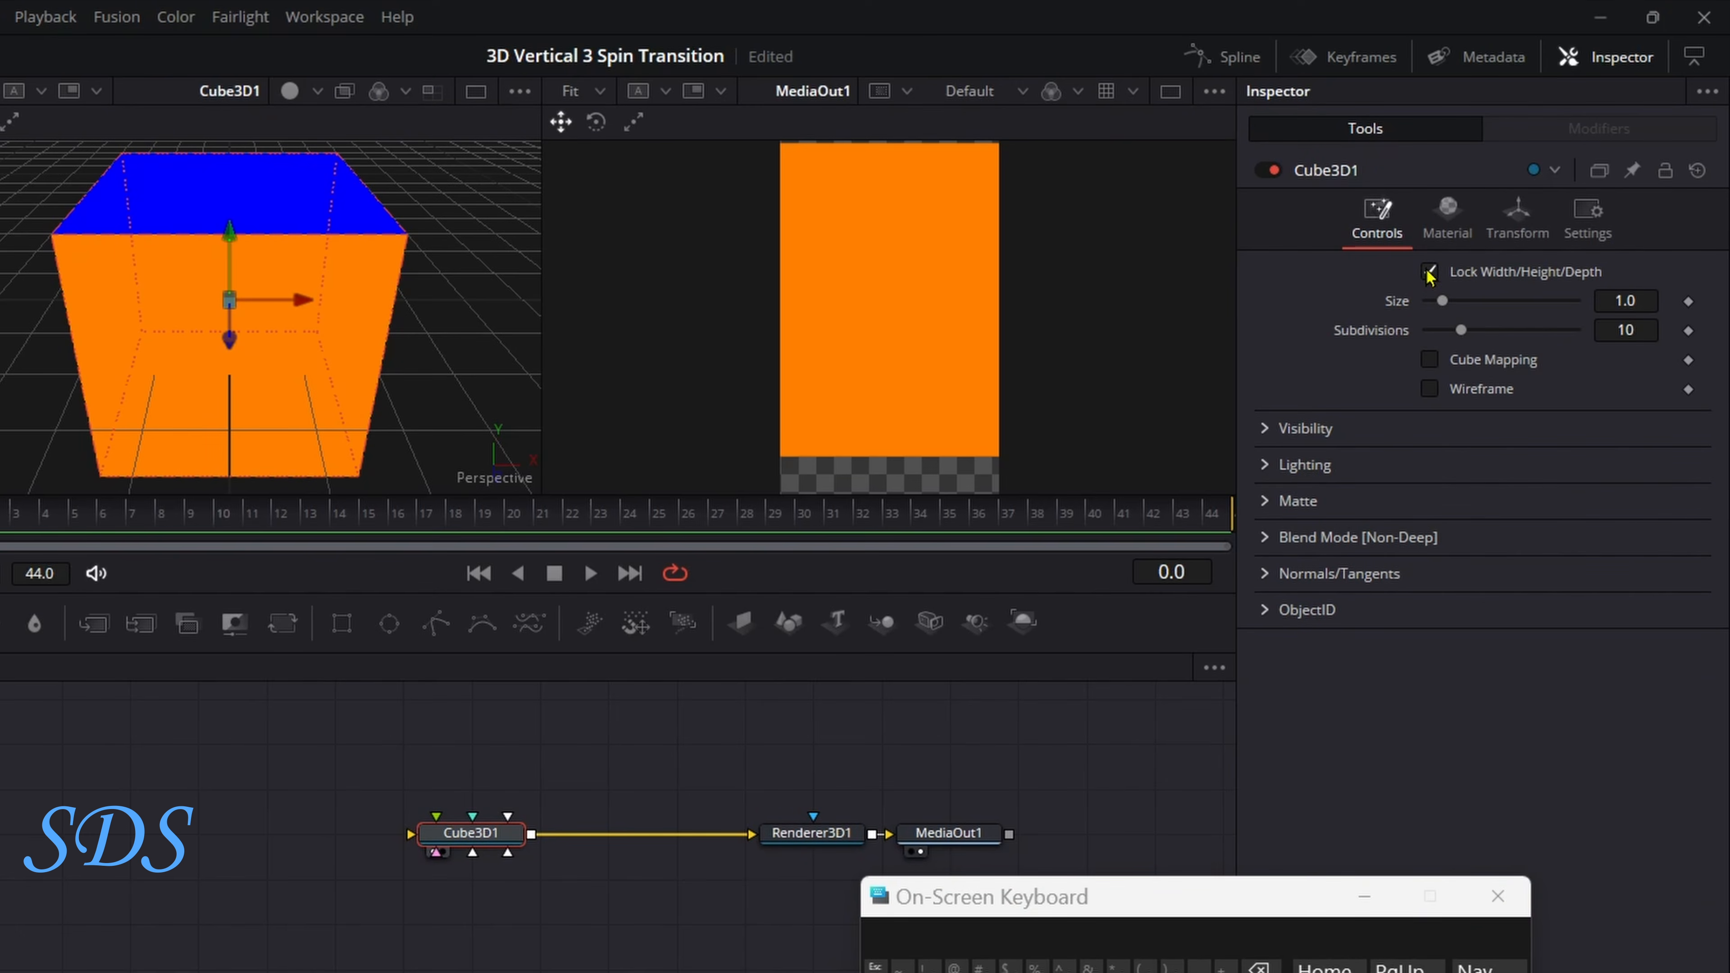
click(1429, 272)
click(1644, 298)
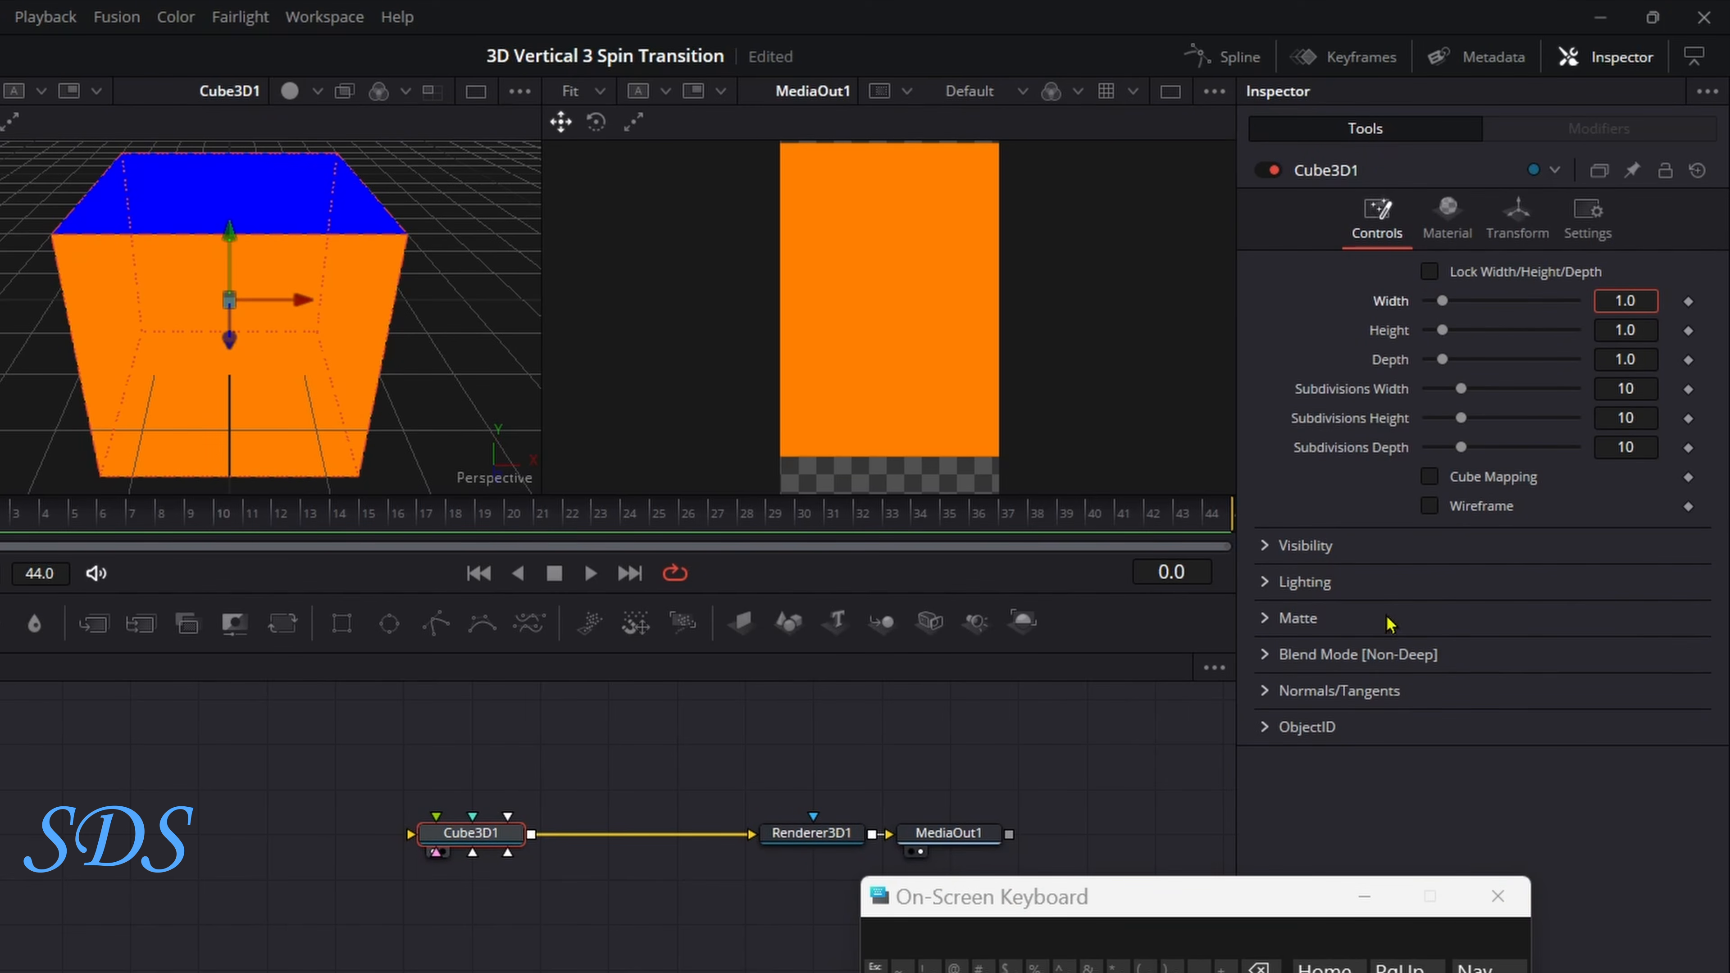
click(1260, 966)
click(929, 966)
click(955, 966)
click(1037, 966)
key(Tab)
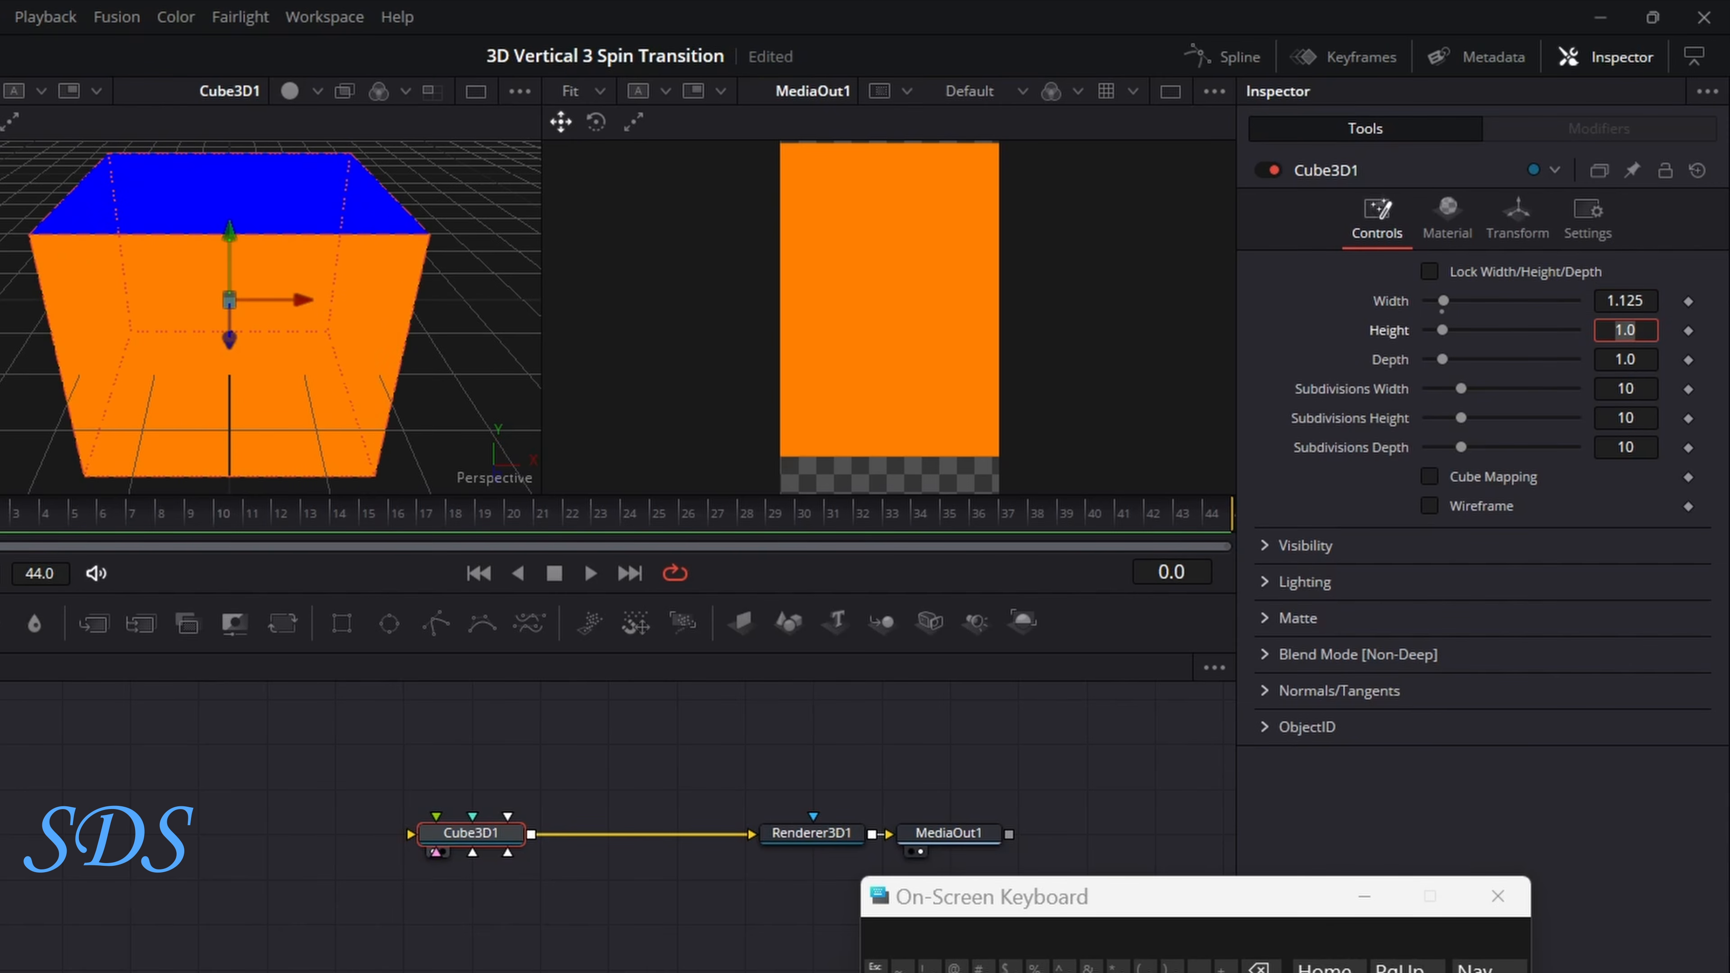
Set the depth of Cube3D1 to 1.125.
key(Tab)
click(930, 966)
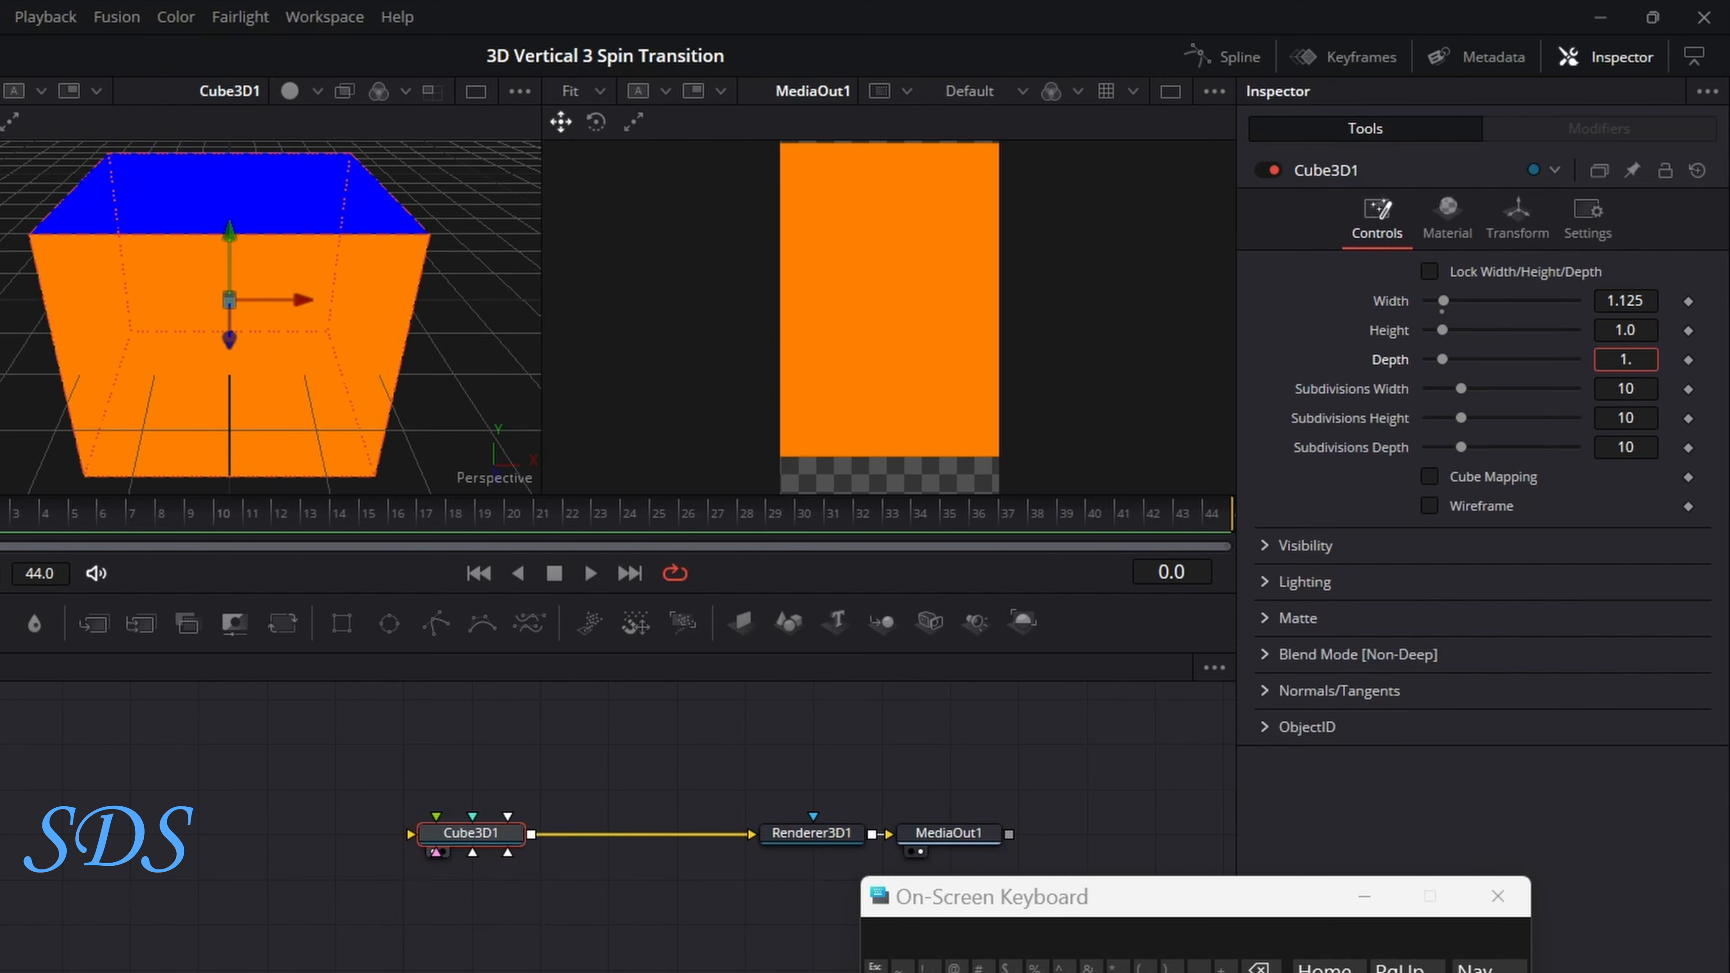
click(930, 966)
click(955, 966)
click(1037, 966)
key(Tab)
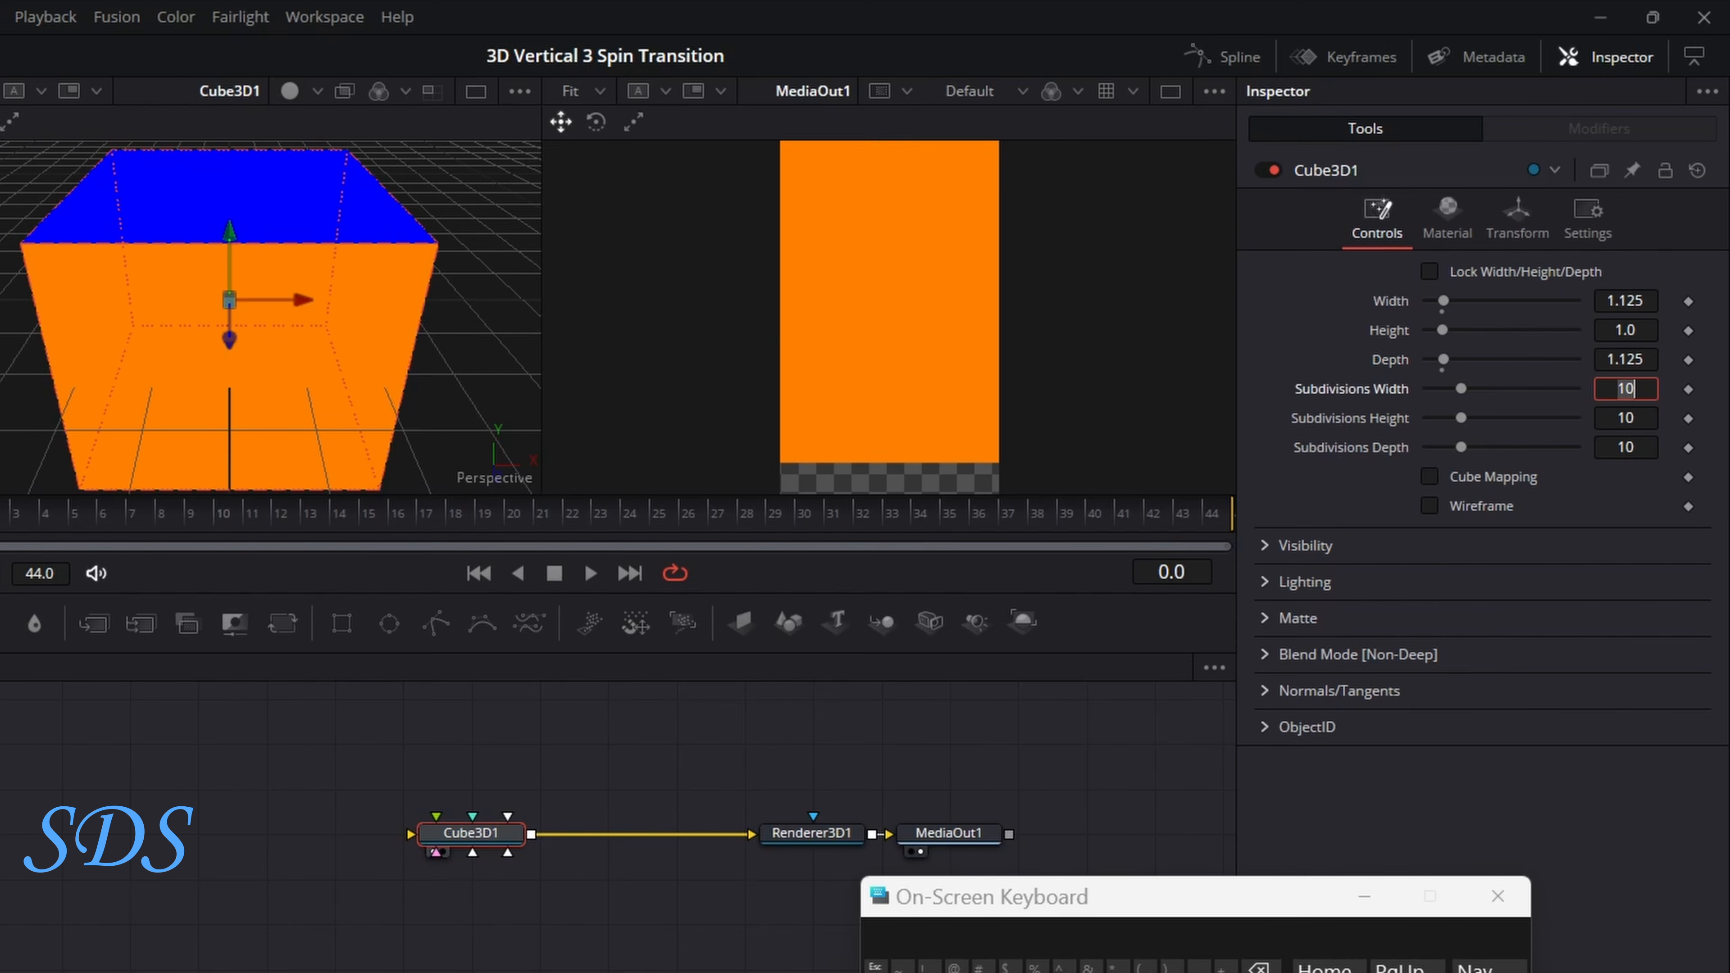
Set the height of Cube3D1 to 2/3.
click(1644, 321)
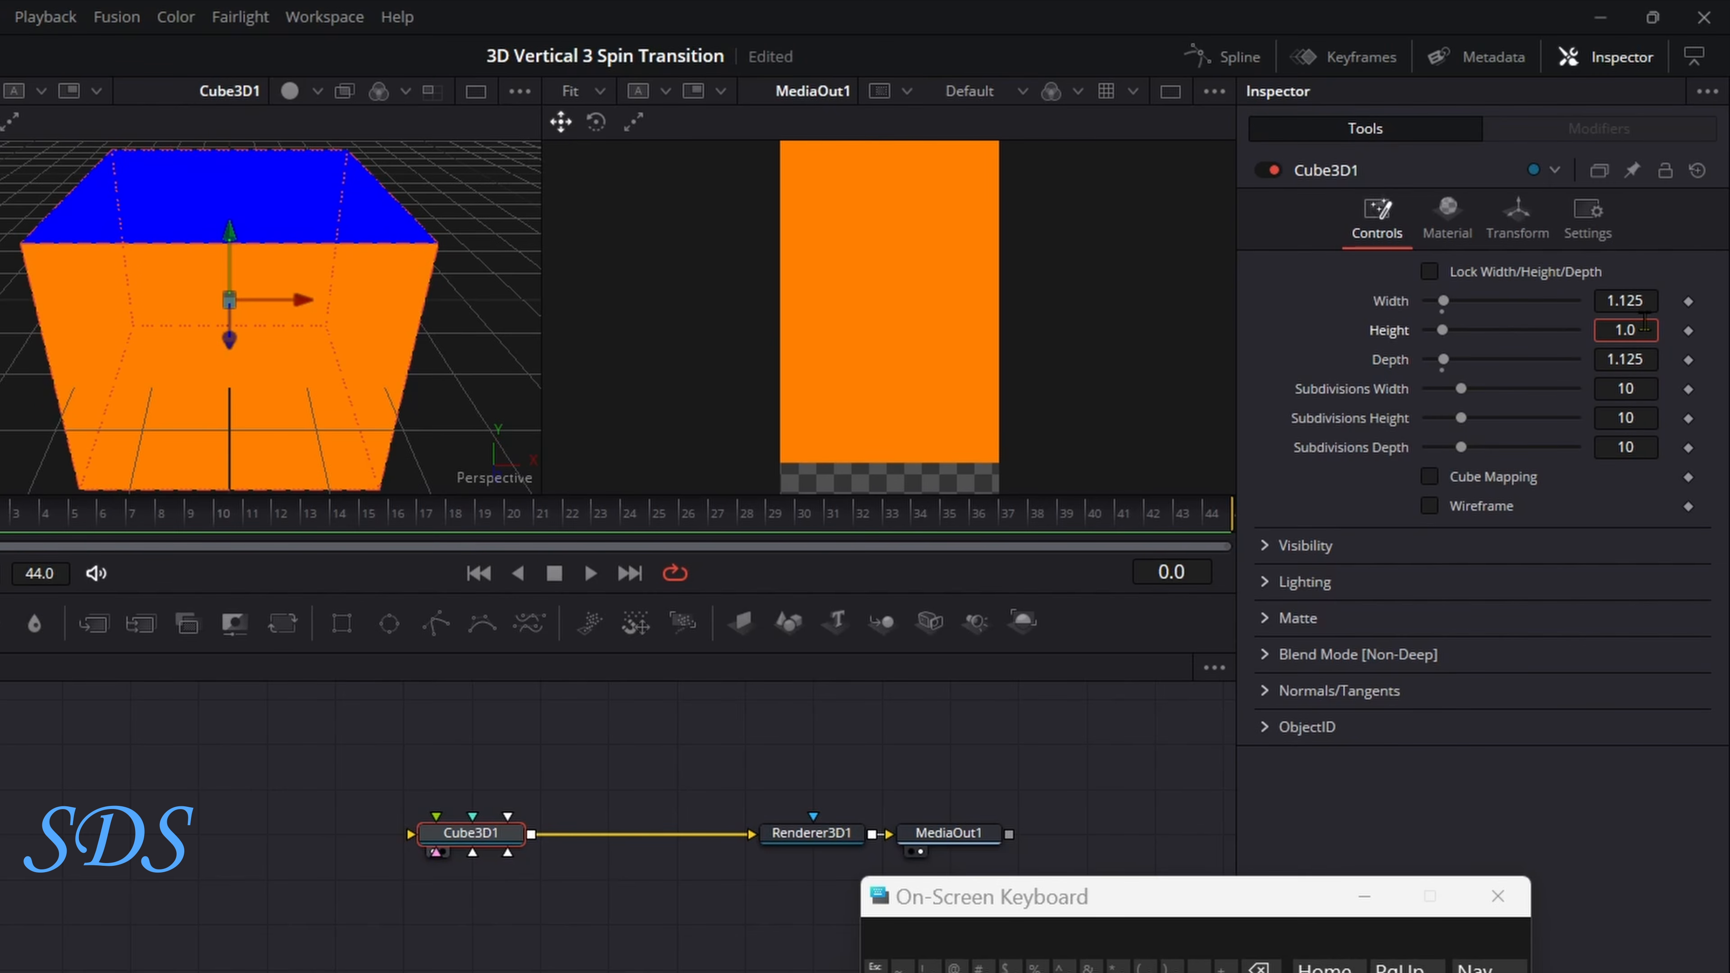
click(1260, 966)
click(1260, 967)
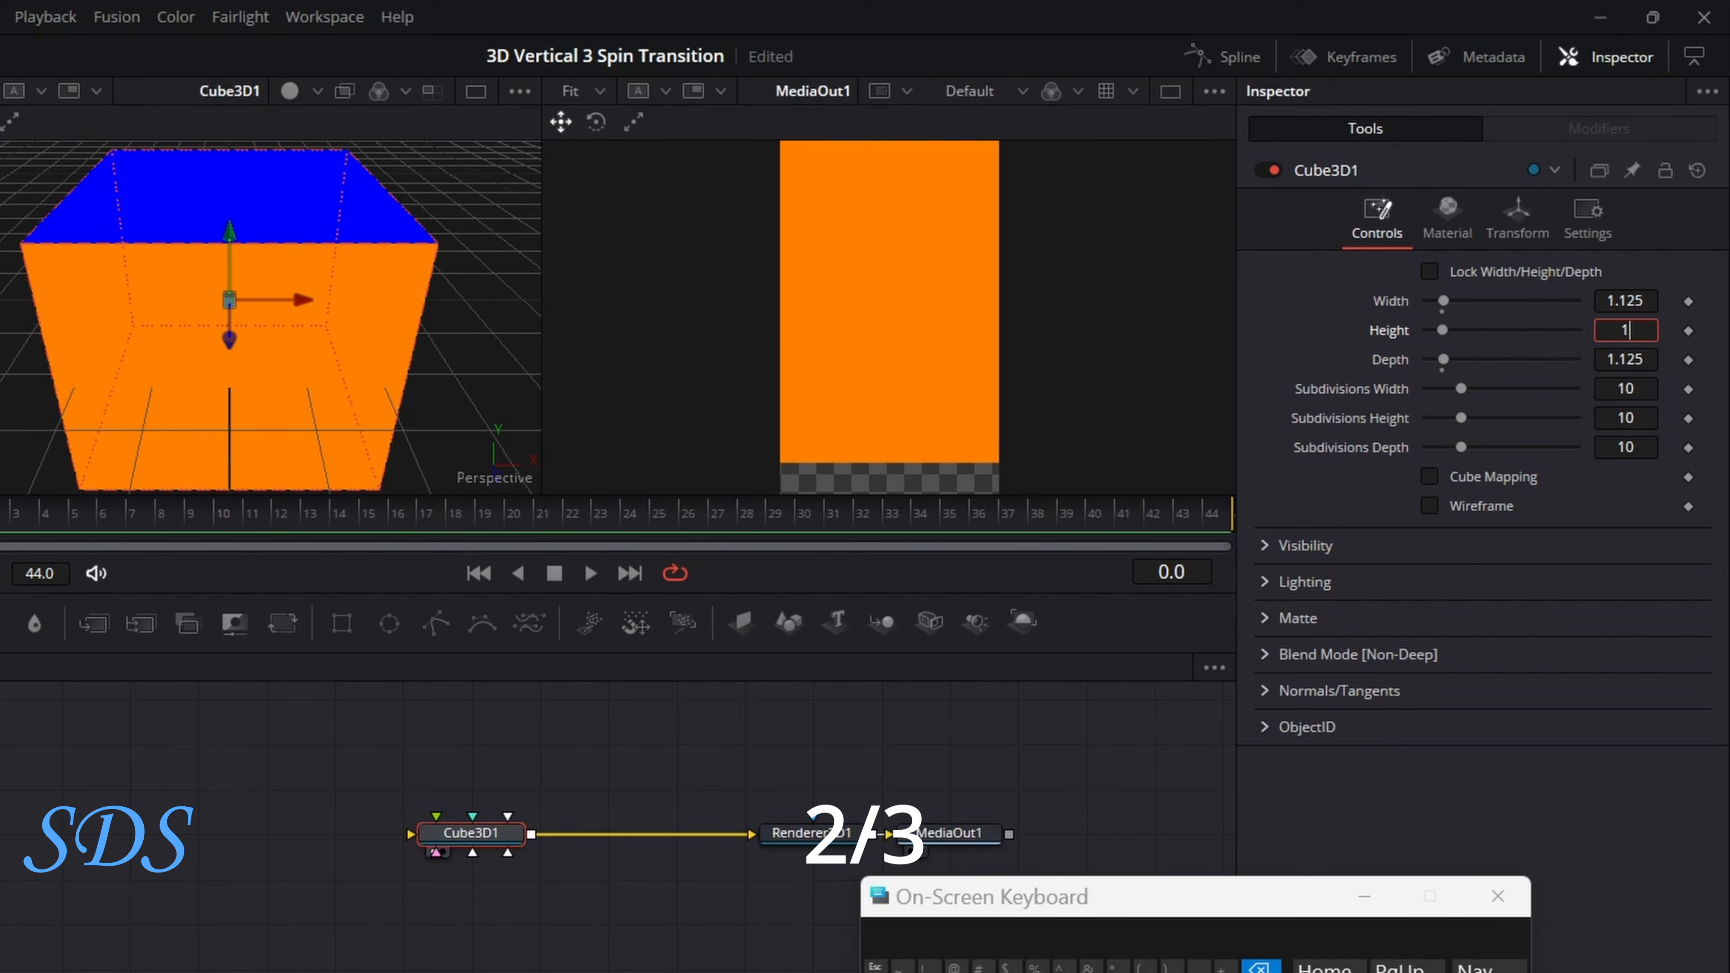
click(955, 966)
text(/3)
key(Tab)
drag(1134, 913, 1212, 897)
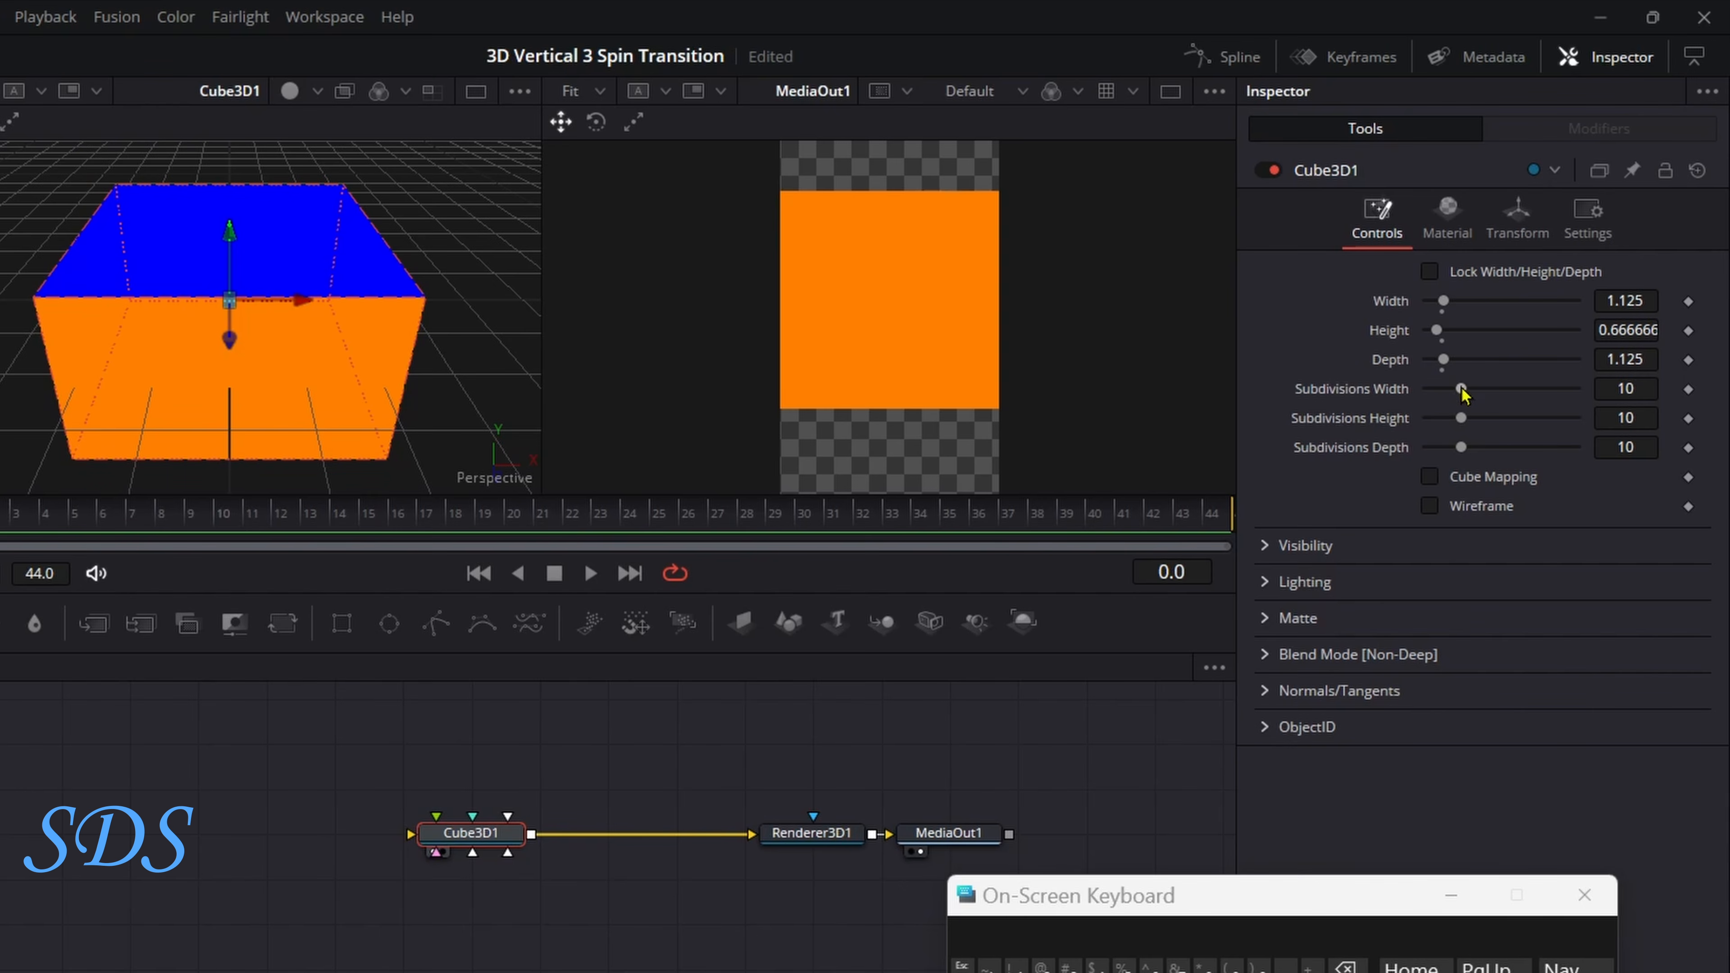
Raise the width, height and depth subdivisions of Cube3D1 to 40 each.
drag(1461, 388, 1575, 388)
drag(1461, 418, 1575, 418)
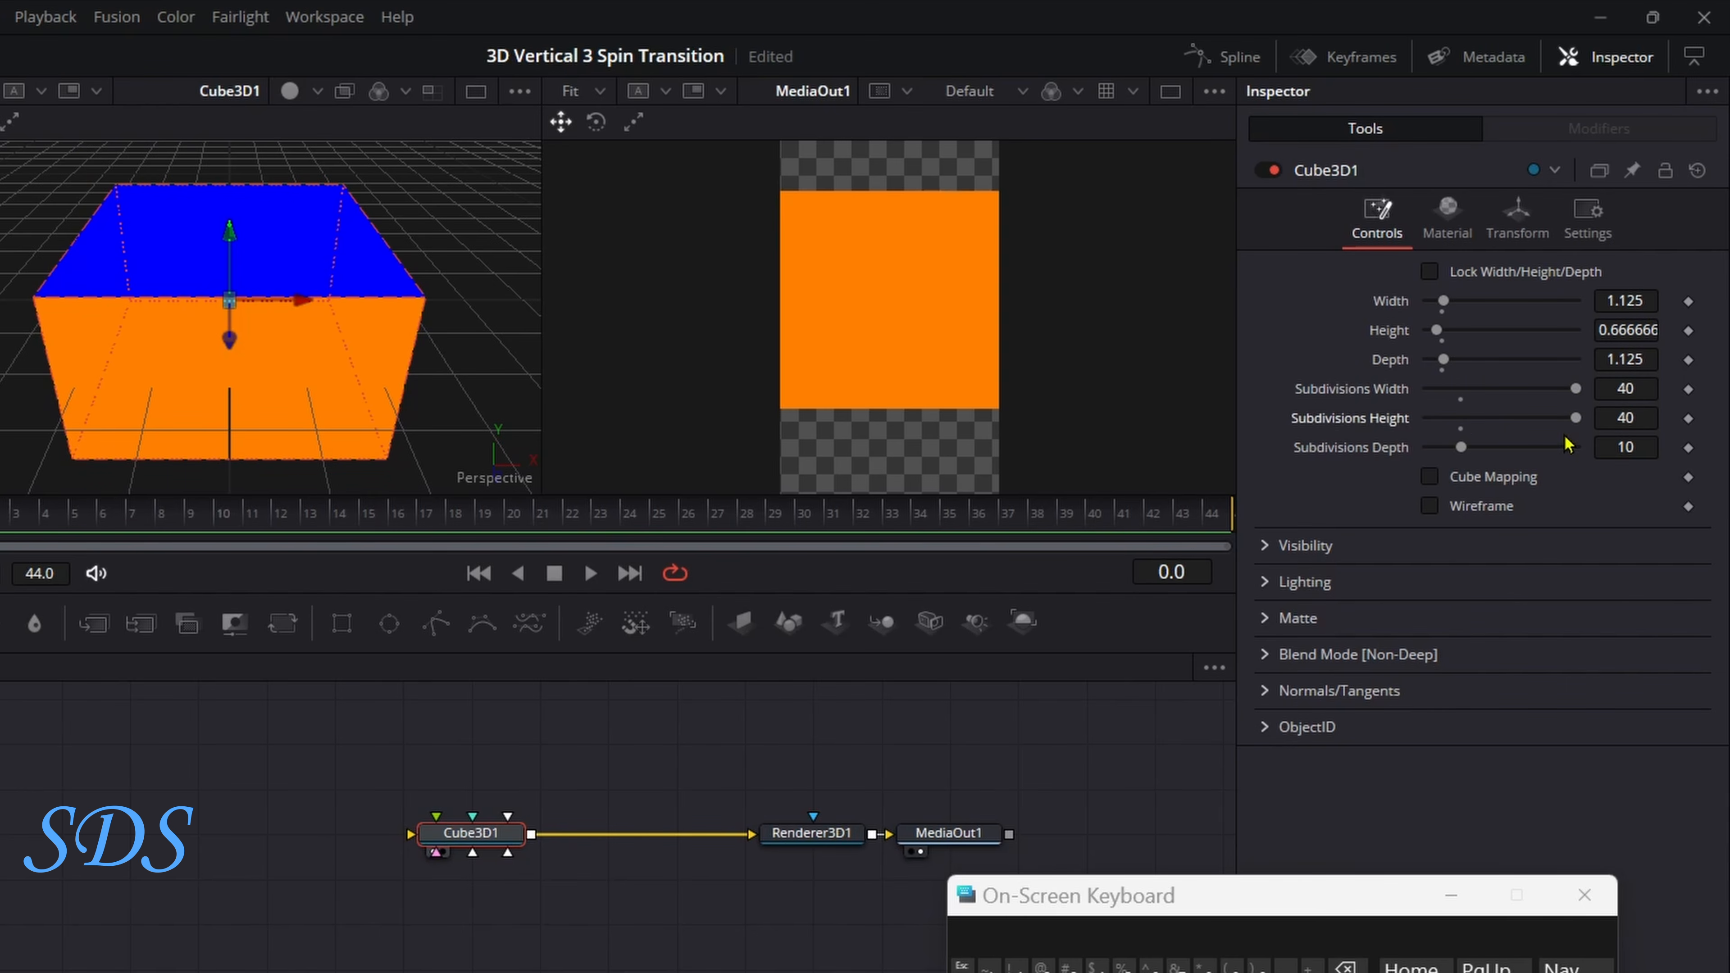
drag(1460, 447, 1575, 446)
Copy Cube3D1 and paste two instances of it, stacked below the original node.
right_click(486, 843)
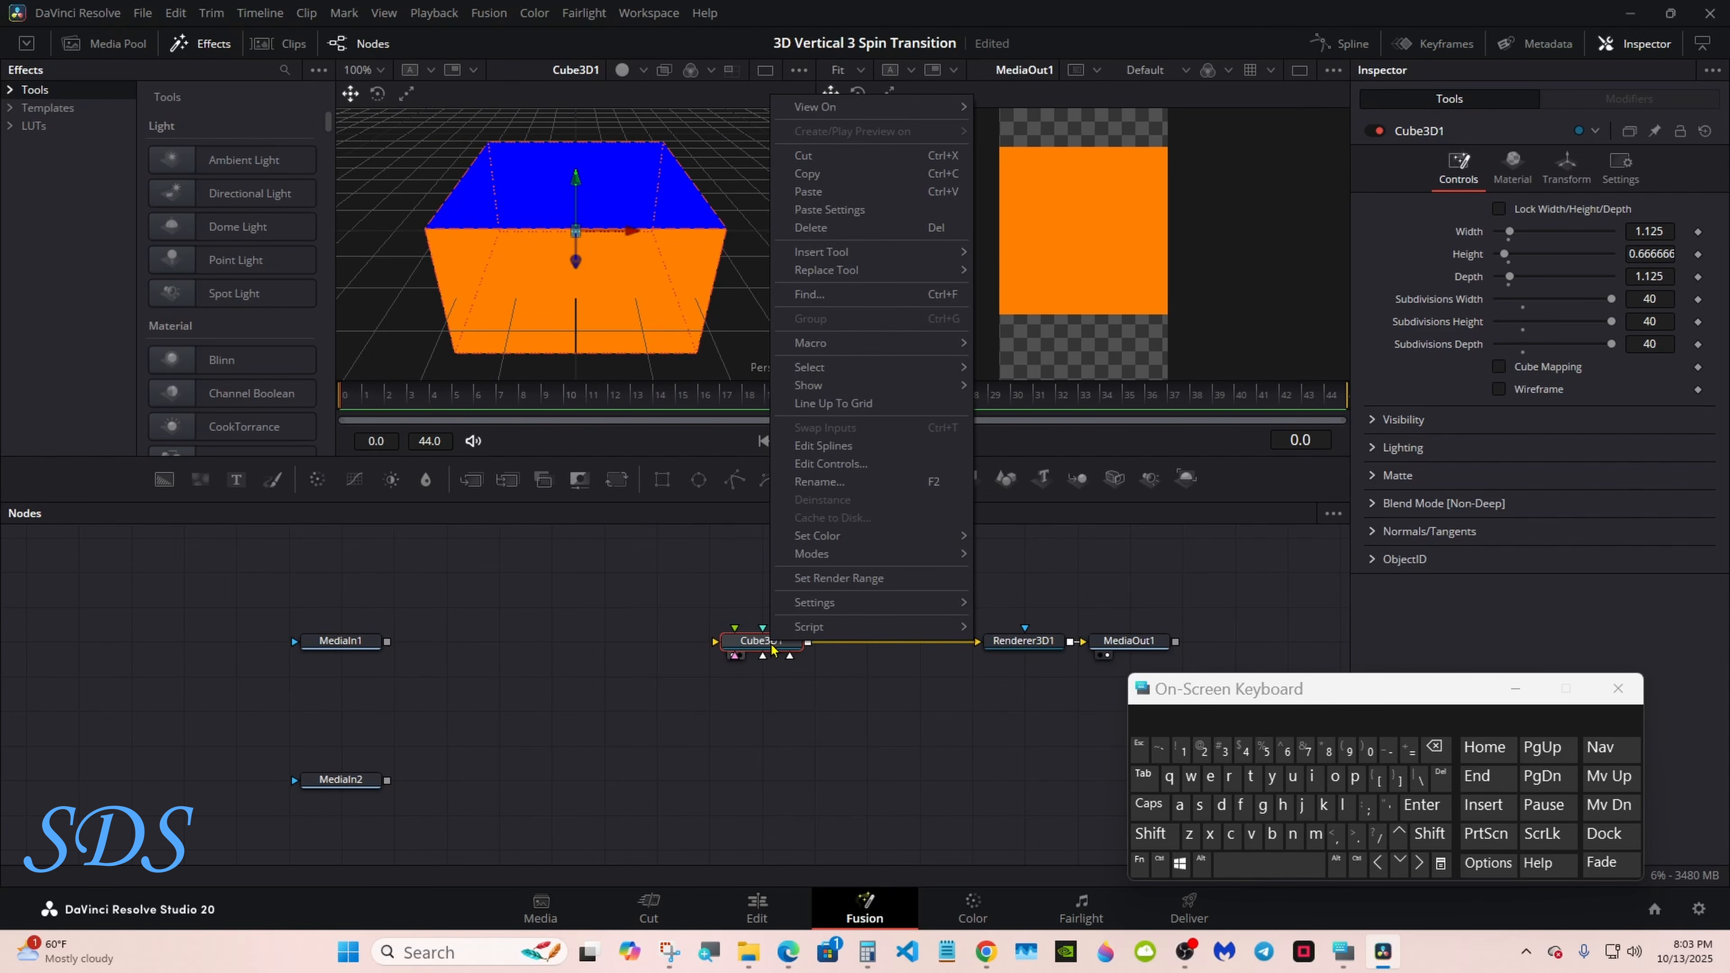
click(823, 175)
click(764, 733)
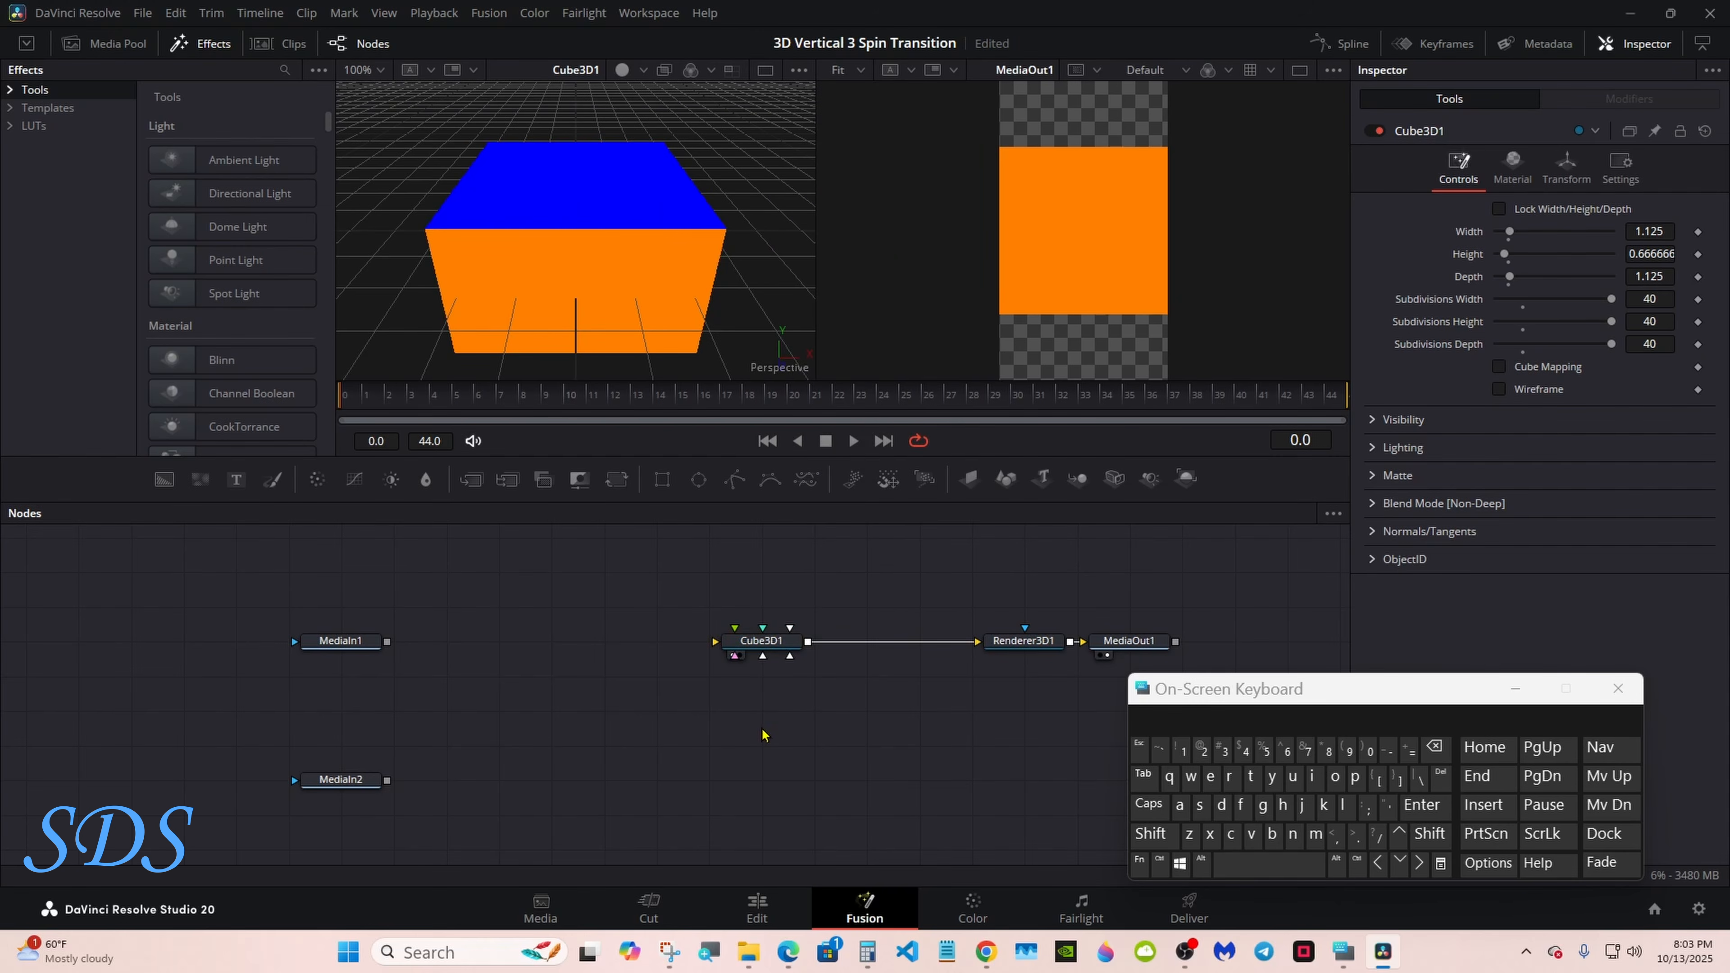
right_click(762, 733)
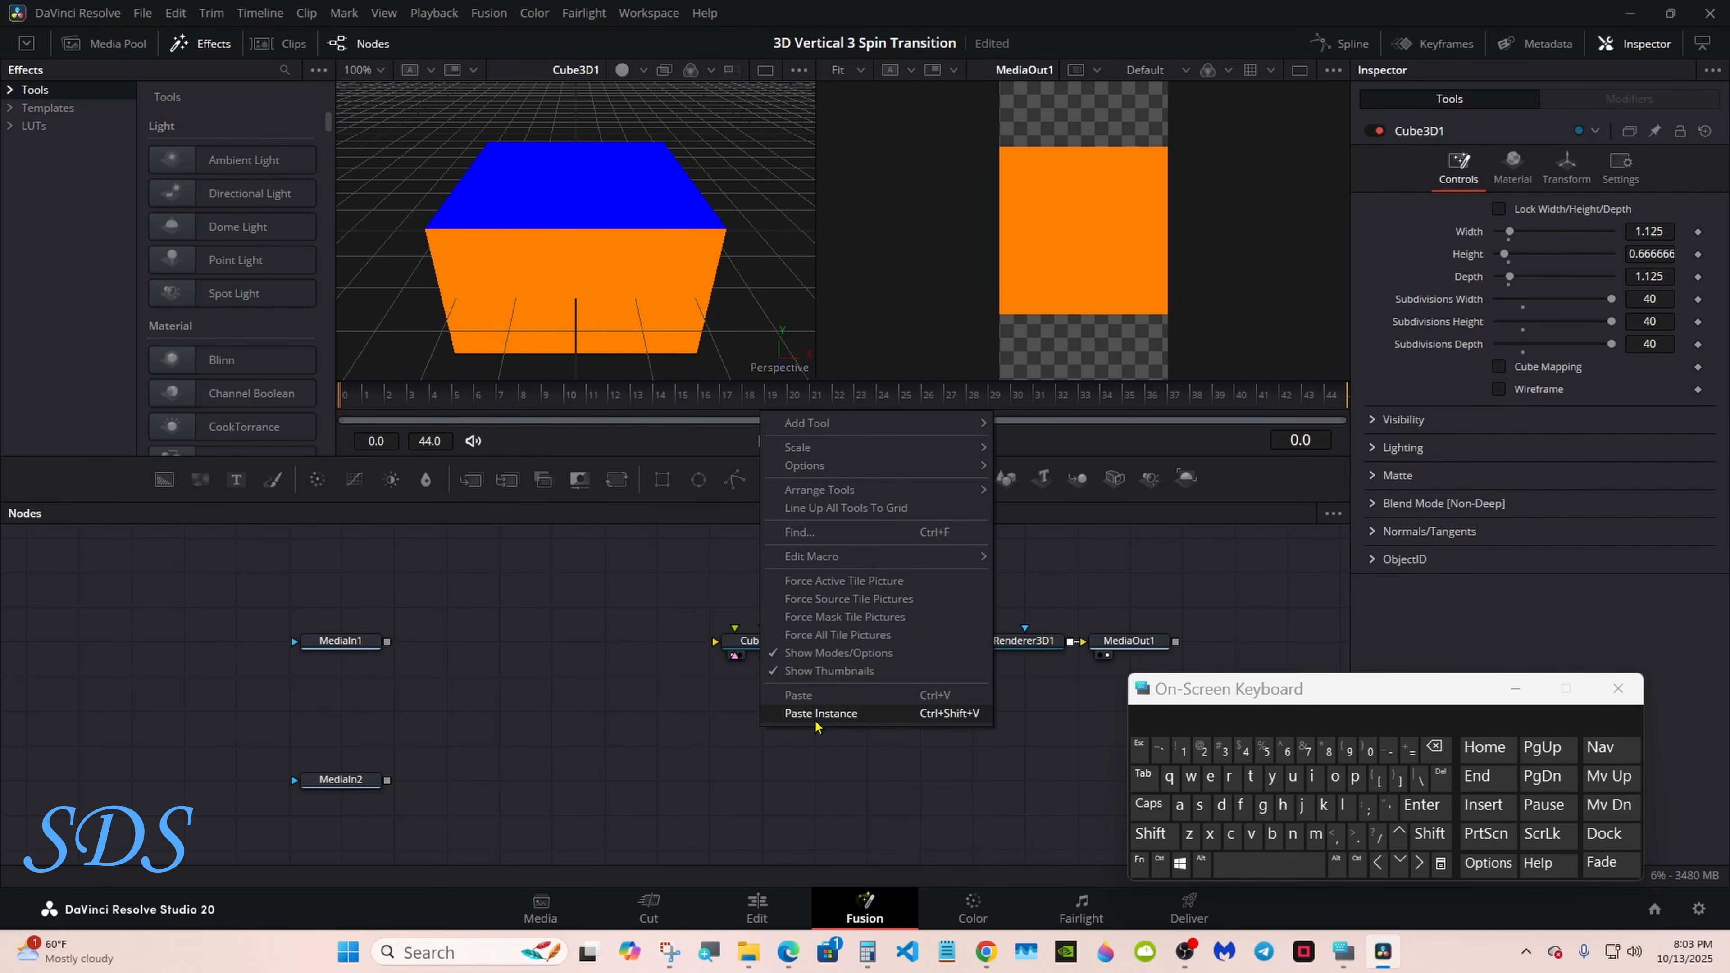
click(817, 726)
right_click(761, 785)
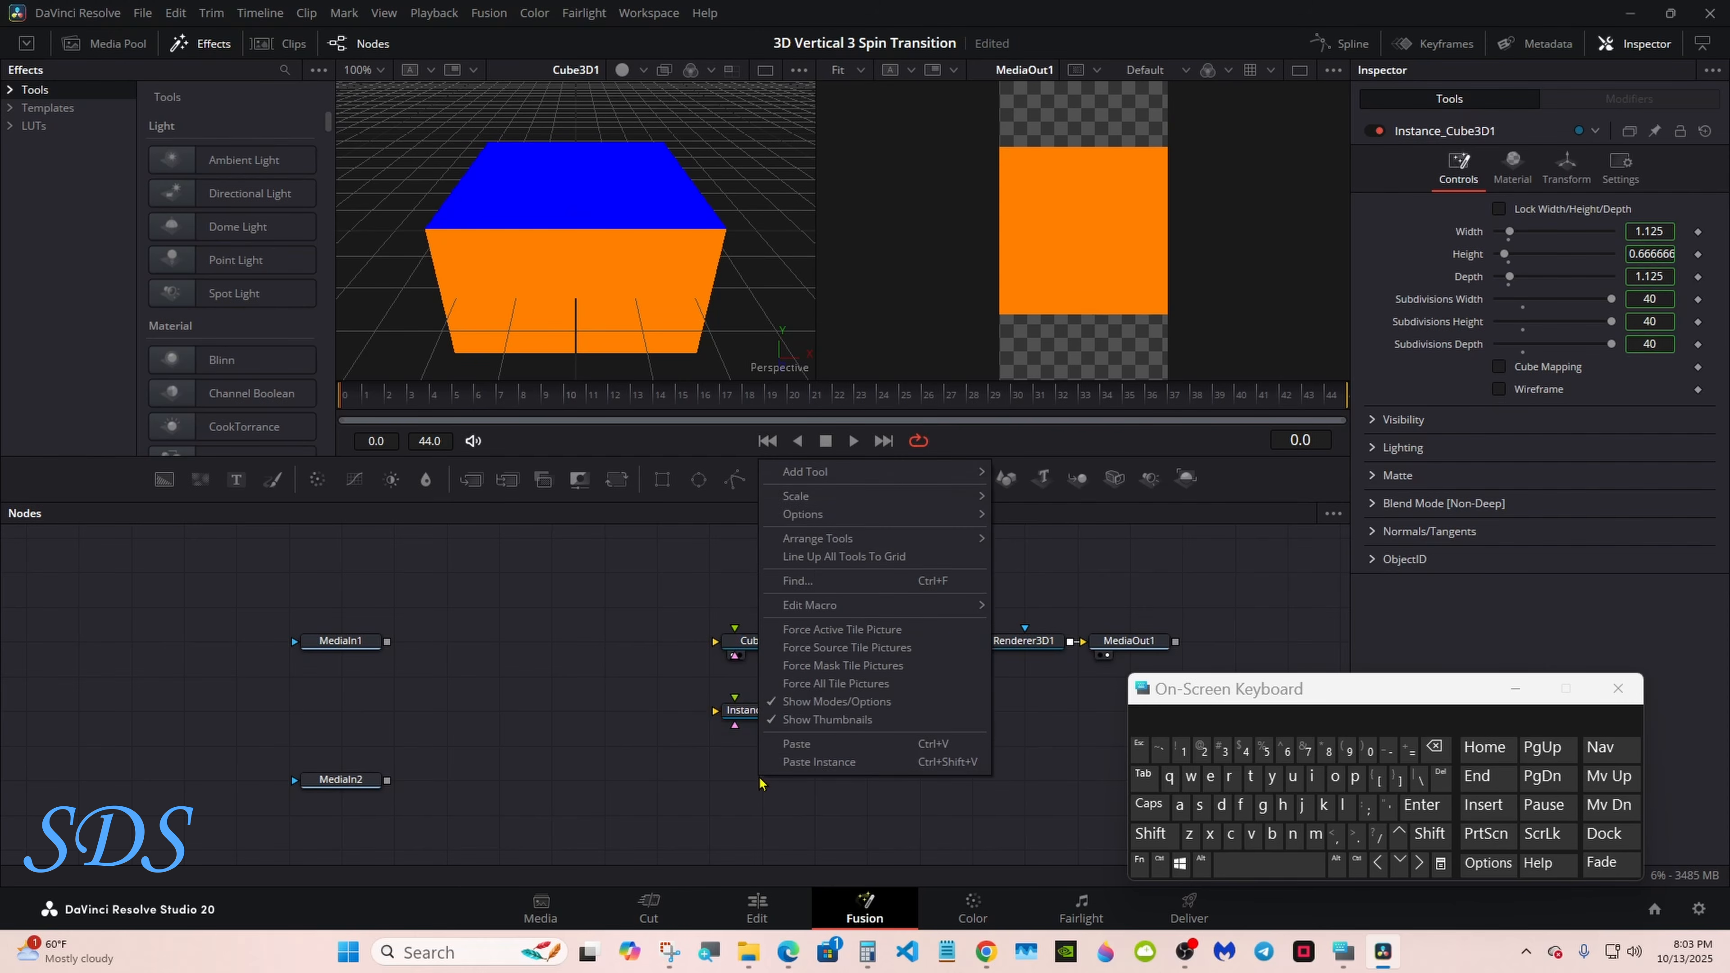
click(814, 770)
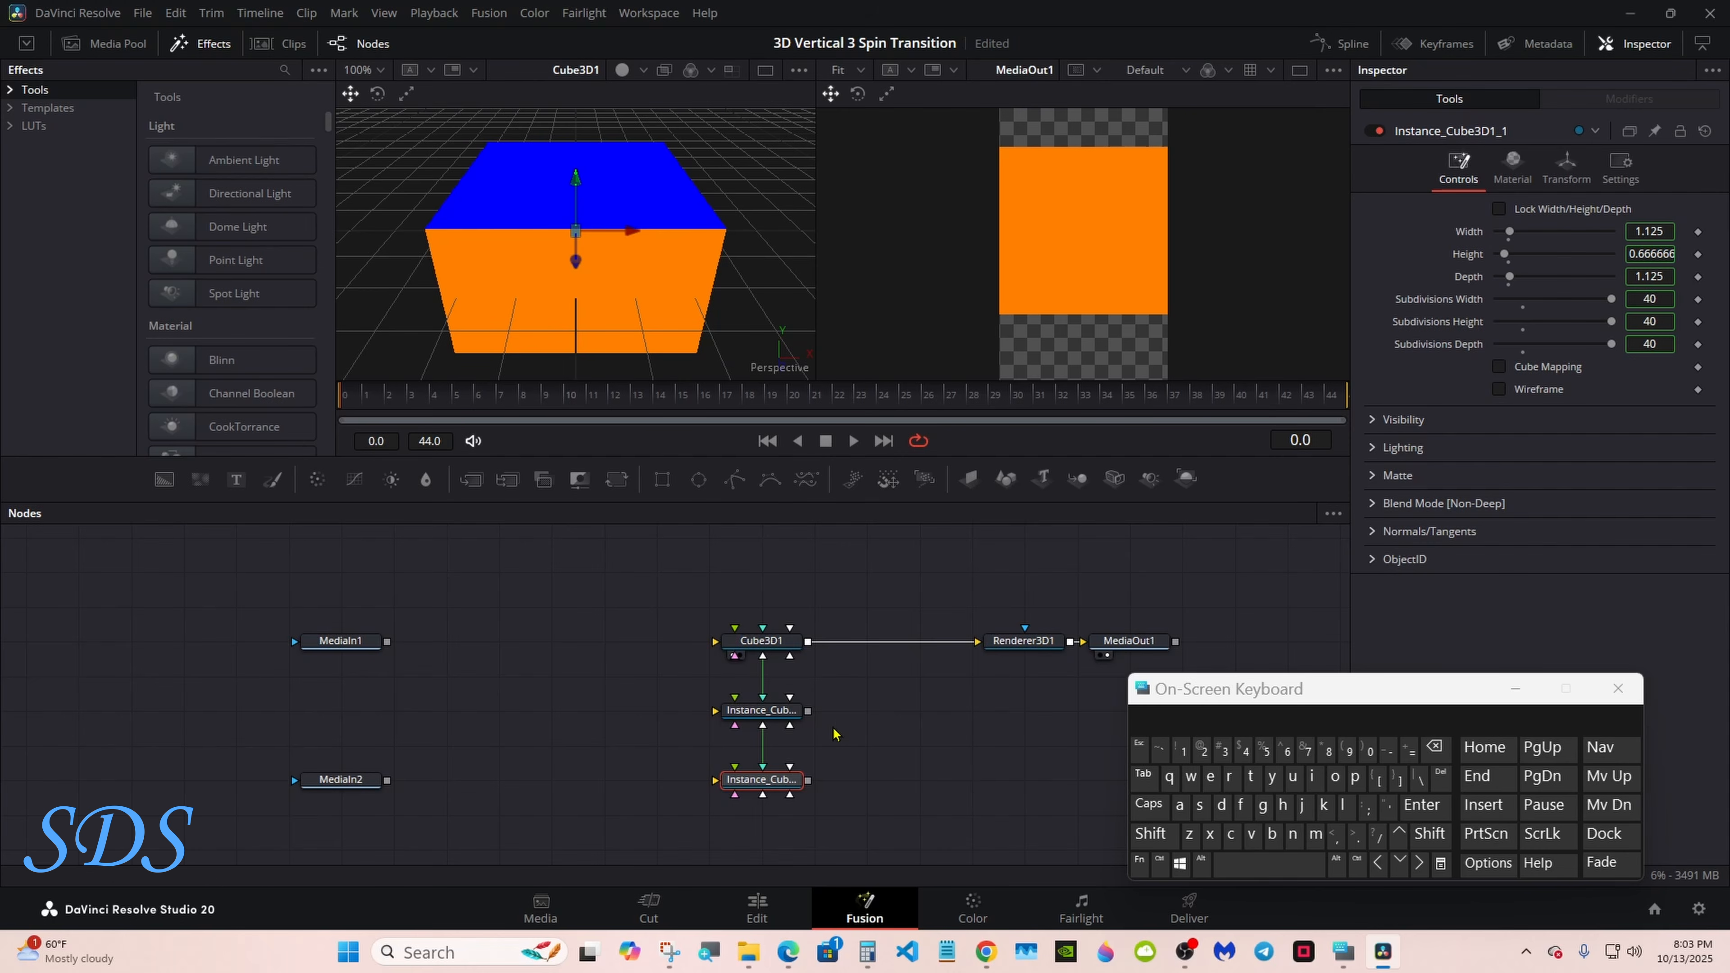
Combine the three cubes in a Merge 3D node feeding the renderer, and line up Merge3D1, Renderer3D1 and MediaOut1 in a row.
drag(807, 709, 808, 642)
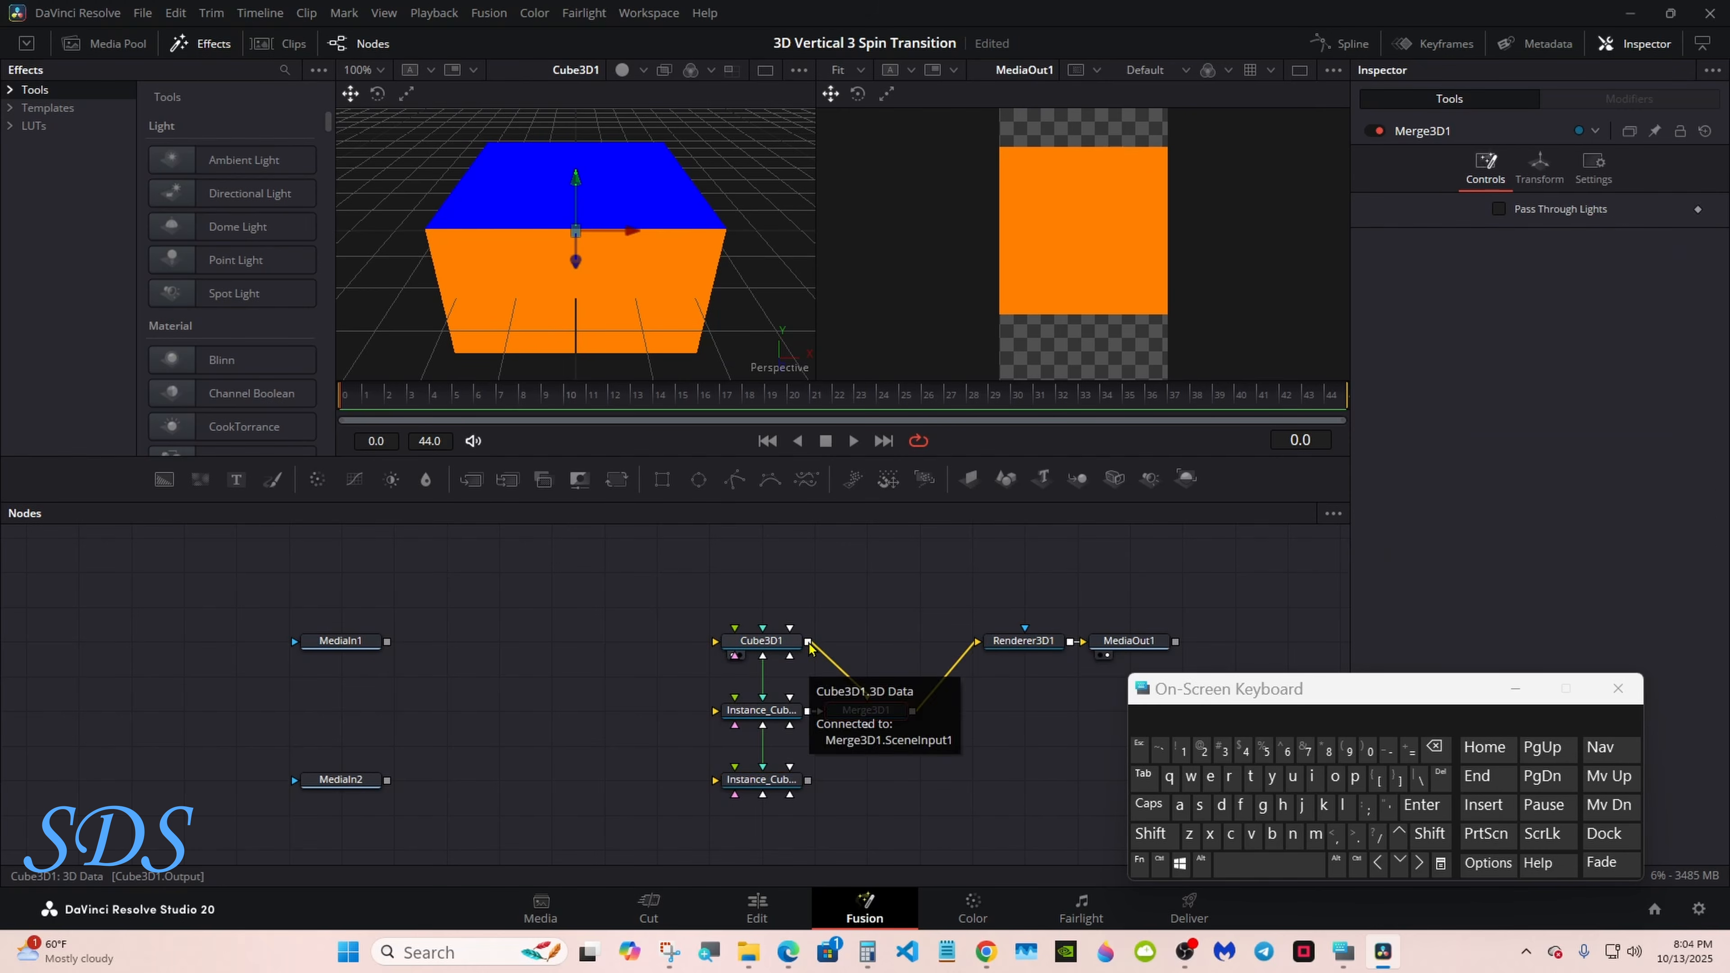
drag(864, 710, 971, 710)
drag(1235, 698, 1324, 719)
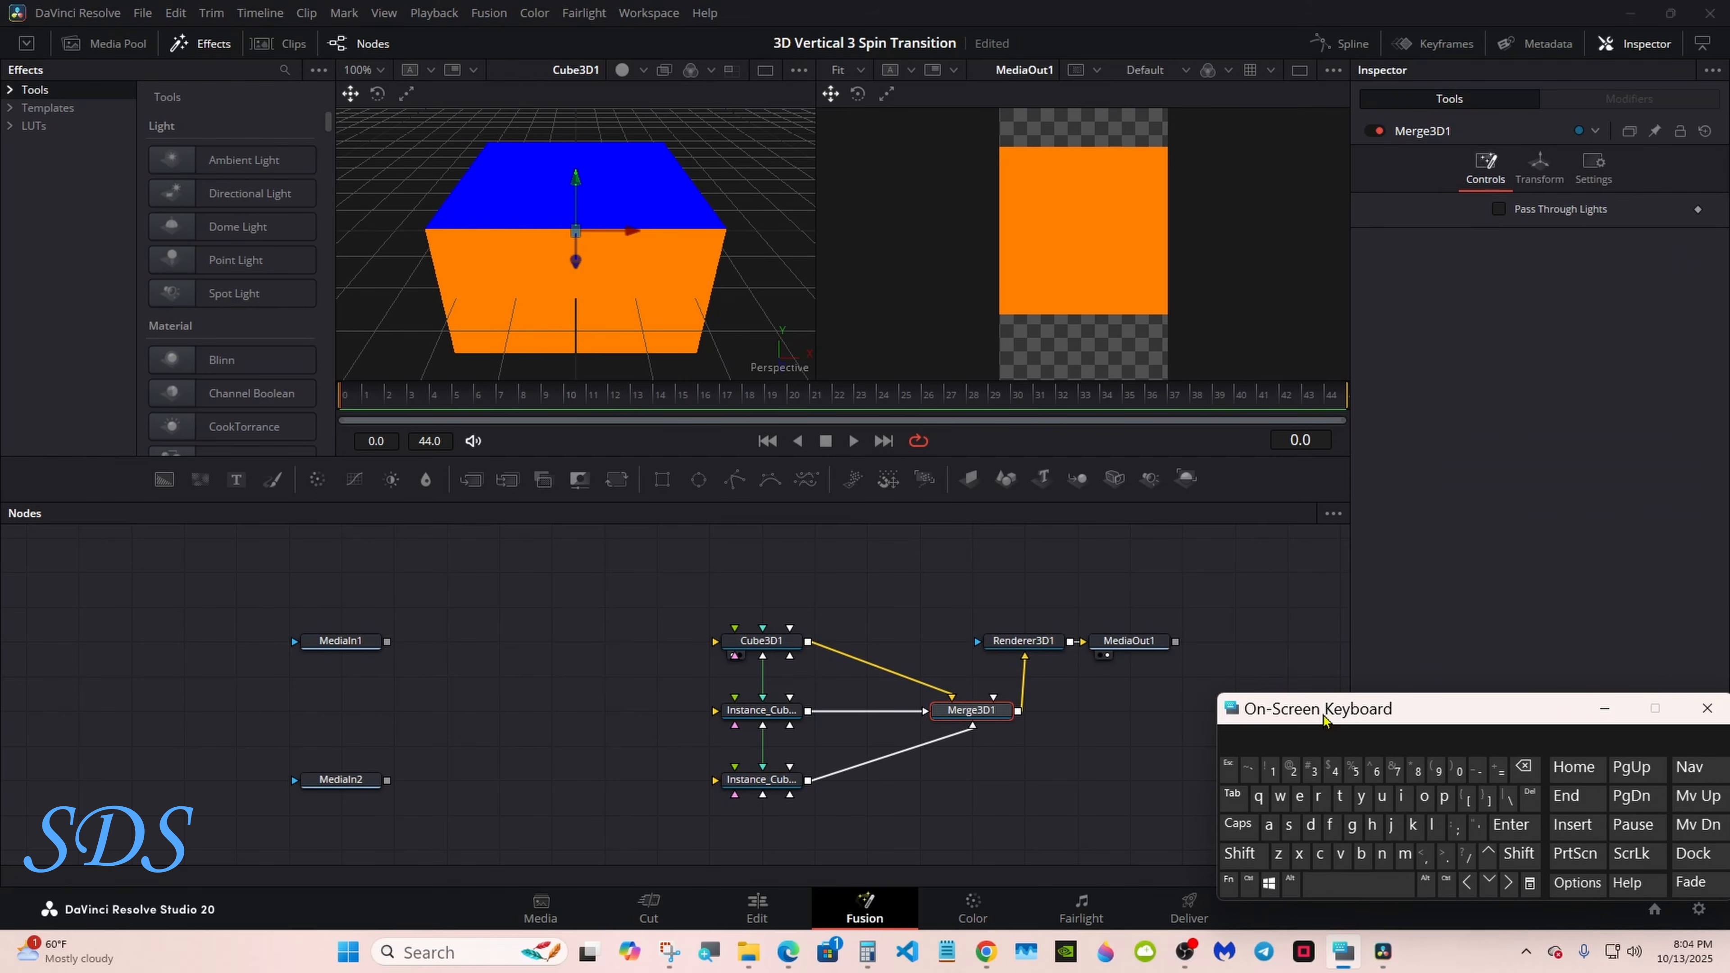
drag(1007, 644, 1060, 713)
drag(1139, 641, 1191, 710)
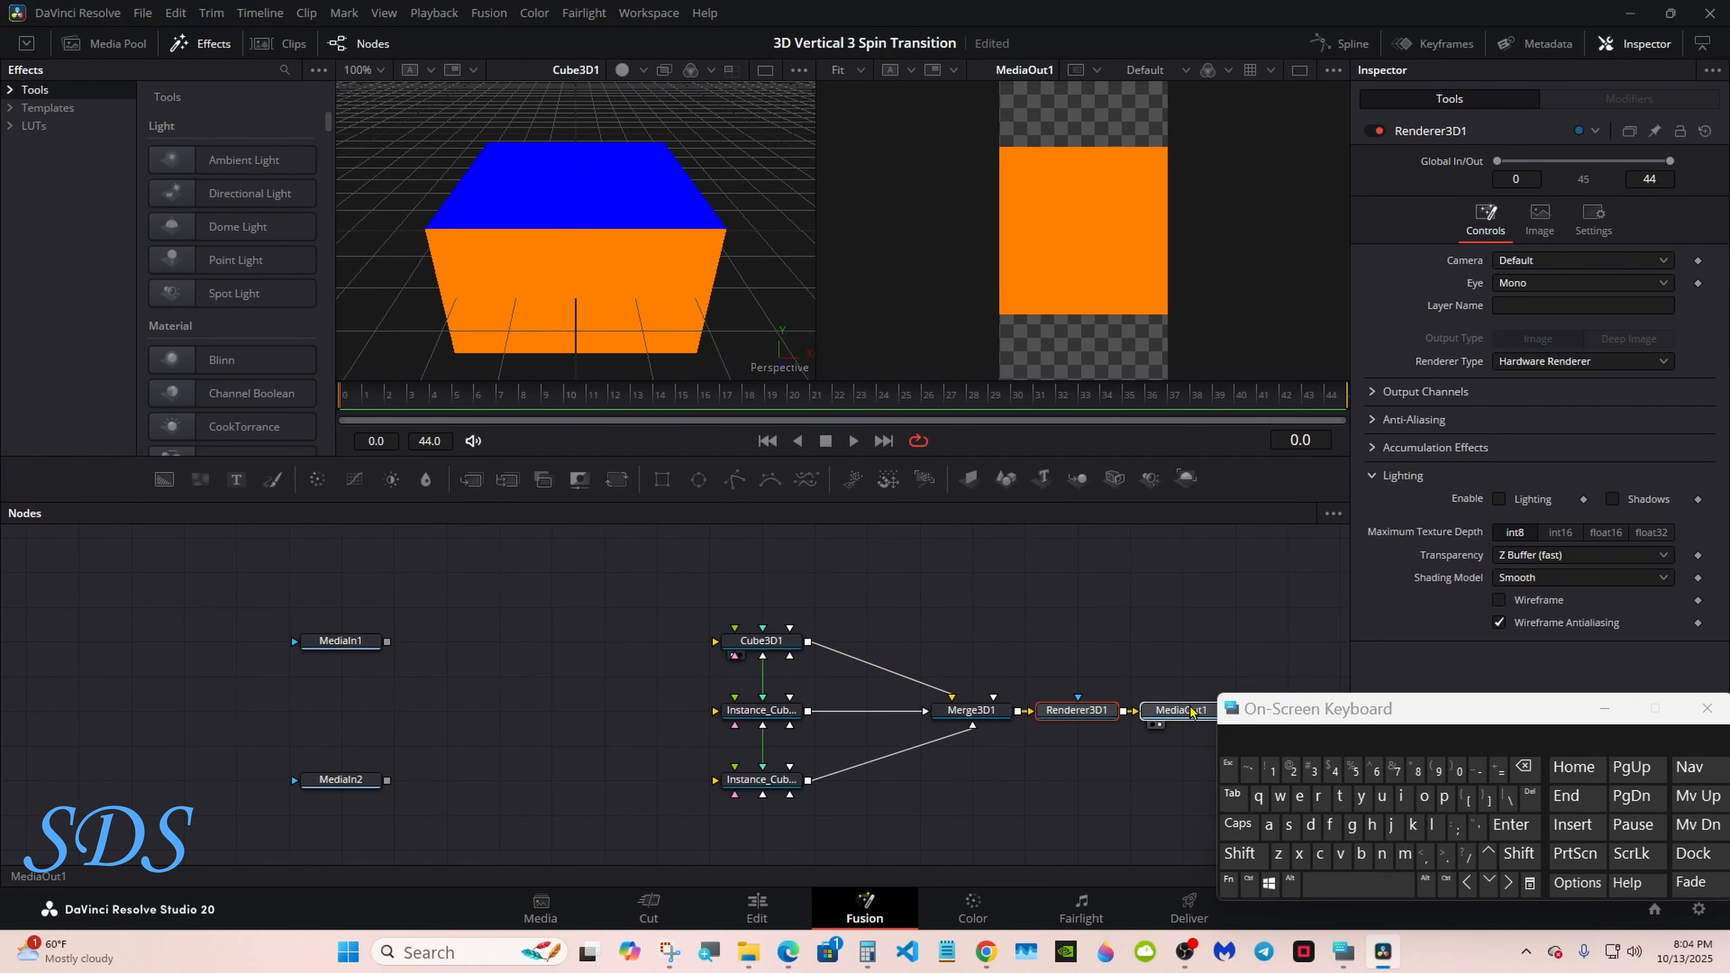
click(1103, 617)
Deinstance the Y translation and Y rotation of Instance_Cube3D1, the middle cube.
click(759, 710)
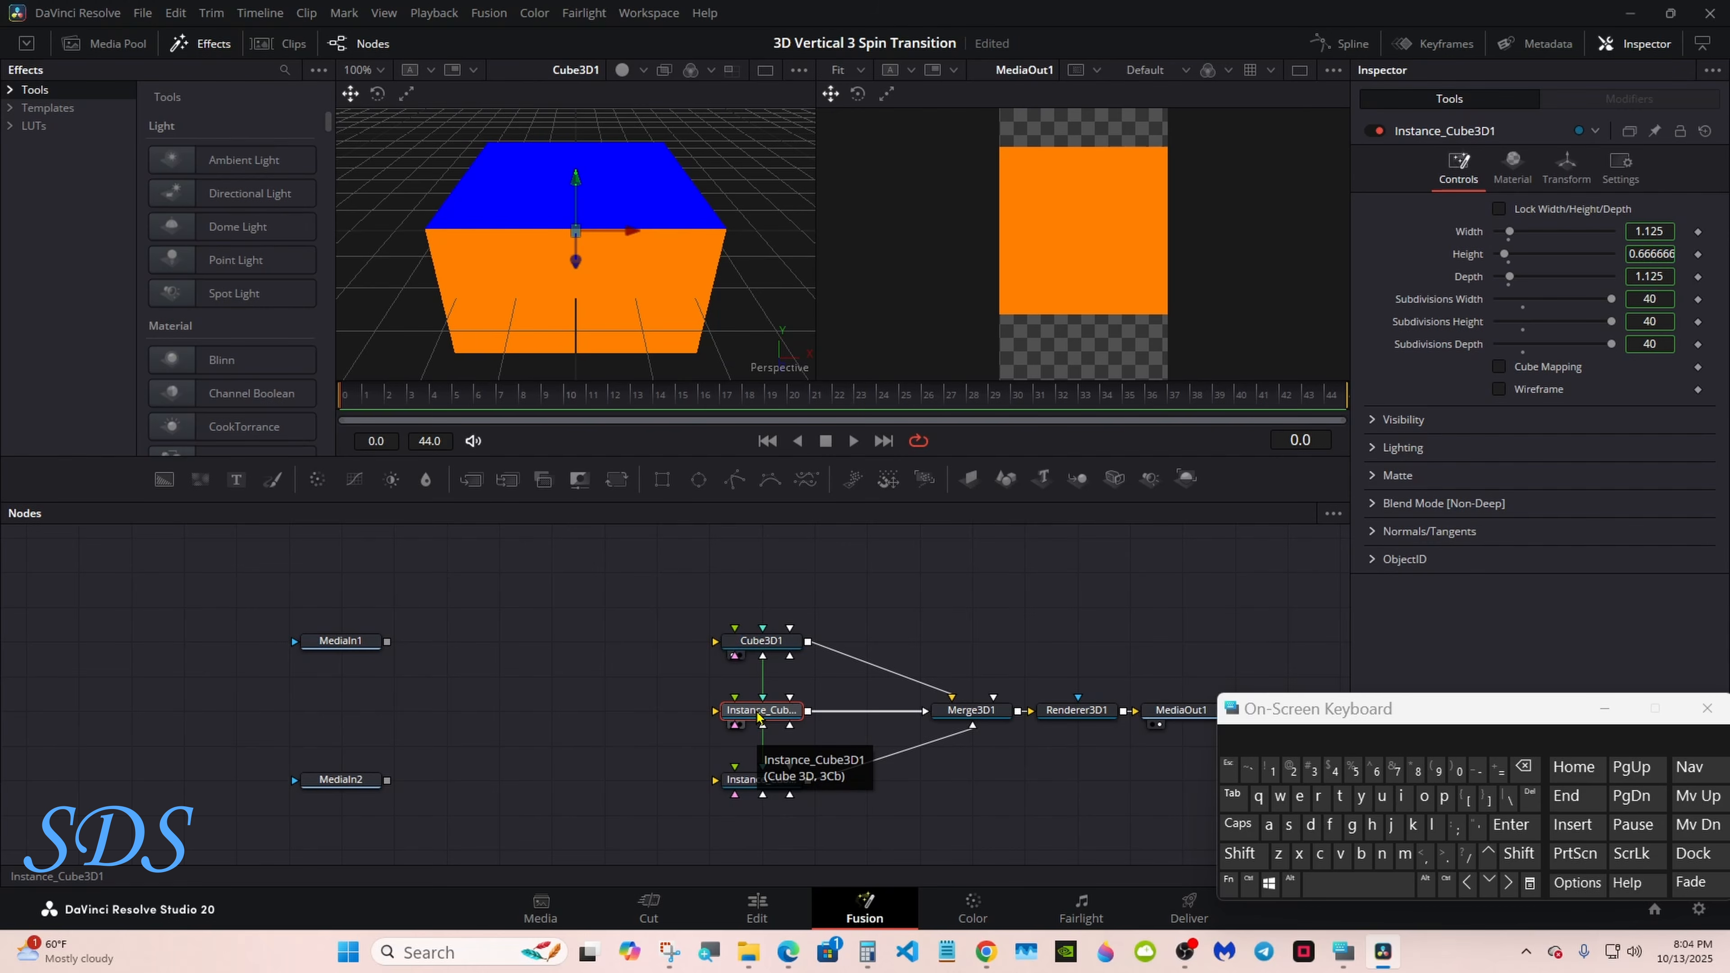
click(1563, 174)
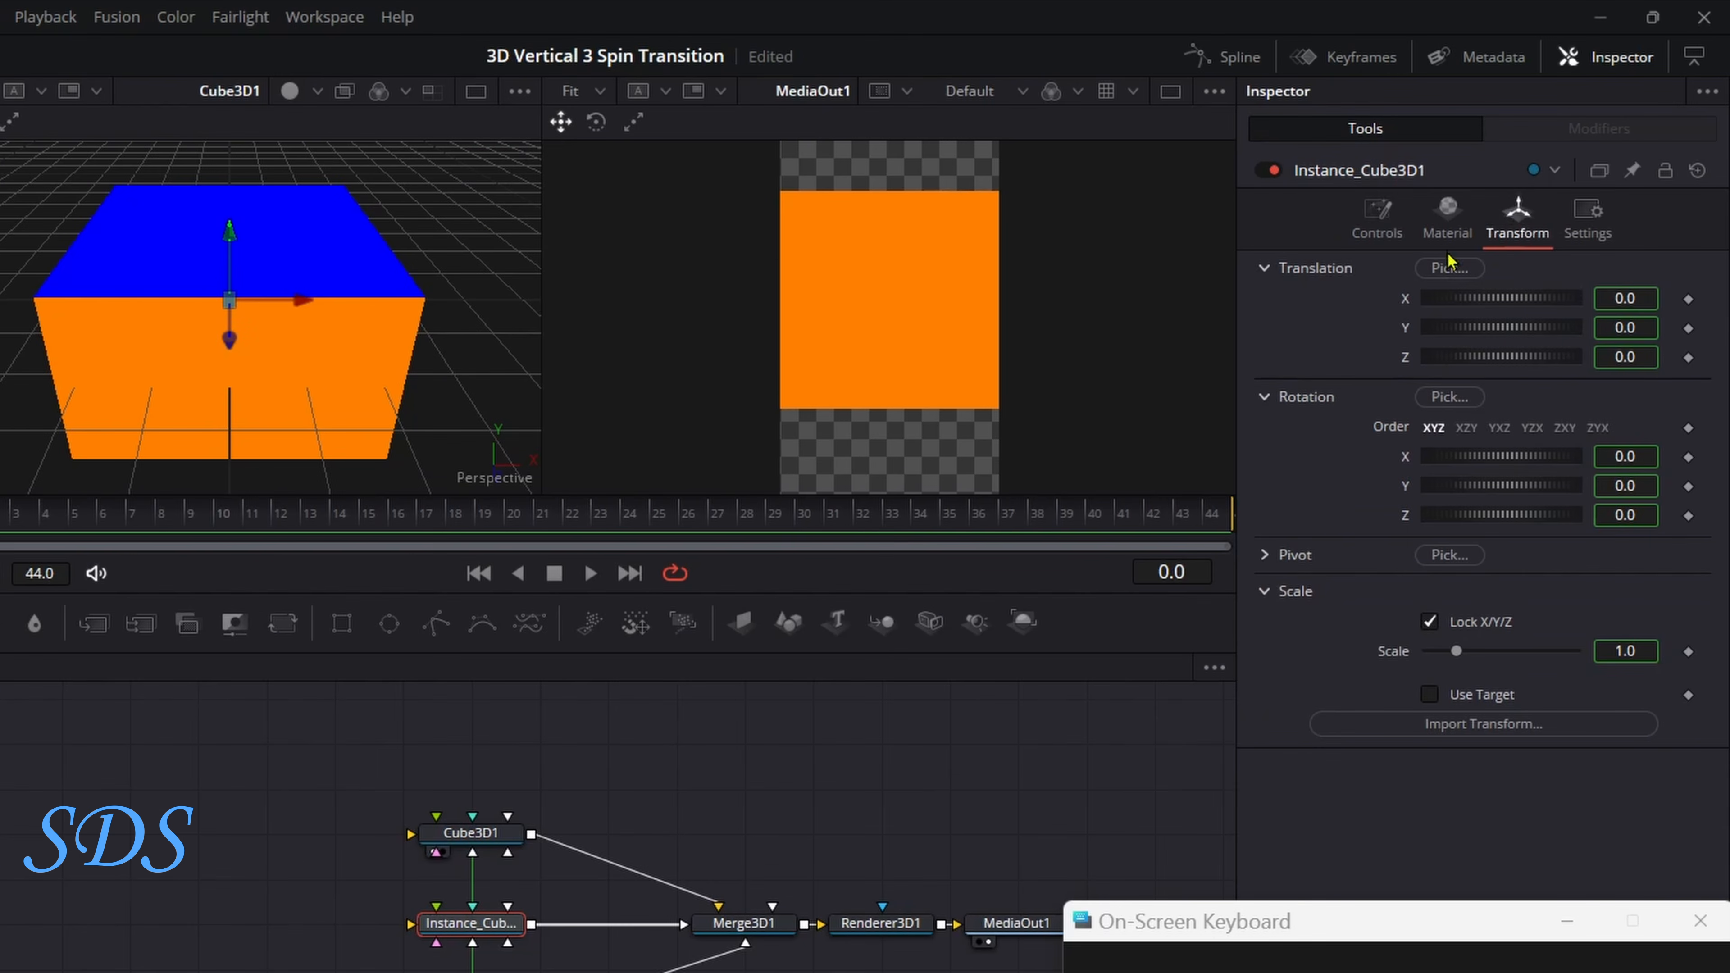
right_click(1405, 328)
click(1442, 589)
right_click(1406, 491)
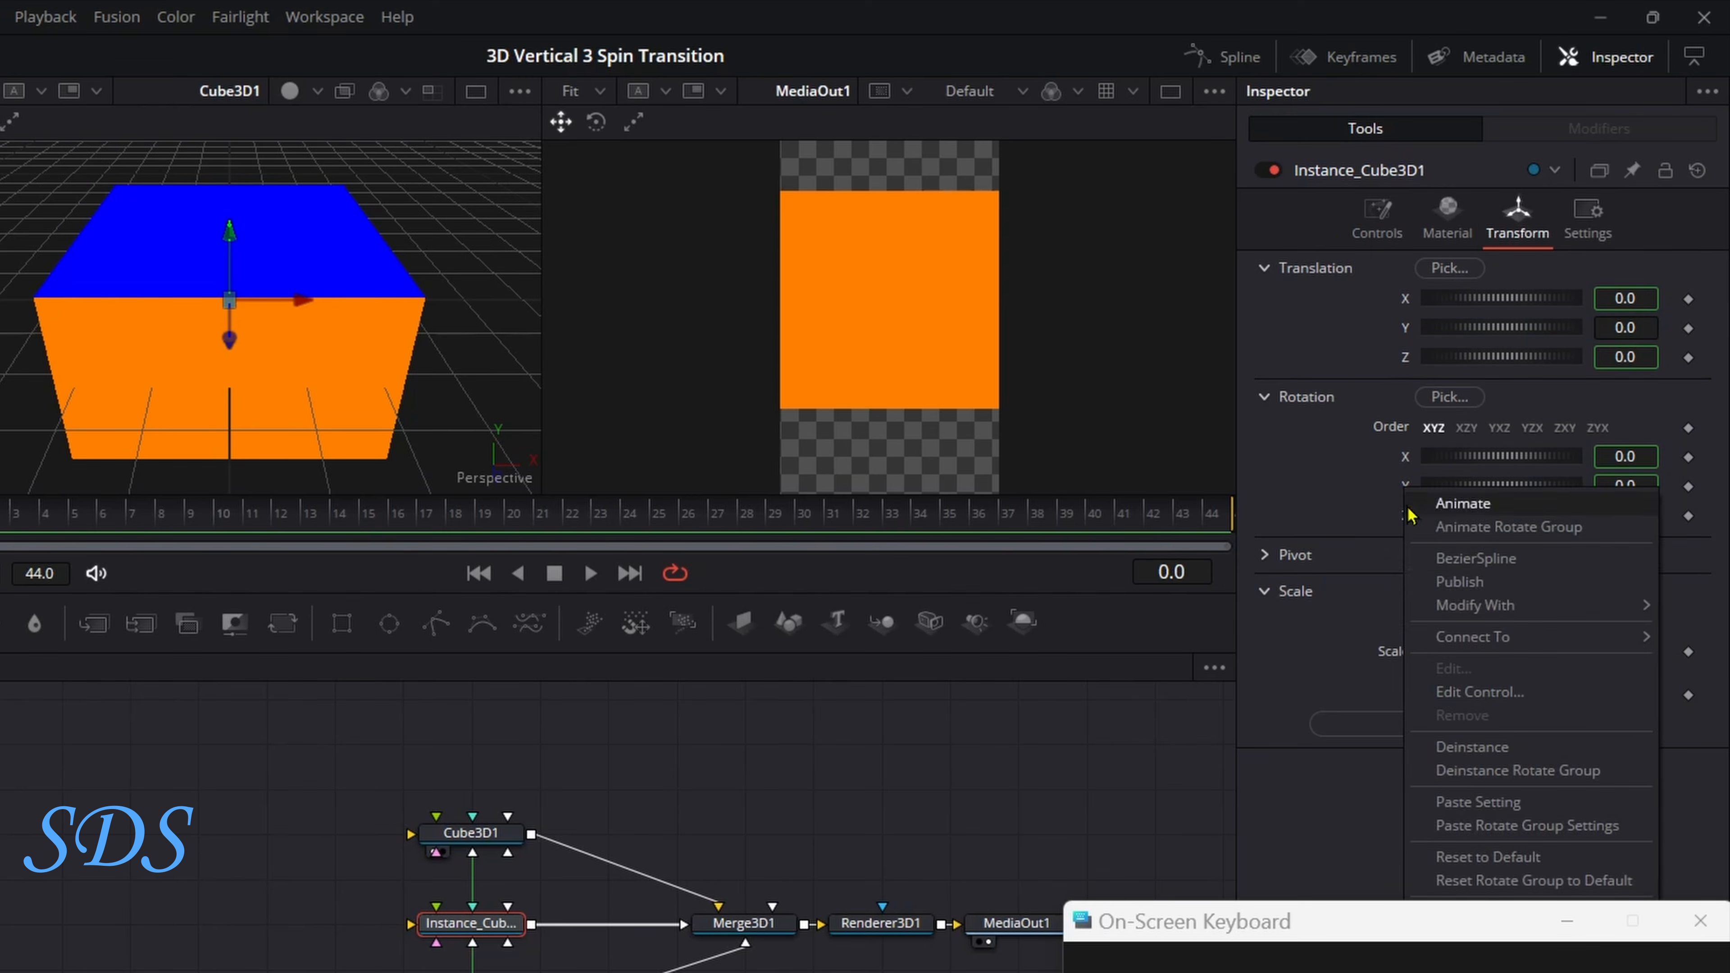
click(1458, 748)
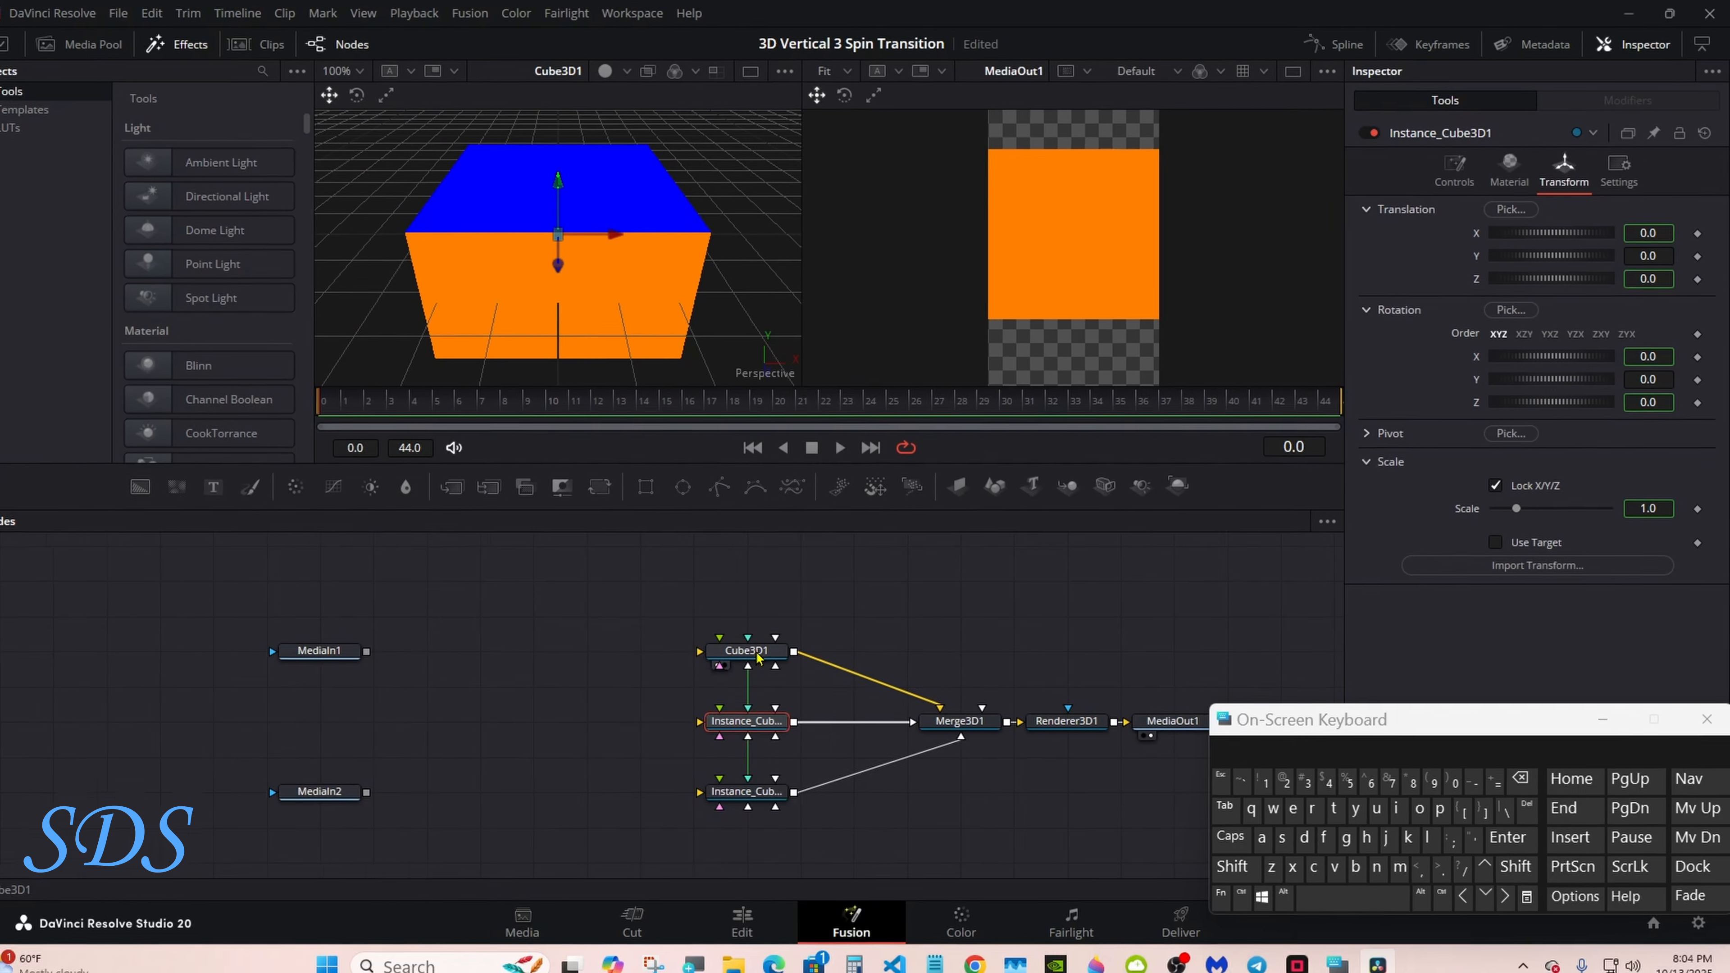
Set the Y translation of Cube3D1 to 2/3.
click(773, 649)
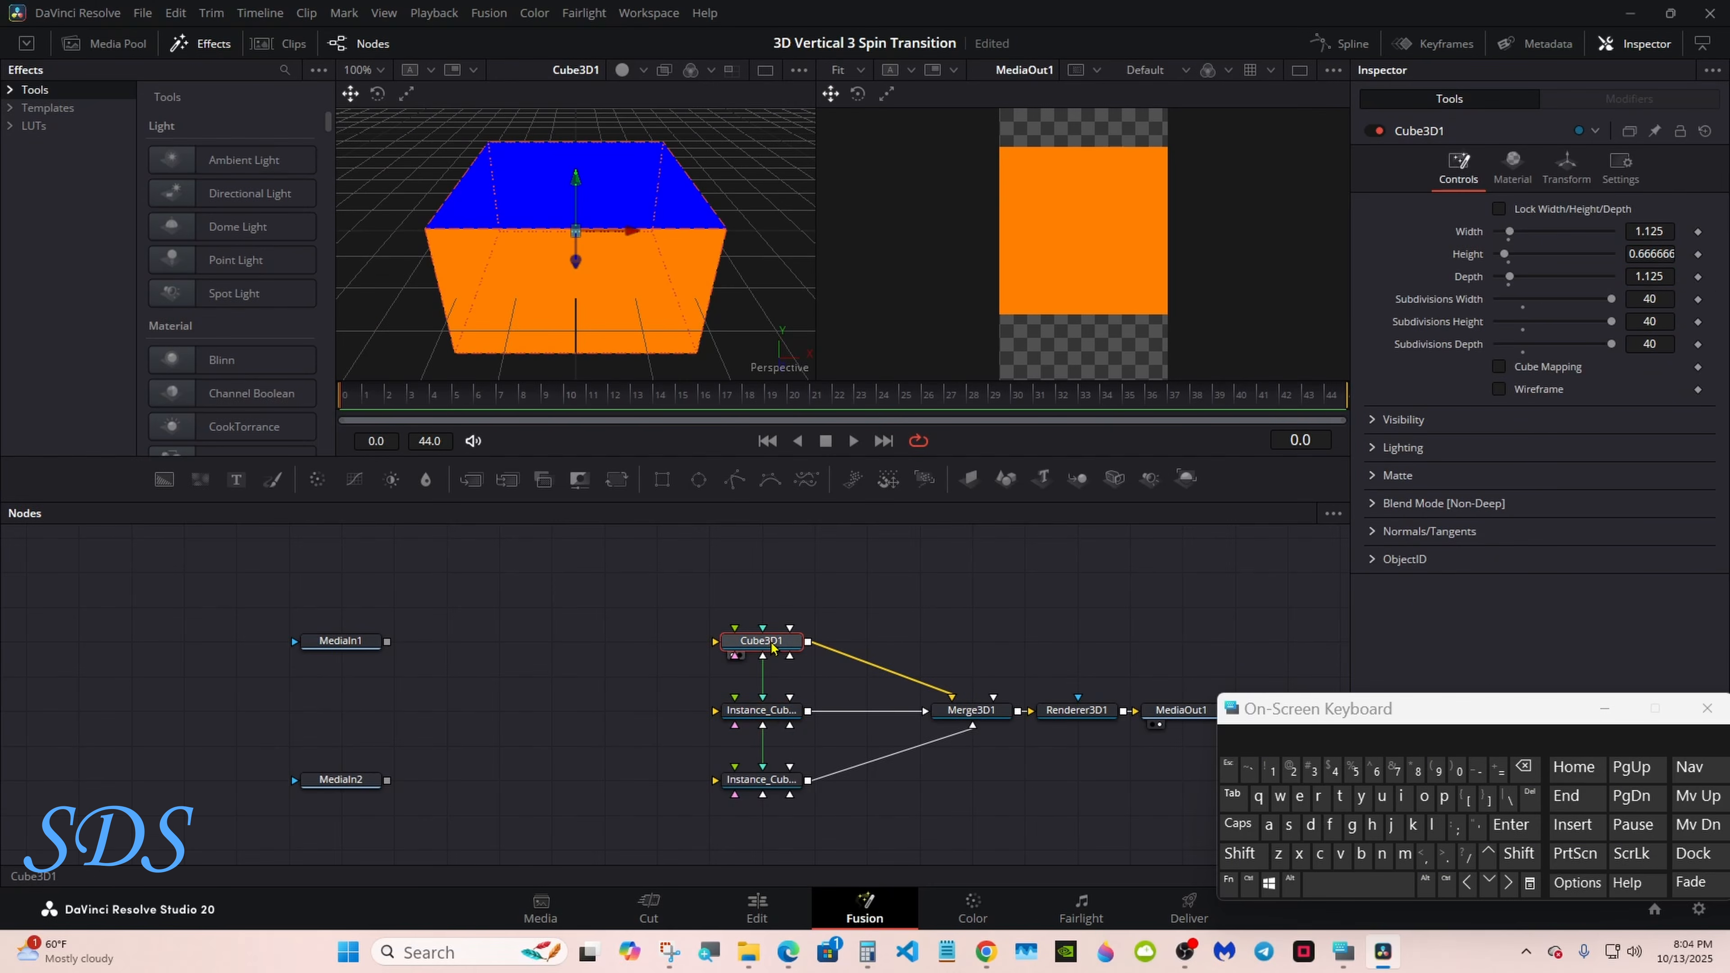
click(1566, 170)
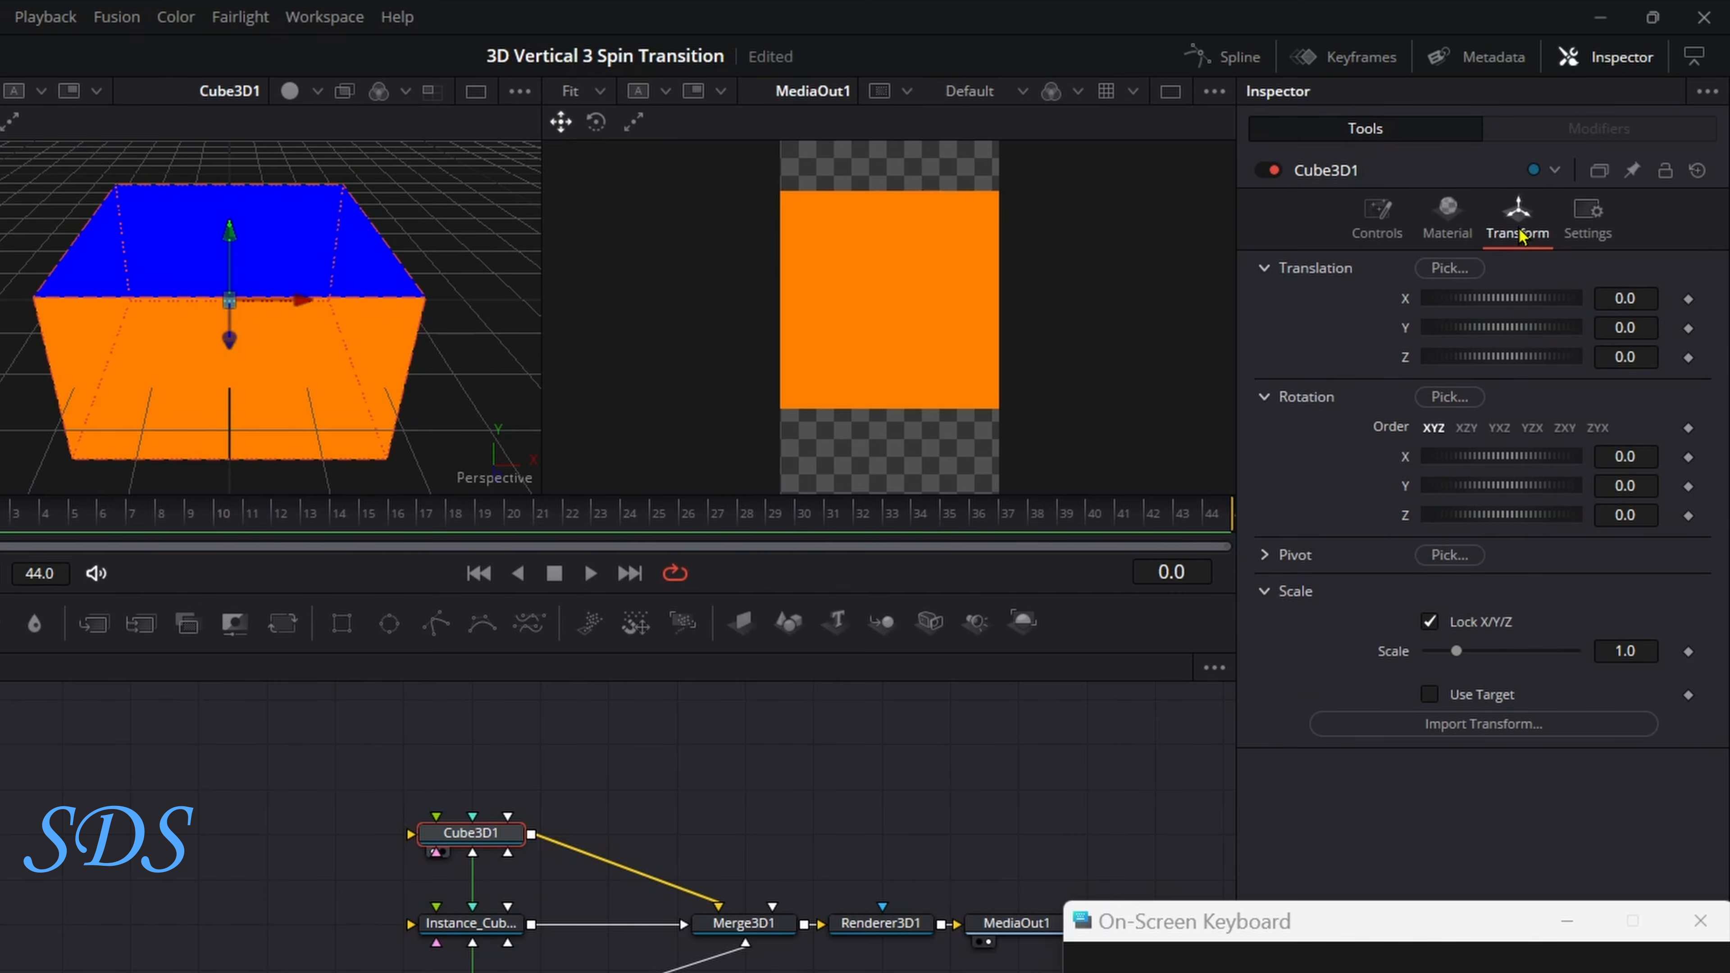
click(1636, 326)
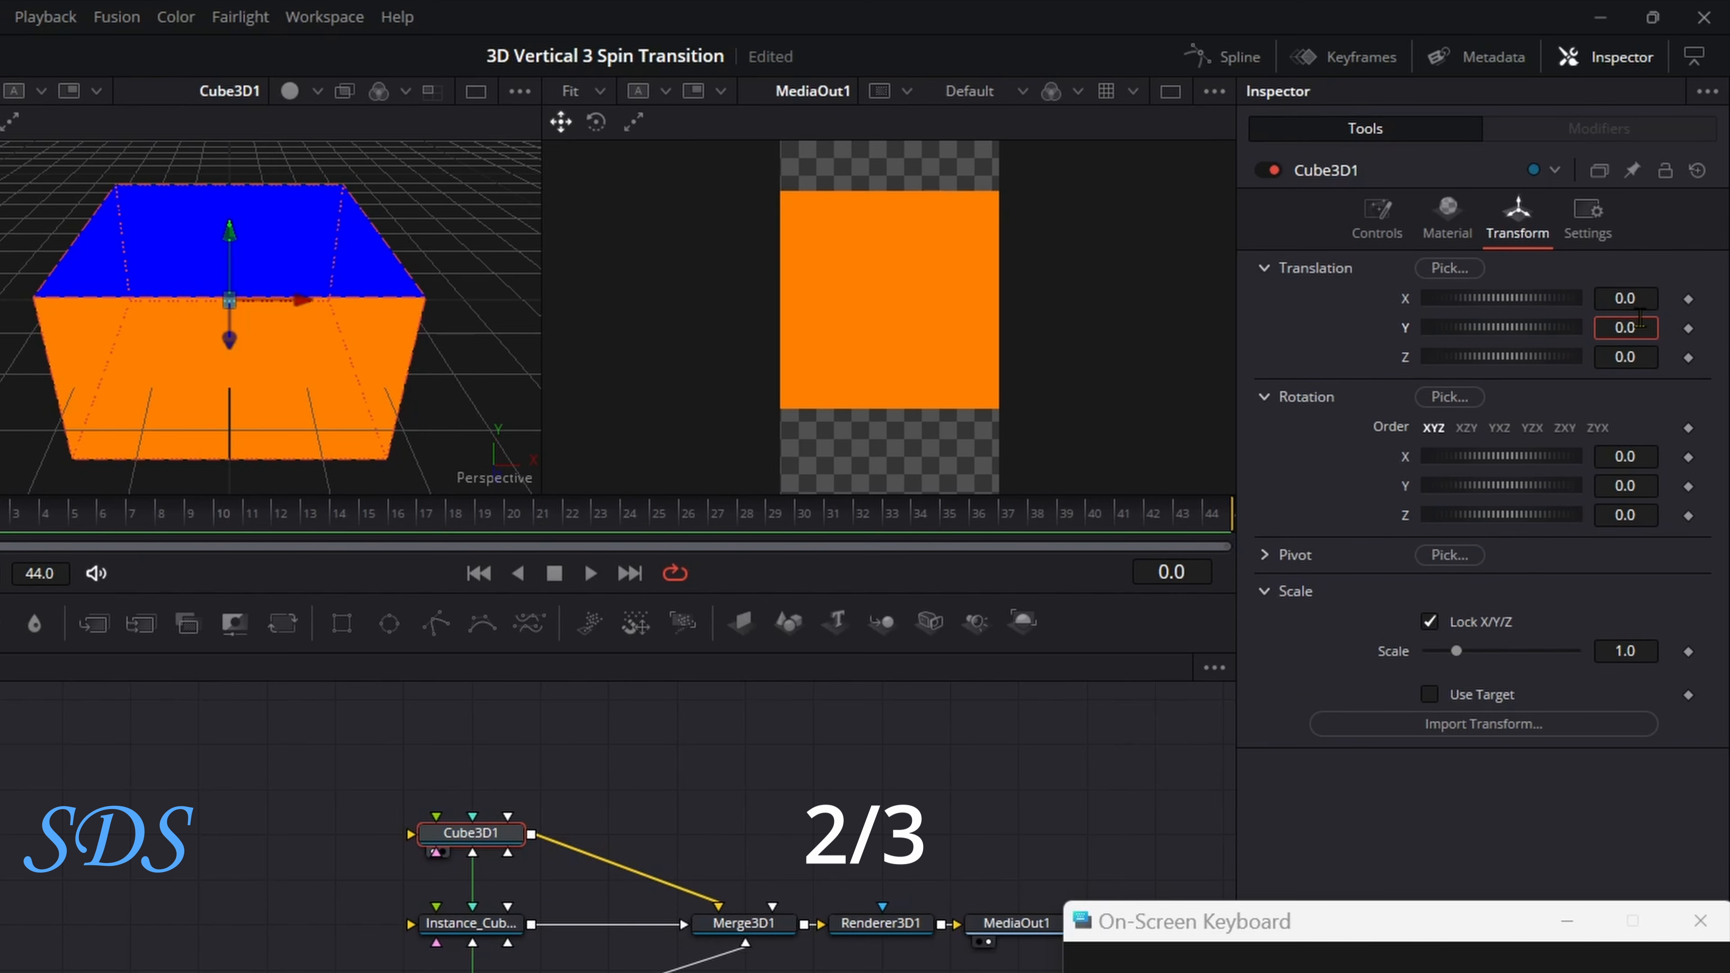
key(BackSpace)
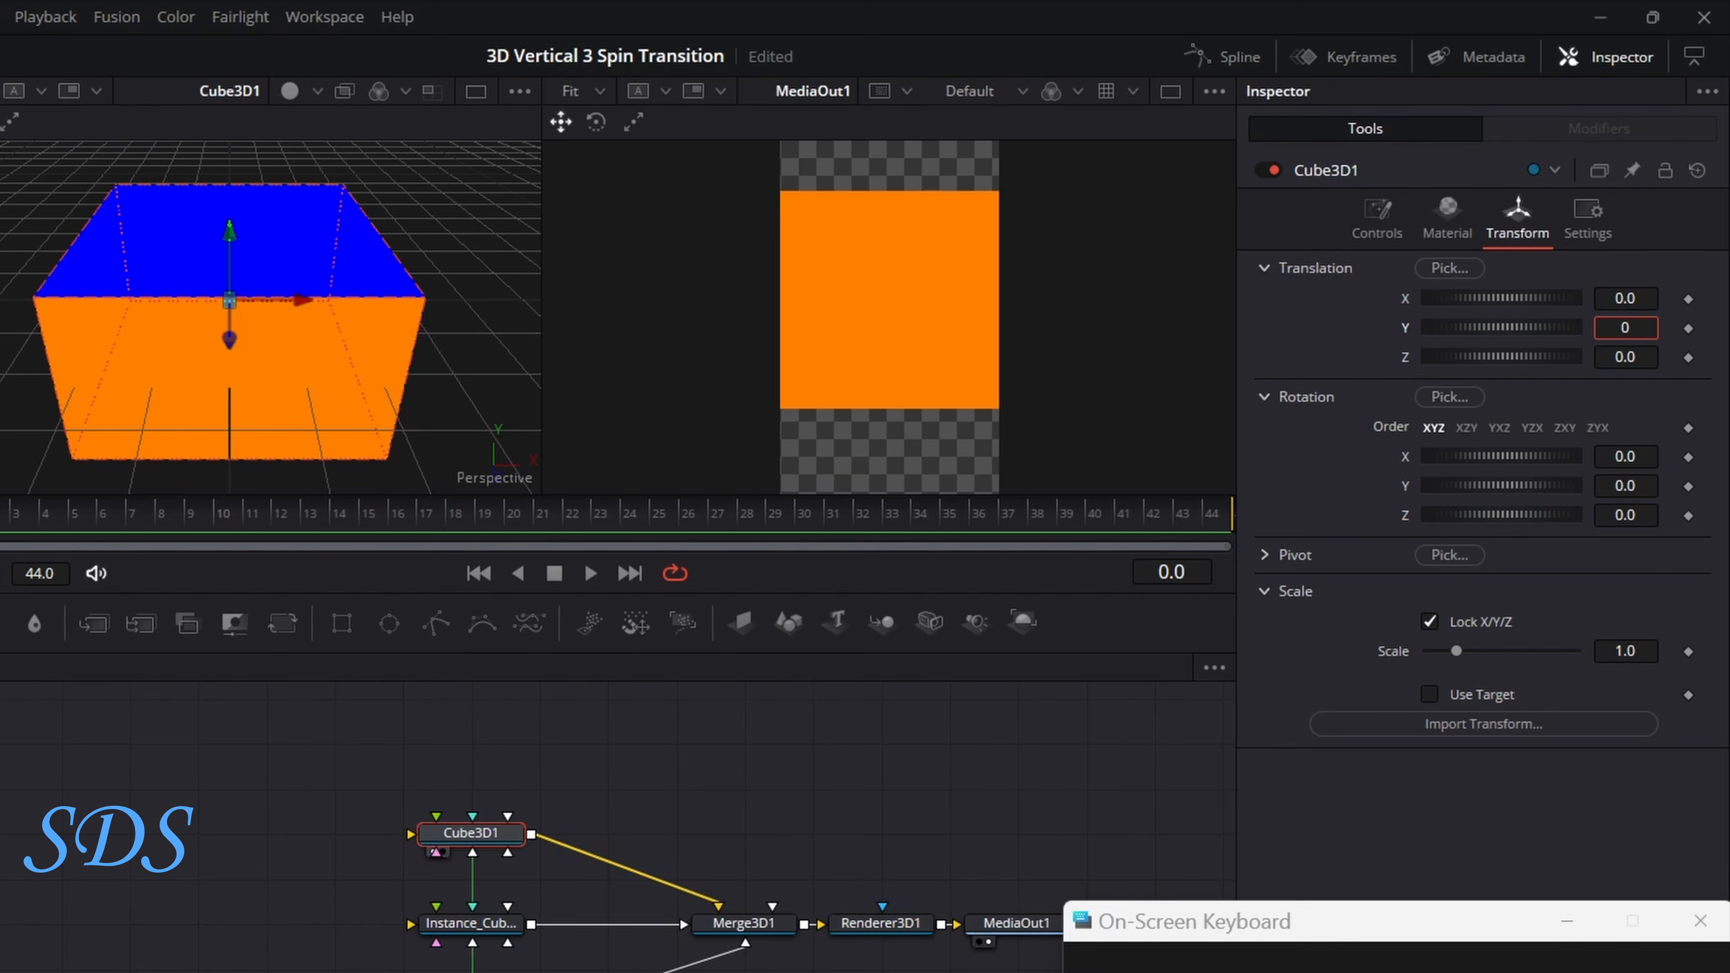
text(2/3)
key(Return)
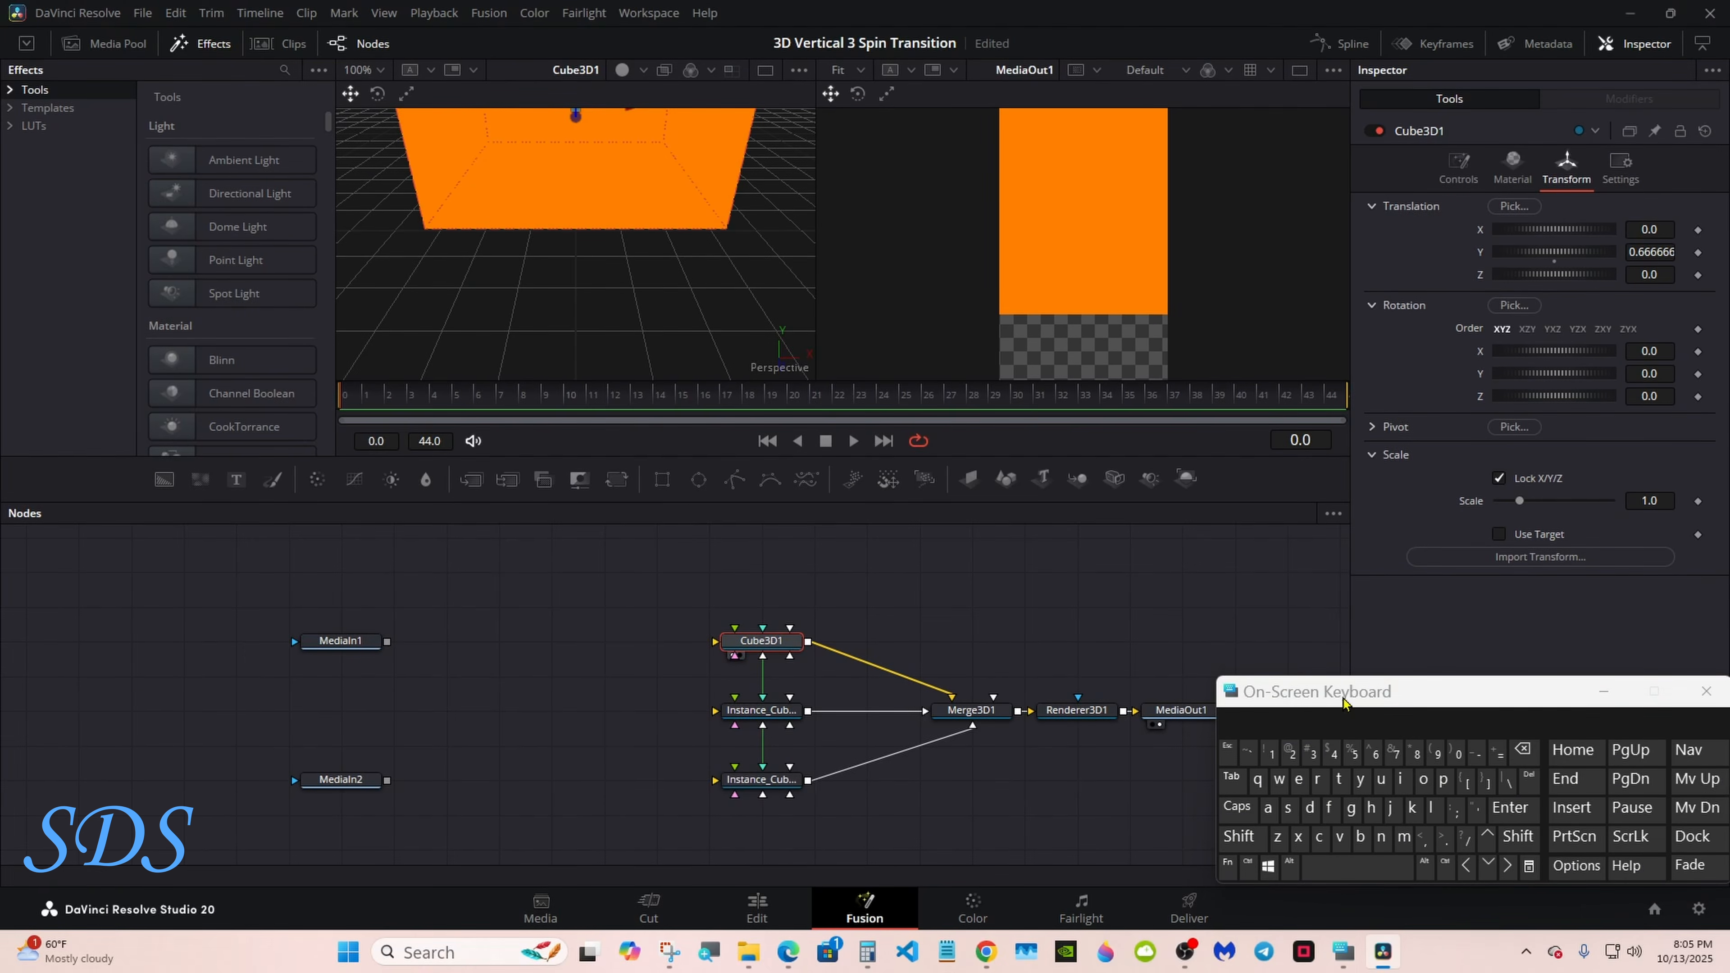
Deinstance the Y translation of the third cube, Instance_Cube3D1_1, and set it to -0.666666.
click(761, 780)
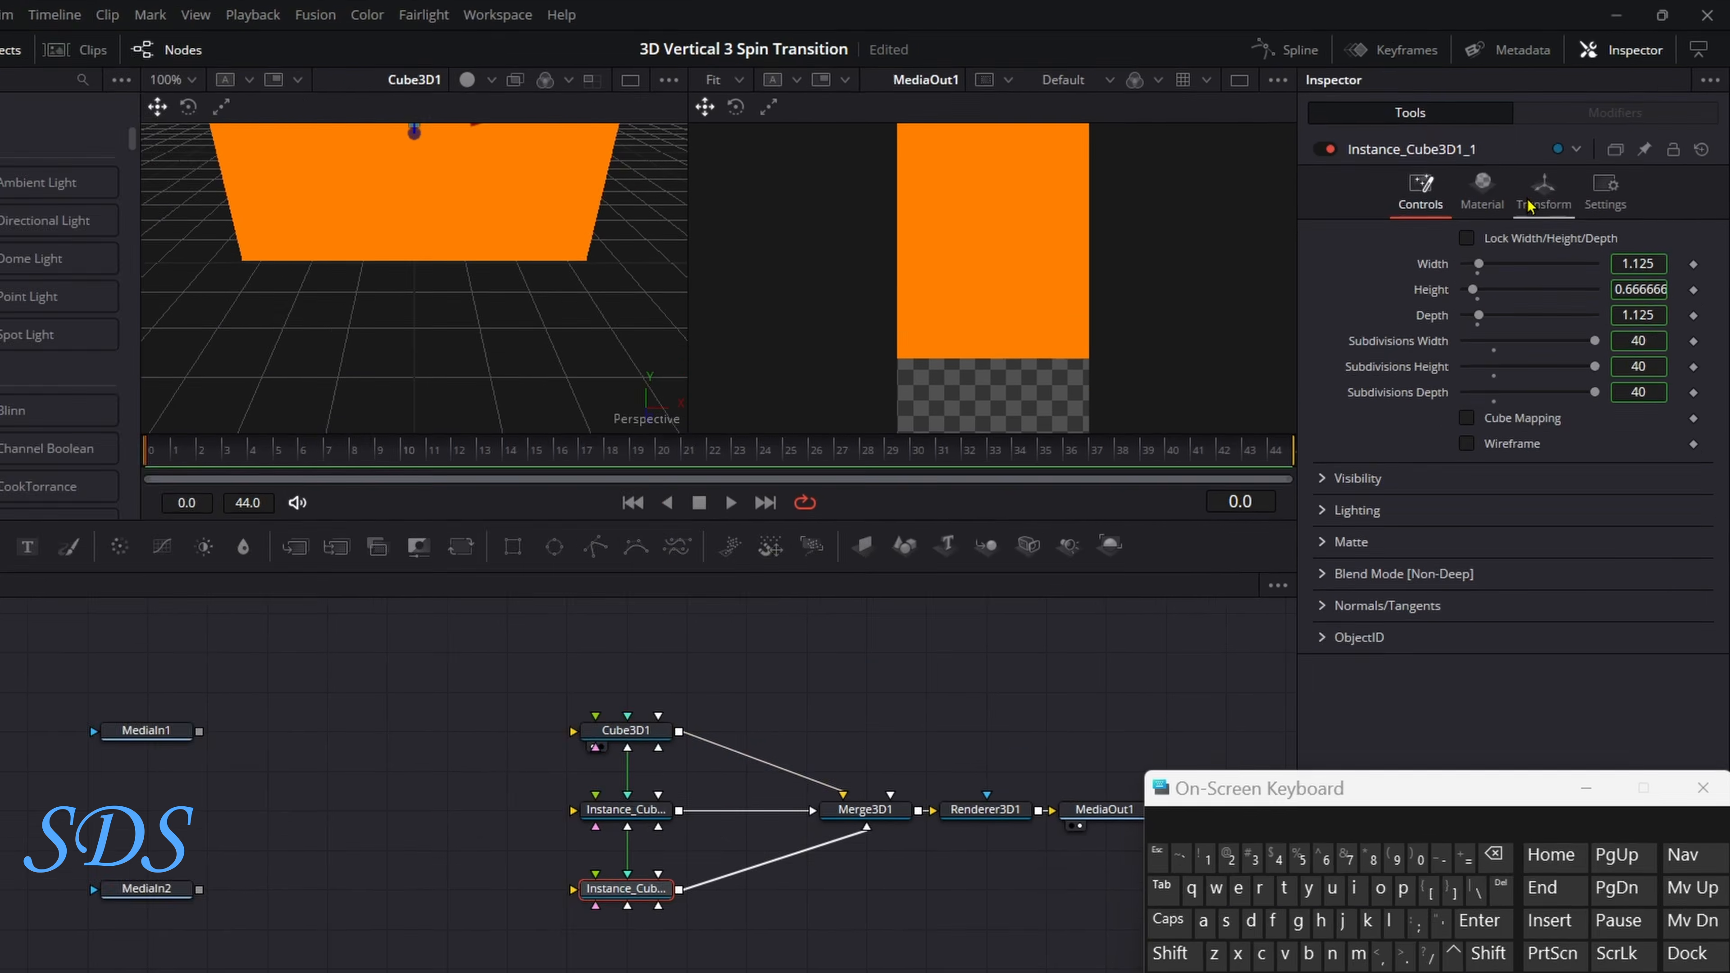
click(1560, 170)
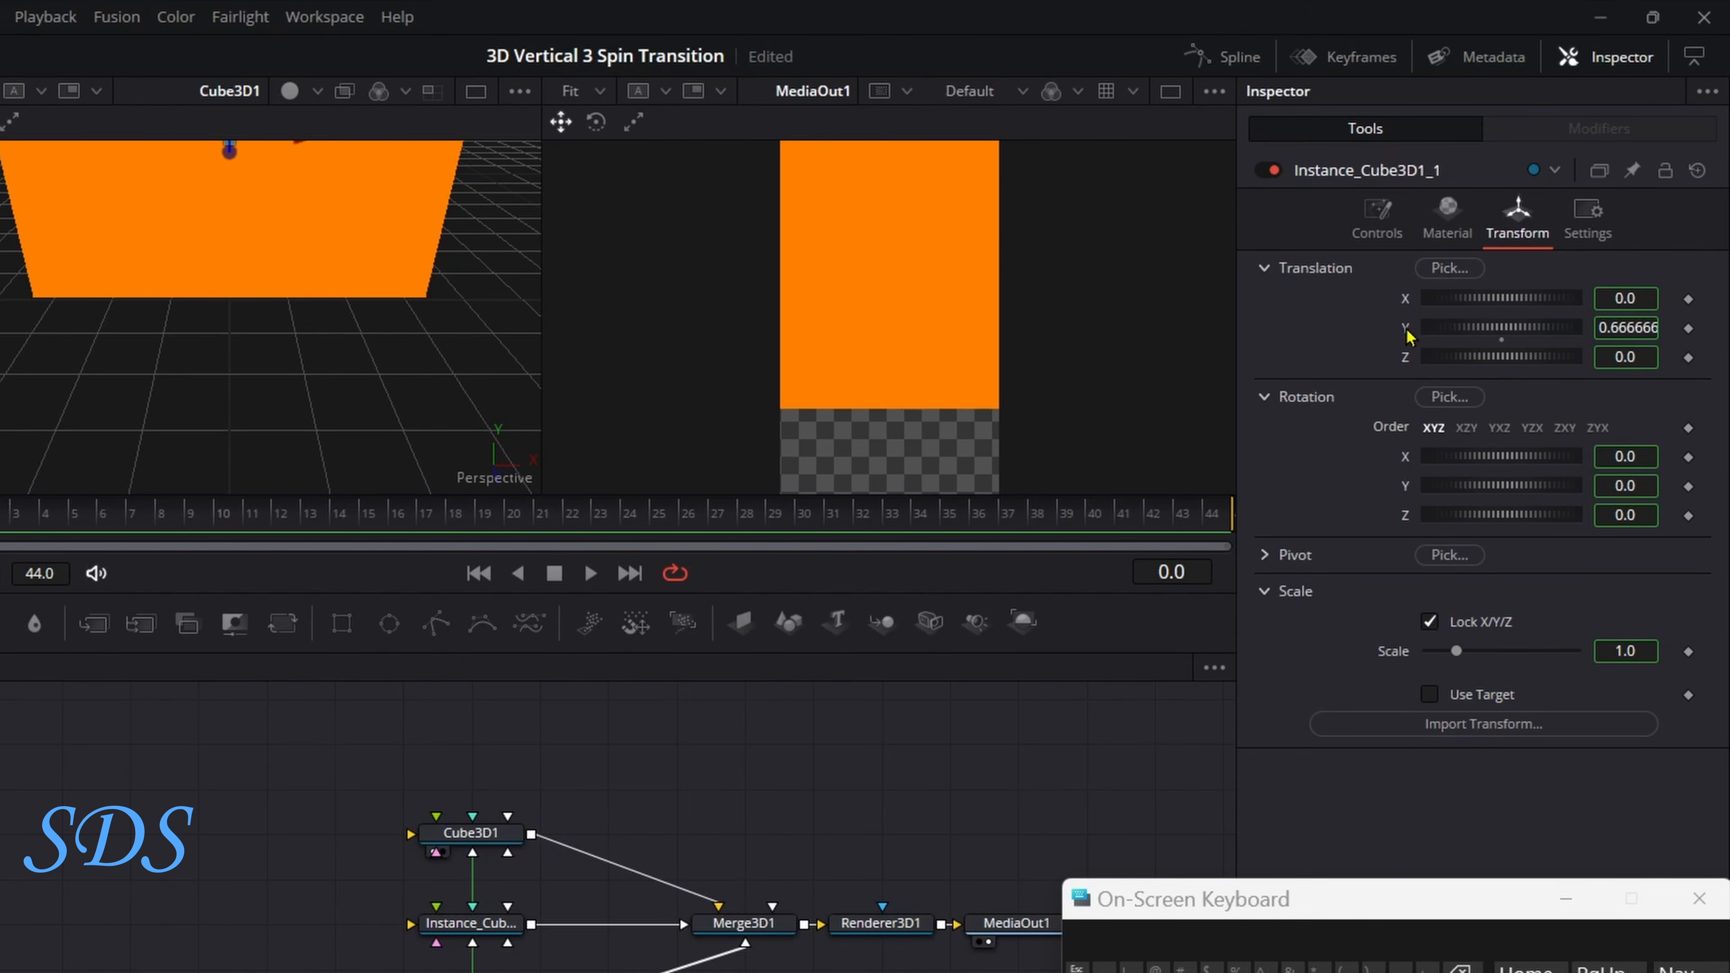
right_click(1407, 339)
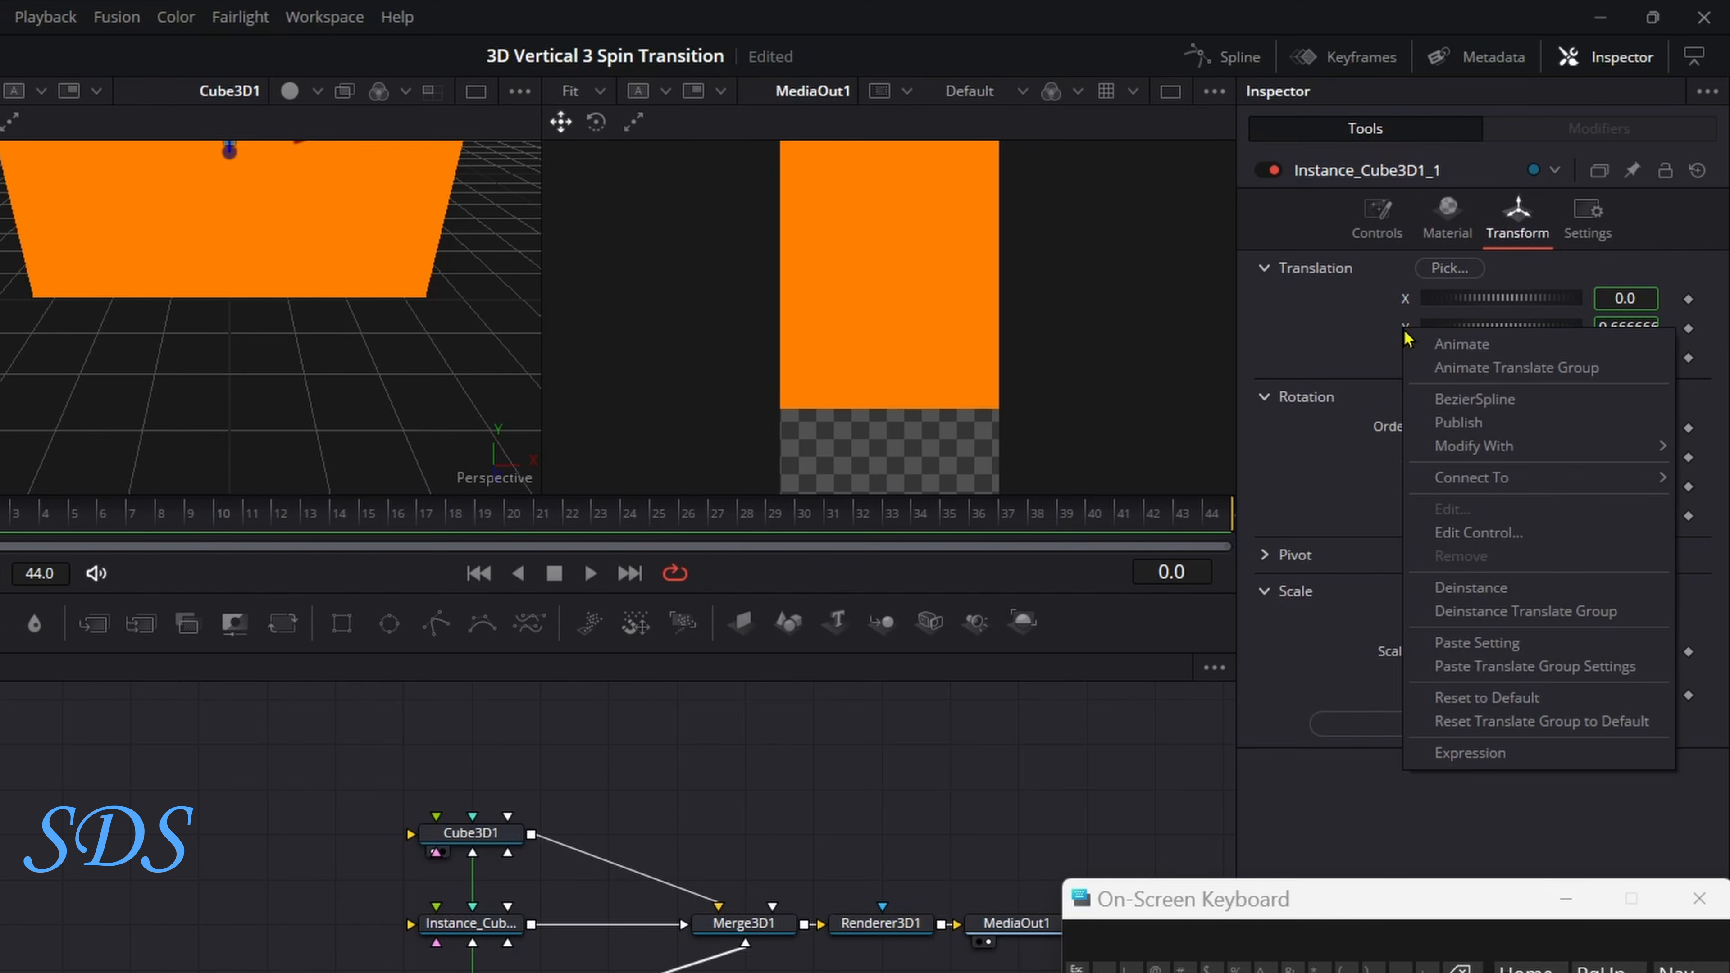
click(1449, 588)
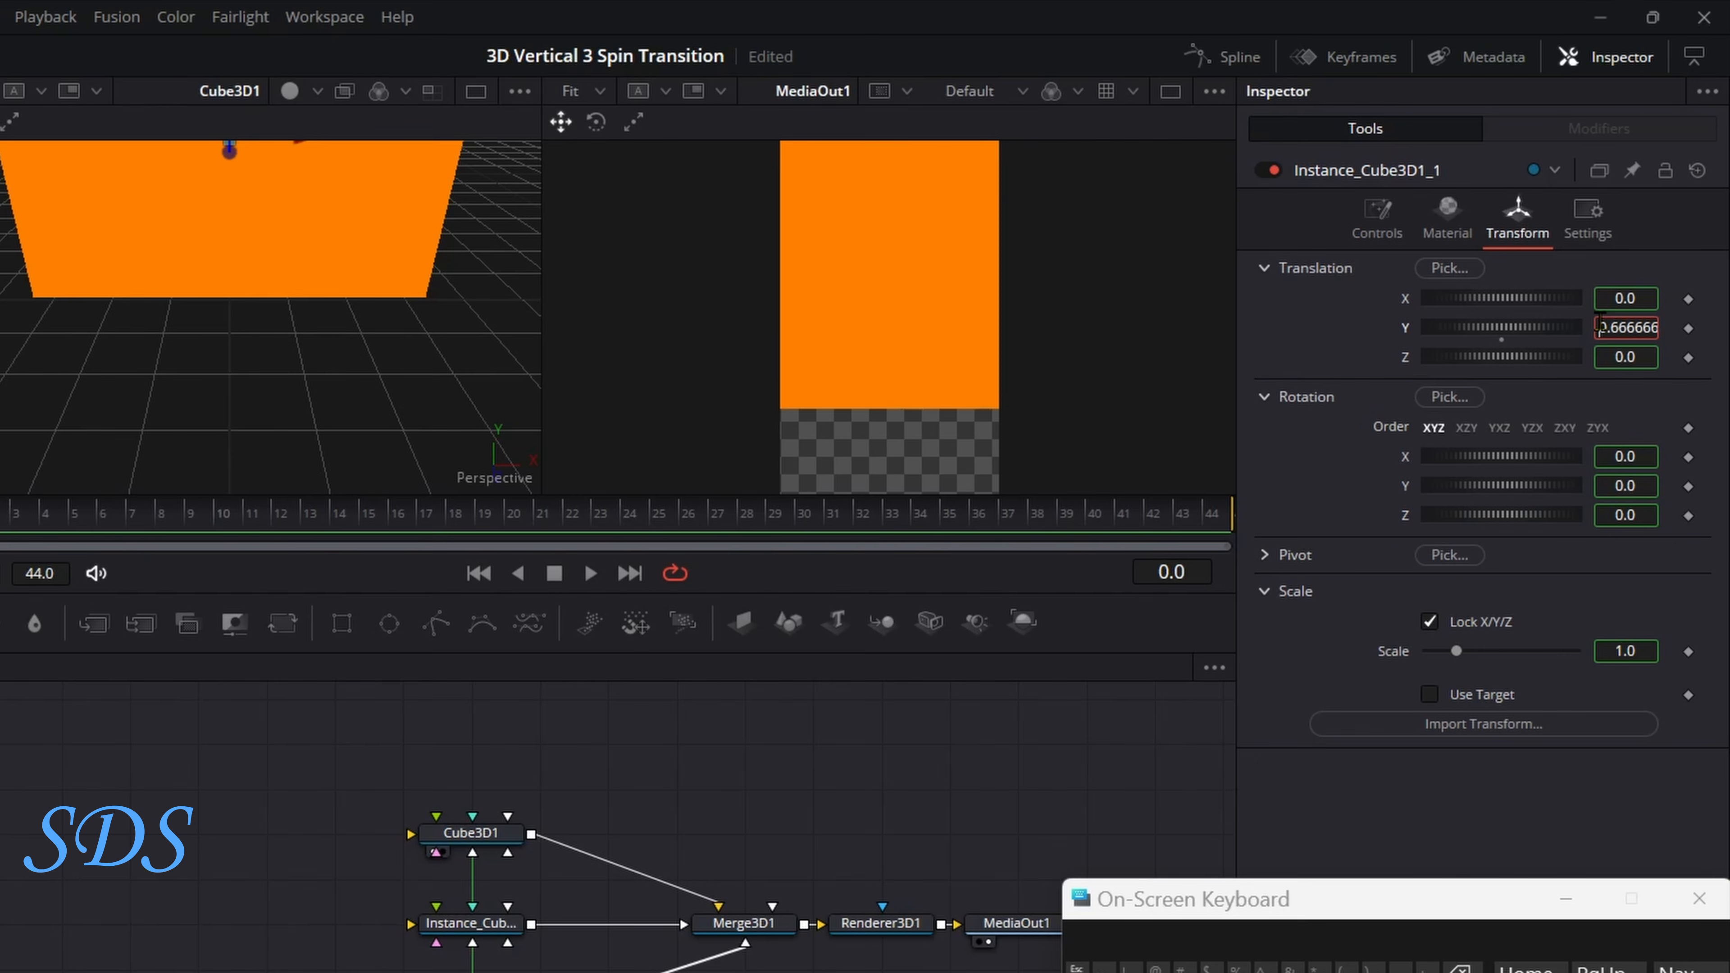
click(1409, 964)
key(Tab)
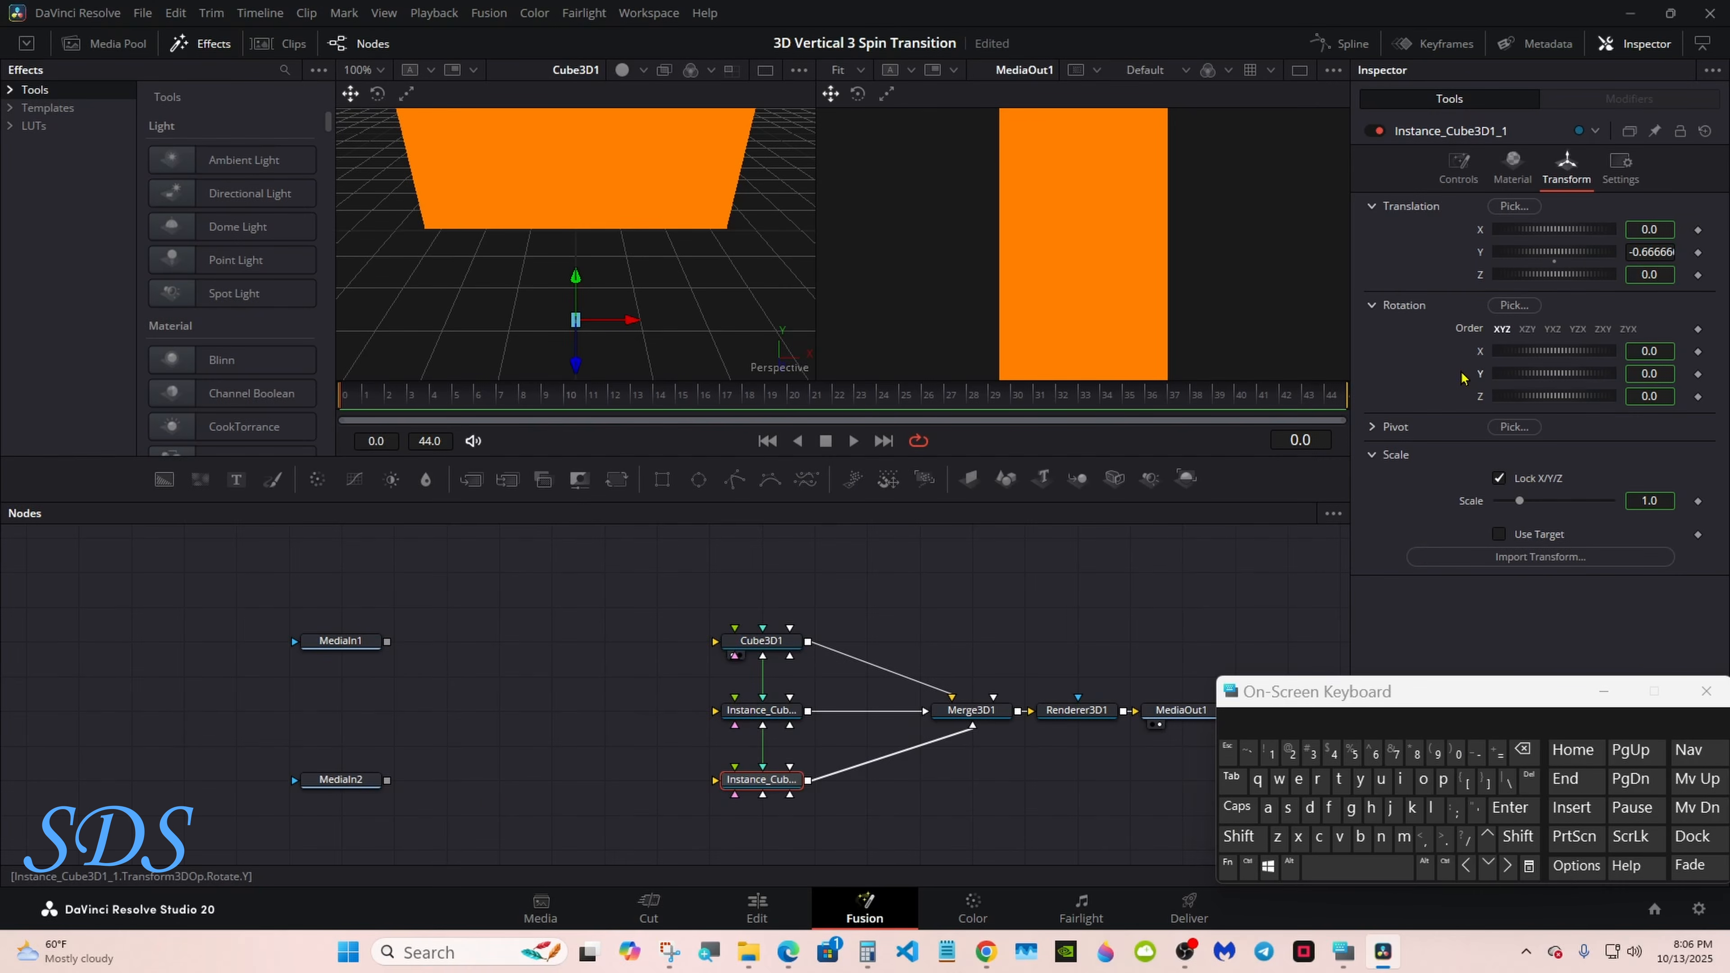
drag(1527, 373, 1550, 376)
key(ctrl+z)
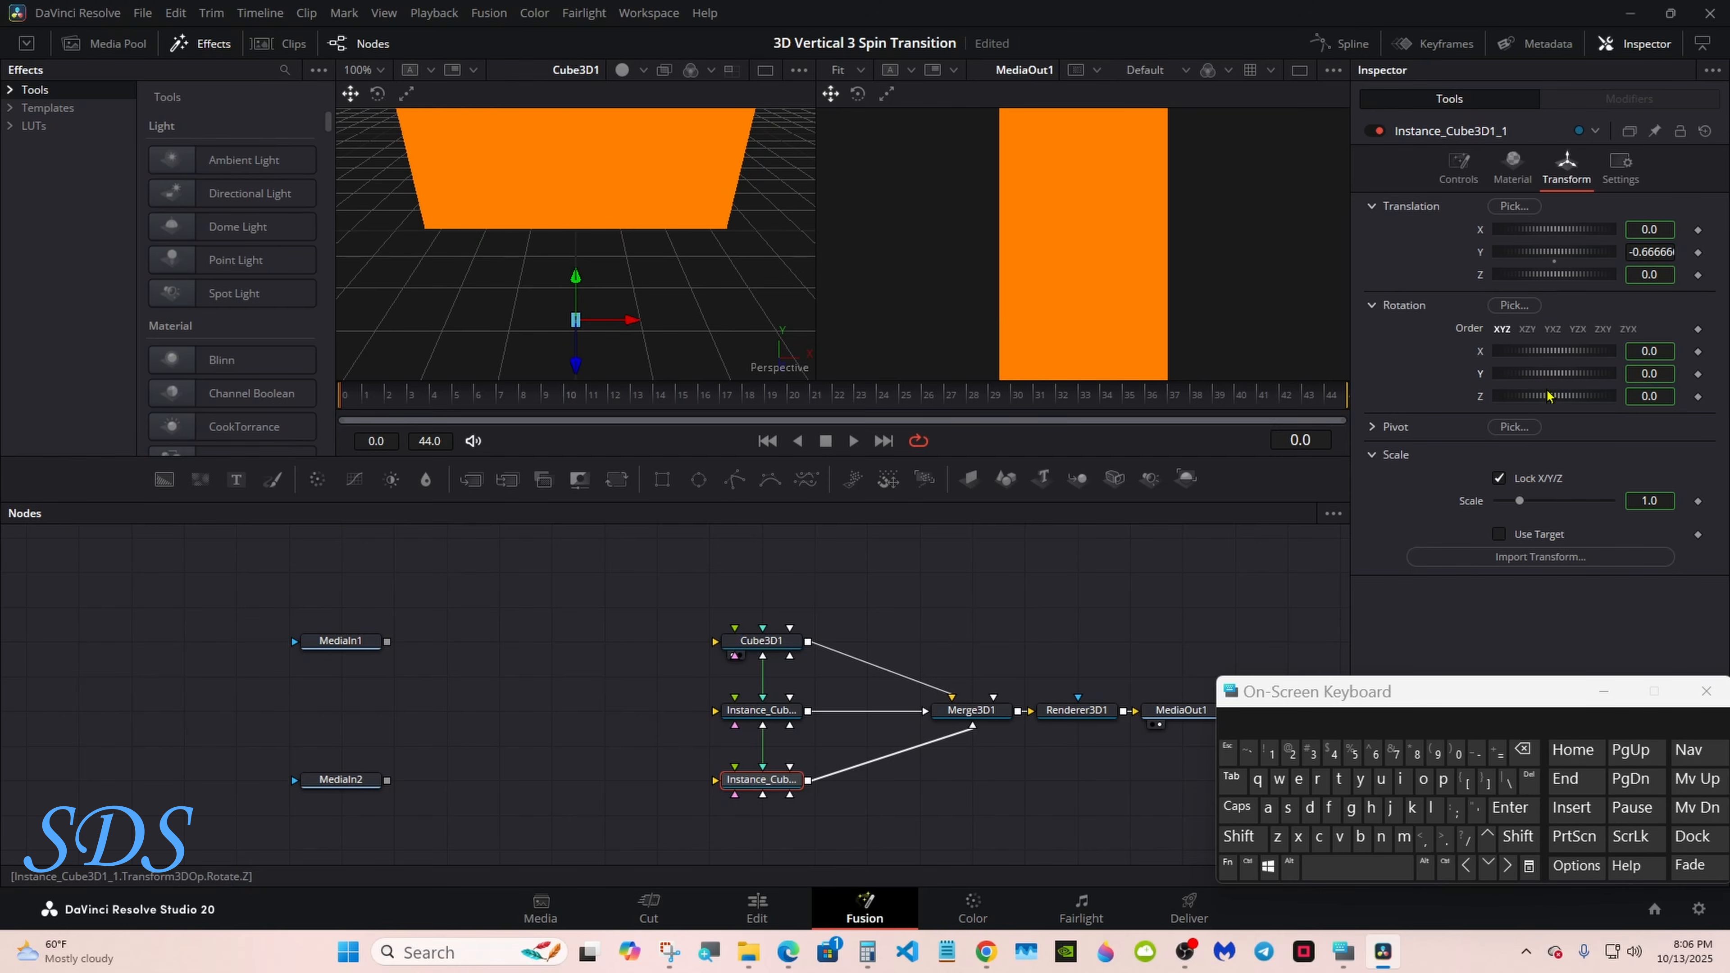
Push the merged cubes back by setting the Z translation of Merge3D1 to -0.98.
click(985, 706)
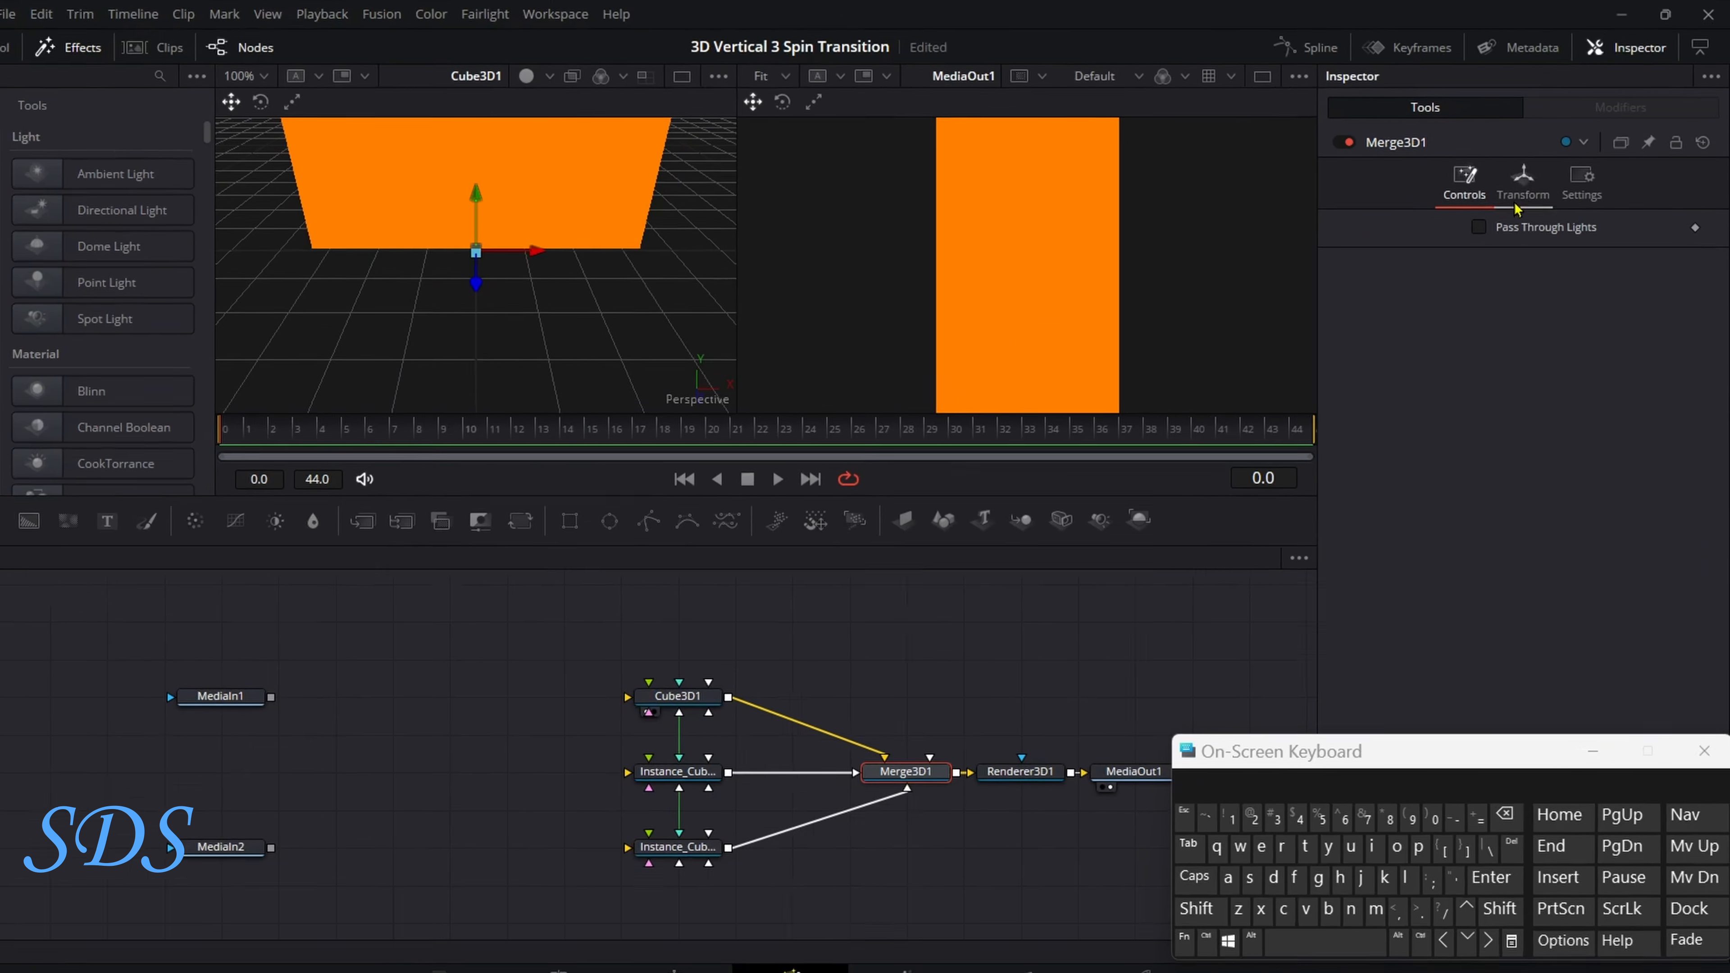
click(1539, 169)
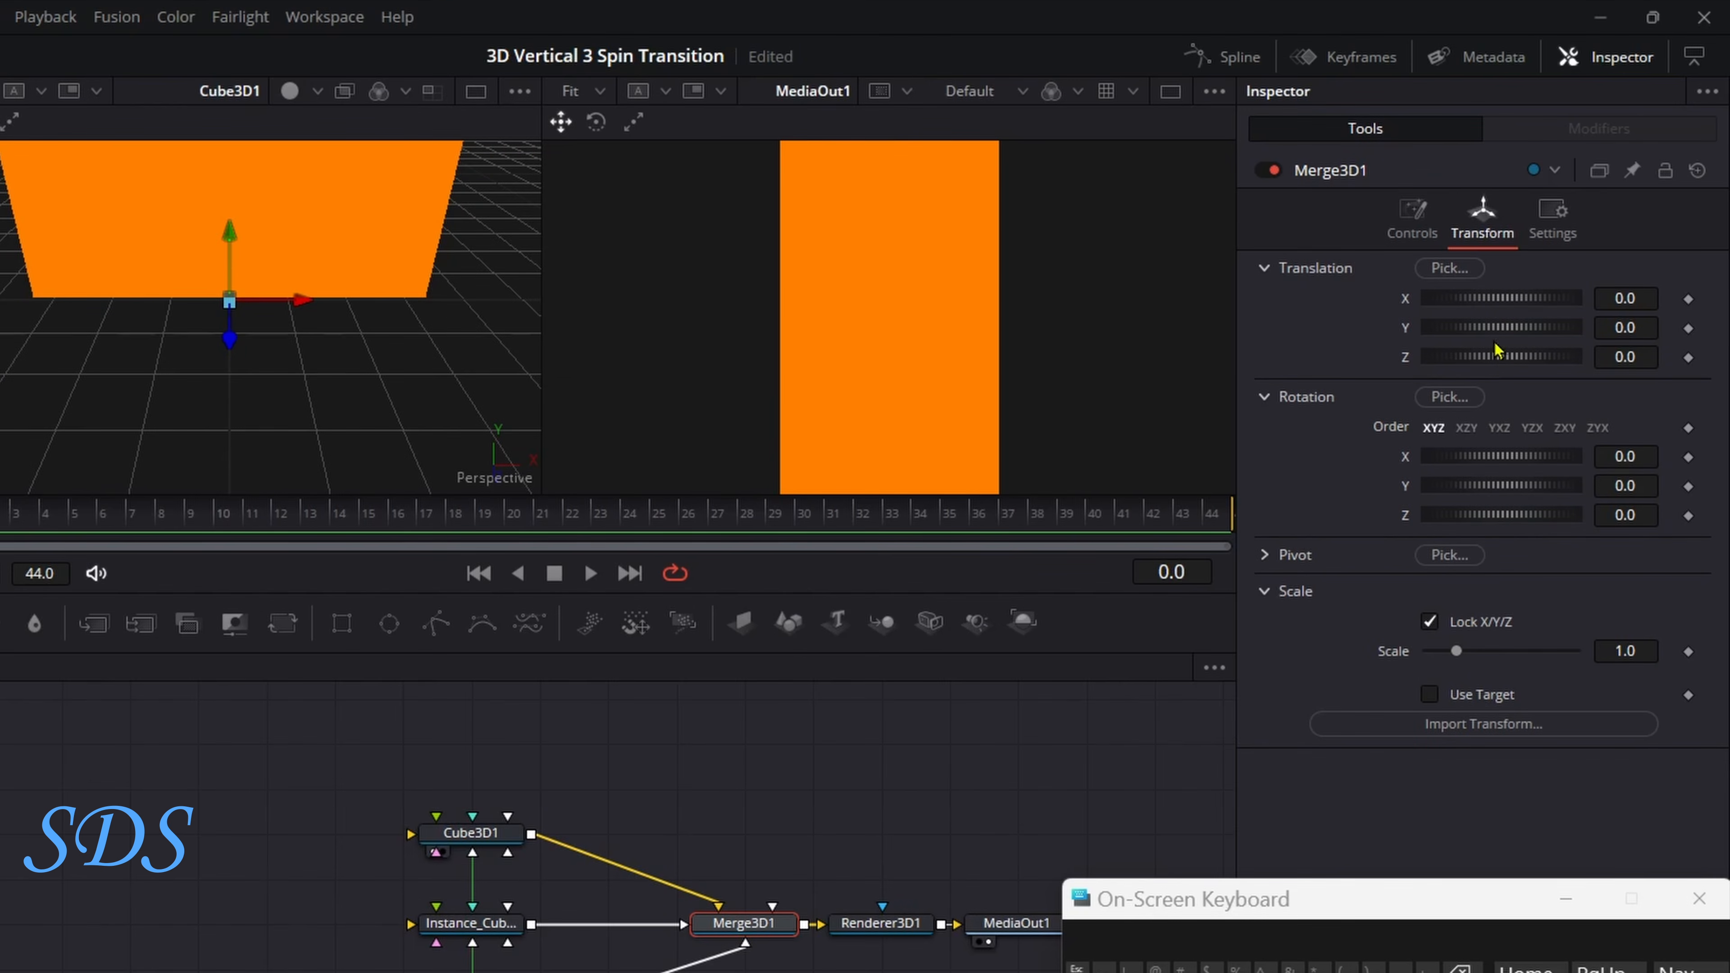
drag(1496, 349, 1417, 368)
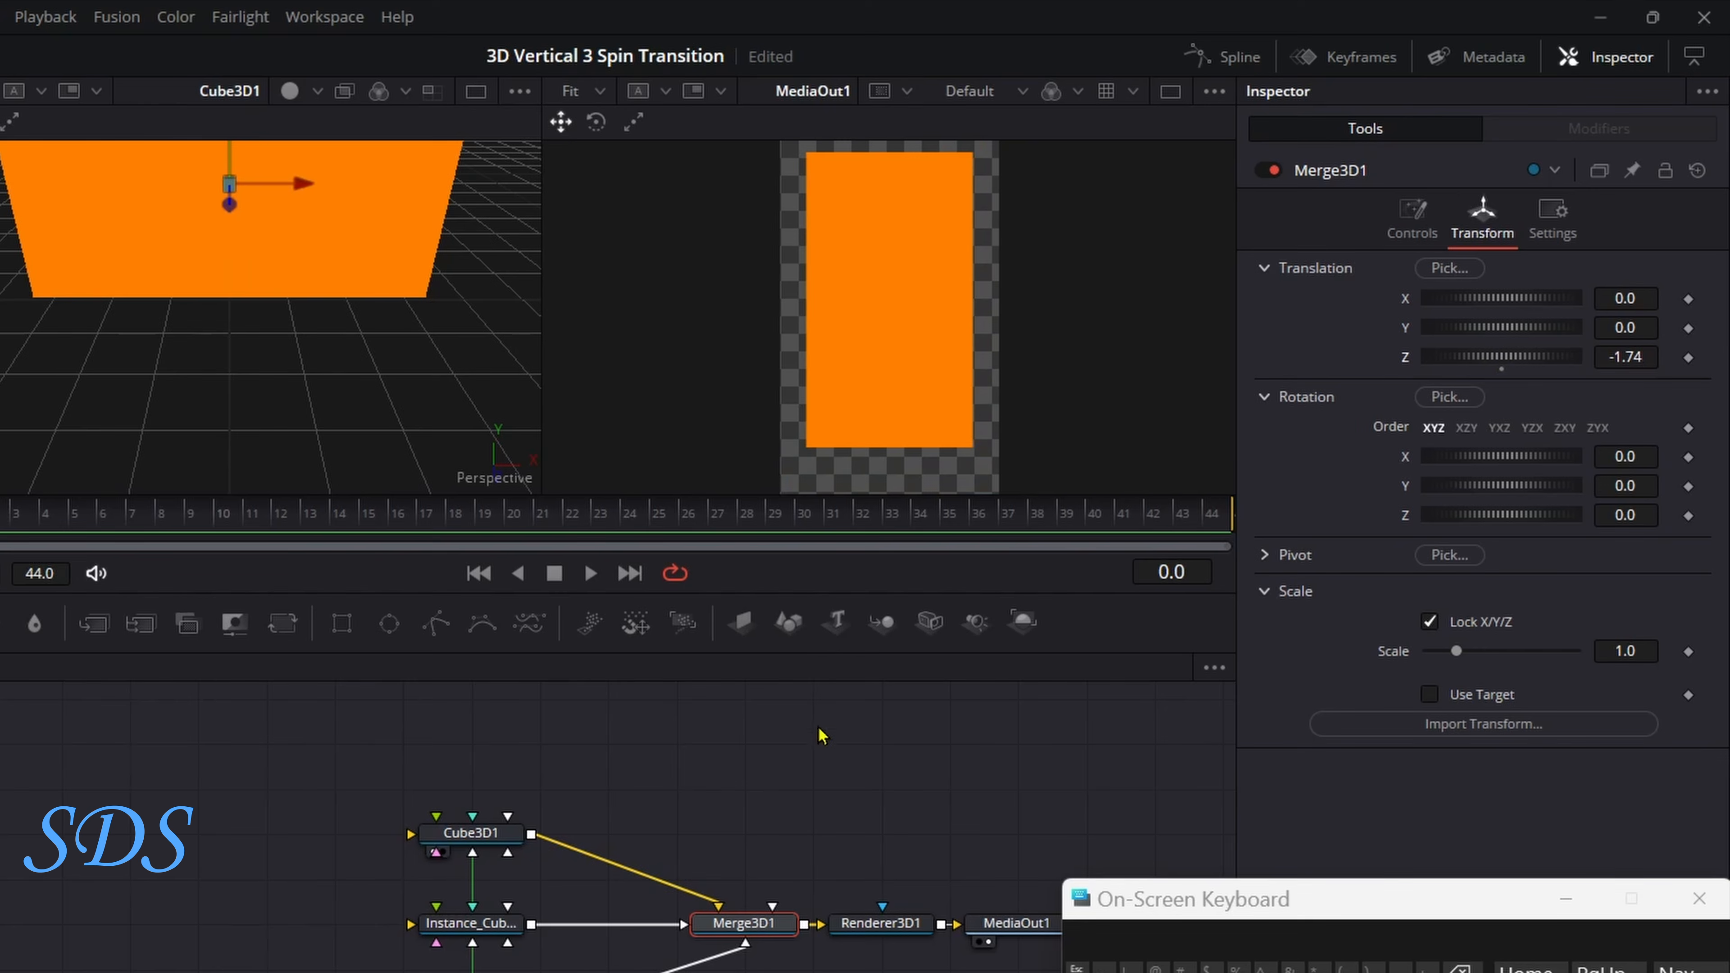
drag(816, 656, 815, 885)
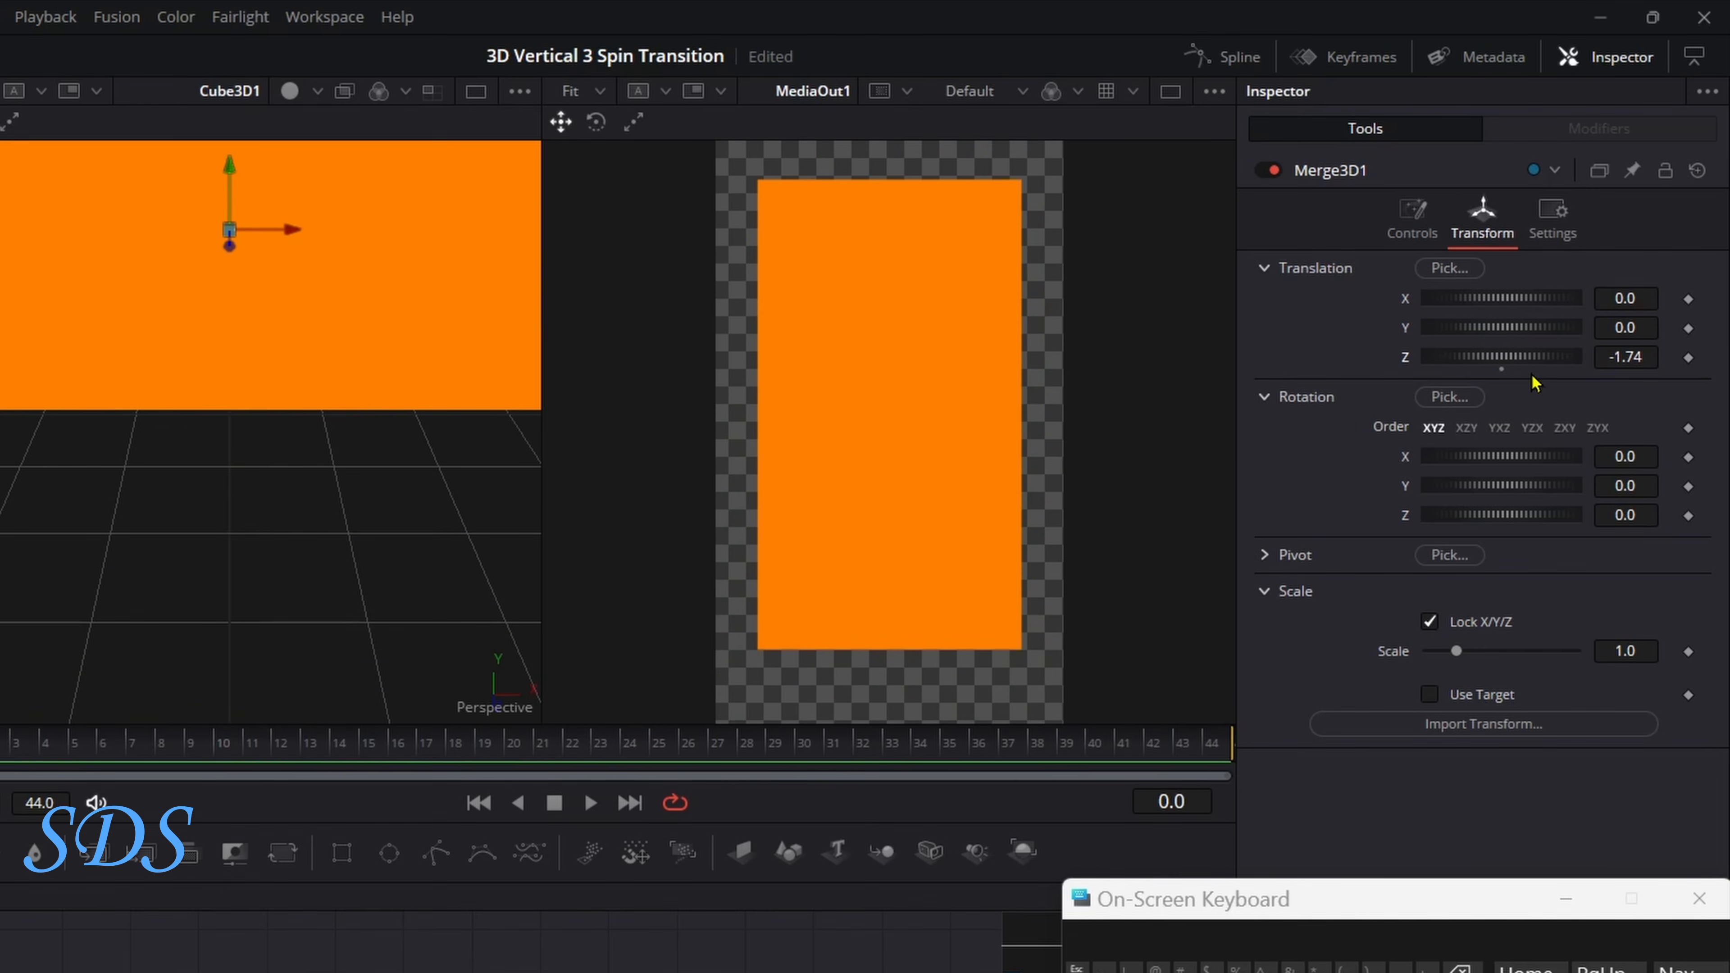
click(1646, 351)
key(BackSpace)
key(BackSpace)
key(BackSpace)
key(BackSpace)
text(0.98)
key(Tab)
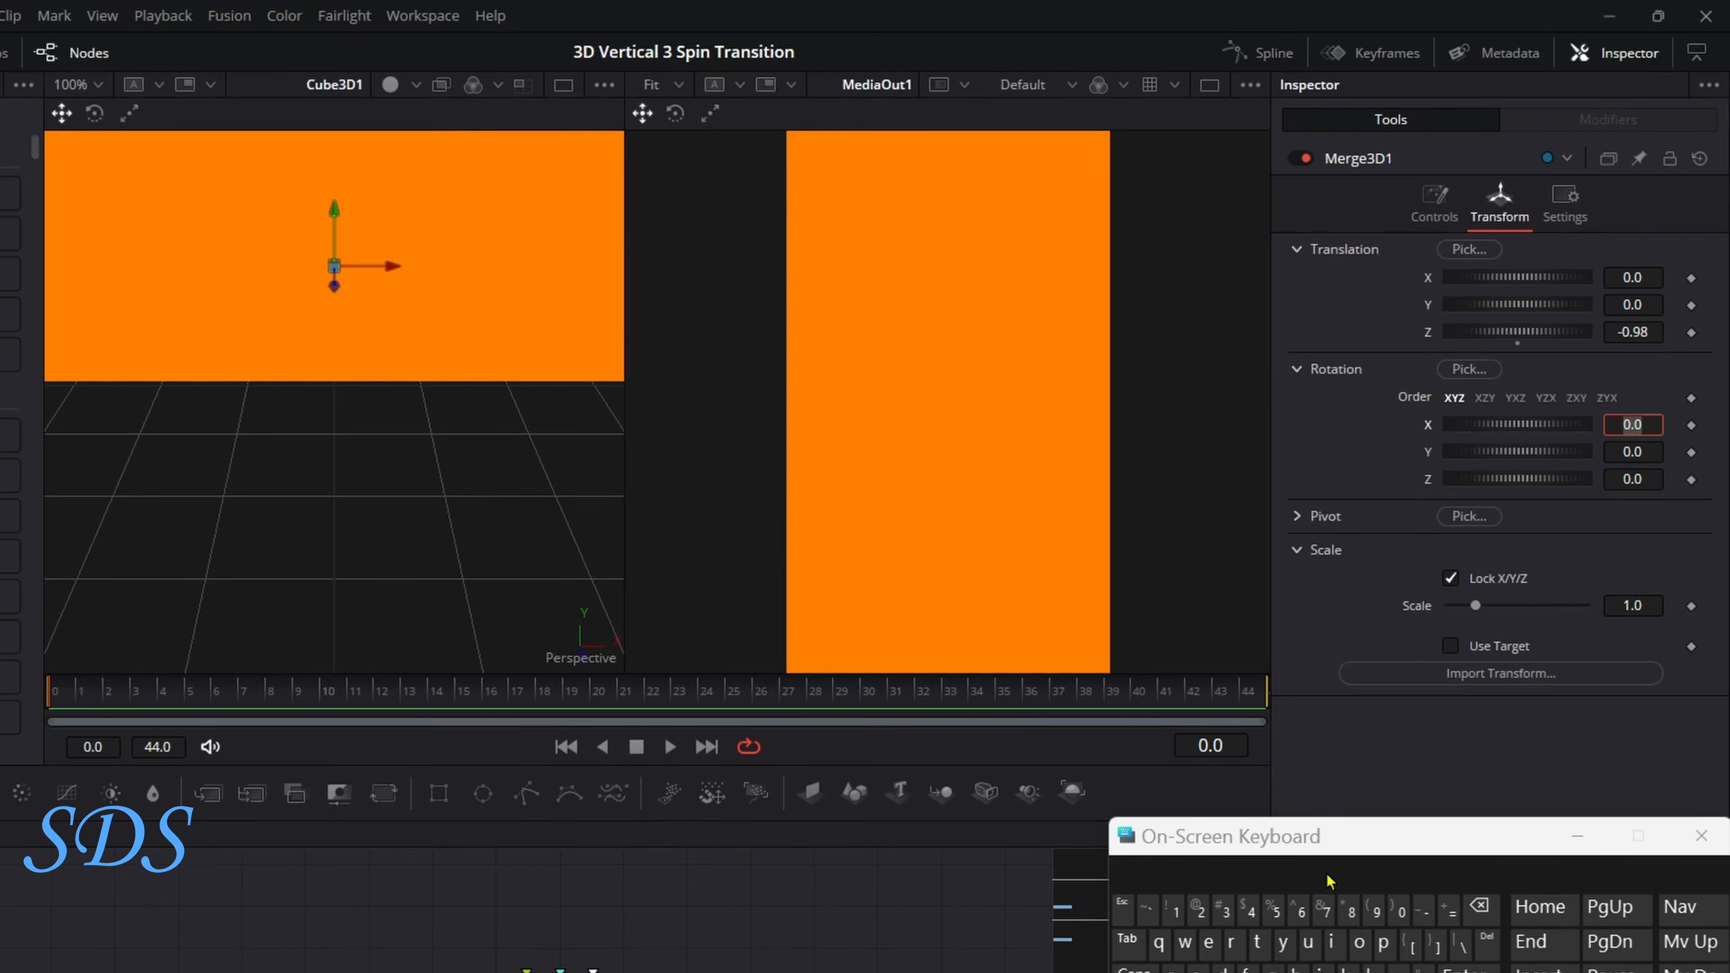
Shrink the viewers to give the node graph more room and clear the node selection.
drag(1157, 899, 1158, 840)
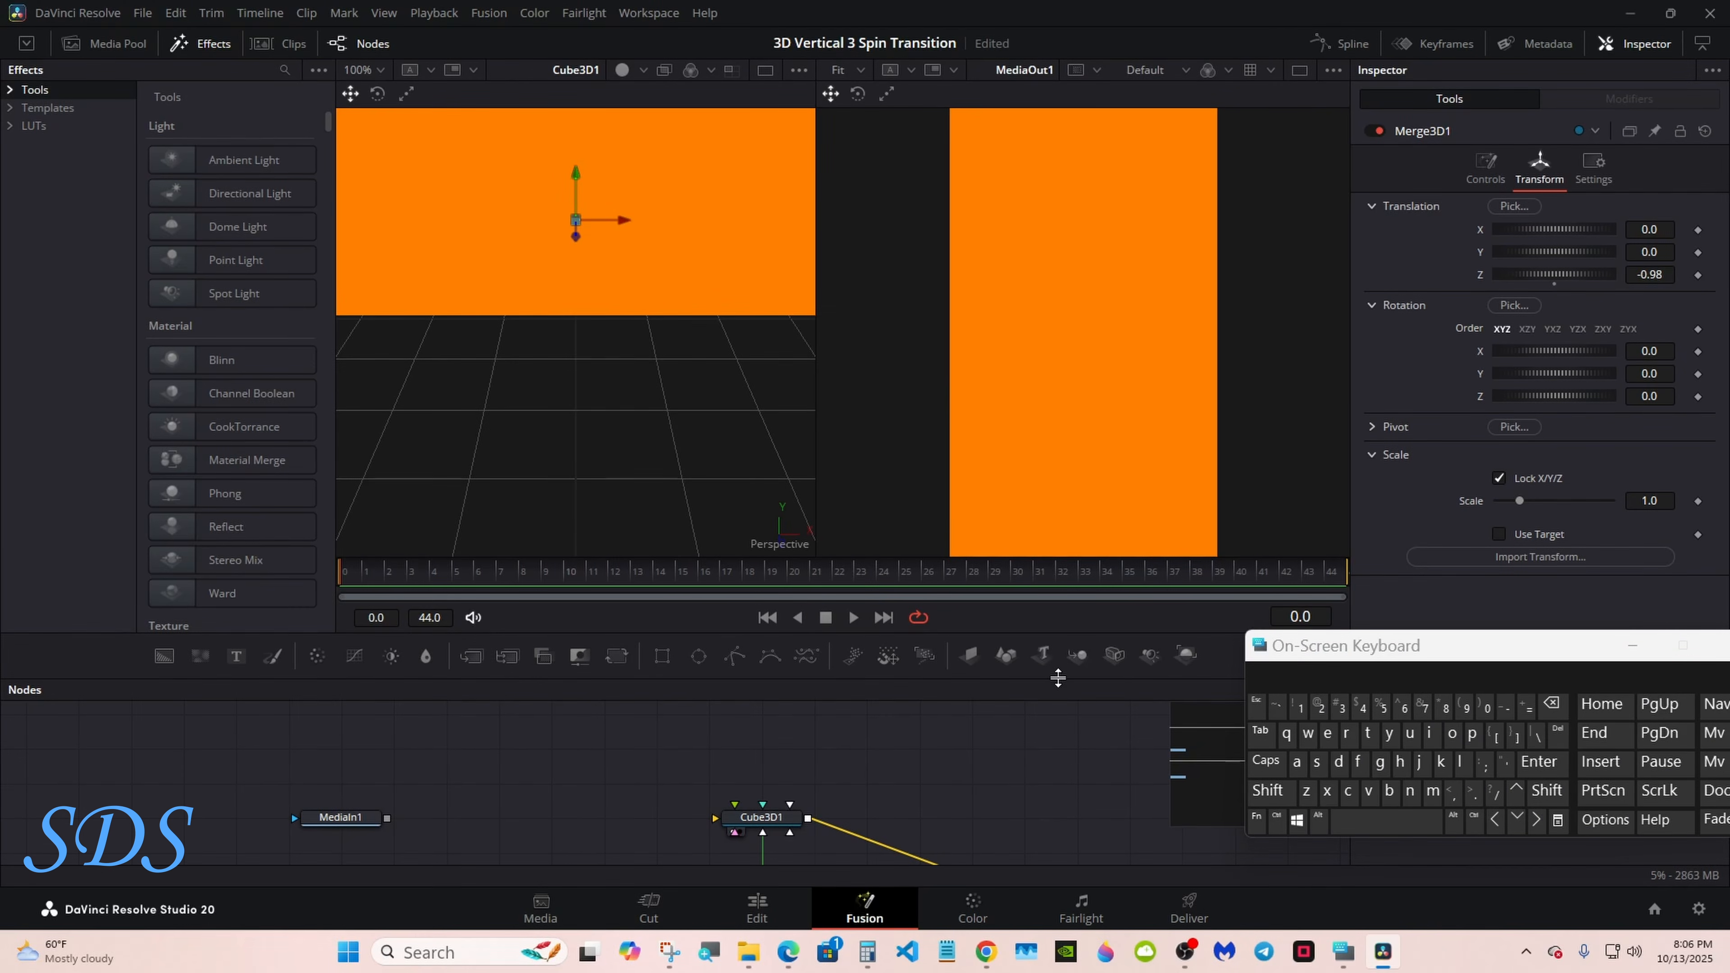
drag(1057, 678, 1054, 523)
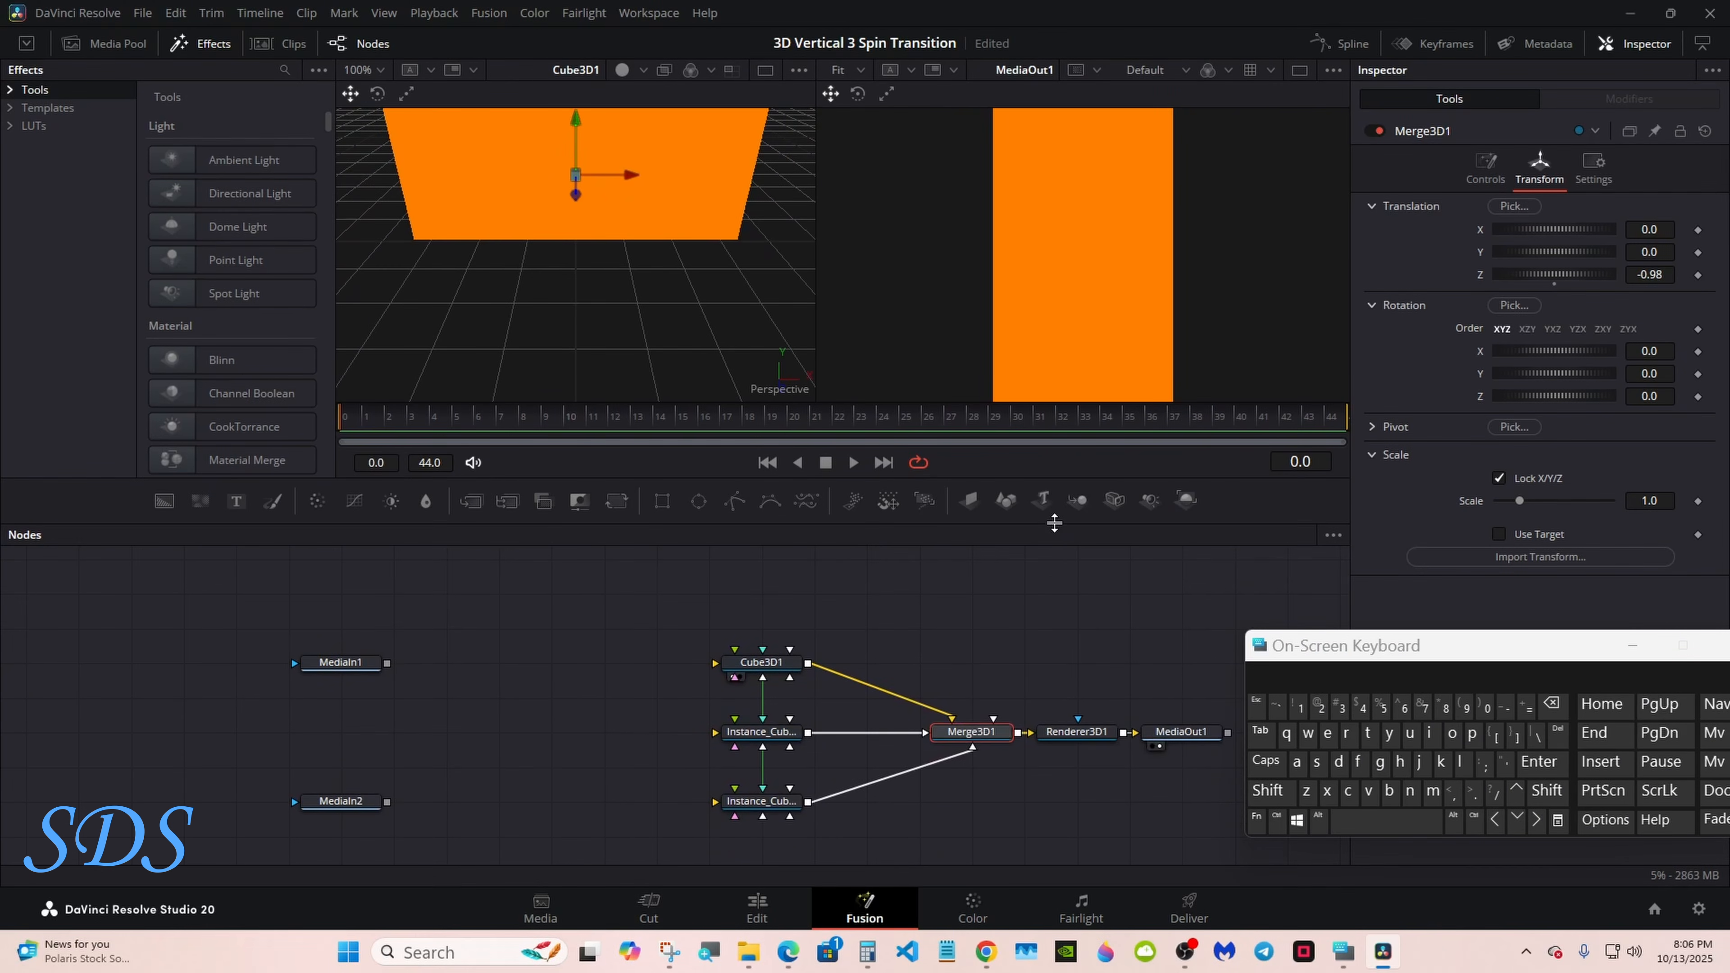
click(1053, 584)
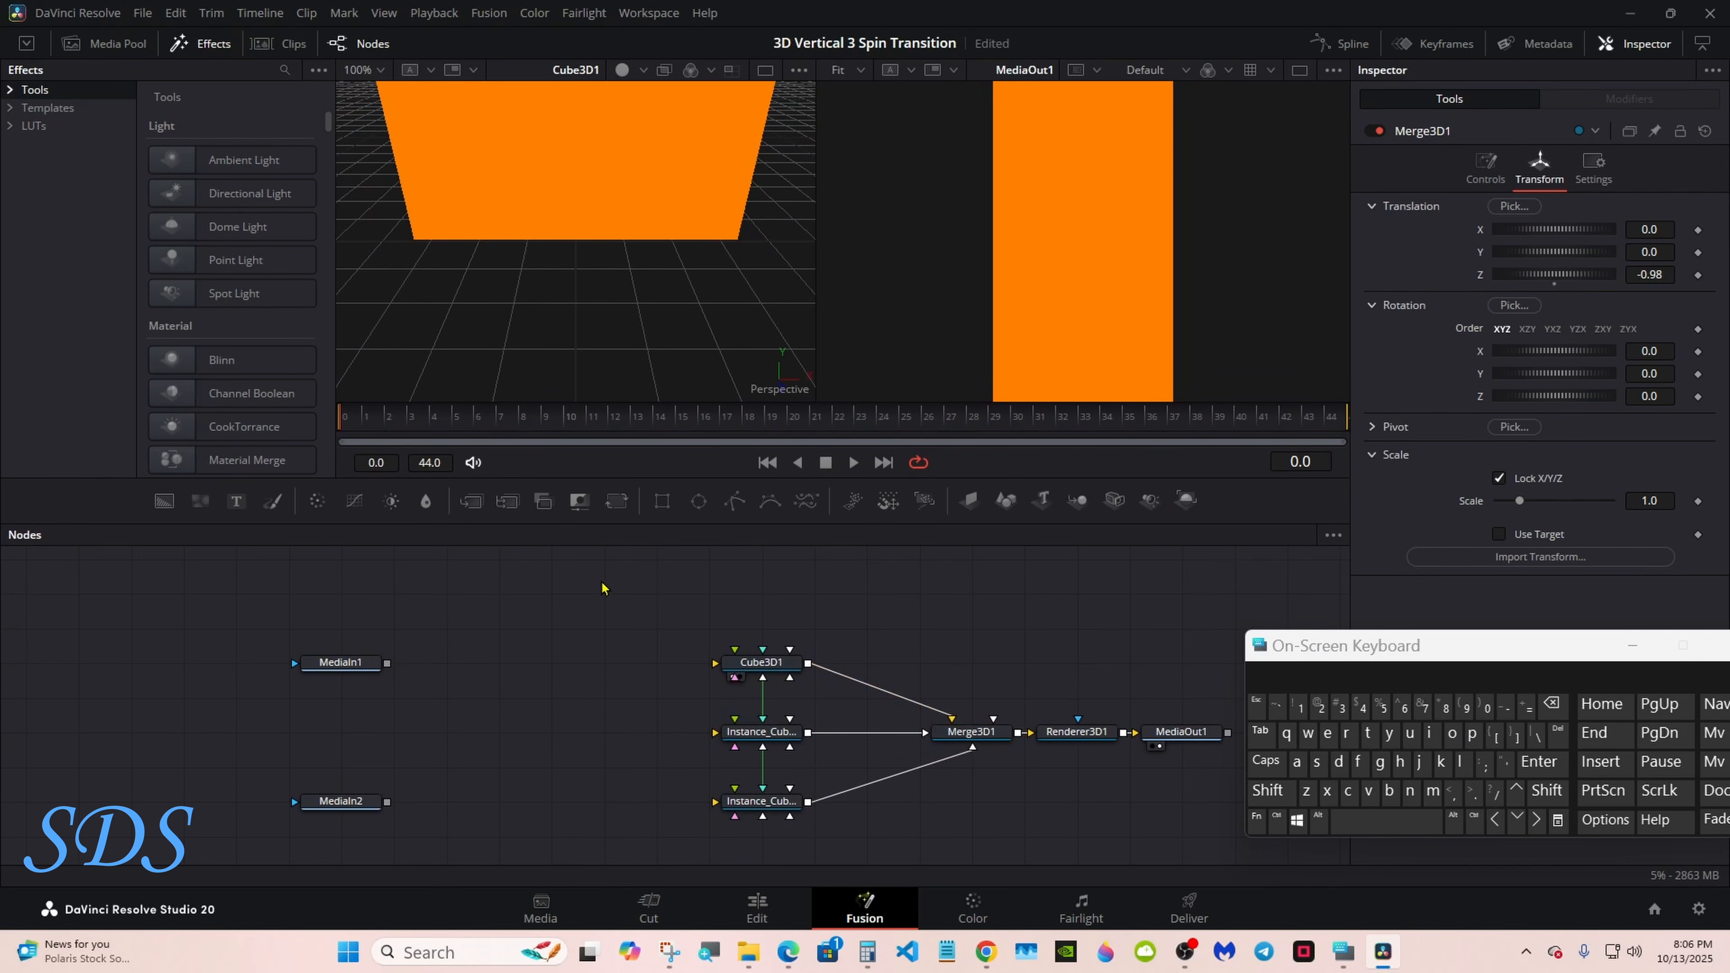
Set the diffuse material color of Cube3D1's front face to white.
click(750, 665)
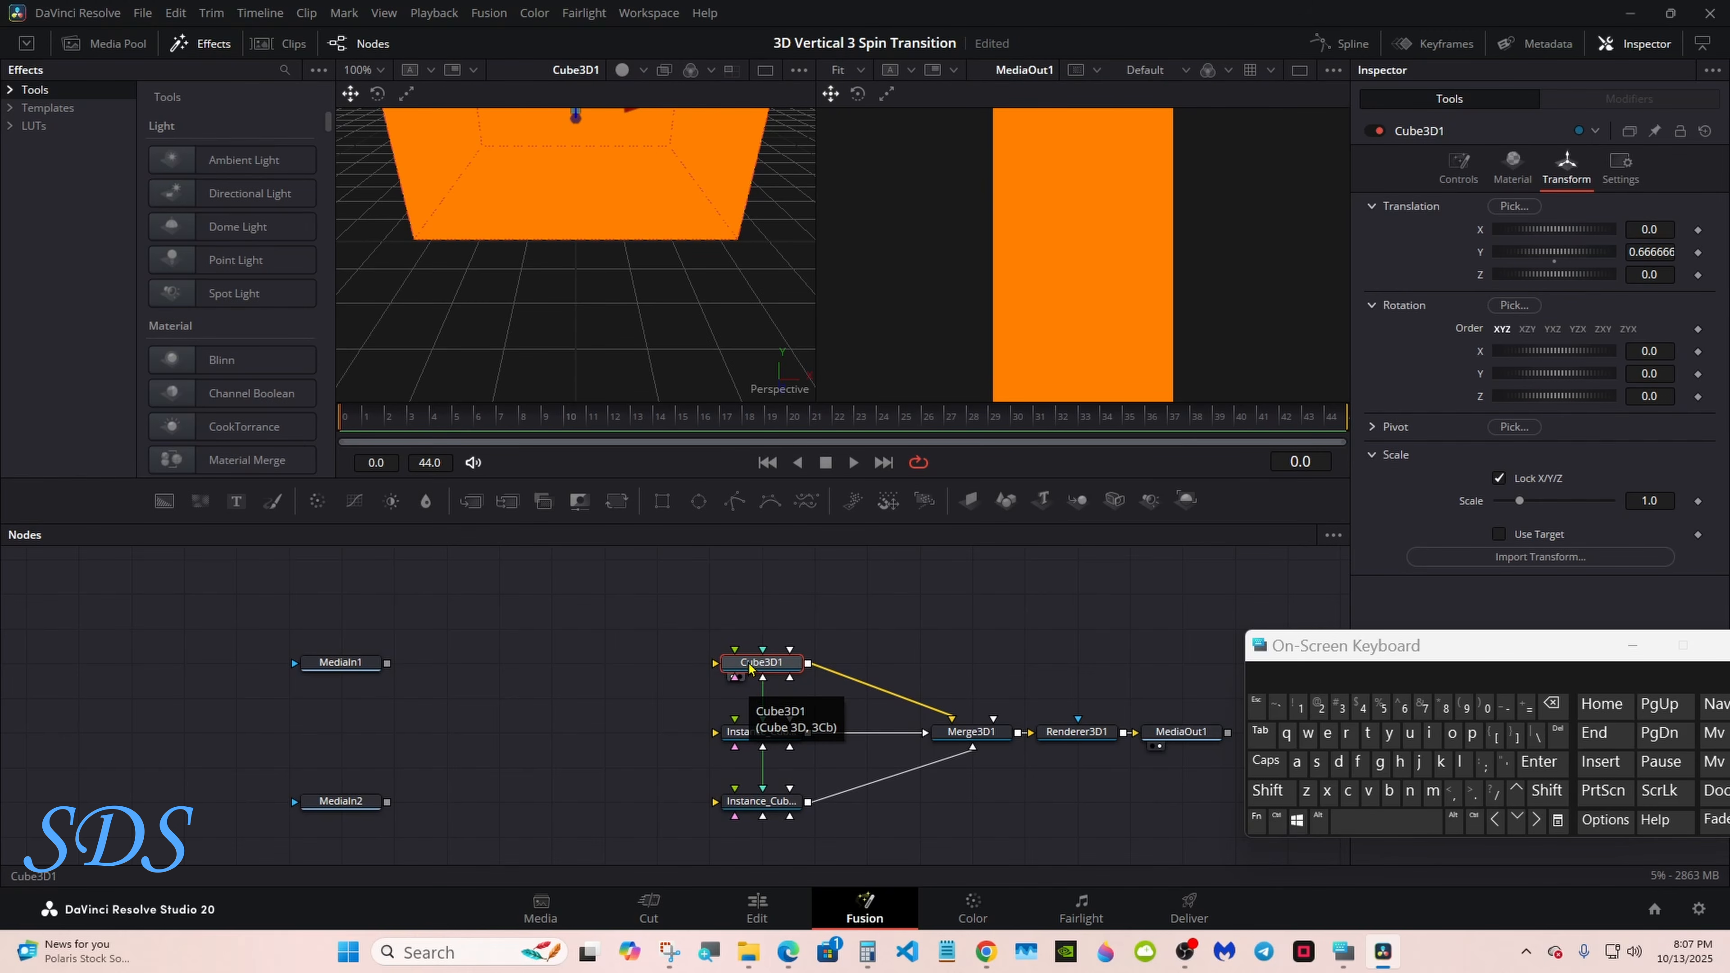
click(1512, 178)
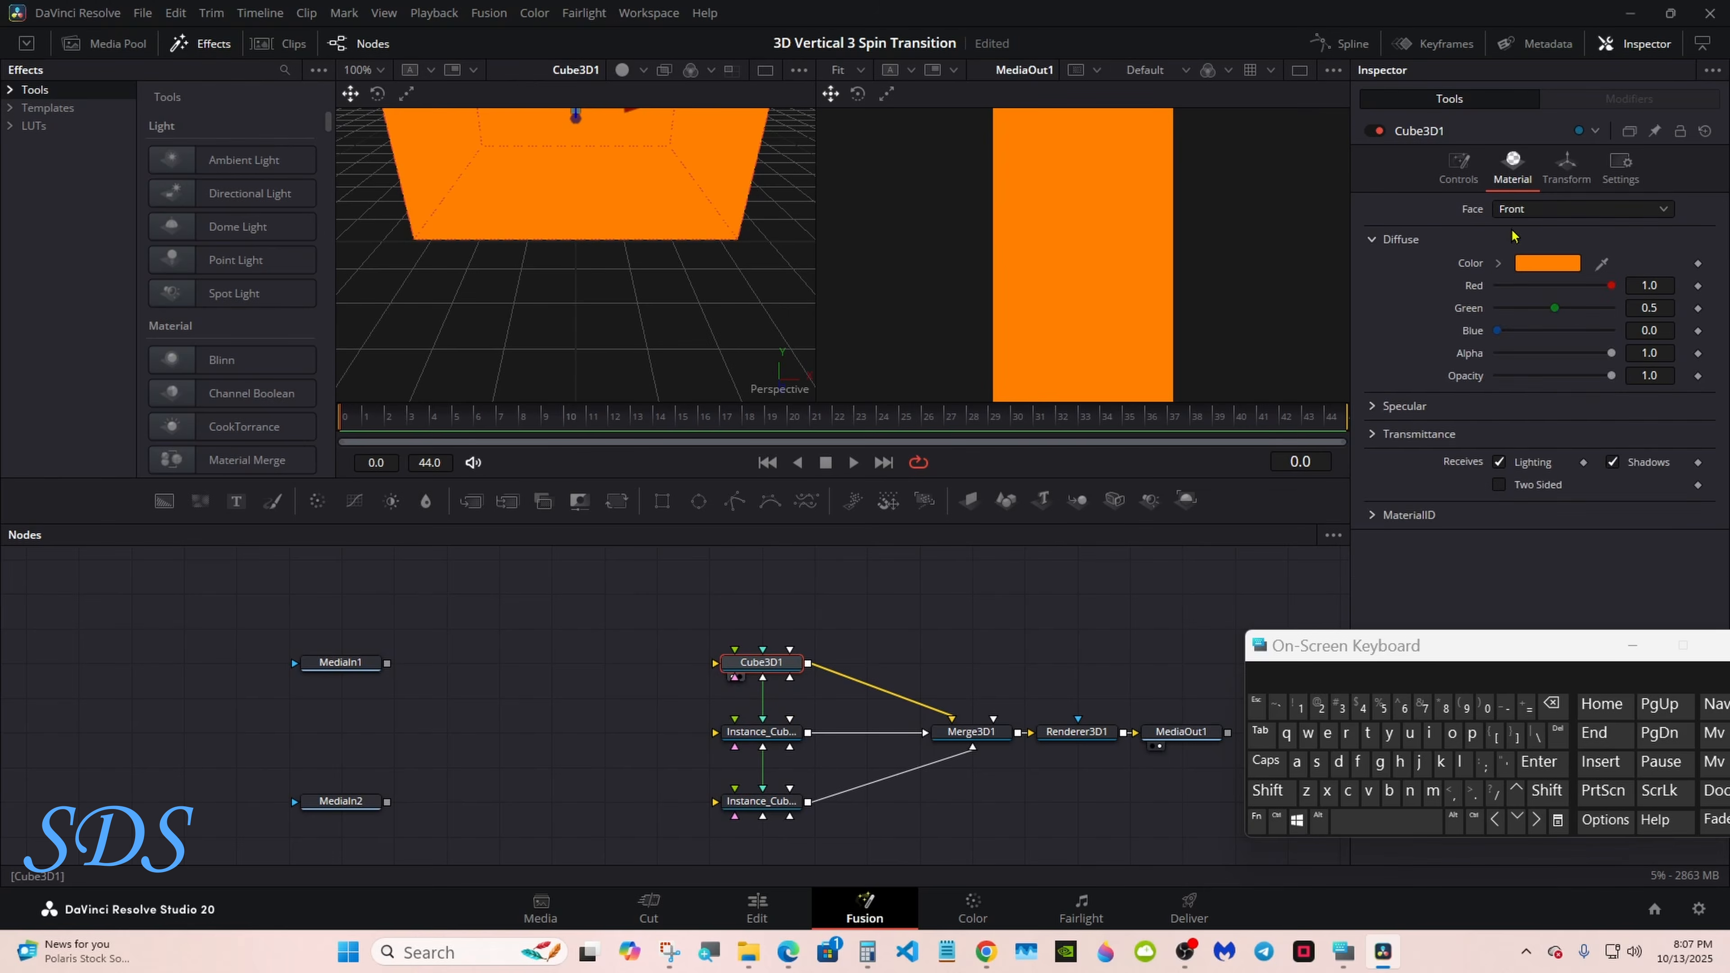
click(1497, 263)
click(1496, 286)
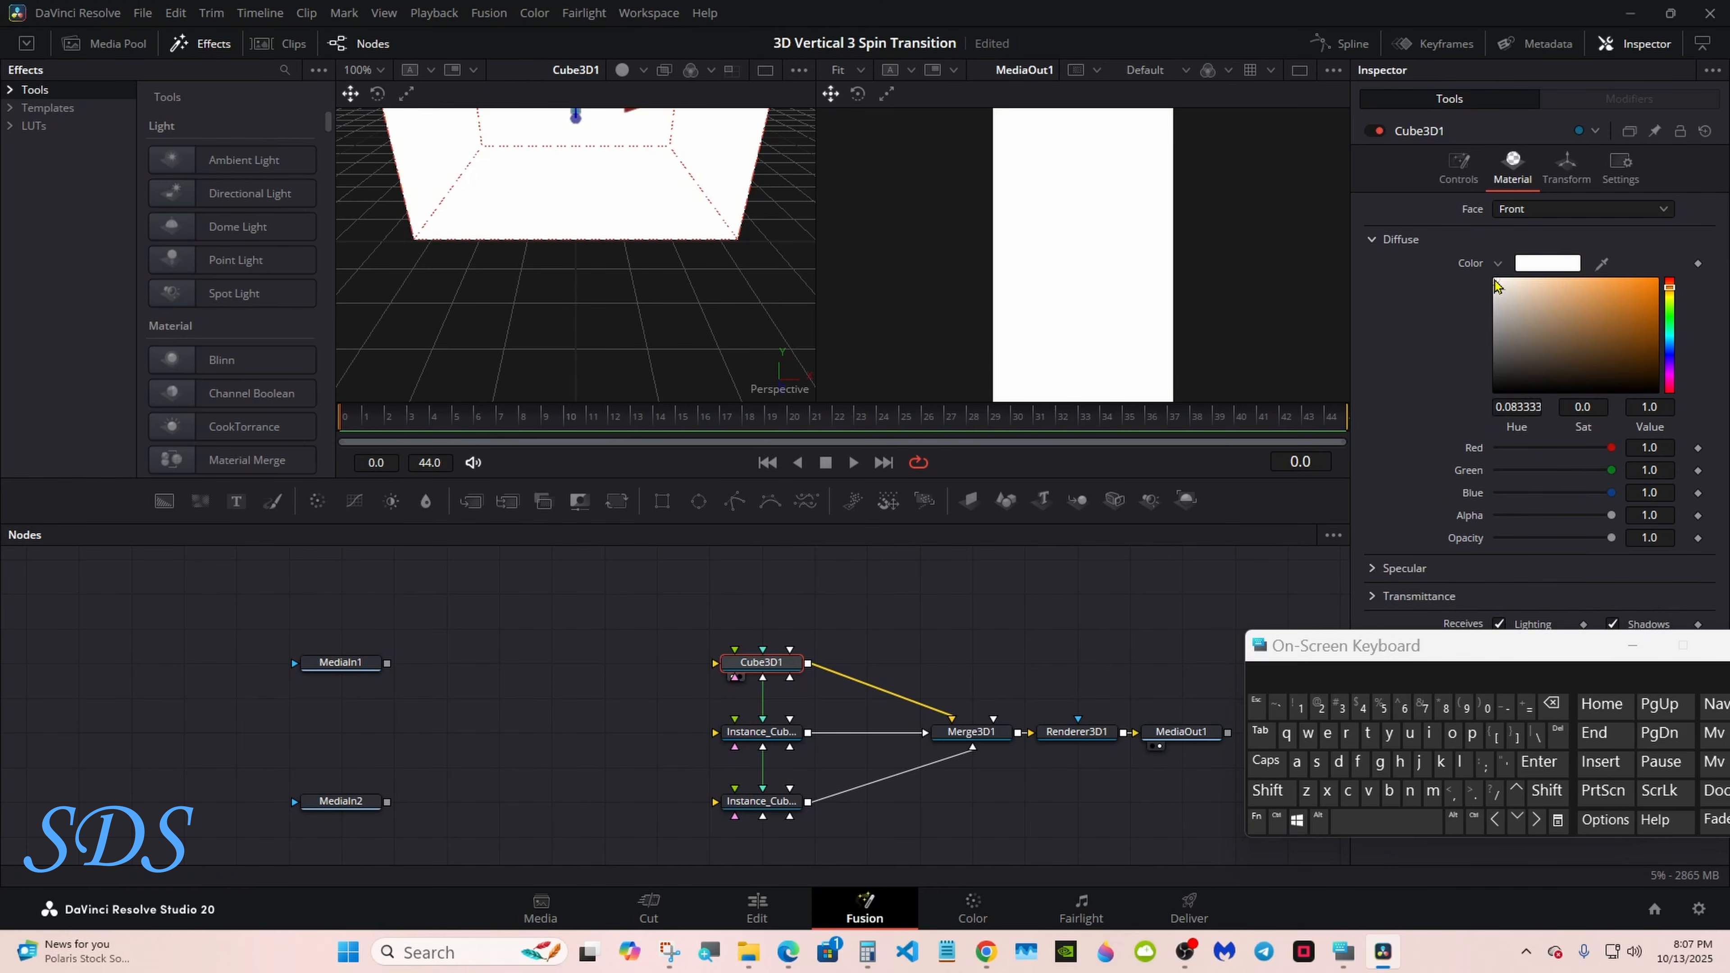
click(1497, 263)
Set the diffuse material color of Cube3D1's right and left faces to white.
click(1512, 212)
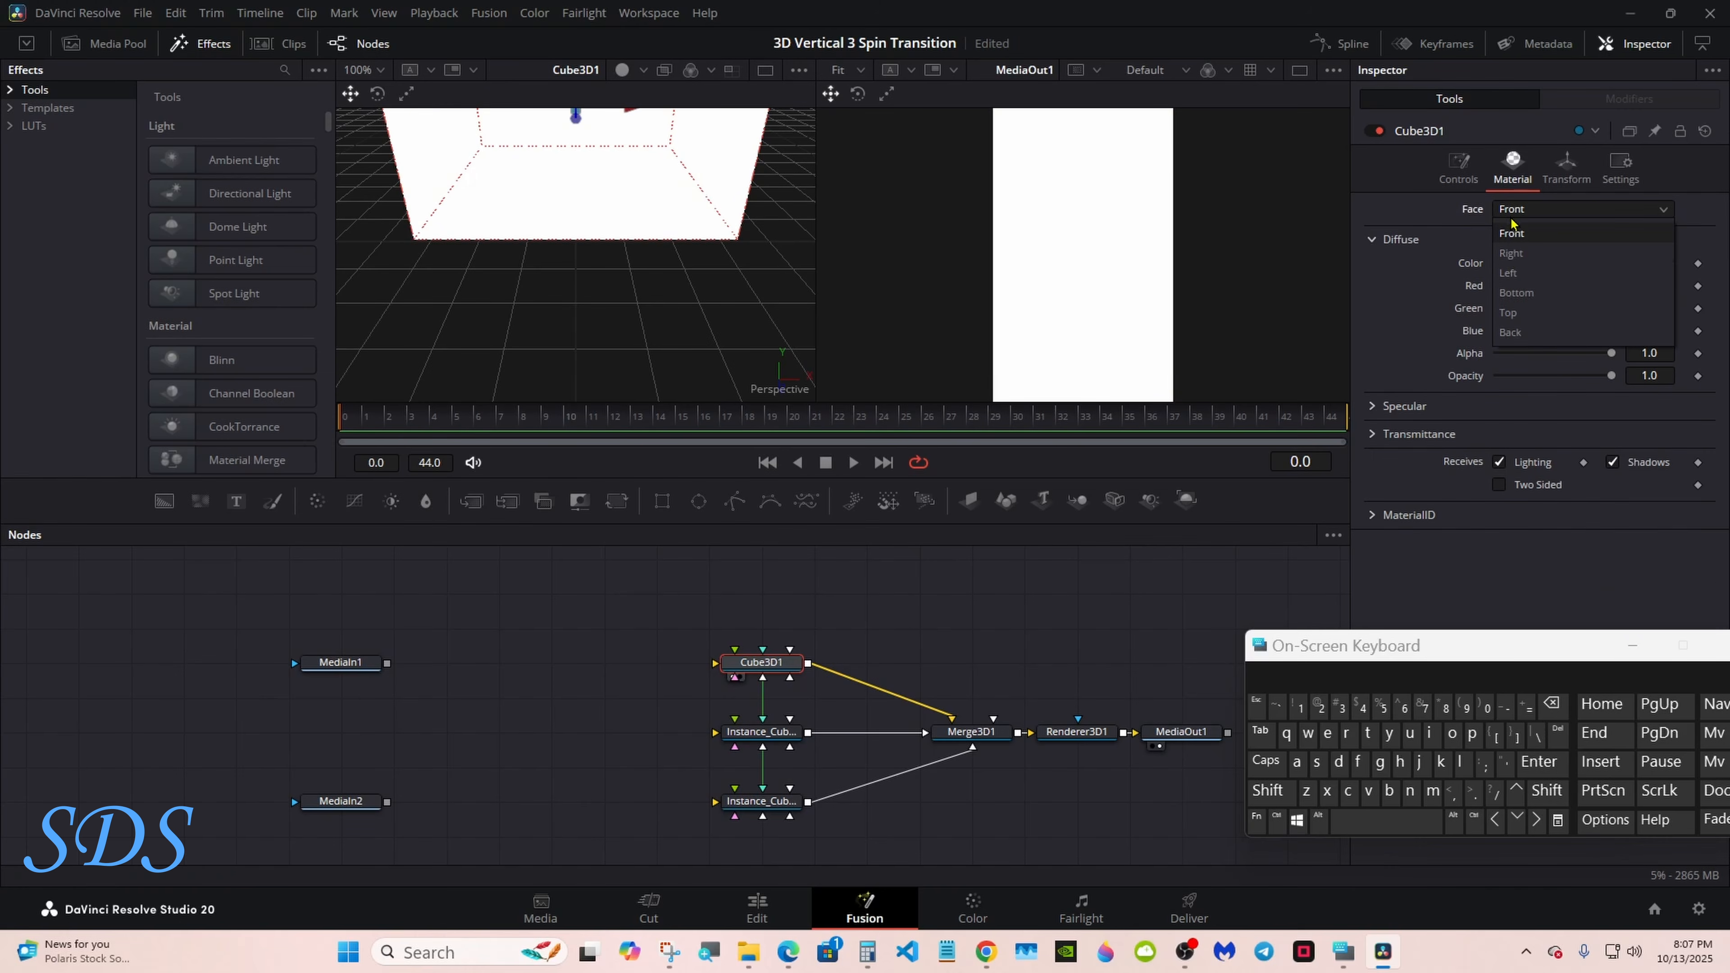
click(1507, 255)
click(1498, 263)
click(1496, 287)
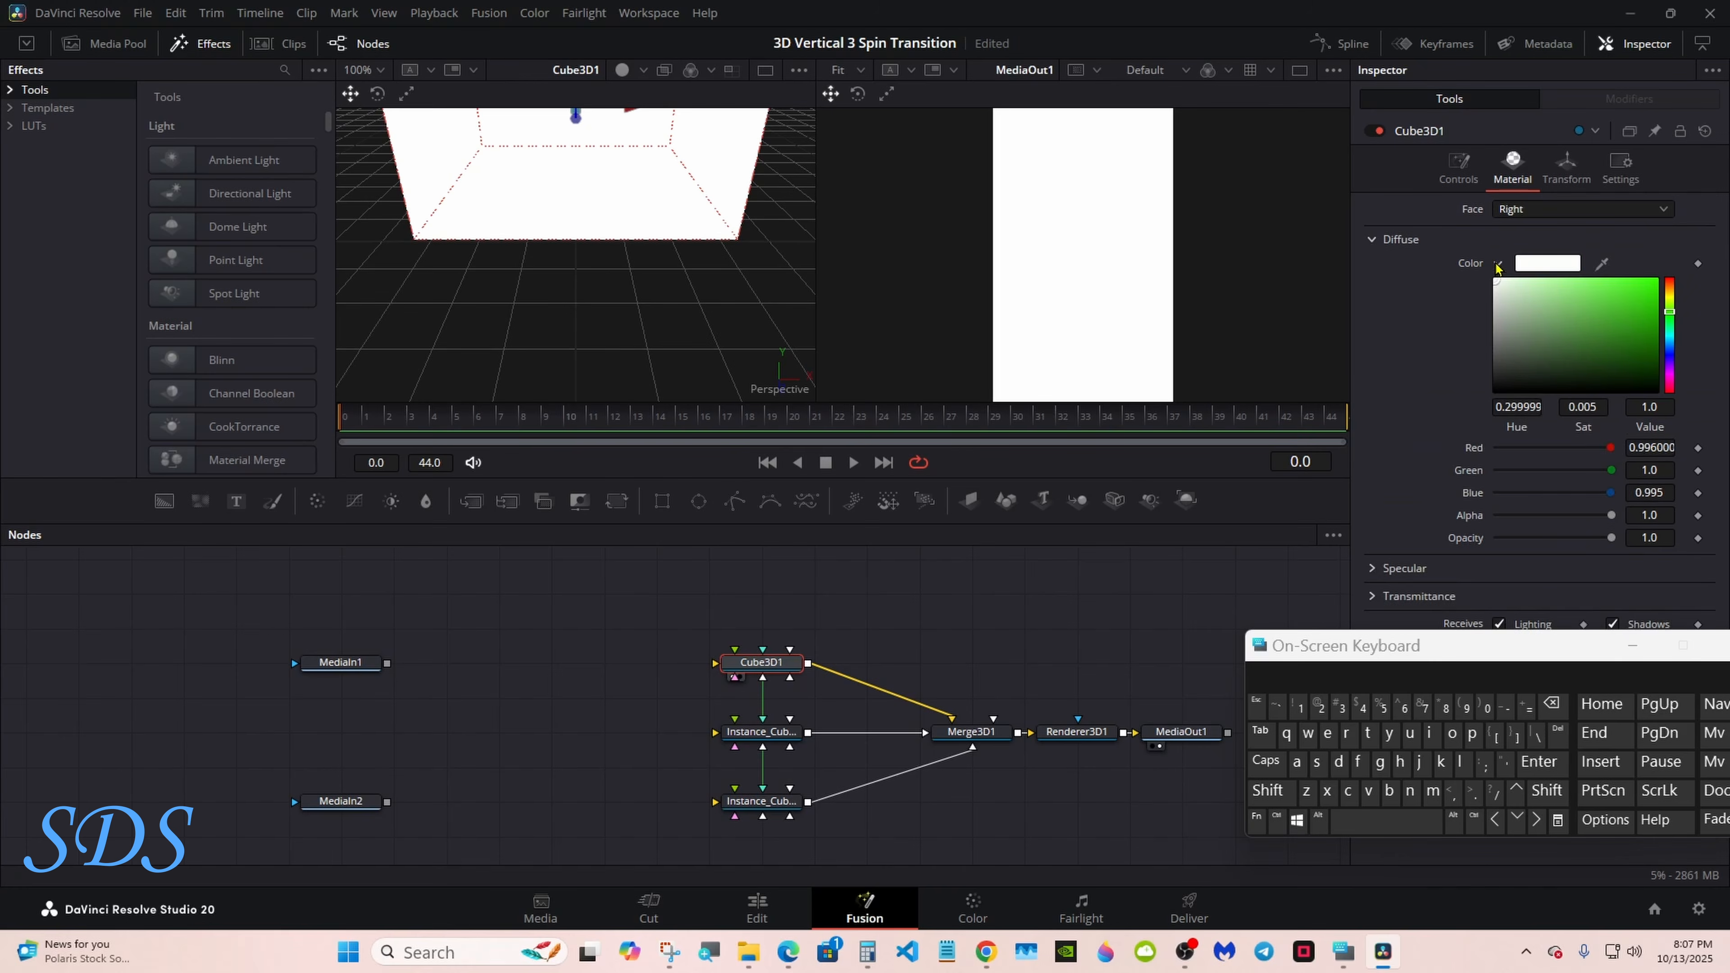
click(1497, 263)
click(1513, 213)
click(1508, 273)
click(1497, 263)
click(1495, 287)
click(1497, 263)
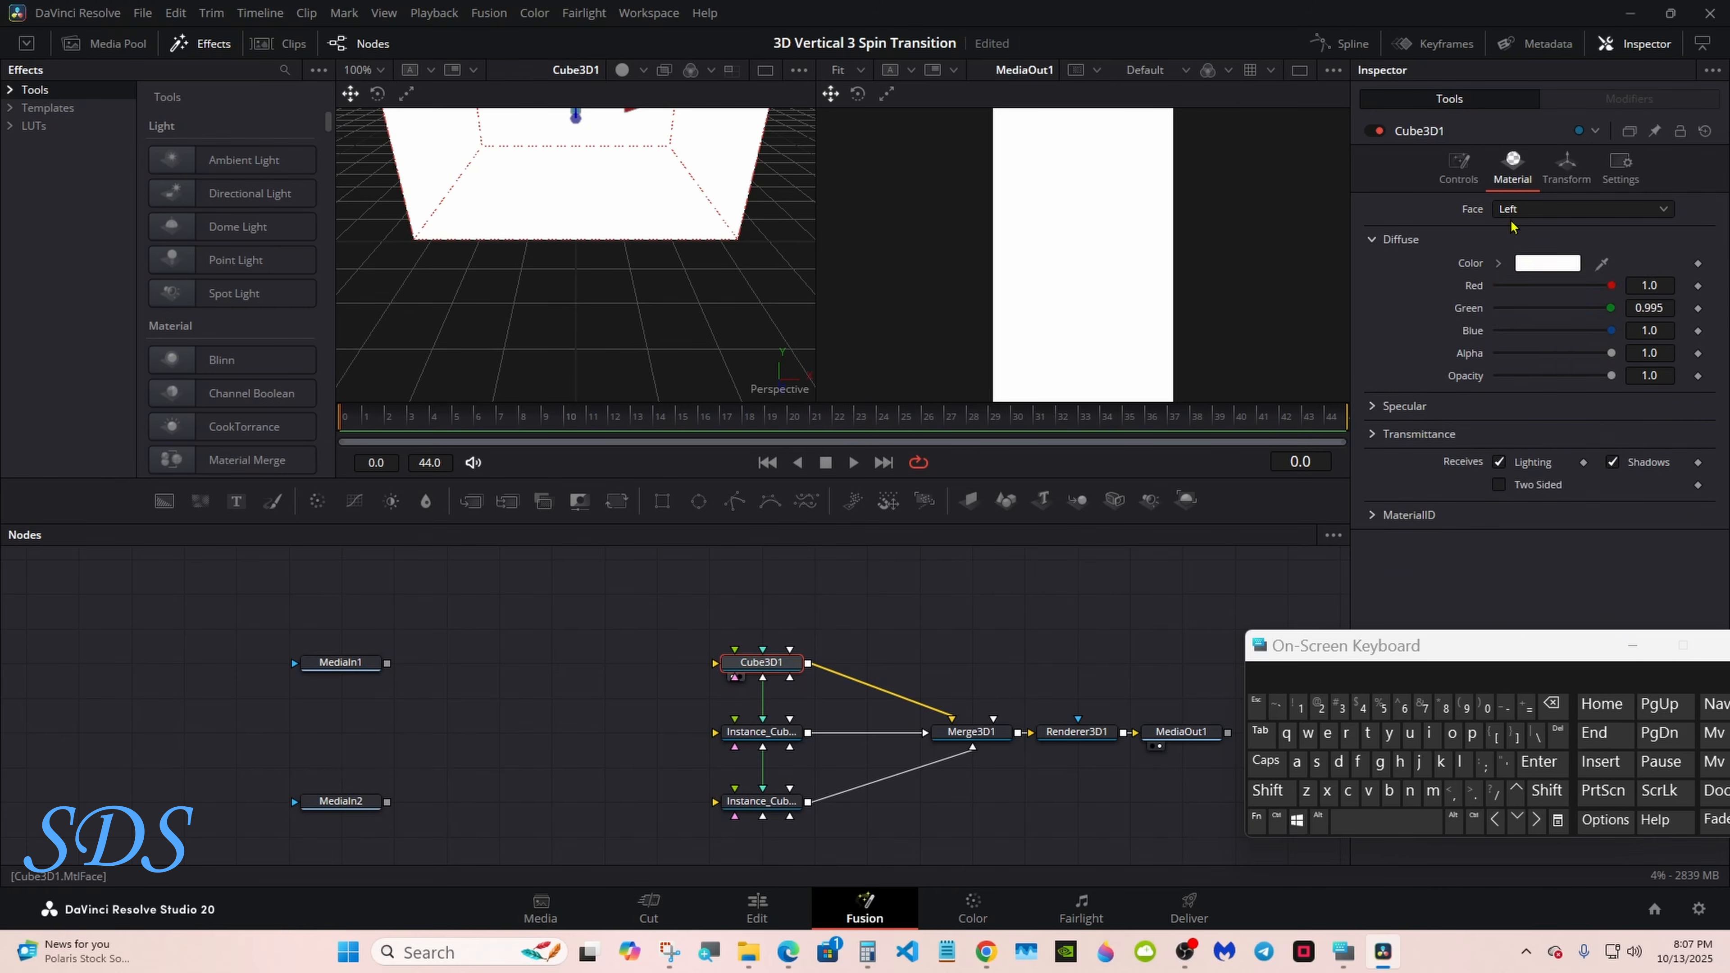
Make the diffuse material color of Cube3D1's bottom, top and back faces white.
click(1512, 213)
click(1508, 291)
click(1497, 263)
click(1502, 290)
click(1497, 263)
click(1512, 211)
click(1505, 312)
click(1497, 263)
click(1496, 287)
click(1497, 263)
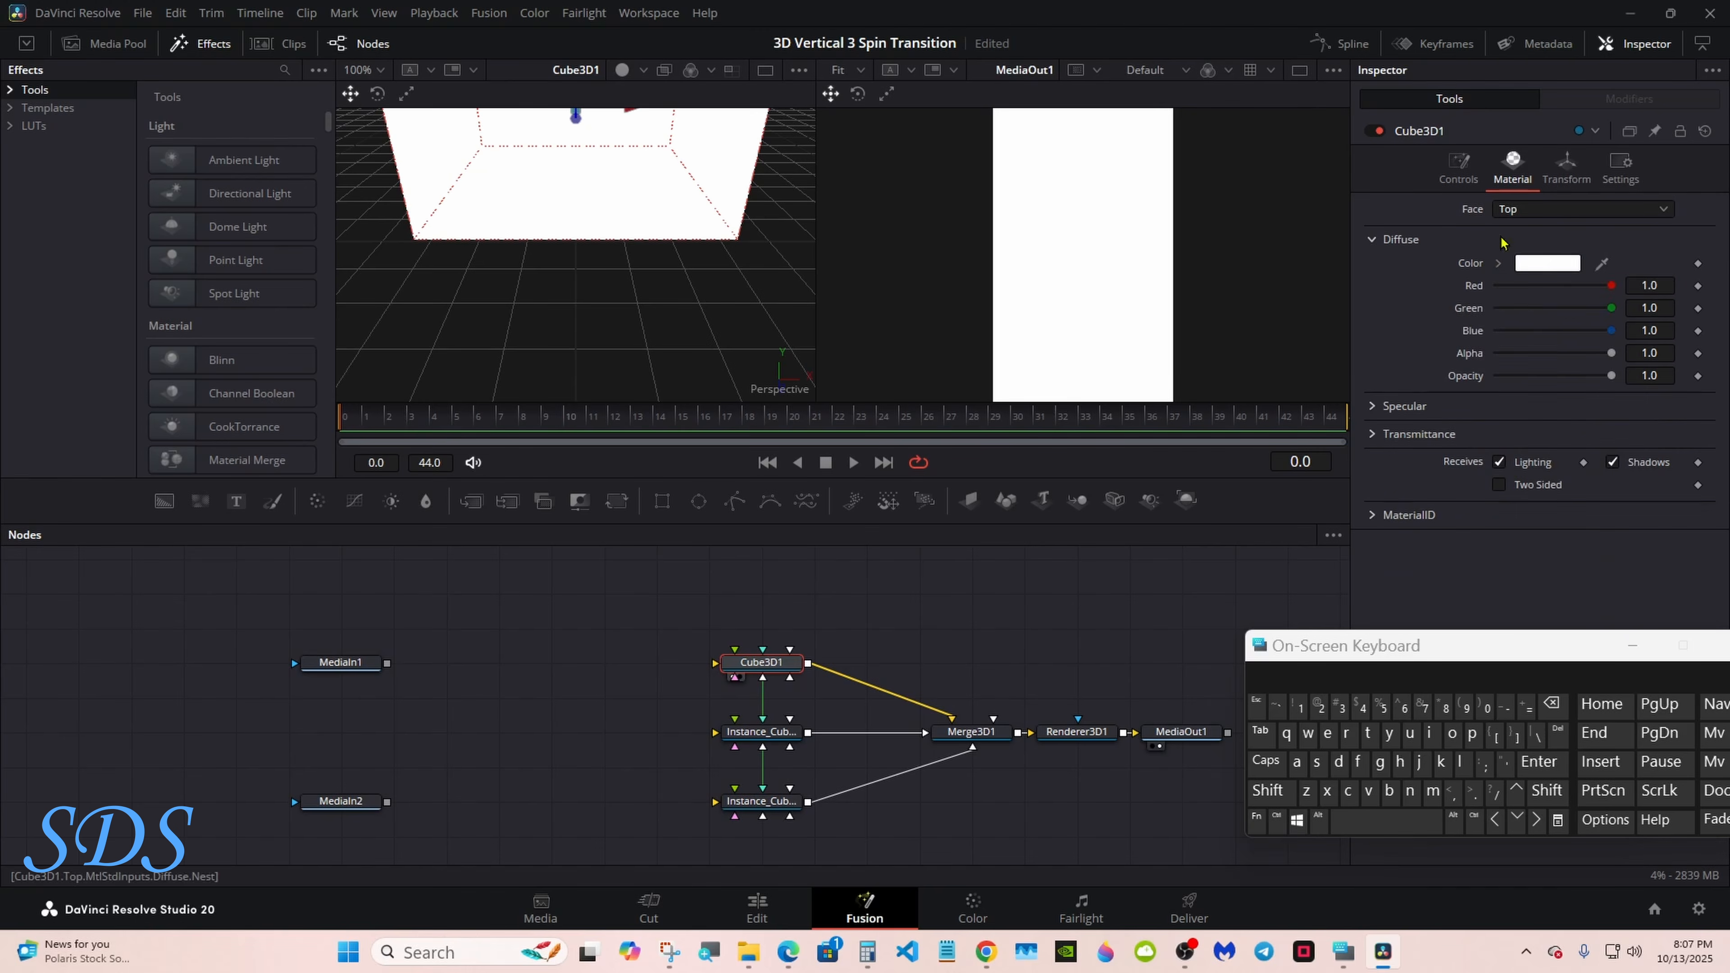
click(1513, 211)
click(1510, 332)
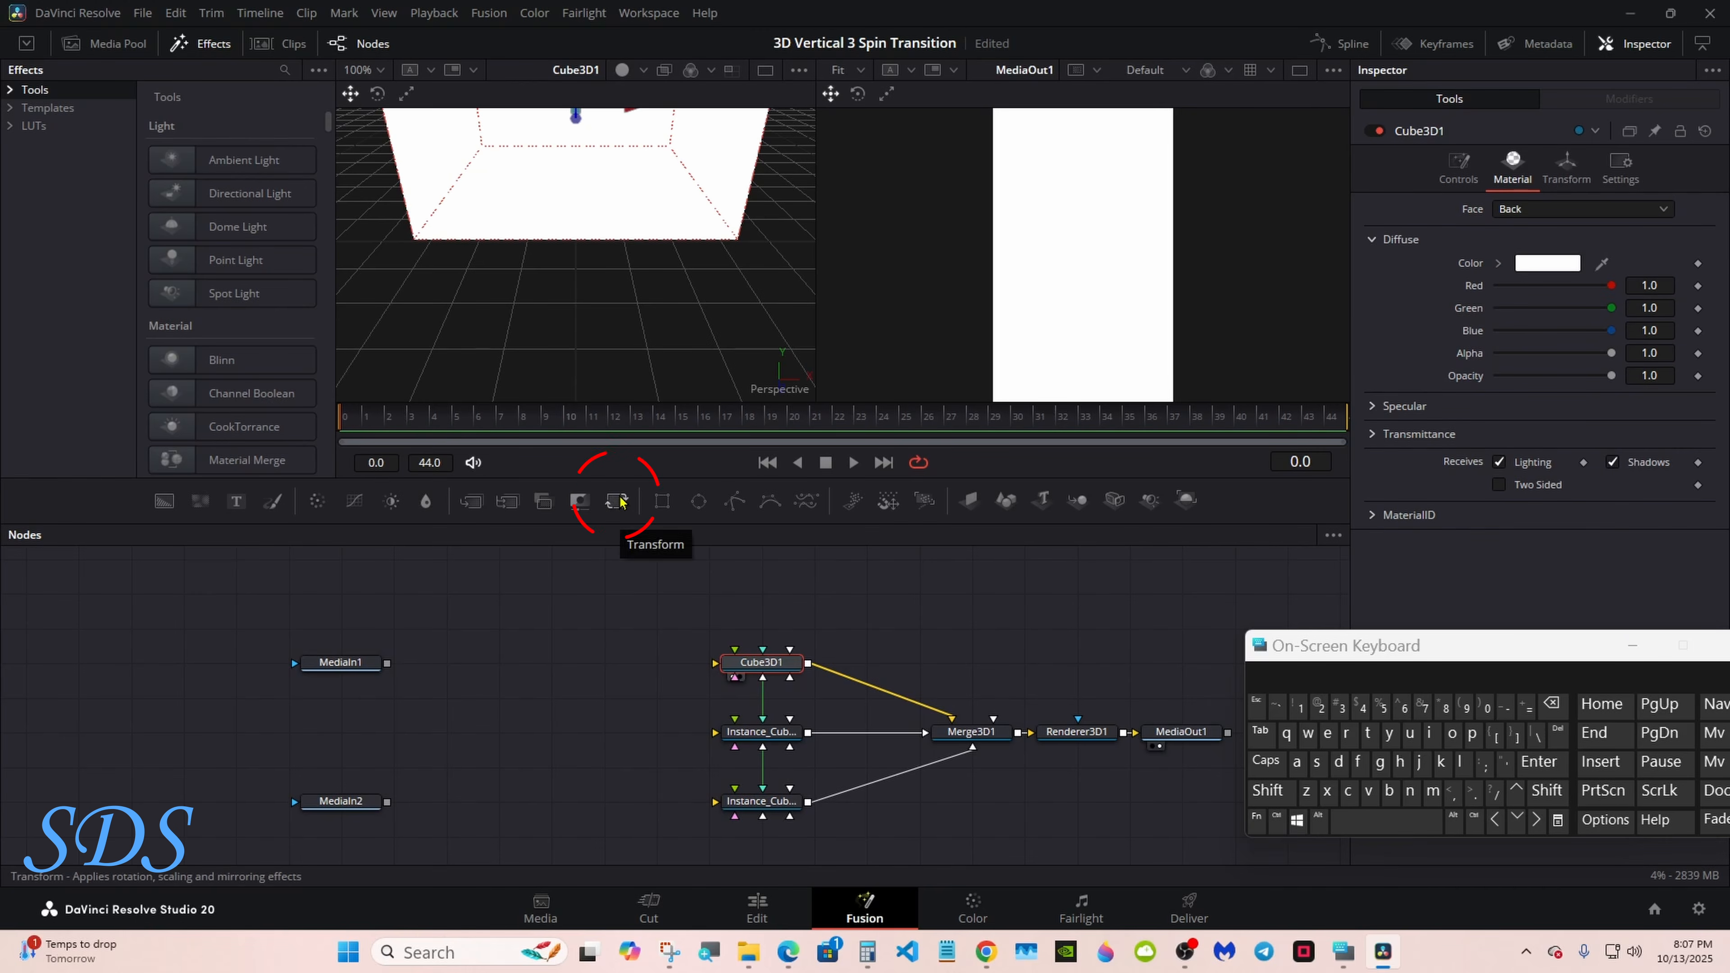
Add a Transform node between MediaIn1 and Cube3D1 with Use Size and Aspect off and Y Size set to 3.
drag(621, 503, 555, 661)
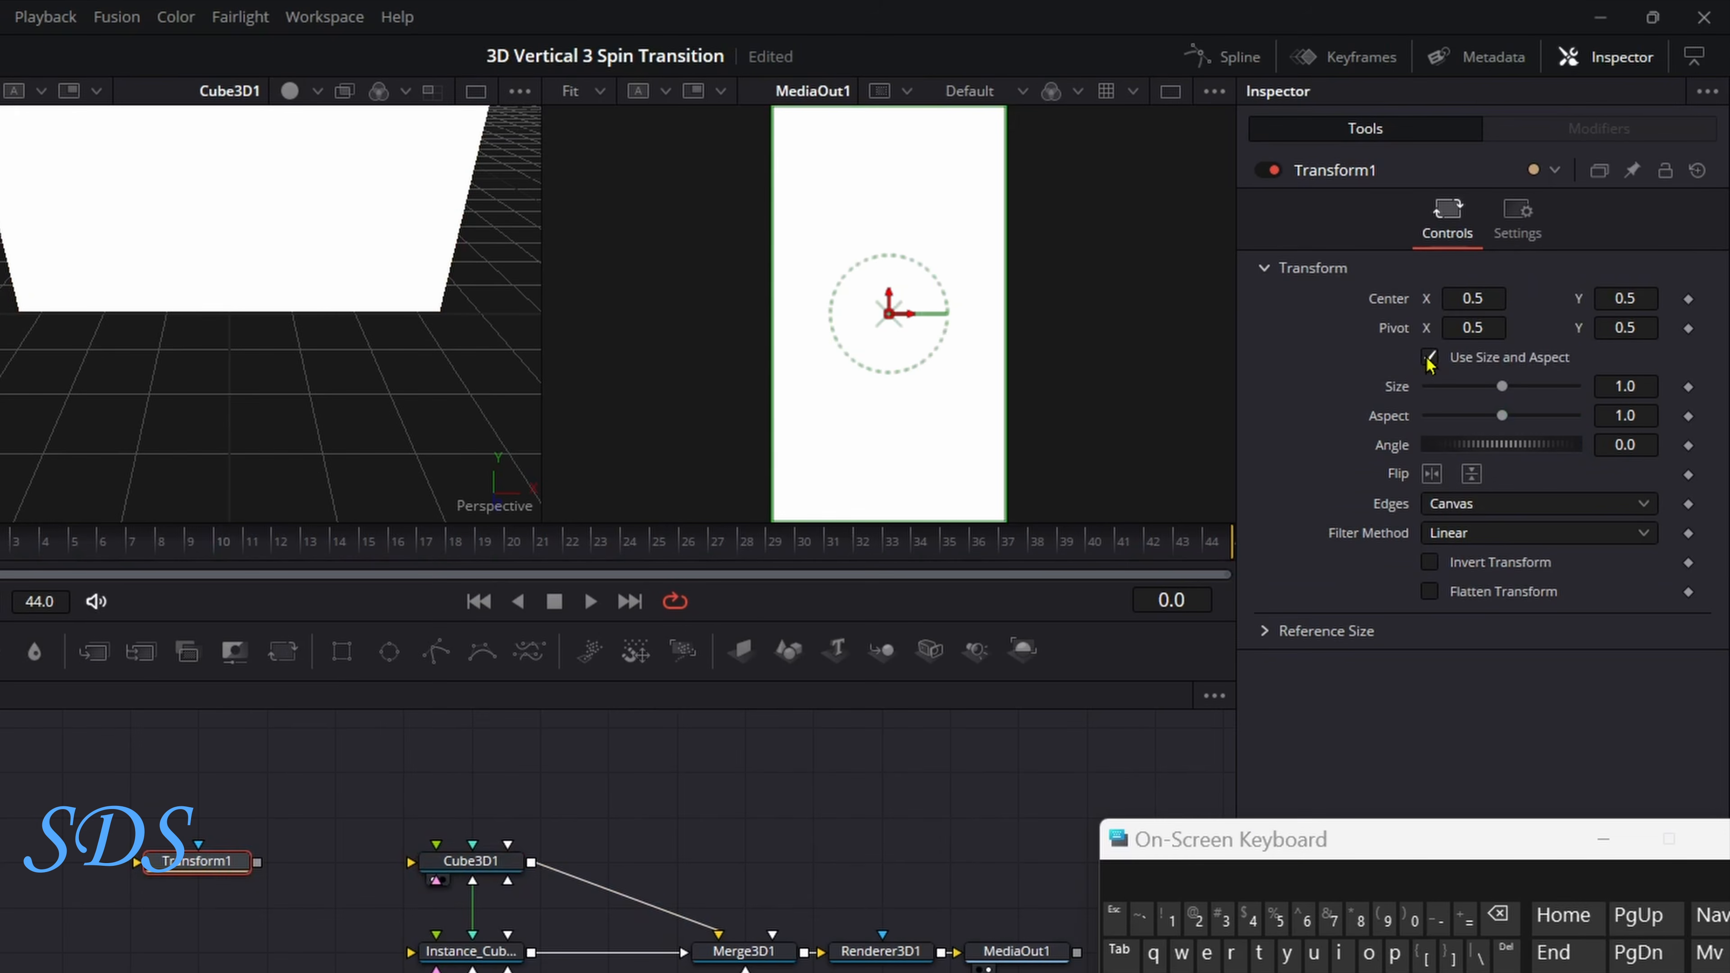
click(1428, 358)
drag(1501, 414, 1513, 429)
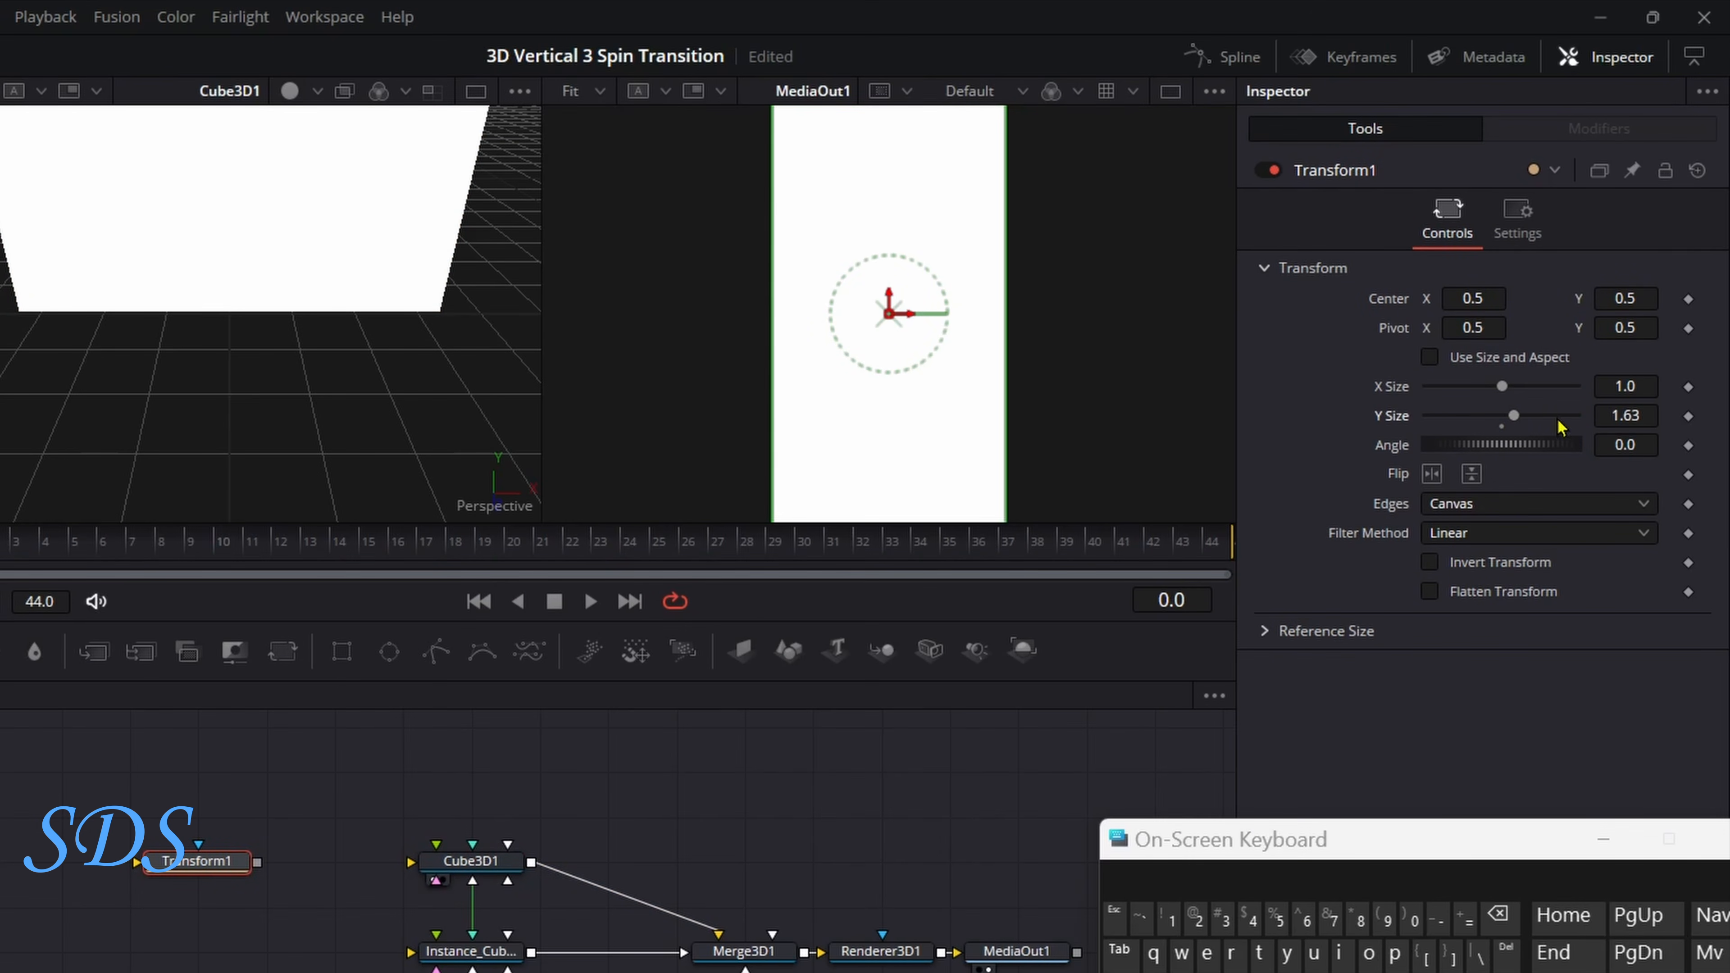
click(1638, 414)
click(1498, 914)
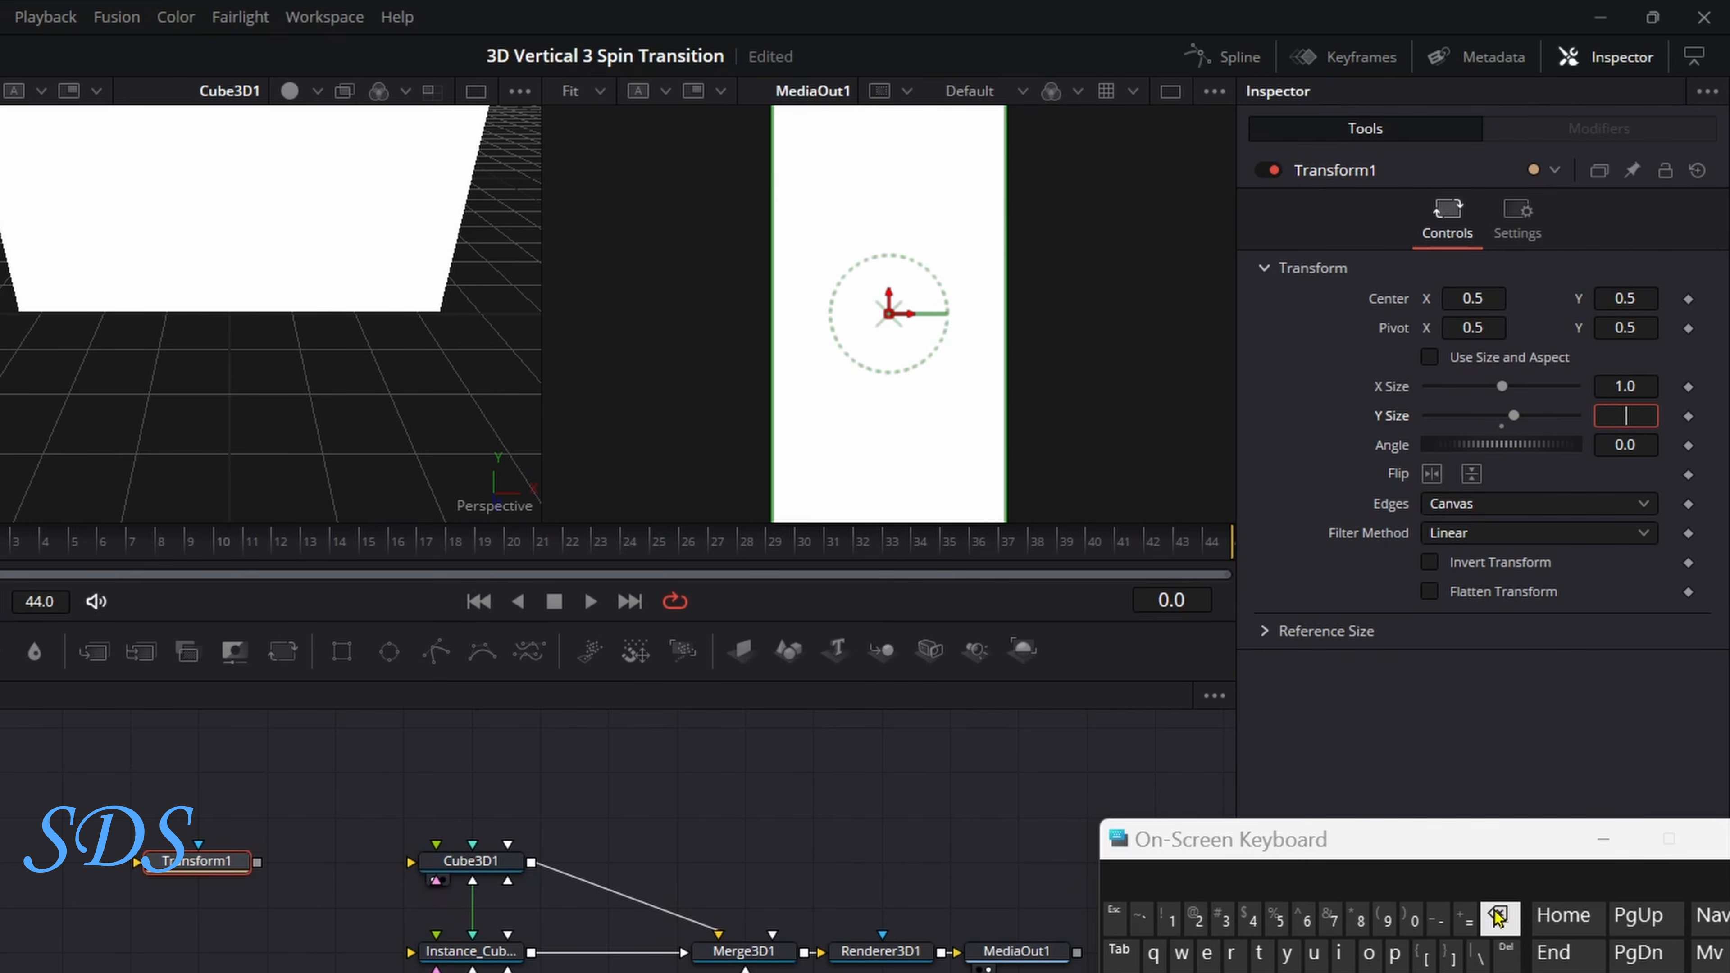
click(1216, 922)
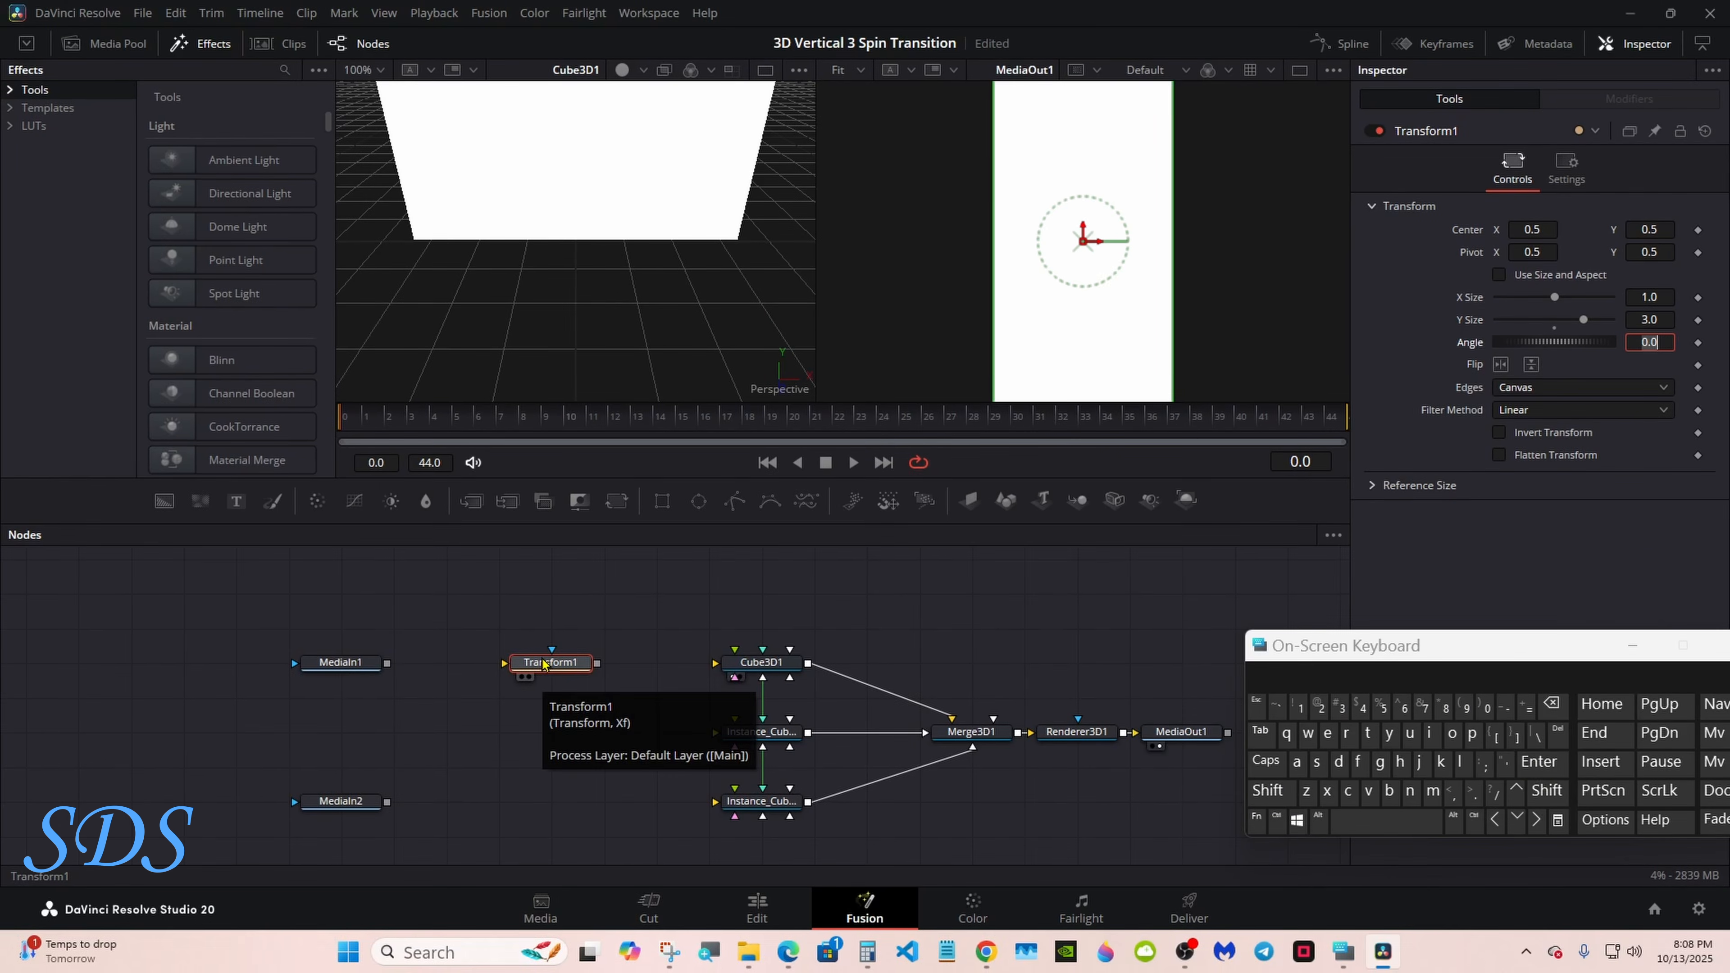
Copy the Transform1 node and paste two duplicates directly below it in the node graph.
right_click(190, 861)
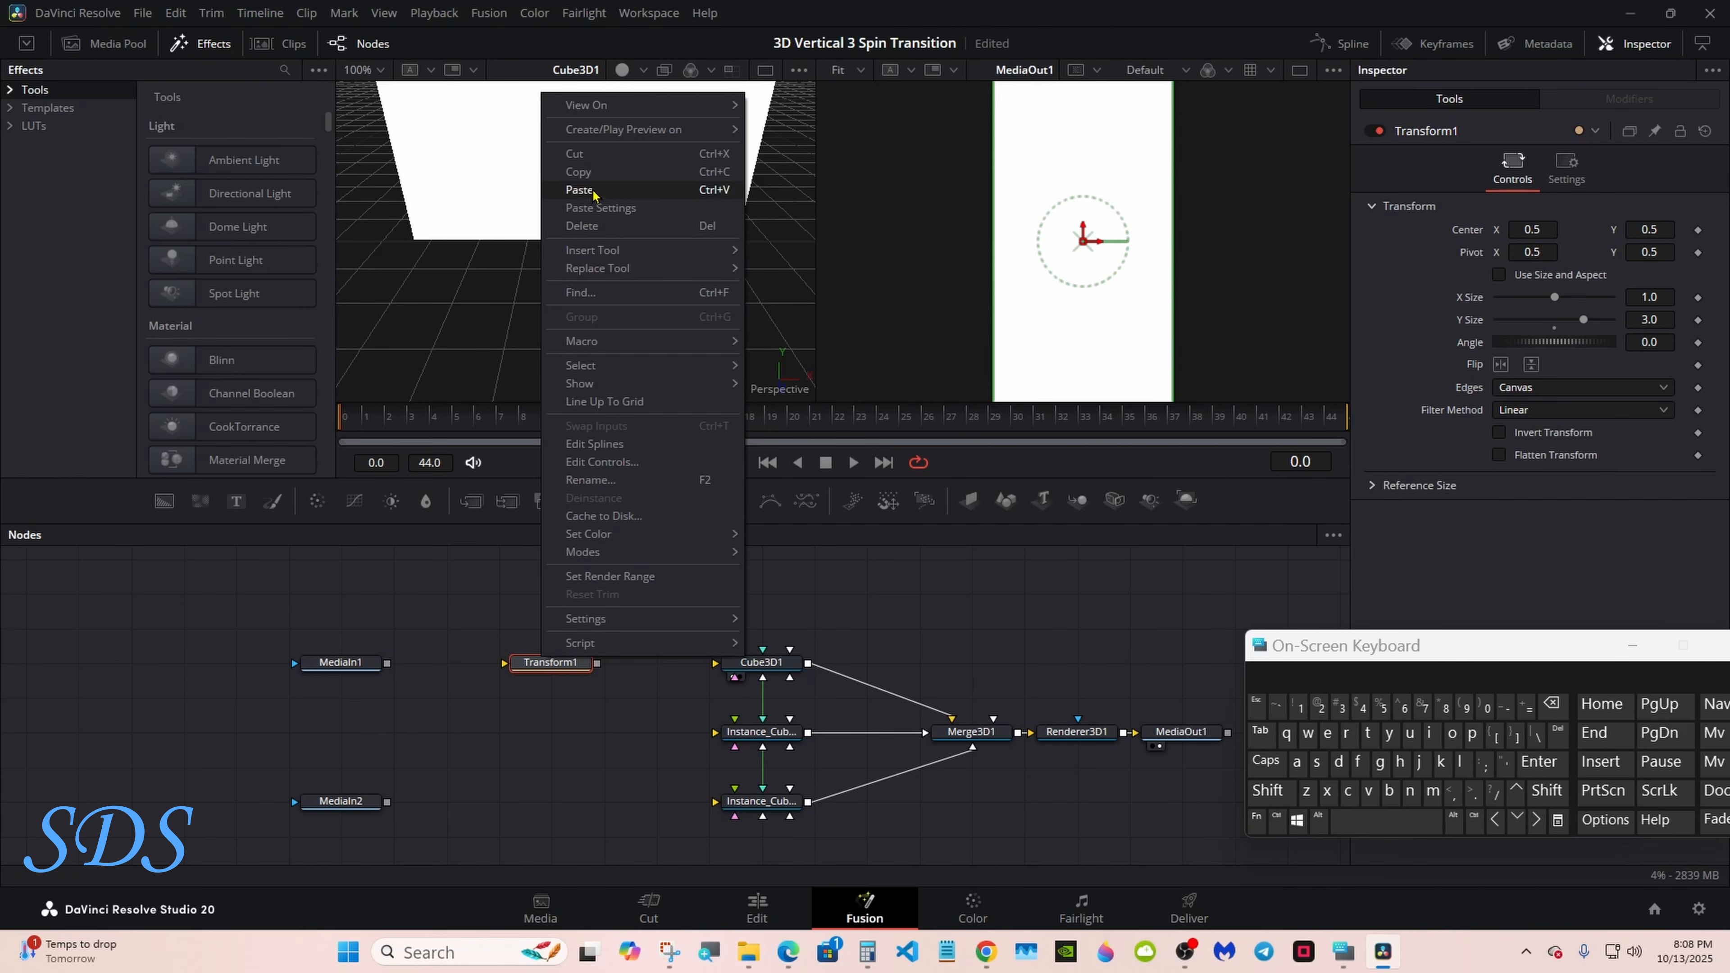
click(579, 173)
click(548, 717)
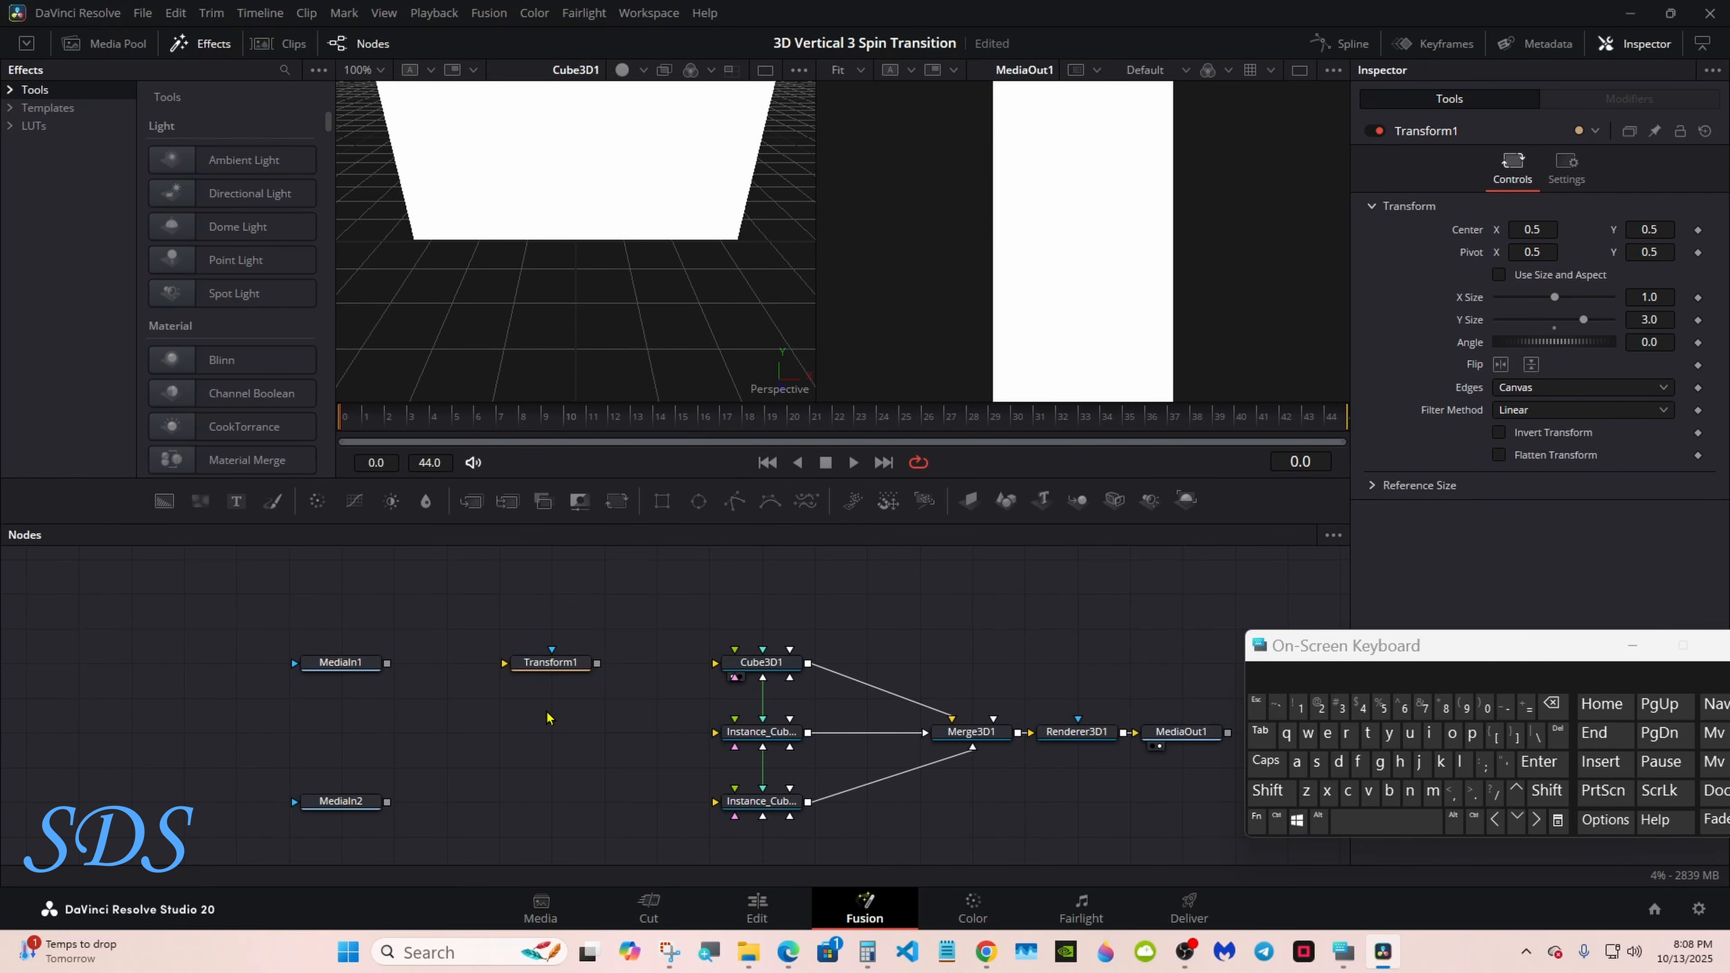
right_click(545, 716)
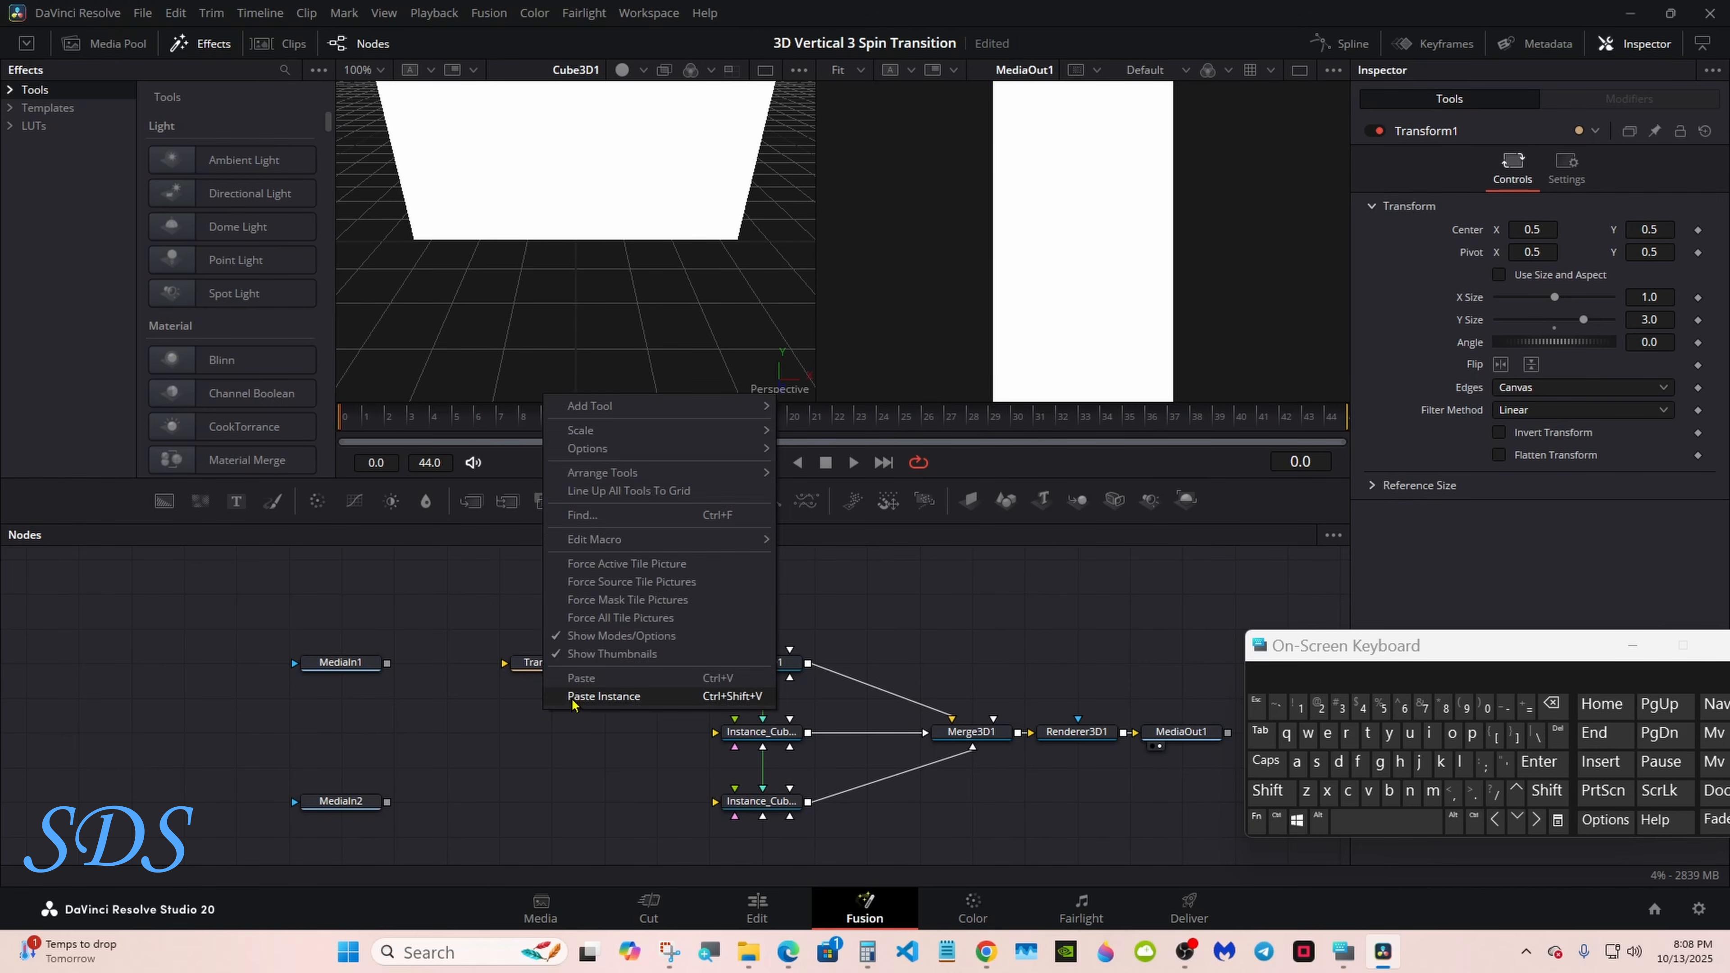
click(569, 685)
click(538, 750)
right_click(538, 750)
click(571, 712)
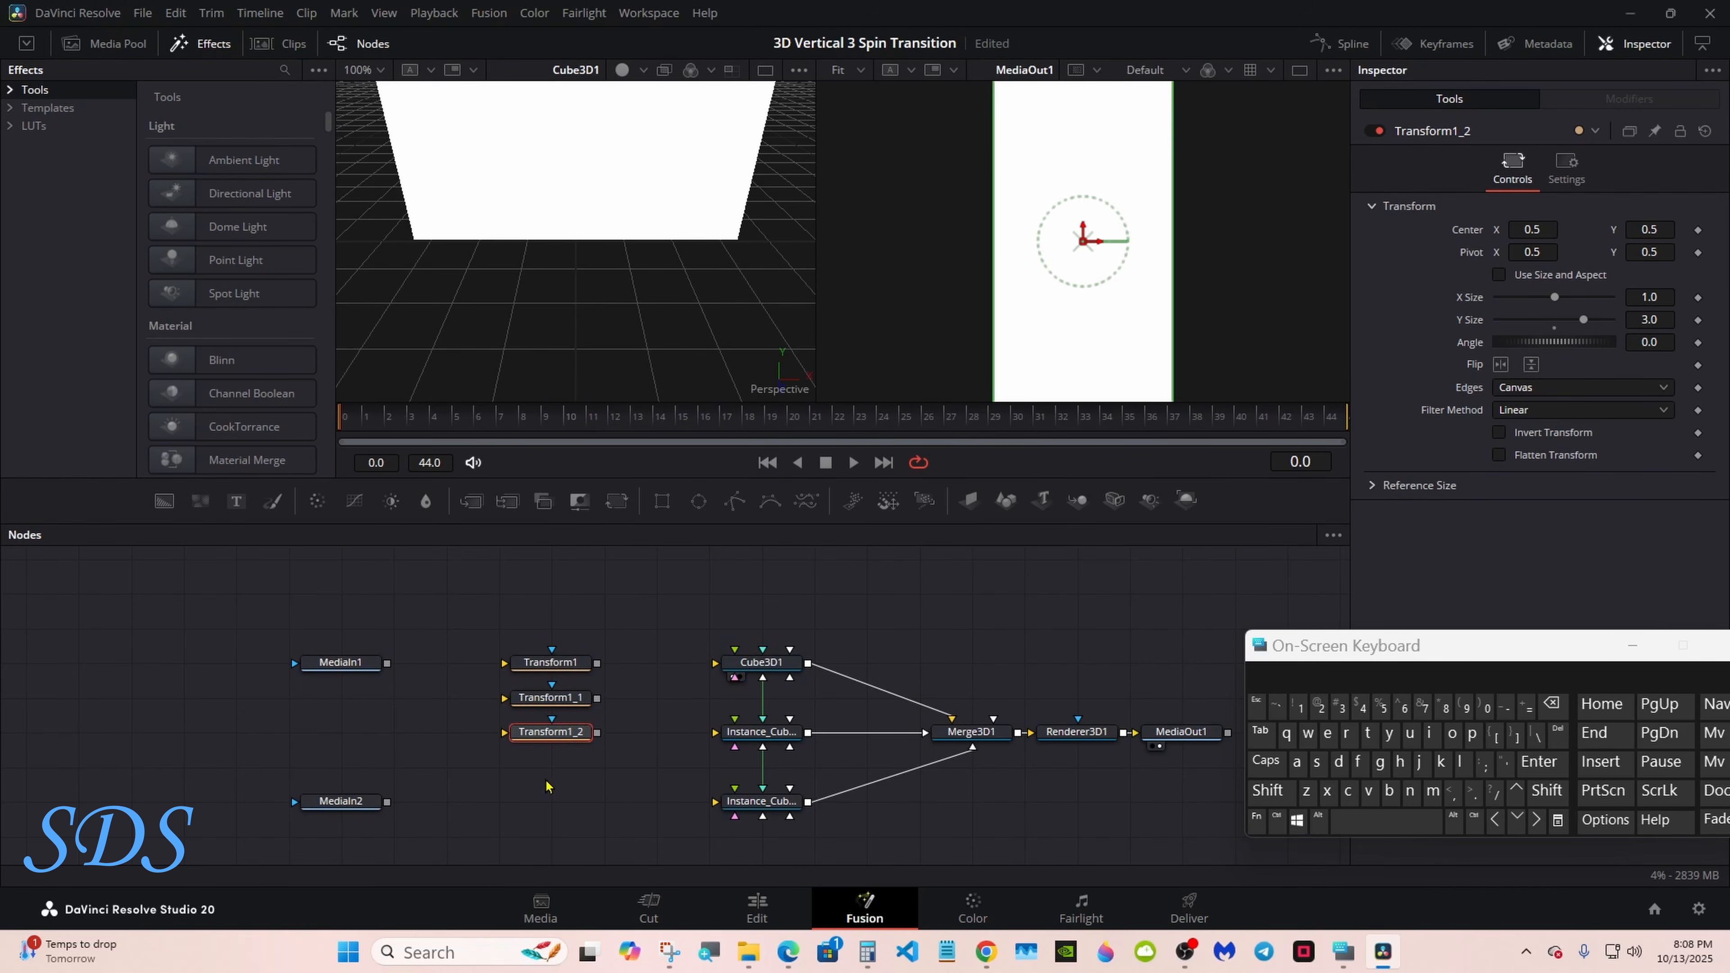
Paste three more copies of Transform1 below the existing ones, ending with Transform1_5.
right_click(548, 785)
click(575, 743)
right_click(548, 816)
click(584, 775)
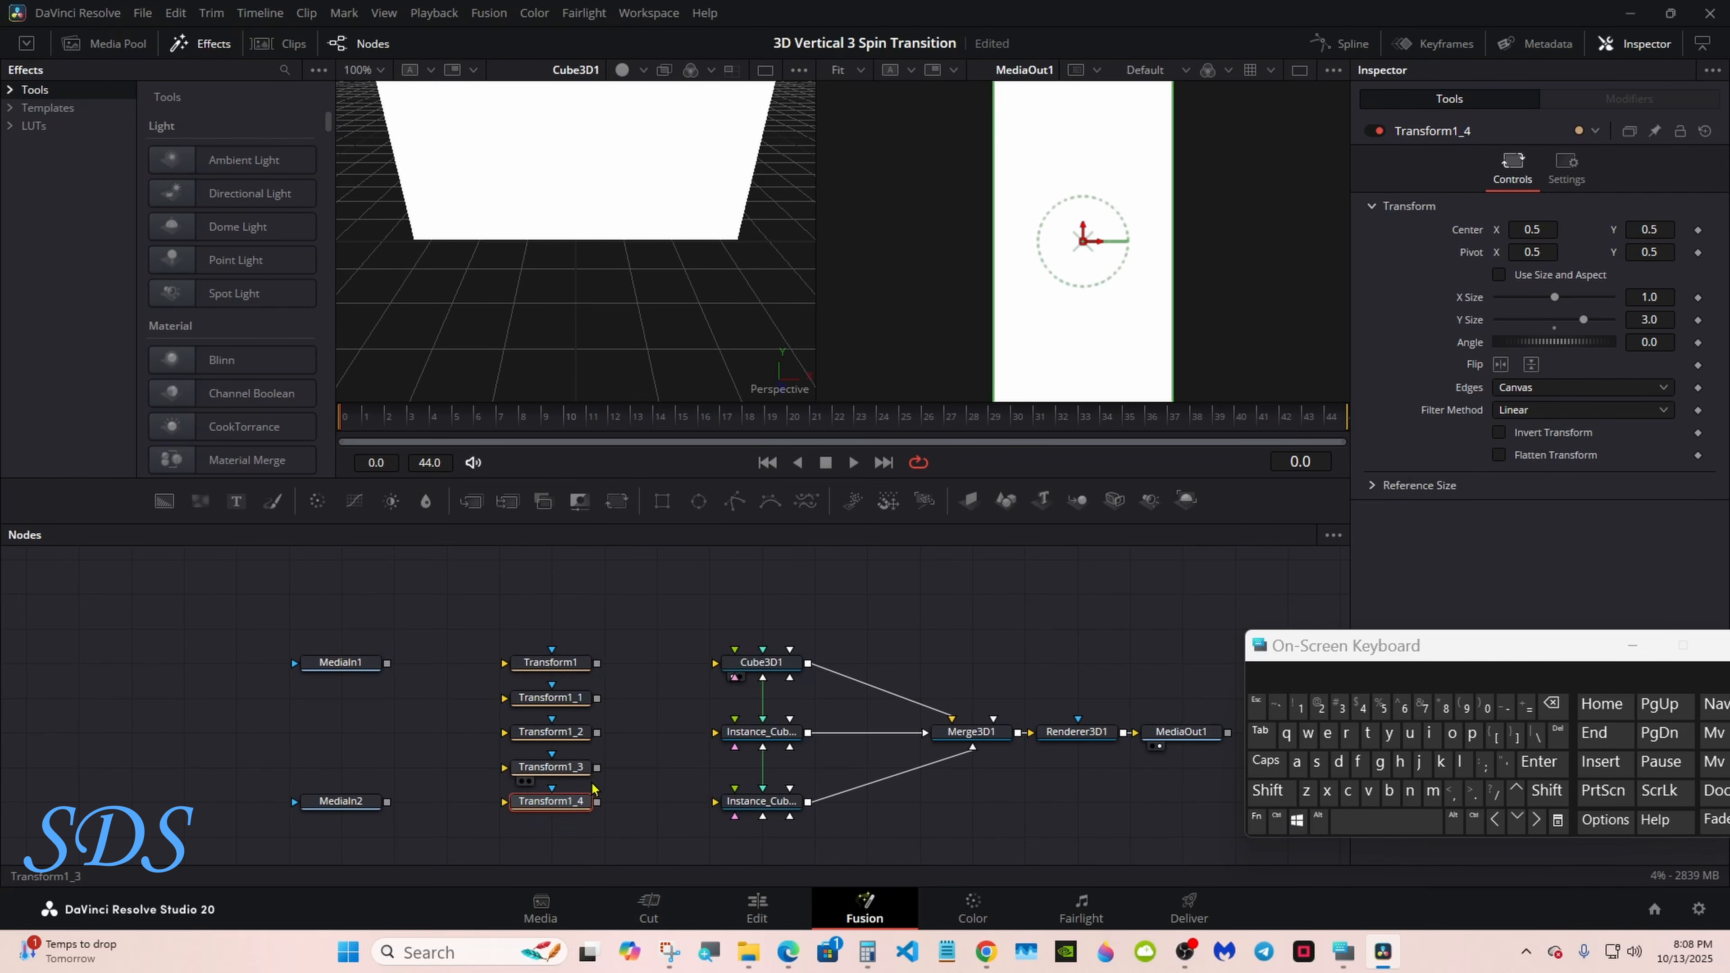
right_click(536, 843)
click(582, 821)
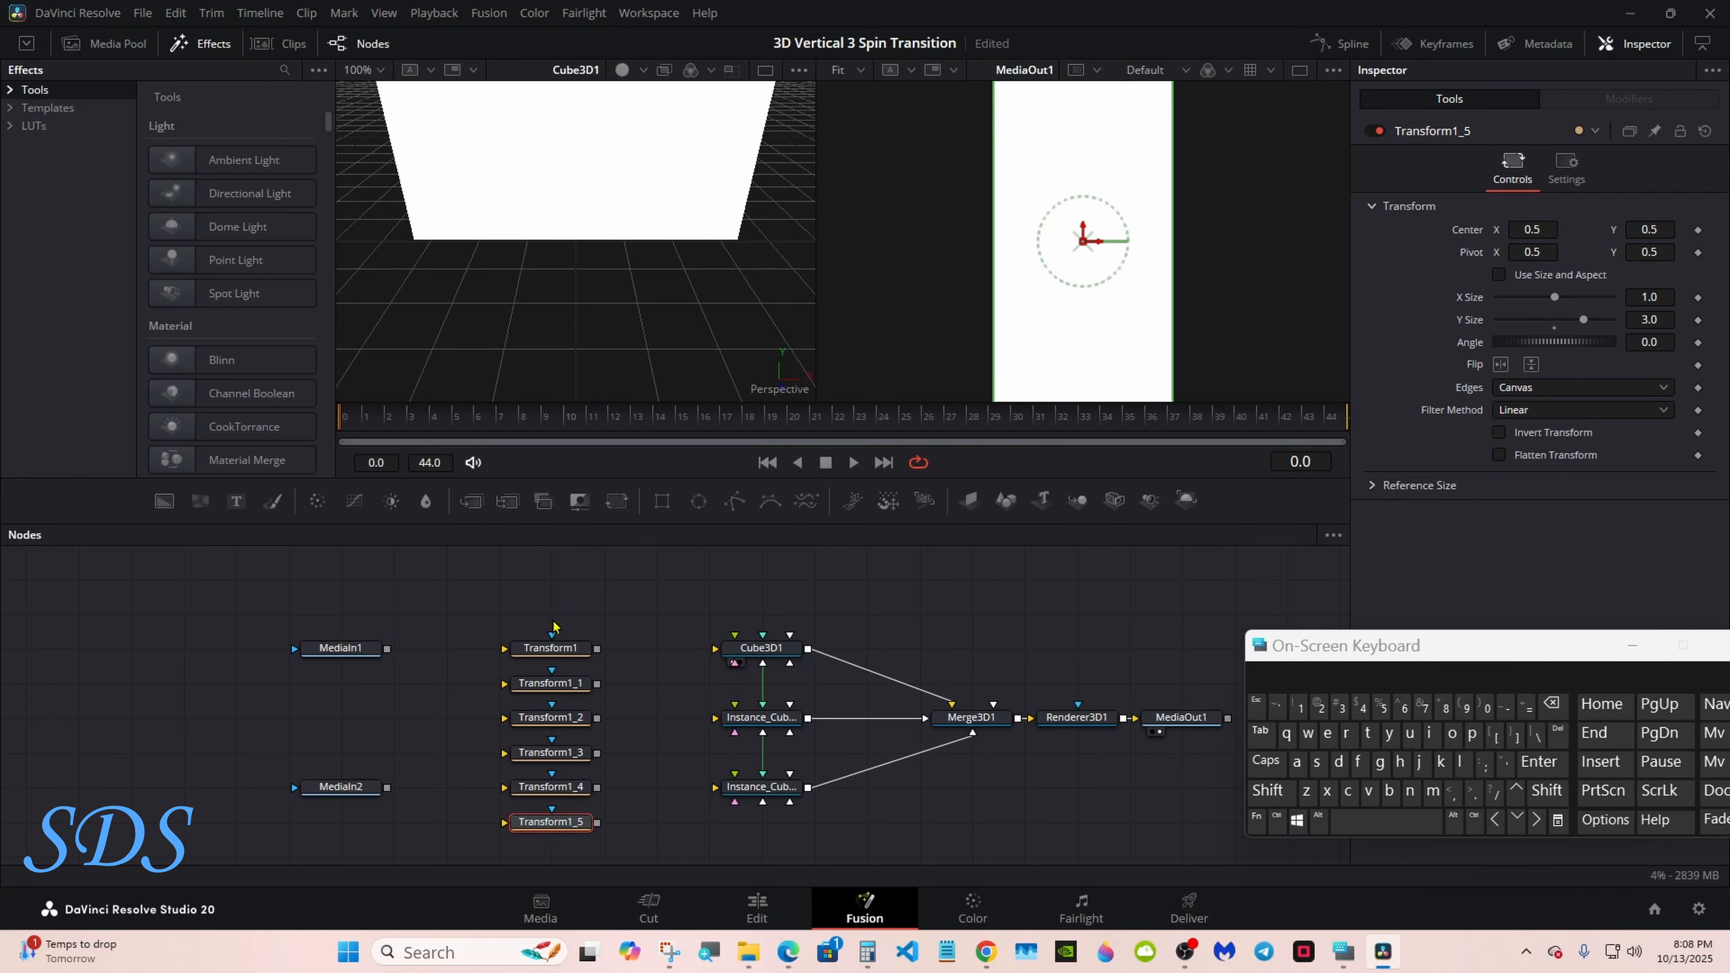
Connect MediaIn1 to Transform1, Transform1_1 and Transform1_2, and MediaIn2 to Transform1_3, Transform1_4 and Transform1_5.
click(465, 624)
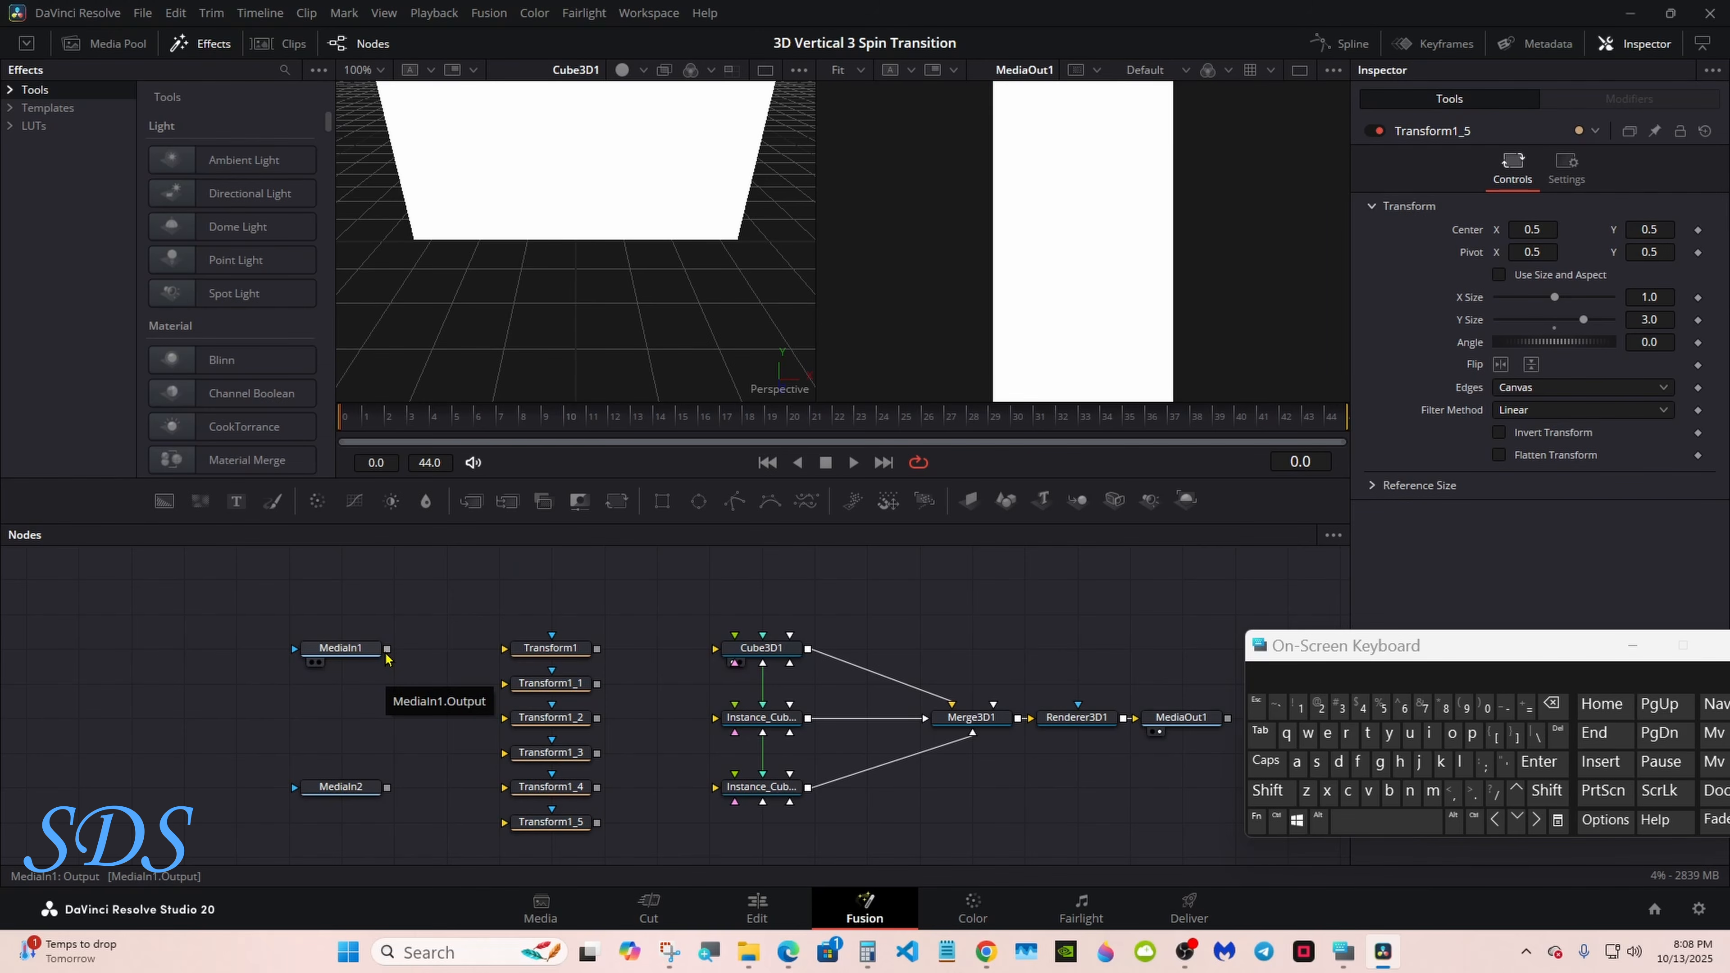
drag(387, 655, 504, 717)
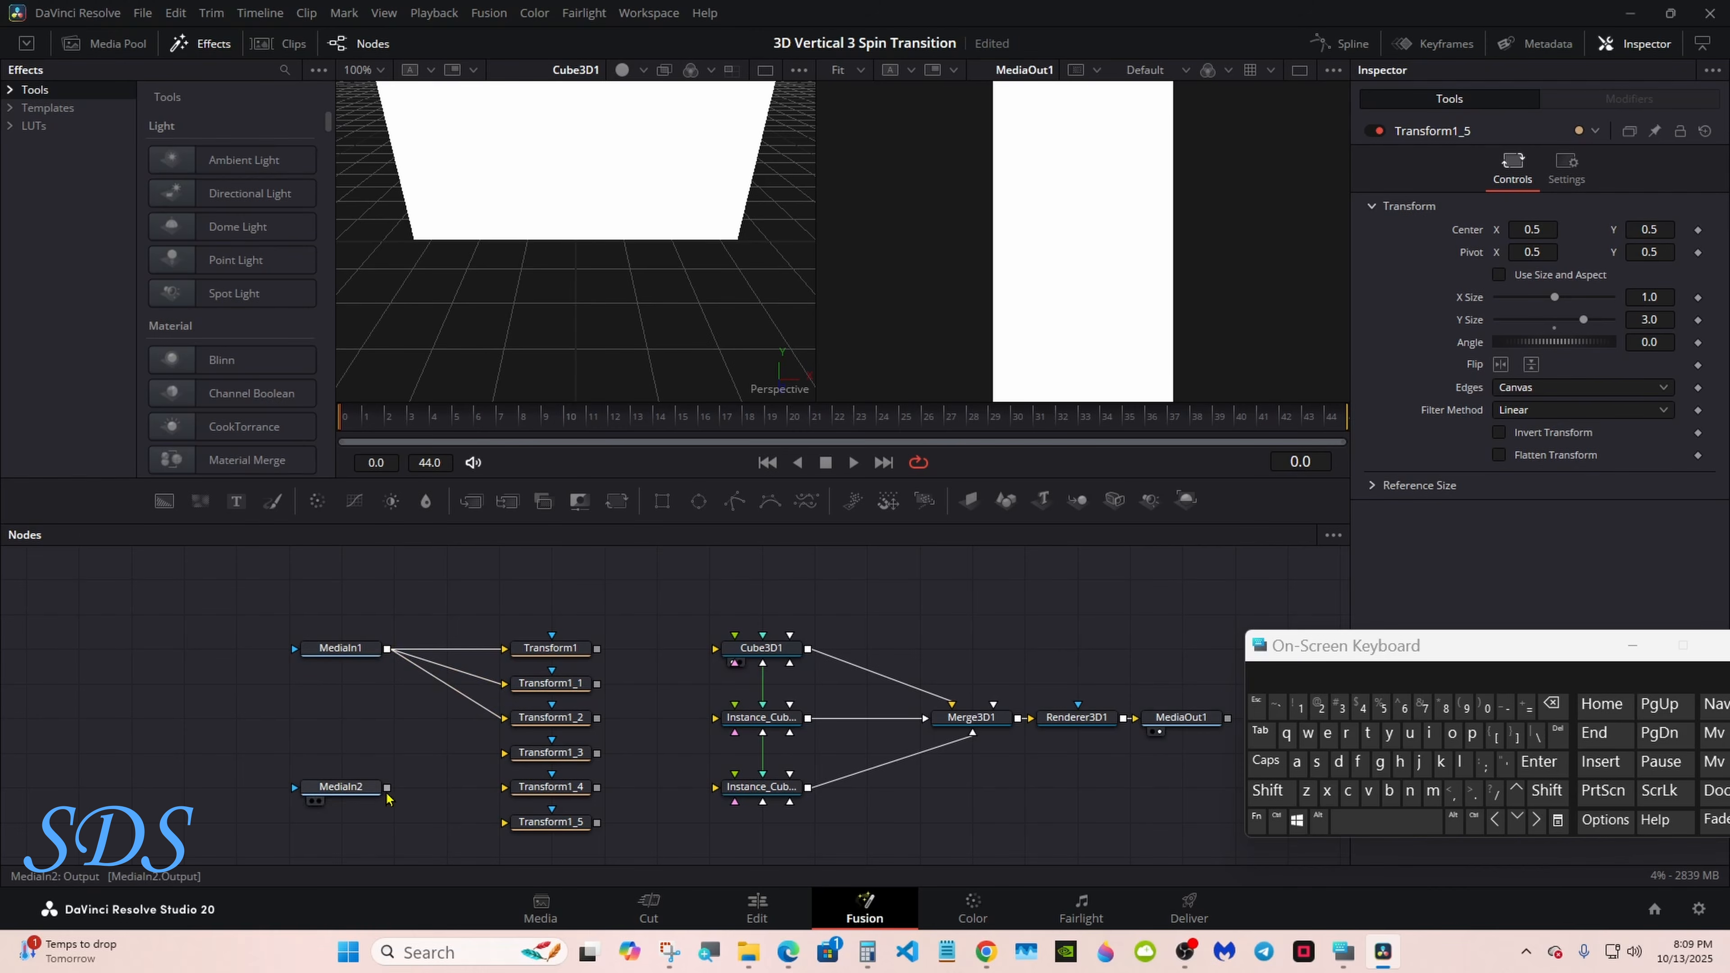
drag(387, 787, 504, 787)
drag(387, 787, 504, 822)
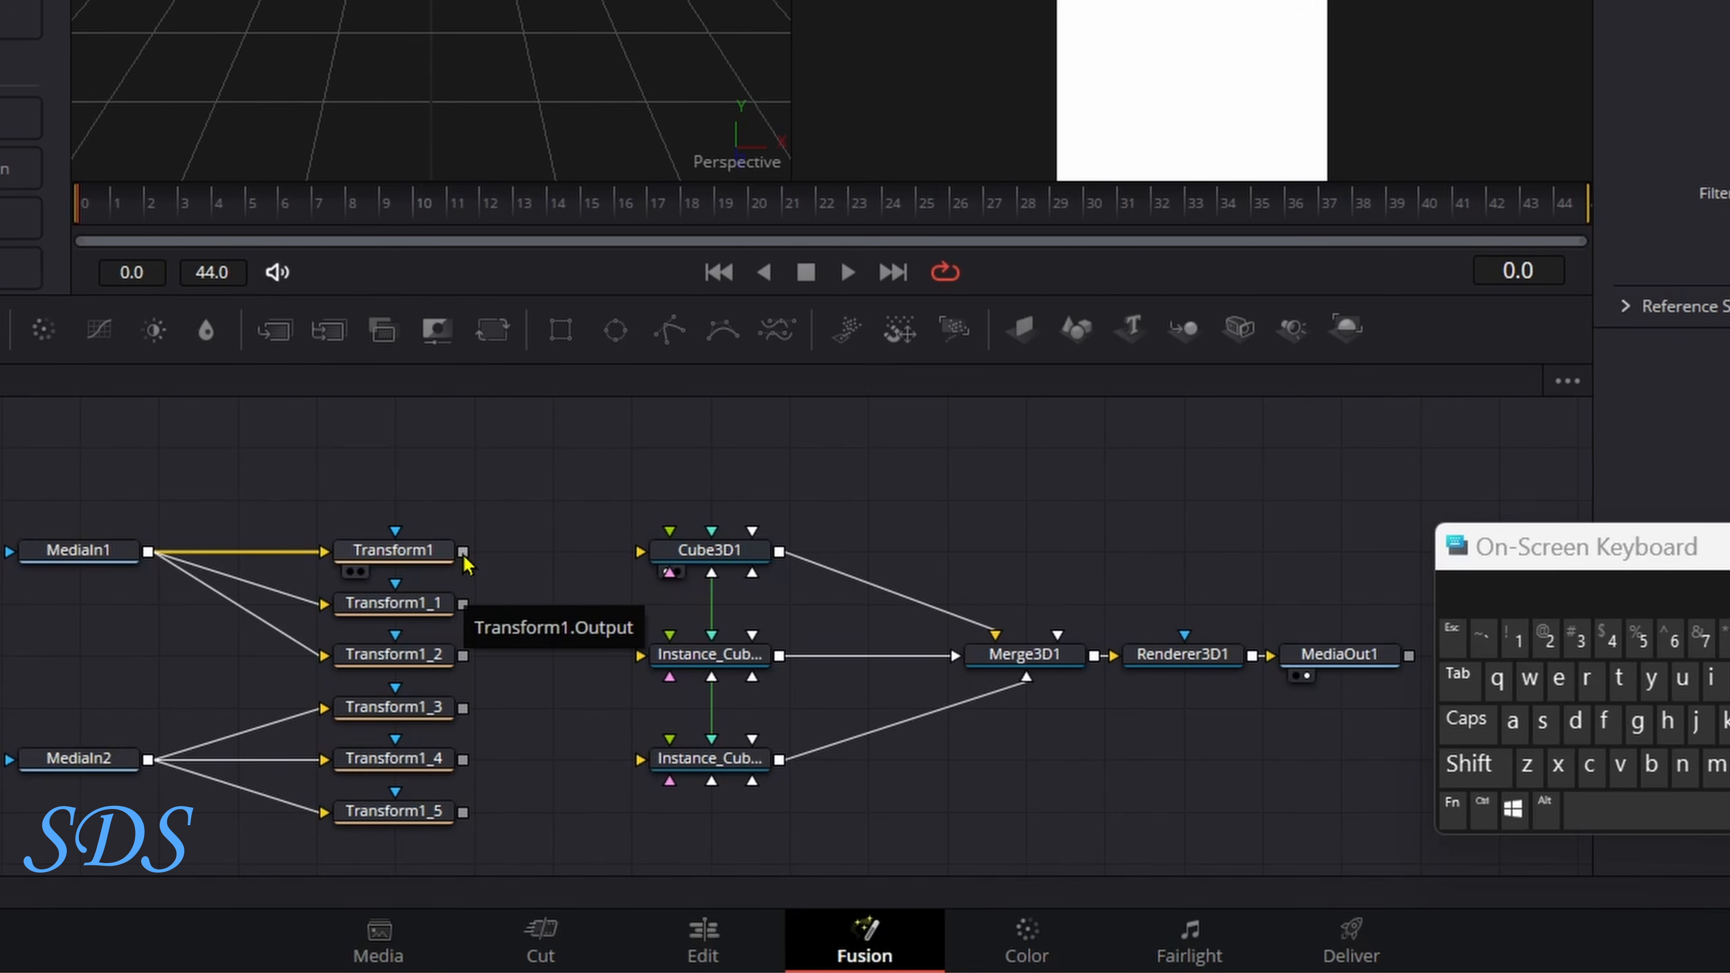
Connect Transform1's output to both the Front and Back face inputs of Cube3D1.
drag(465, 564, 737, 556)
click(782, 590)
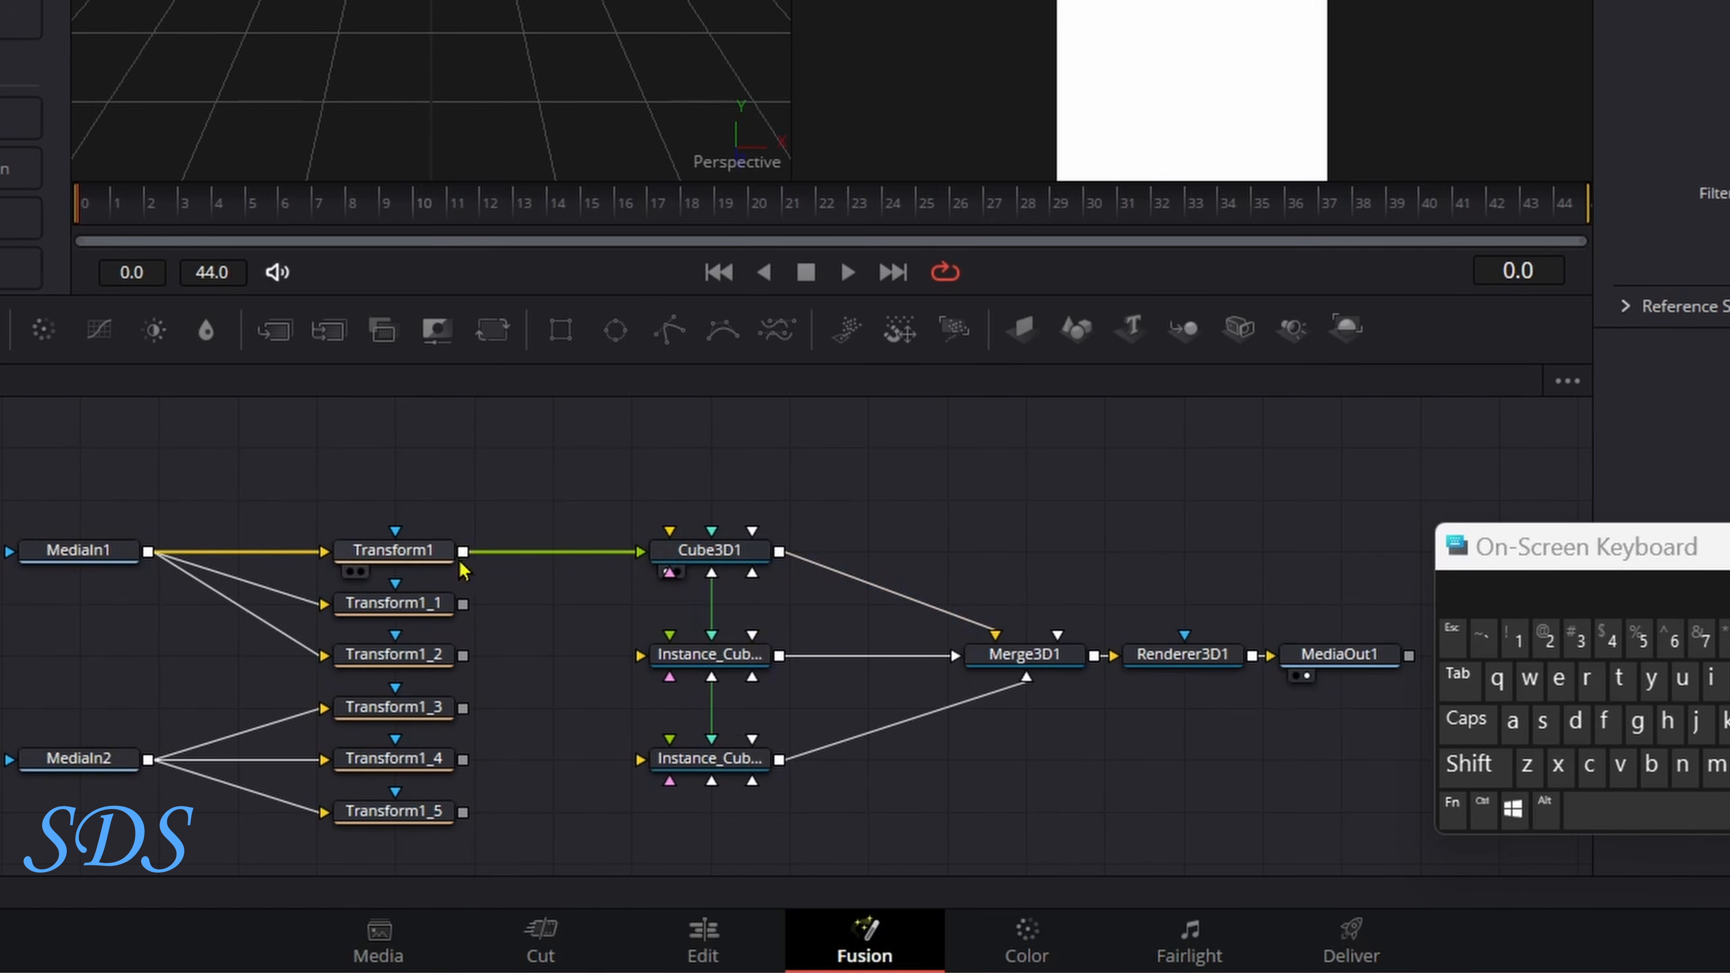
drag(464, 553, 705, 573)
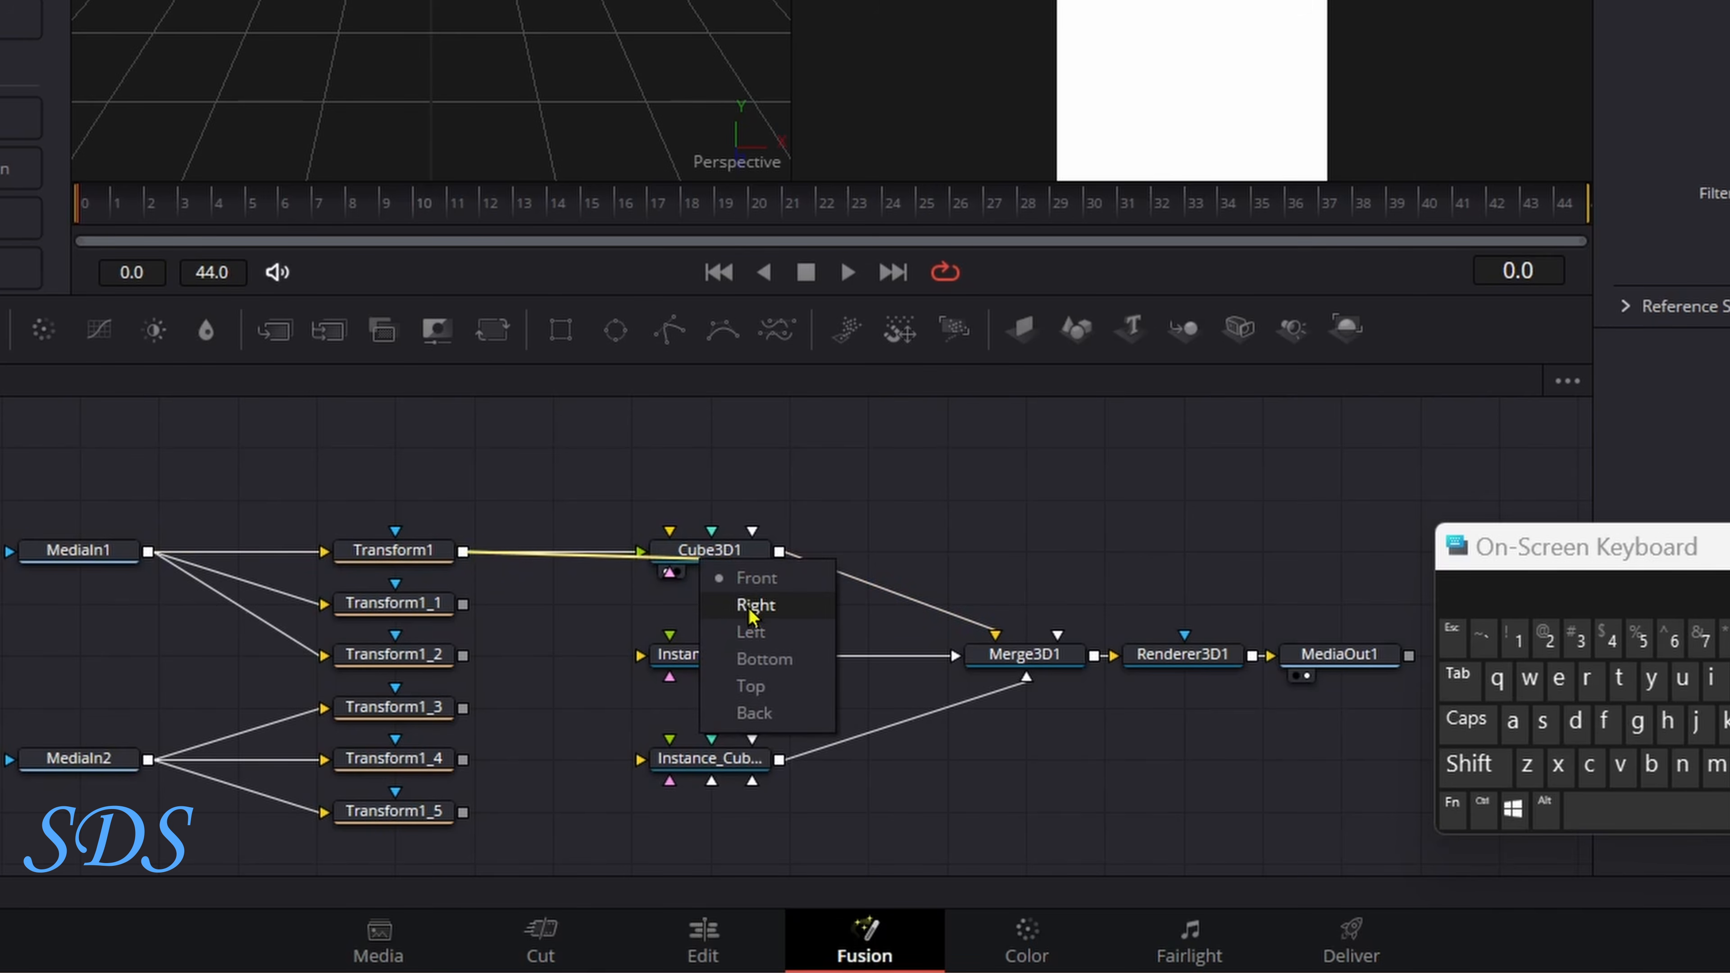
click(755, 714)
click(759, 724)
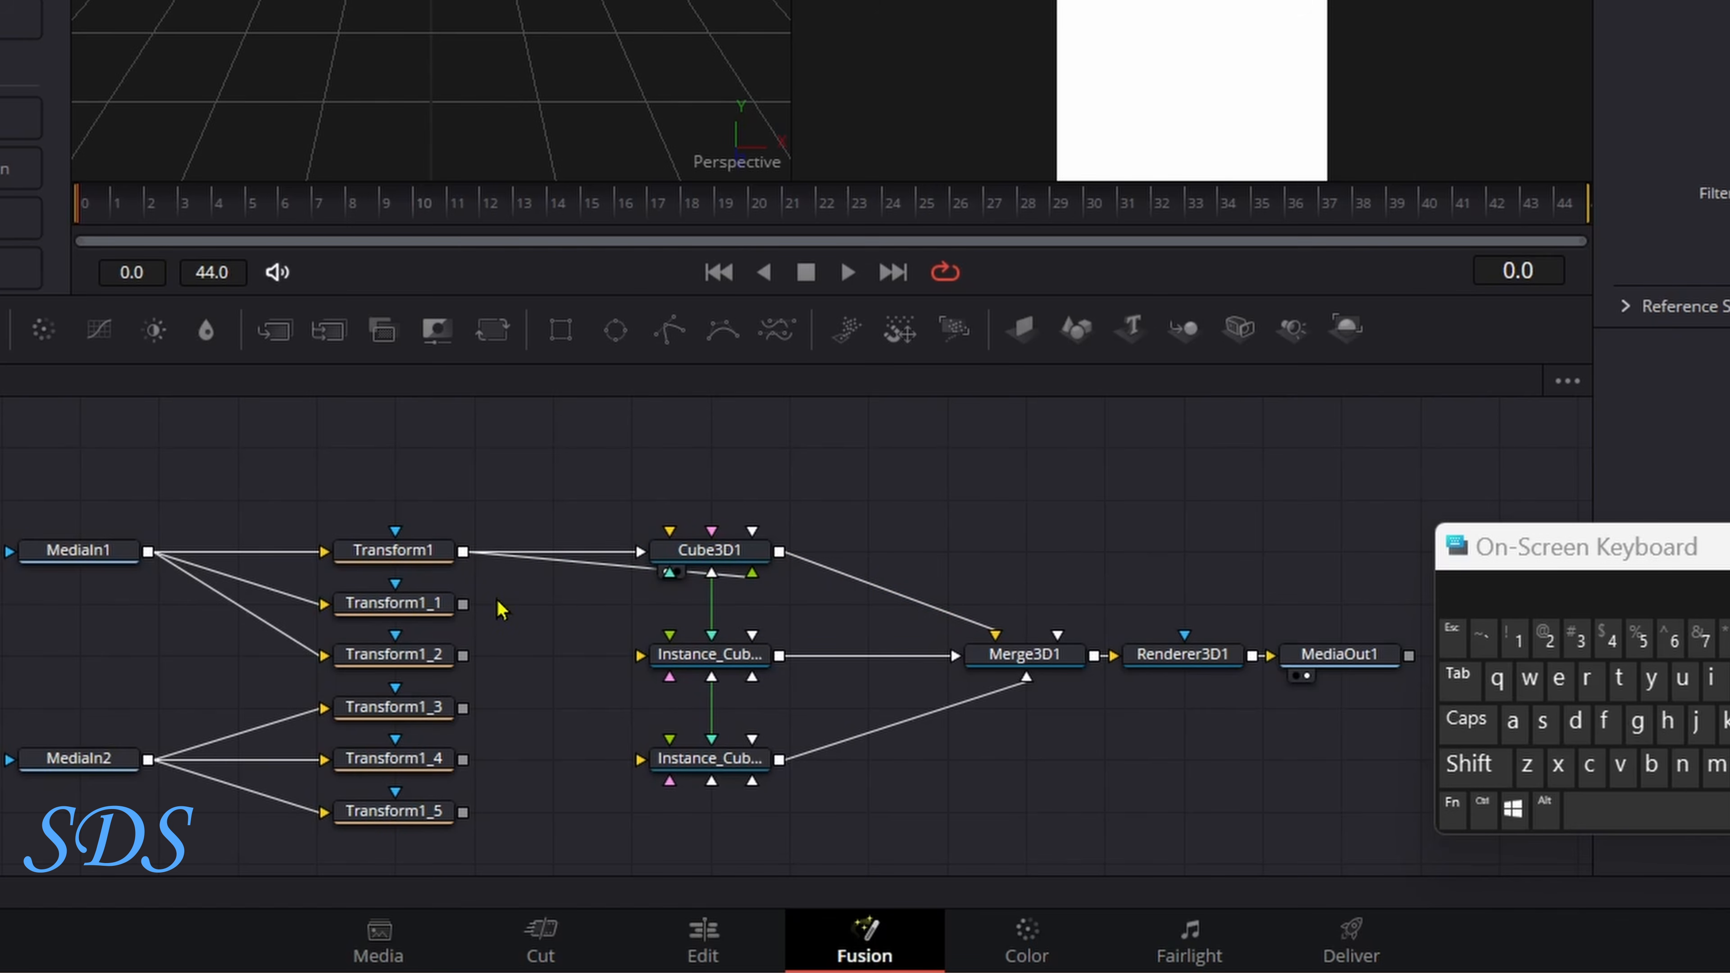
Connect Transform1_1's output to the Front and Back face inputs of the middle cube, Instance_Cube3D1.
click(460, 608)
drag(462, 606, 715, 655)
click(801, 679)
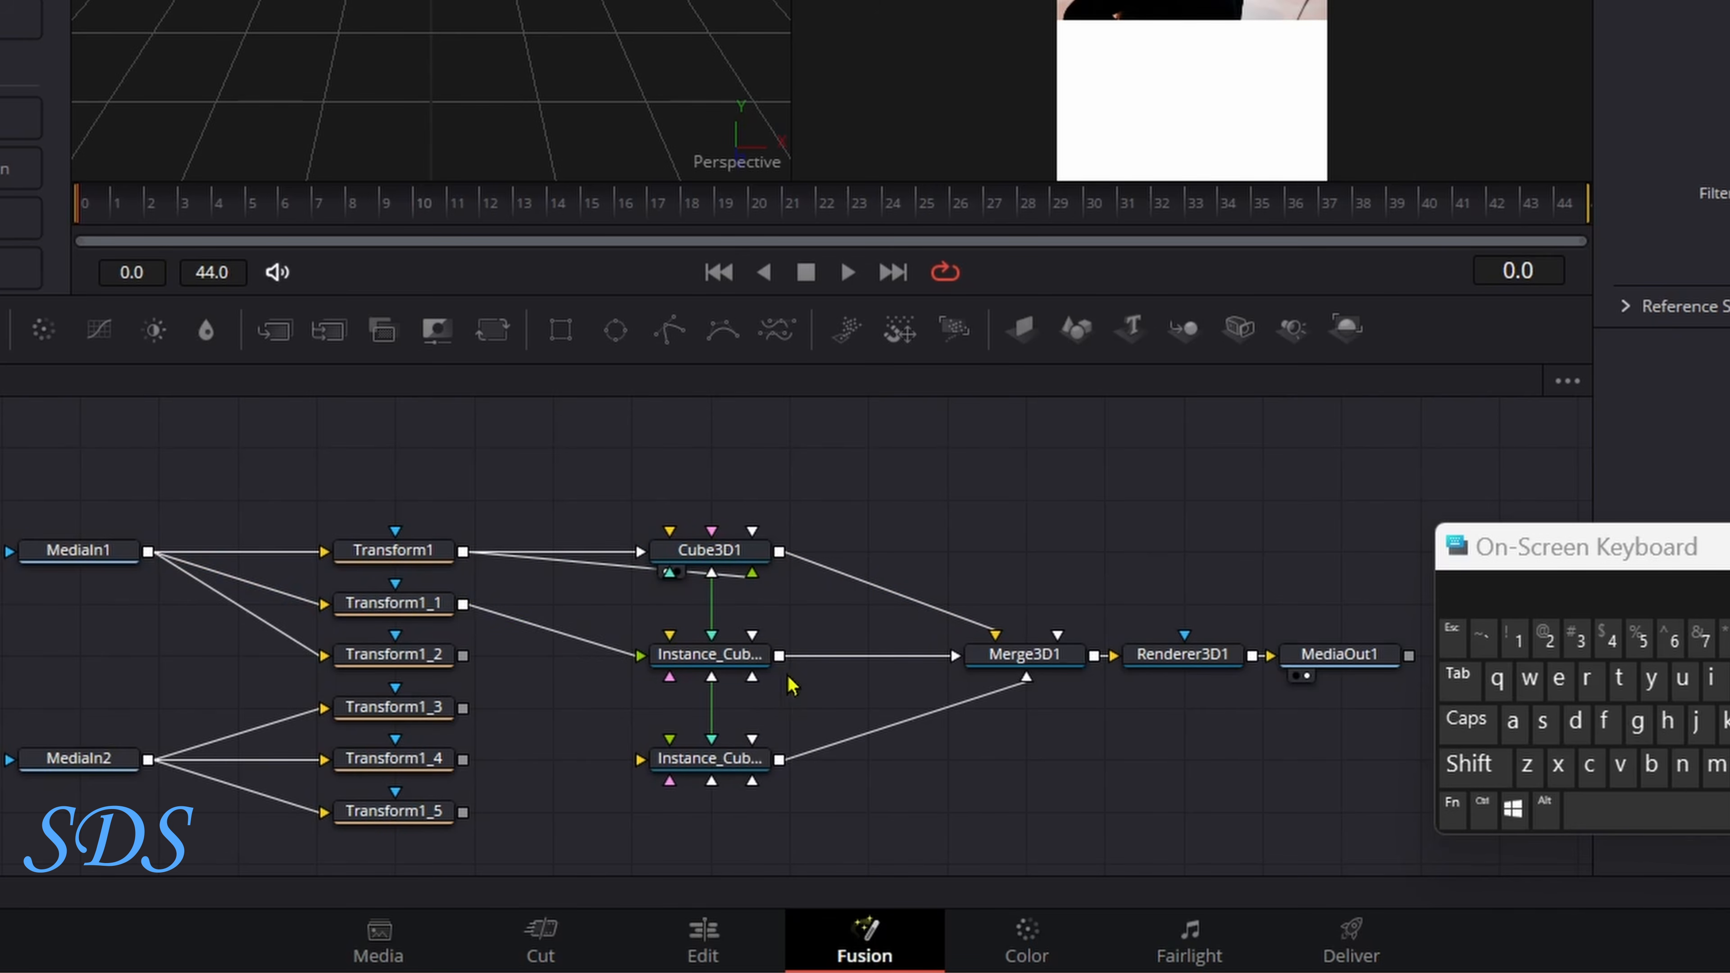
drag(465, 606, 651, 660)
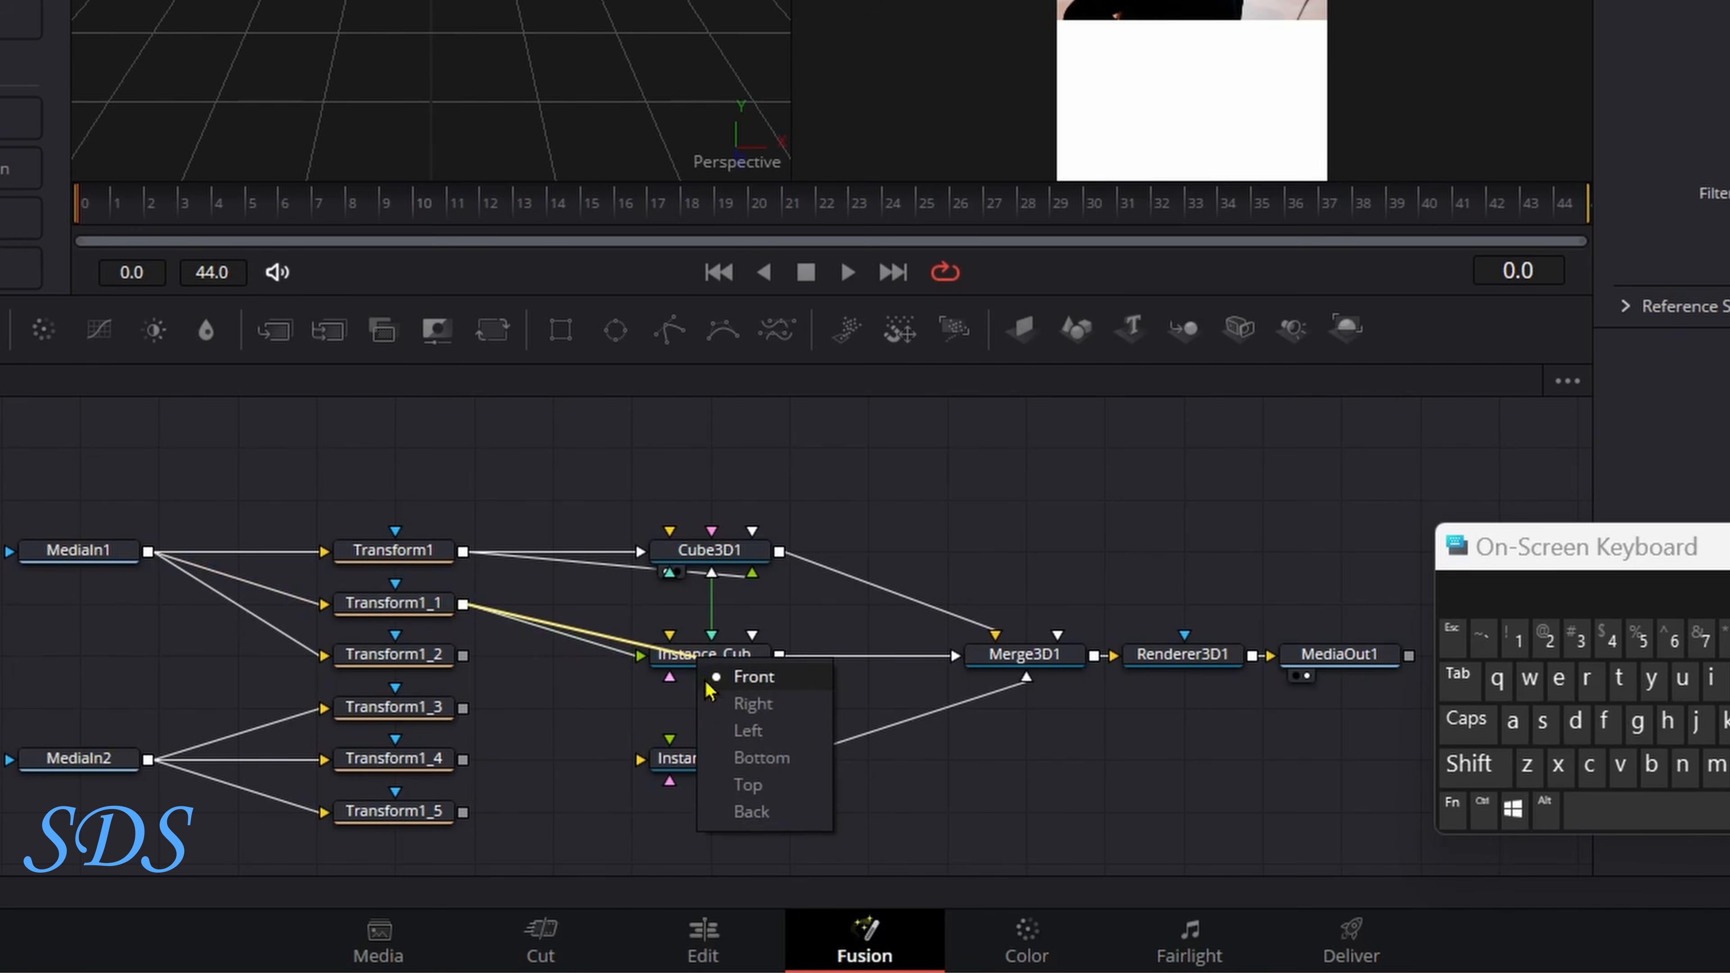
click(762, 816)
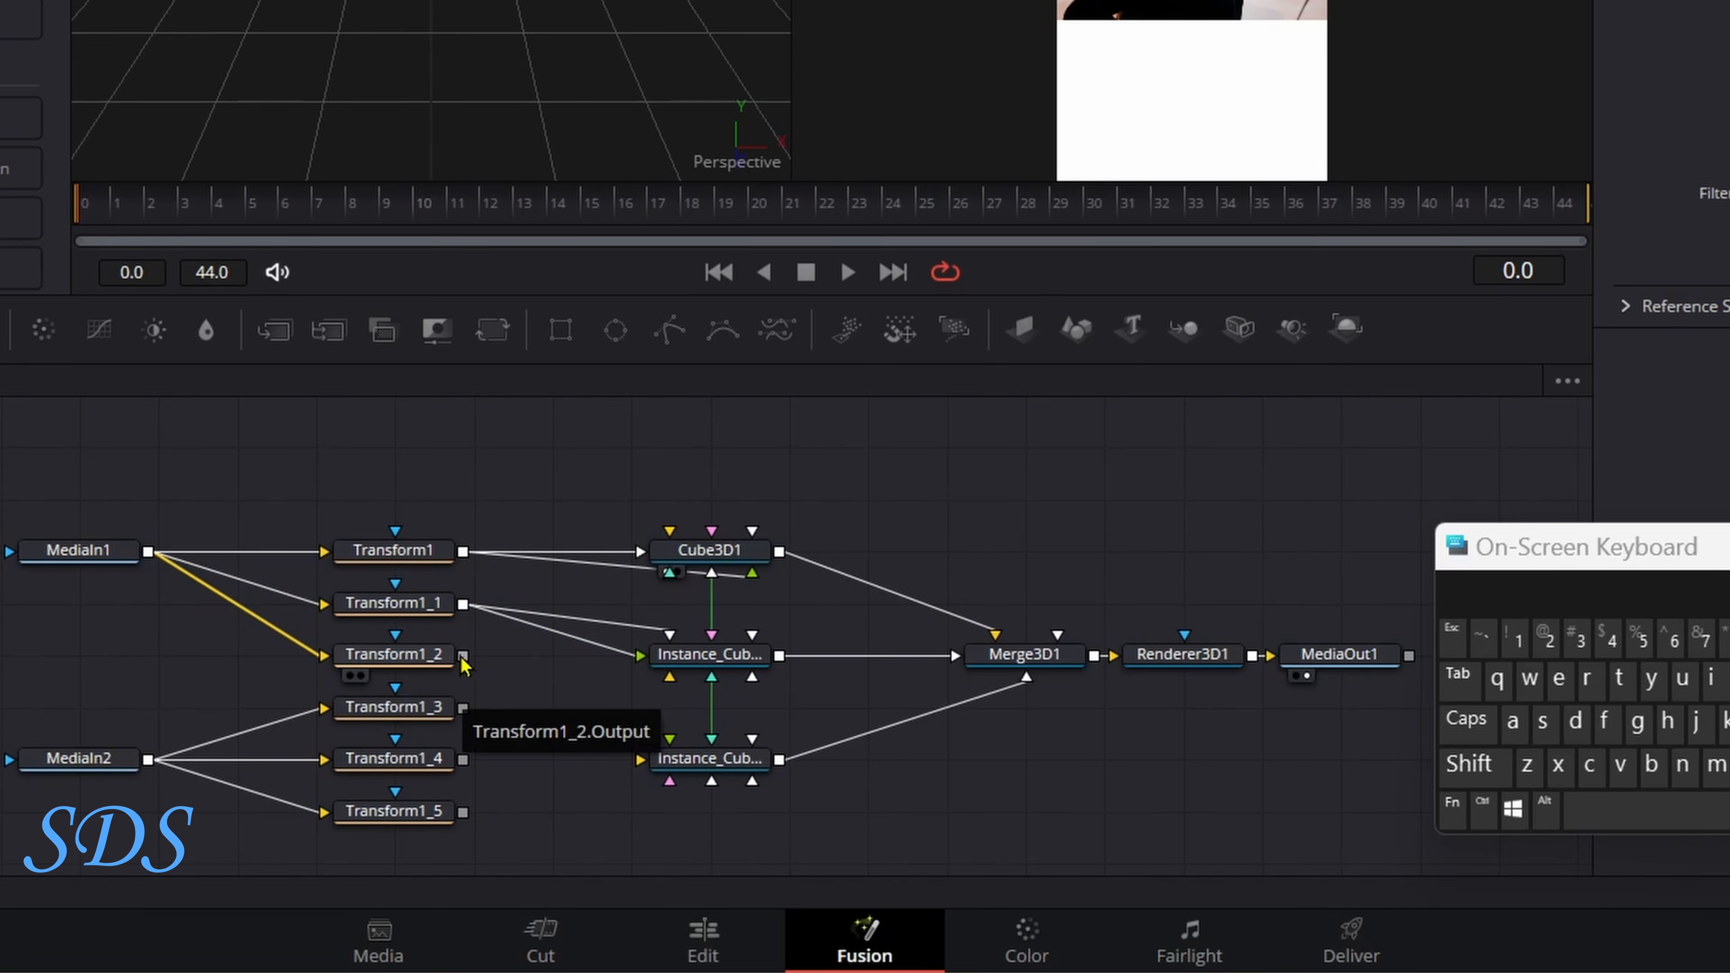
Connect Transform1_2's output to the Front and Back face inputs of the lowest cube, Instance_Cube3D1_1.
drag(464, 656, 689, 761)
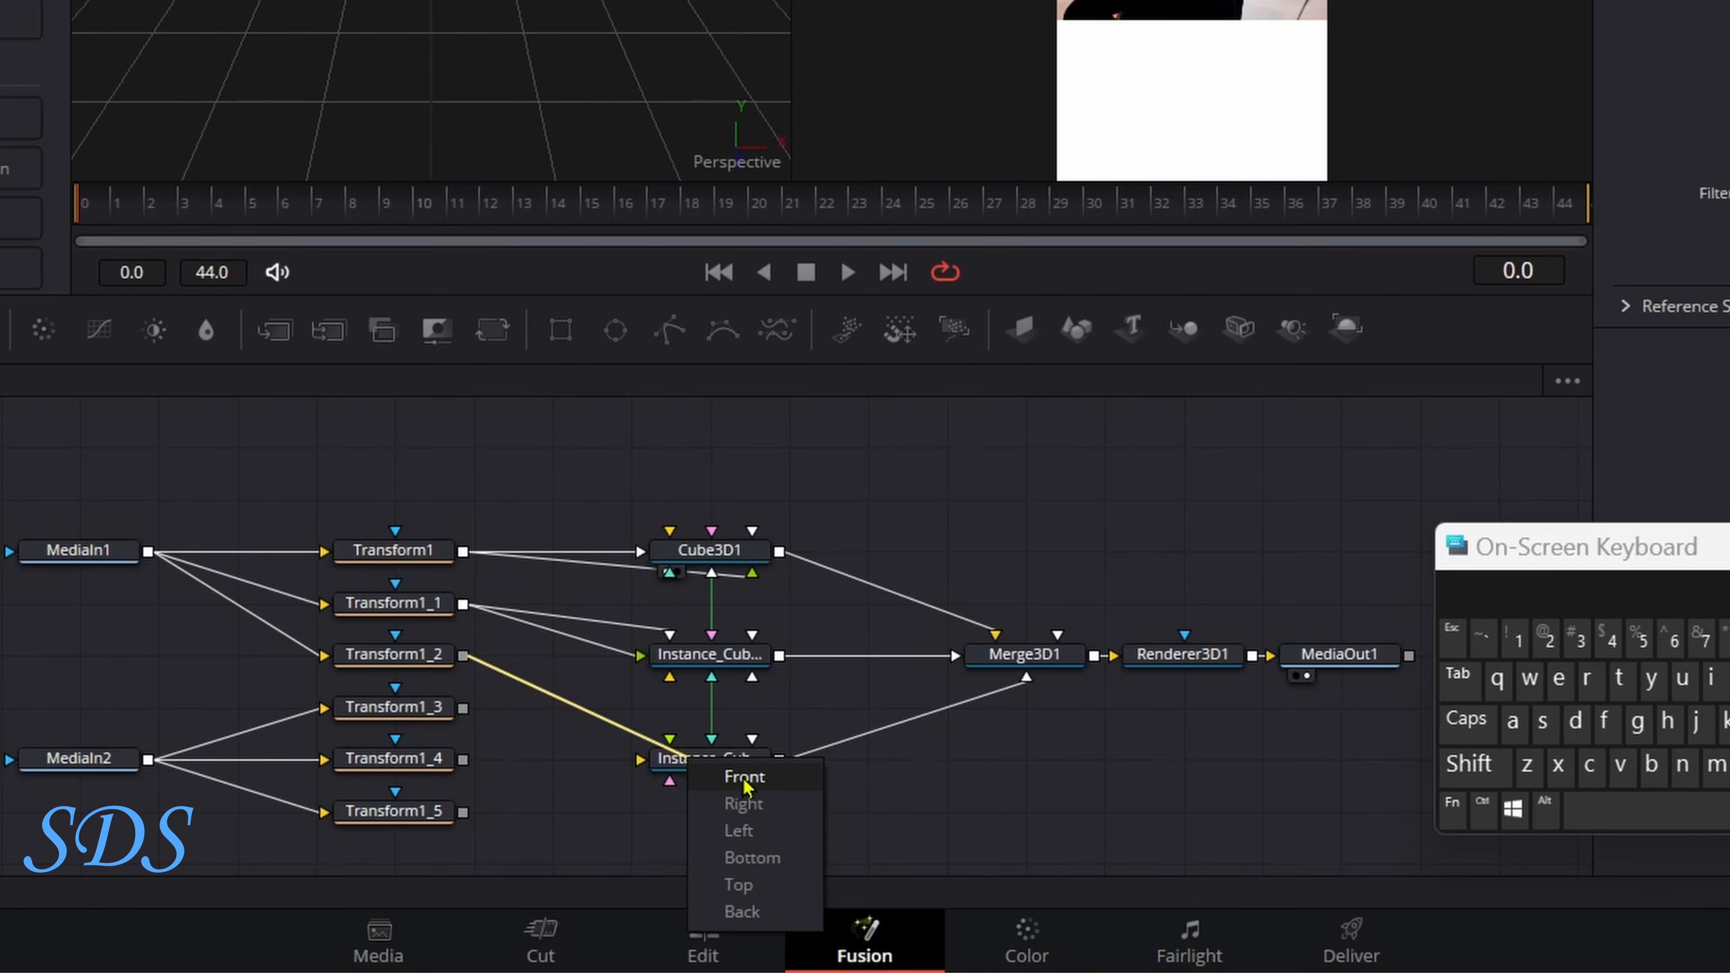
click(749, 776)
drag(464, 656, 689, 760)
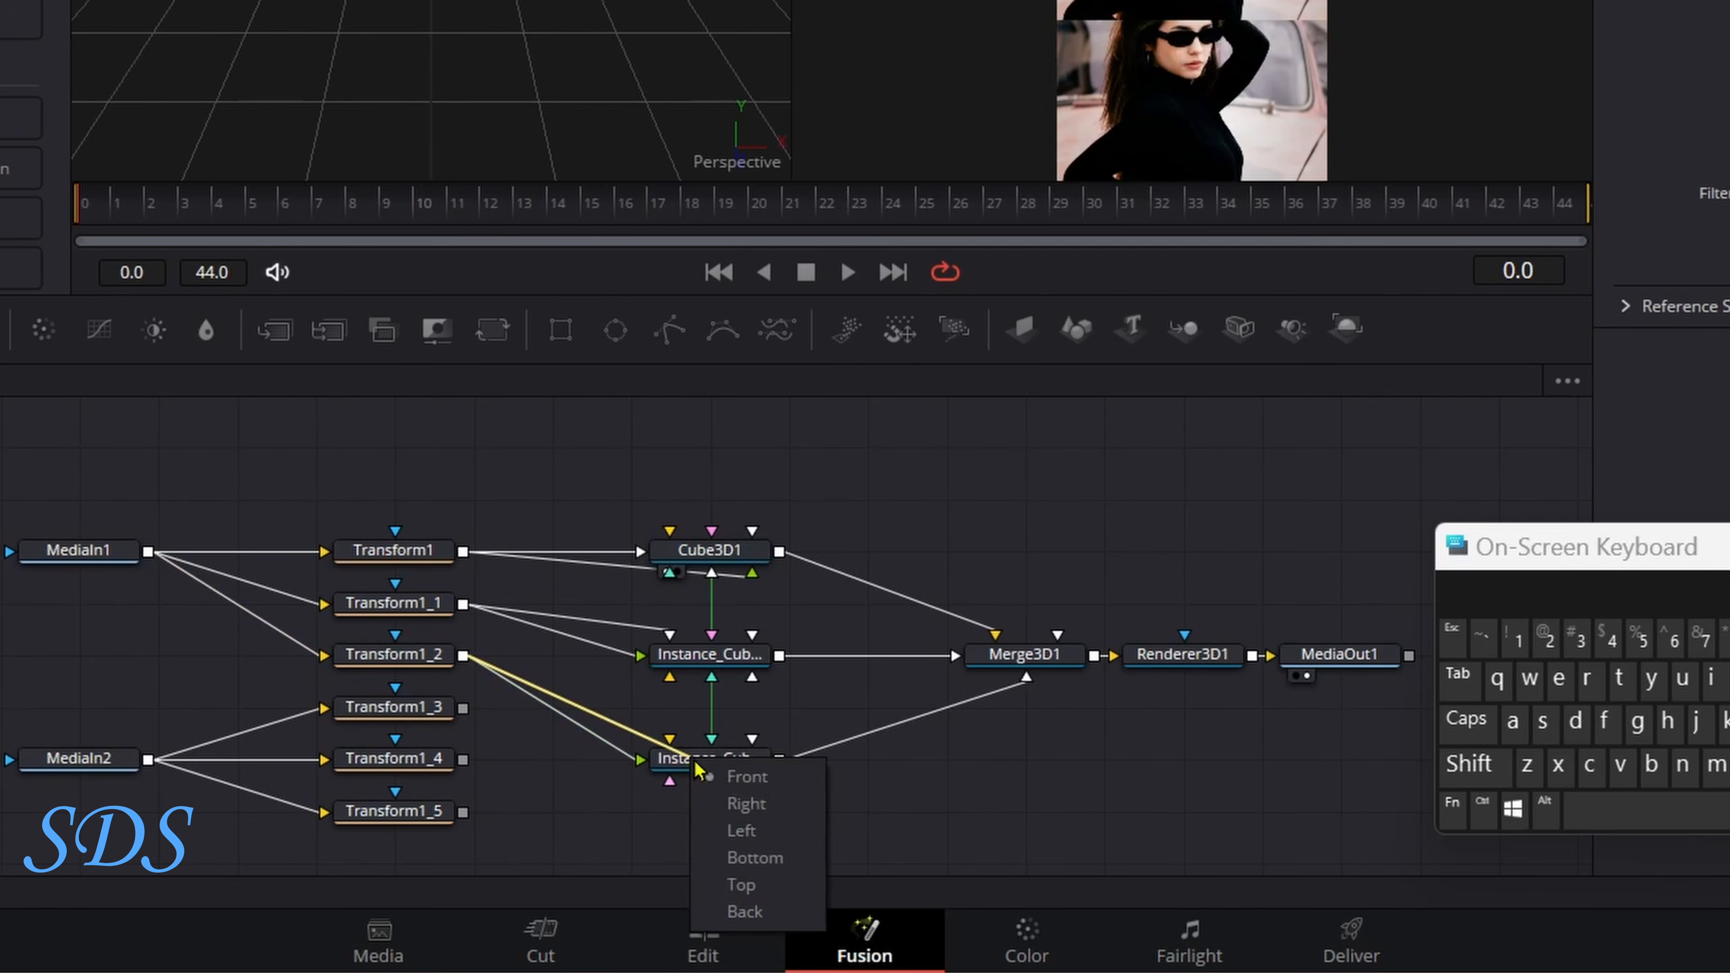
click(750, 884)
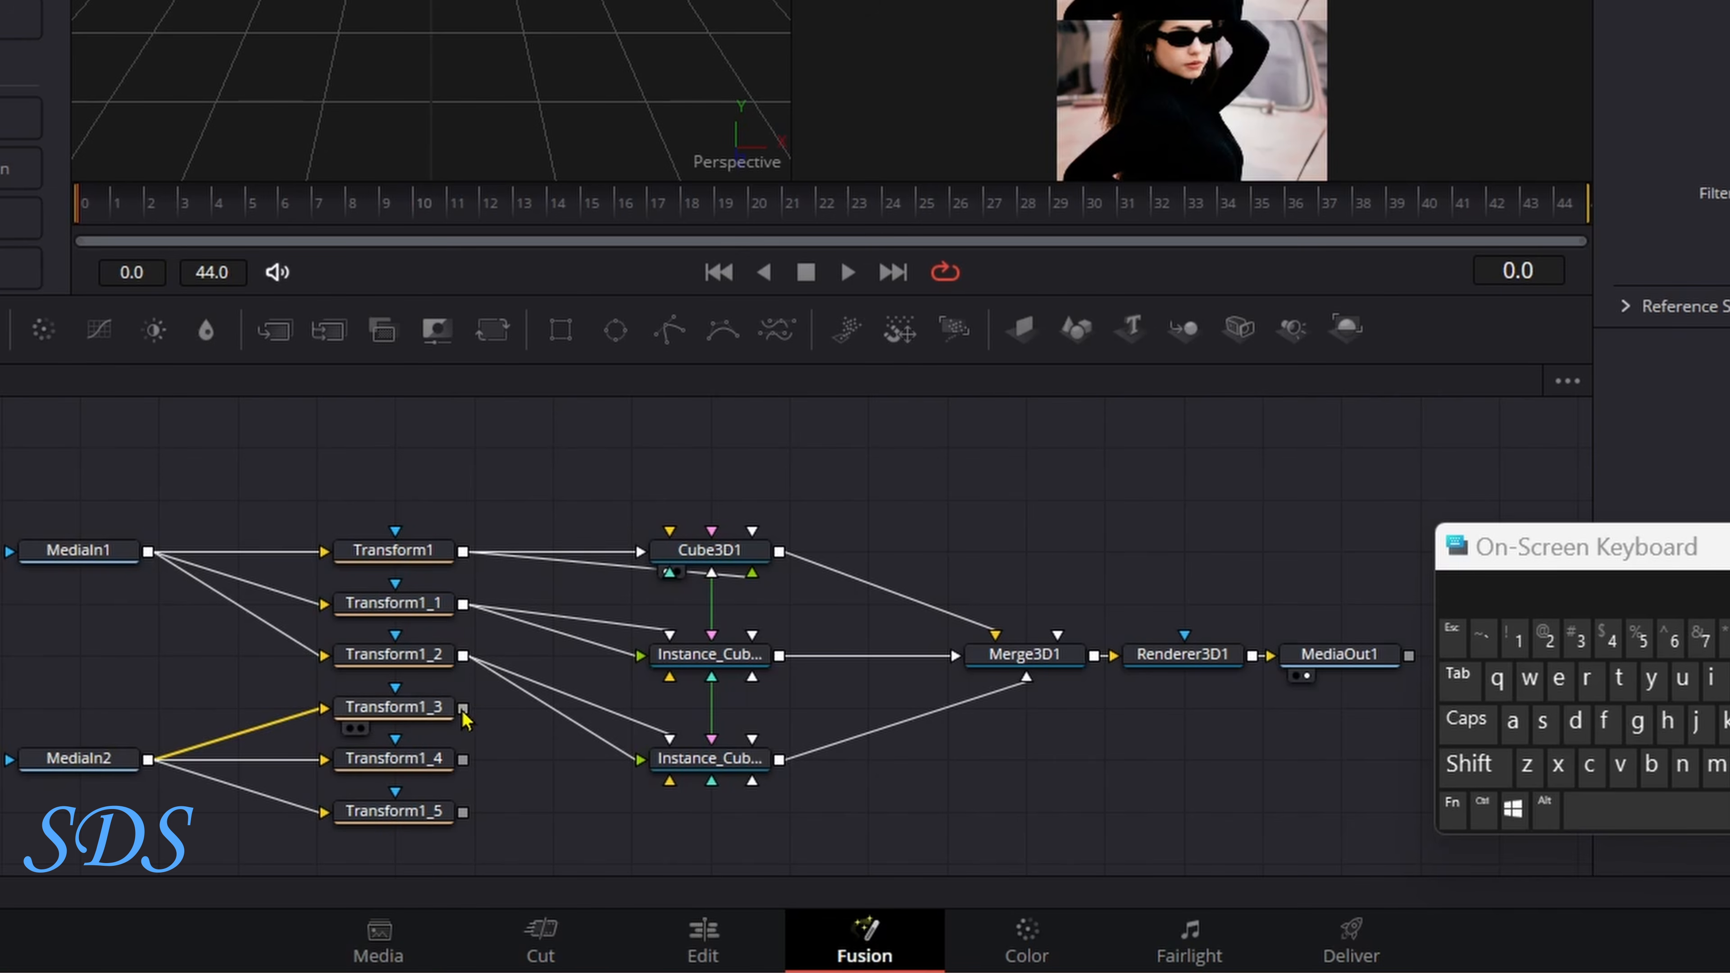
Connect Transform1_3's output to the Right and Left face inputs of Cube3D1.
drag(463, 708, 708, 557)
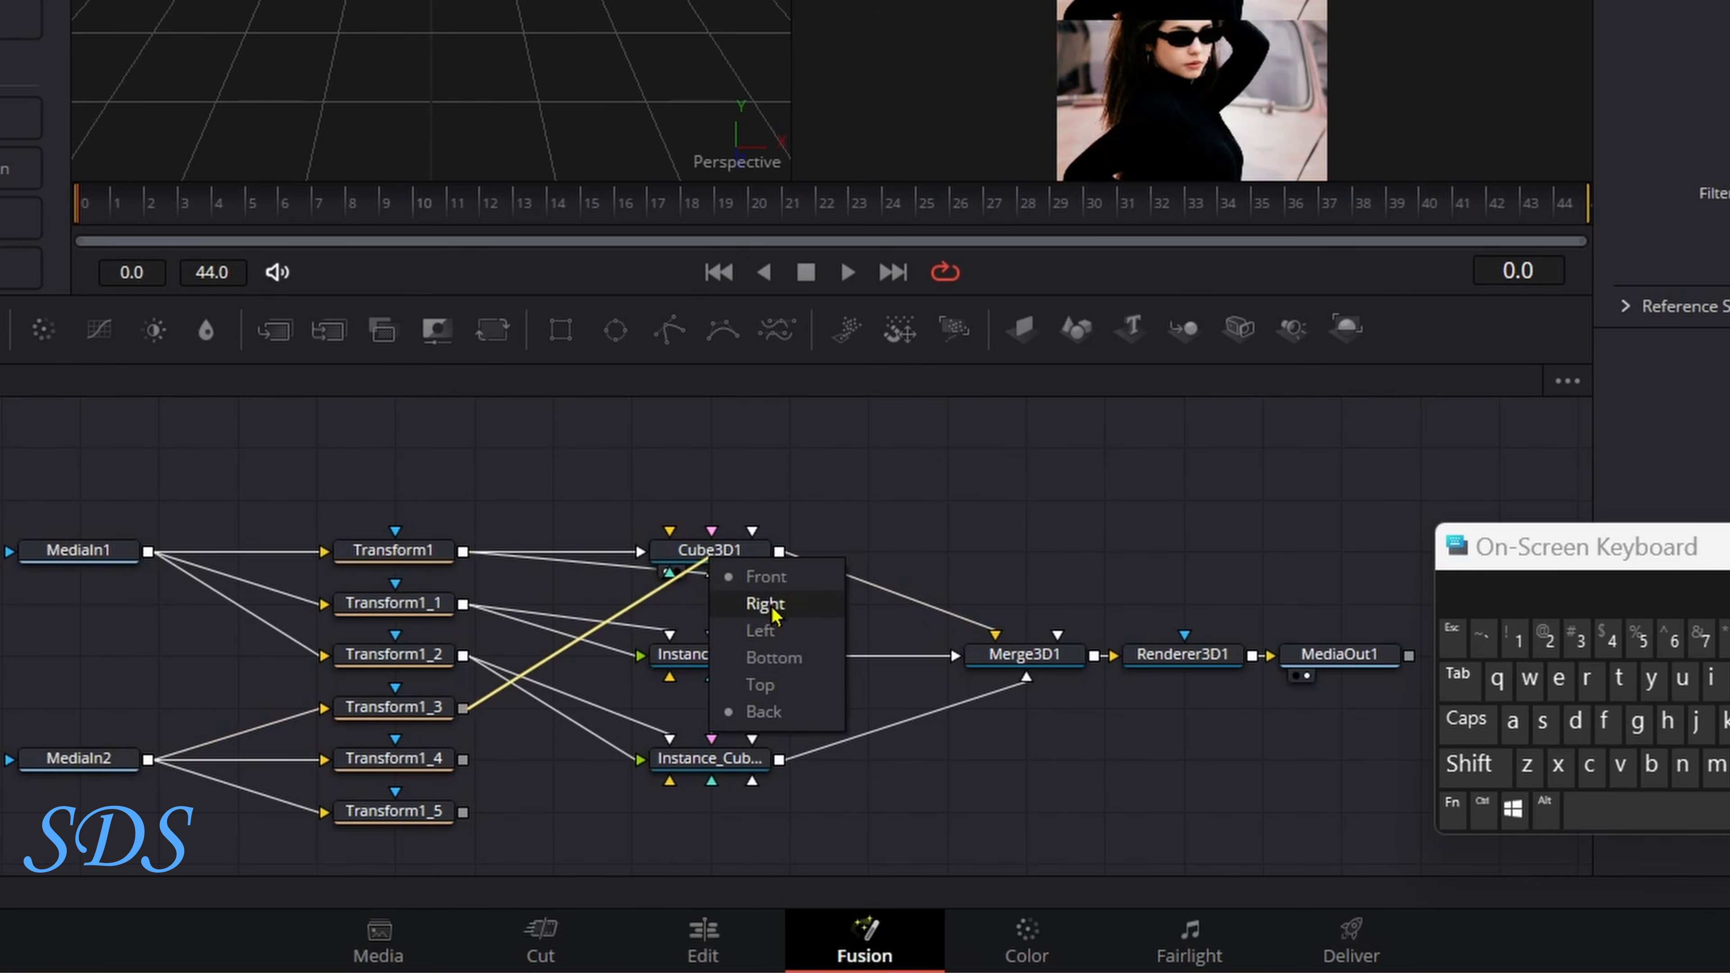
click(749, 608)
drag(501, 706, 724, 550)
click(759, 592)
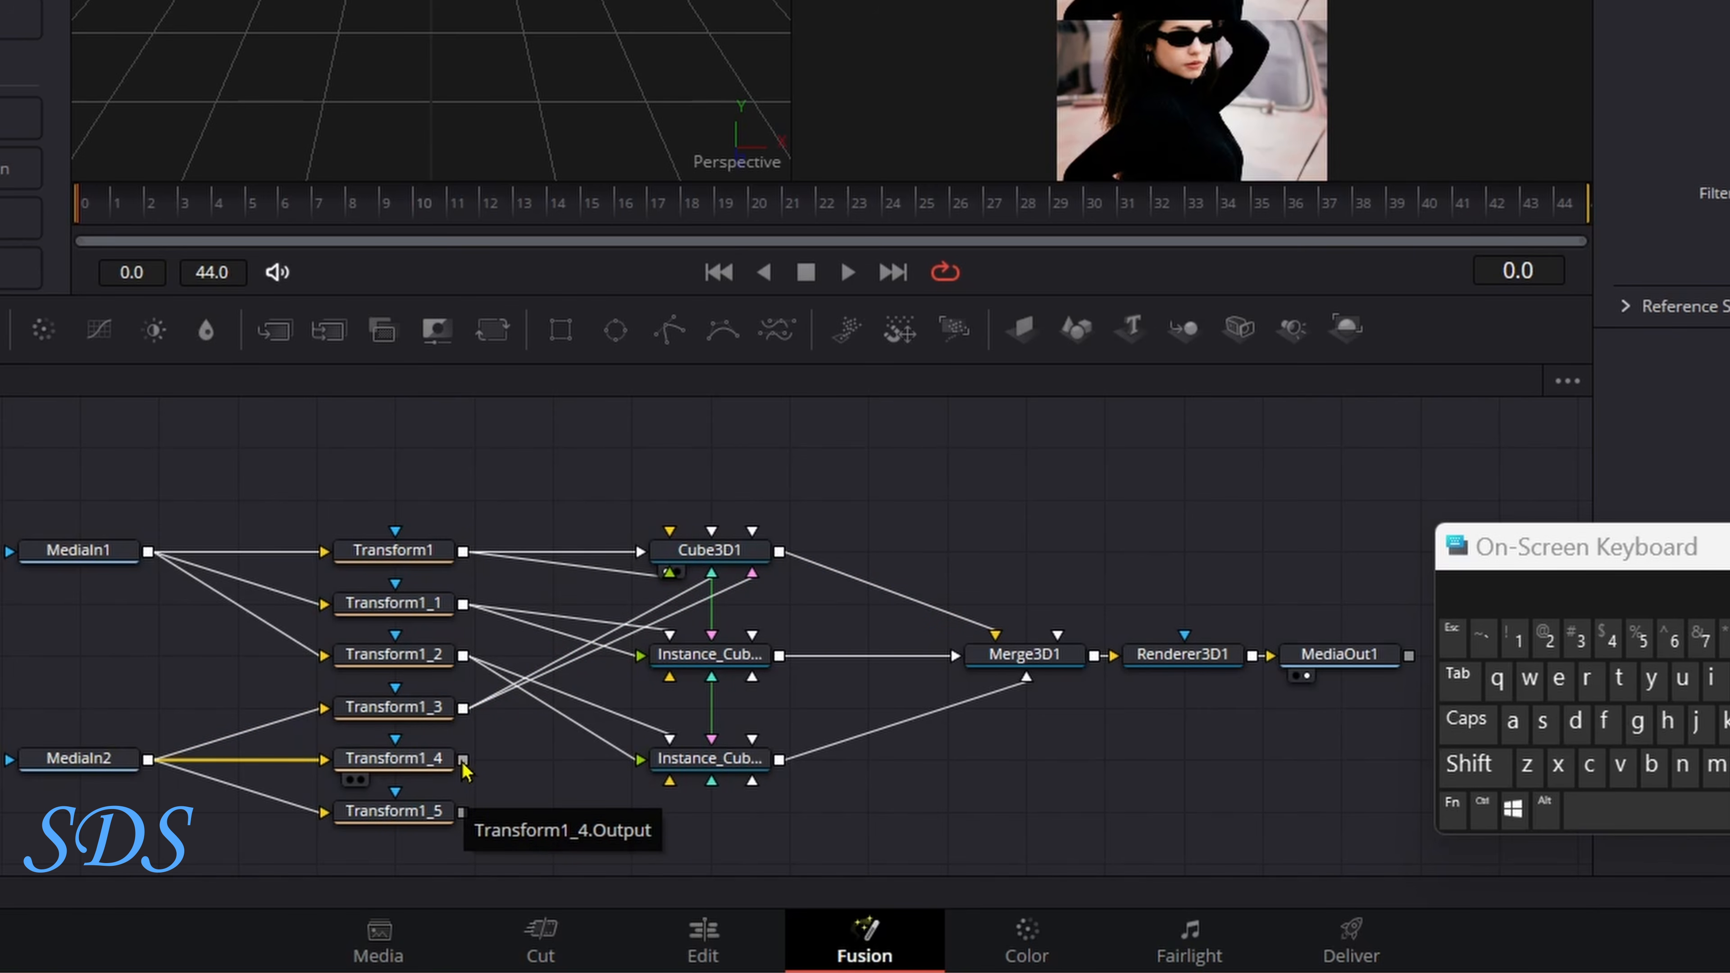
Connect Transform1_4's output to the Right and Left face inputs of the middle cube, Instance_Cube3D1.
drag(463, 767, 676, 657)
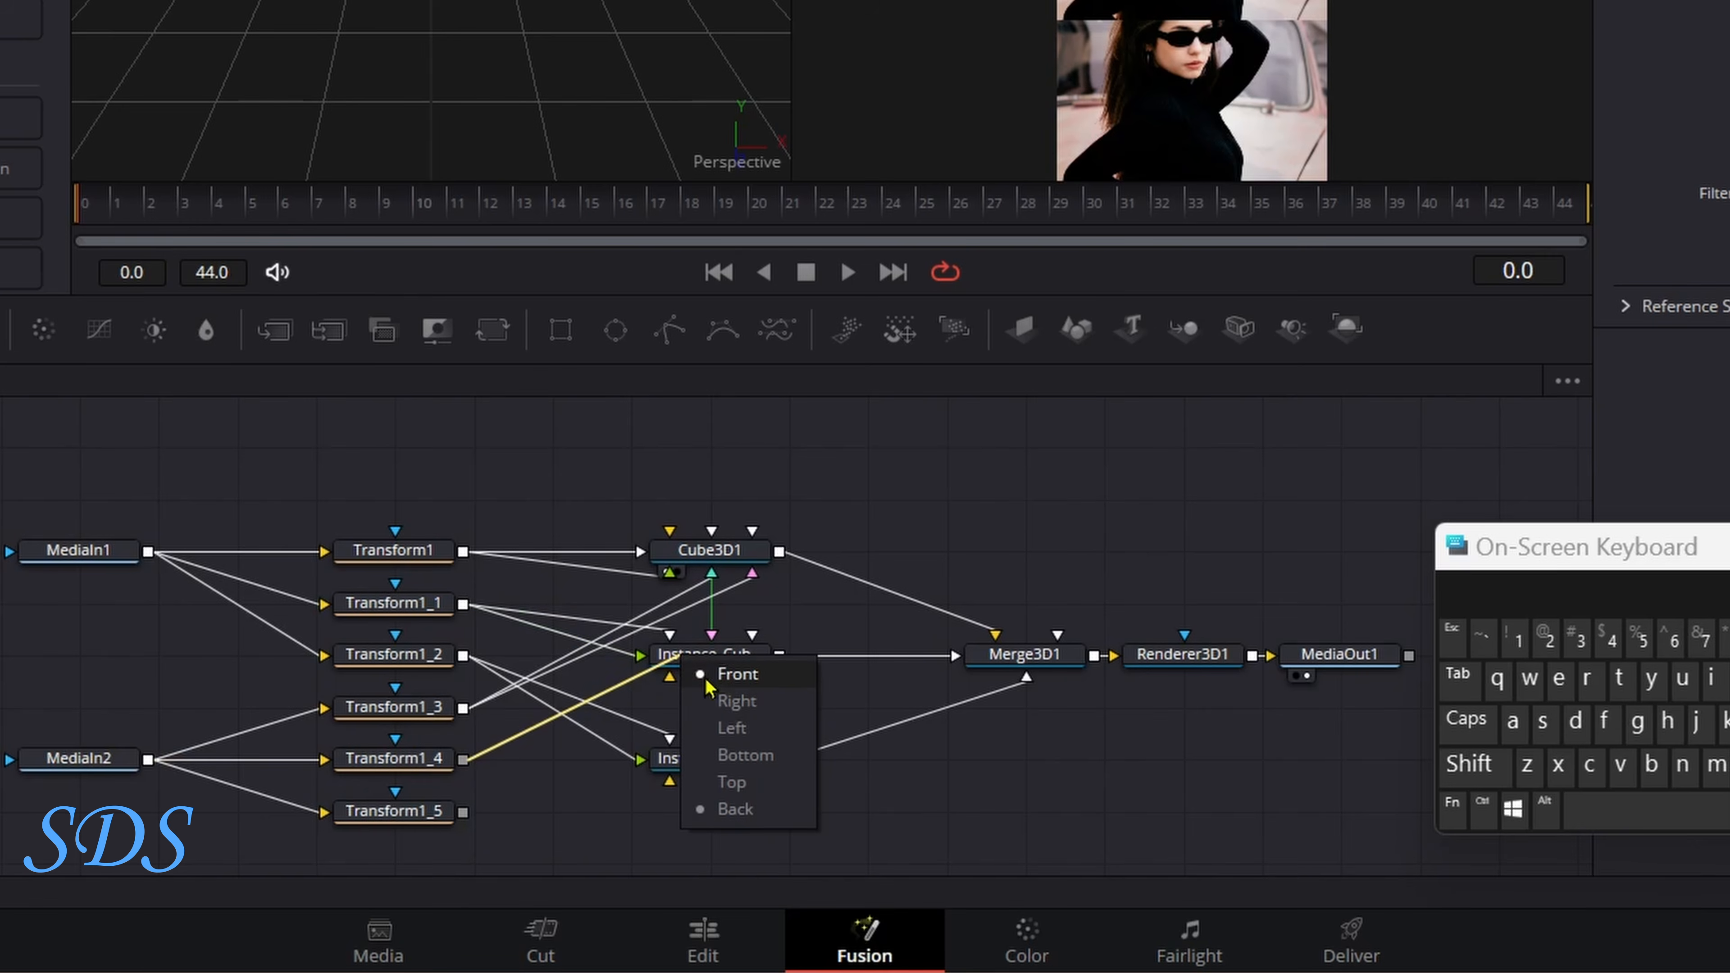
click(737, 701)
drag(463, 759, 677, 656)
click(737, 726)
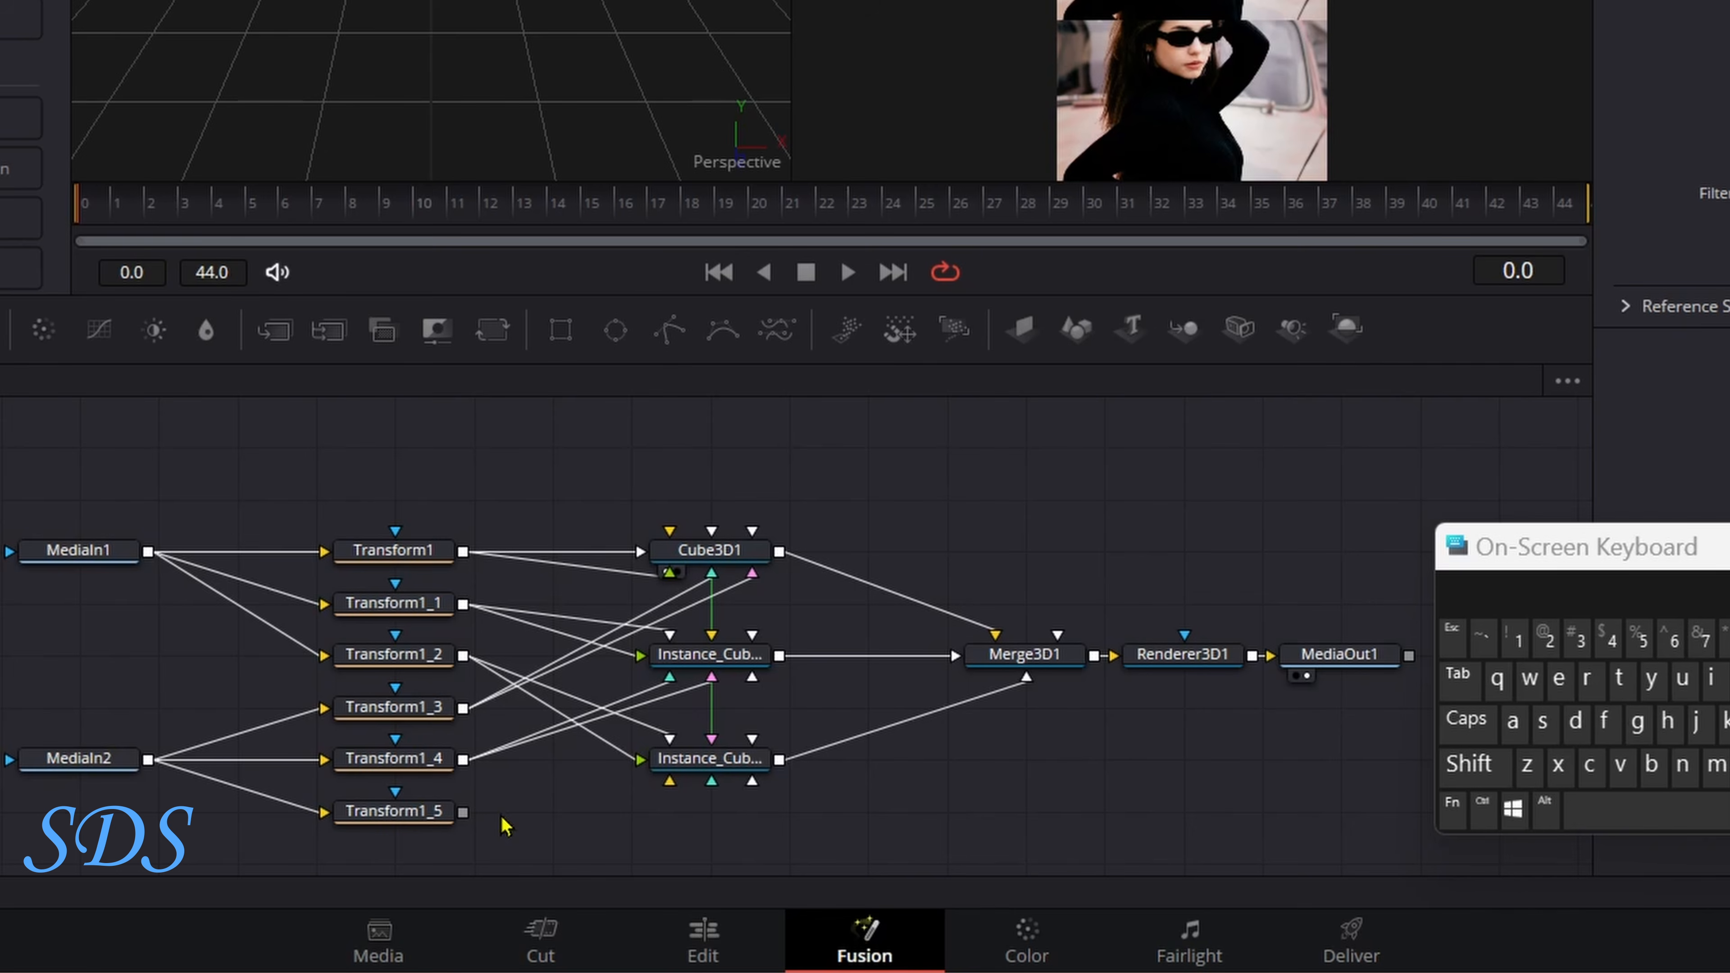
Connect Transform1_5's output to the Right and Left face inputs of the lowest cube, Instance_Cube3D1_1.
drag(463, 812, 685, 766)
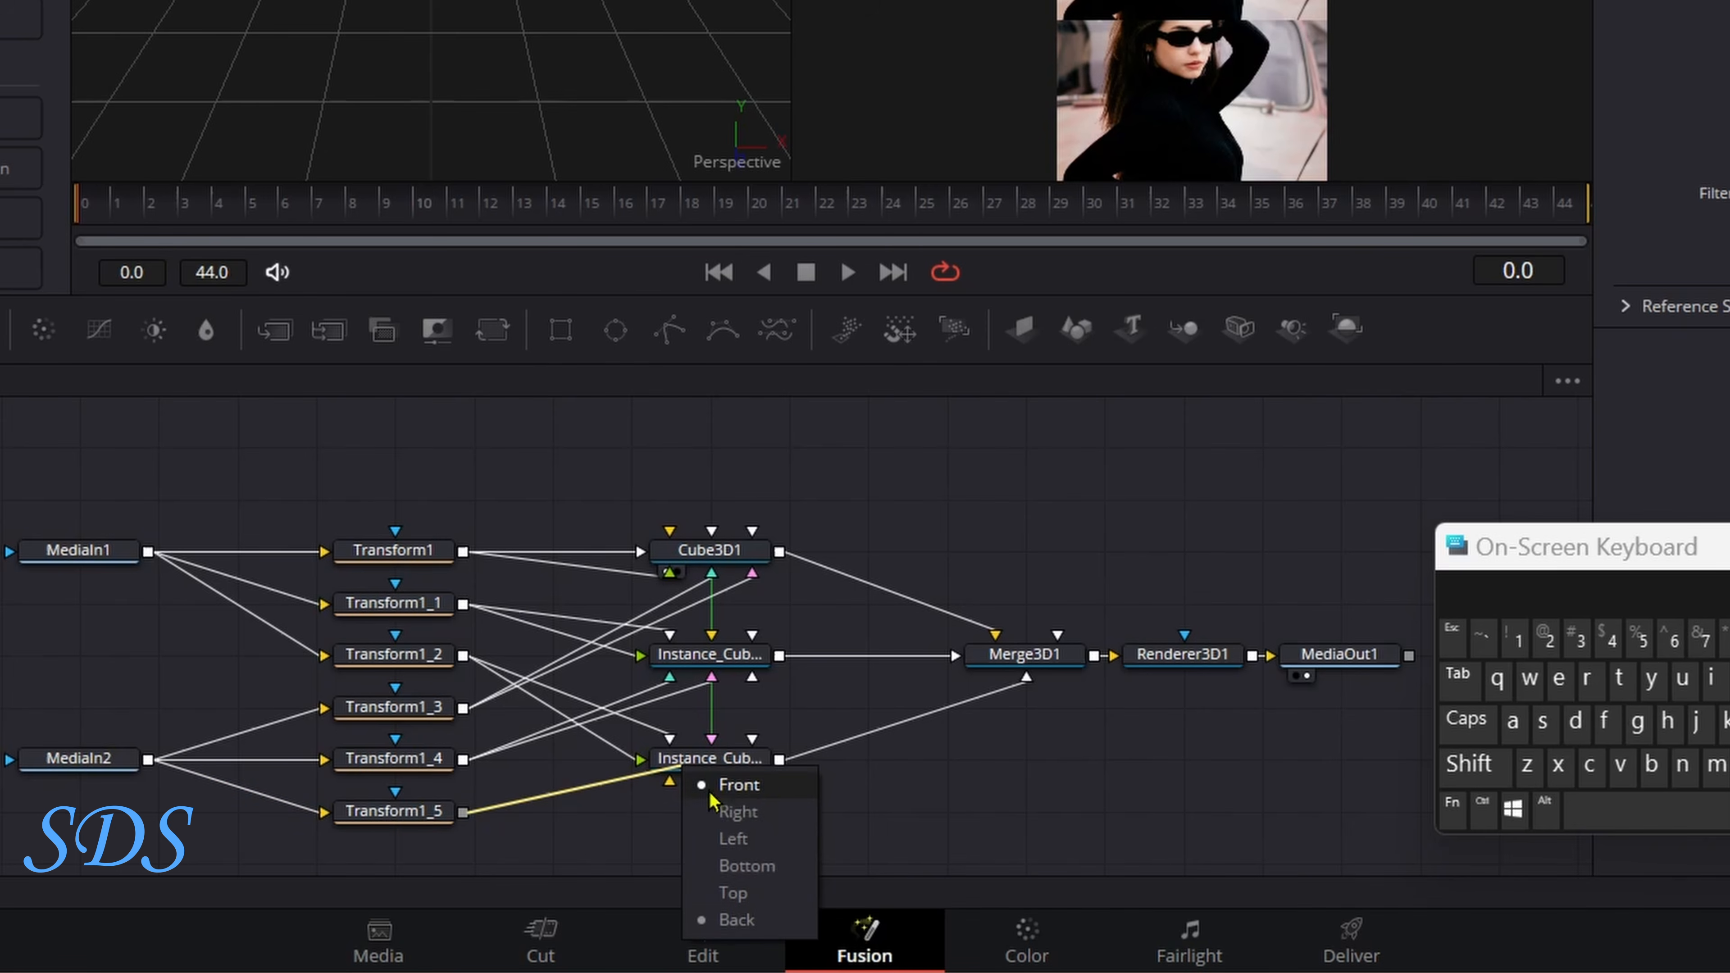
click(711, 811)
drag(463, 812, 676, 780)
click(752, 835)
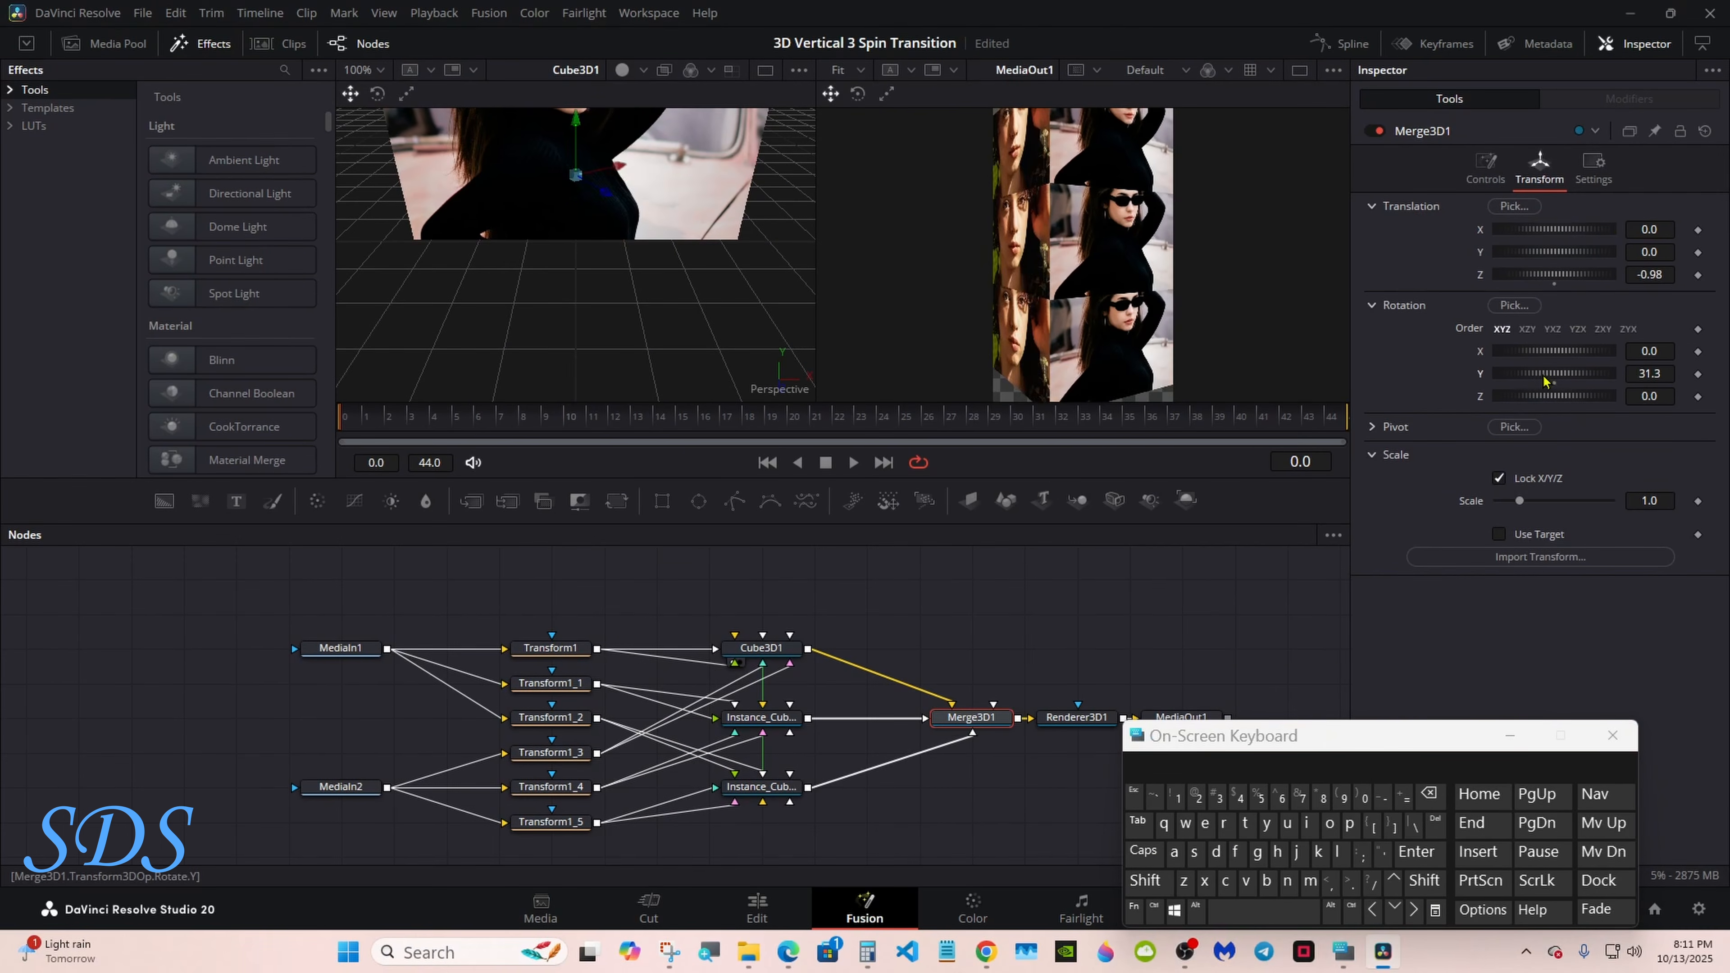
Spin Merge3D1 about Y to check the textured faces, reset its Y rotation to 0, and inspect the three cube nodes.
drag(1545, 380, 1558, 383)
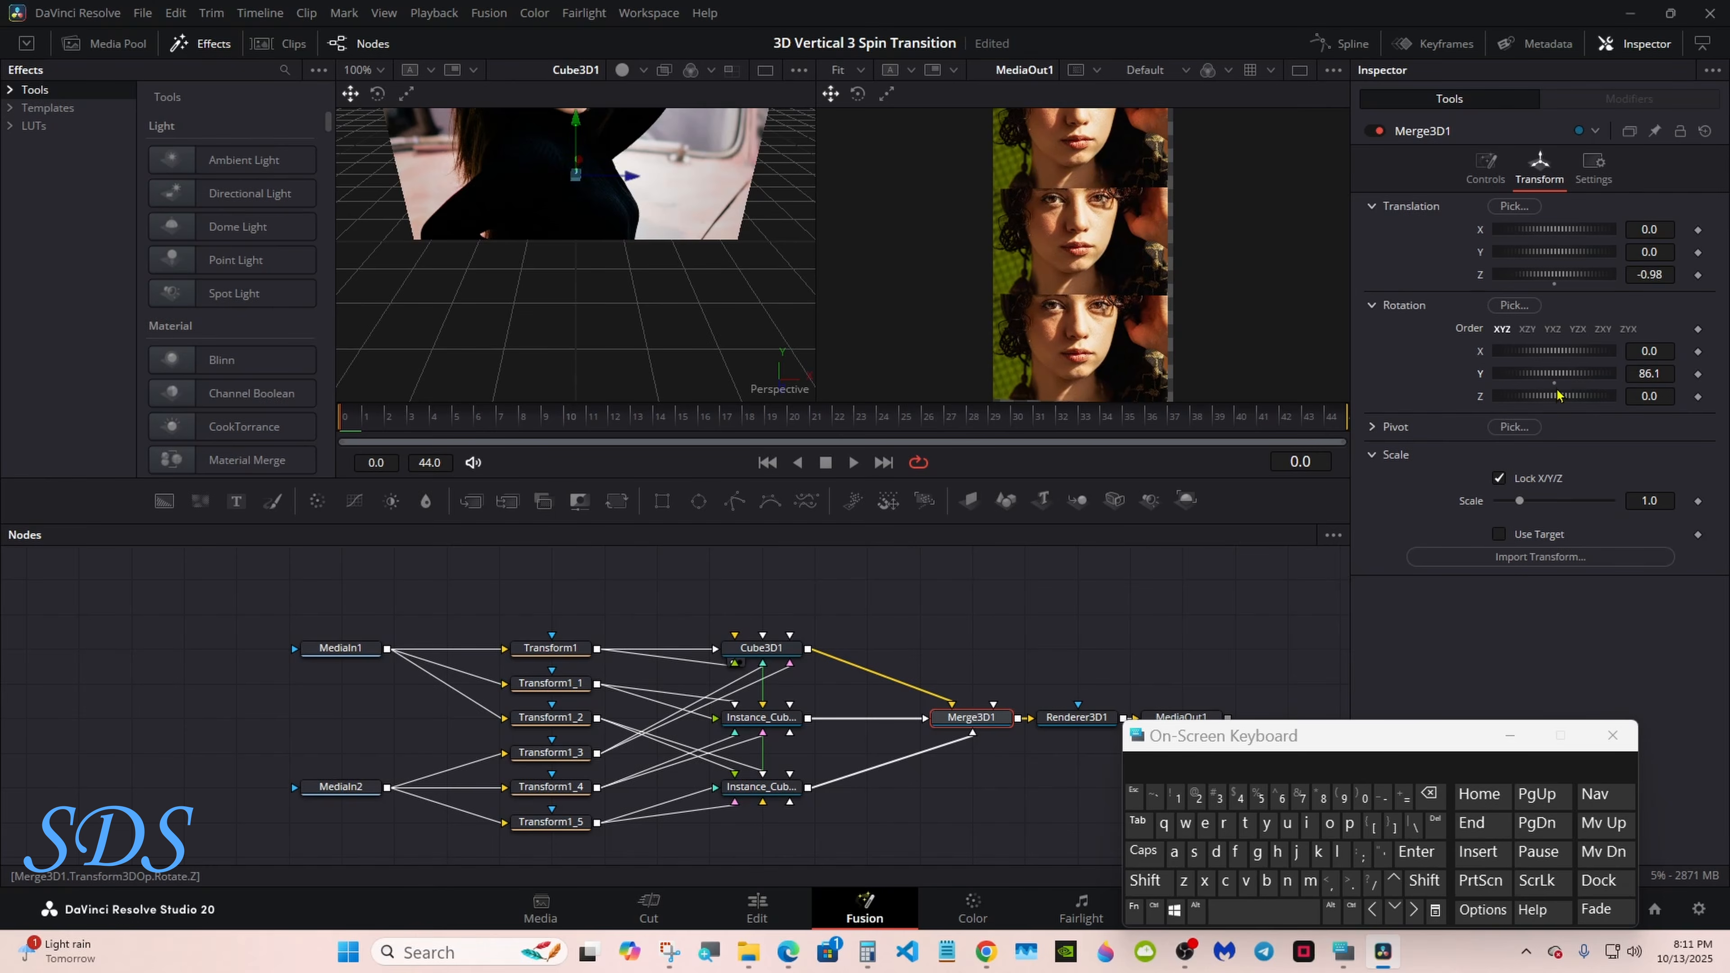
click(1554, 384)
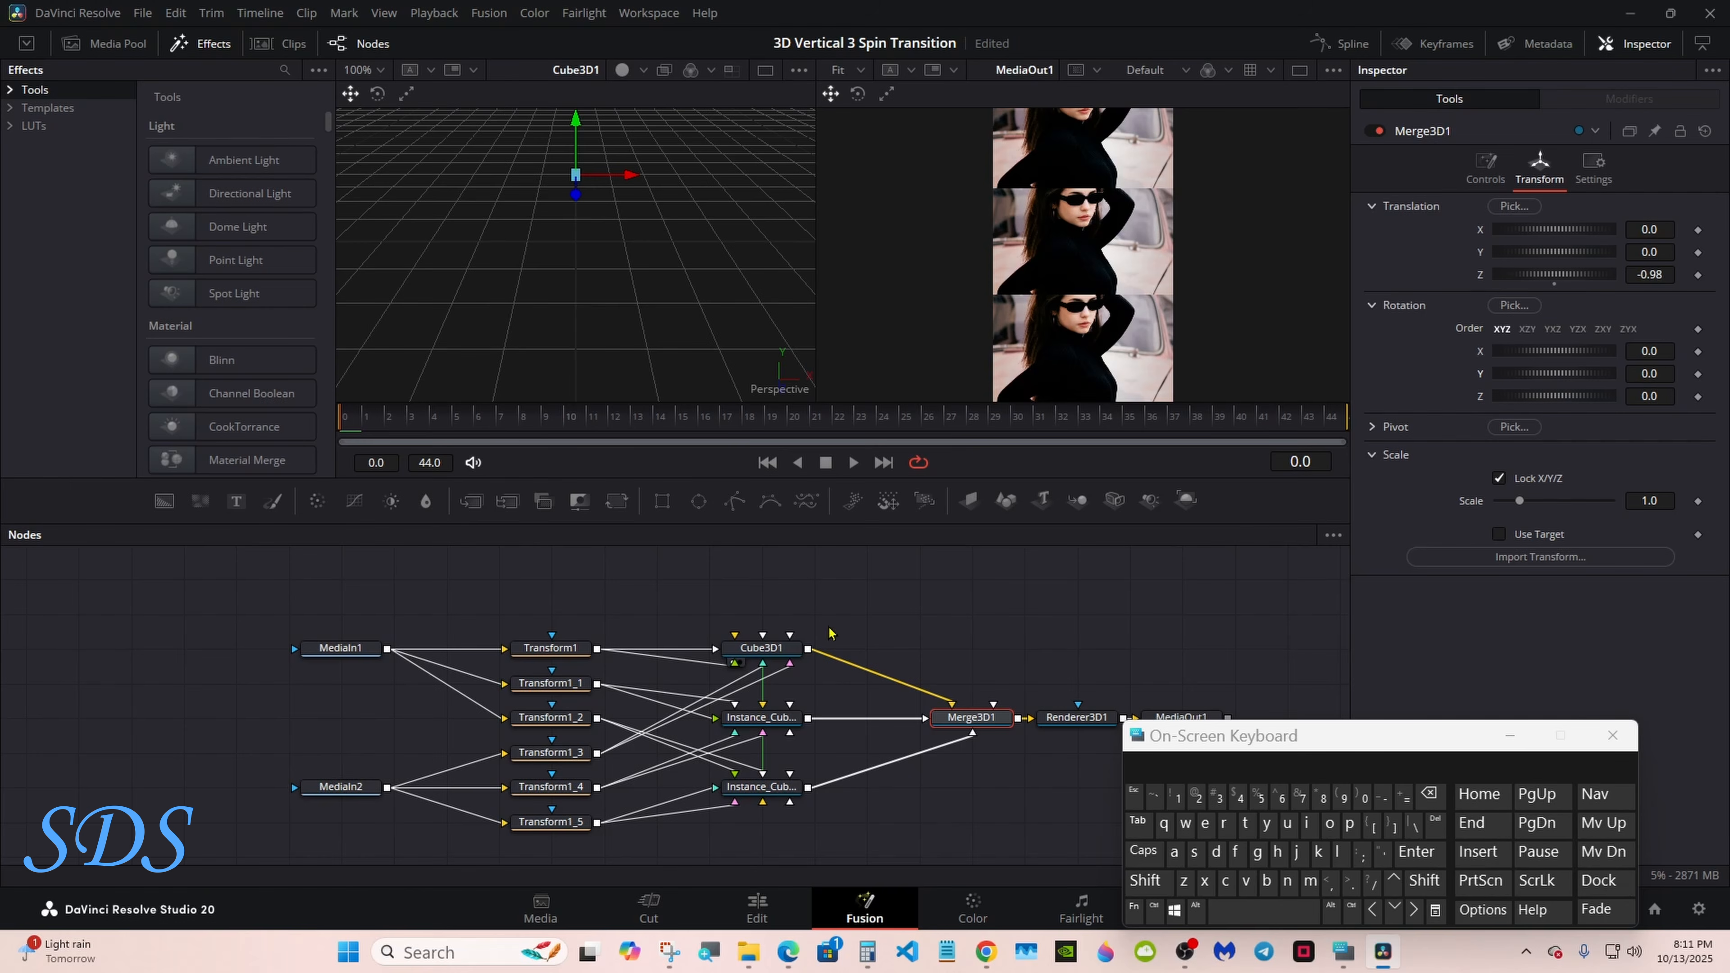
click(756, 723)
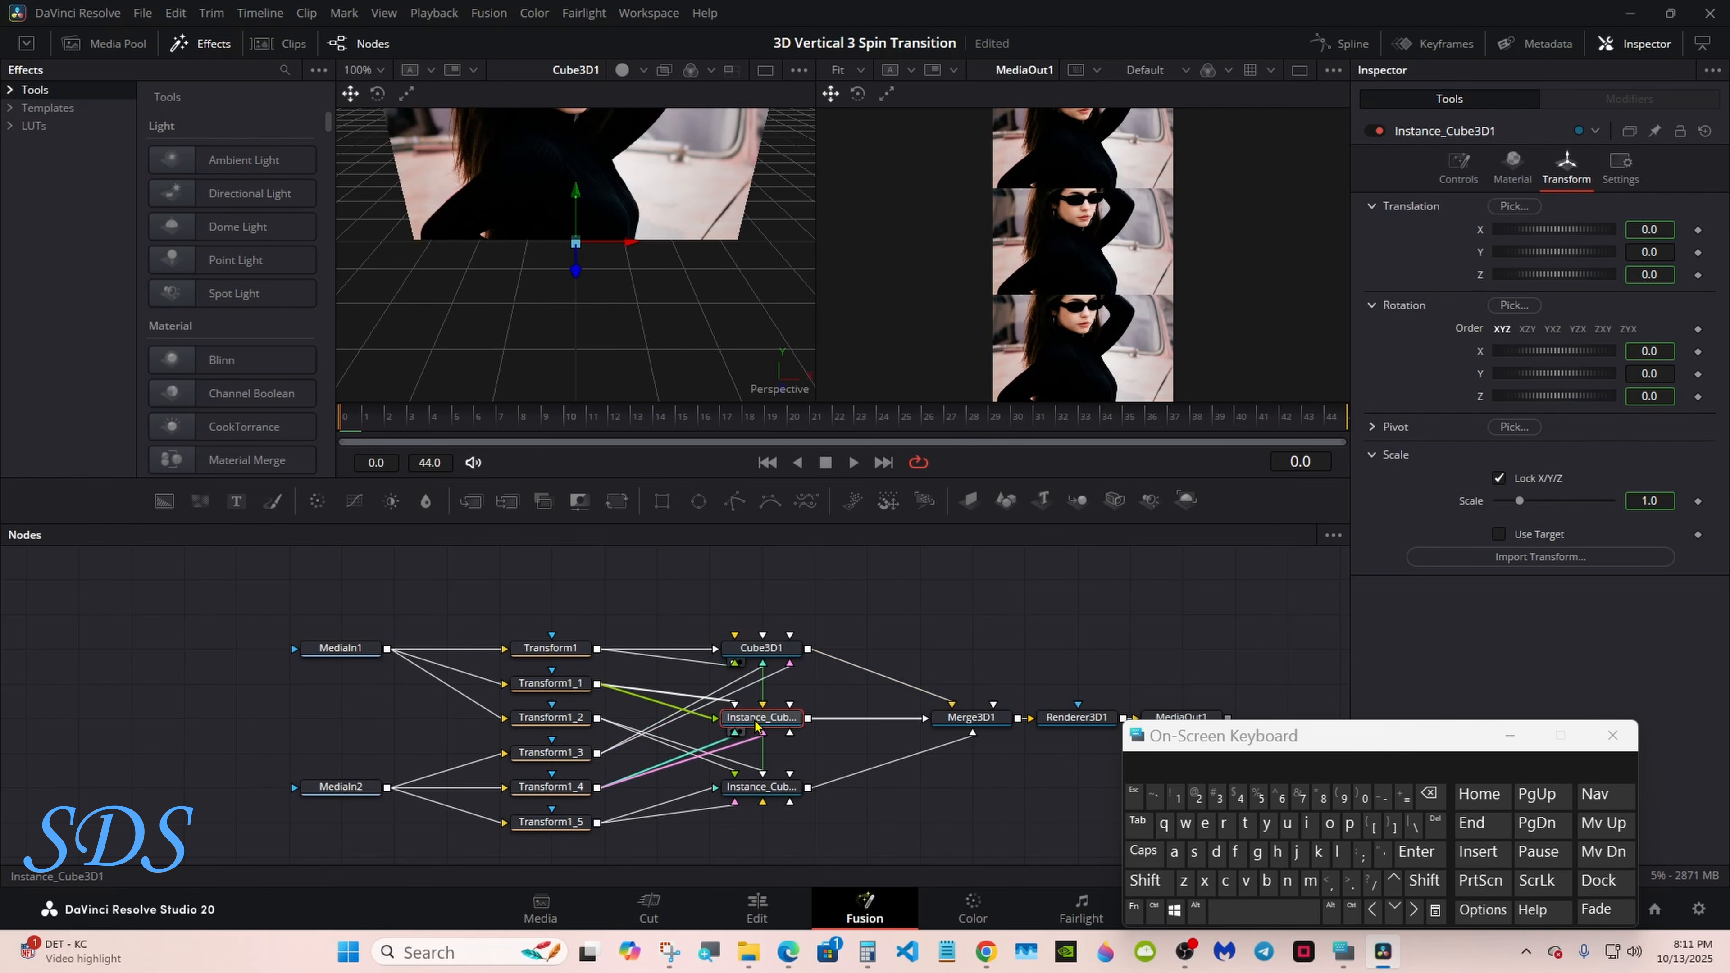
click(758, 794)
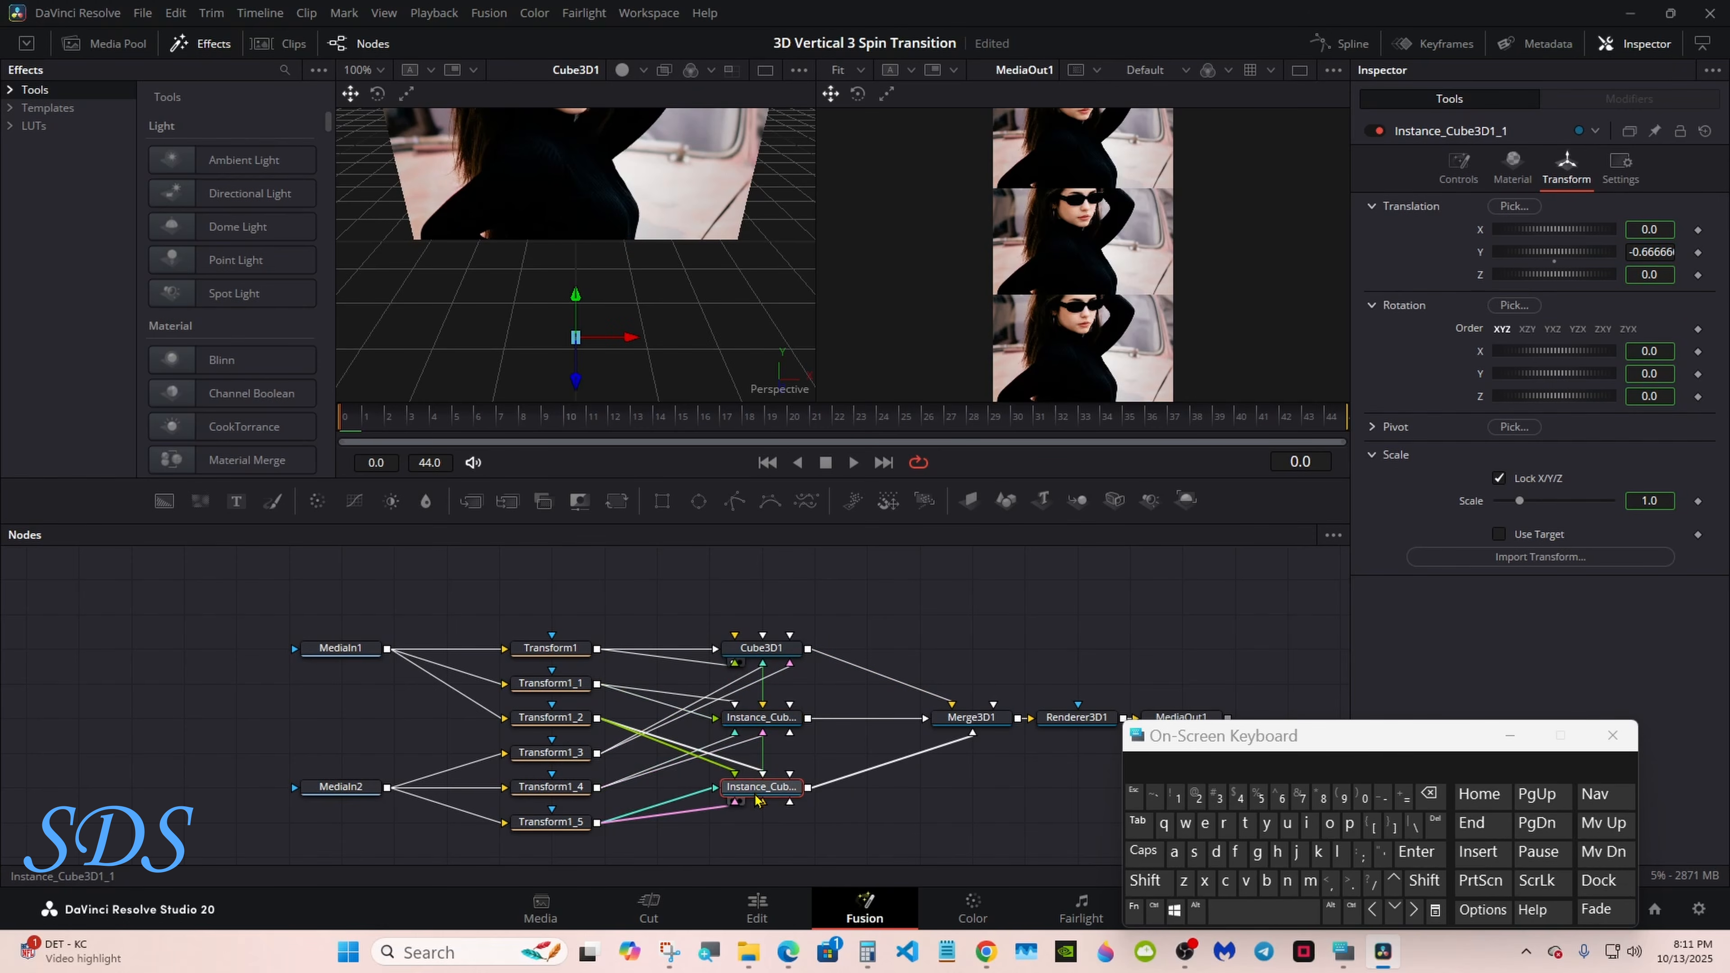
click(759, 650)
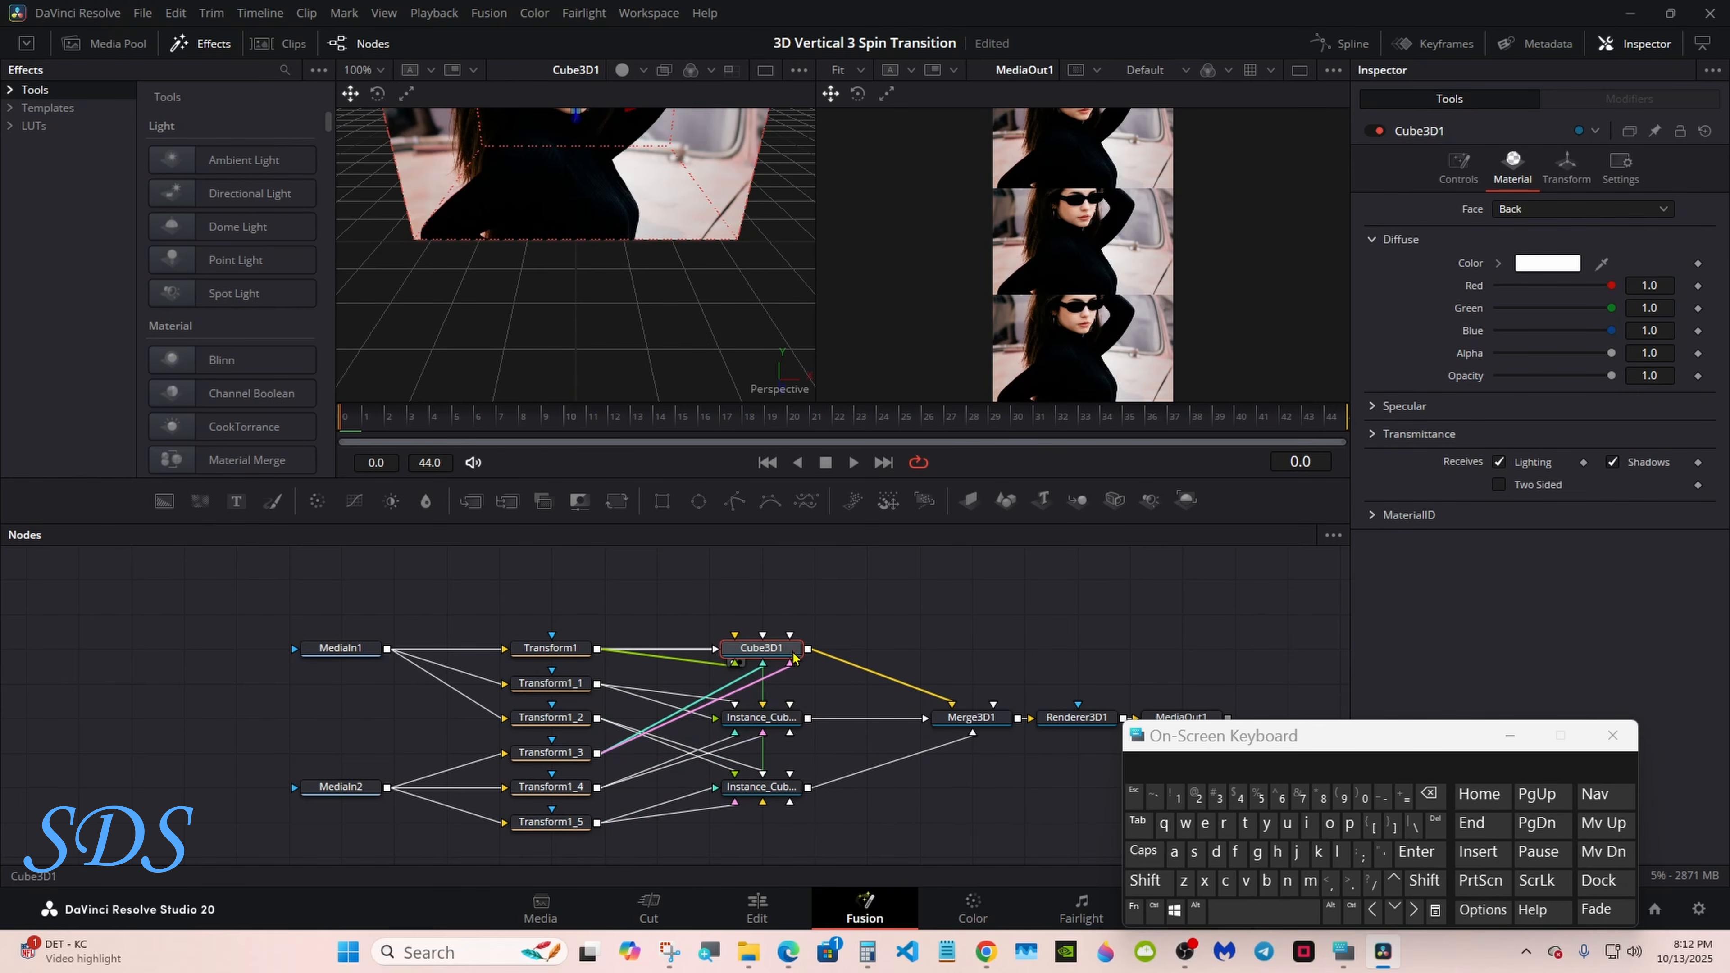
Set Transform1's Center Y to -0.5 to shift the image on the top cube.
click(571, 653)
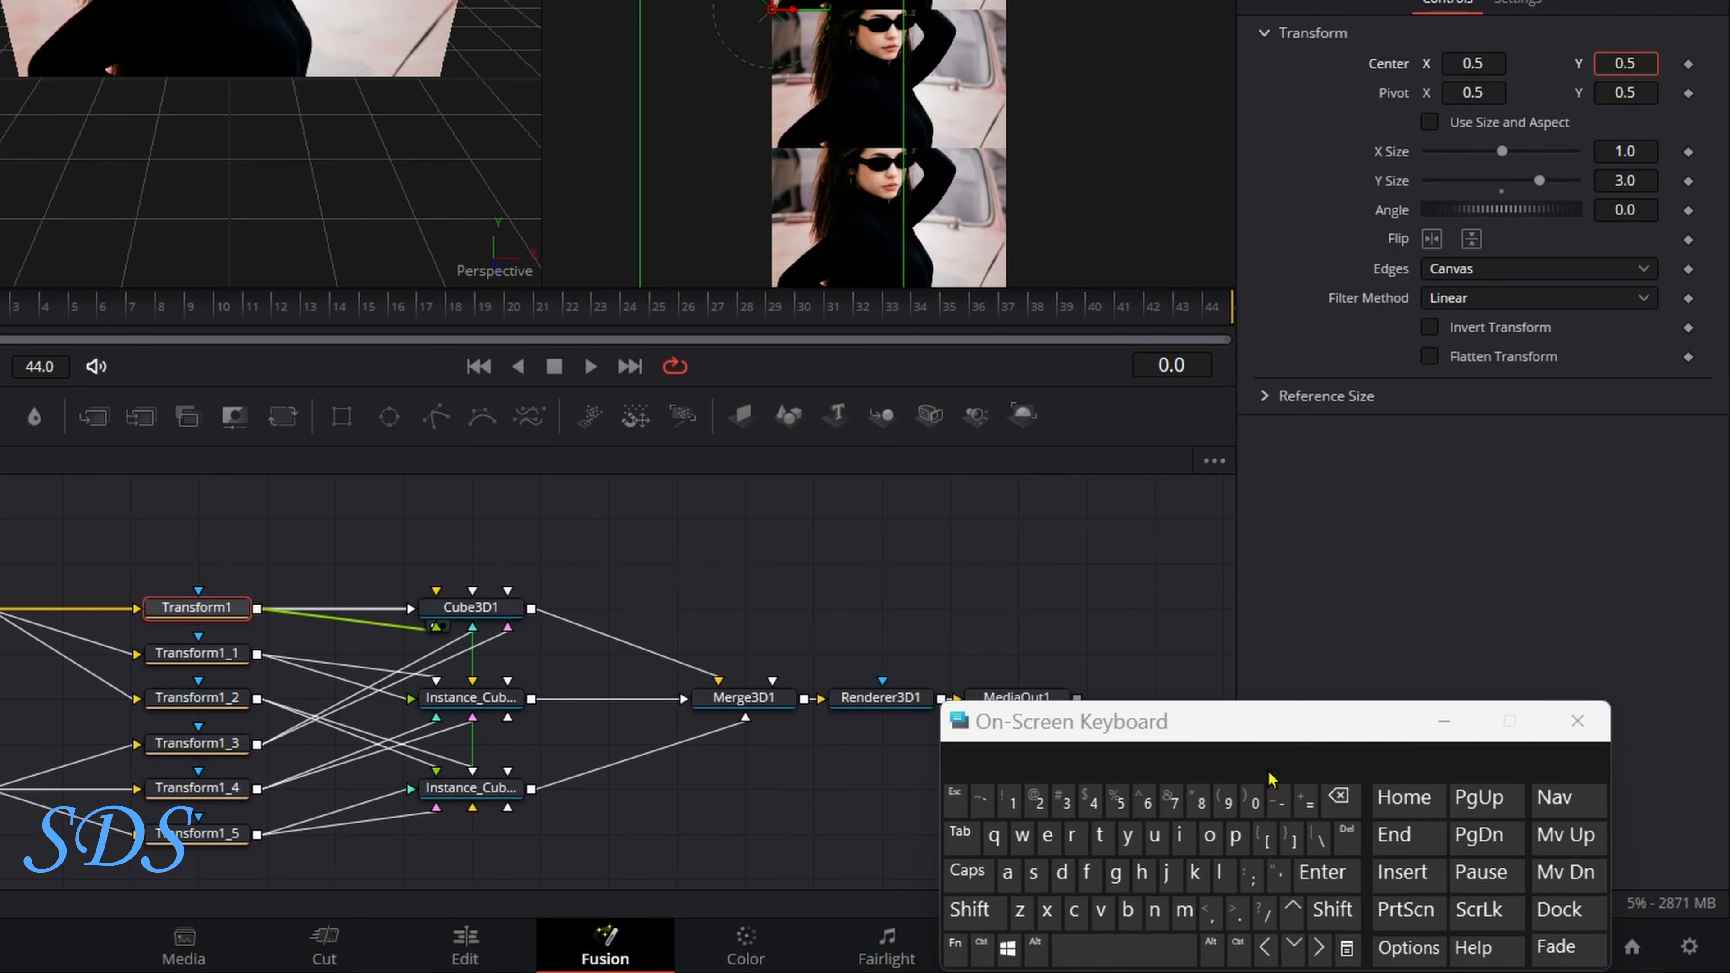
click(1278, 800)
click(1322, 871)
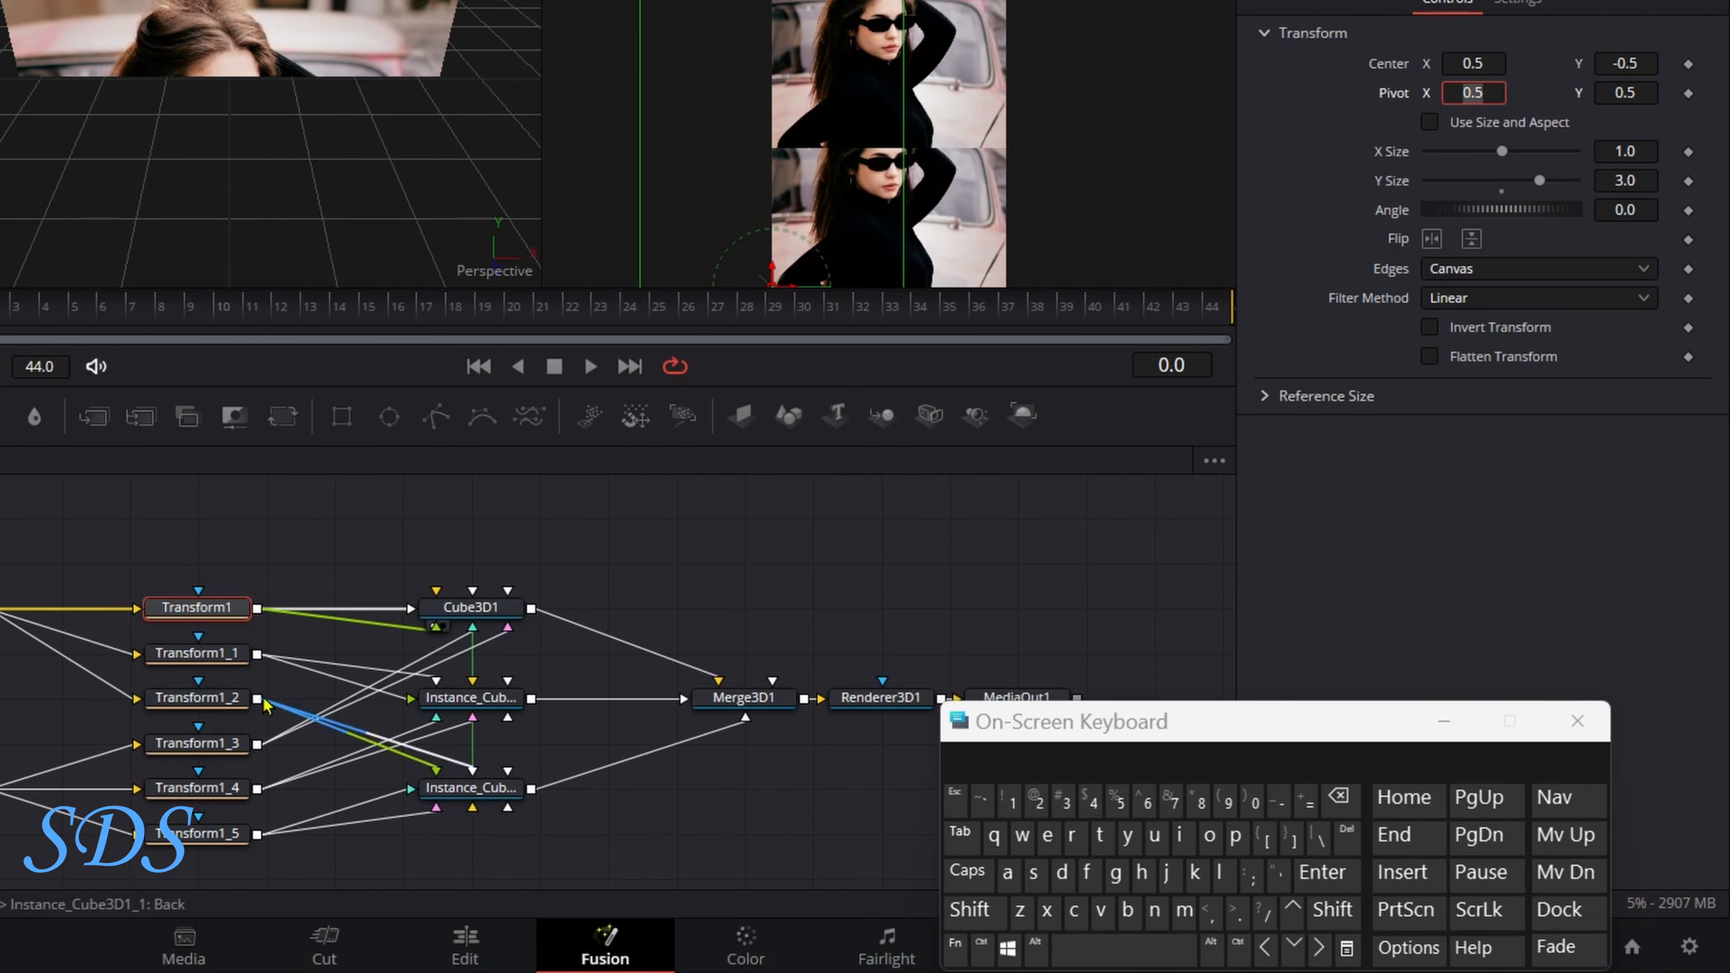
Set Transform1_2's Center Y to 1.5 to shift the image on the lowest cube.
click(238, 702)
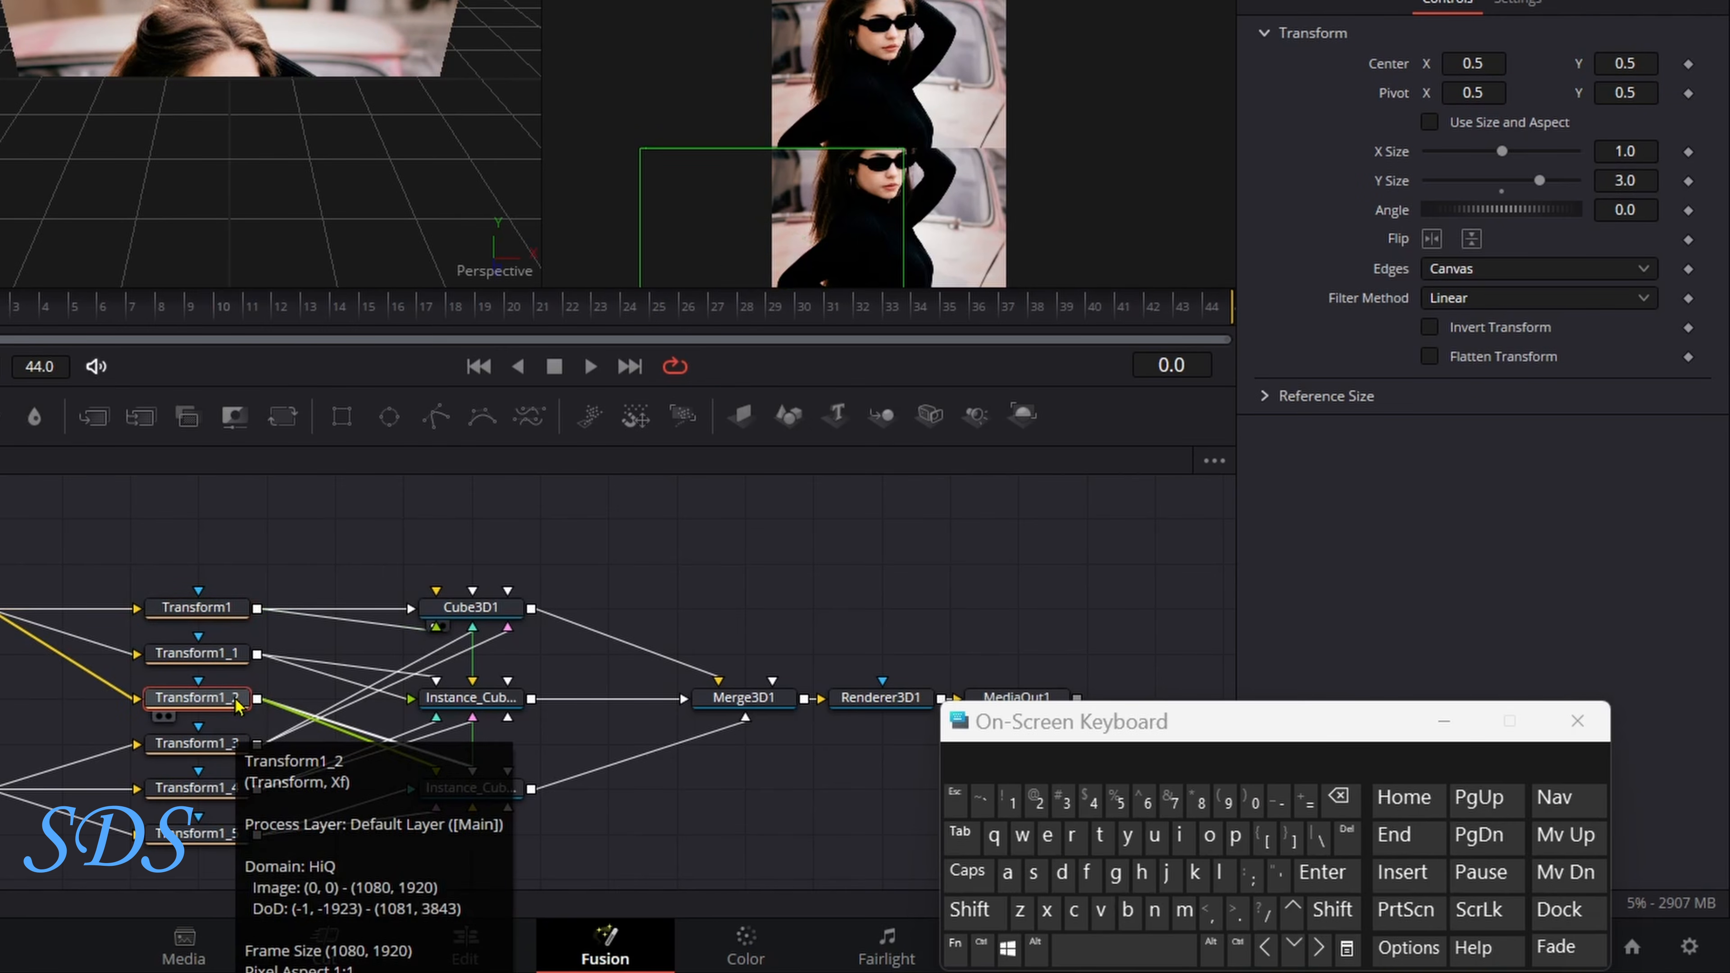
click(1634, 63)
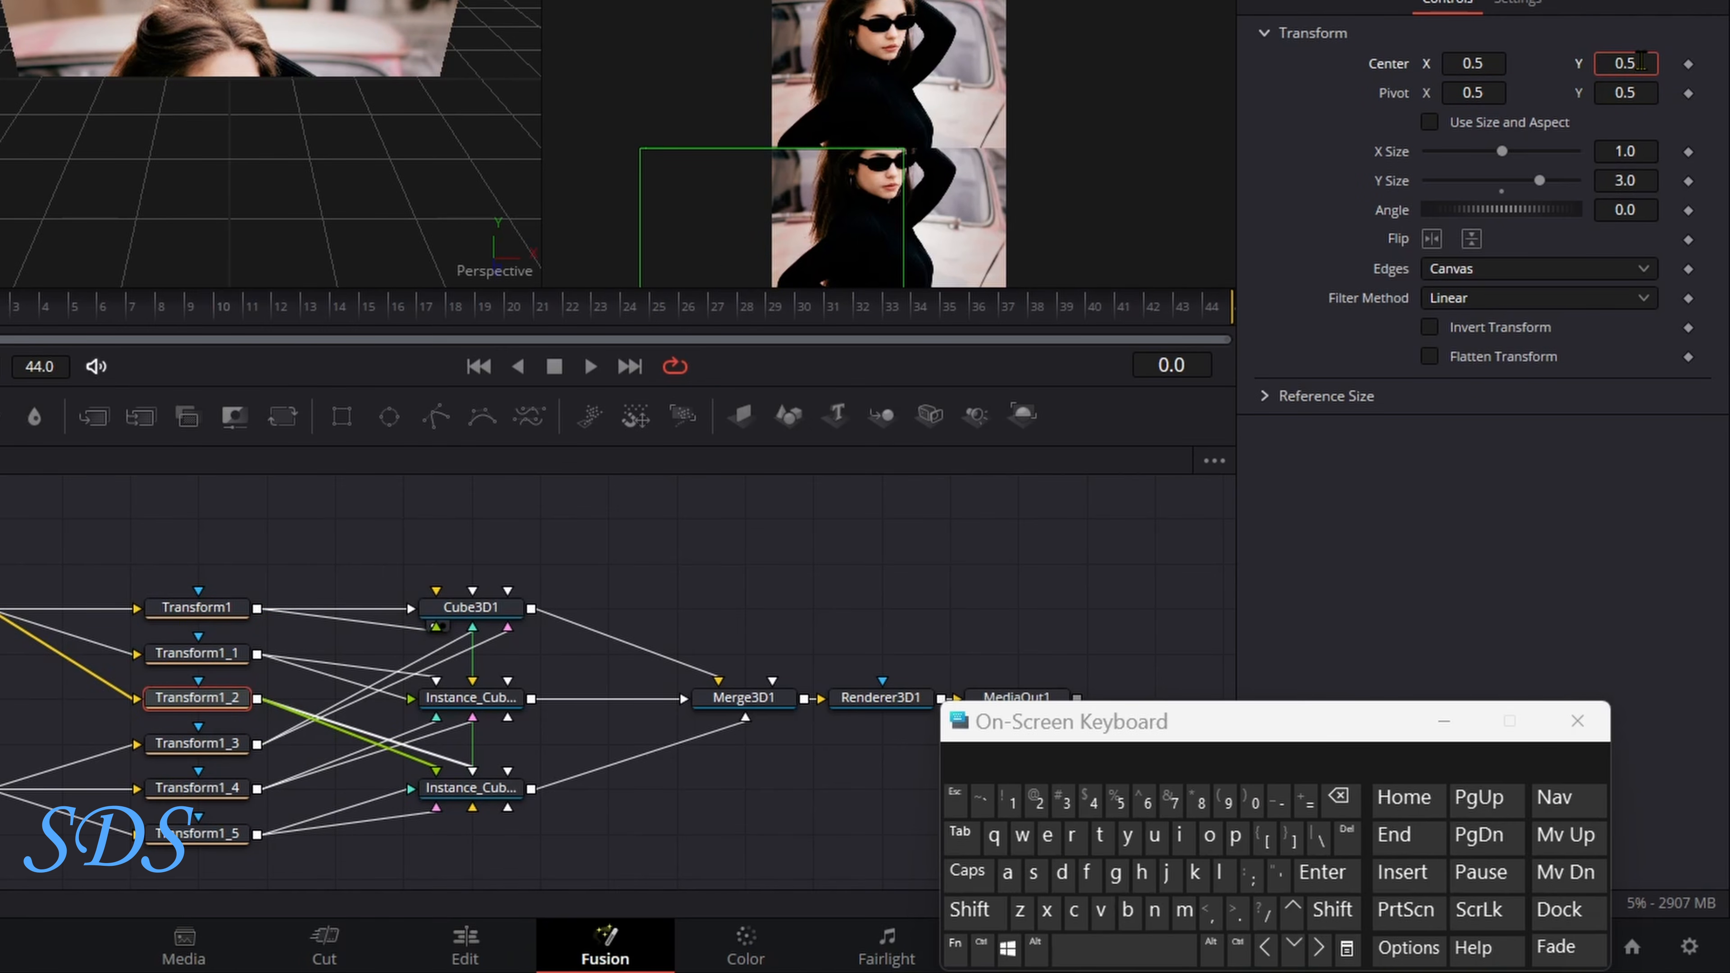
click(1338, 796)
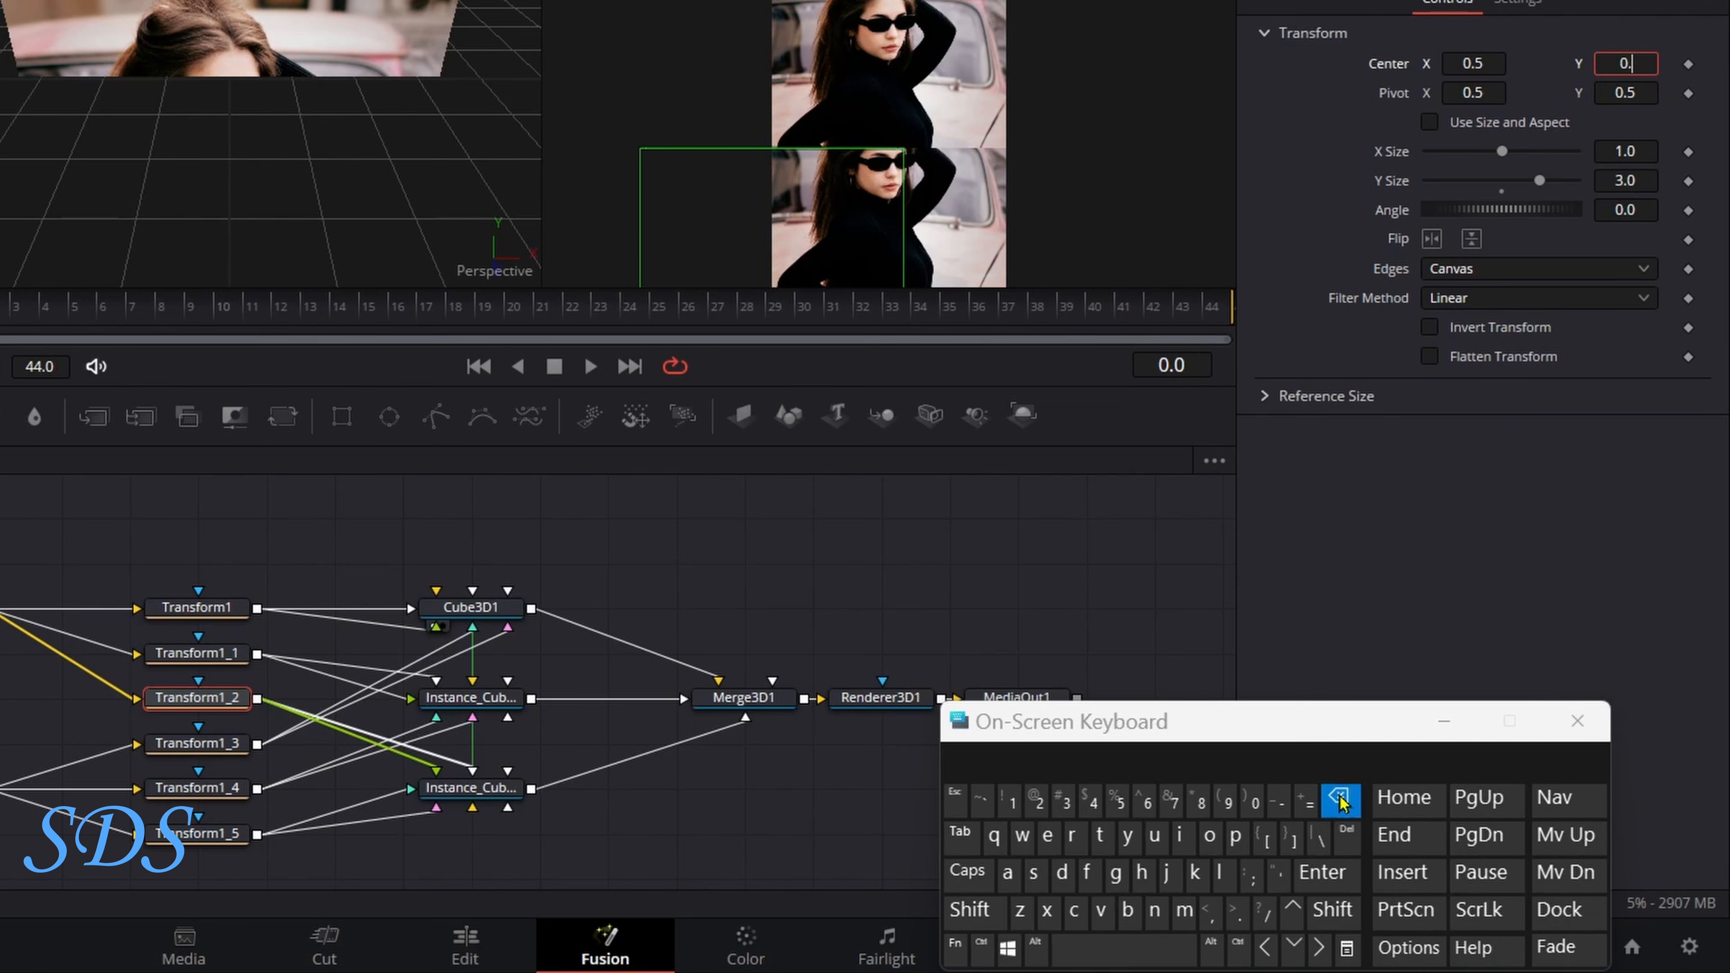
click(1011, 801)
click(1237, 916)
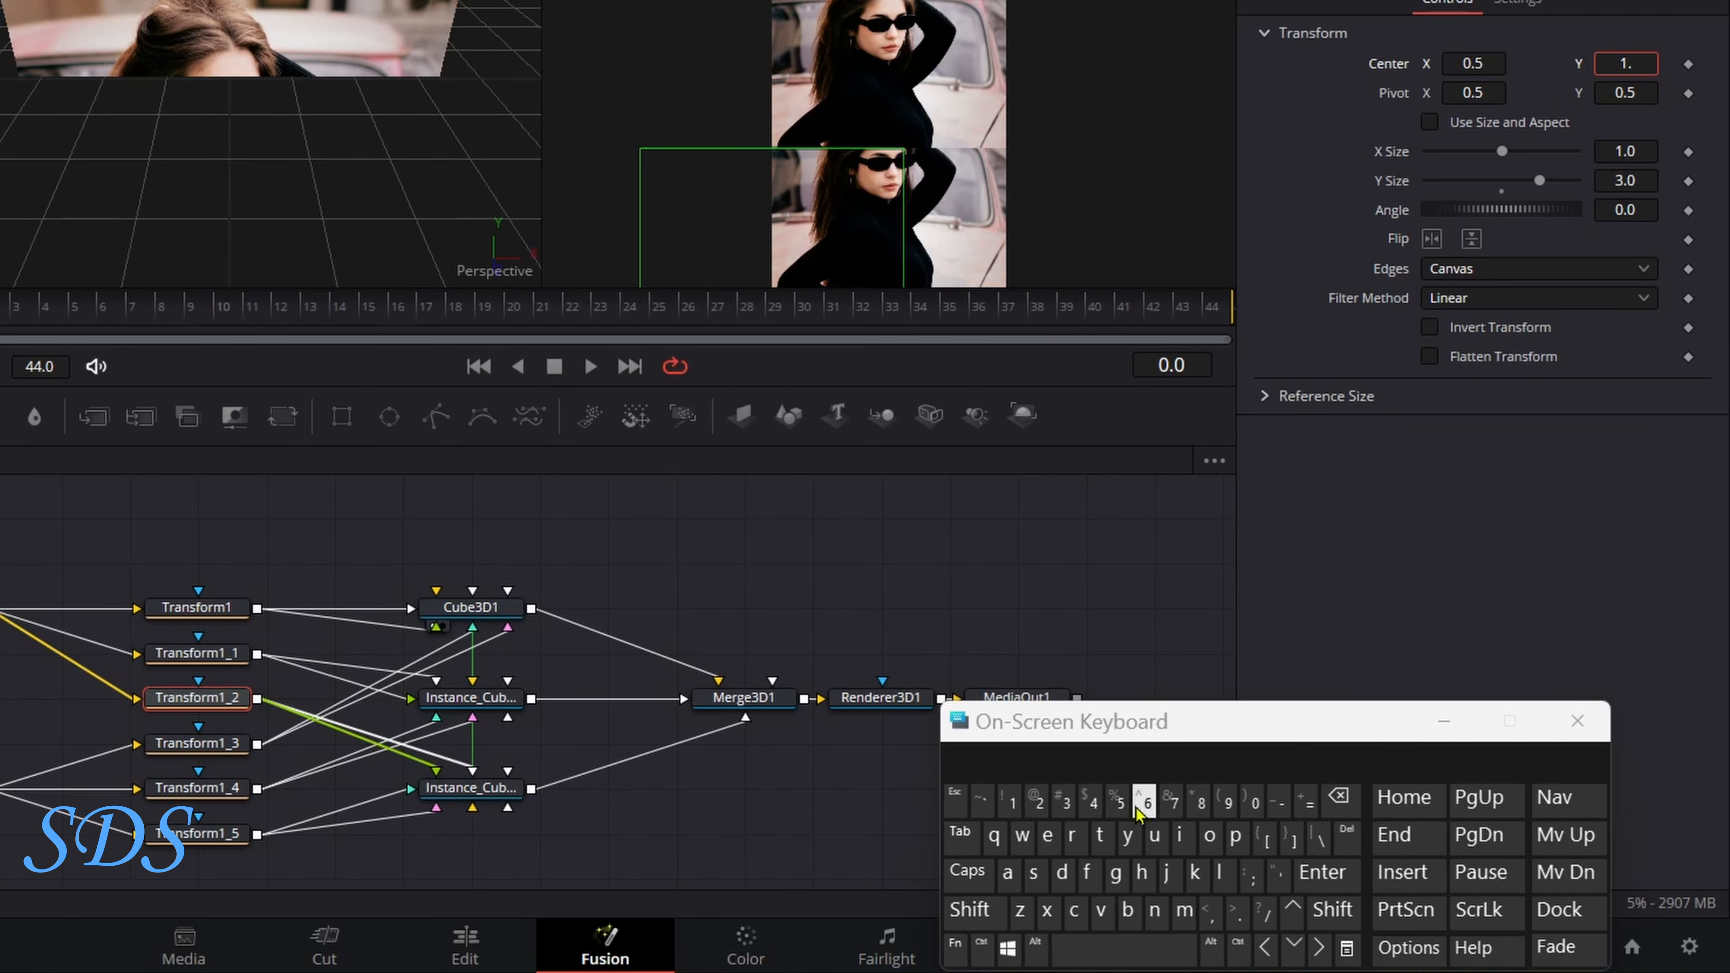
click(1116, 801)
click(1321, 872)
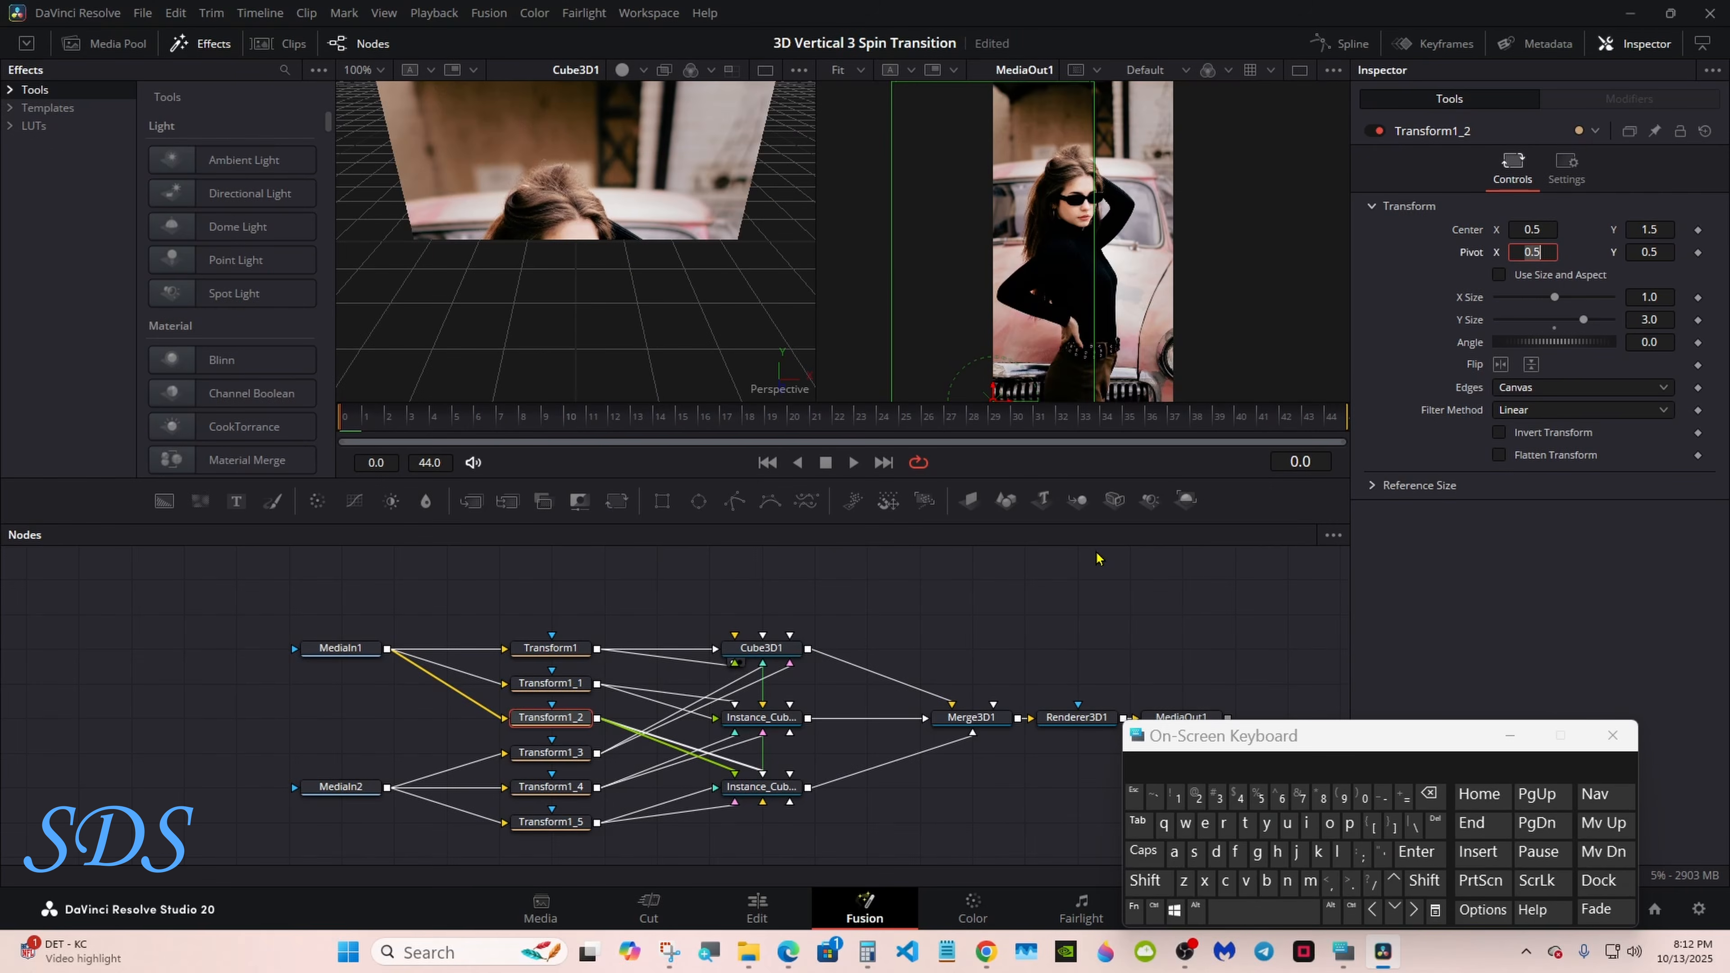
Rotate Merge3D1 about 65 degrees on Y to expose the side faces, and set Transform1_3's Center Y to -0.5.
click(971, 717)
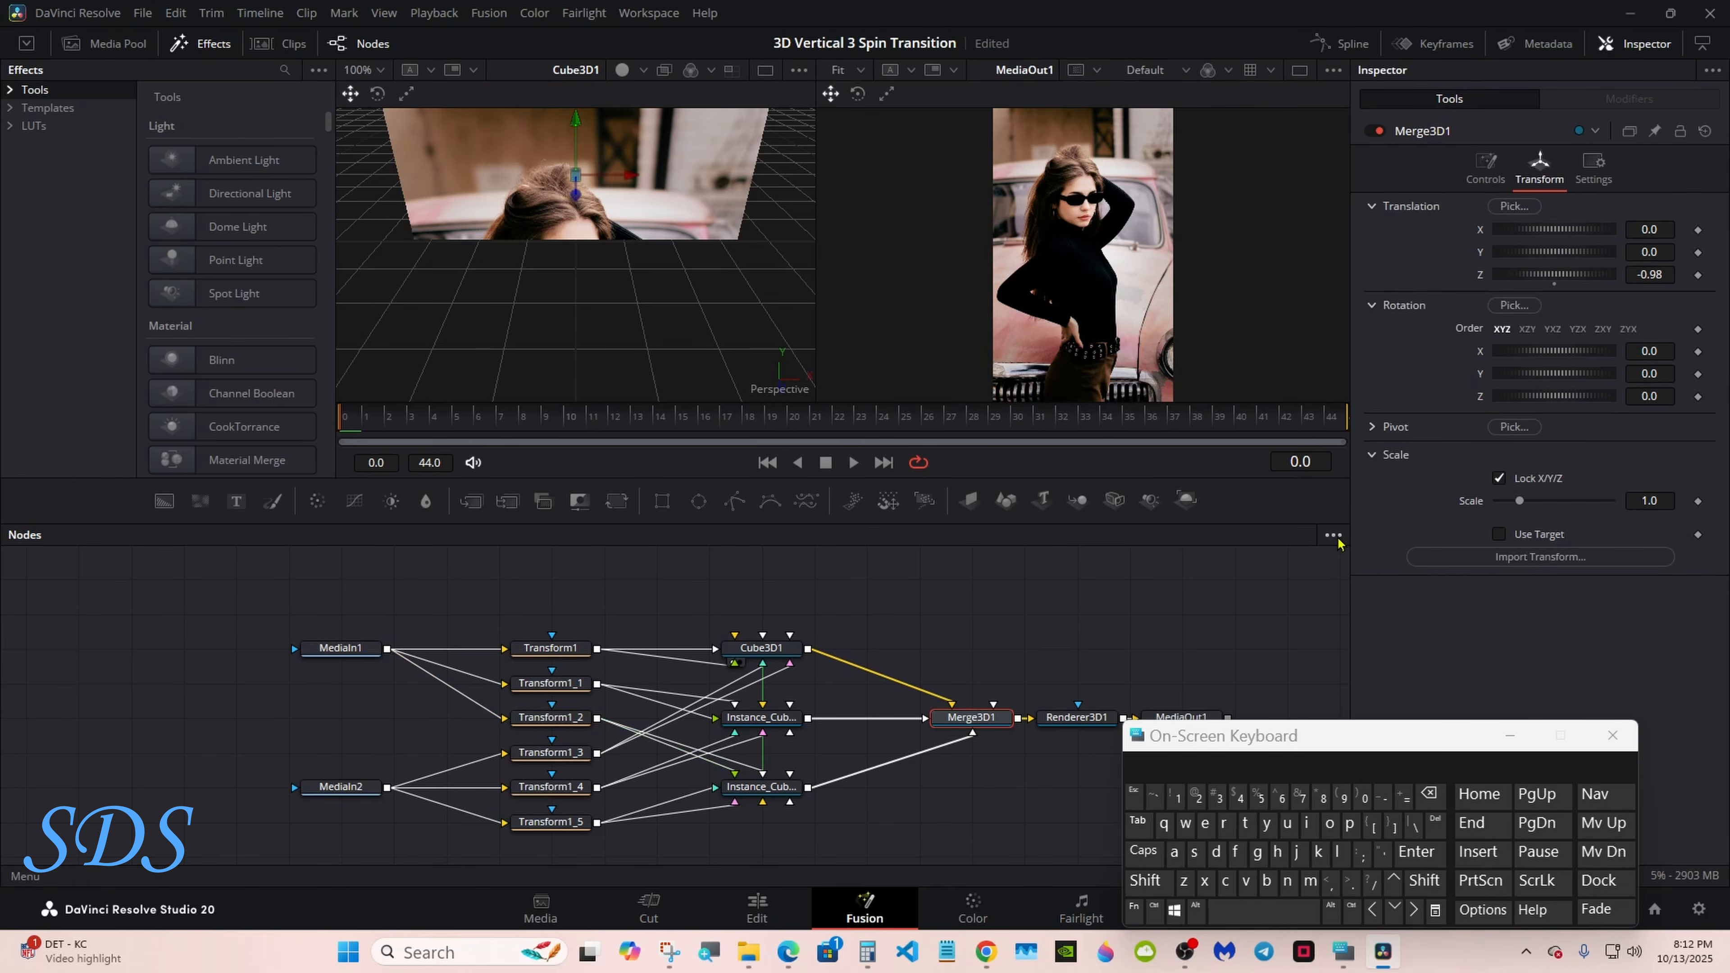
drag(1547, 377, 1568, 378)
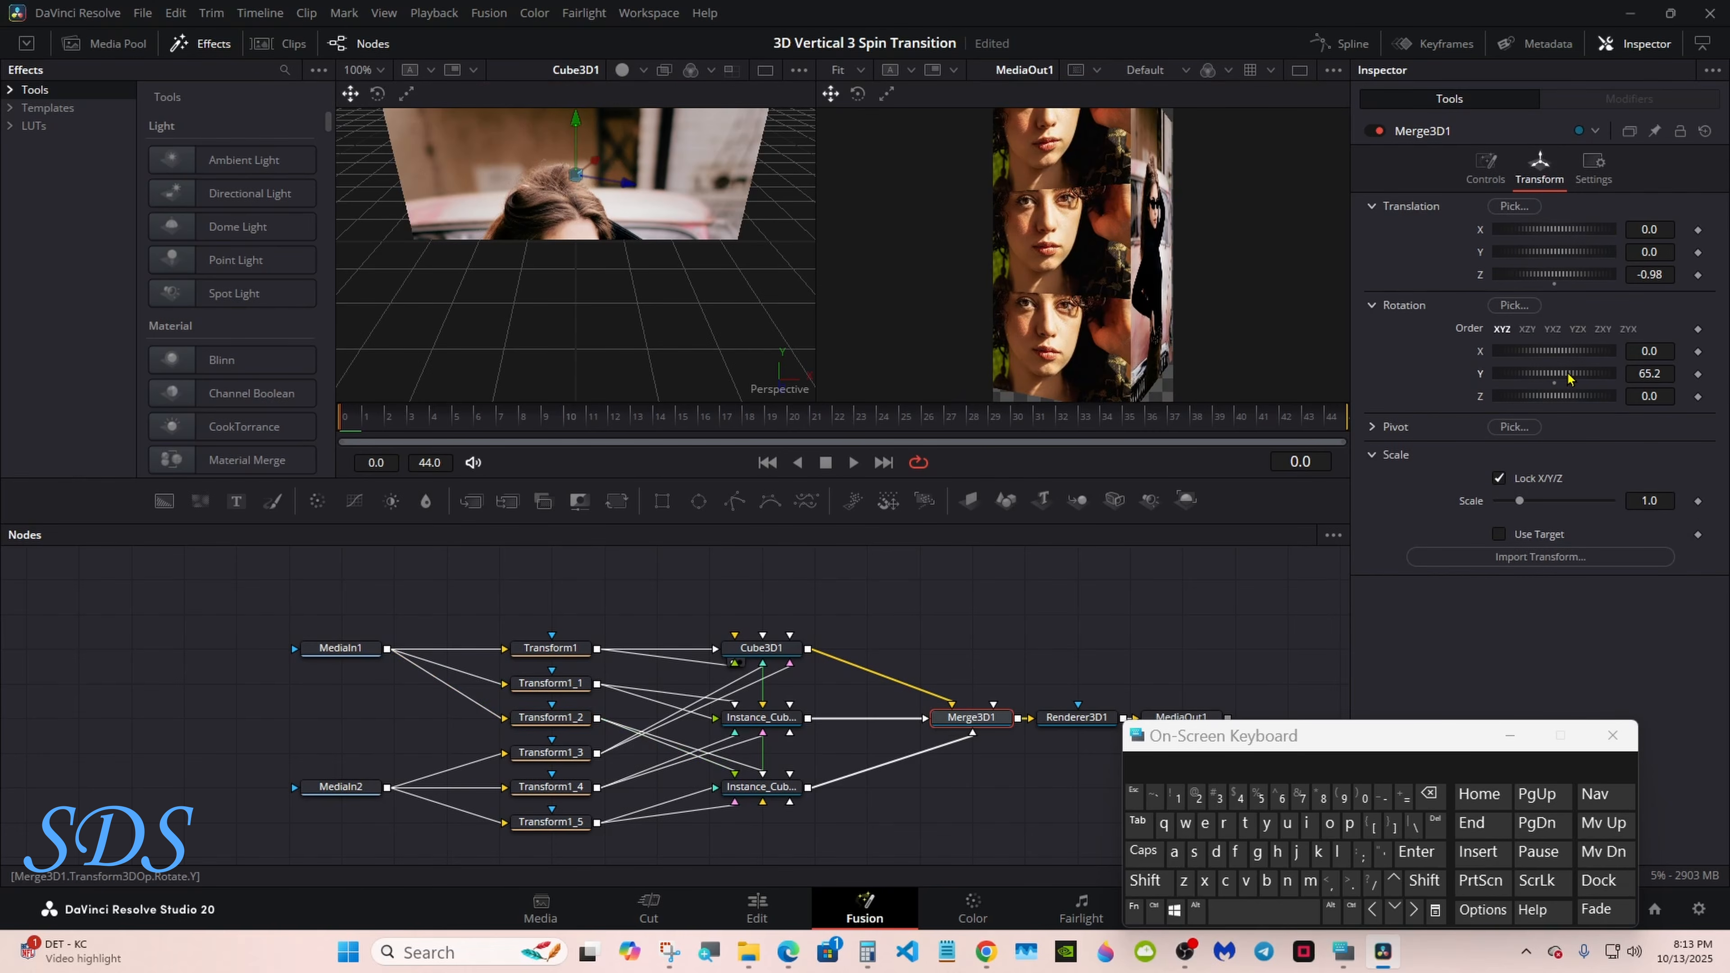
click(548, 754)
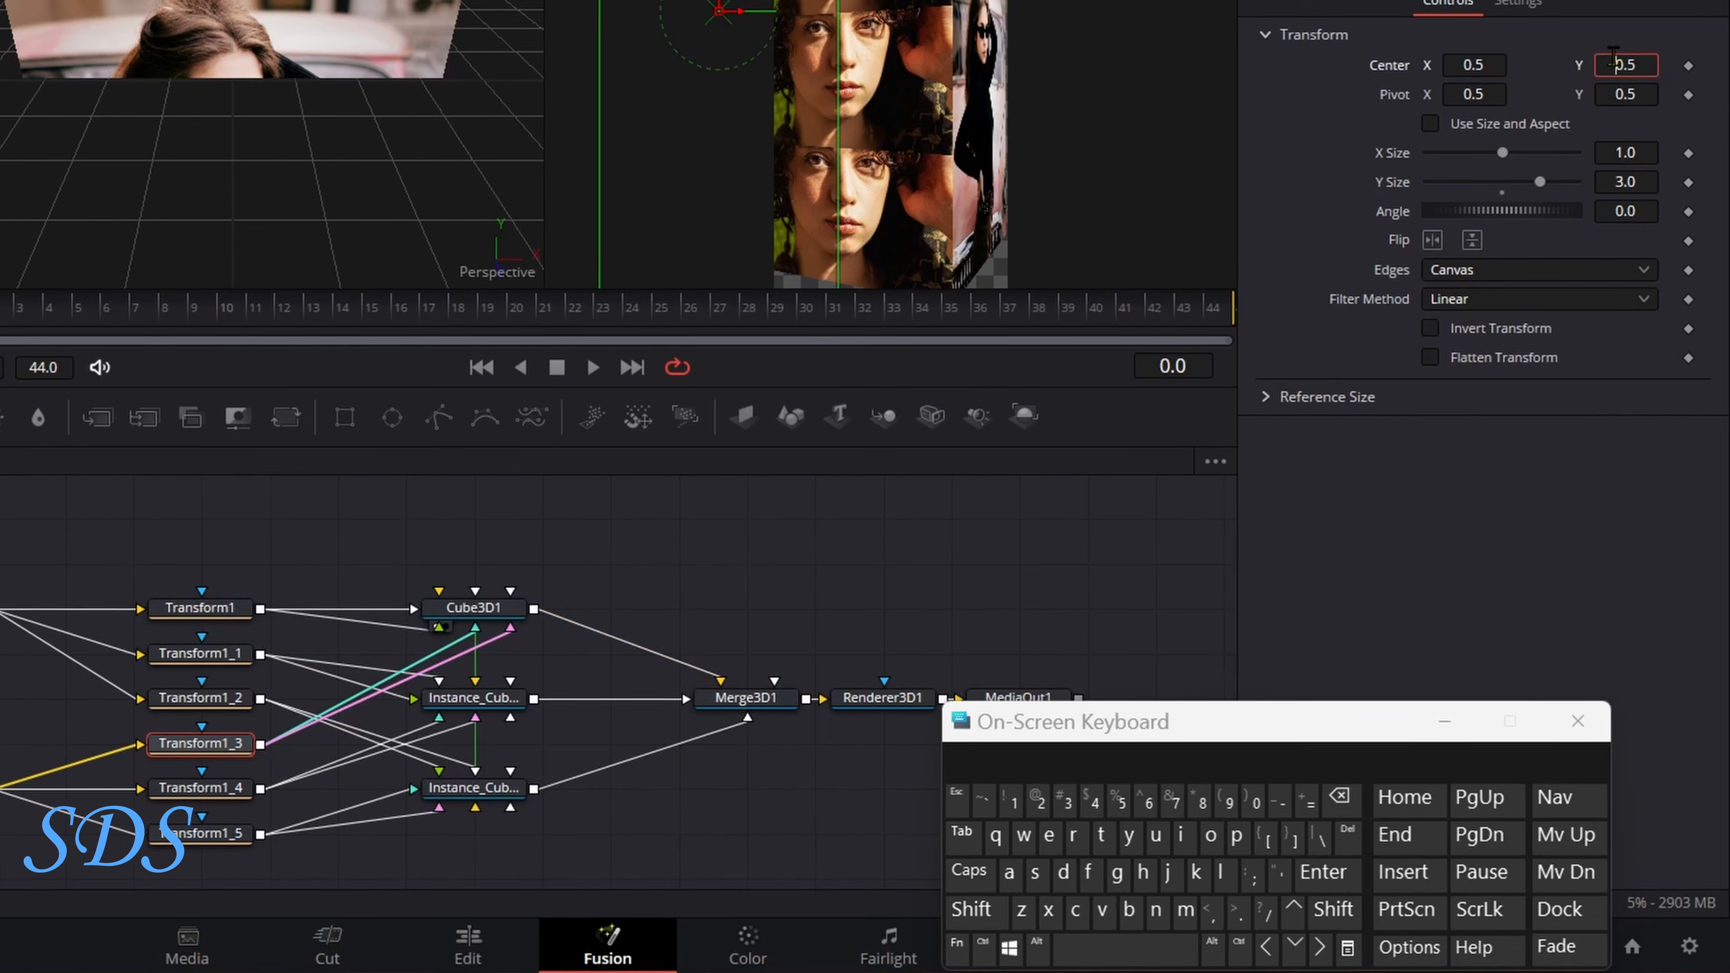
click(1639, 229)
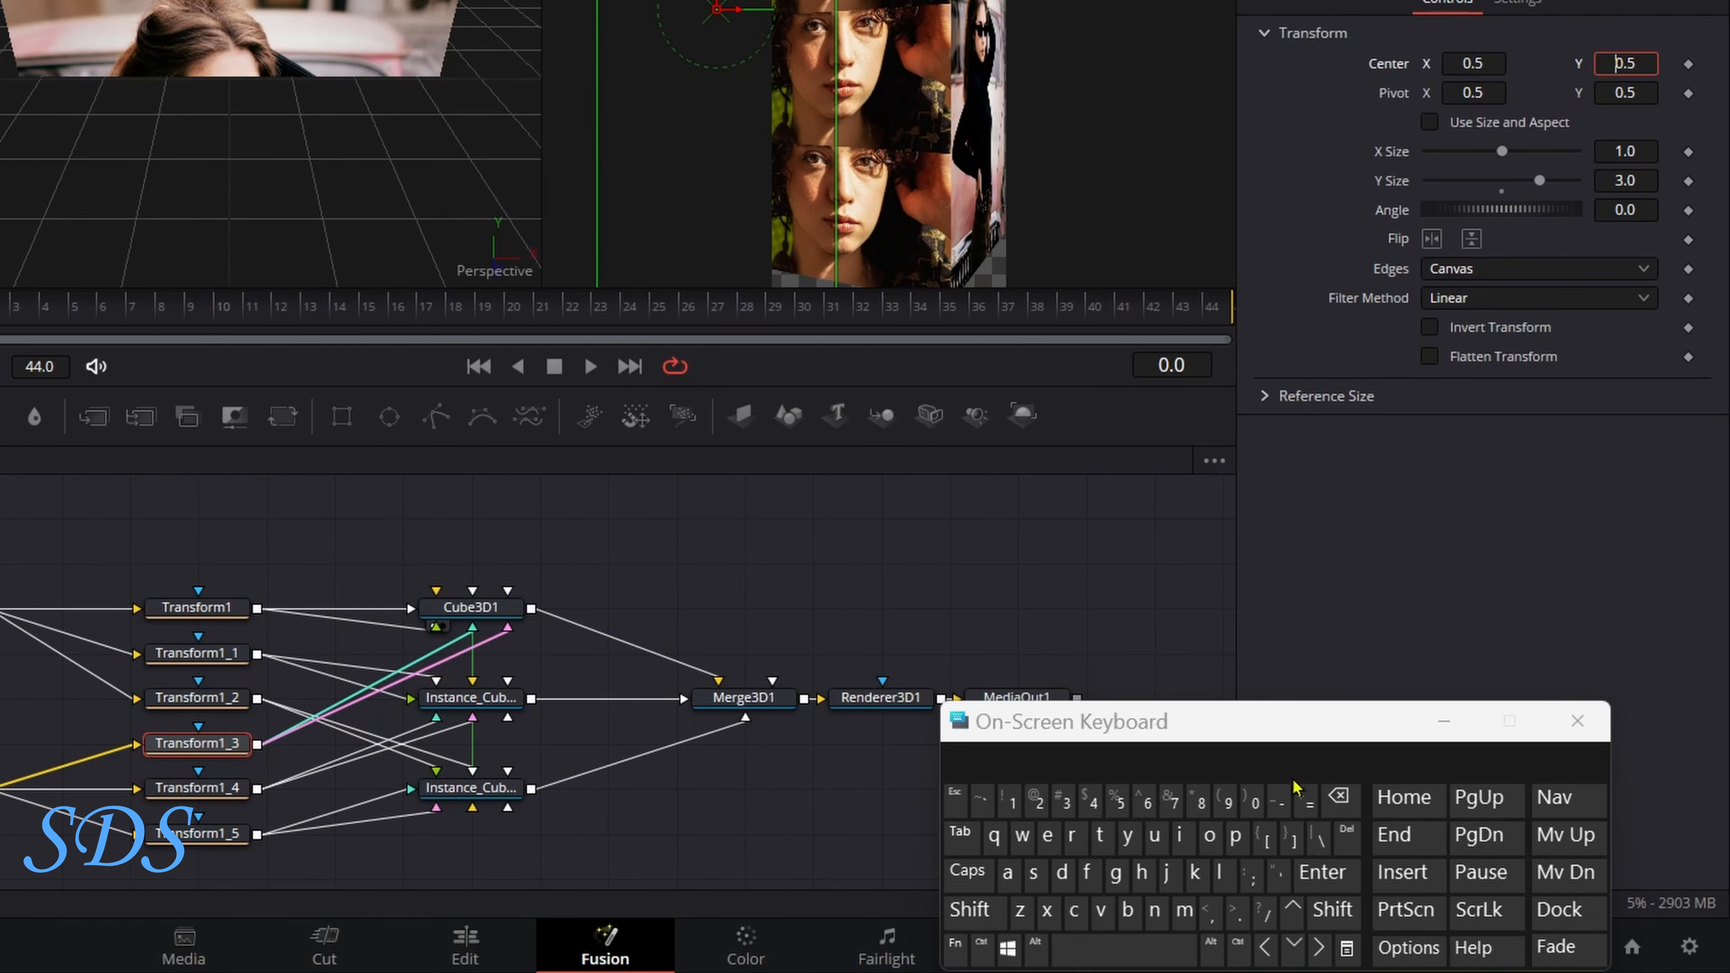
click(1284, 796)
click(1322, 873)
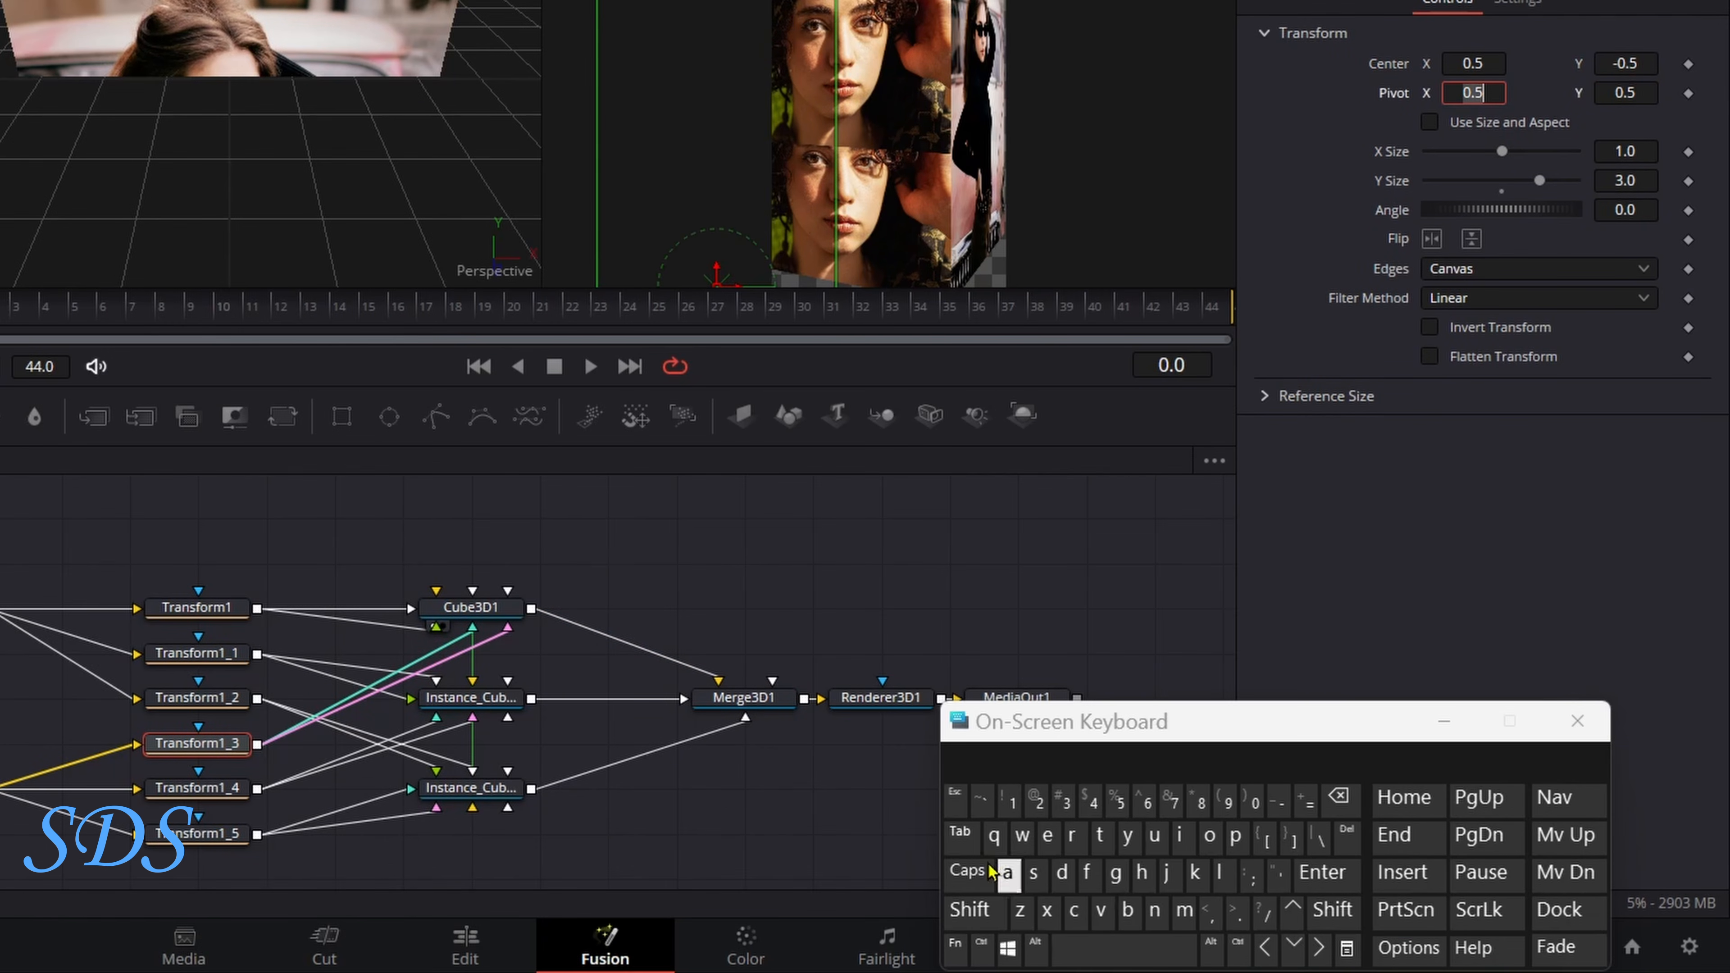
Set Transform1_5's Center Y to 1.5 to shift the side-face image on the lowest cube.
click(234, 845)
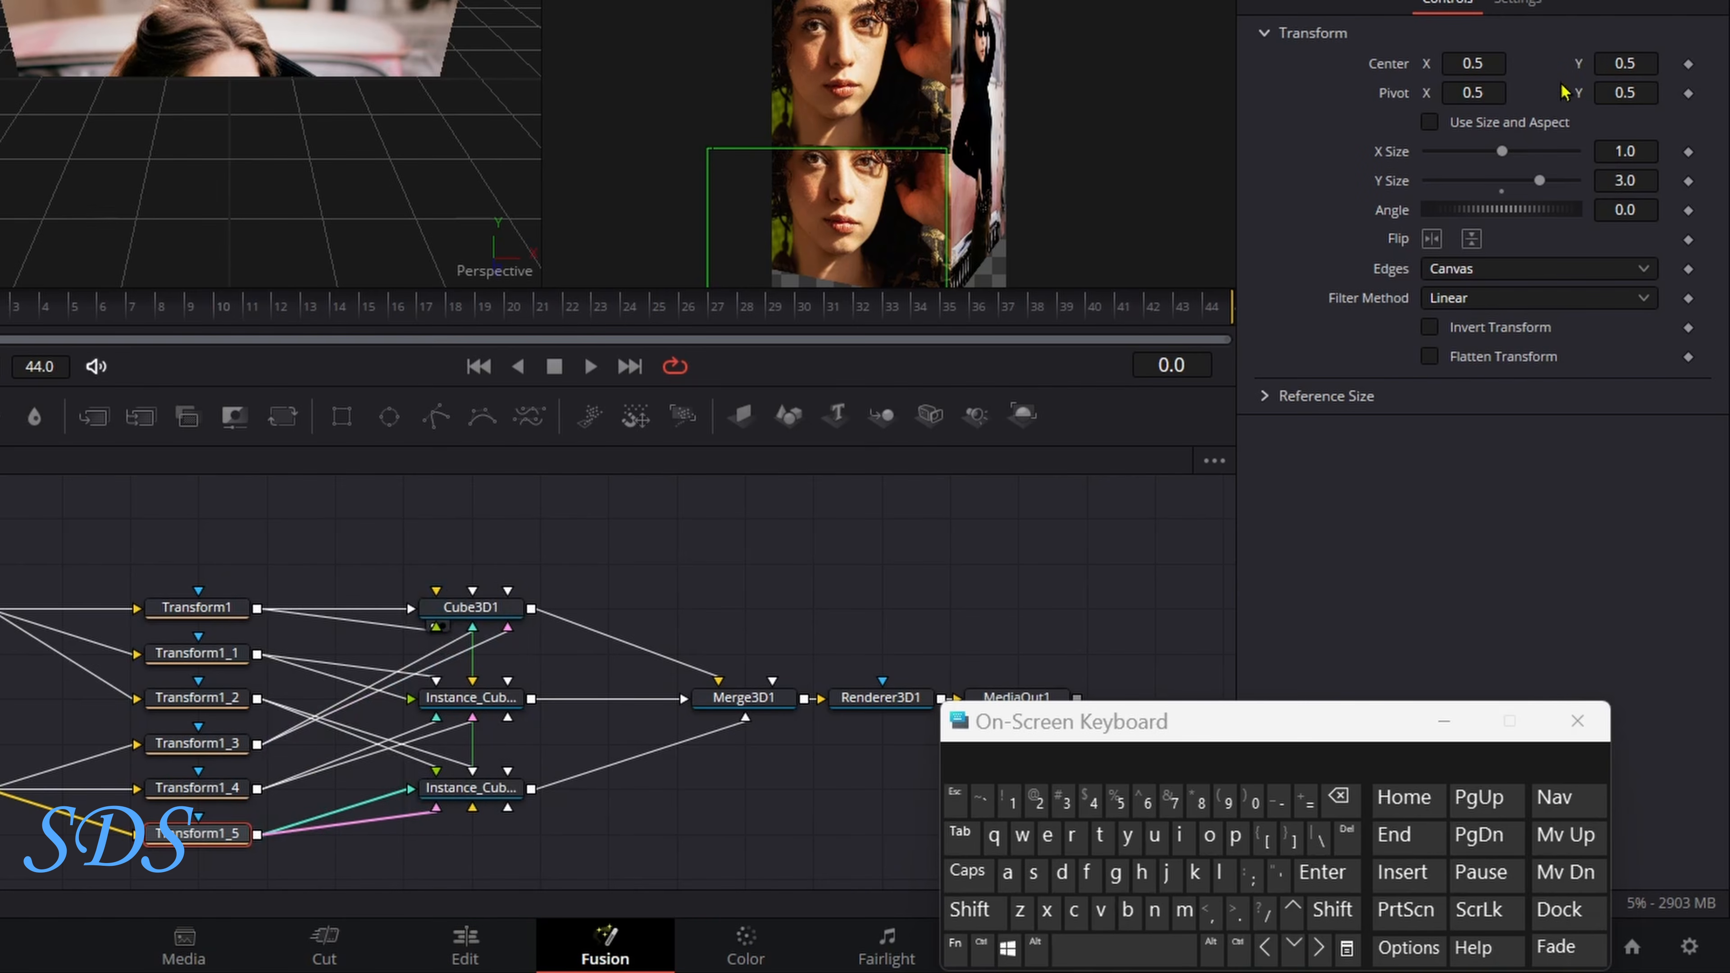
click(1643, 61)
click(1338, 796)
click(1339, 796)
click(1338, 796)
click(1009, 802)
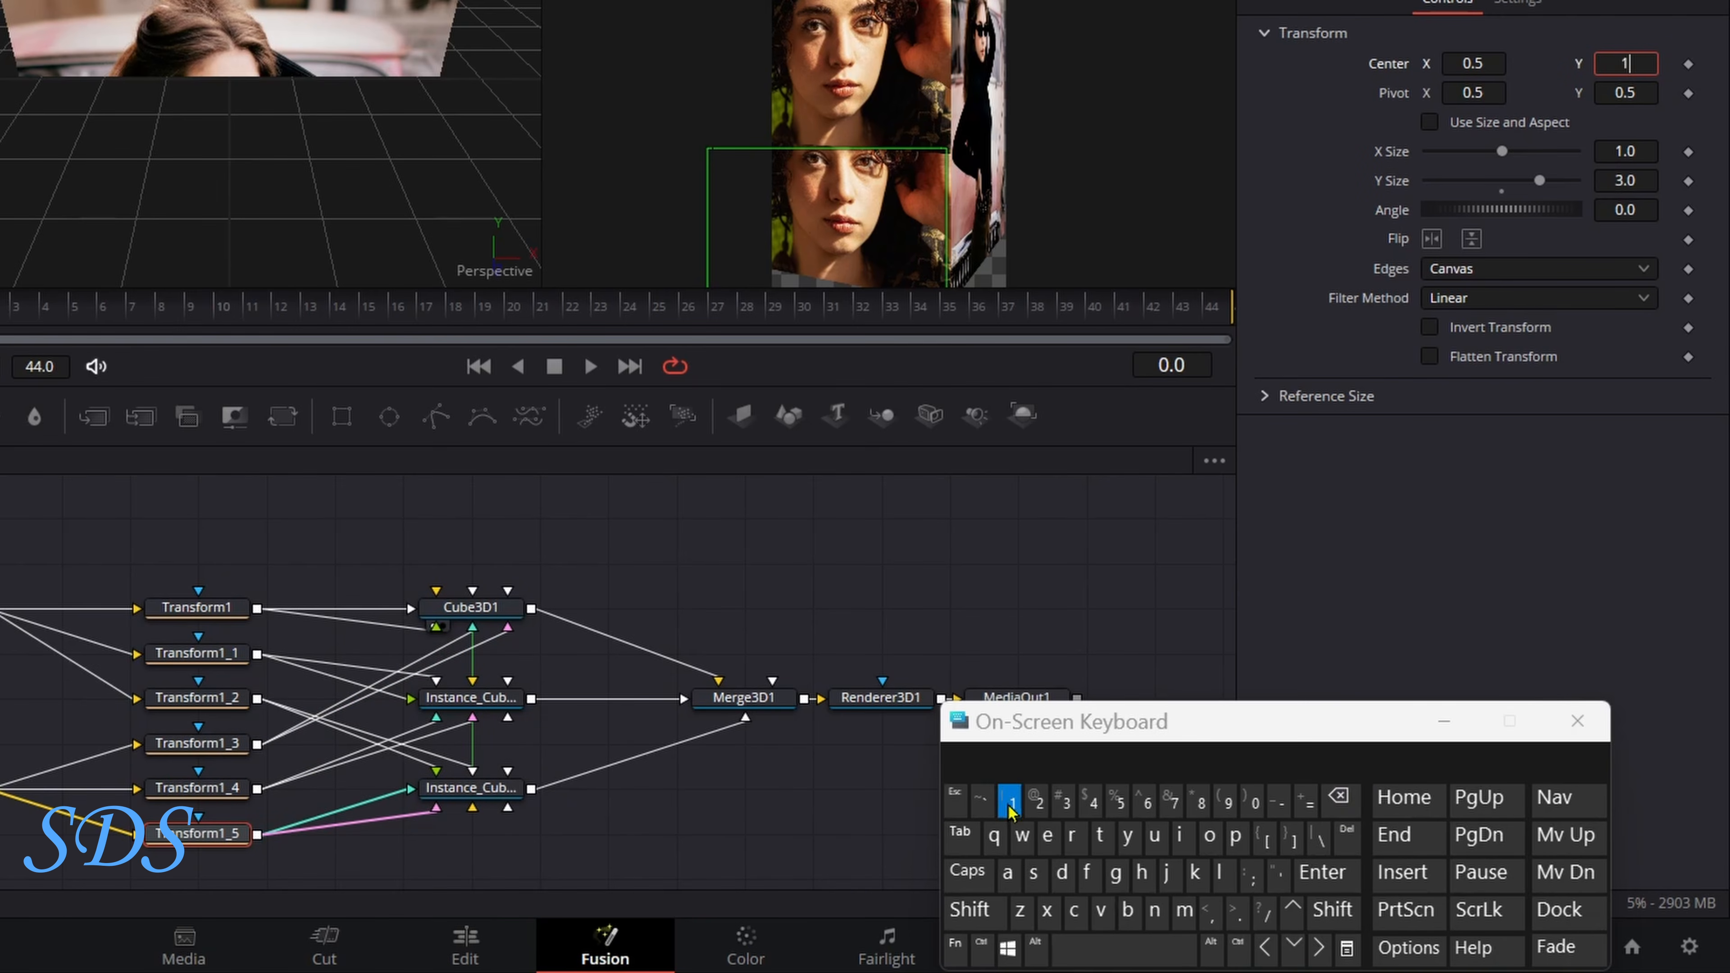
click(1235, 913)
click(1118, 802)
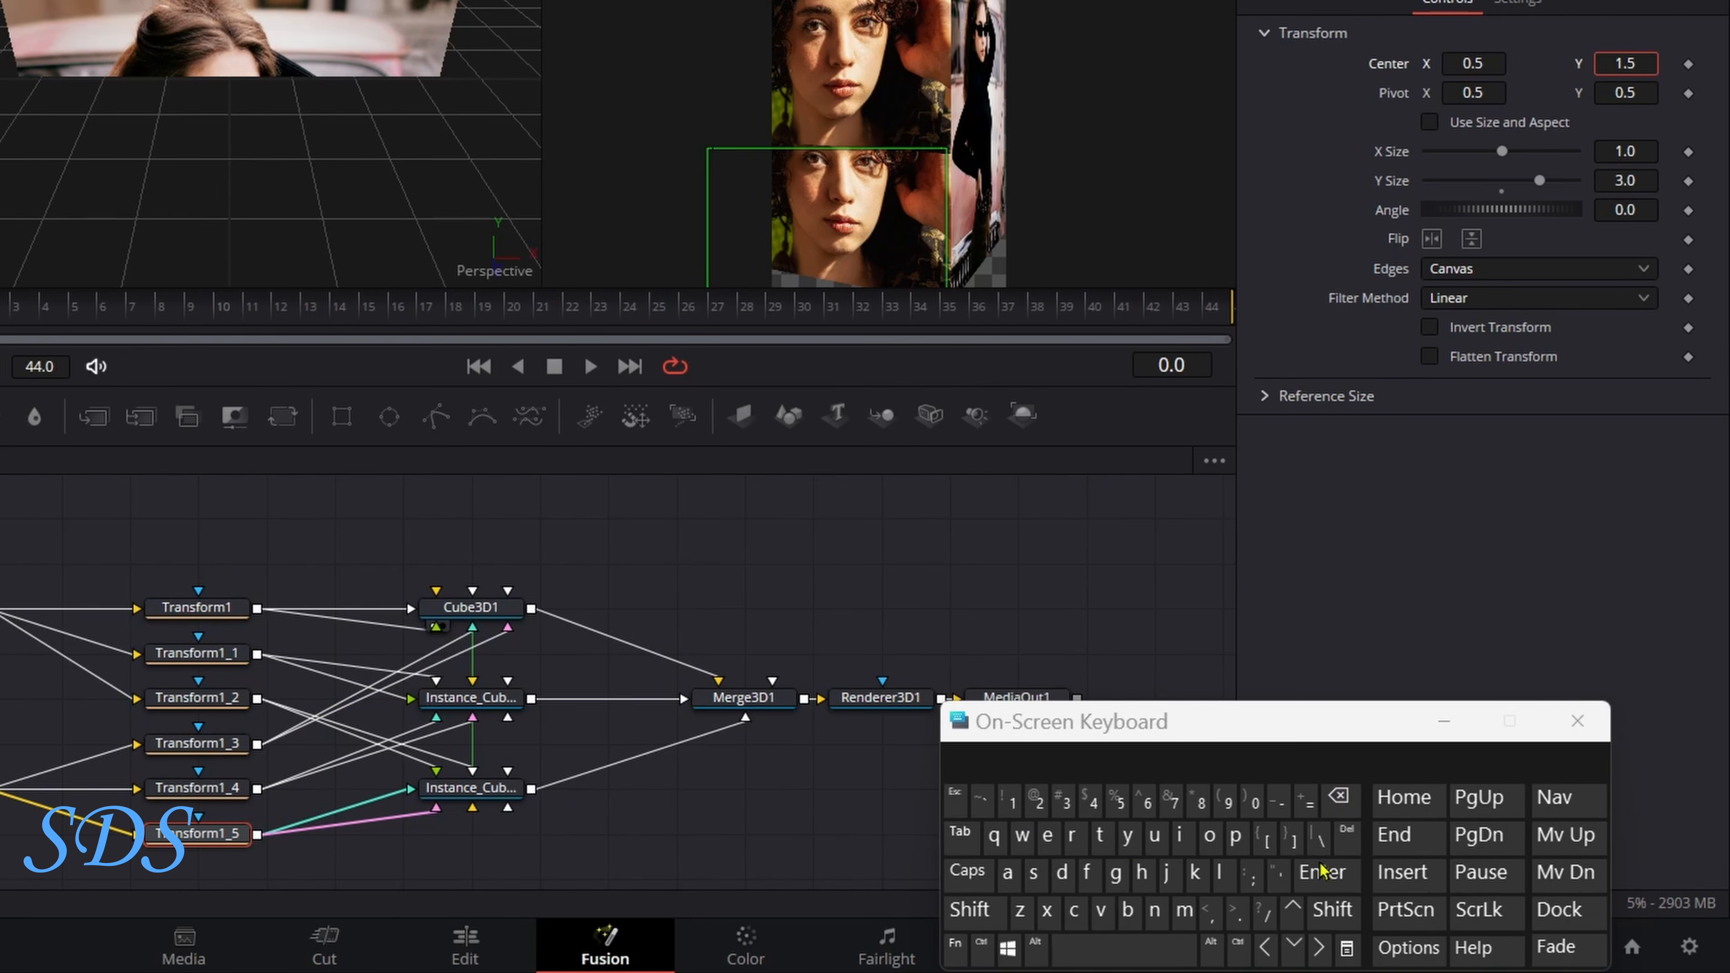
click(1345, 885)
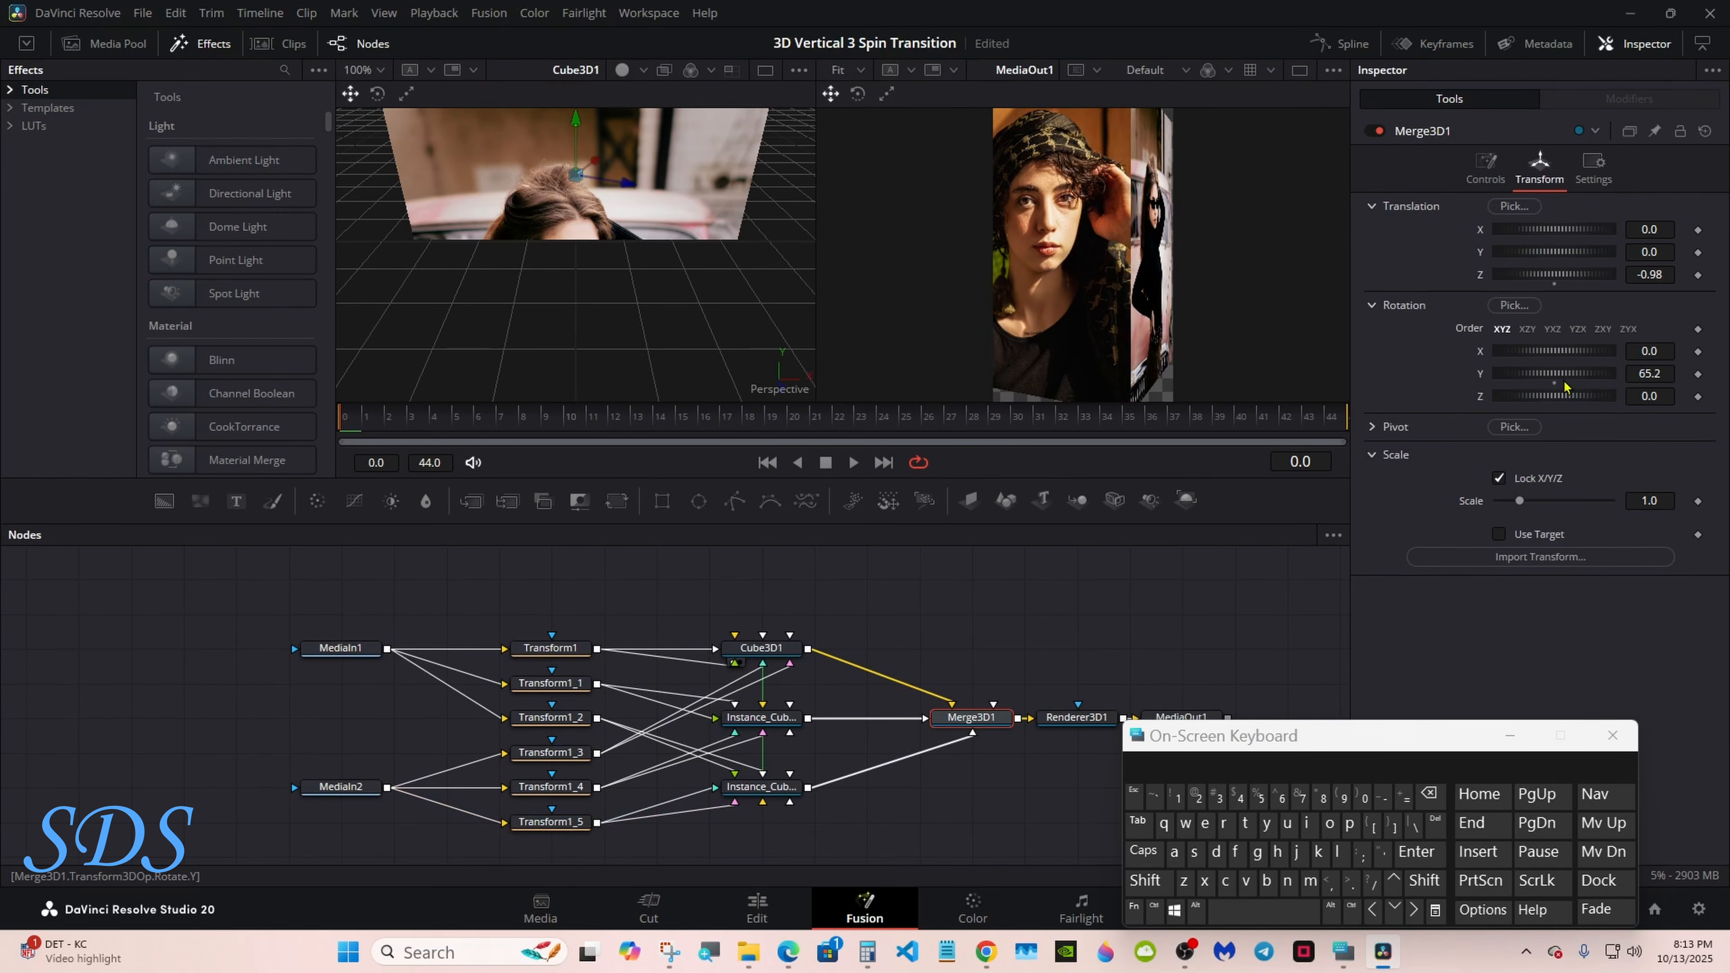
Spin Merge3D1 about Y to check the image alignment, and reset its Y rotation to 0.
mouse_move(1563, 386)
mouse_down()
mouse_move(1580, 385)
mouse_move(1535, 380)
mouse_up()
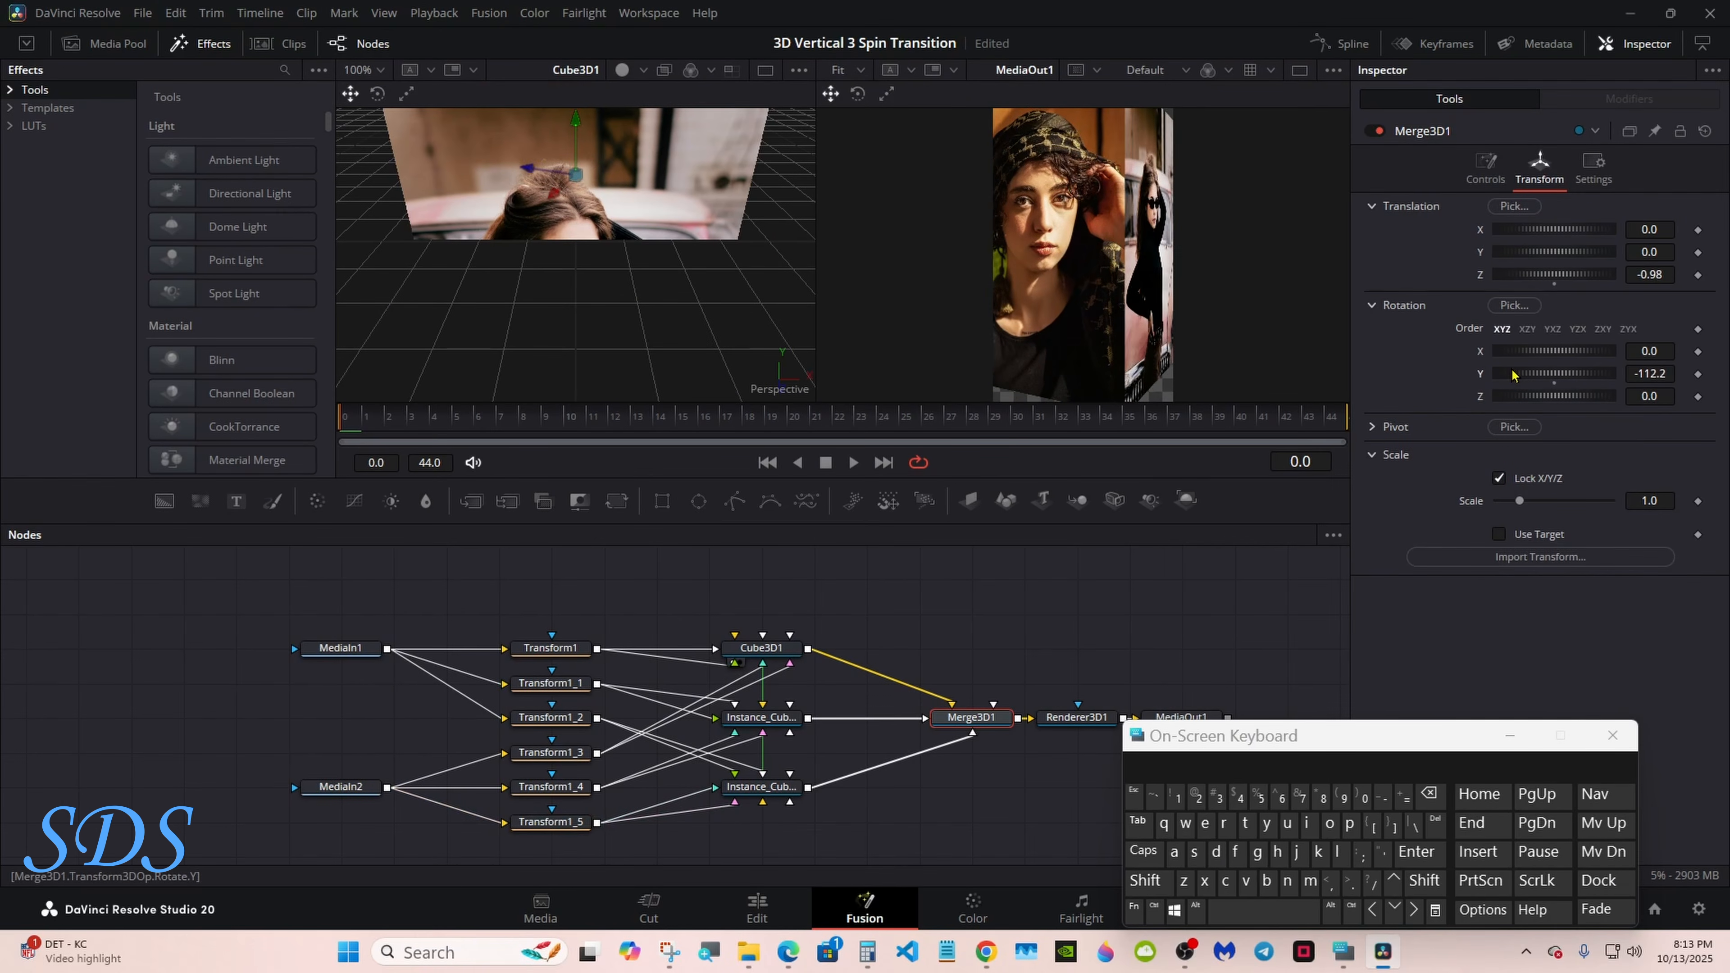
double_click(1549, 387)
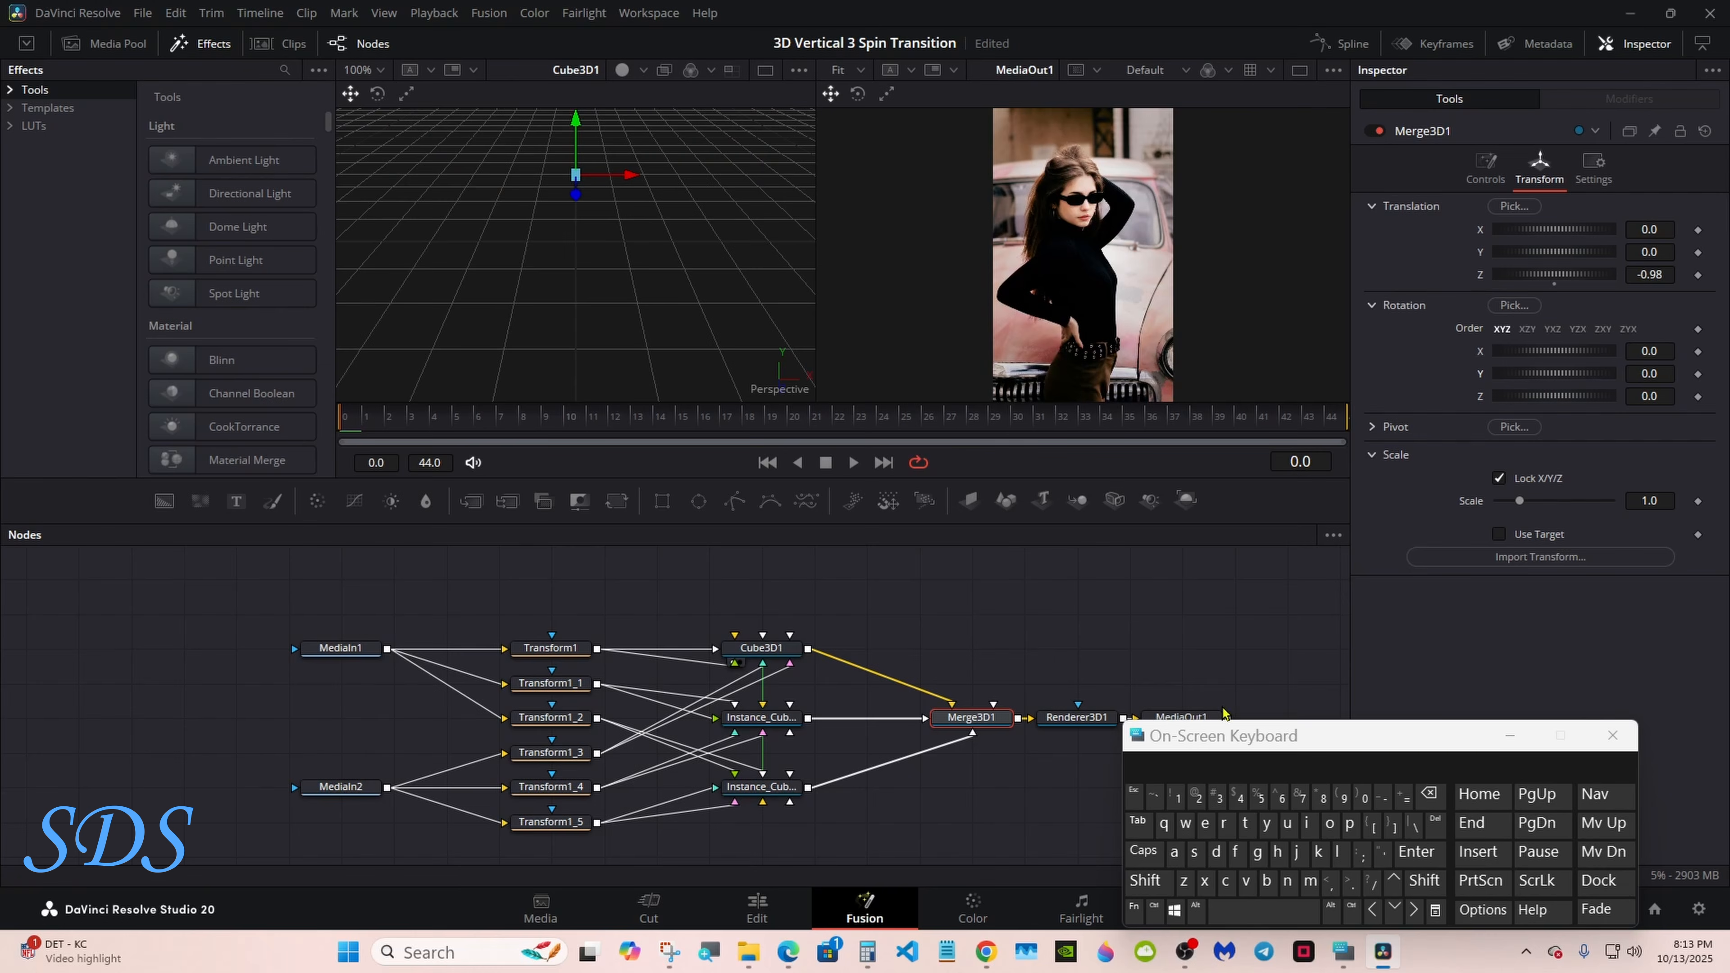
Insert a Transform 3D node between Cube3D1 and Merge3D1.
click(763, 648)
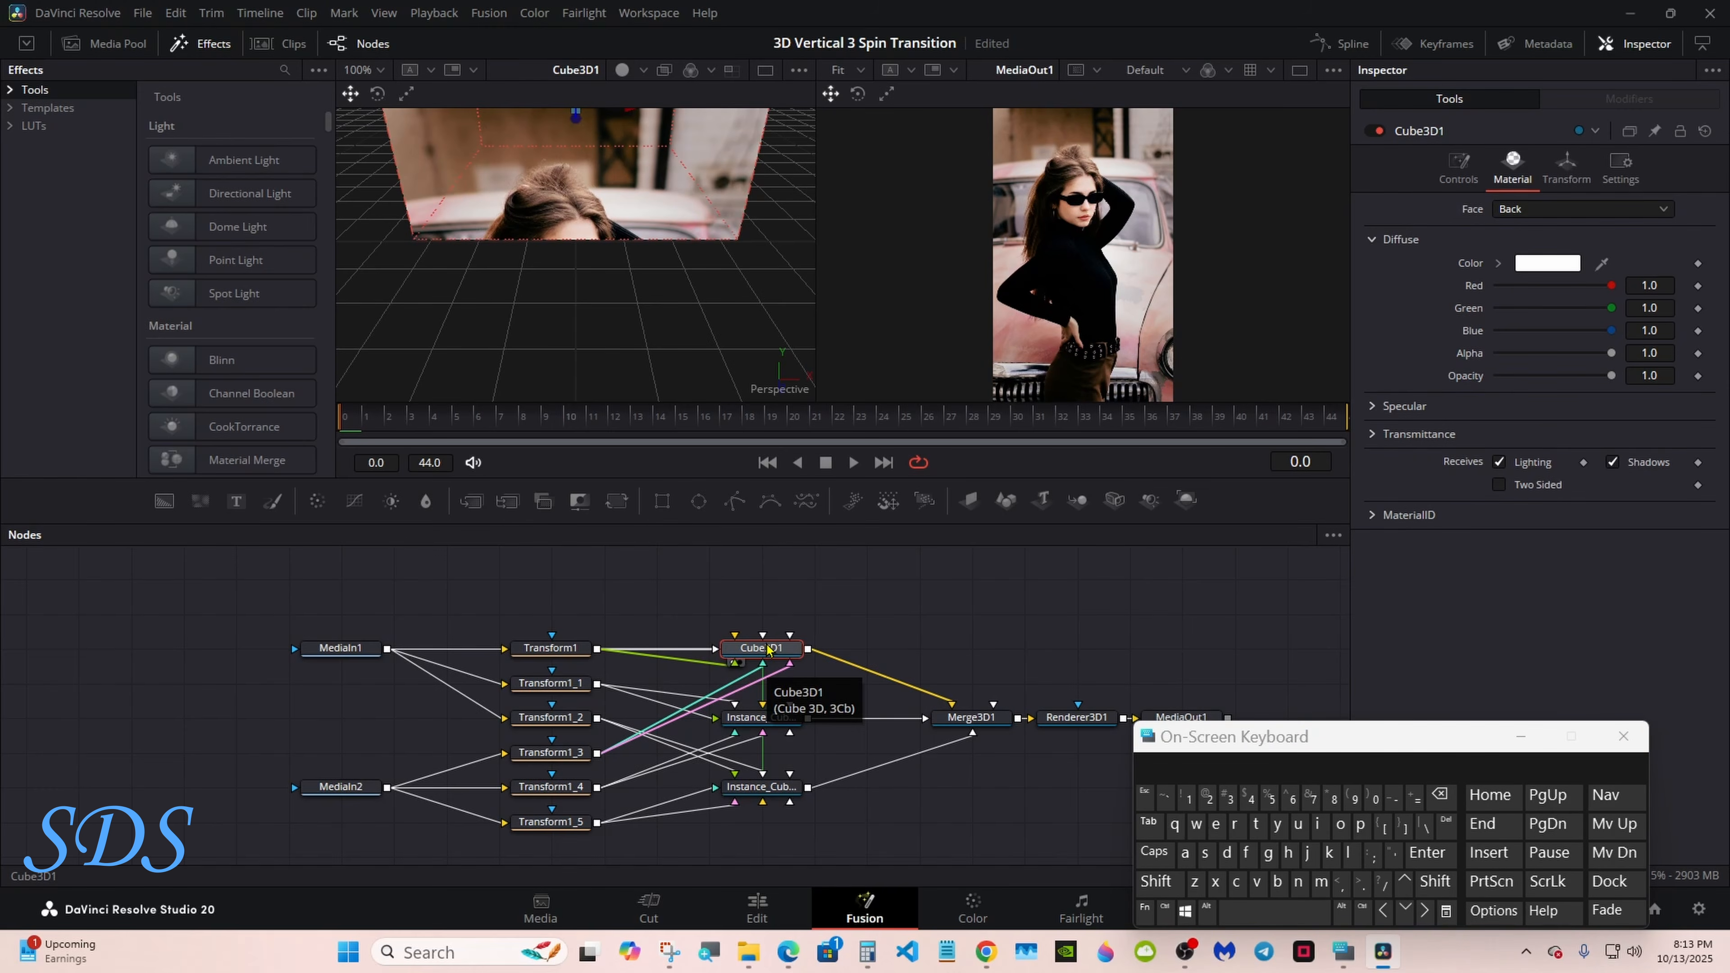
click(1156, 881)
click(1248, 913)
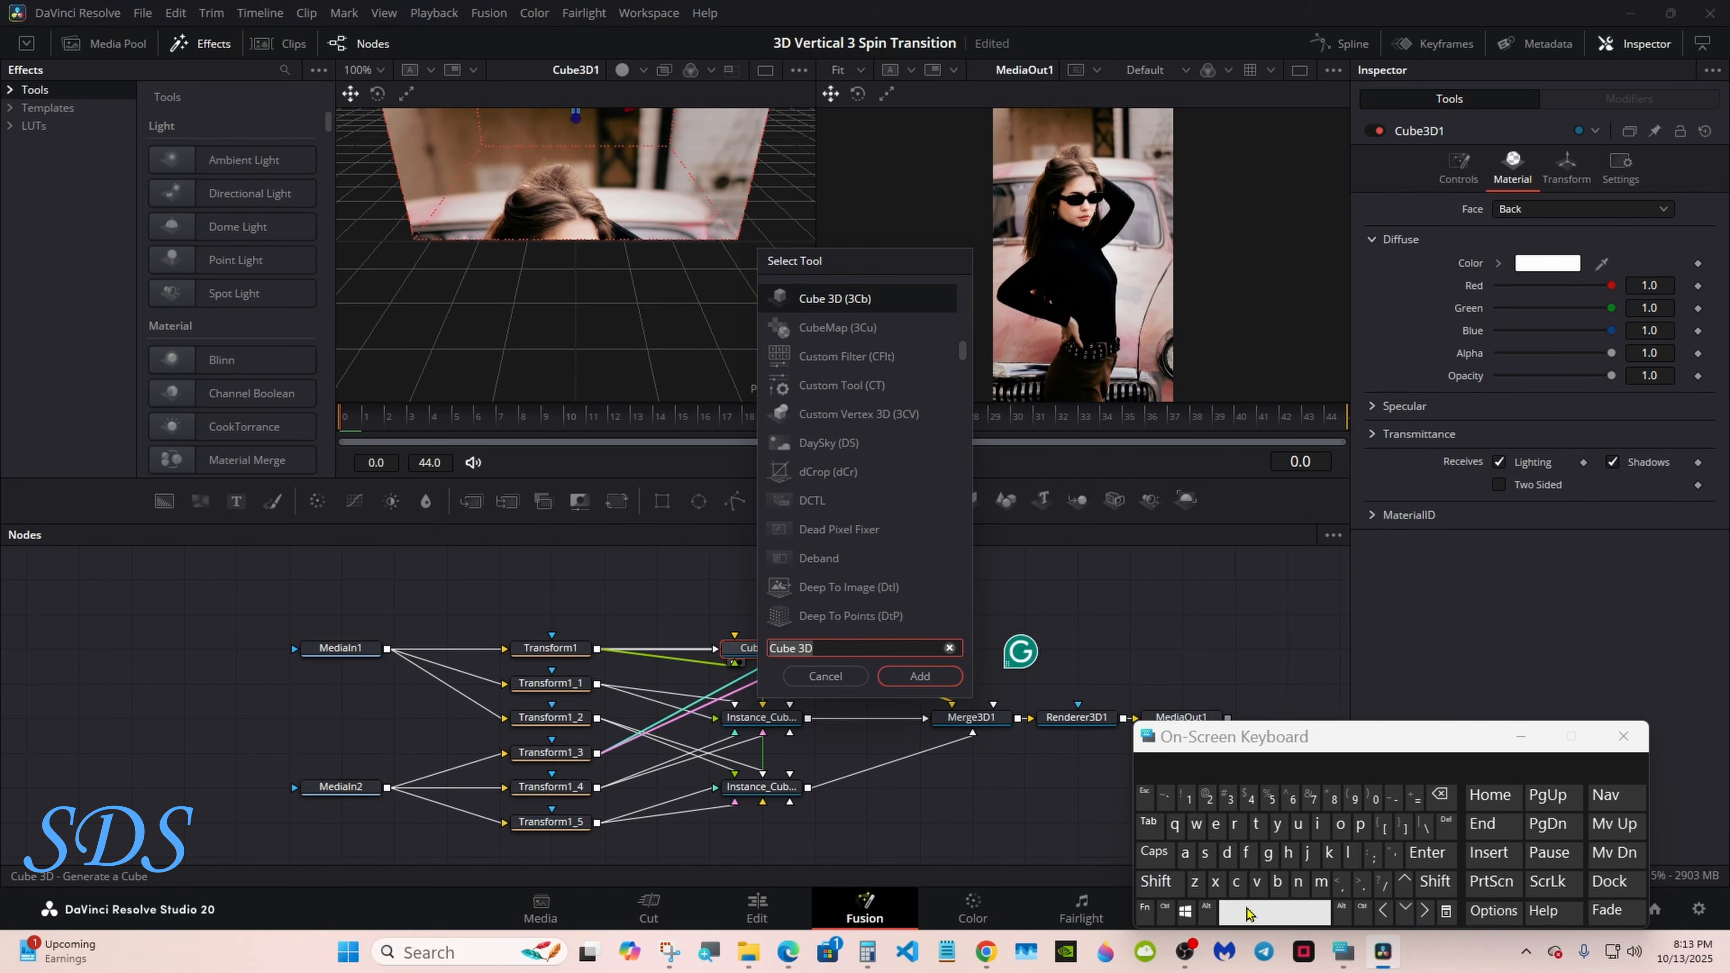
click(1255, 823)
click(1233, 824)
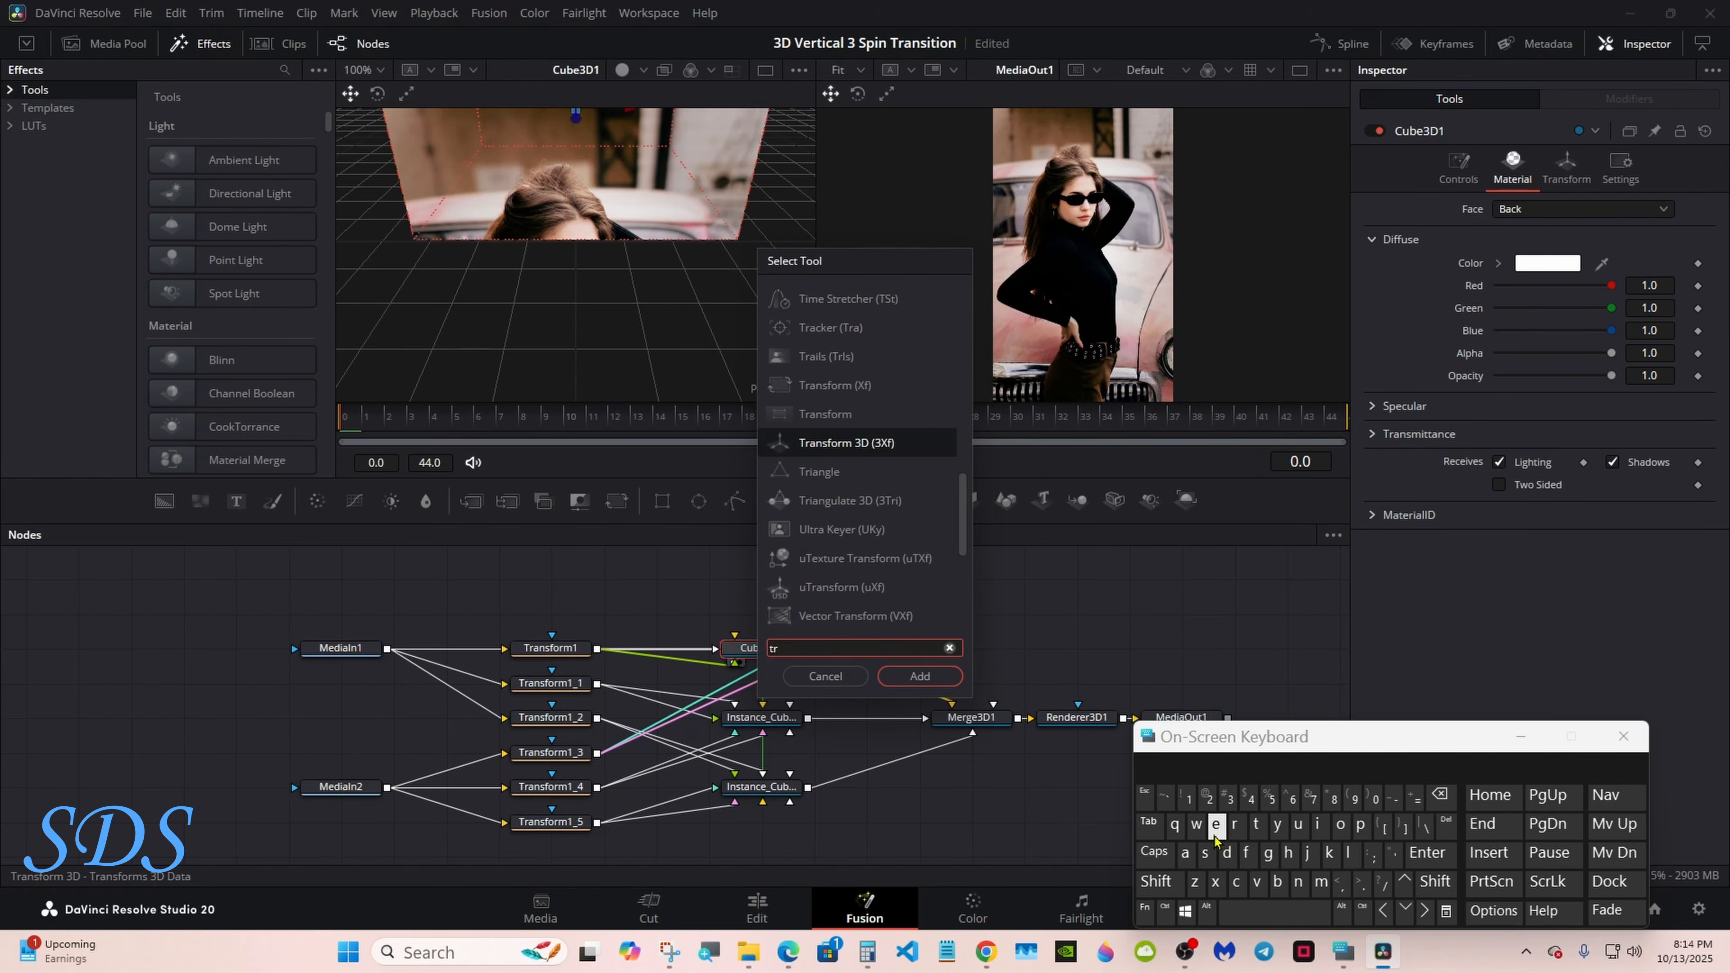
click(880, 451)
click(911, 675)
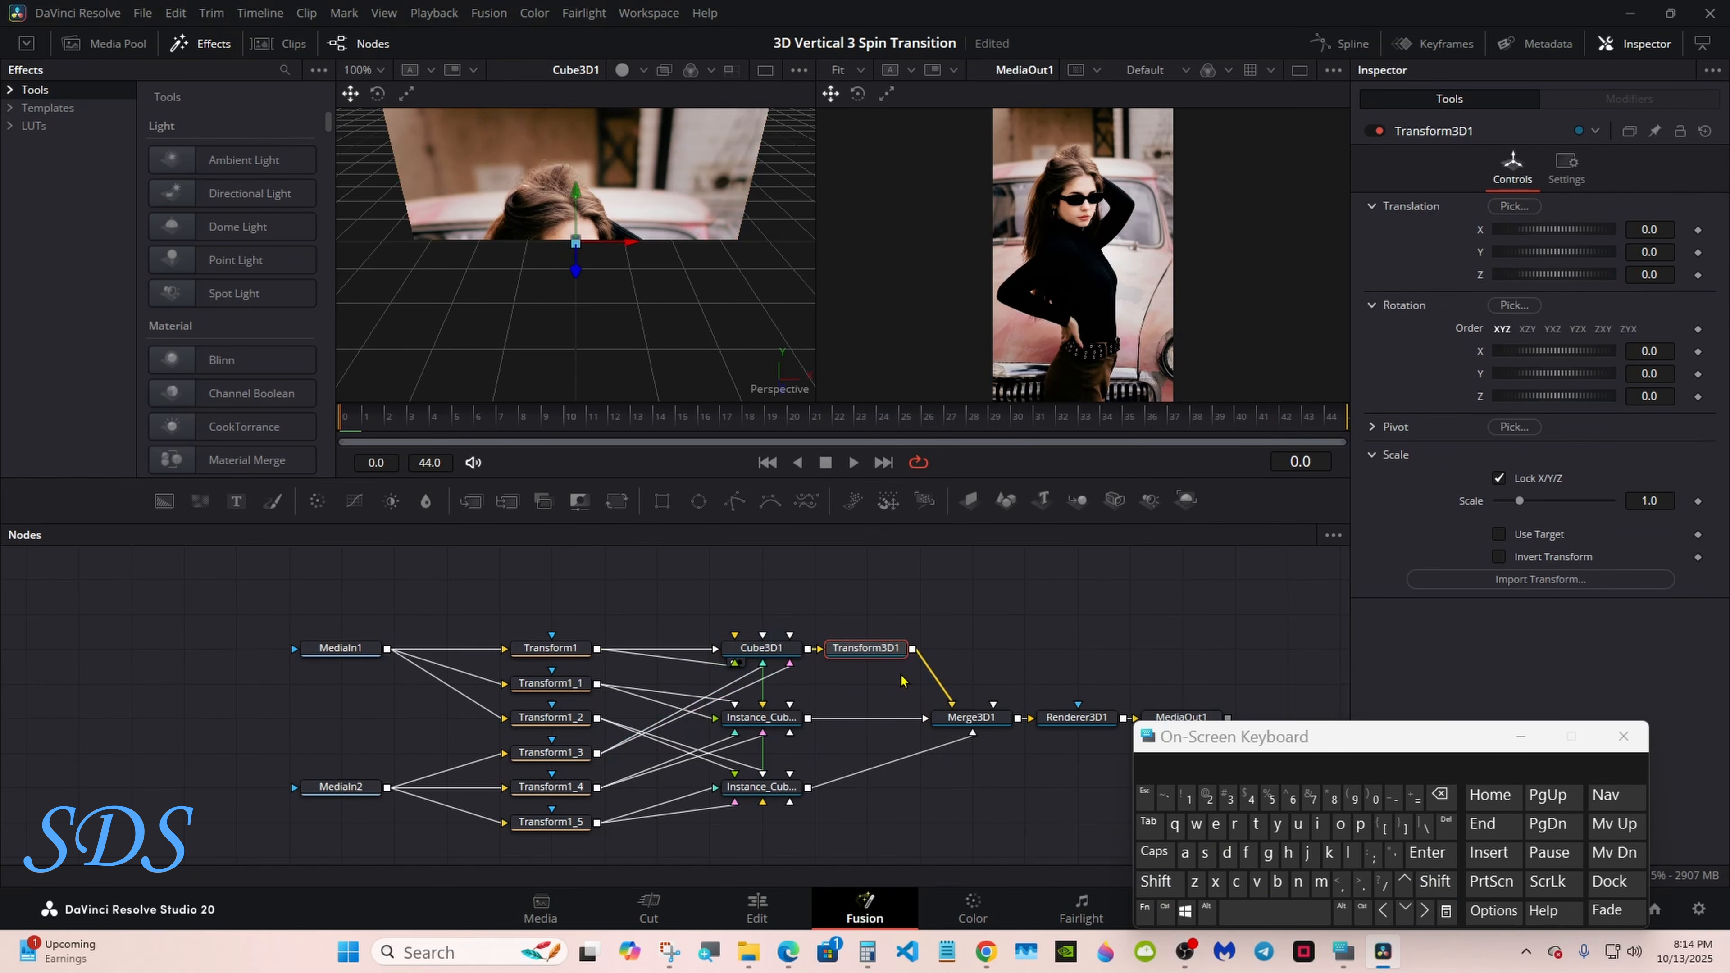
Copy Transform3D1 and paste an instance of it beside each of the middle and lowest cube nodes.
right_click(880, 651)
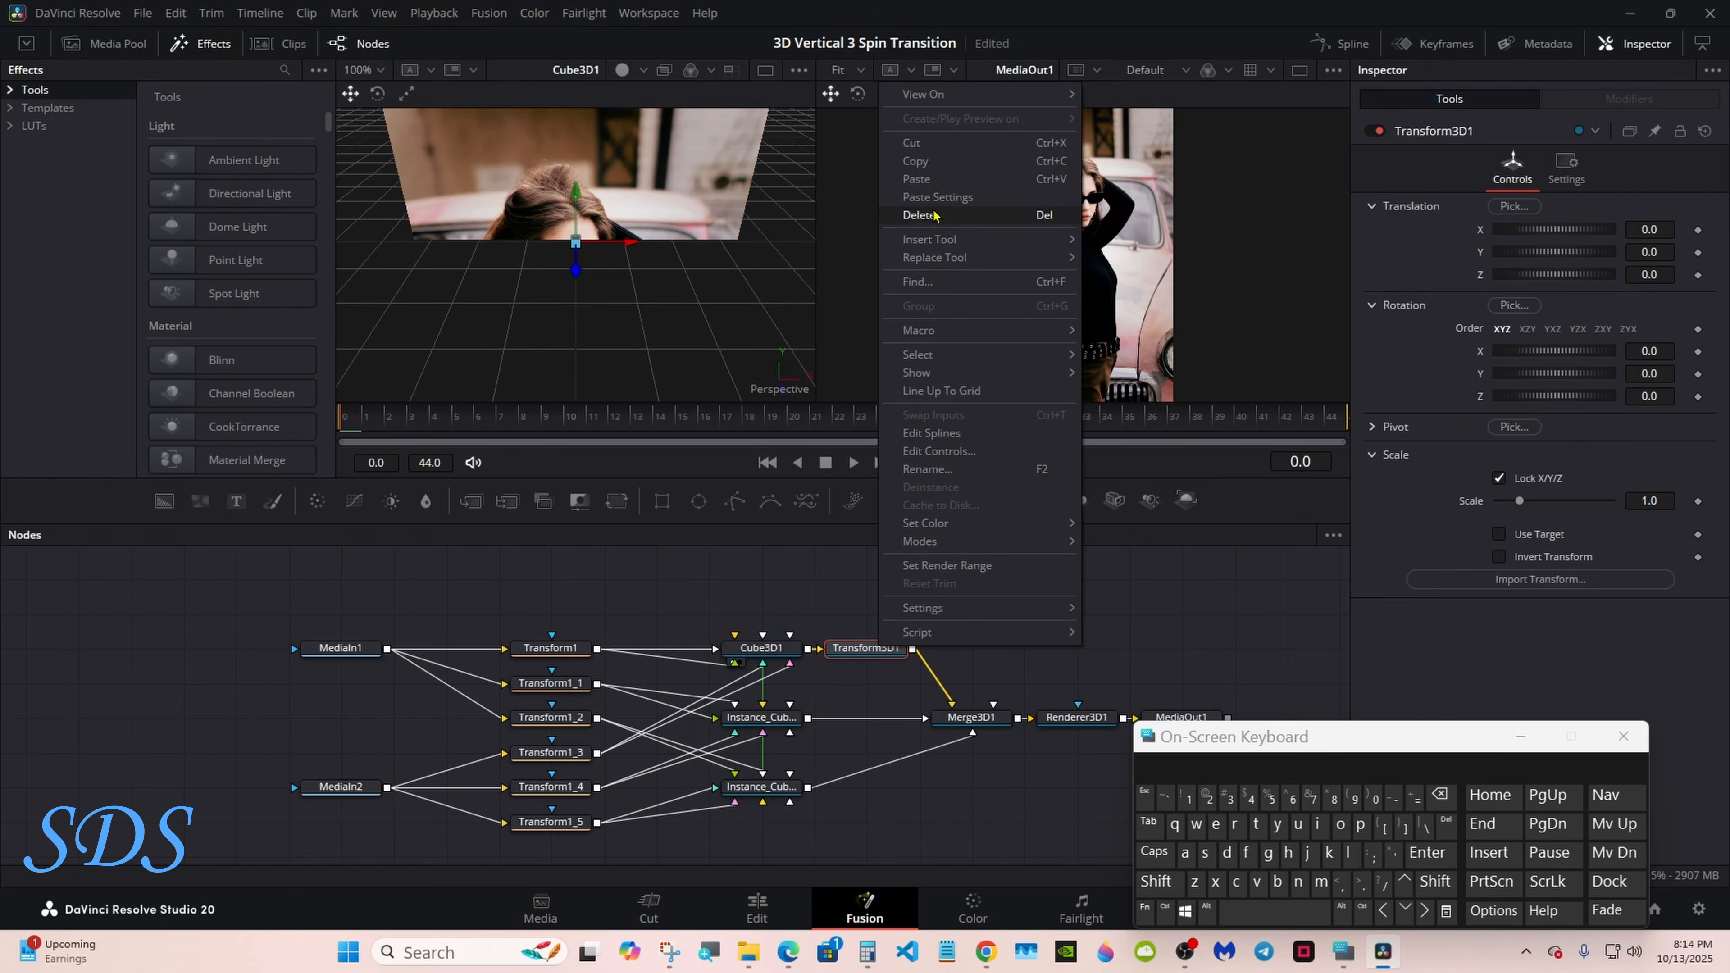
click(936, 169)
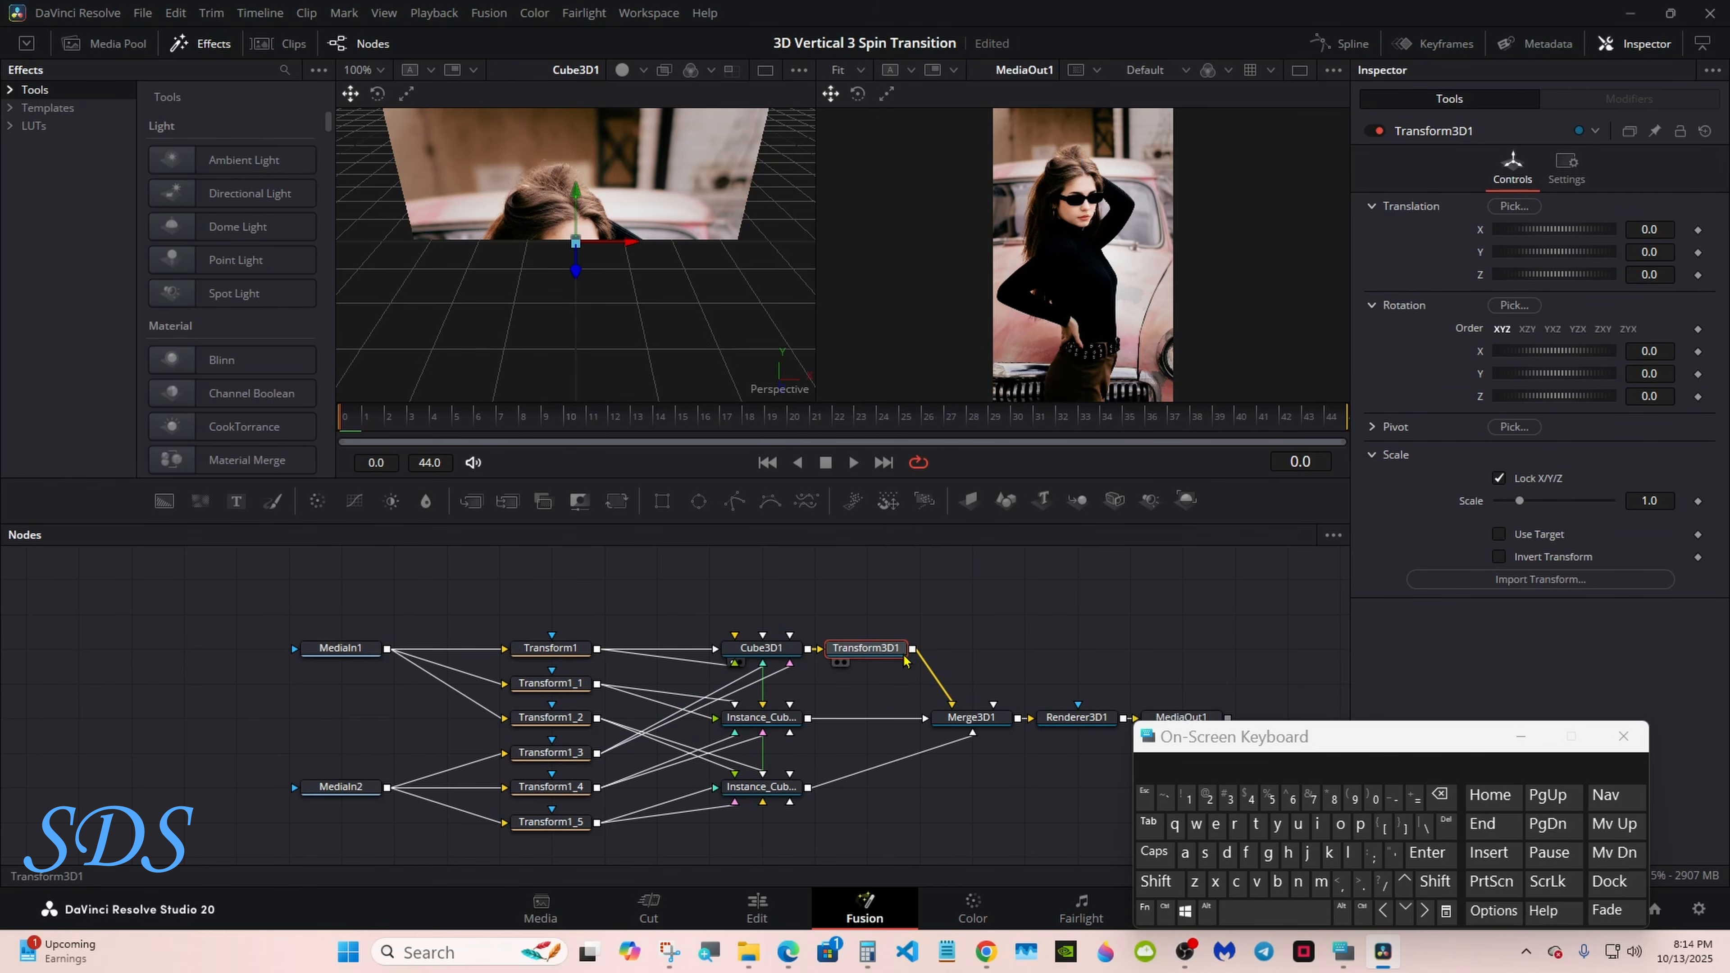
right_click(858, 733)
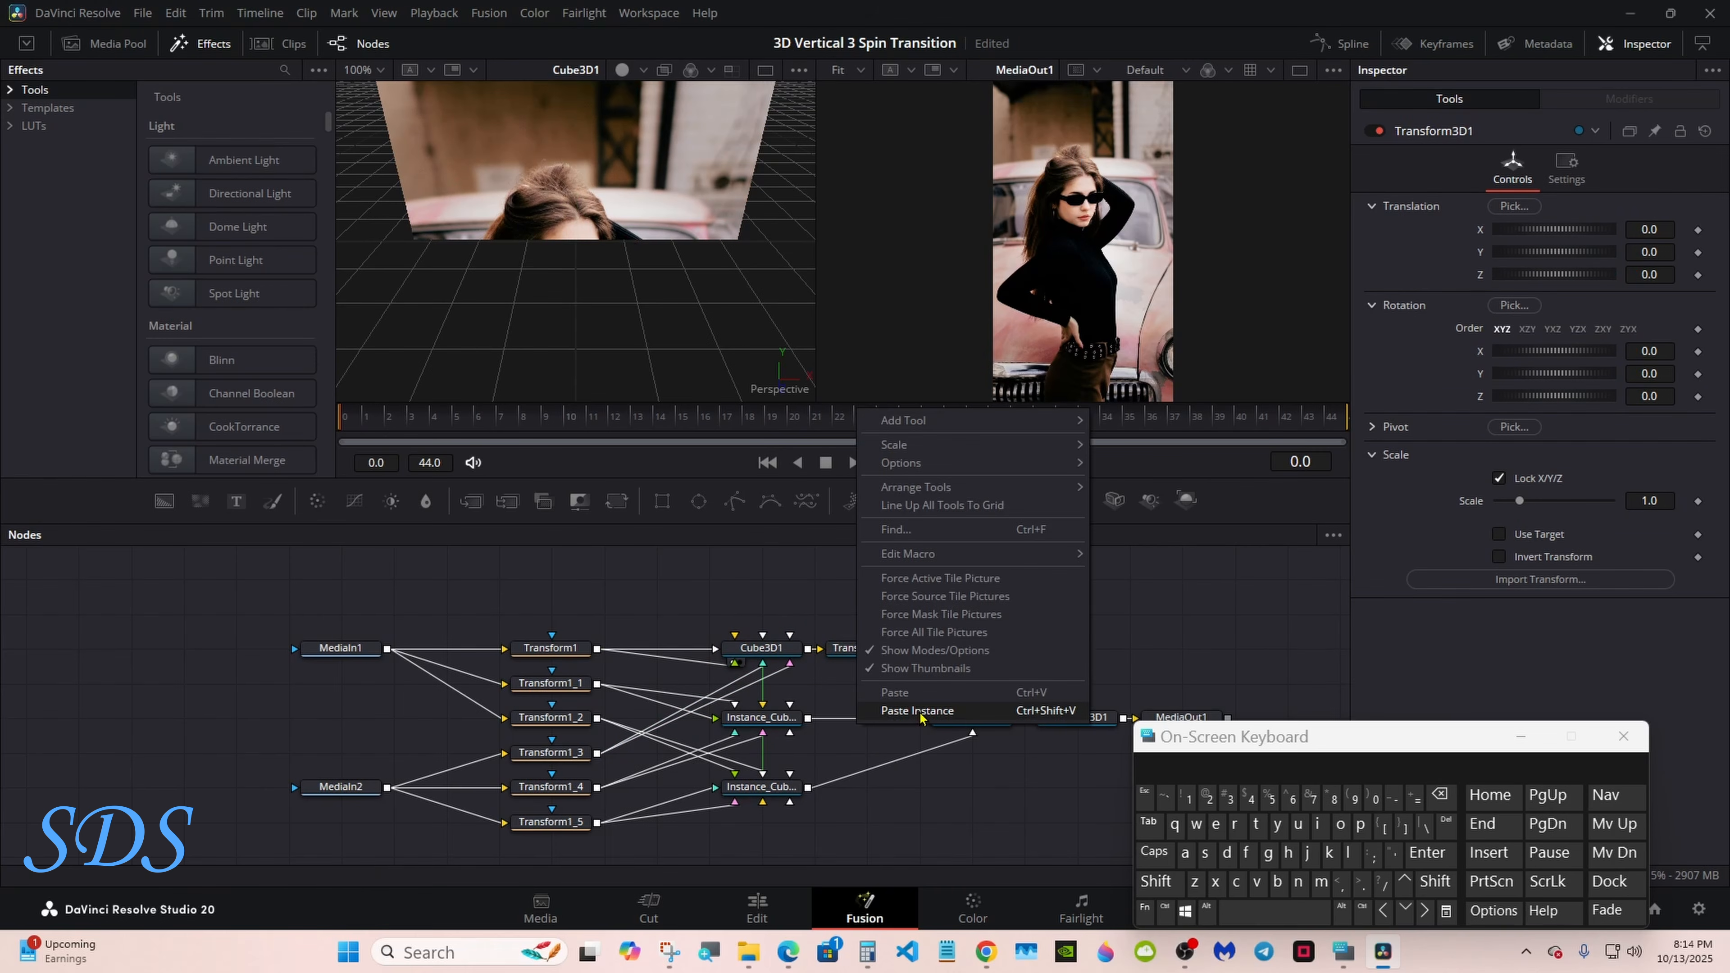
click(917, 710)
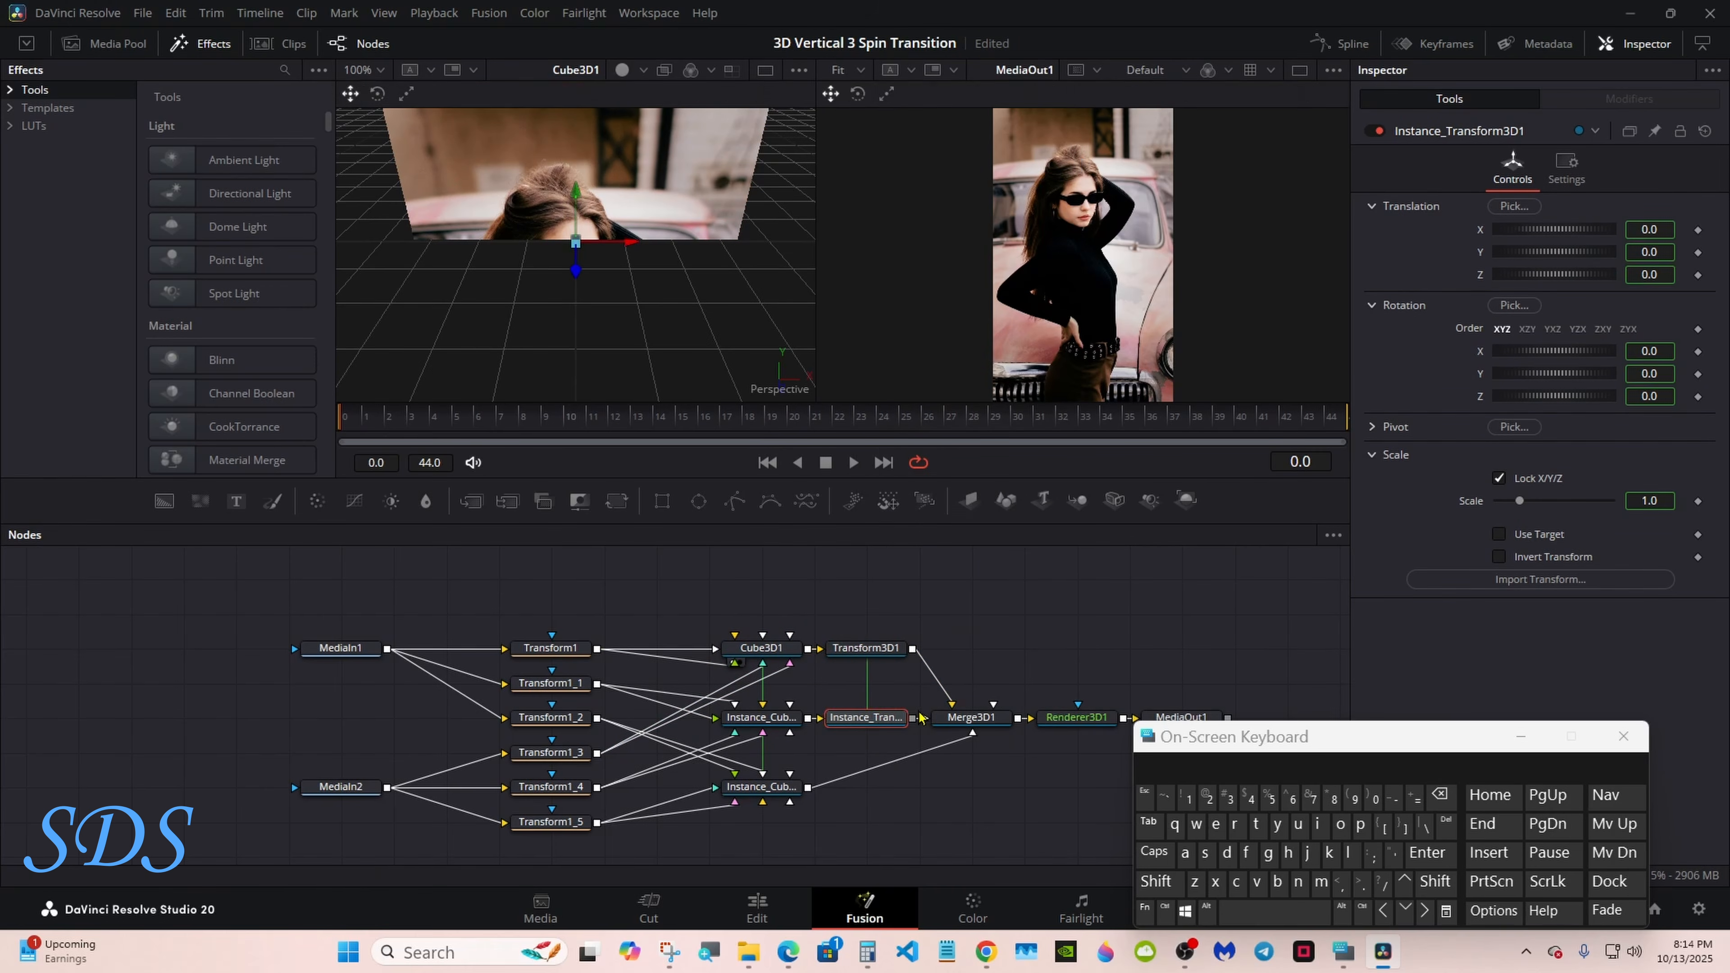
right_click(875, 796)
click(915, 769)
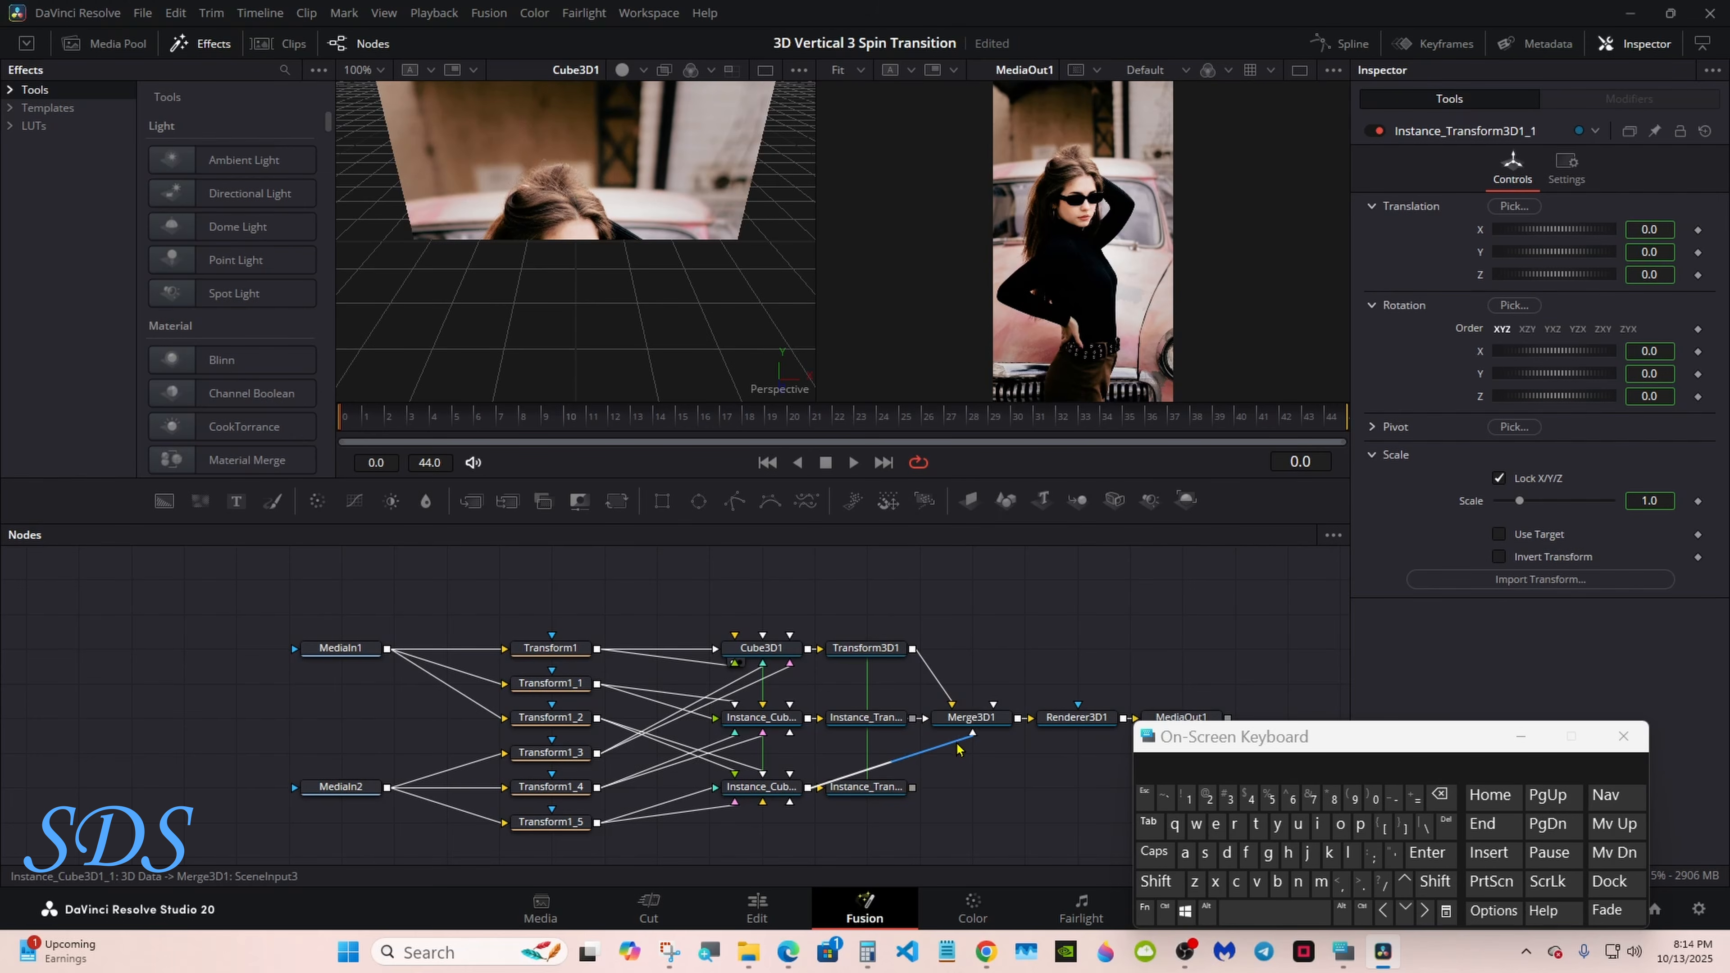
Route the middle and lowest cubes through their Transform3D instances into Merge3D1.
mouse_move(957, 743)
mouse_down()
mouse_move(835, 787)
mouse_move(951, 763)
mouse_move(970, 730)
mouse_up()
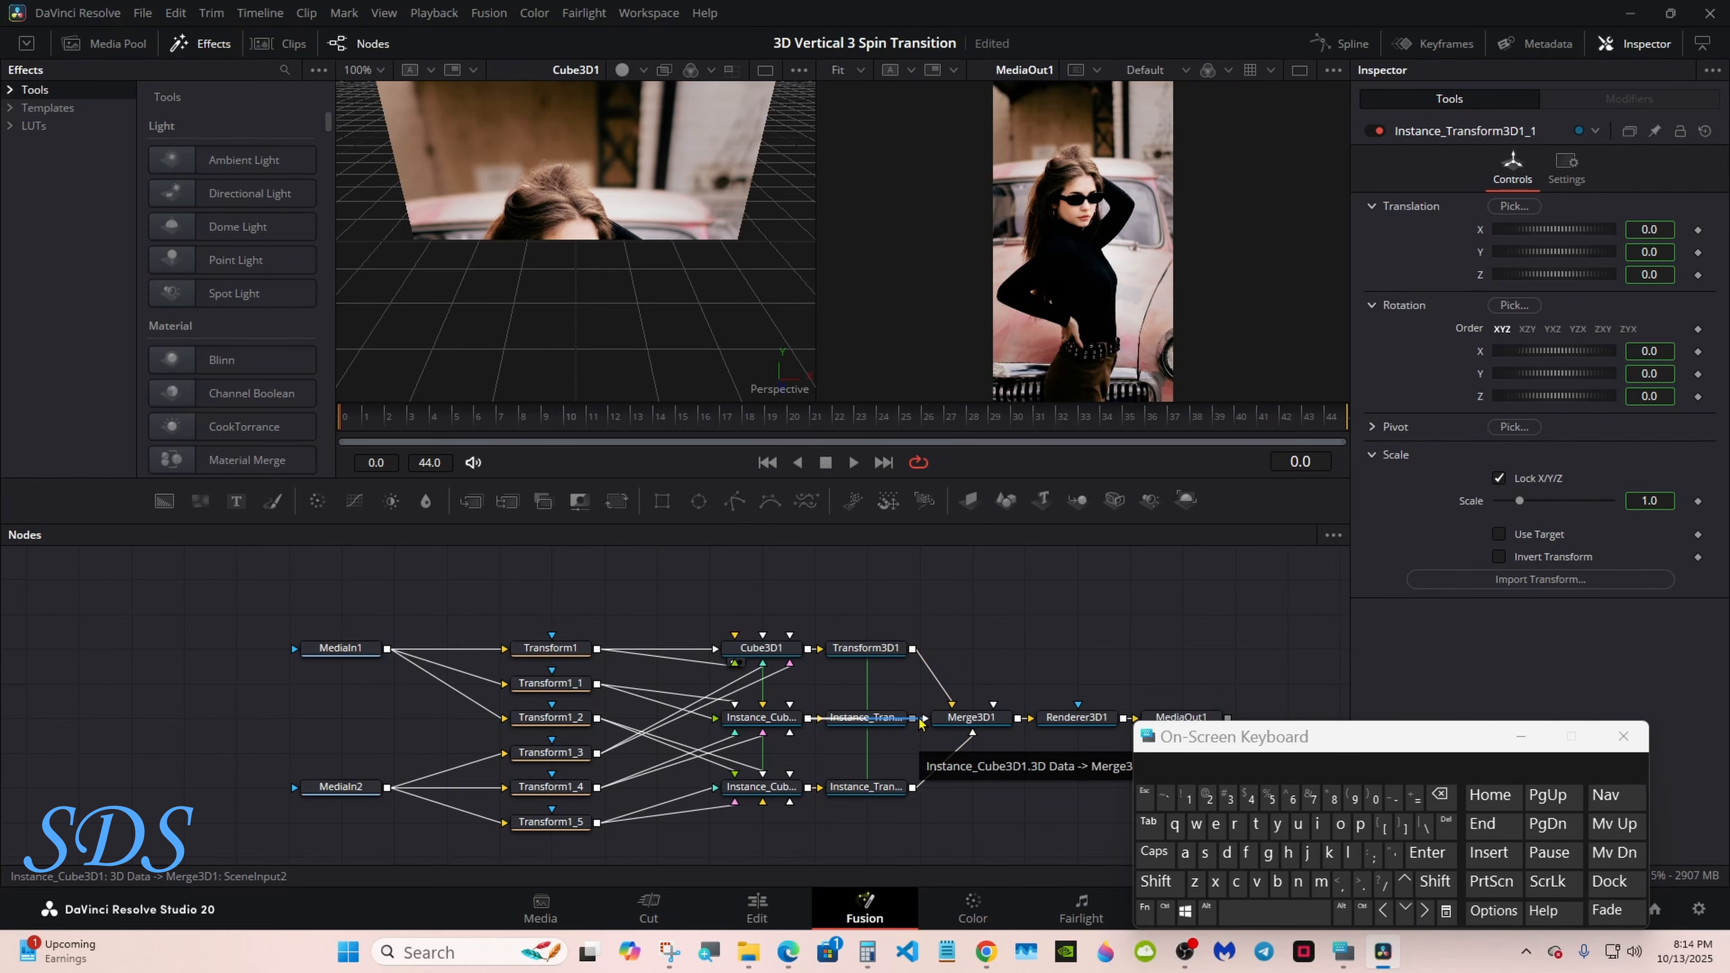
click(919, 719)
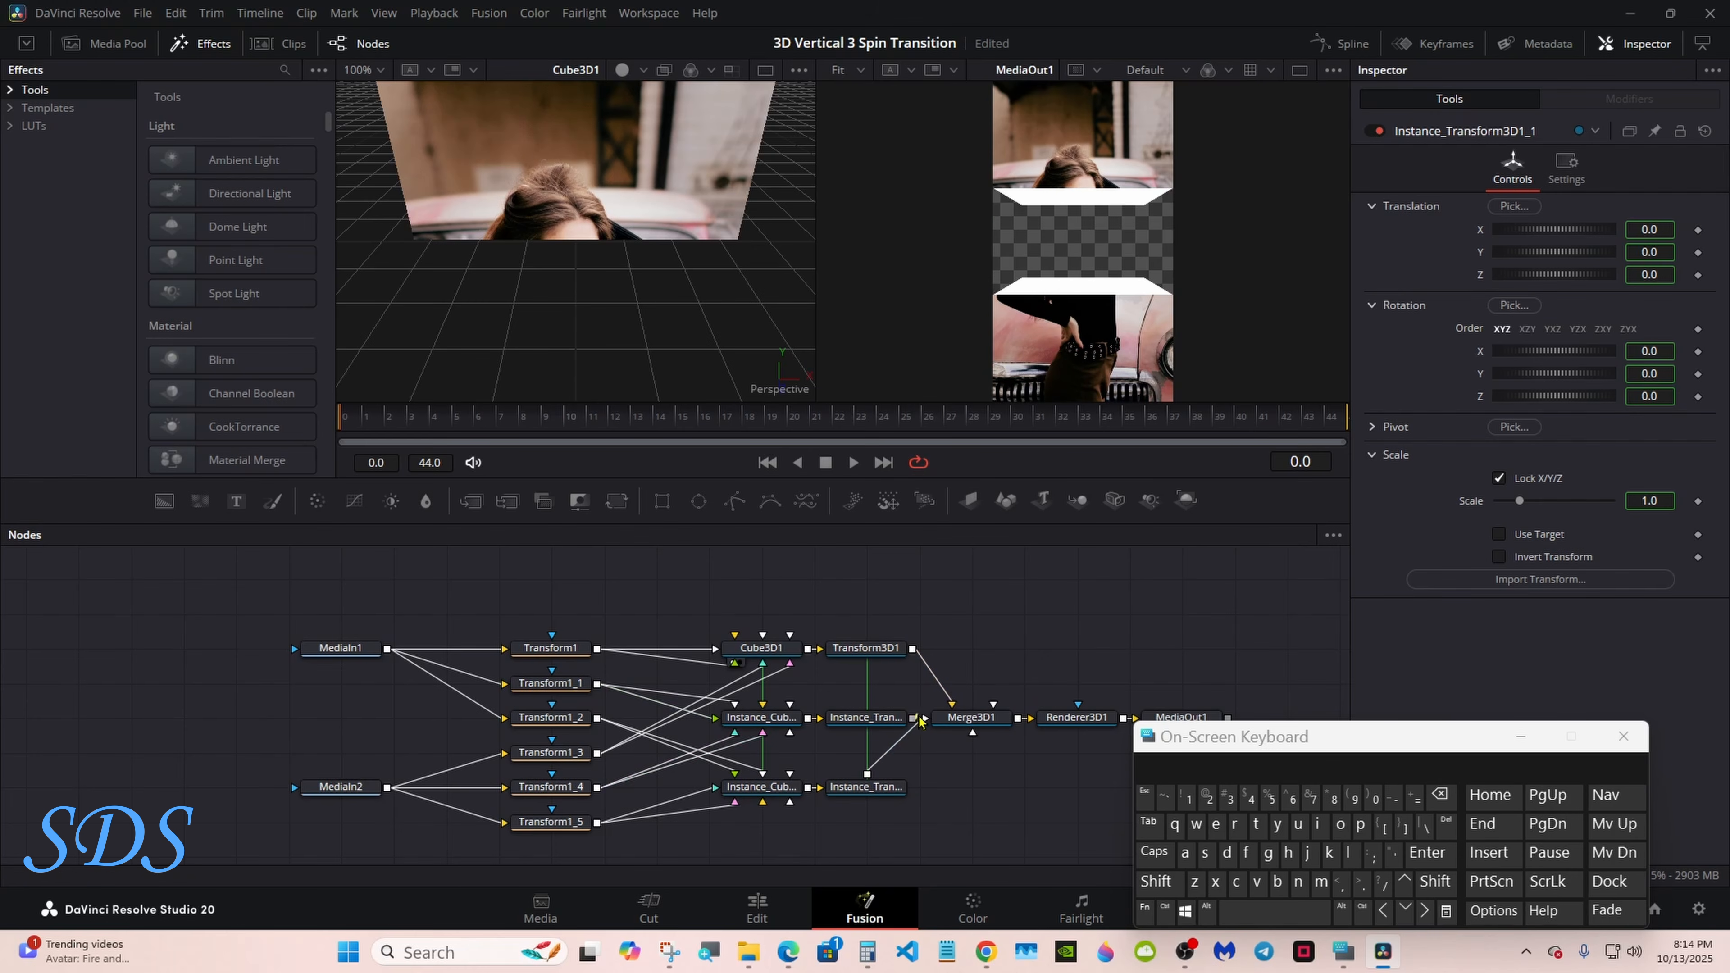
drag(913, 718, 953, 717)
Deinstance Rotation Y and Translation Y on the middle cube's Instance_Transform3D1.
click(901, 719)
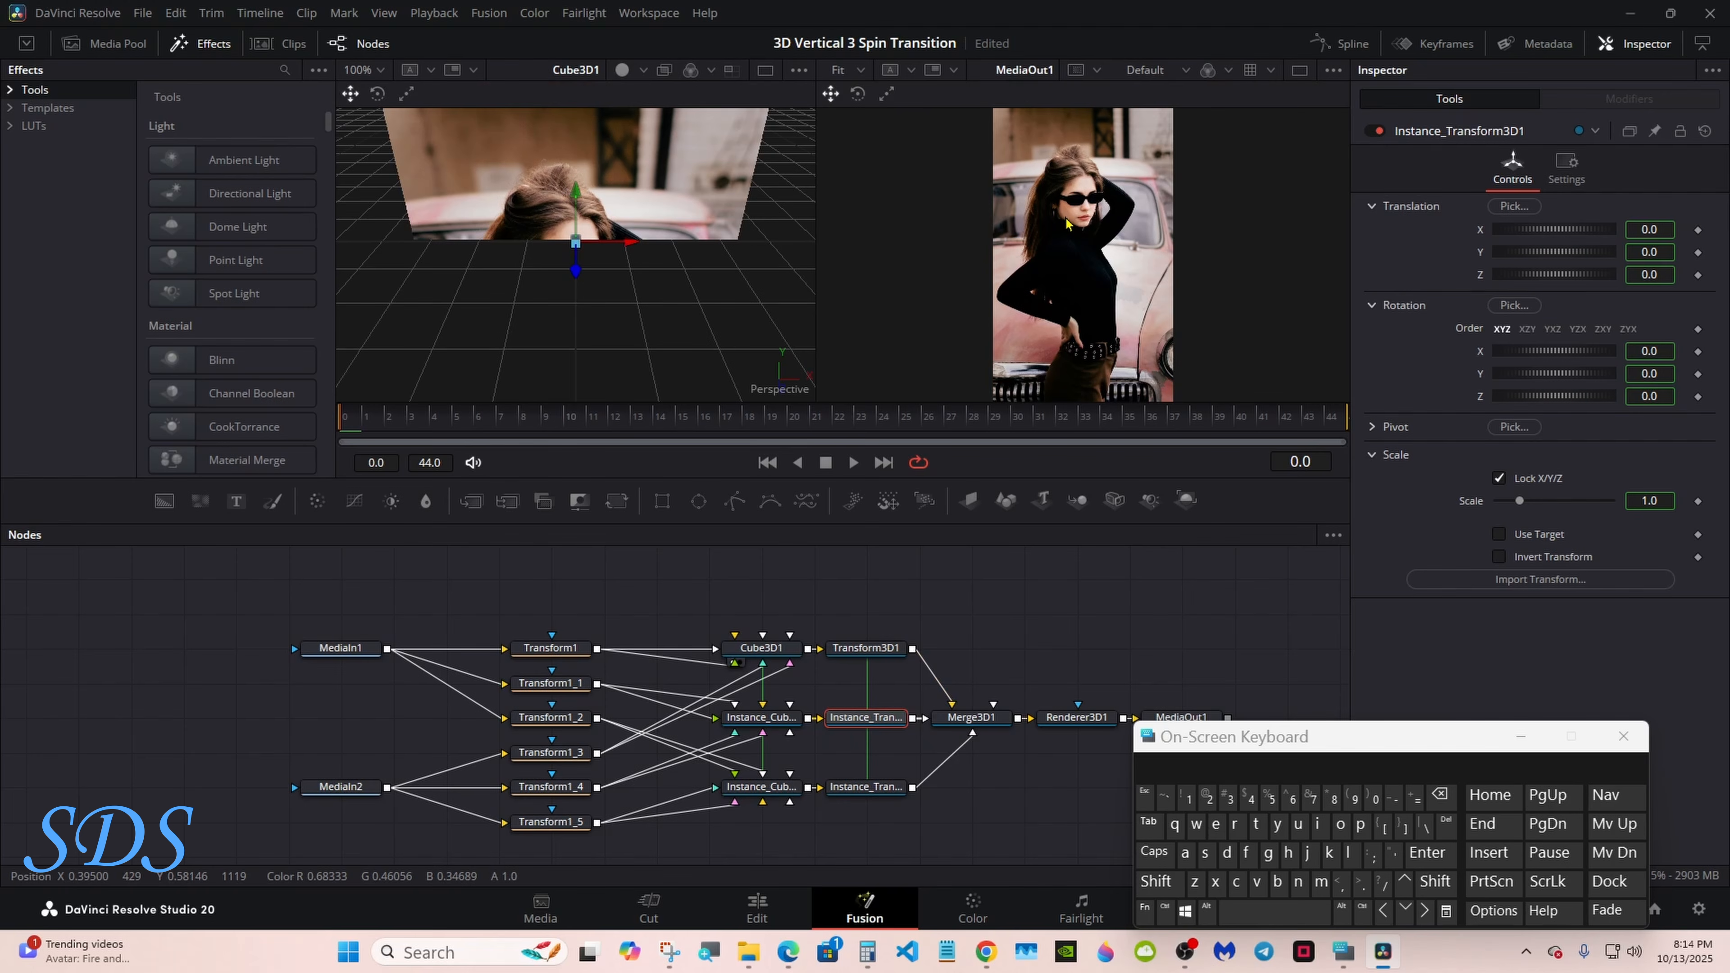
drag(1167, 736, 1207, 737)
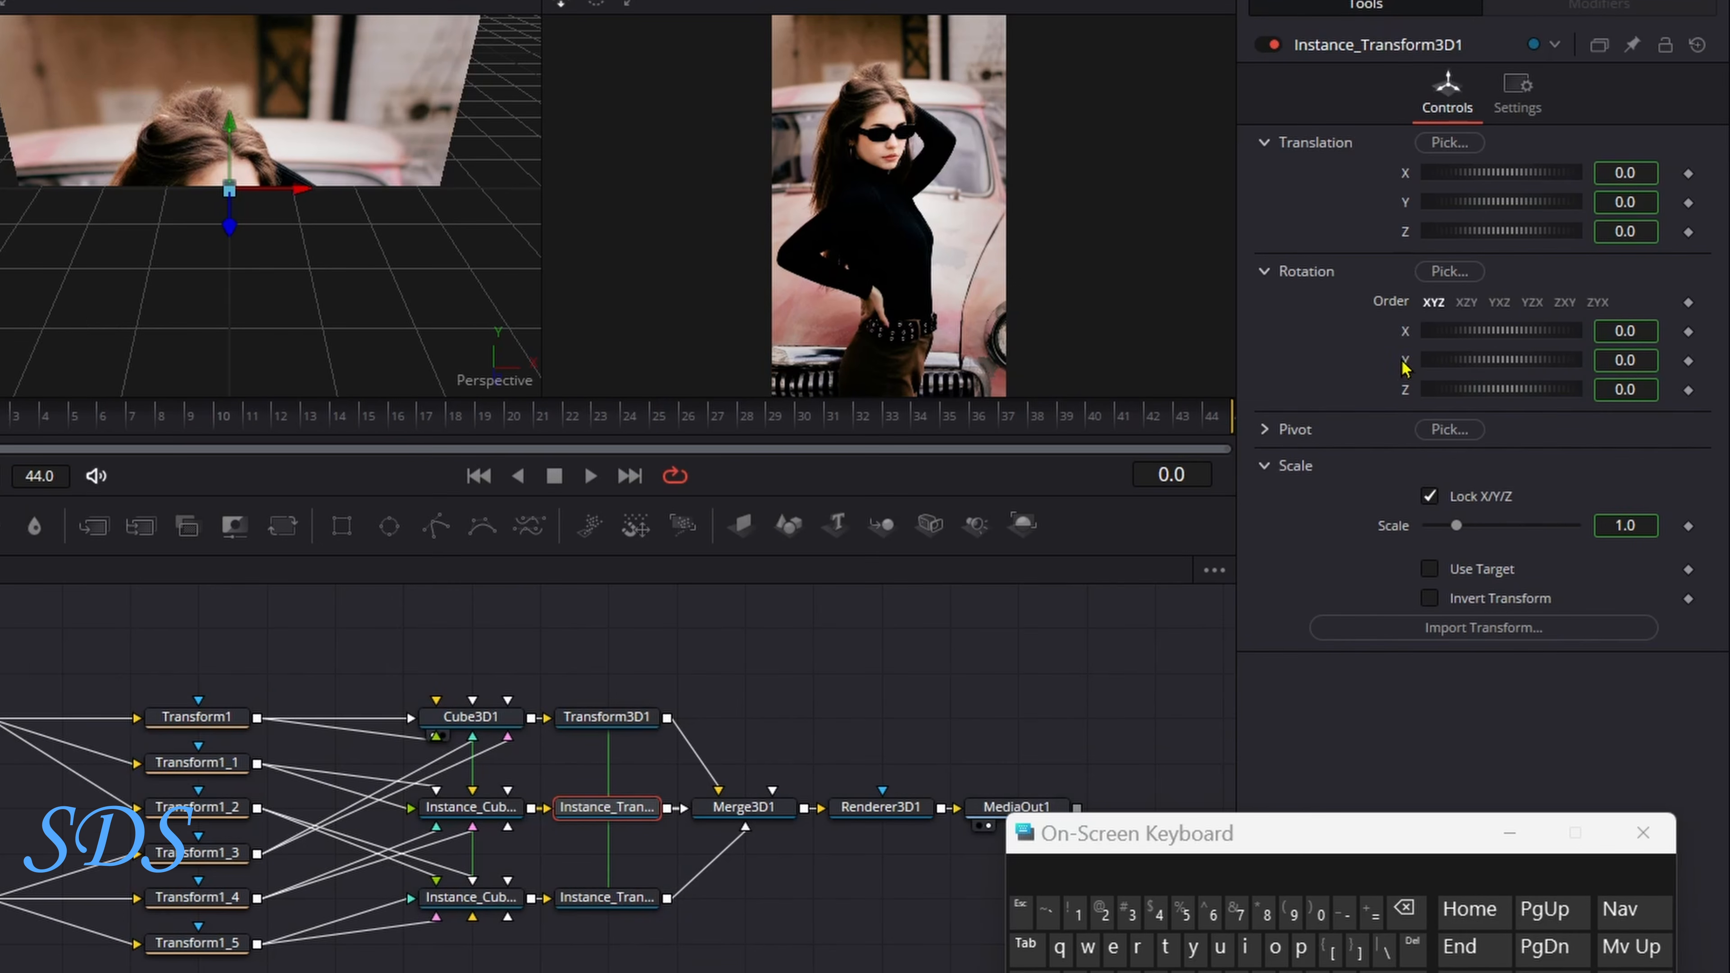
right_click(1405, 371)
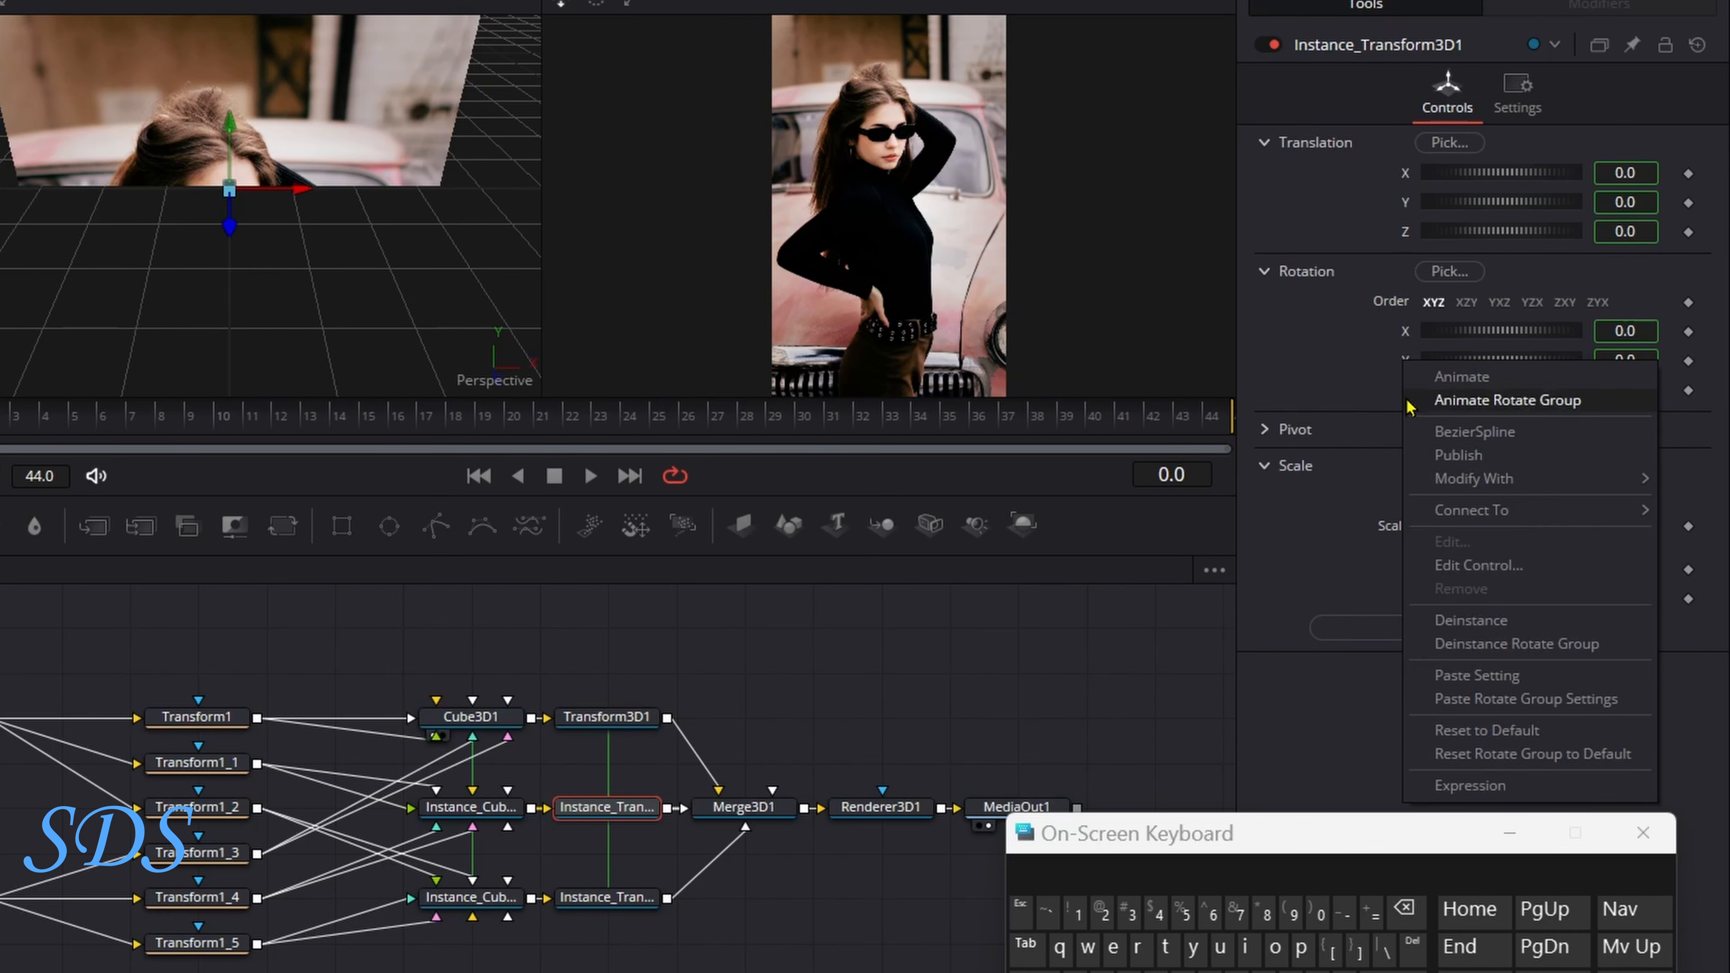
click(1443, 630)
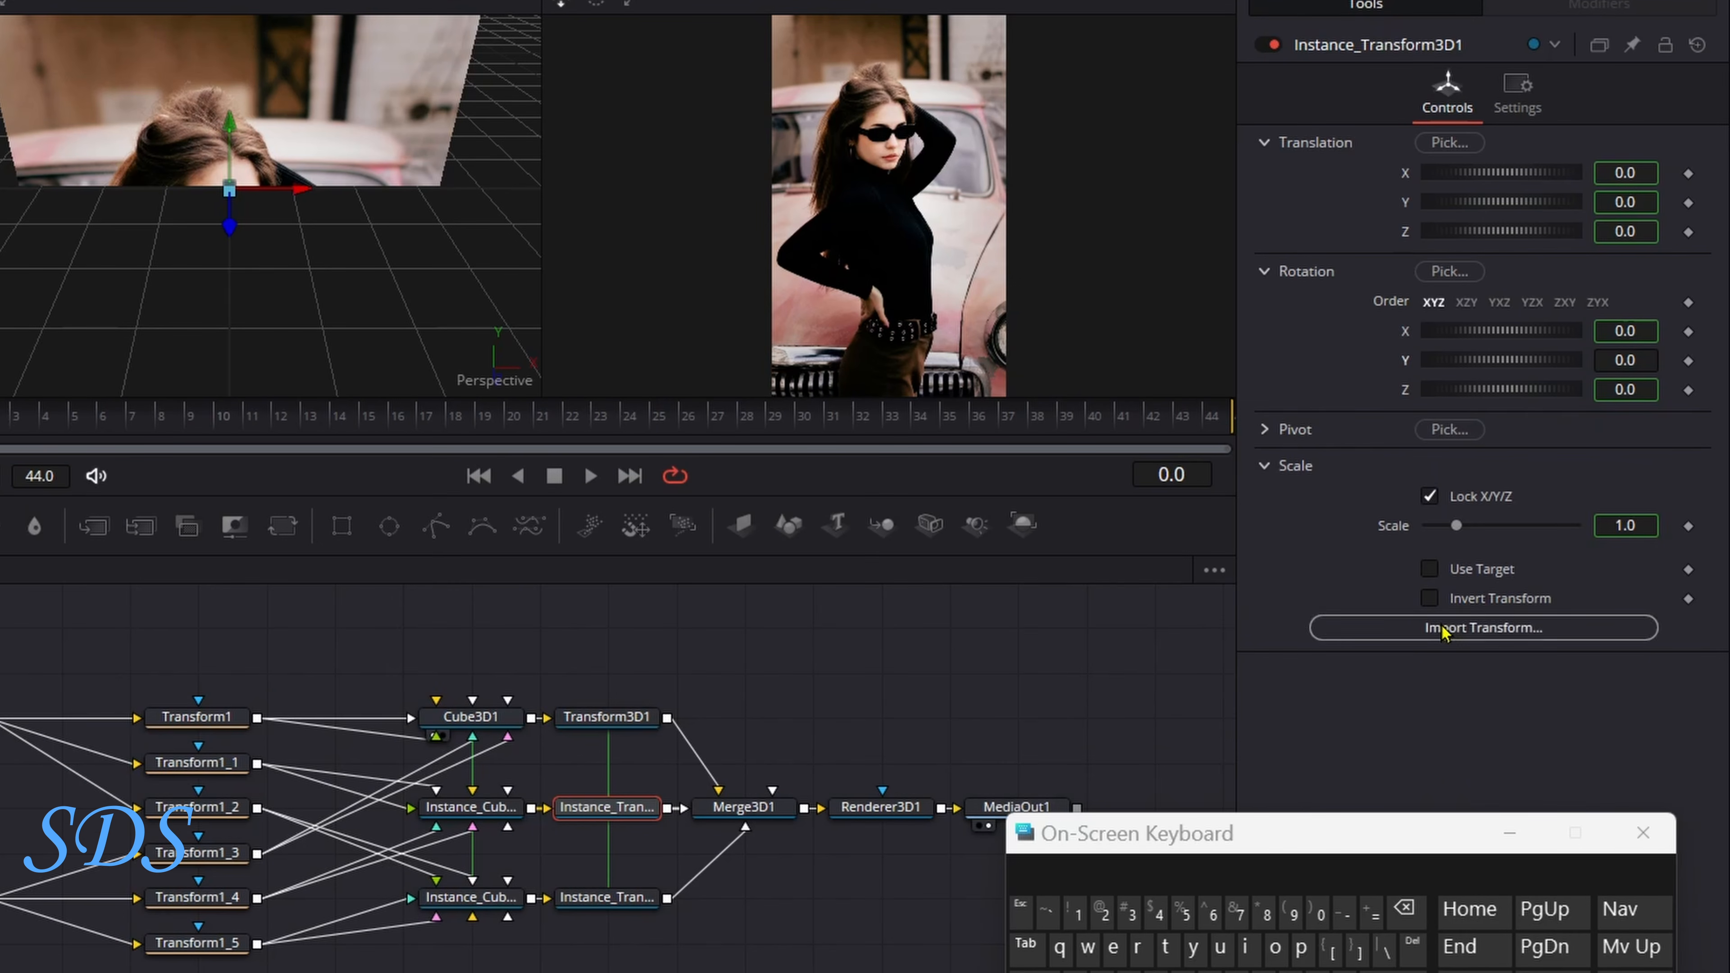
right_click(1404, 208)
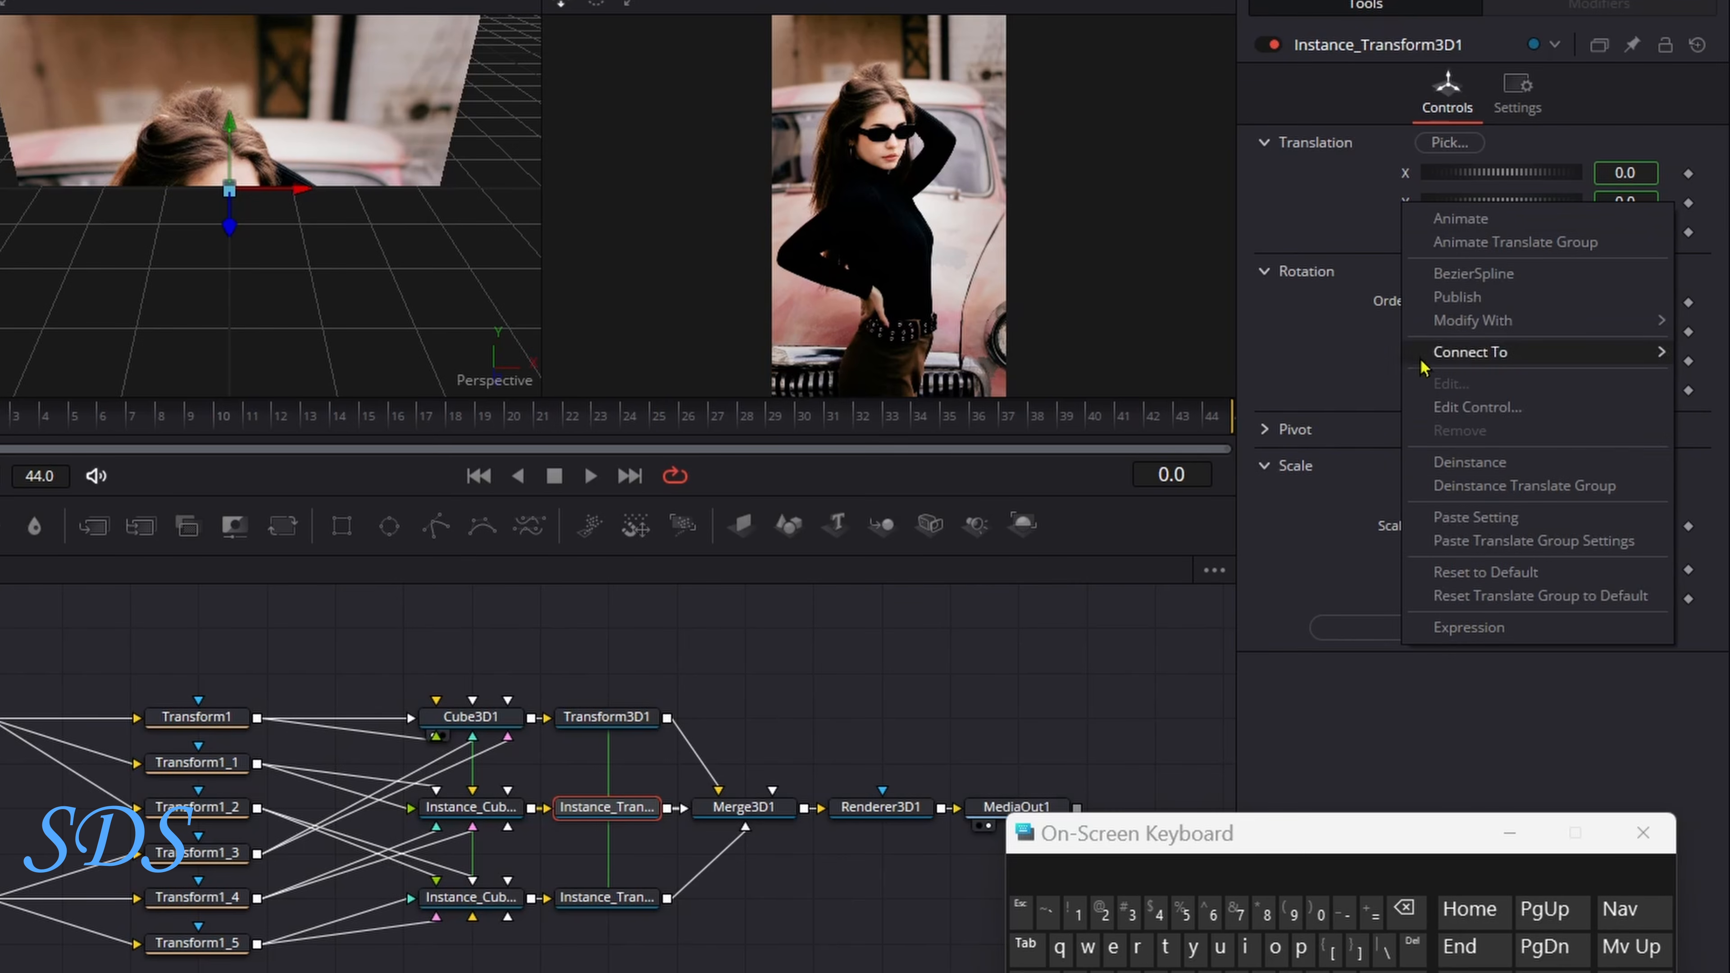
click(1464, 463)
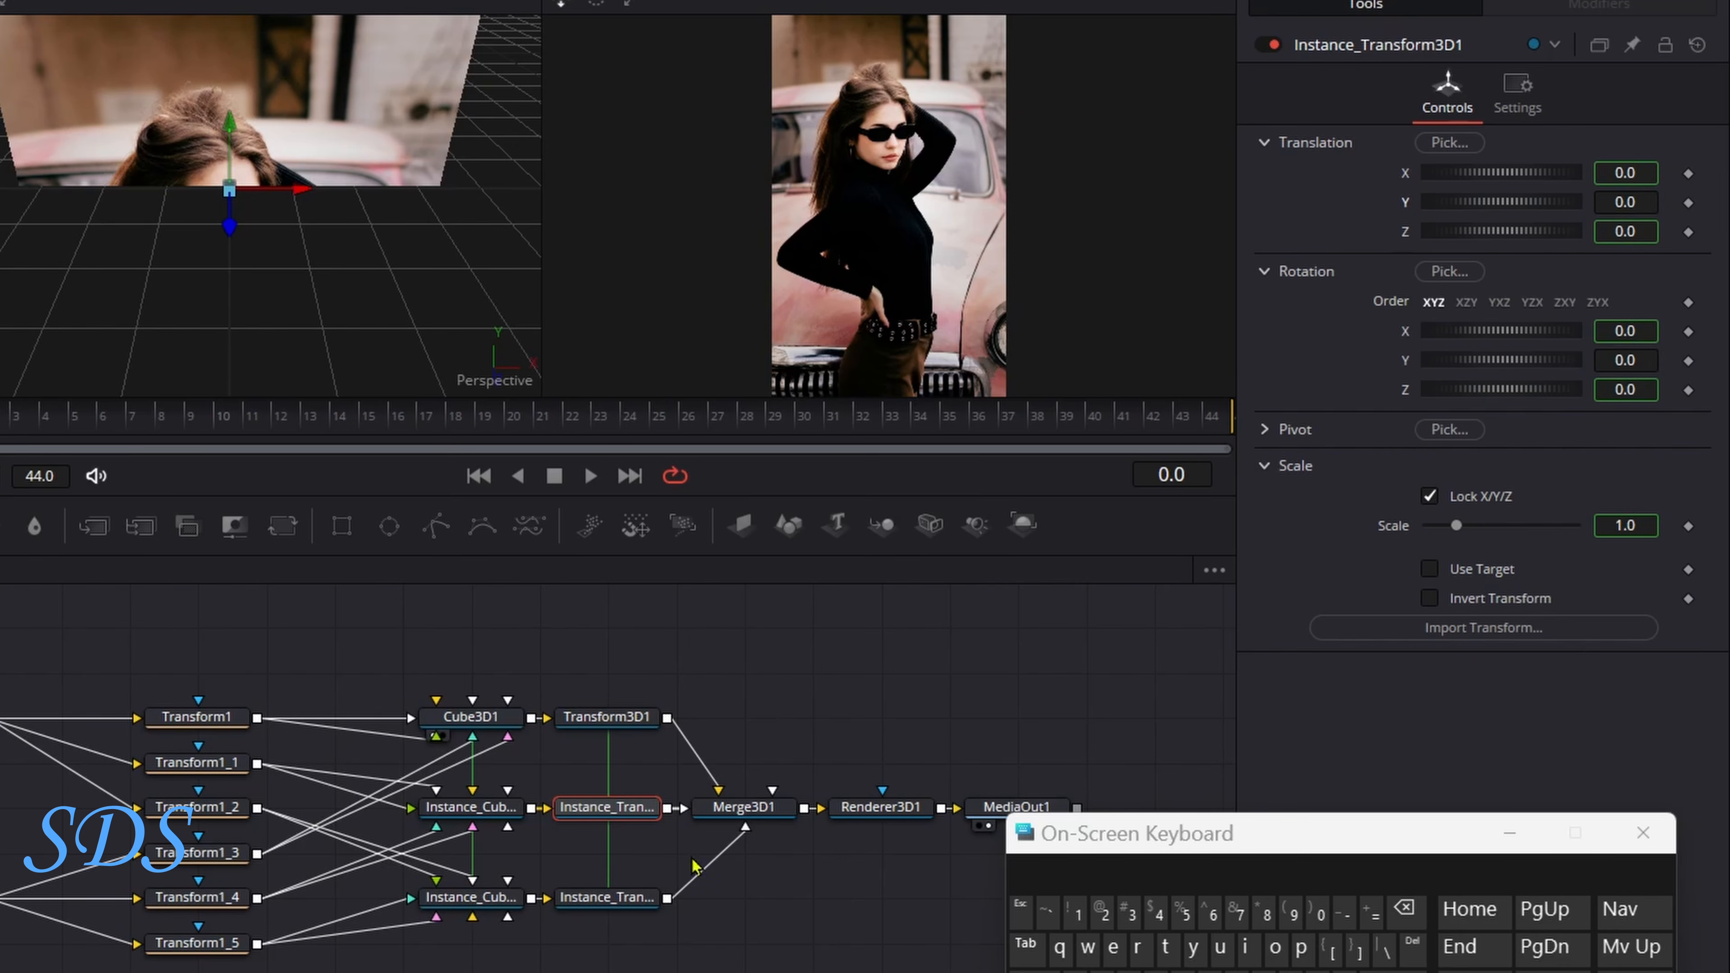
Deinstance Translation Y on the lowest cube's Instance_Transform3D1_1, leaving its rotation instanced.
click(606, 898)
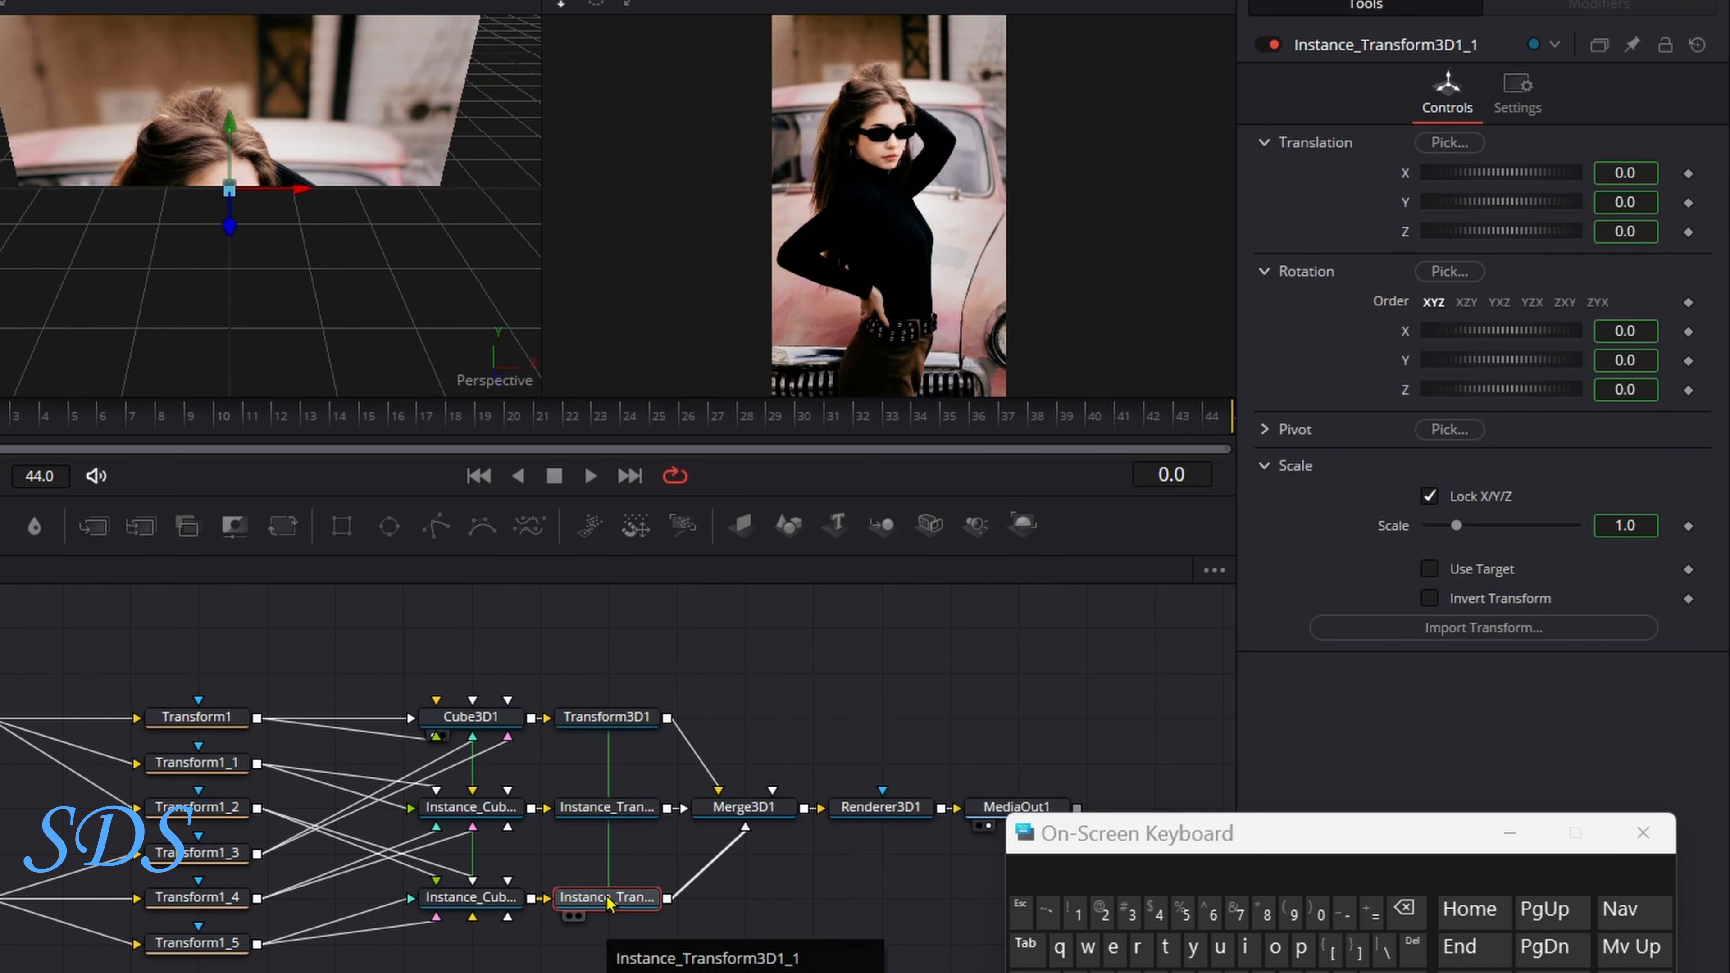
right_click(1404, 203)
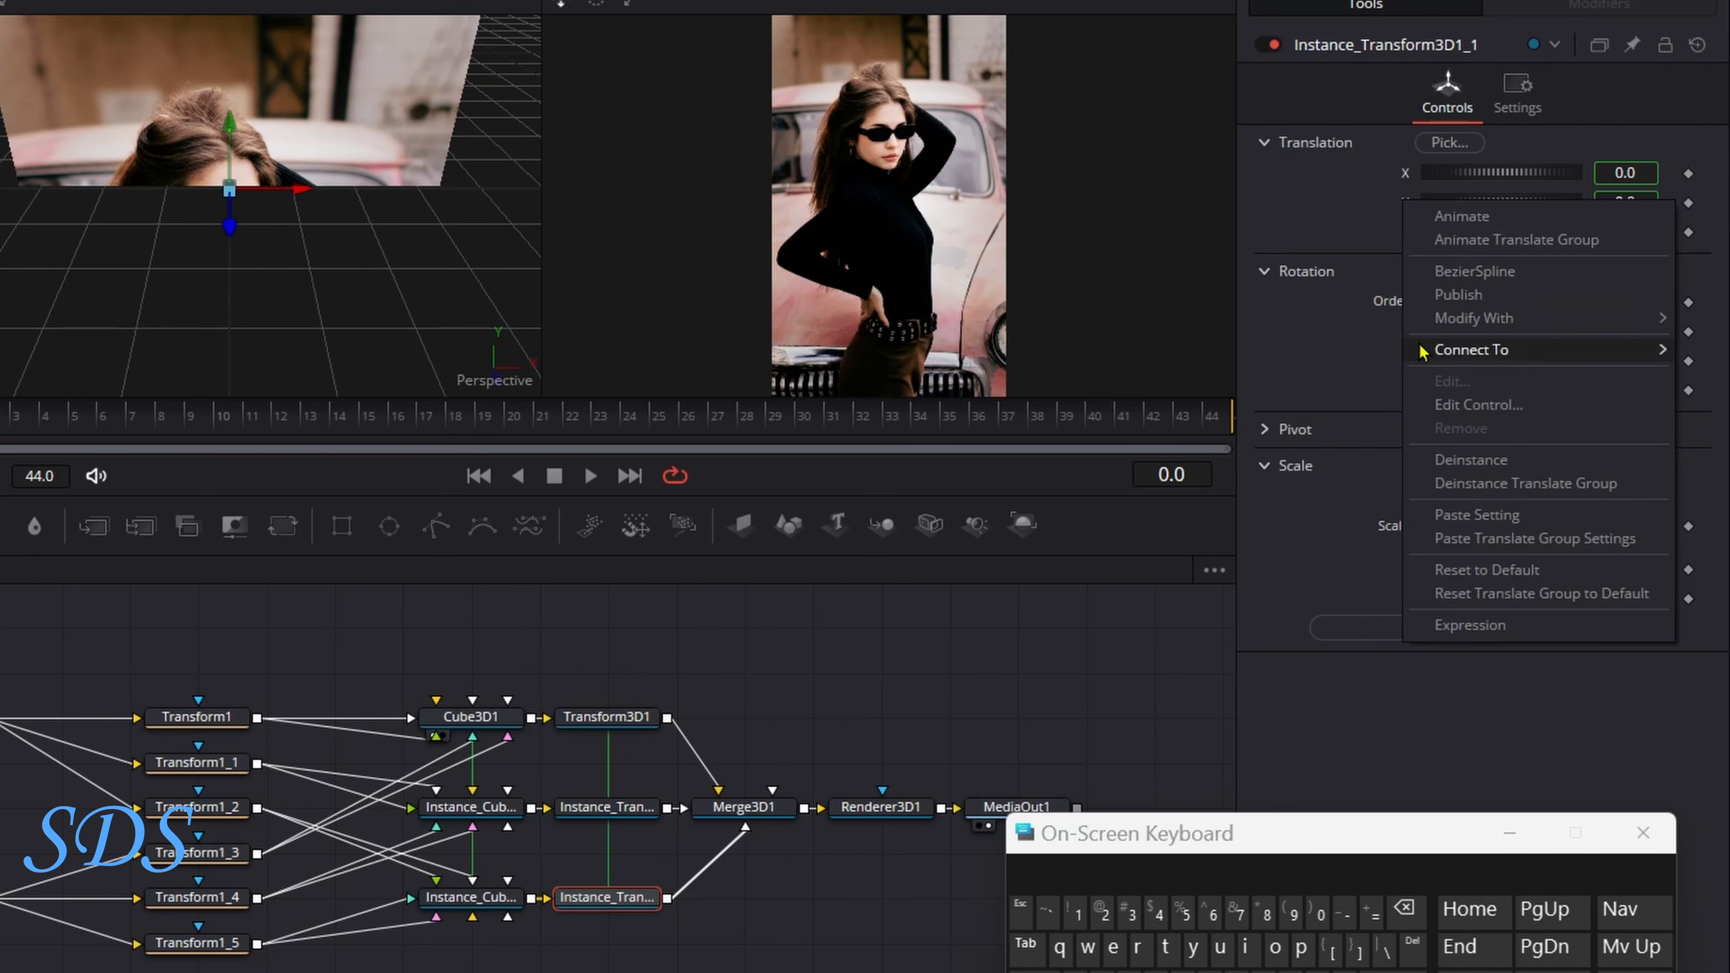
click(1471, 463)
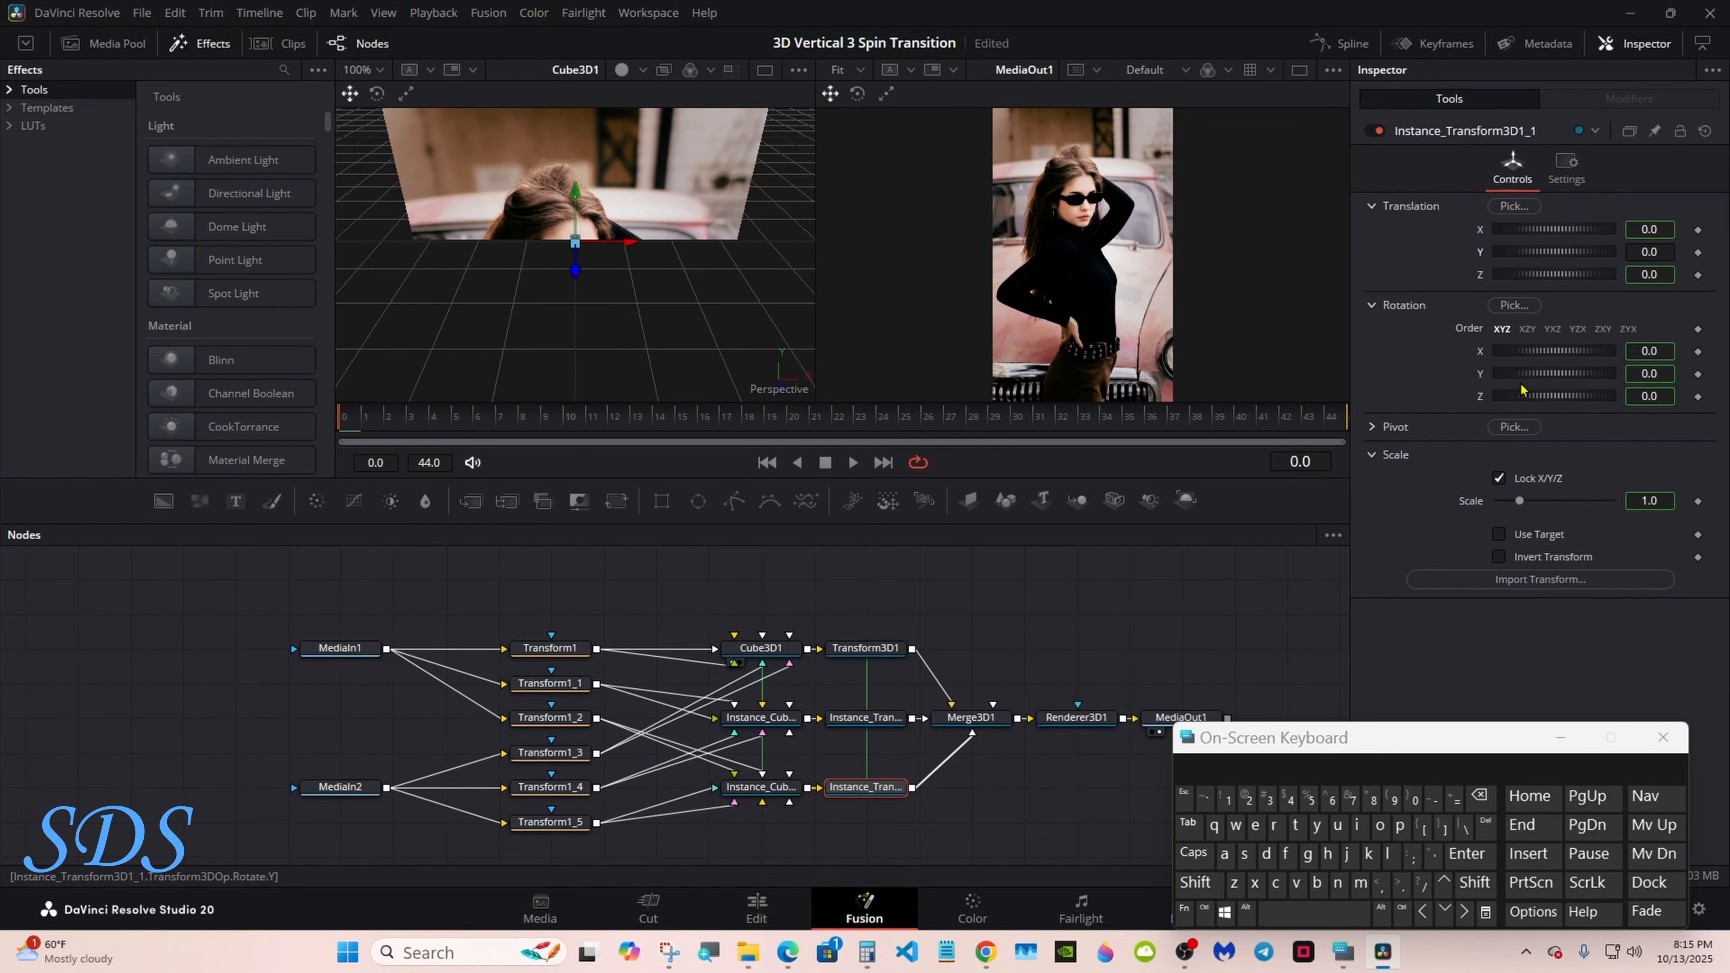
drag(1463, 362, 1561, 380)
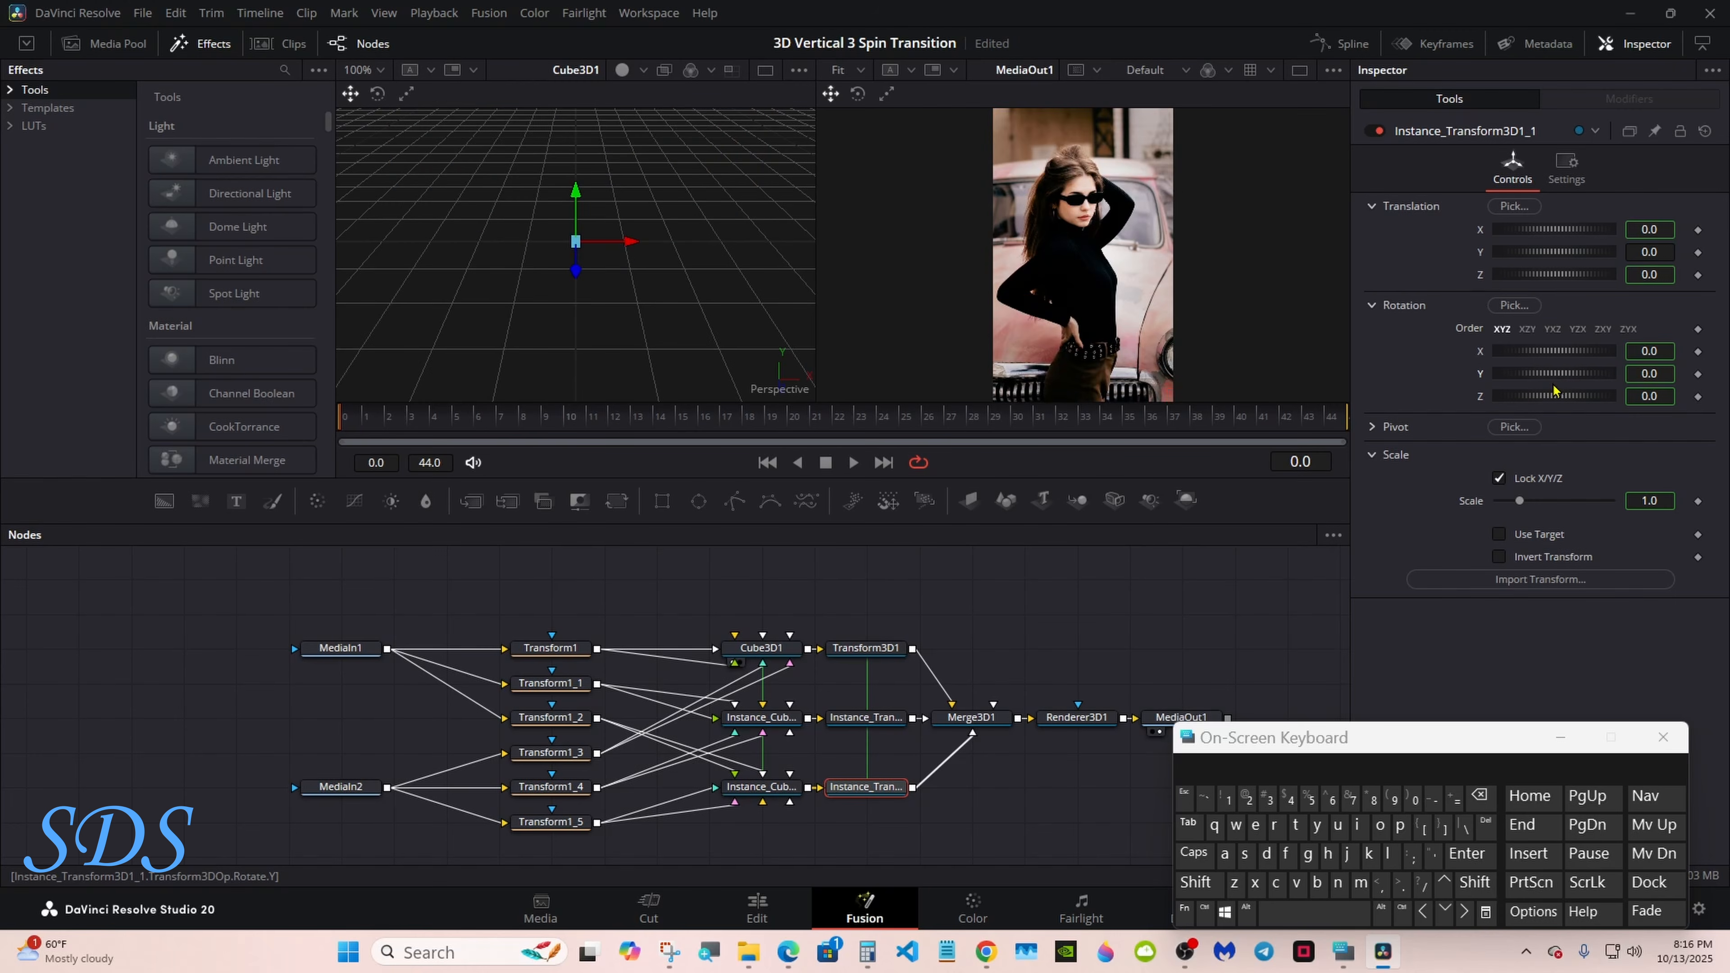
Modify Transform3D1's Rotation Y with Anim Curves.
click(882, 649)
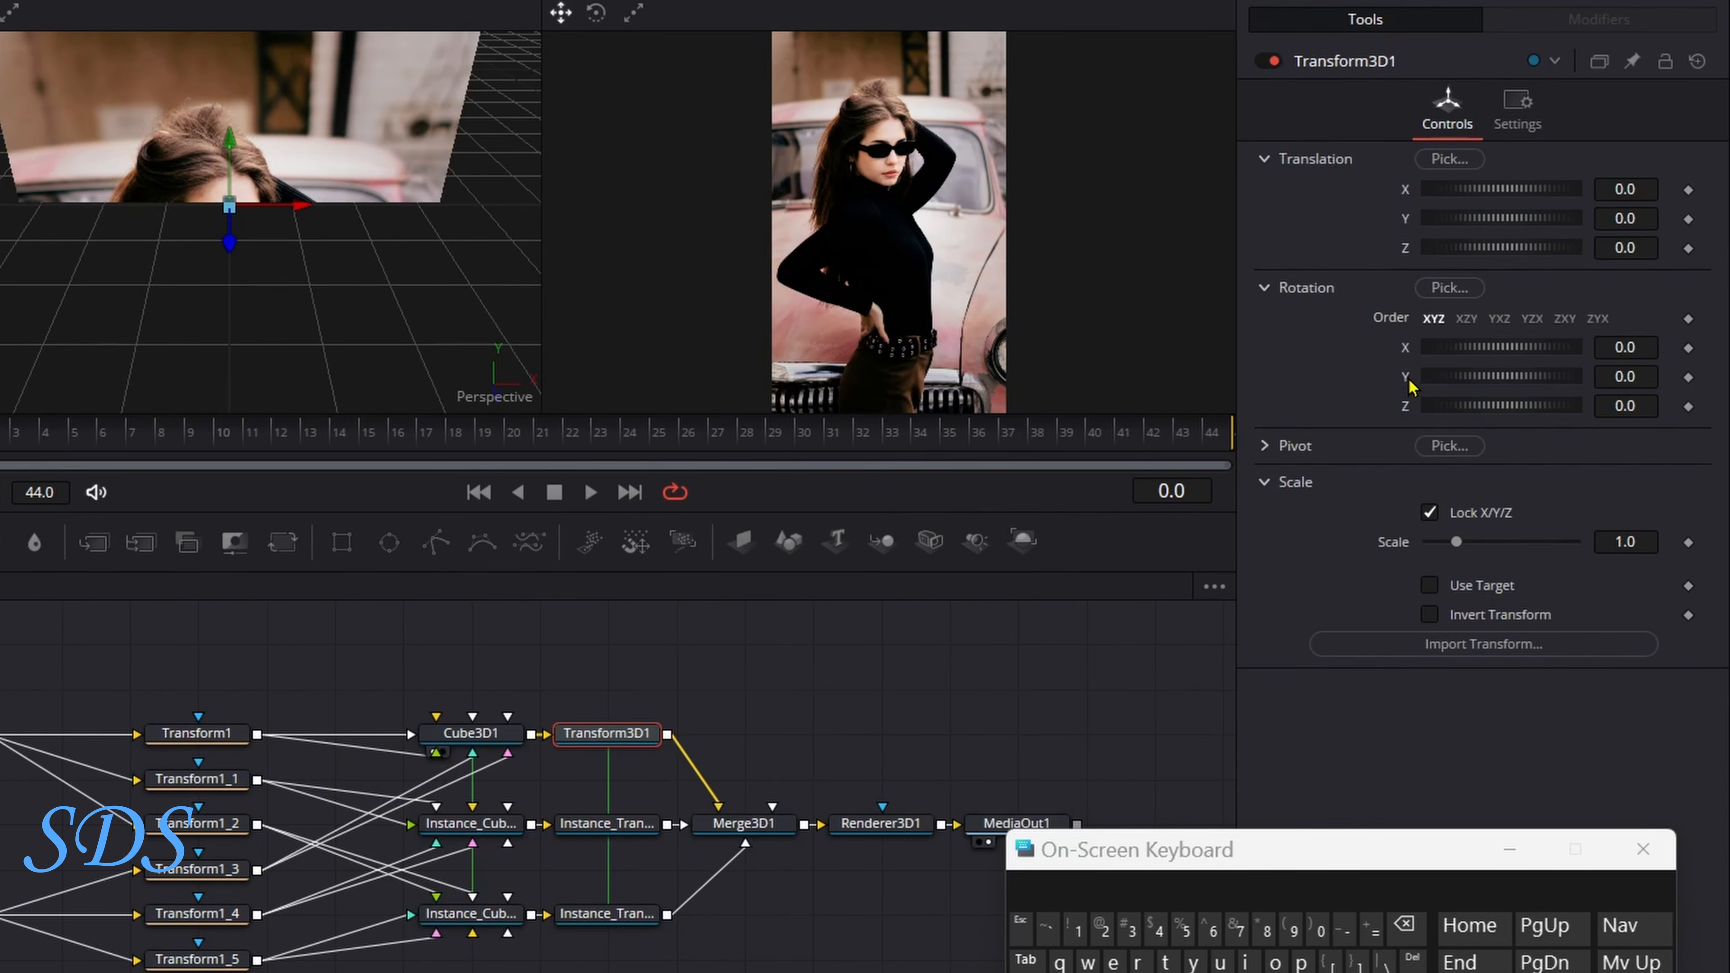
right_click(1408, 380)
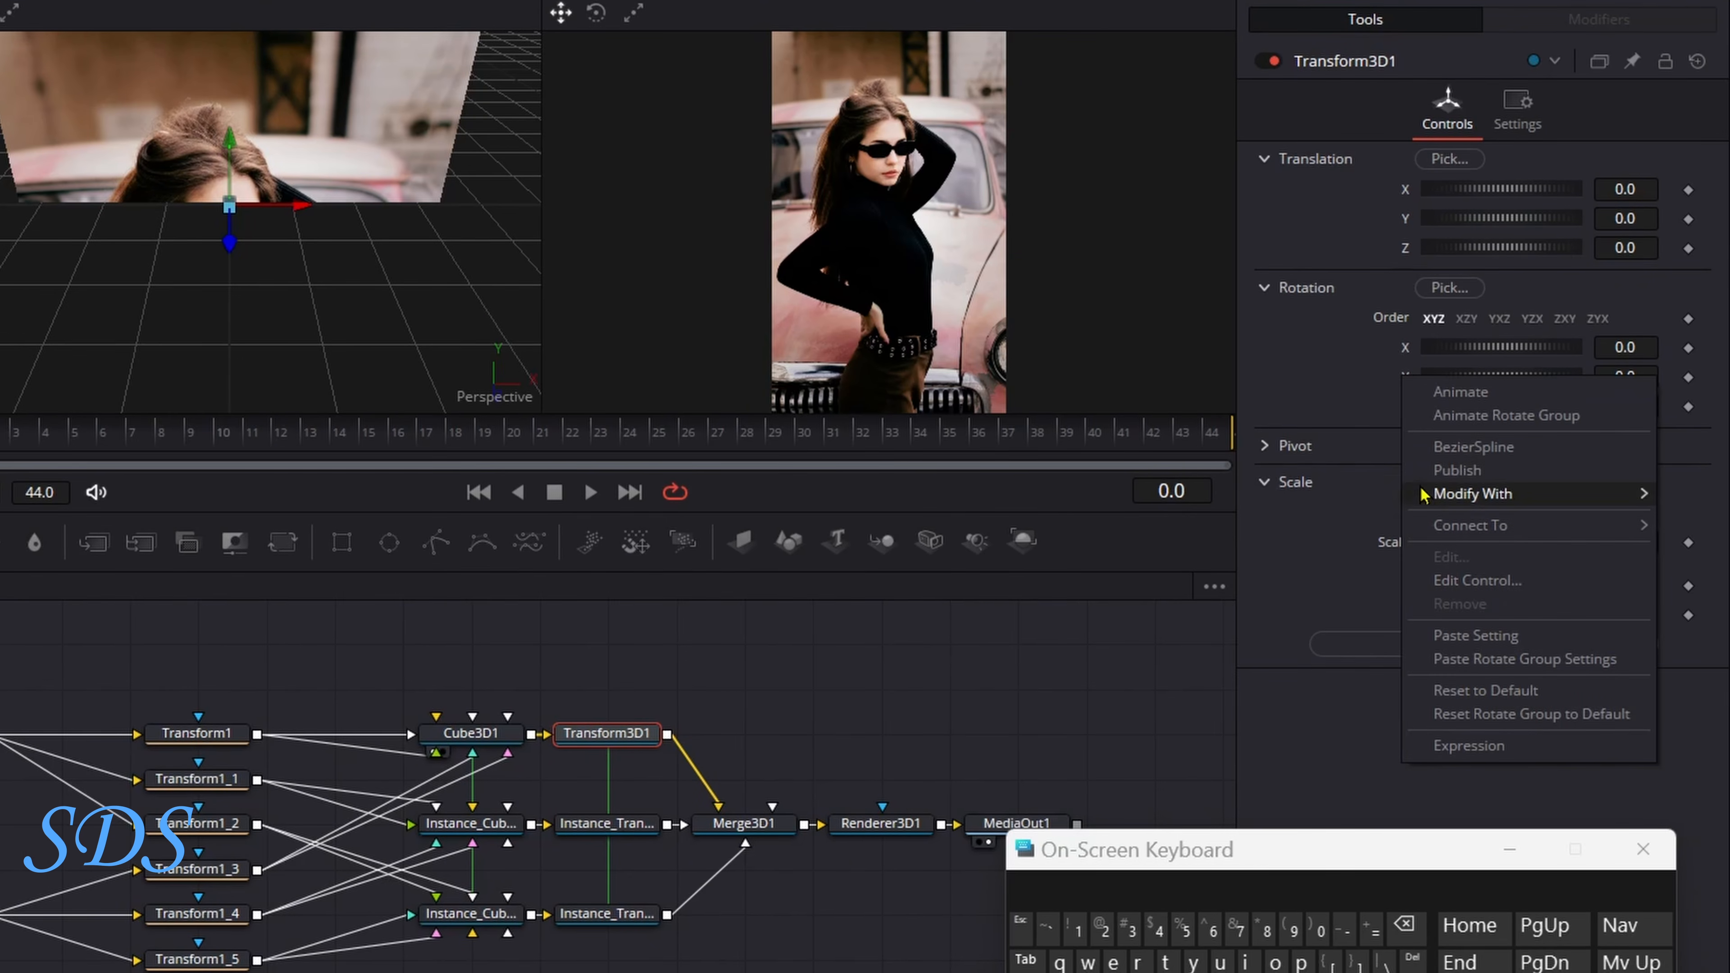
mouse_move(1454, 503)
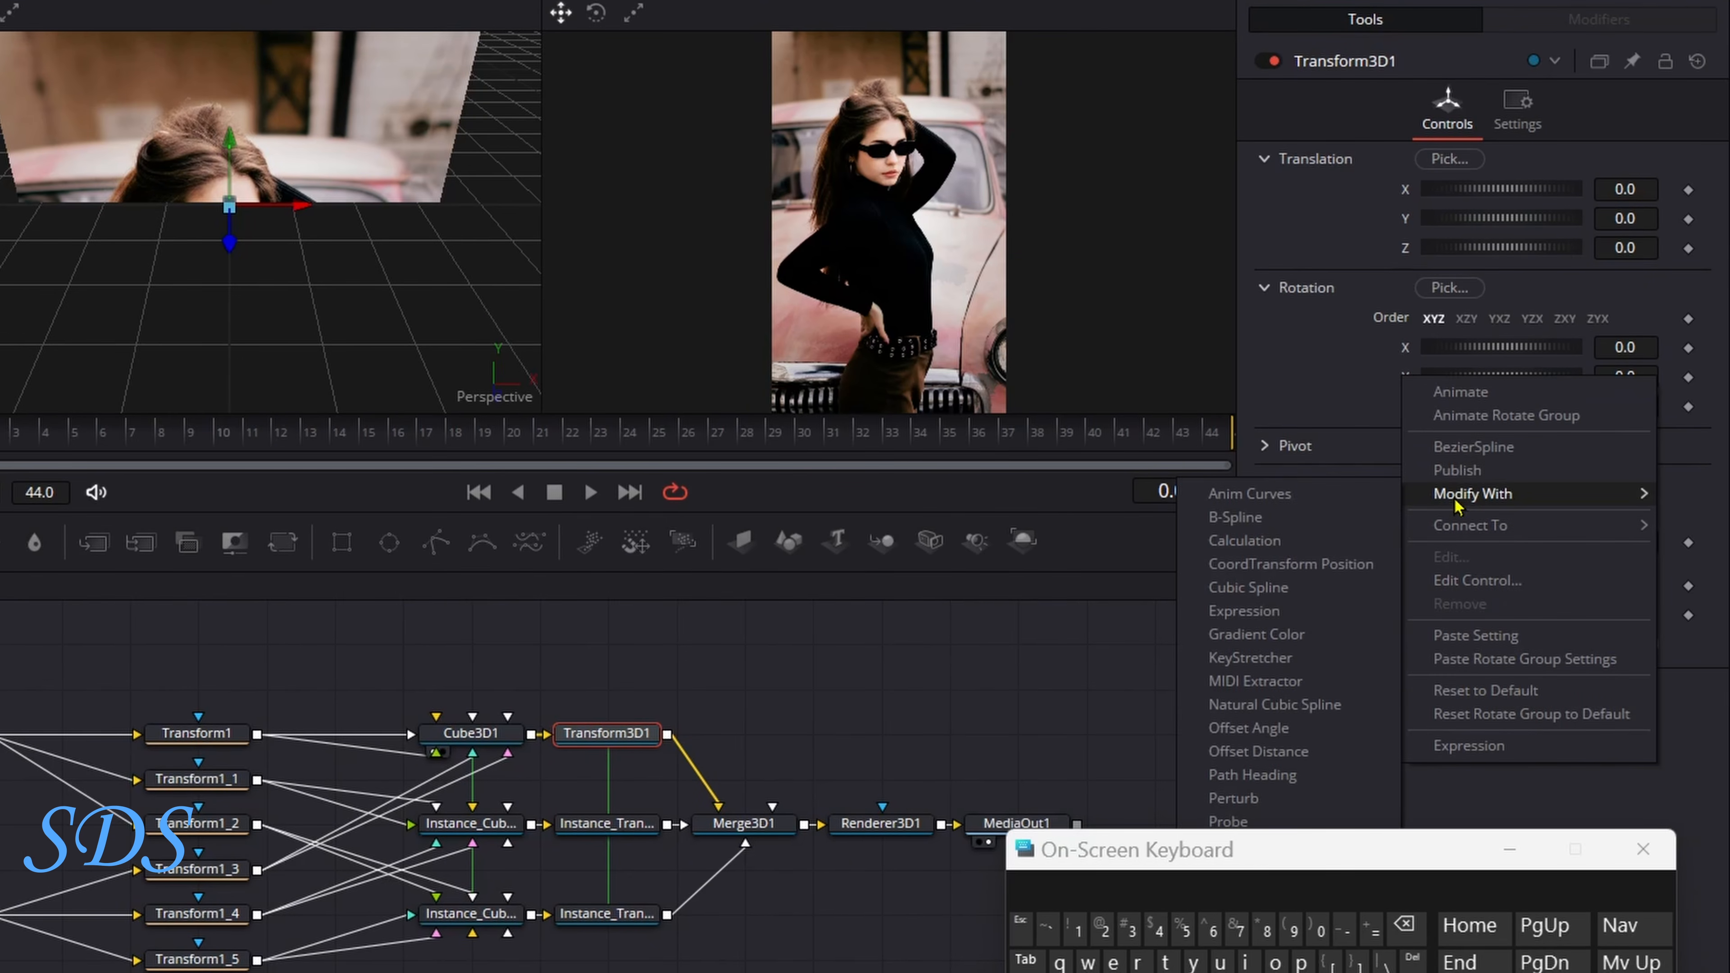
click(1316, 497)
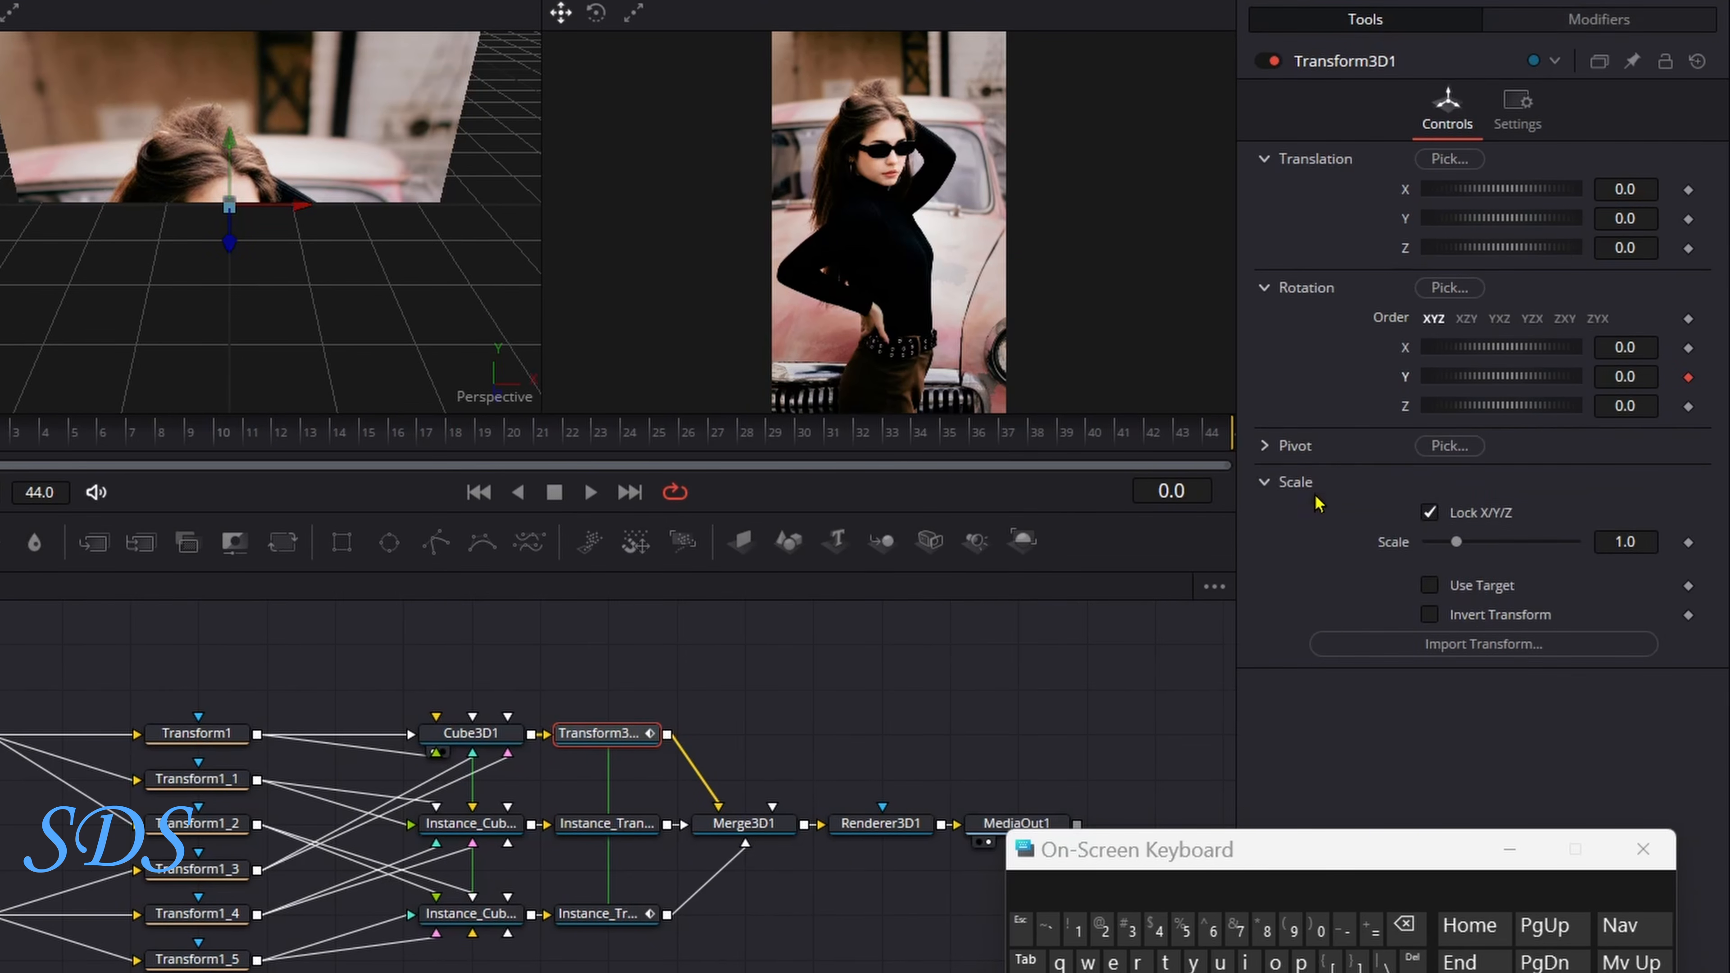
Set the Scale of the Anim Curves modifier on Transform3D1's Y rotation to 270.
click(1583, 27)
click(1643, 318)
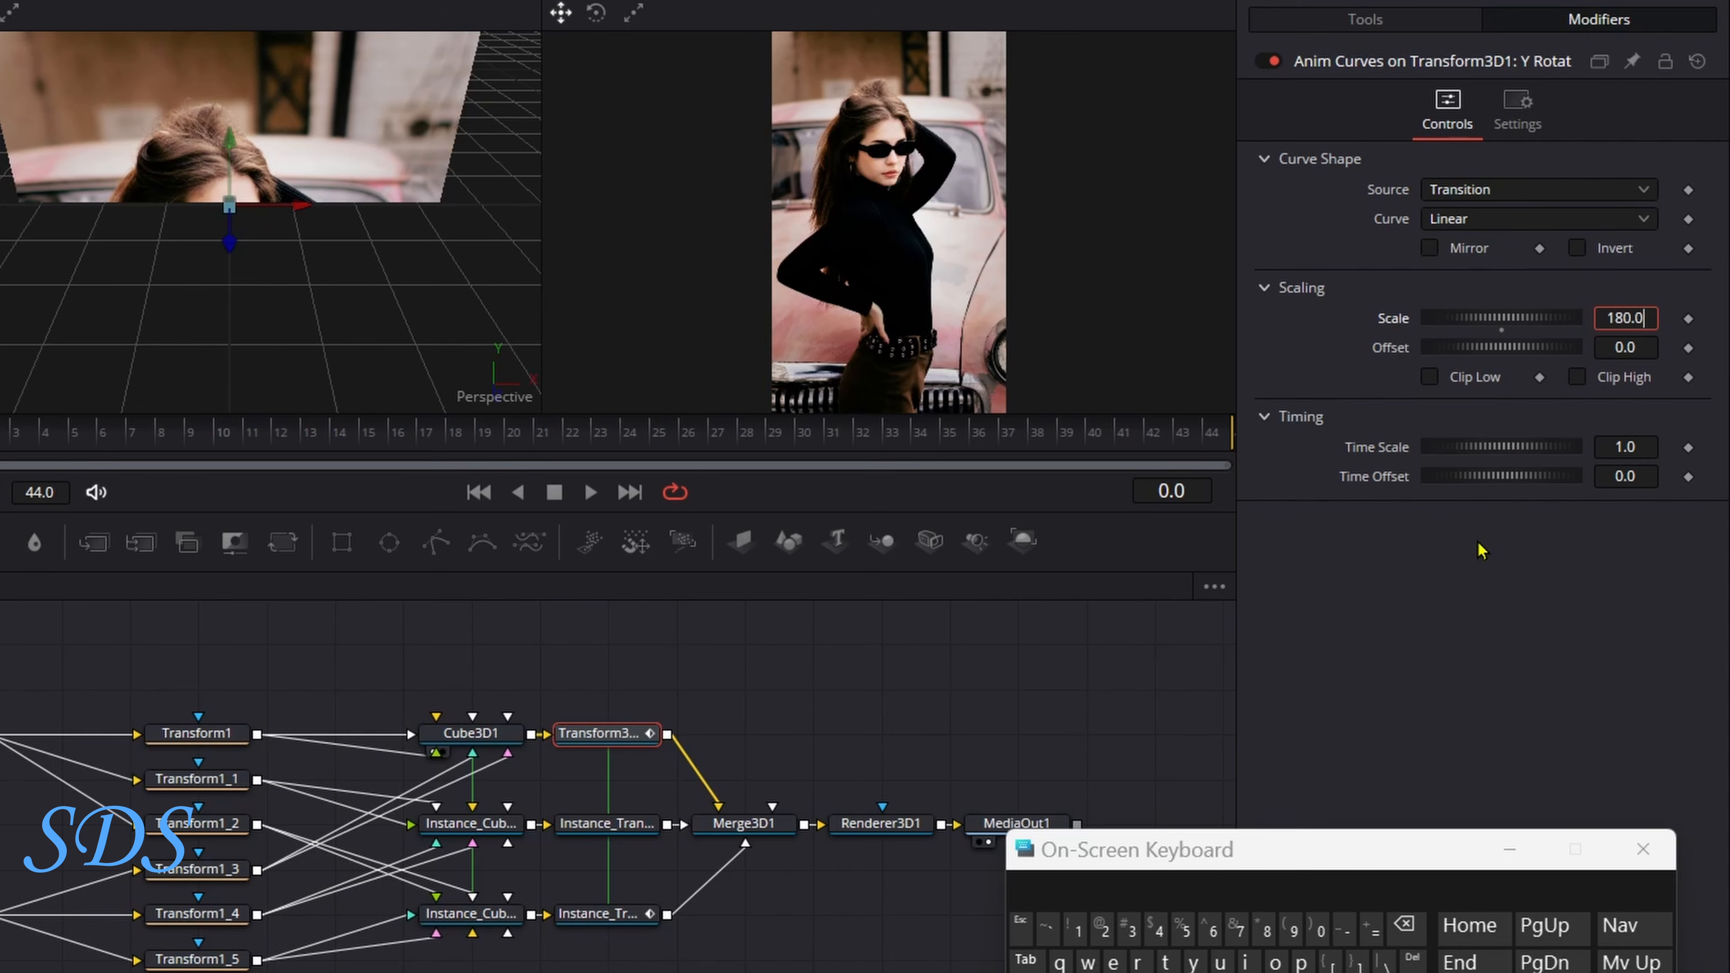
click(1404, 927)
click(1404, 927)
click(1404, 926)
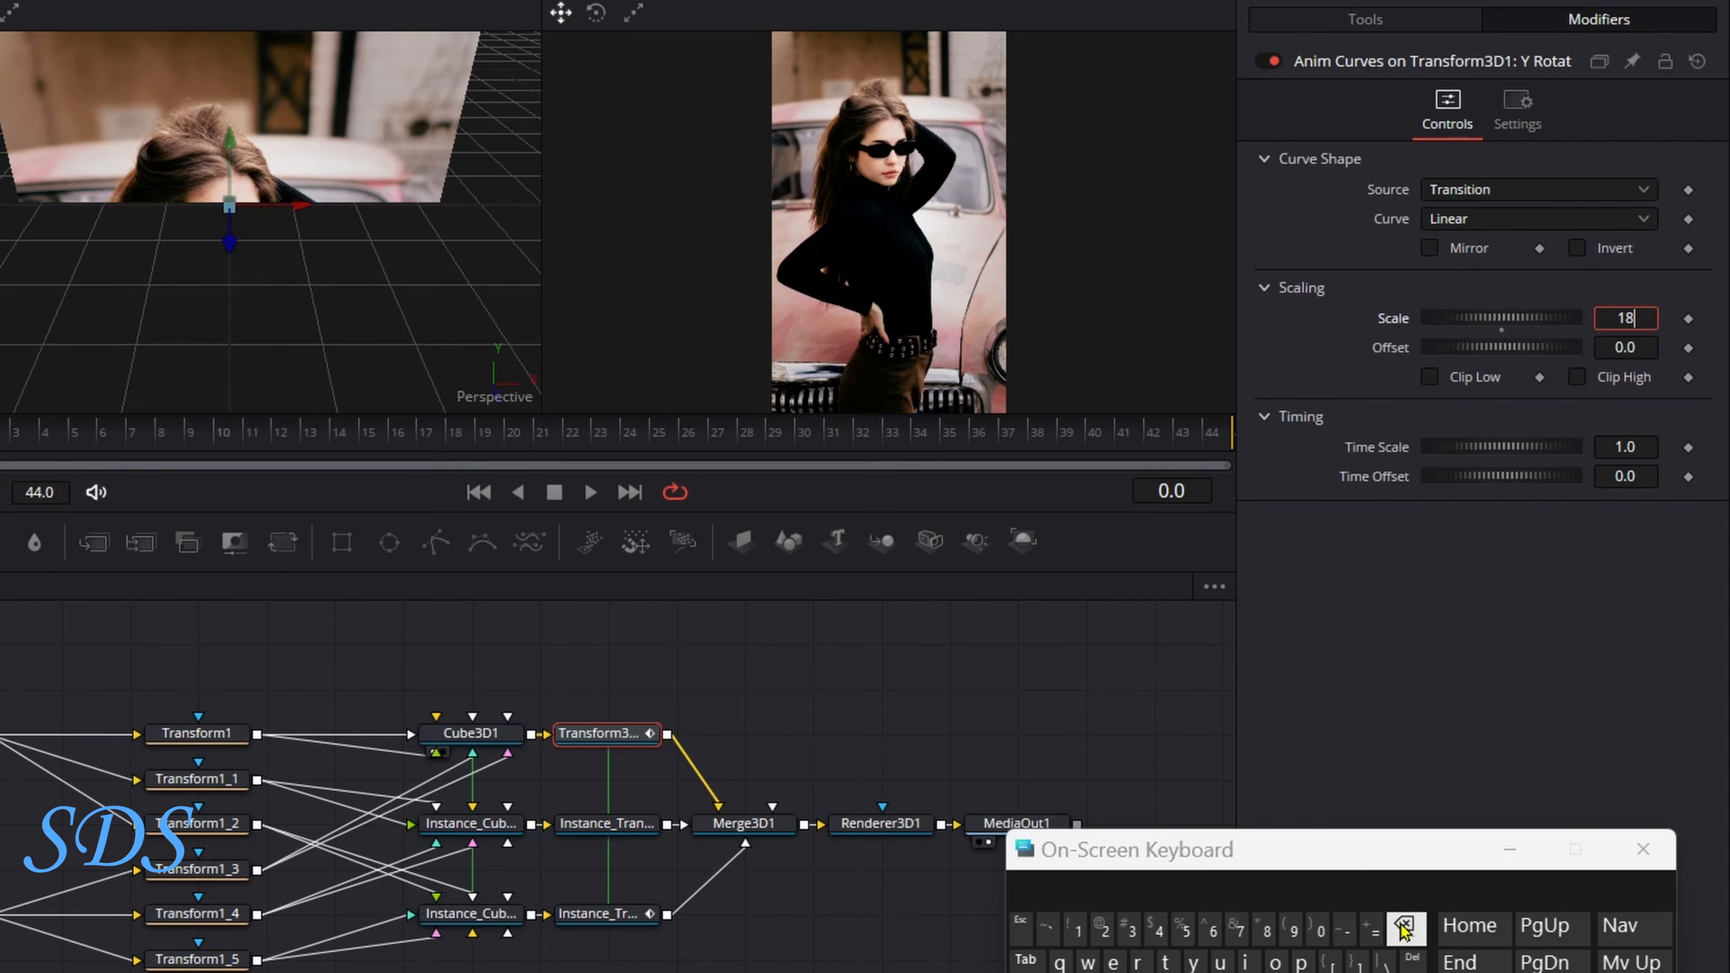
click(1404, 926)
click(1404, 926)
click(1103, 928)
click(1236, 928)
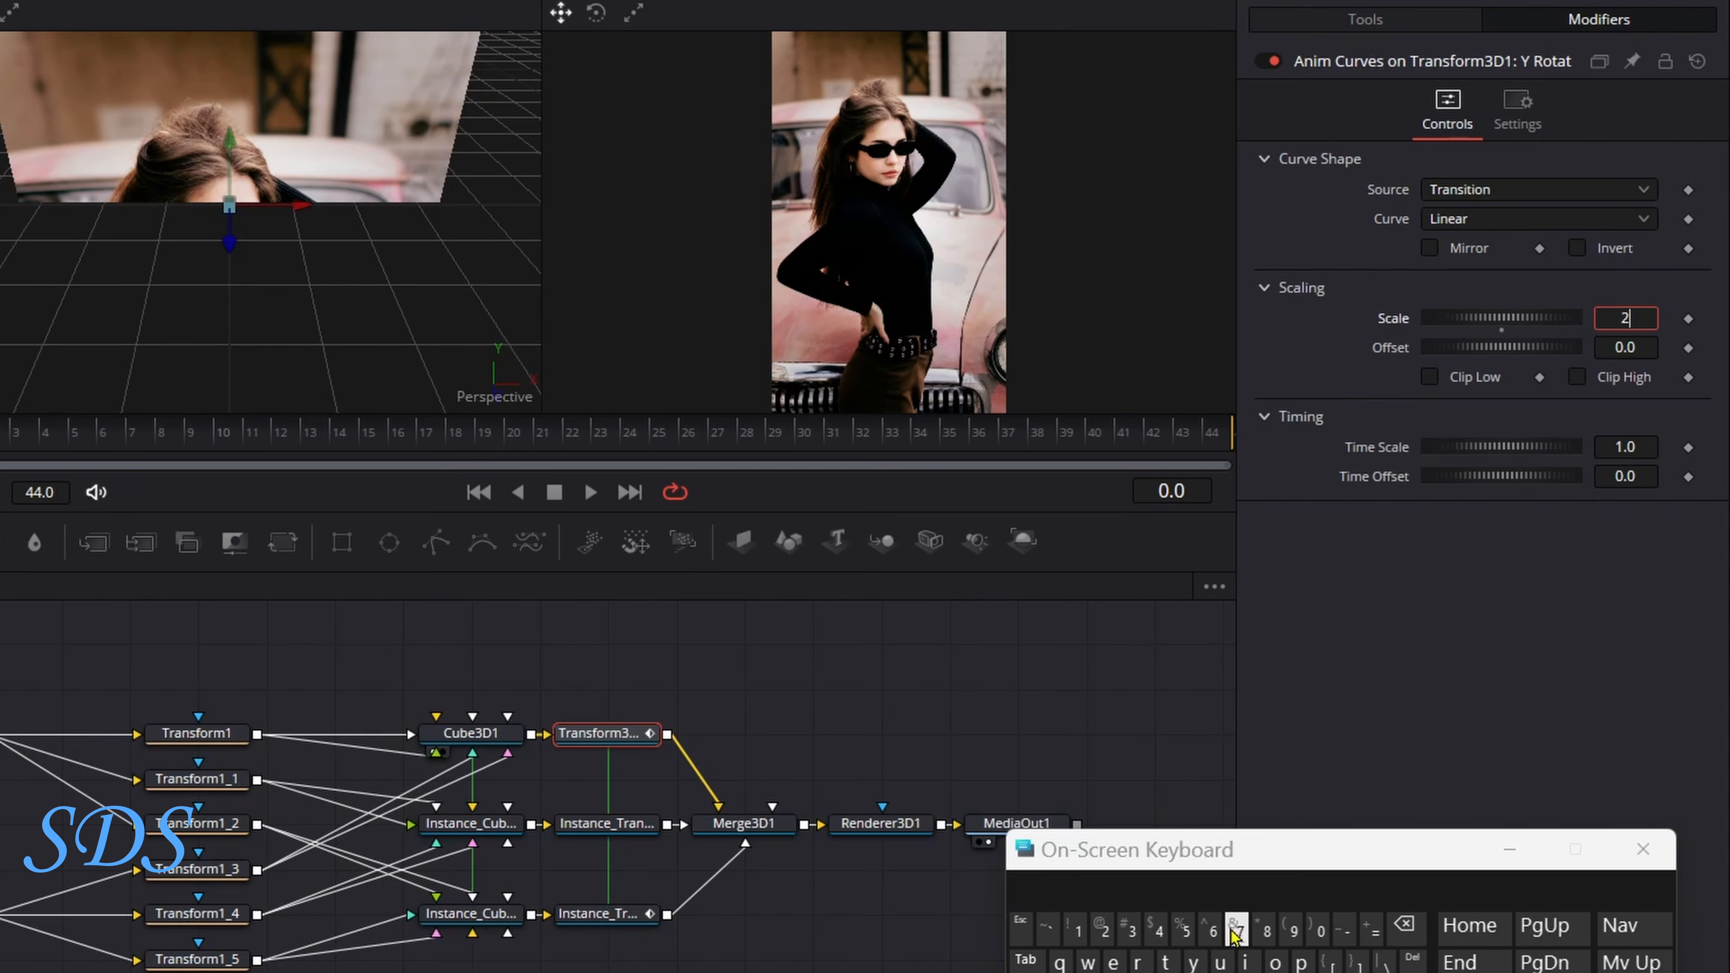
click(1318, 937)
key(Return)
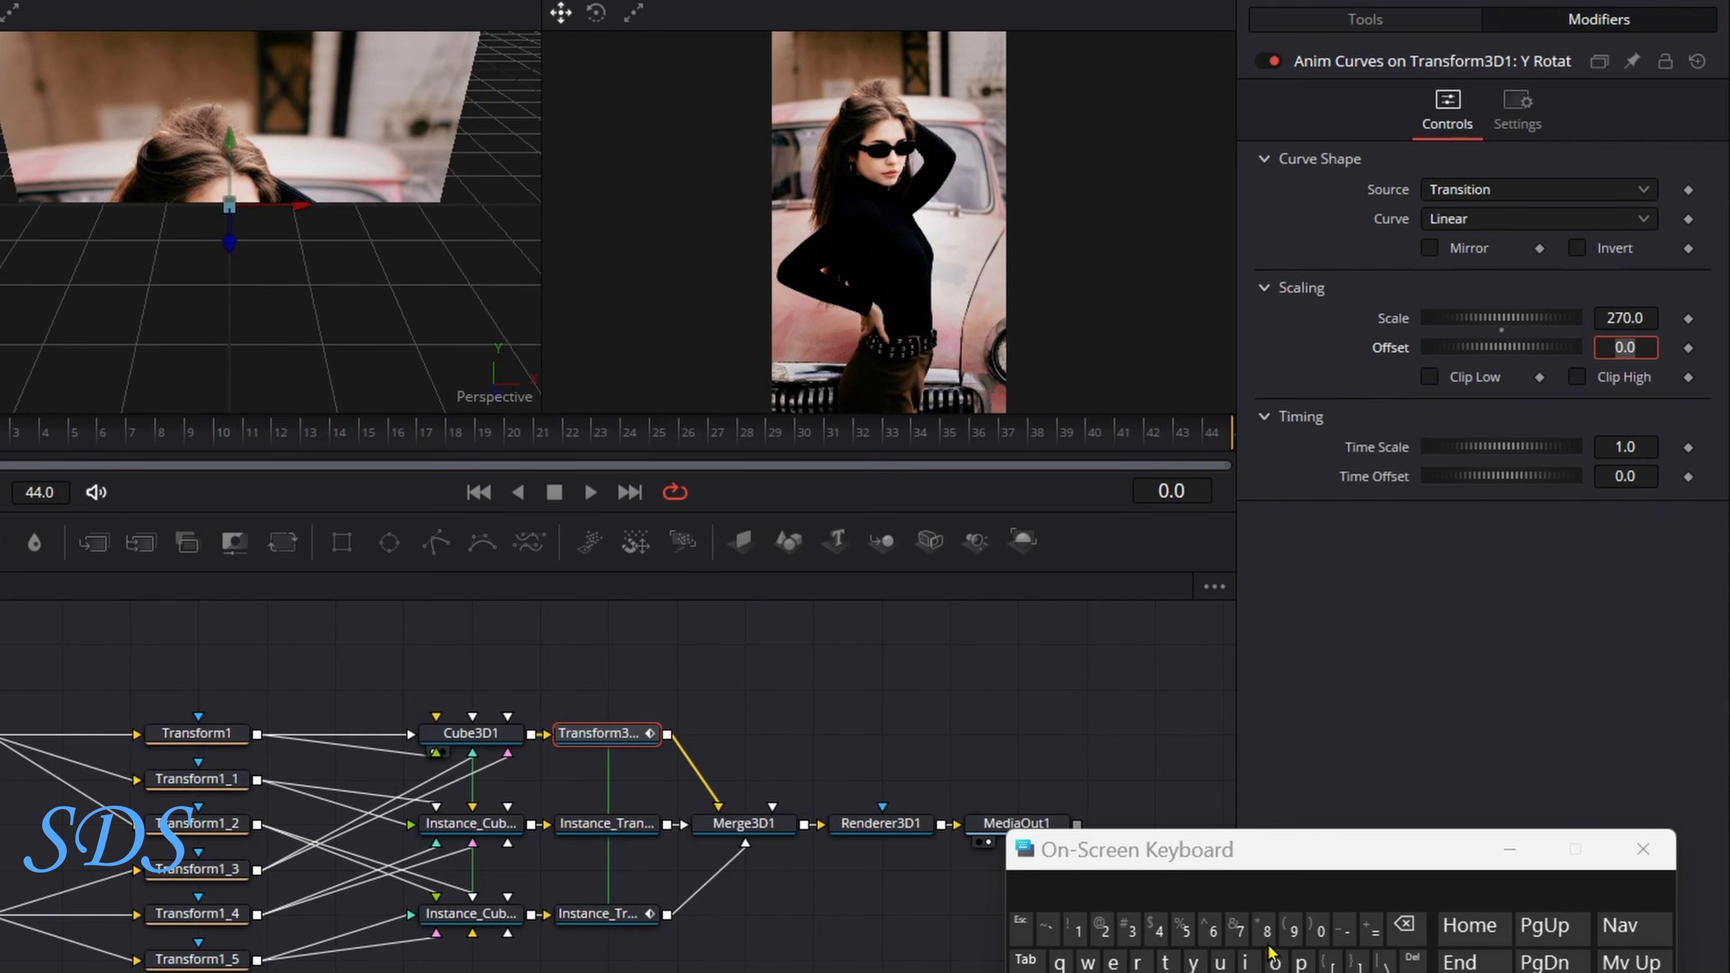
Change the Transform3D1 rotation curve to Easing, with Back for both In and Out.
drag(1126, 861, 1124, 845)
click(1464, 220)
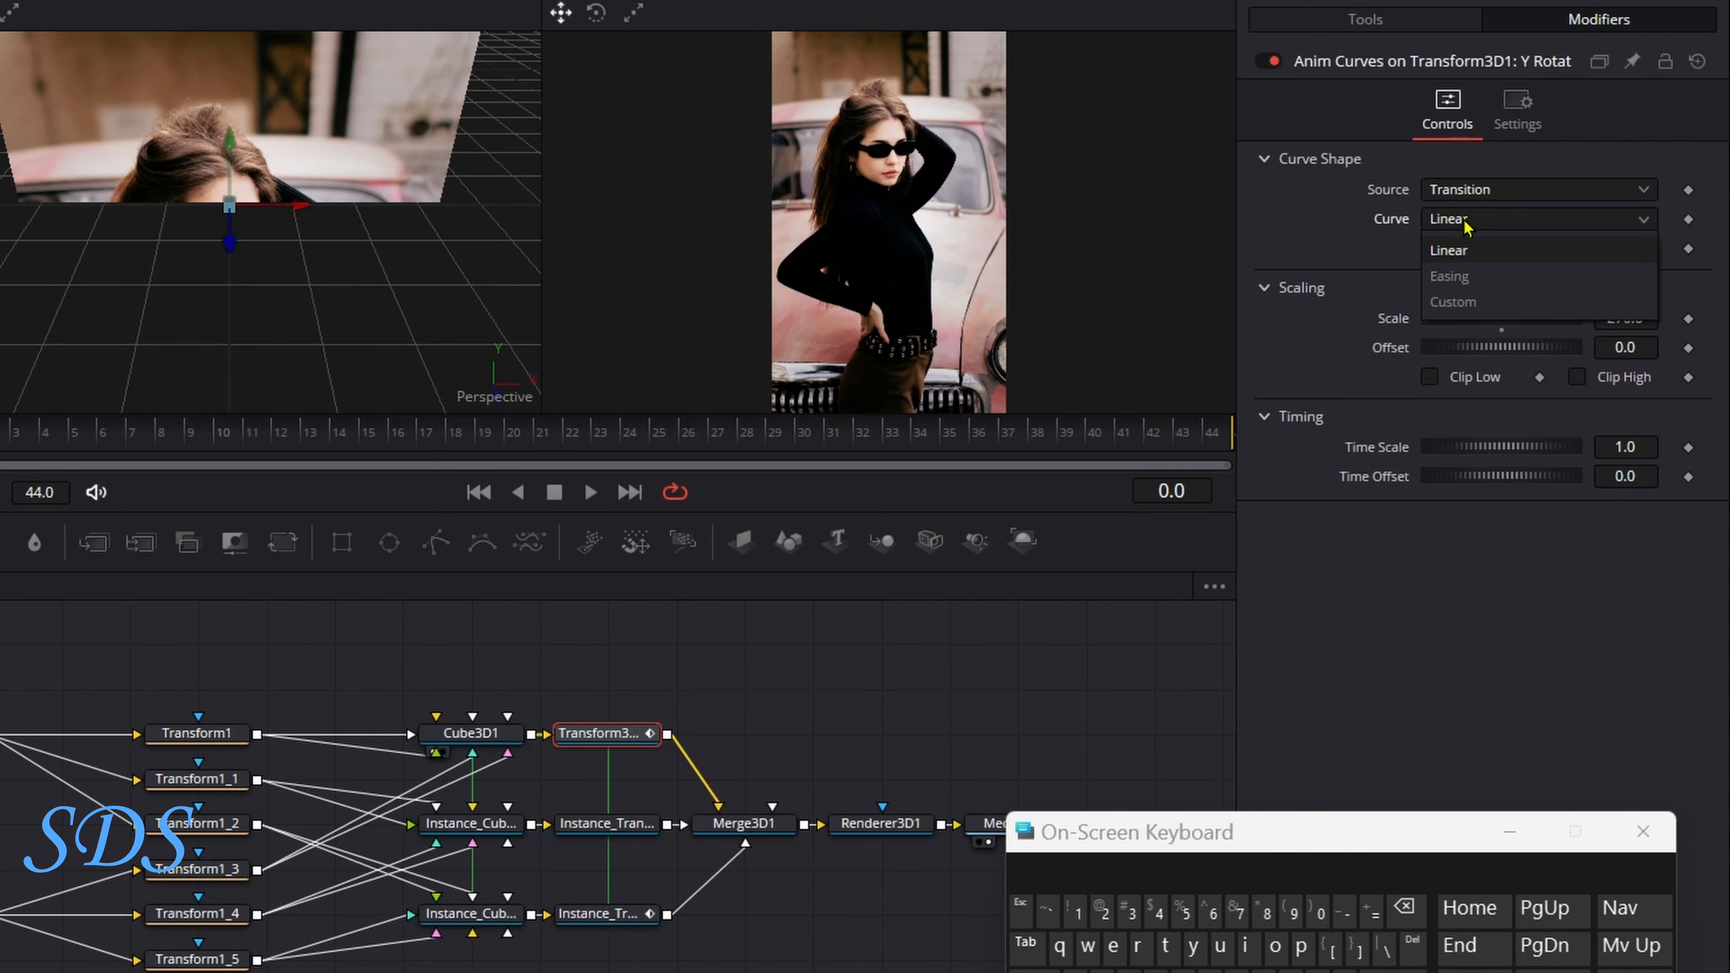
click(1463, 276)
click(1464, 248)
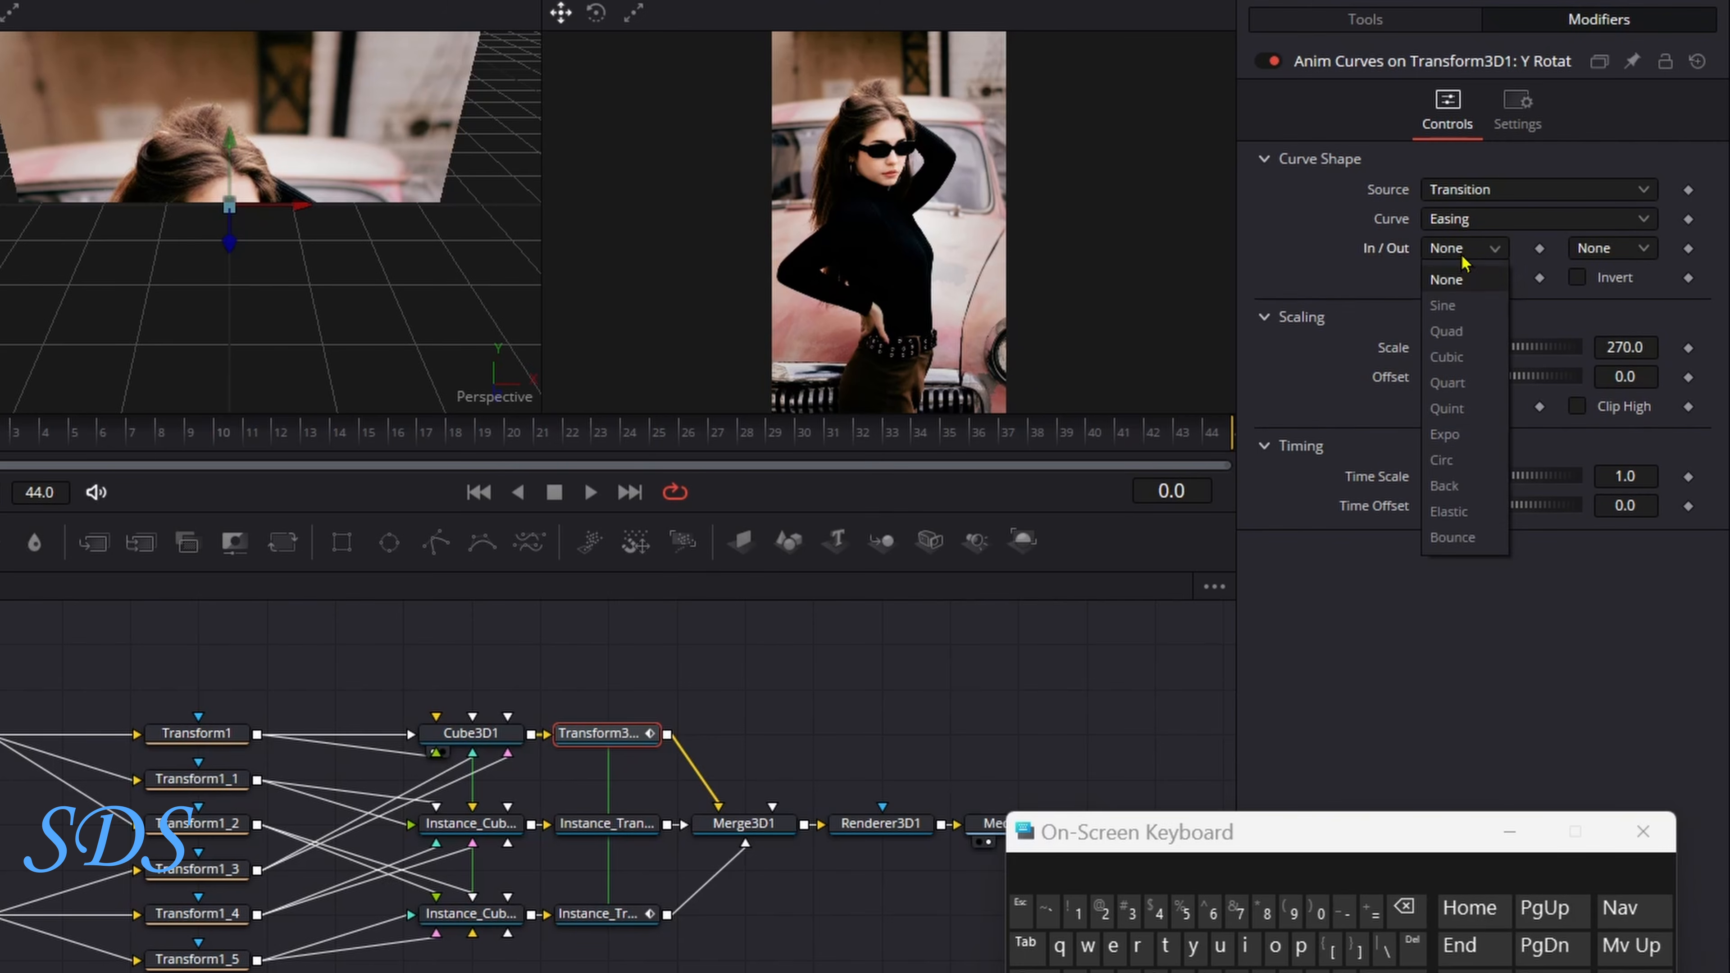
click(1461, 508)
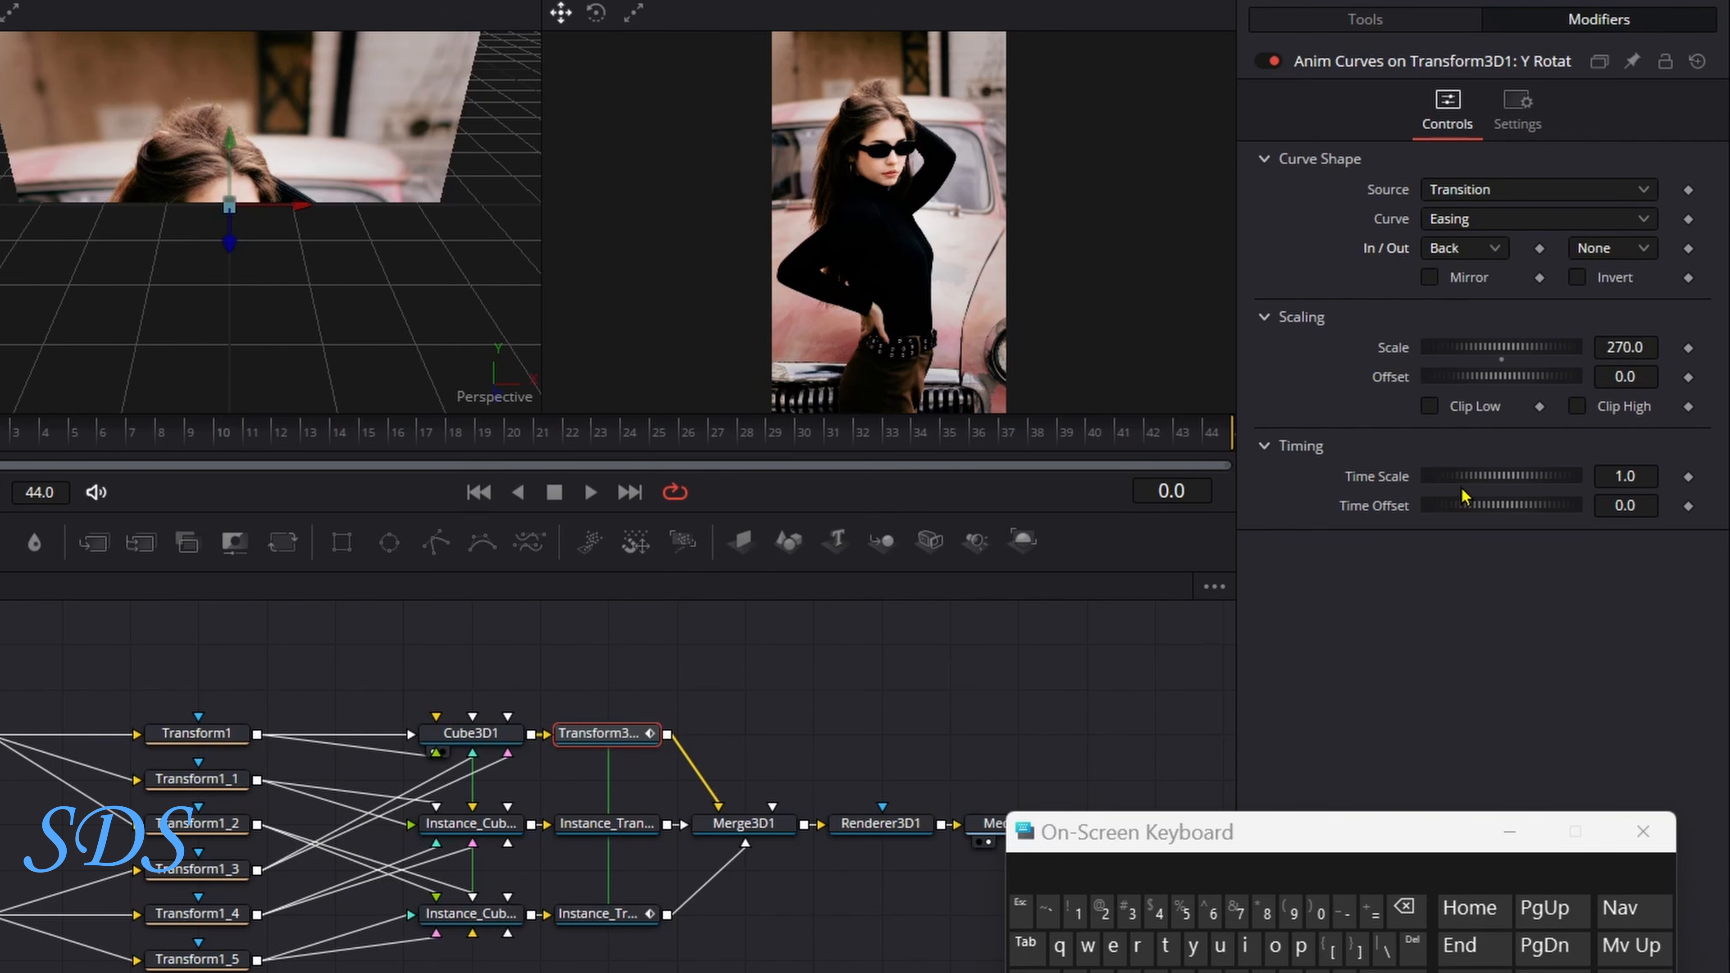
click(1602, 251)
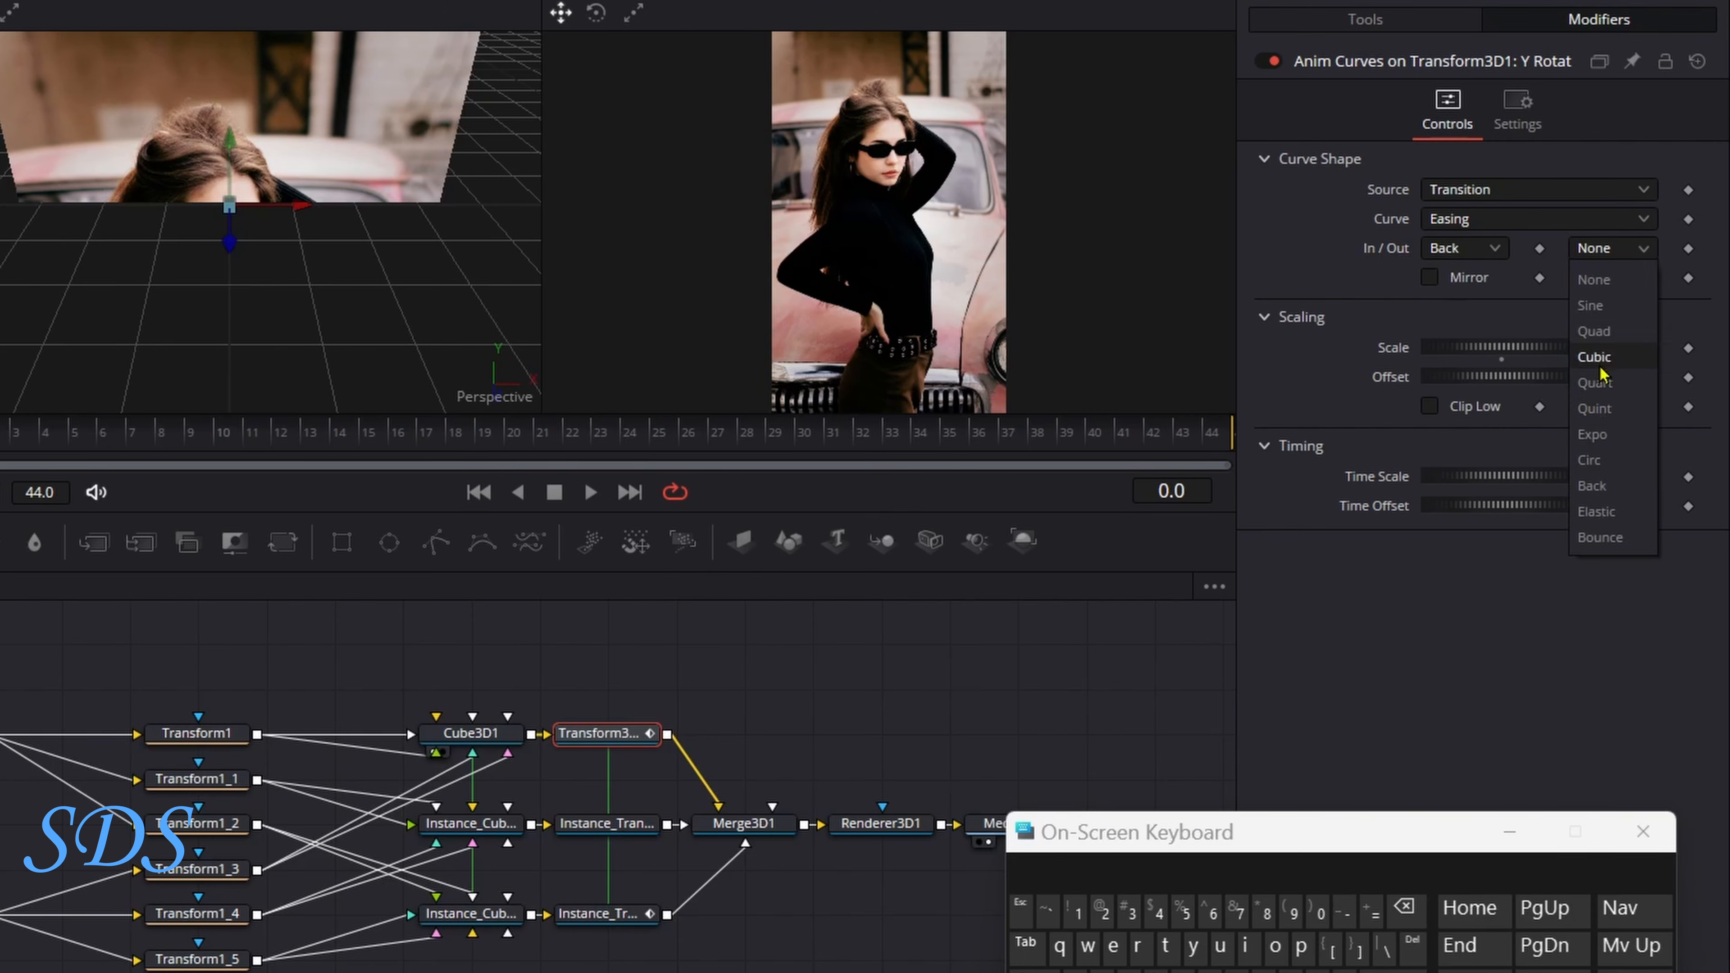
click(1594, 485)
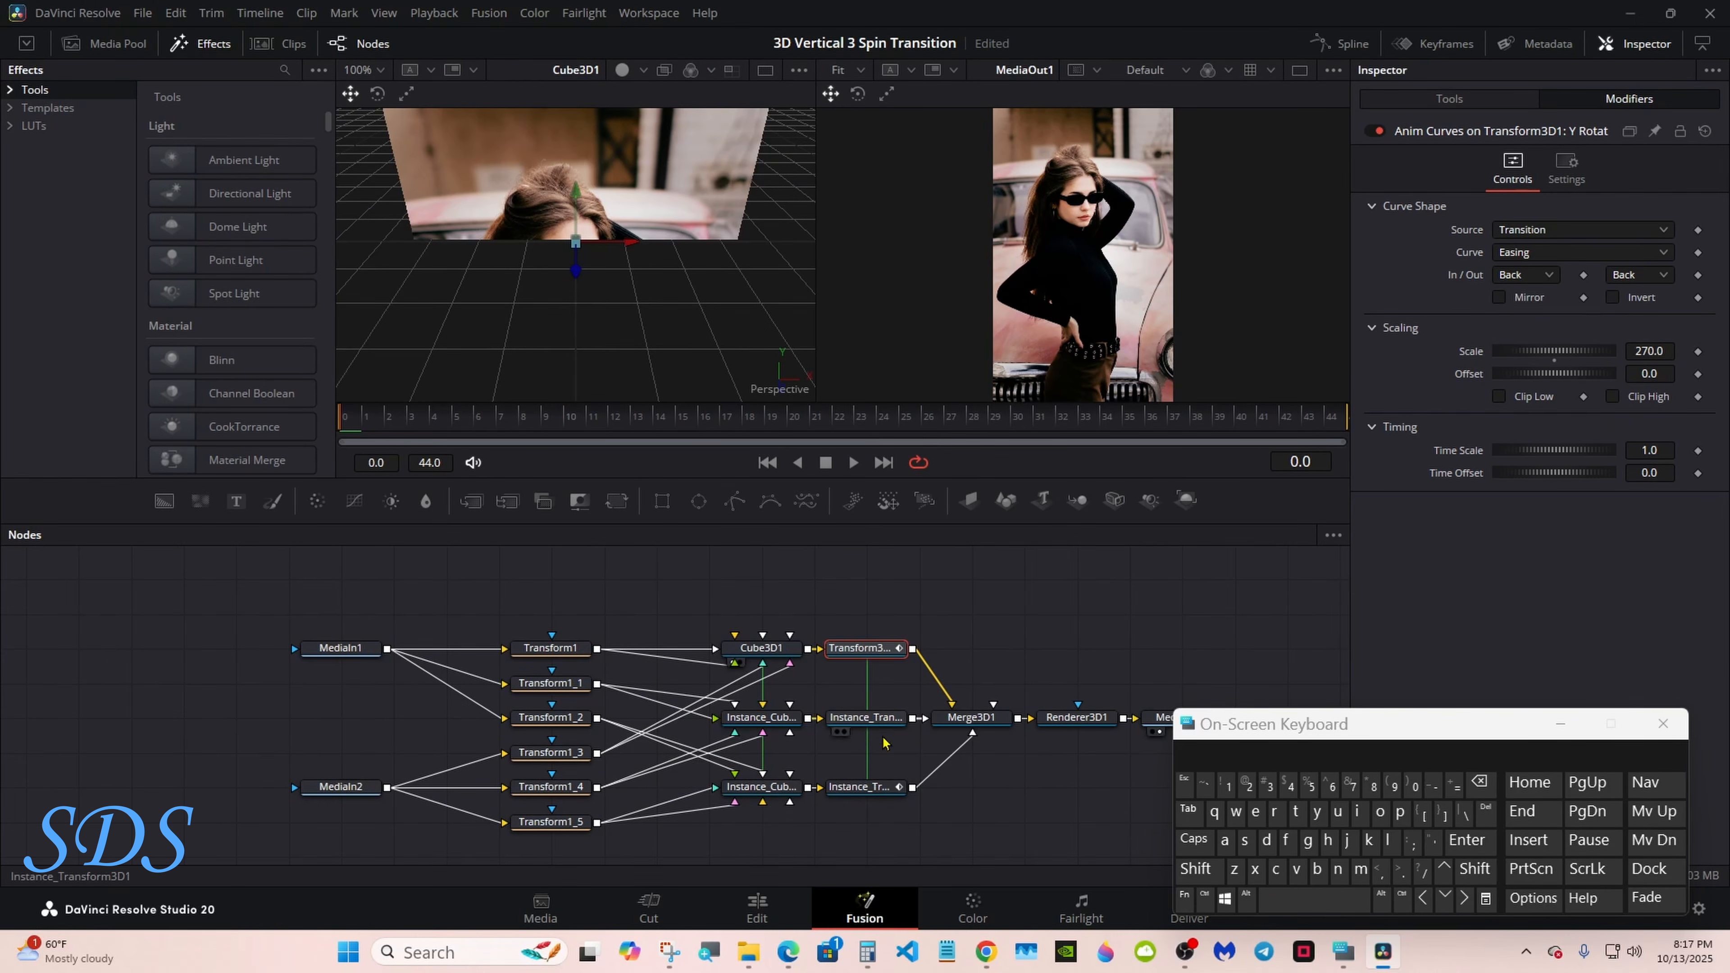
Modify Rotation Y of the middle cube's Instance_Transform3D1 with Anim Curves.
click(875, 788)
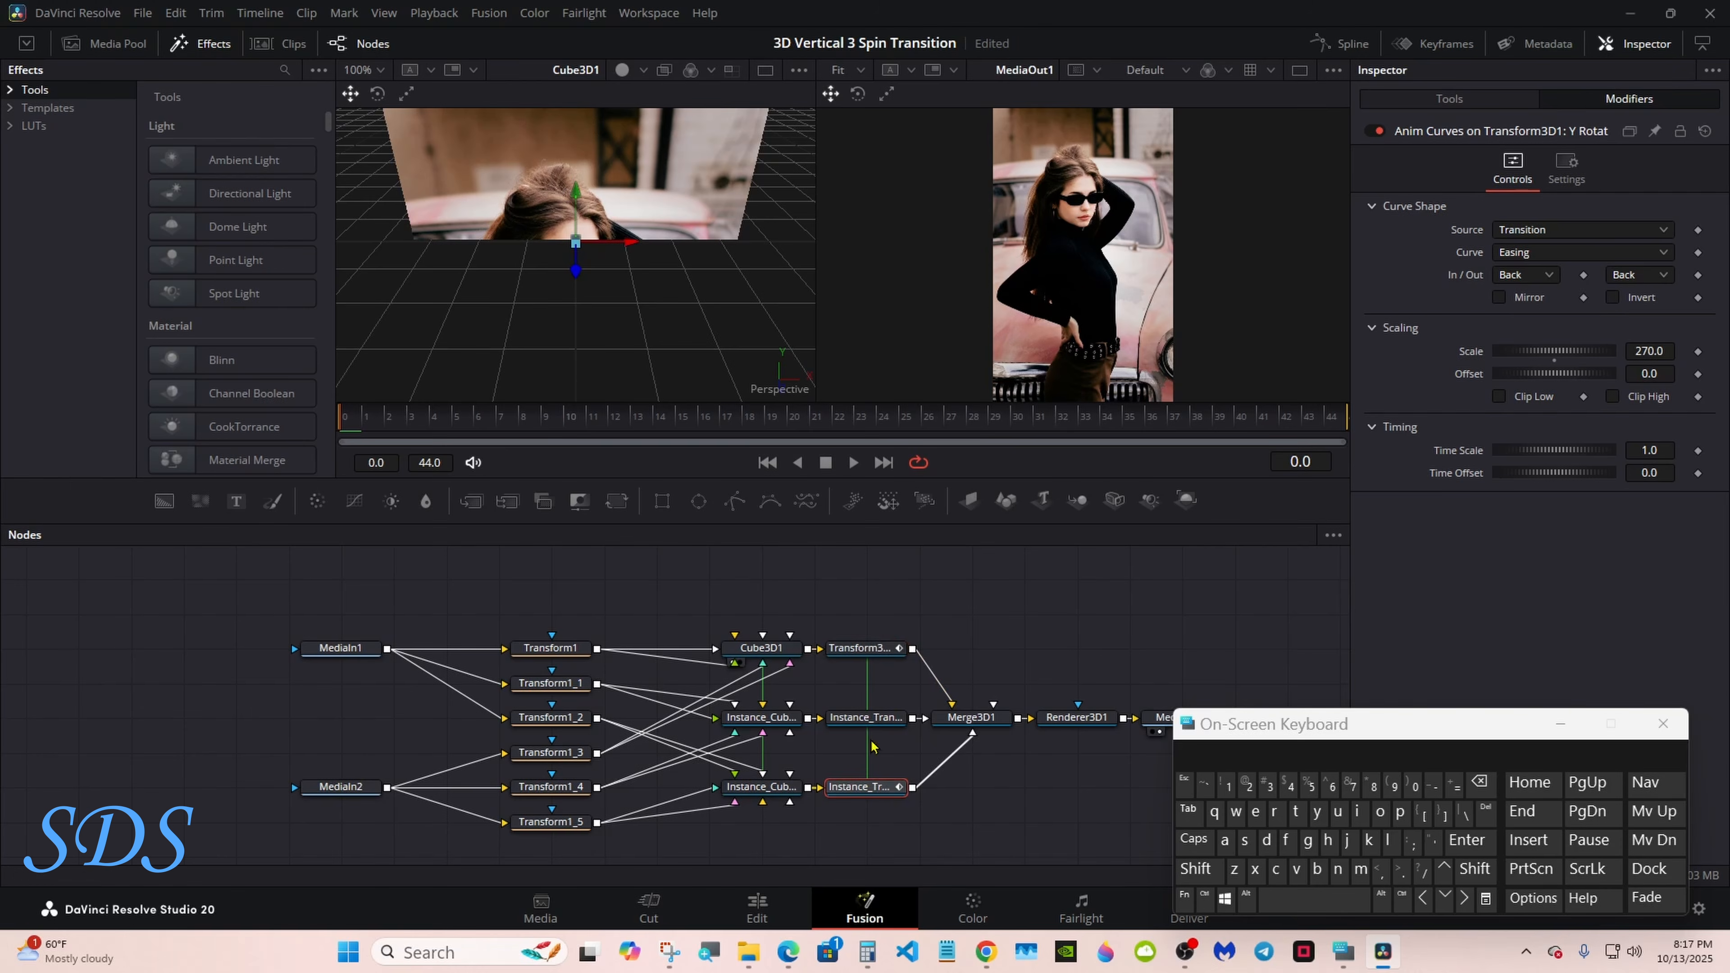
click(842, 720)
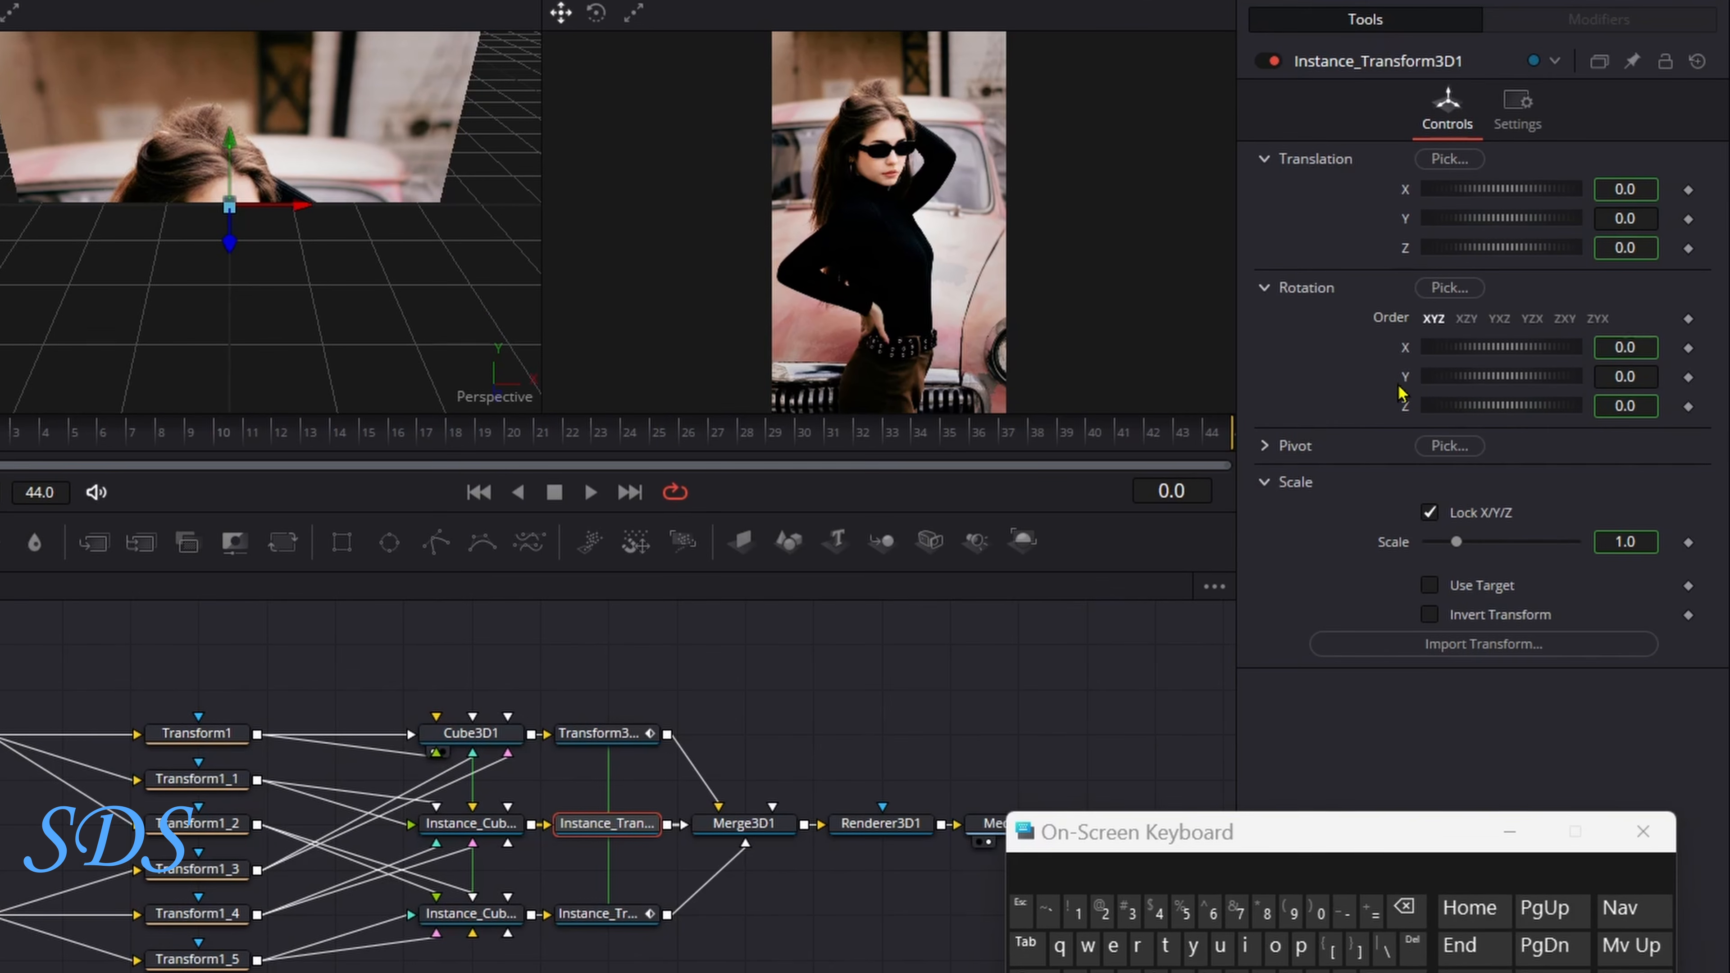
right_click(1405, 388)
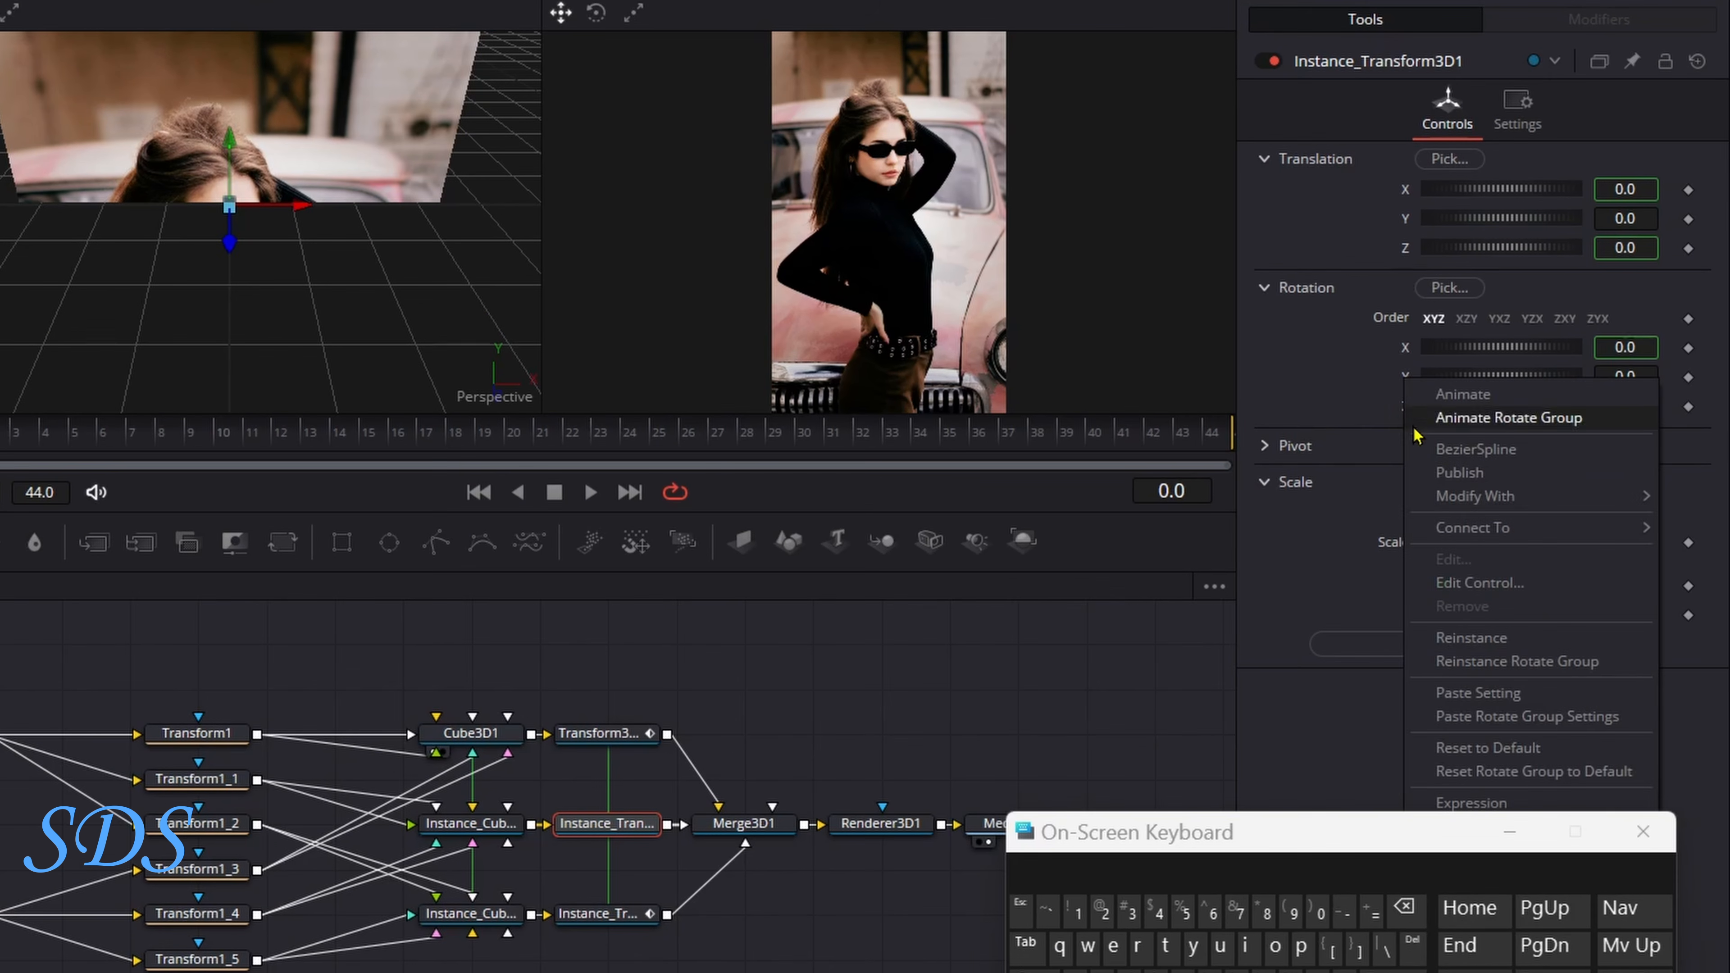
mouse_move(1464, 496)
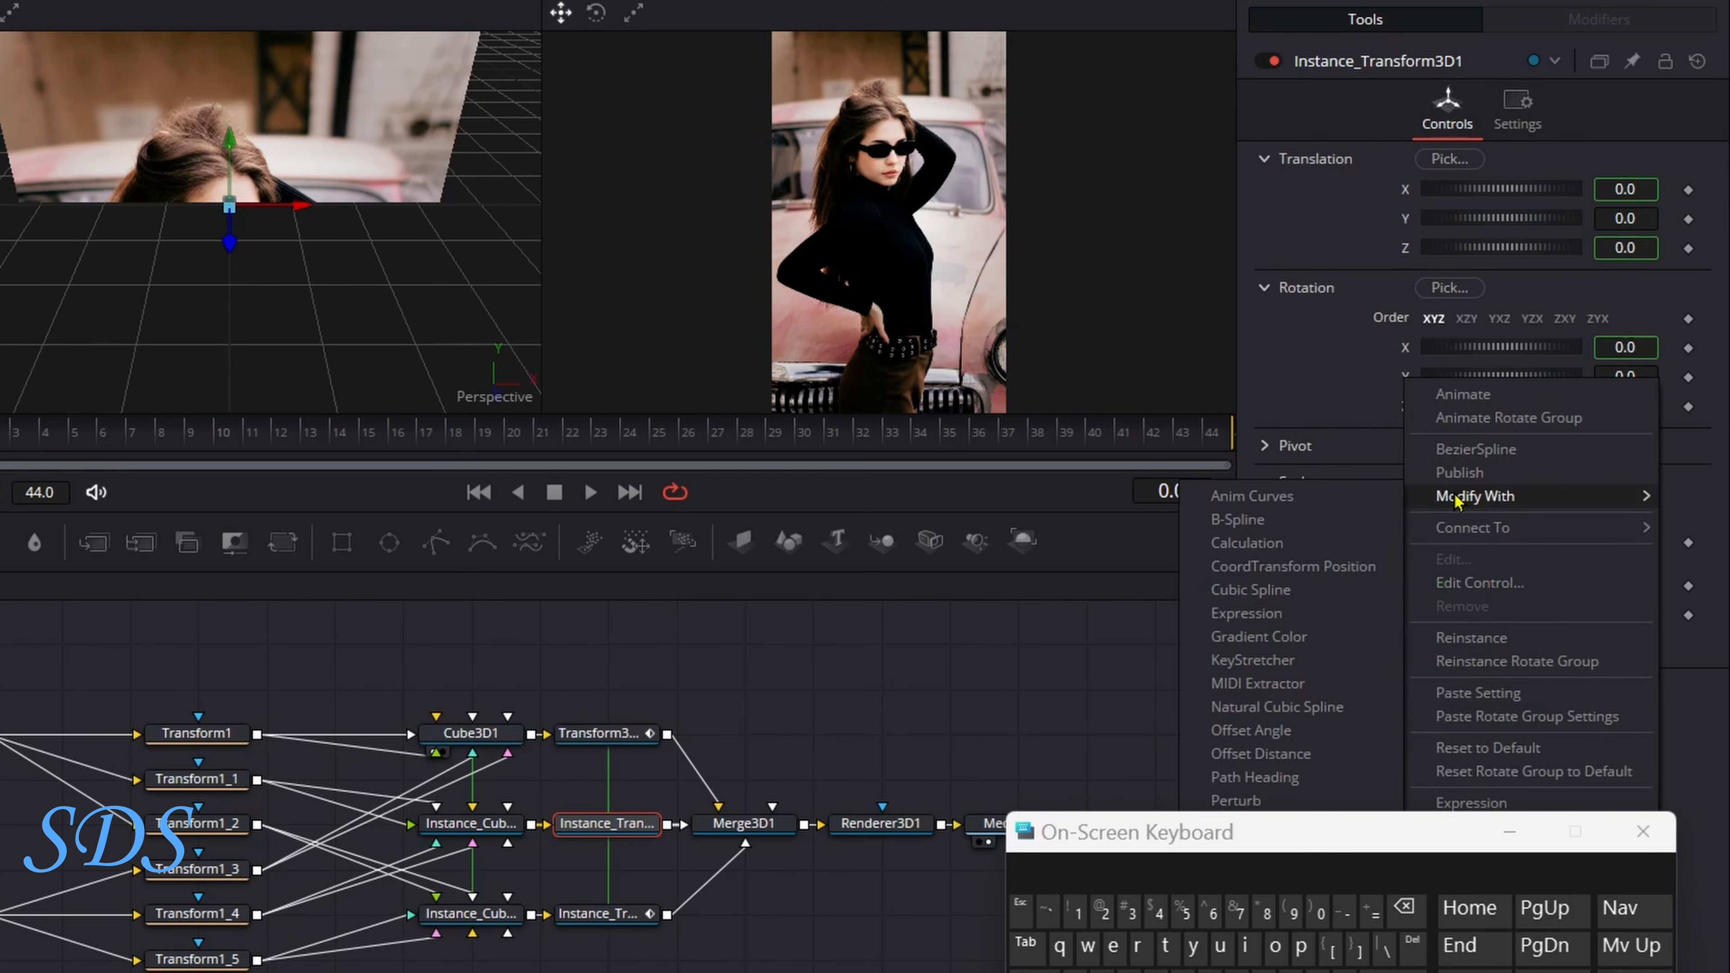
click(1348, 499)
Set the Scale of the Anim Curves modifier on the middle cube's Y rotation to -270.
click(1589, 34)
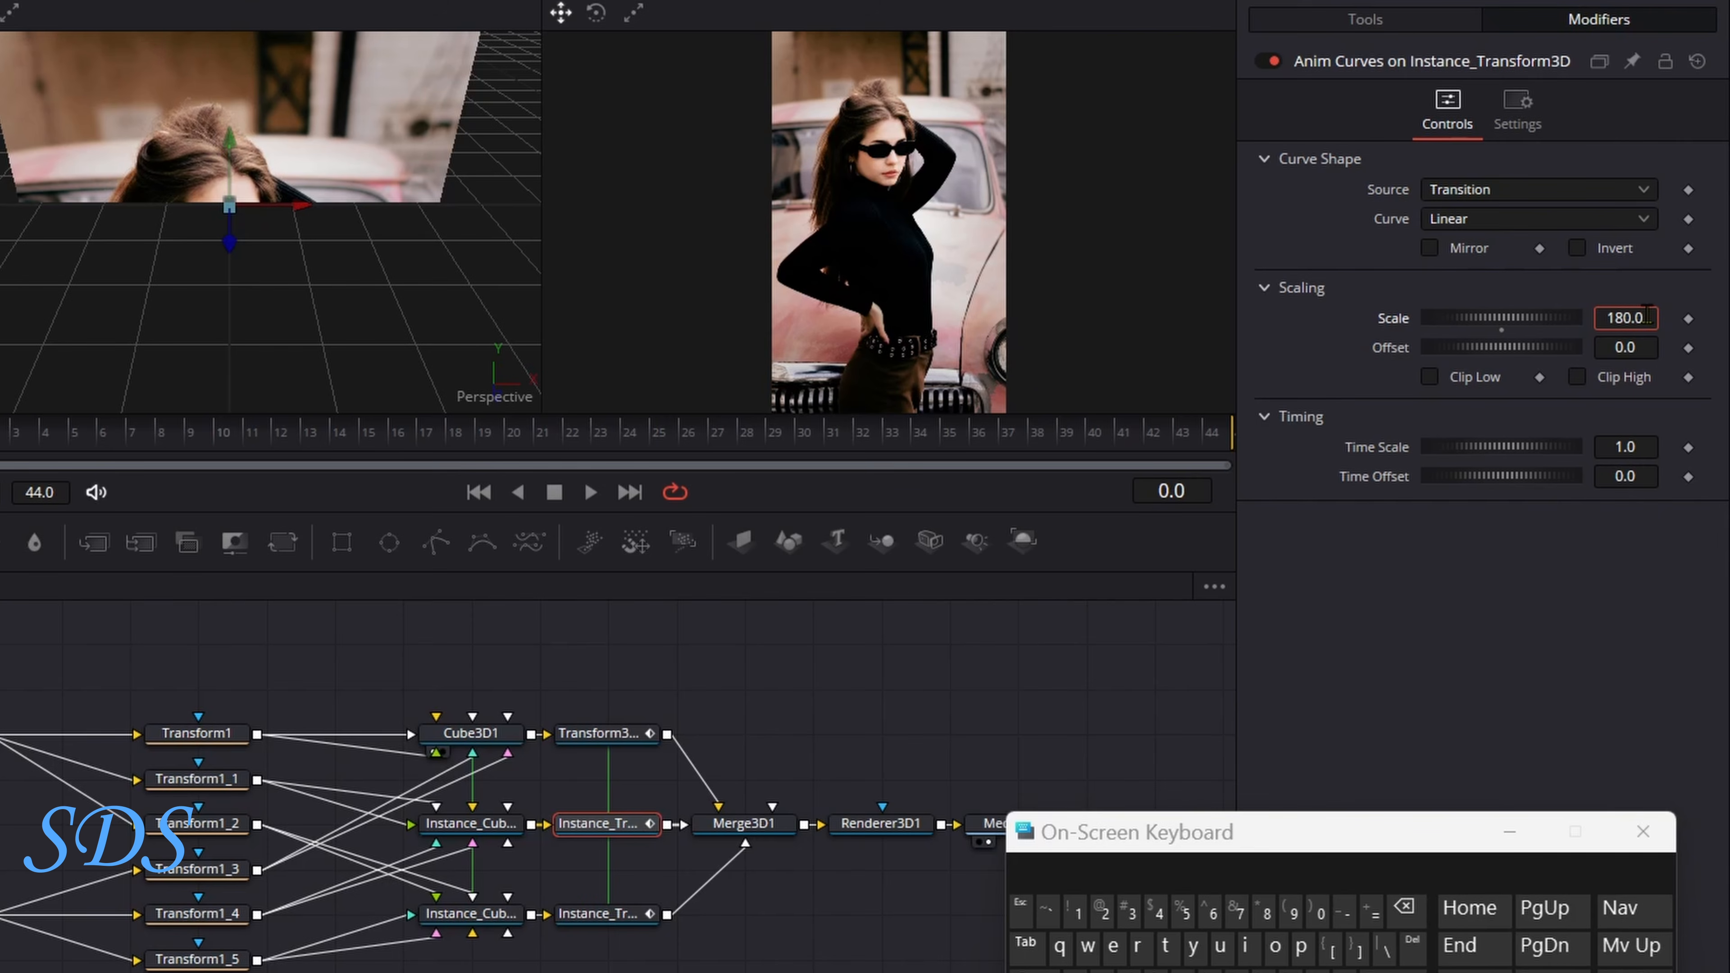
click(1405, 908)
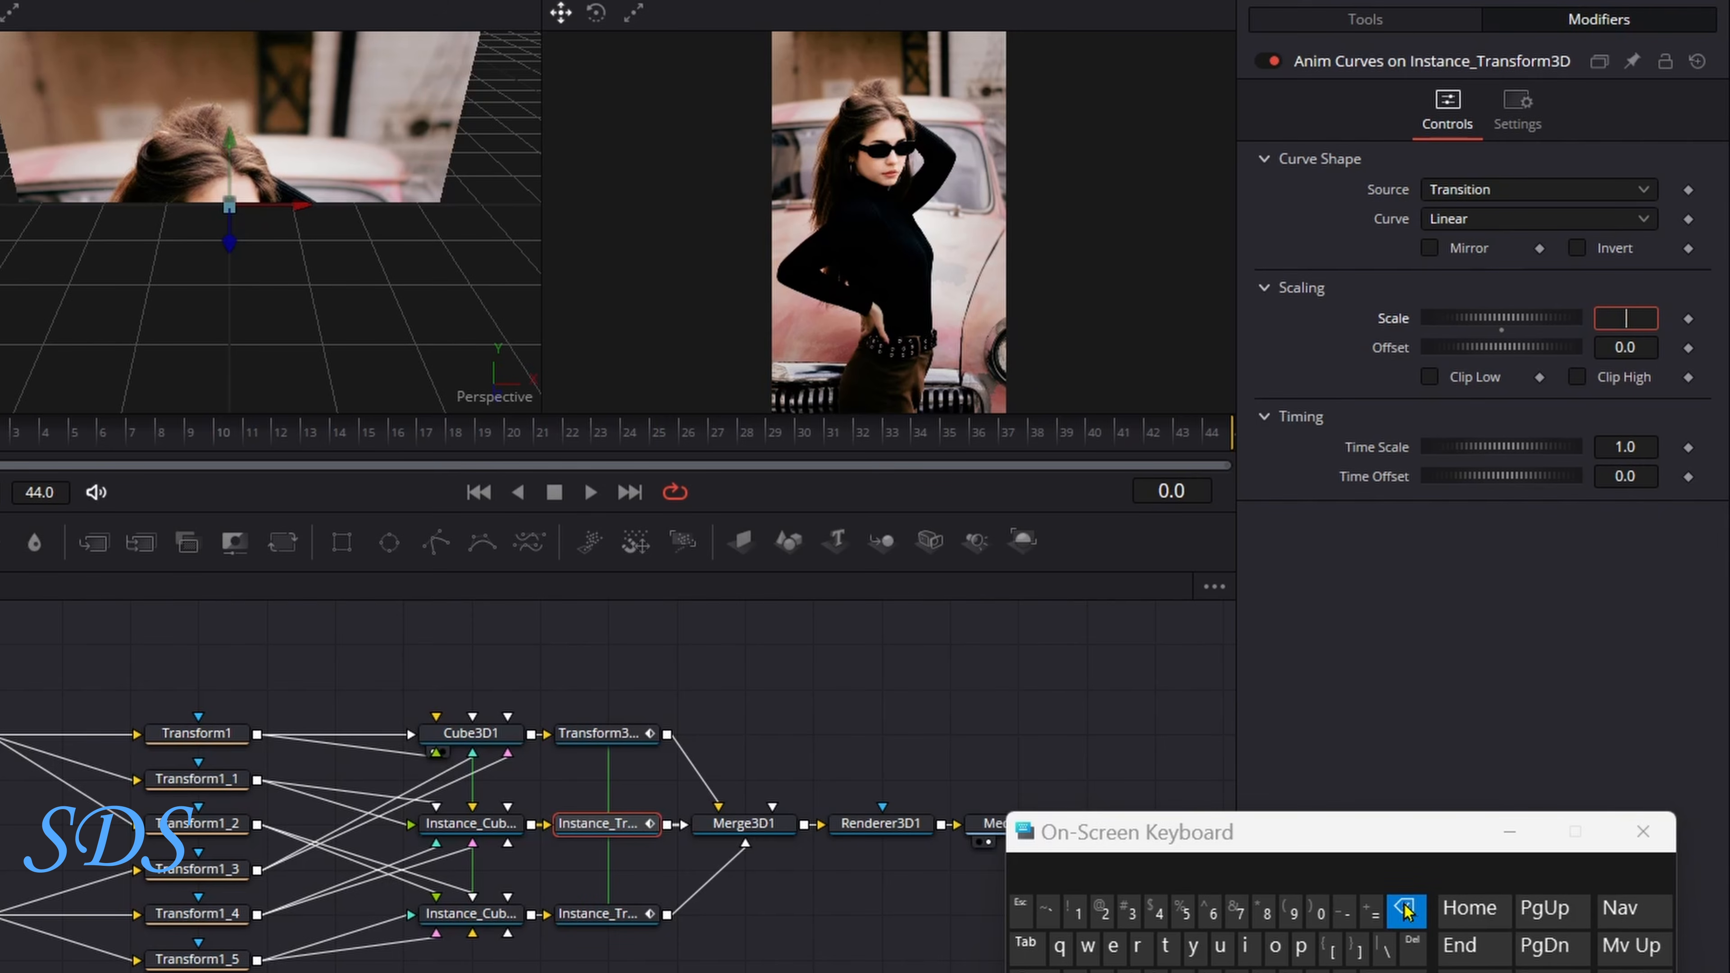
click(1345, 913)
click(1102, 912)
click(1236, 913)
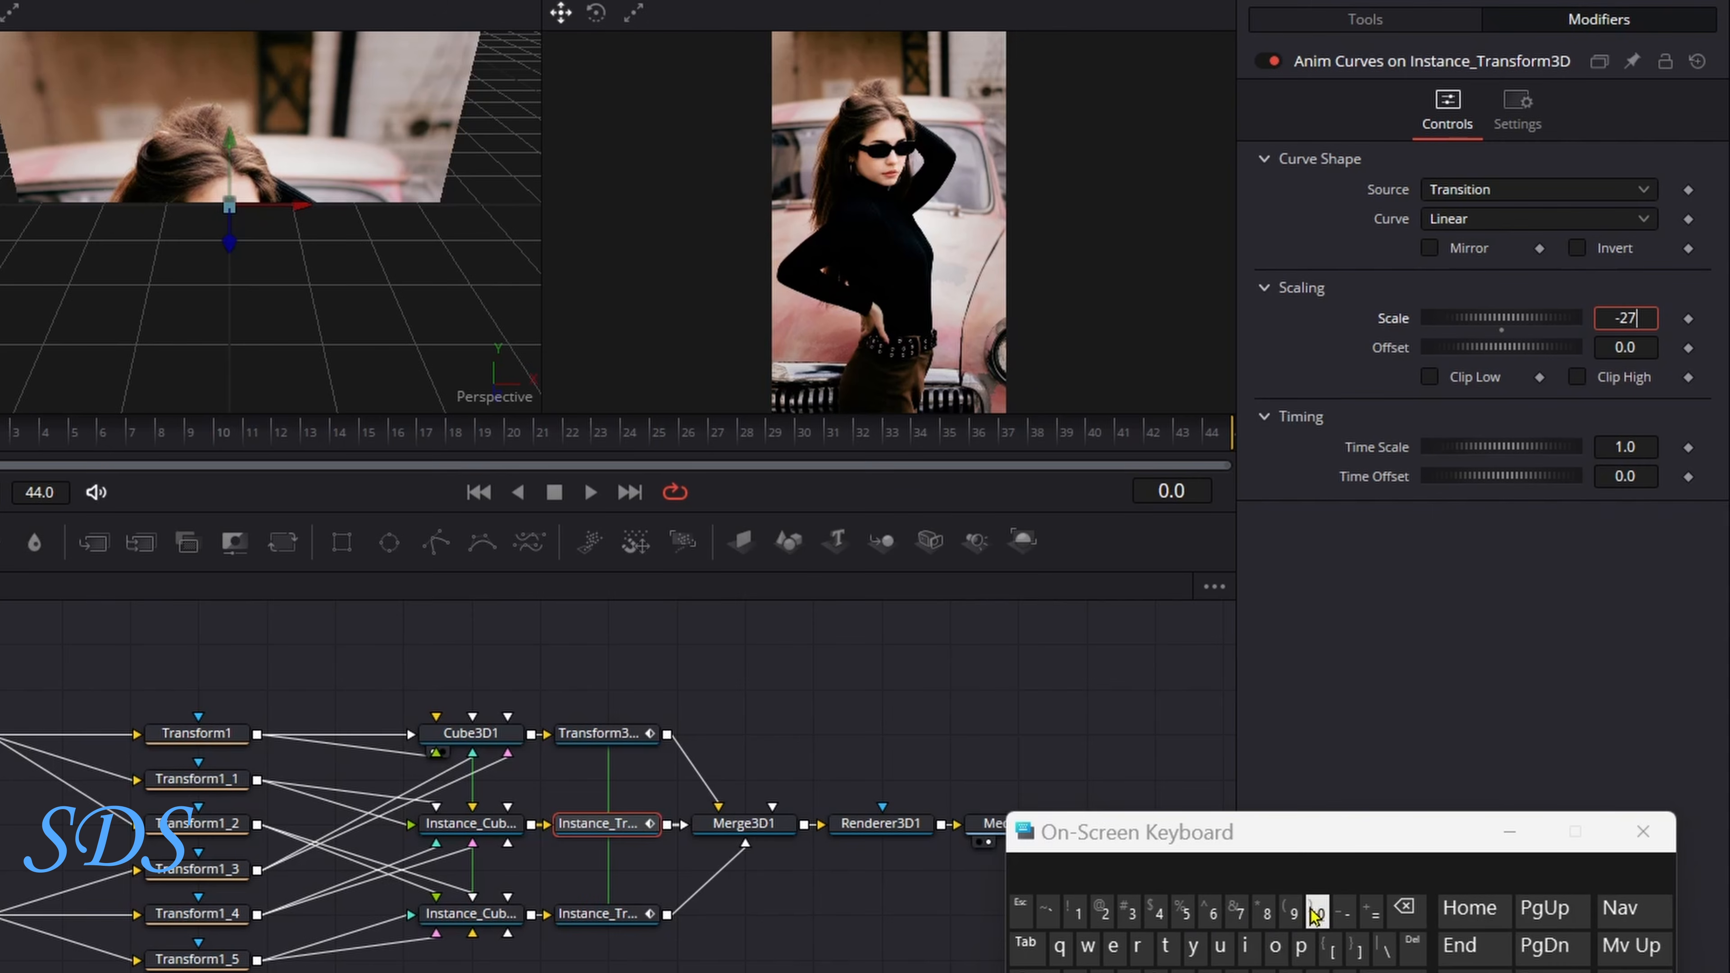
click(1320, 912)
click(1393, 972)
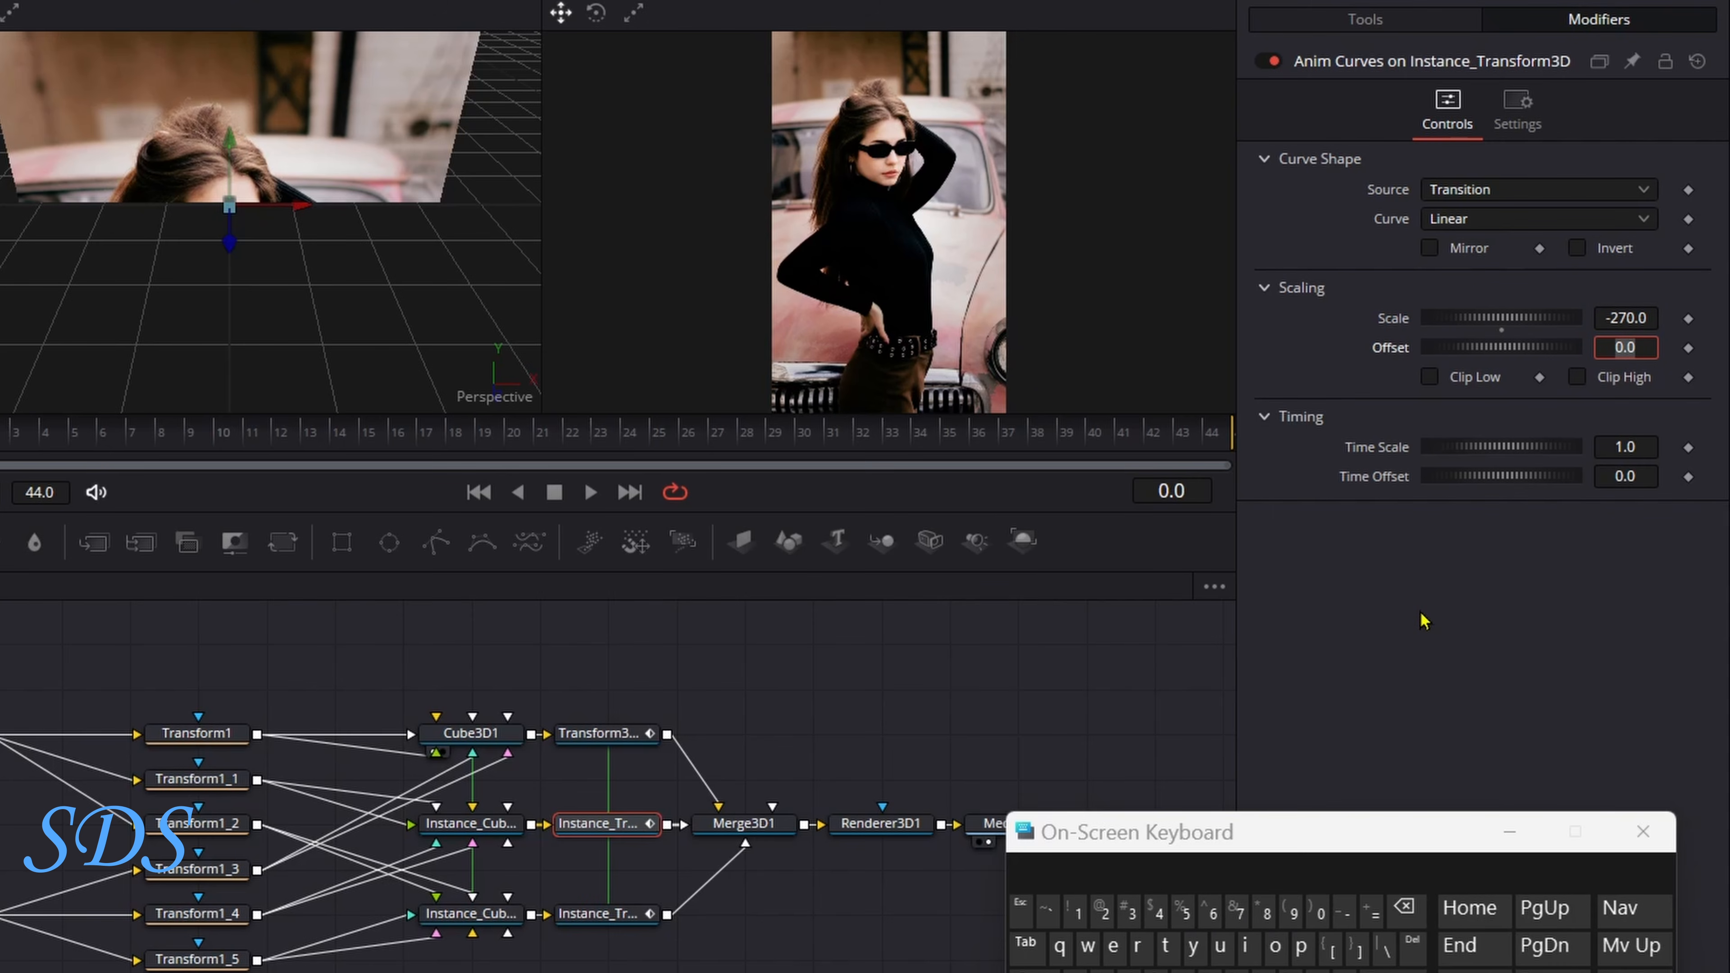
Change the middle cube's rotation curve to Easing with Back for both In and Out, and scrub through the transition to frame 31.
click(1475, 229)
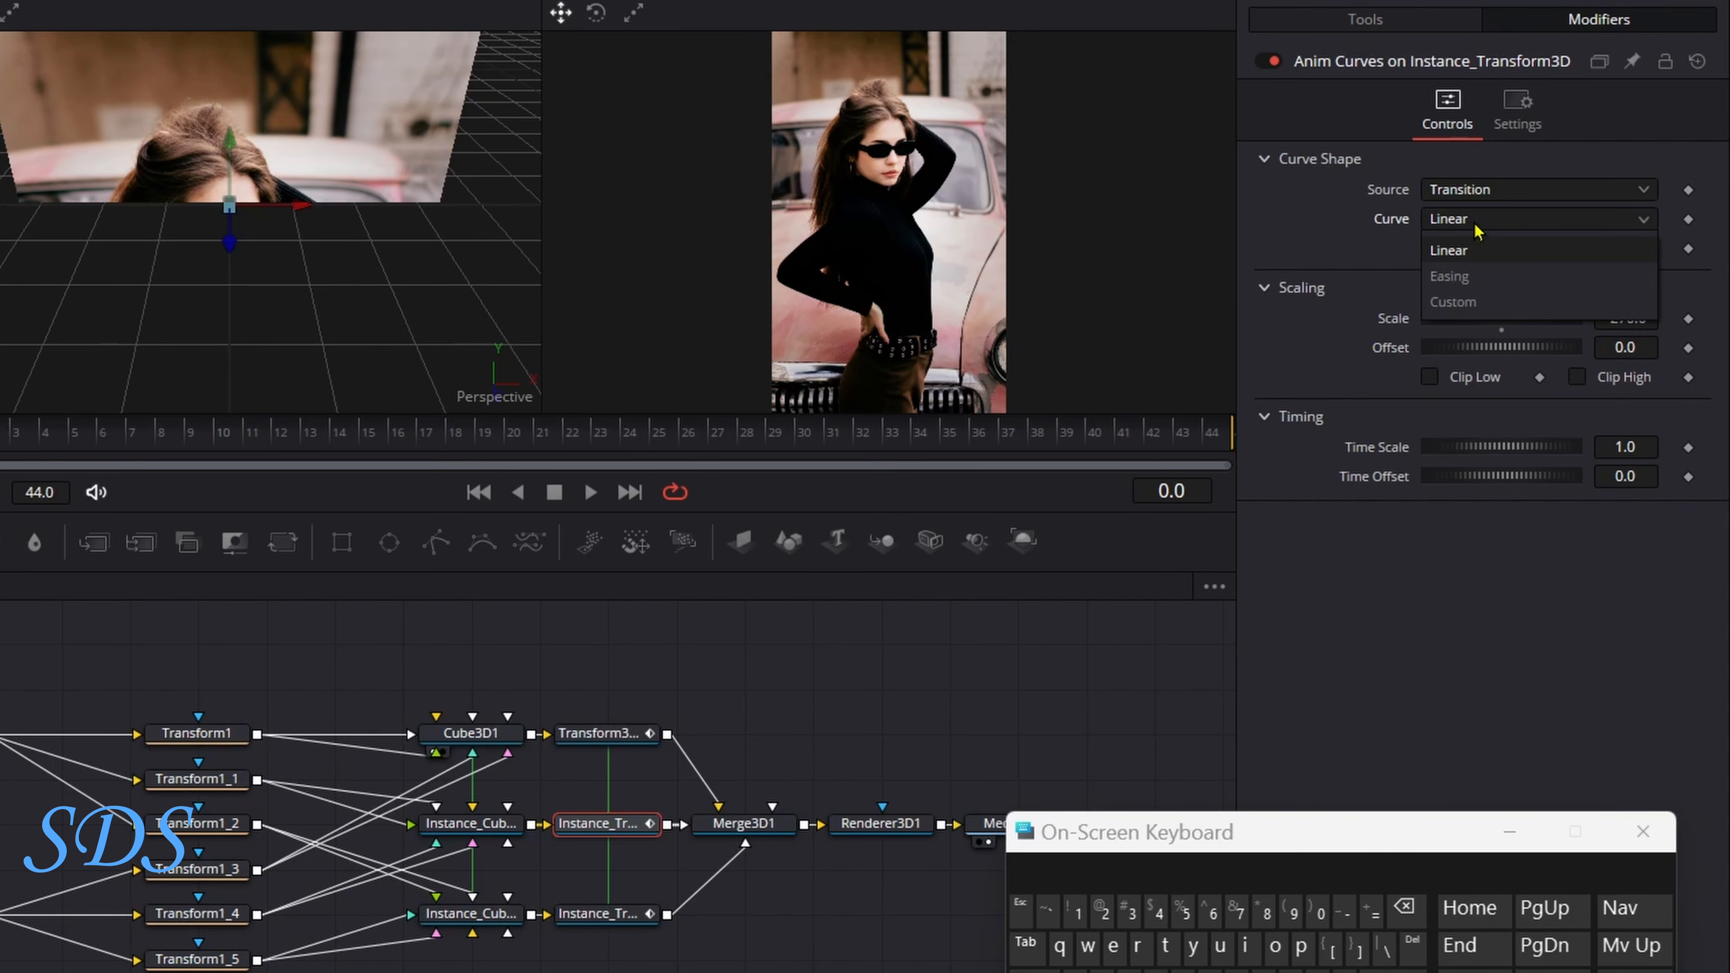
click(1474, 277)
click(1464, 248)
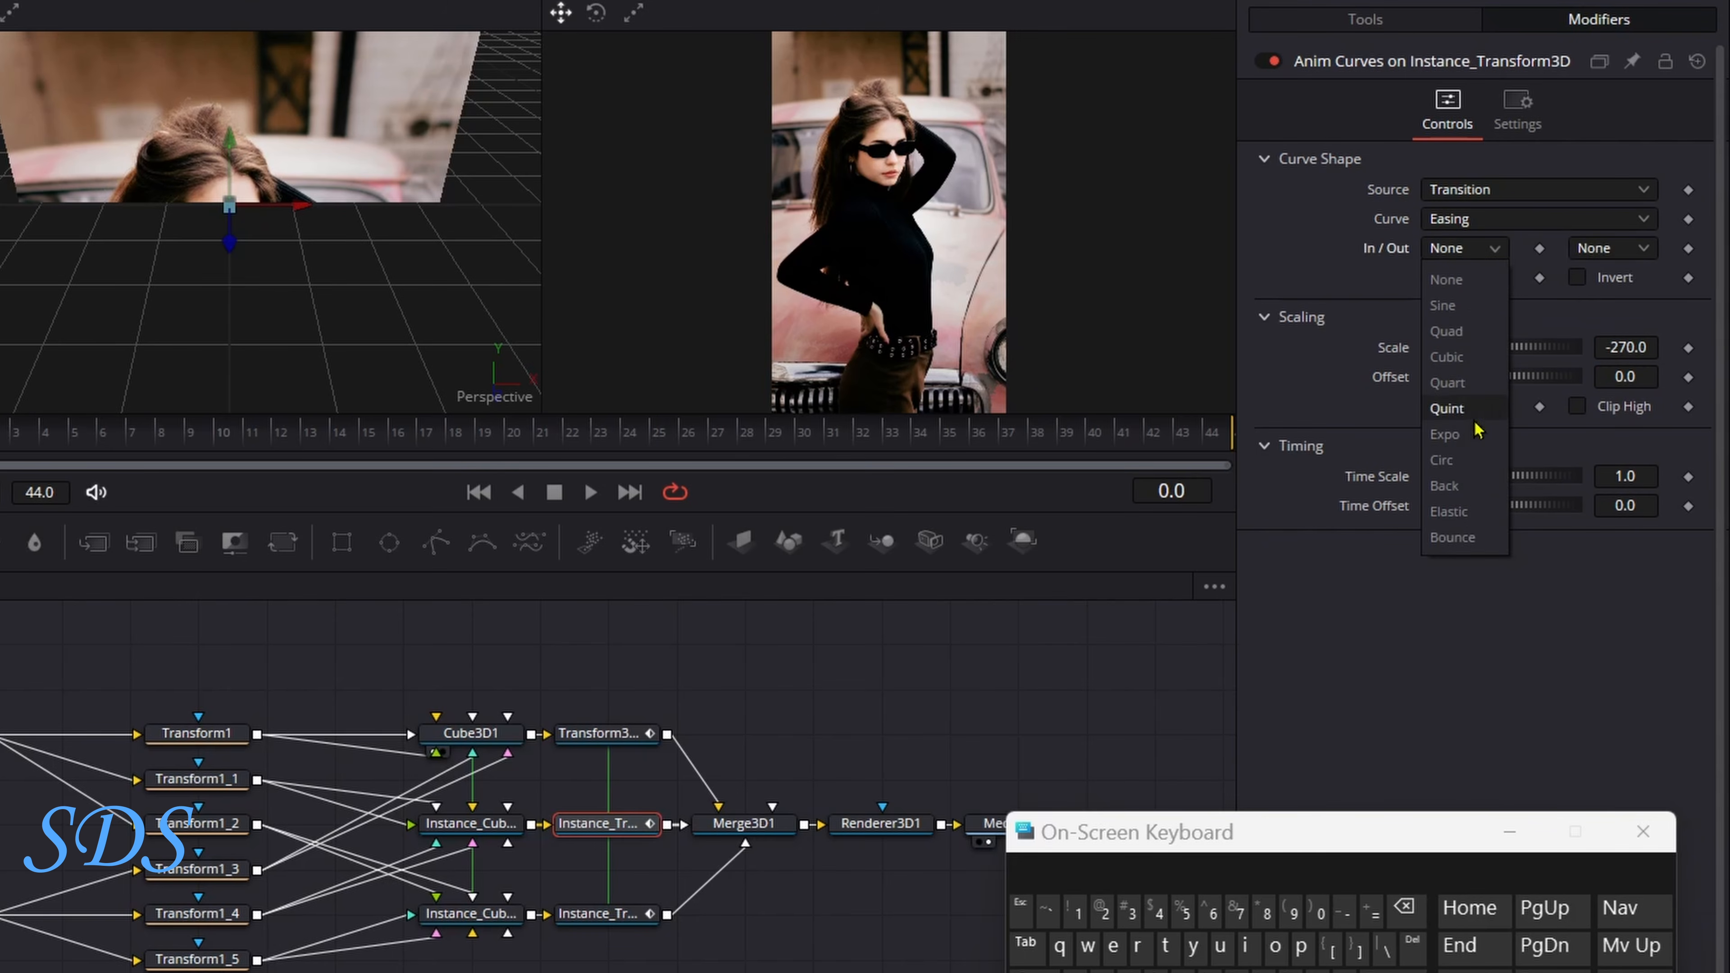
click(1472, 495)
click(1602, 257)
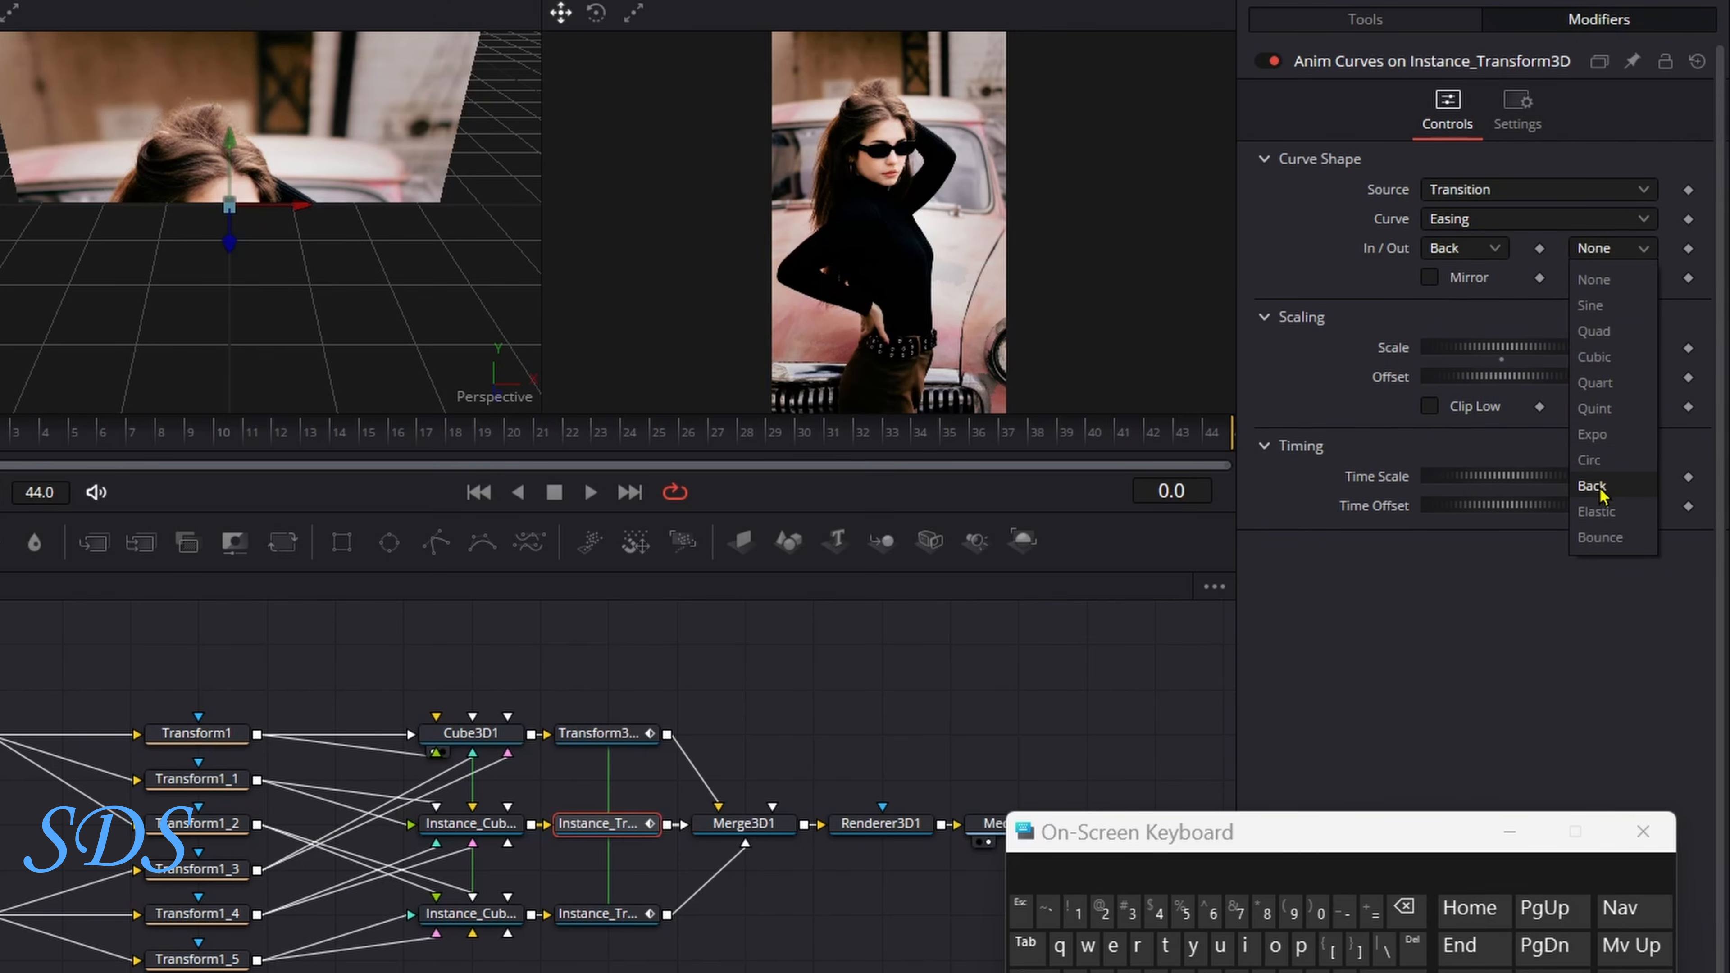
click(1597, 486)
drag(249, 434, 72, 437)
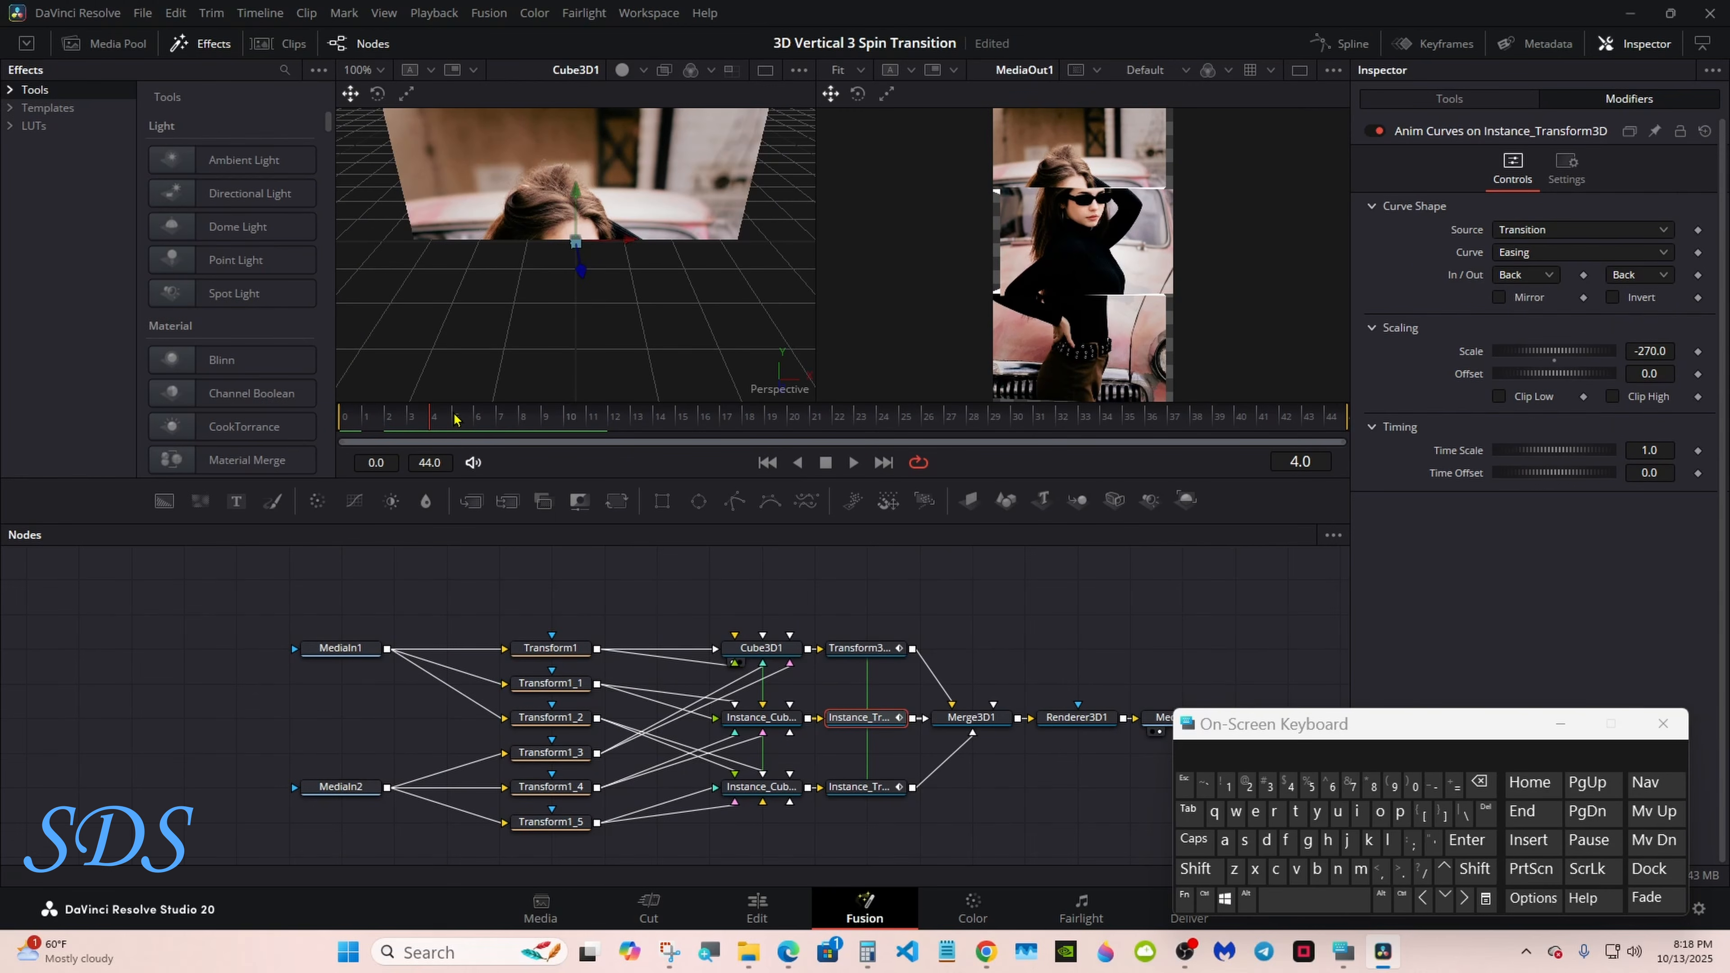
drag(455, 418, 1032, 424)
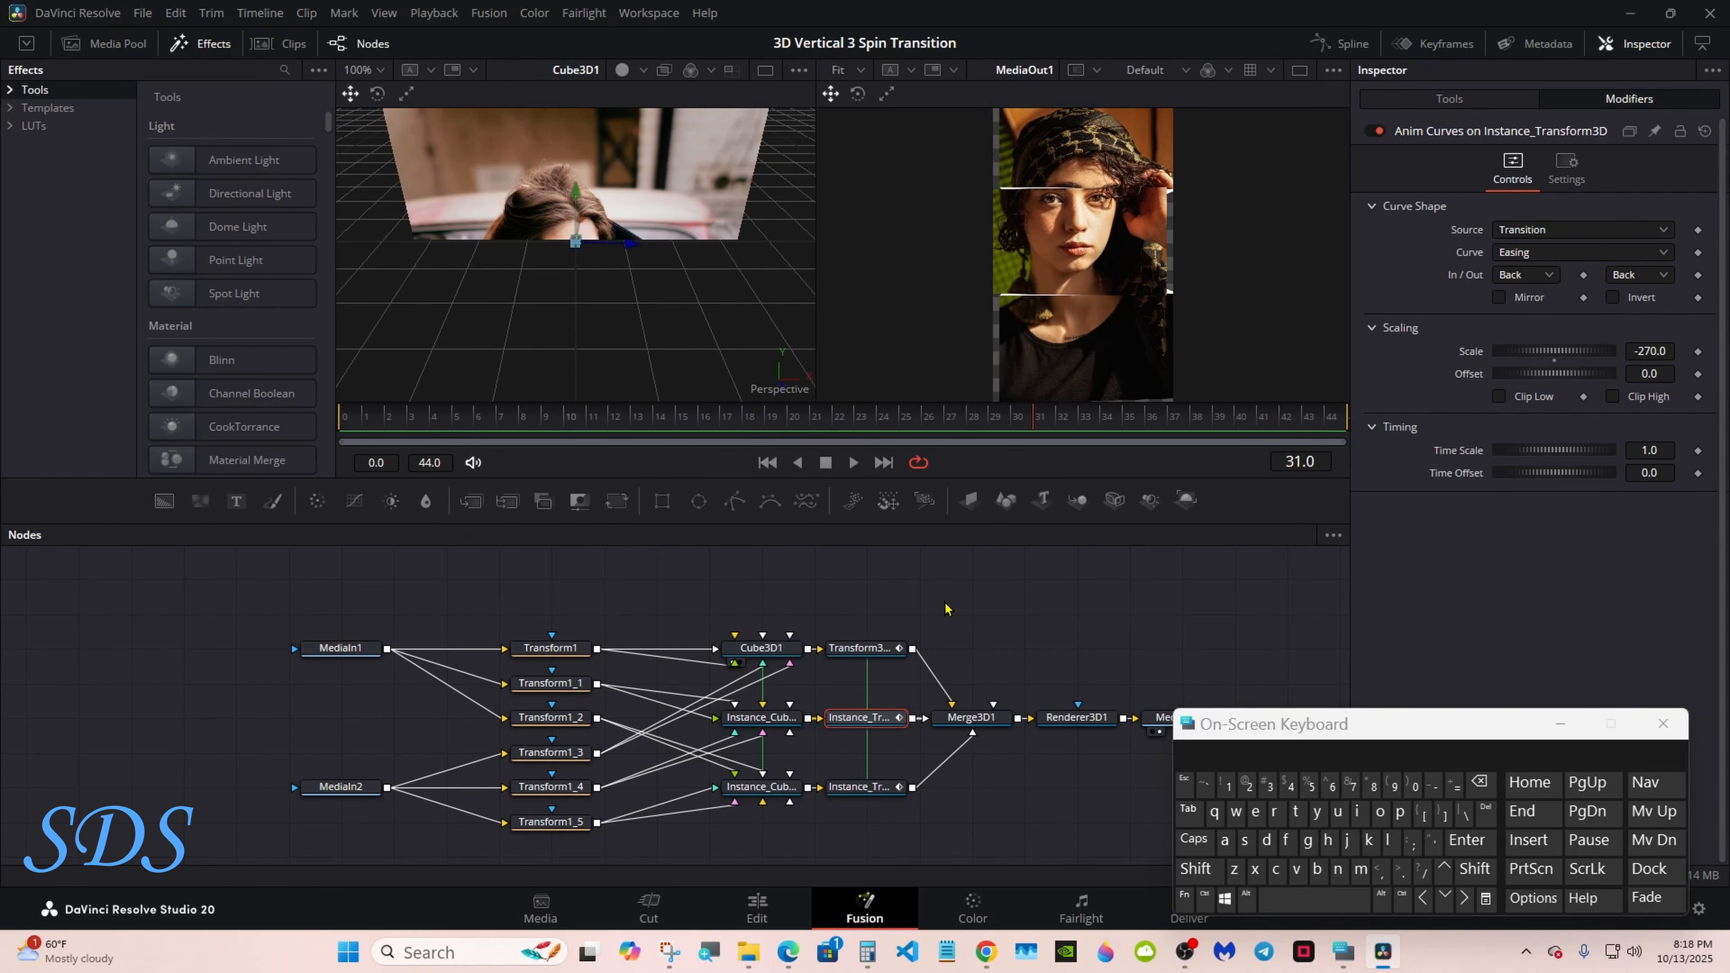
Modify Transform3D1's Translation Y with Anim Curves.
click(882, 652)
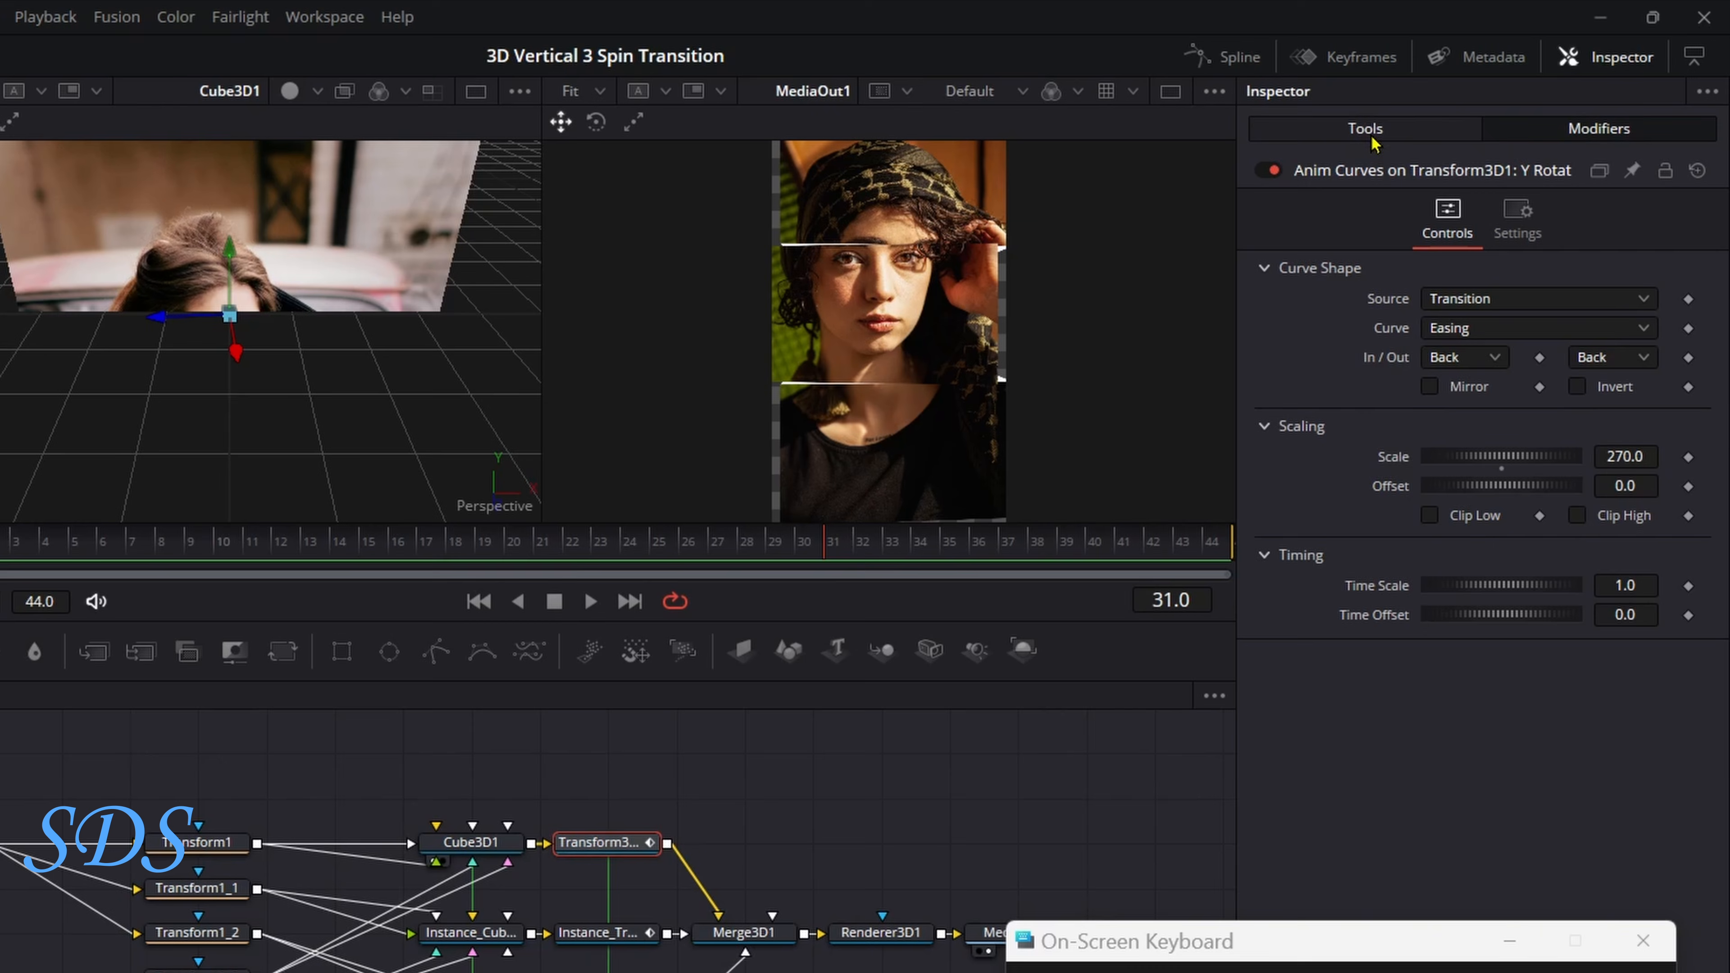
click(1452, 100)
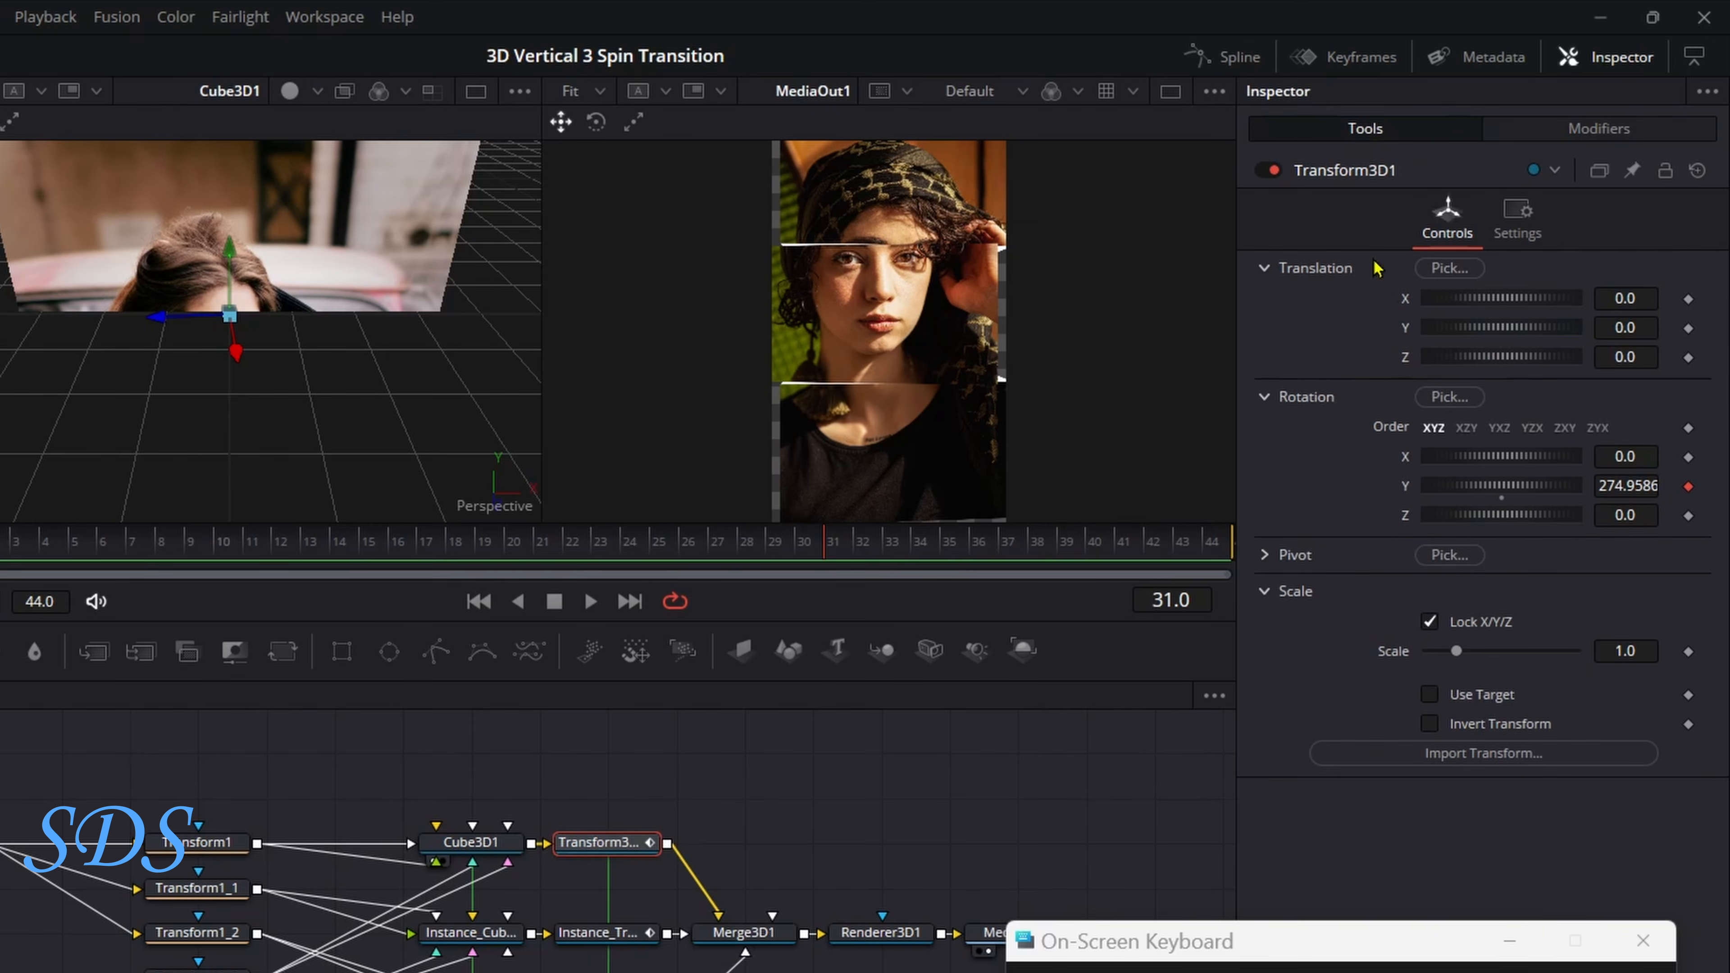
right_click(1406, 333)
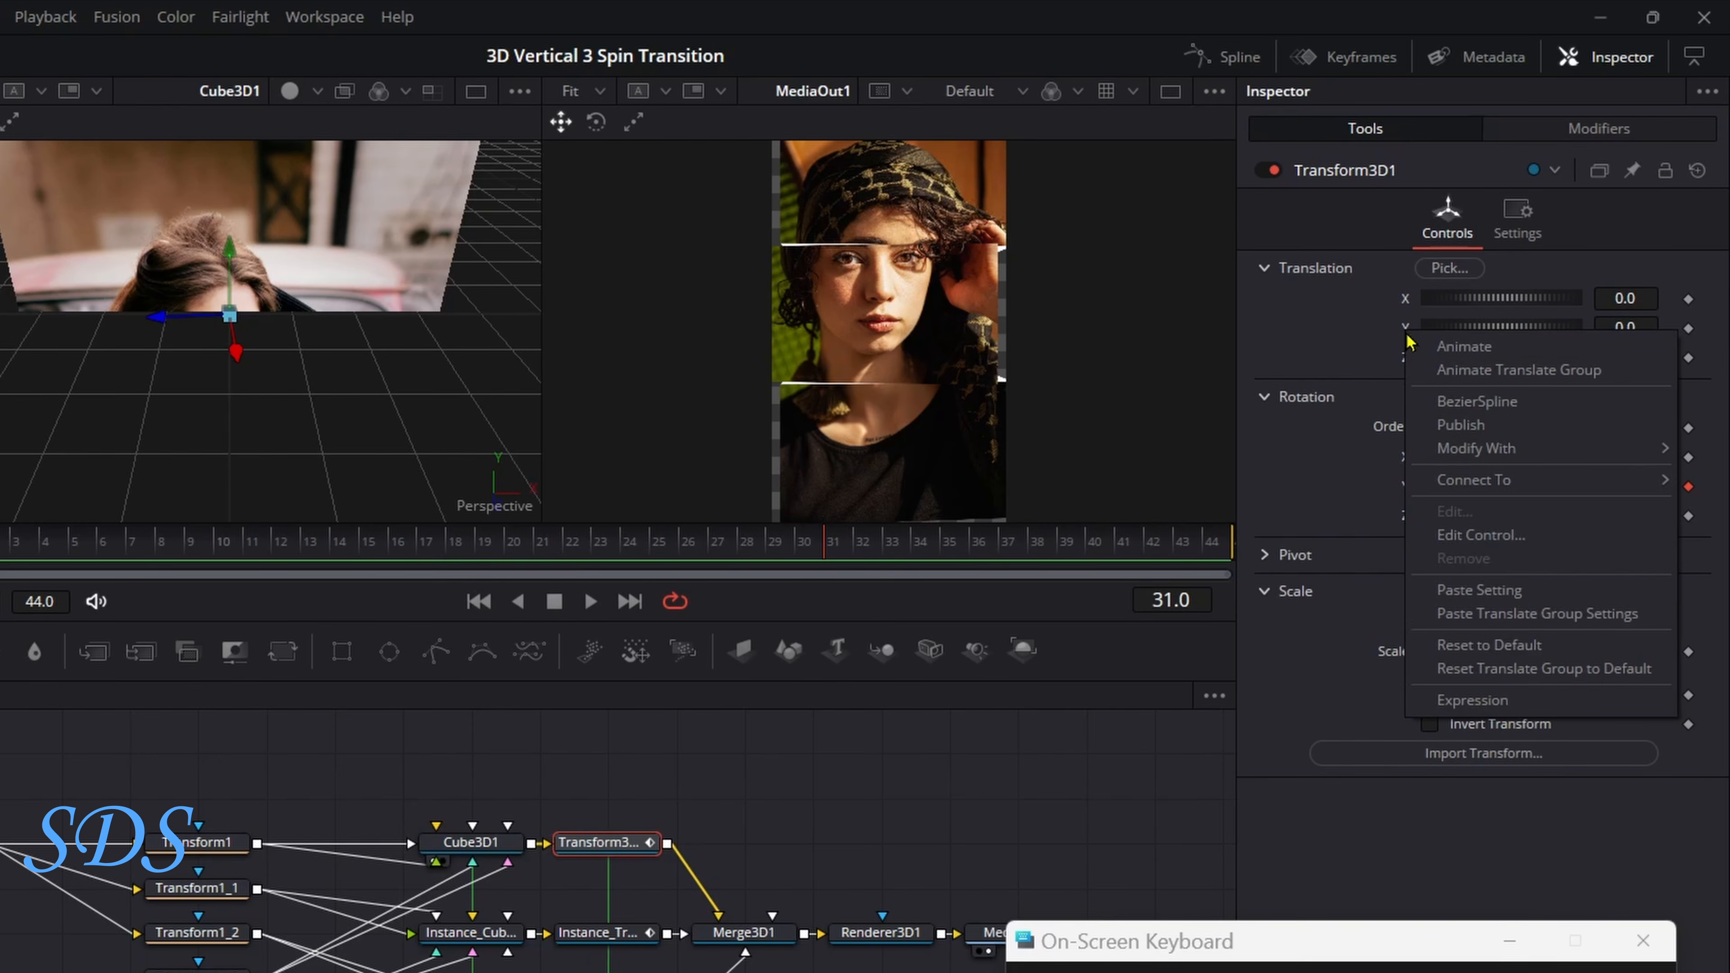
mouse_move(1462, 453)
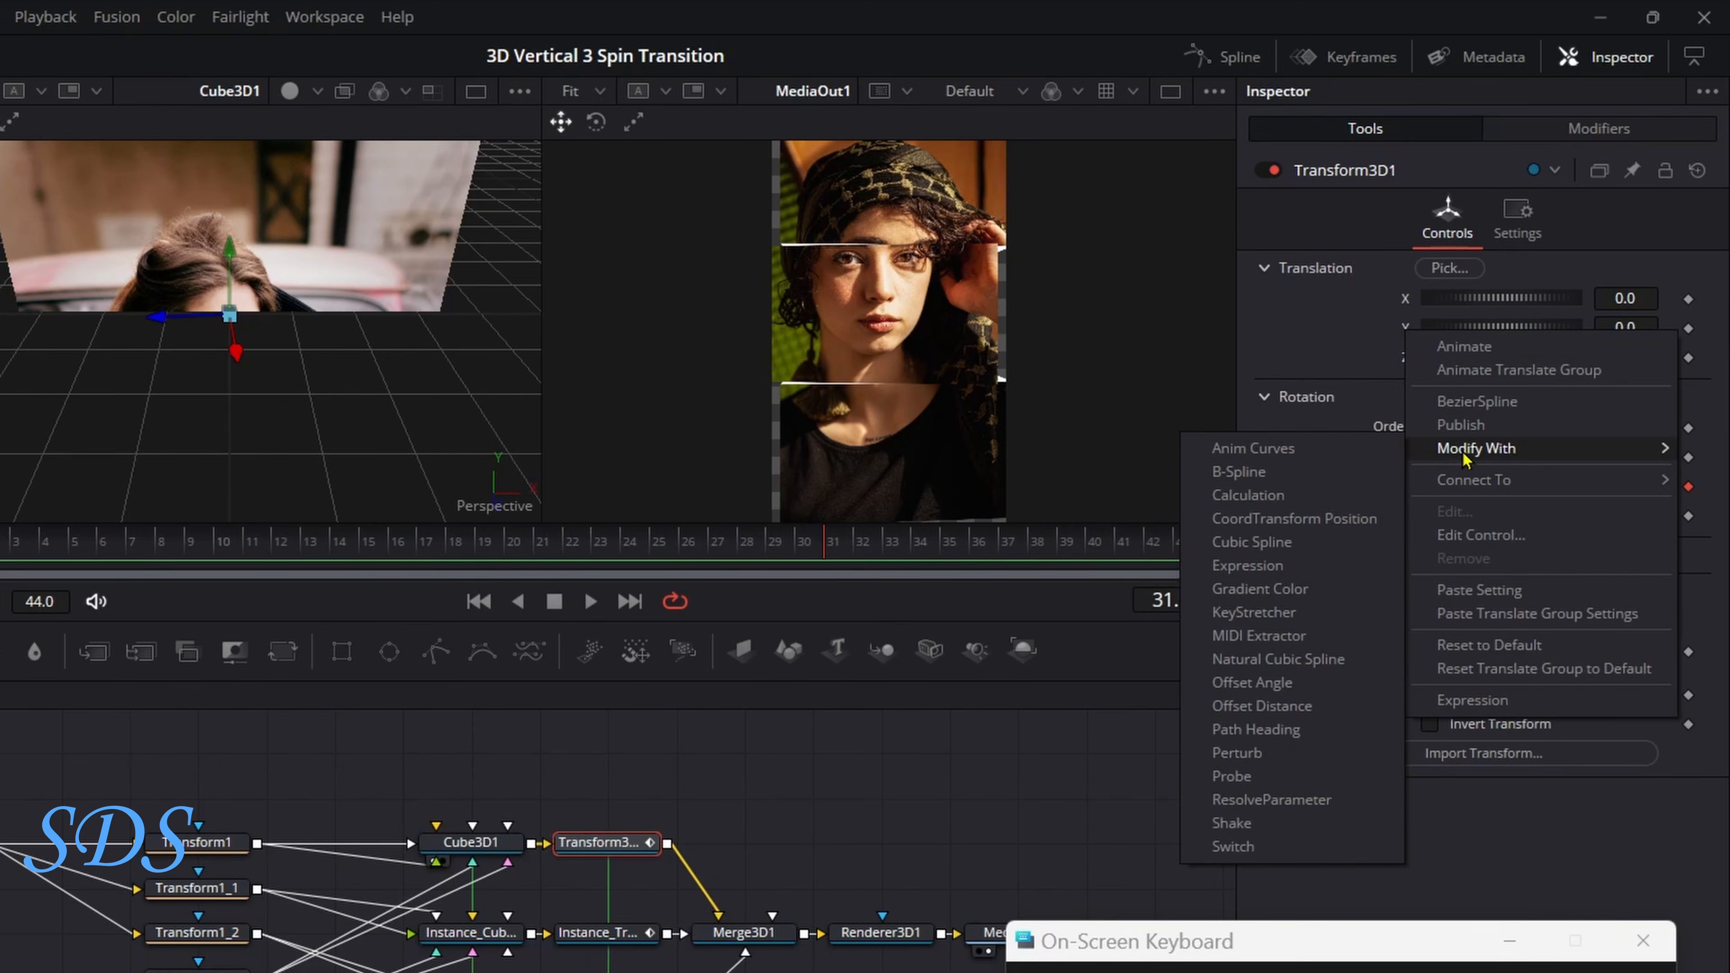
click(1319, 453)
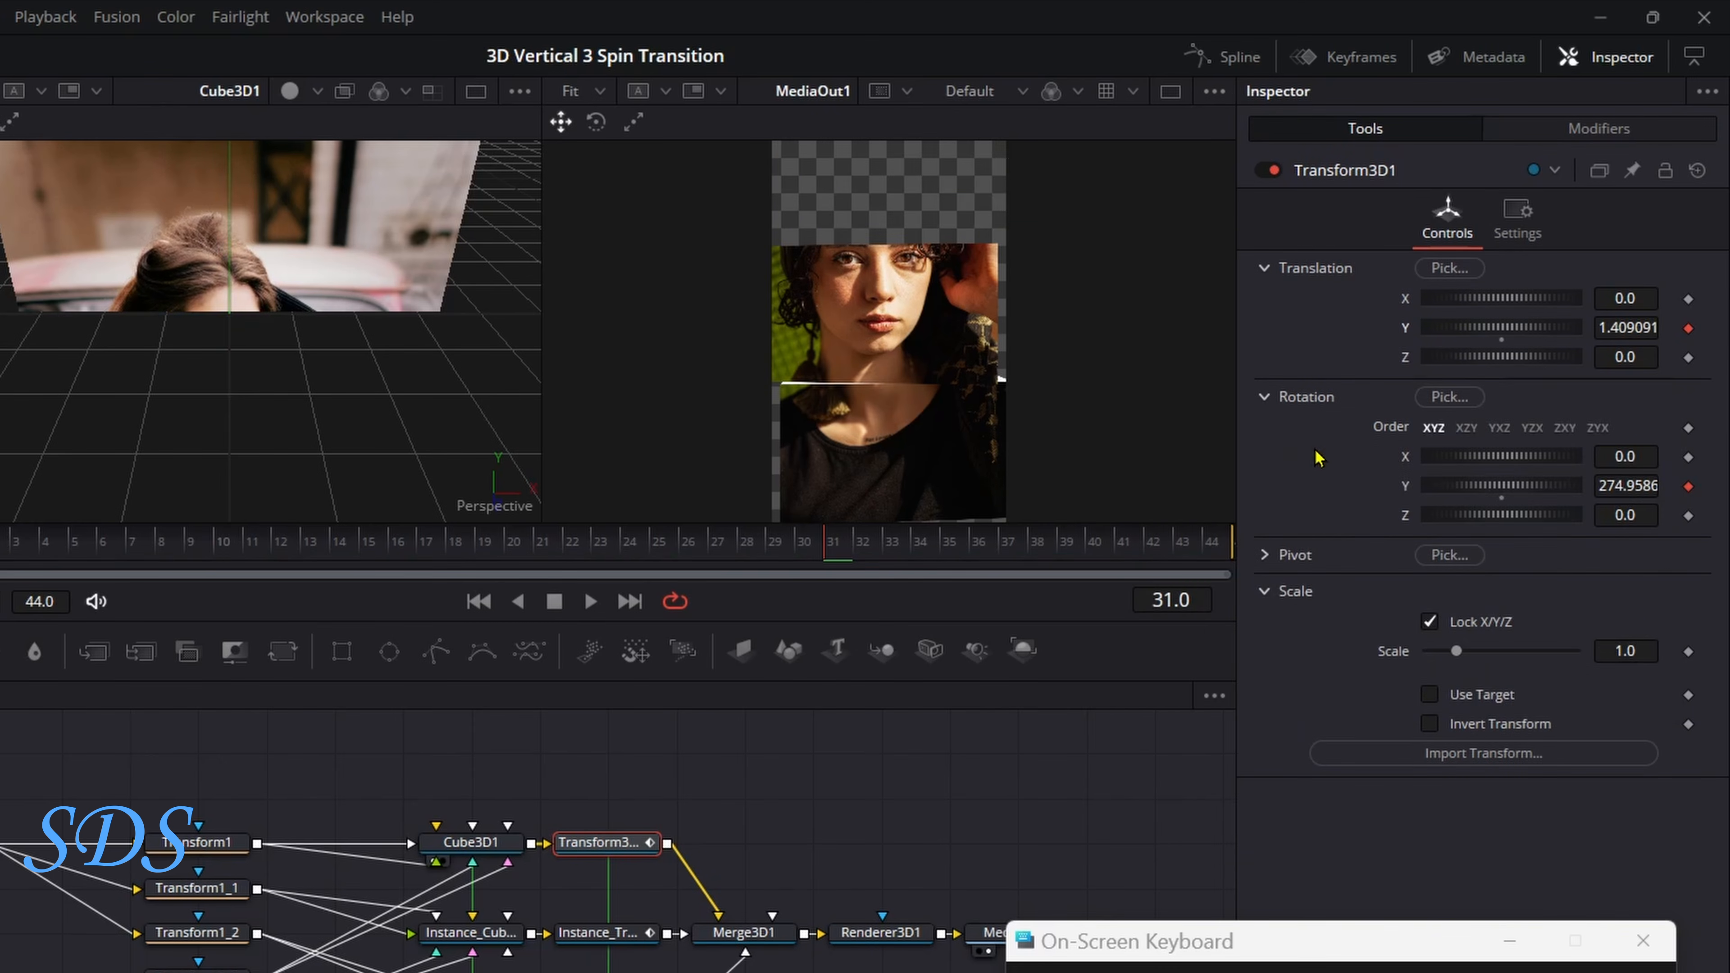
Set the Scale of the Anim Curves modifier on Transform3D1's Y translation to 0.1 and turn on Mirror.
click(1598, 130)
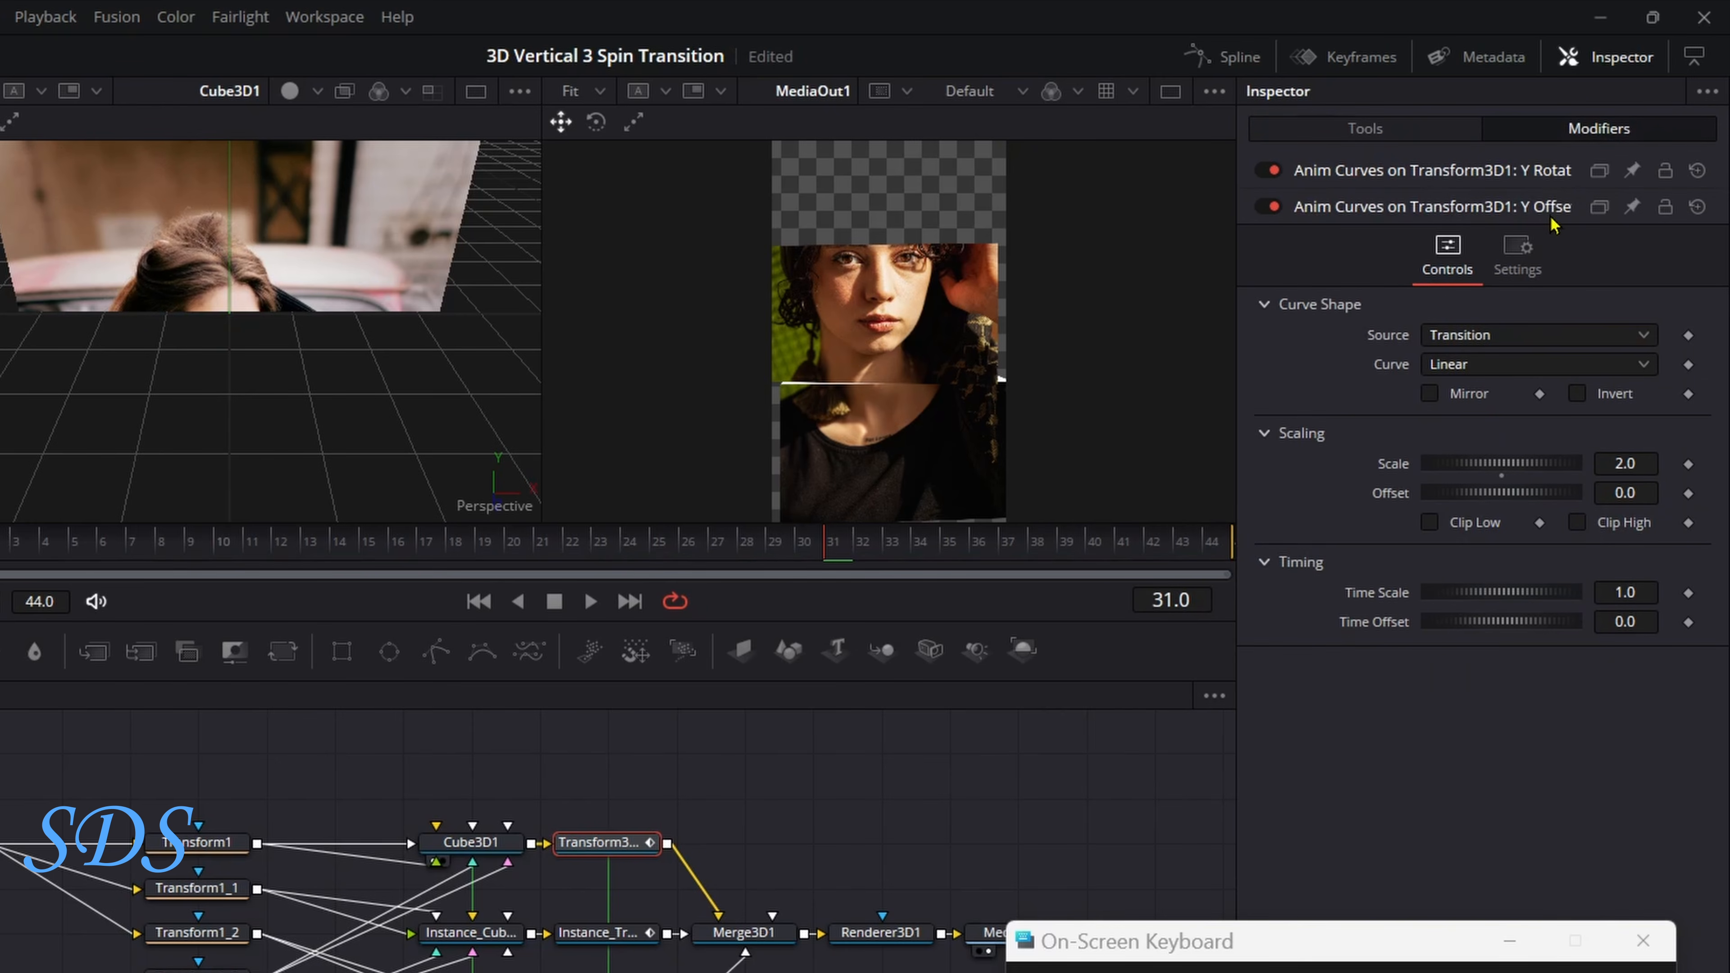
drag(1518, 469, 1484, 469)
click(1654, 461)
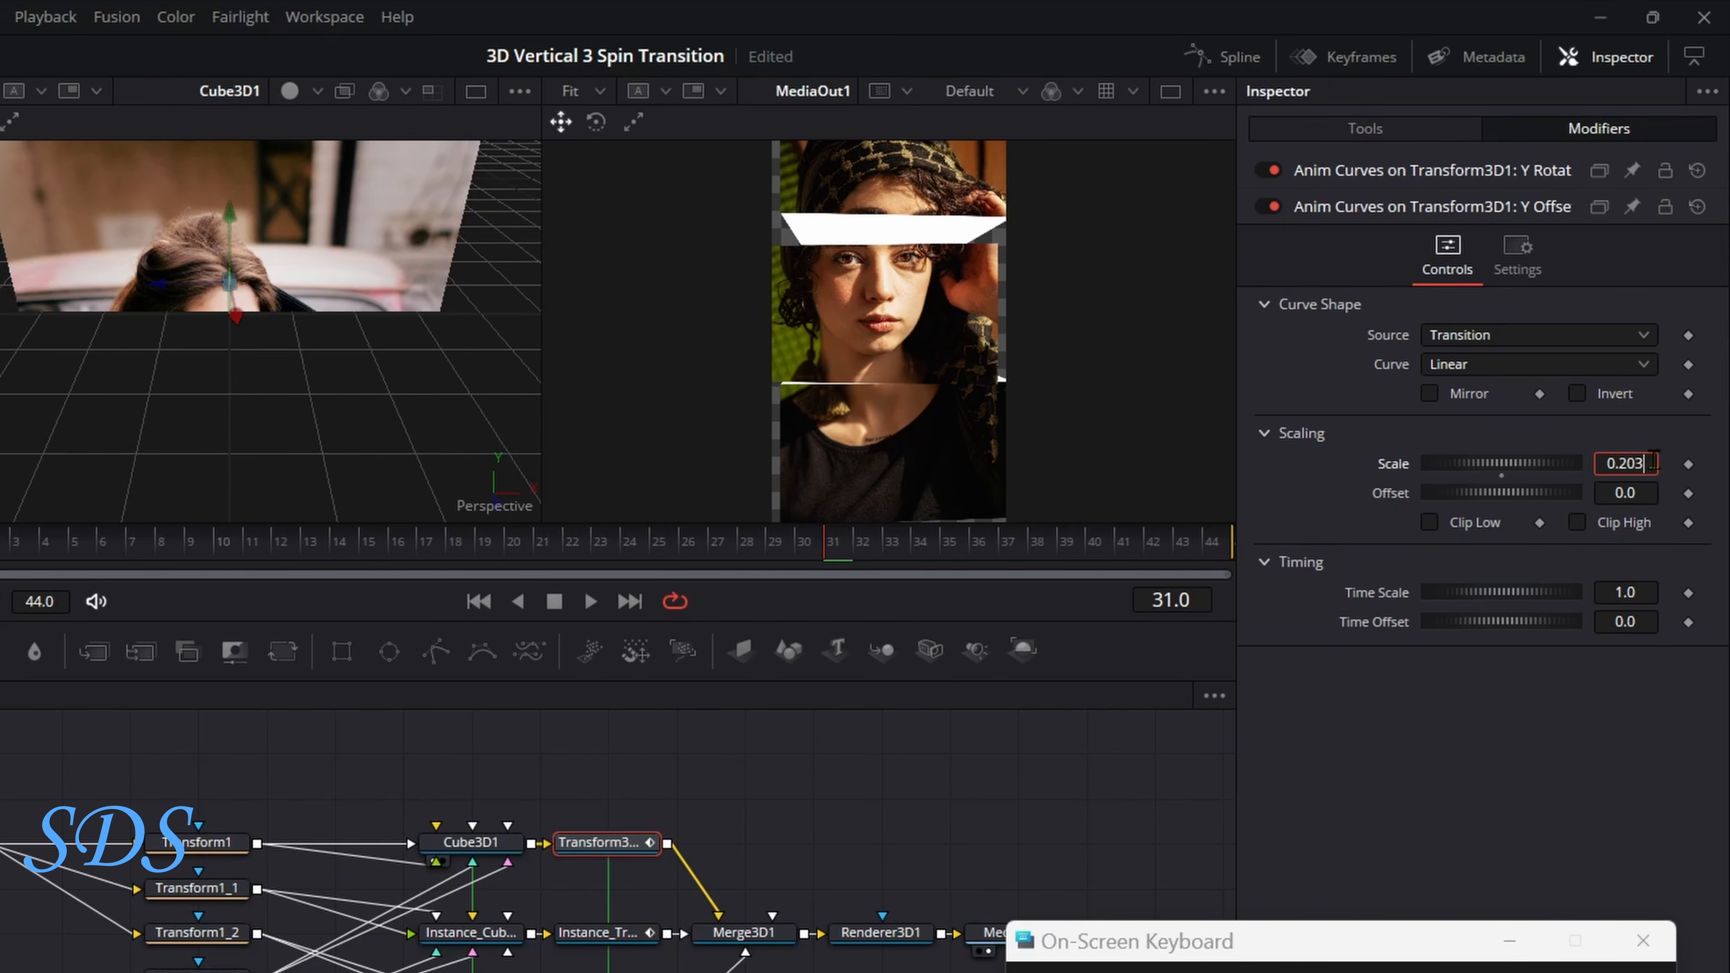
key(BackSpace)
key(BackSpace)
key(BackSpace)
text(1)
key(Tab)
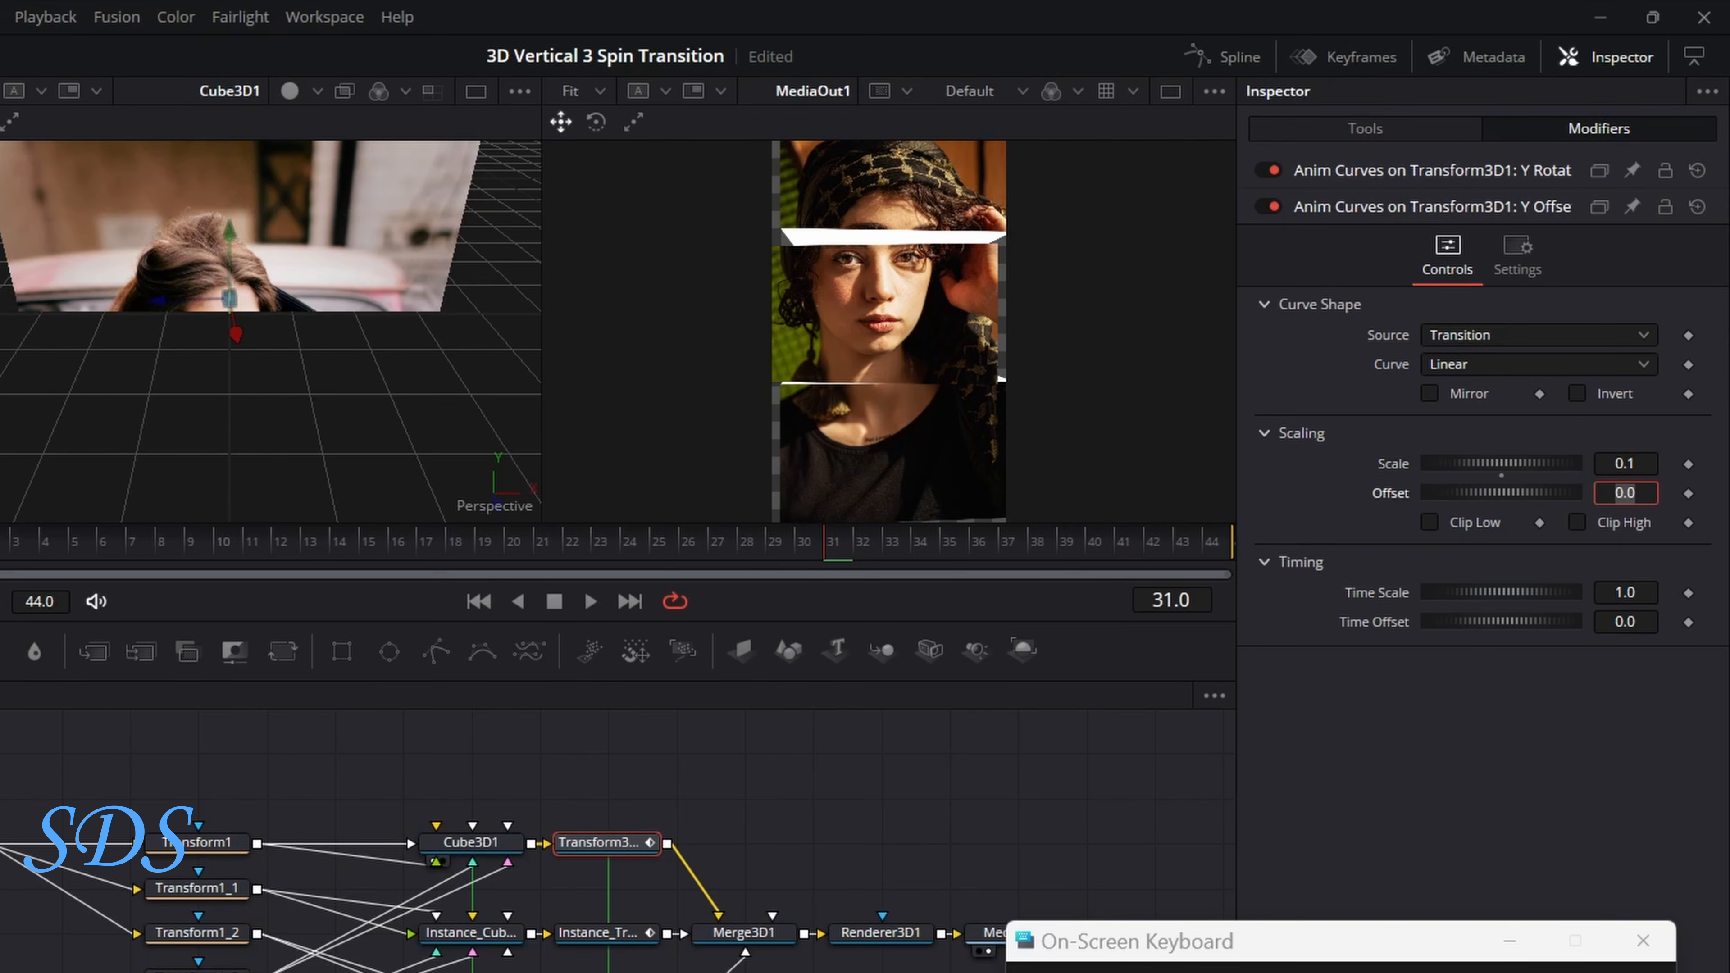
click(1429, 393)
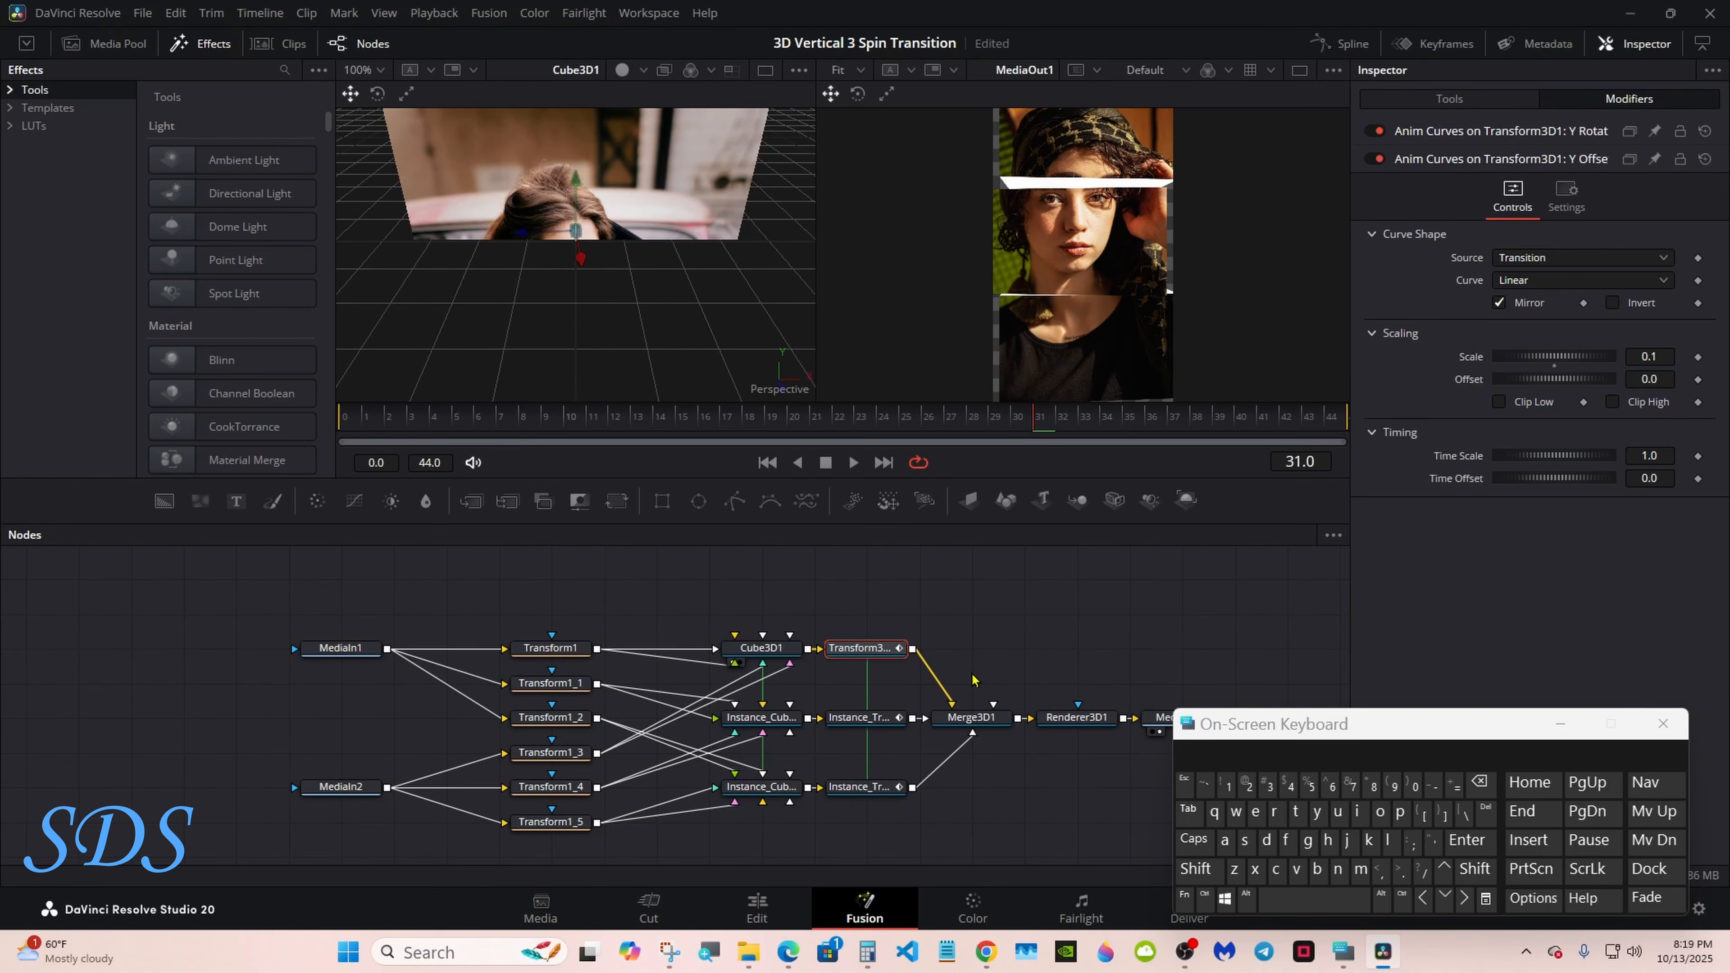
Modify Translation Y of the third cube's Instance_Transform3D1_1 with Anim Curves.
click(839, 832)
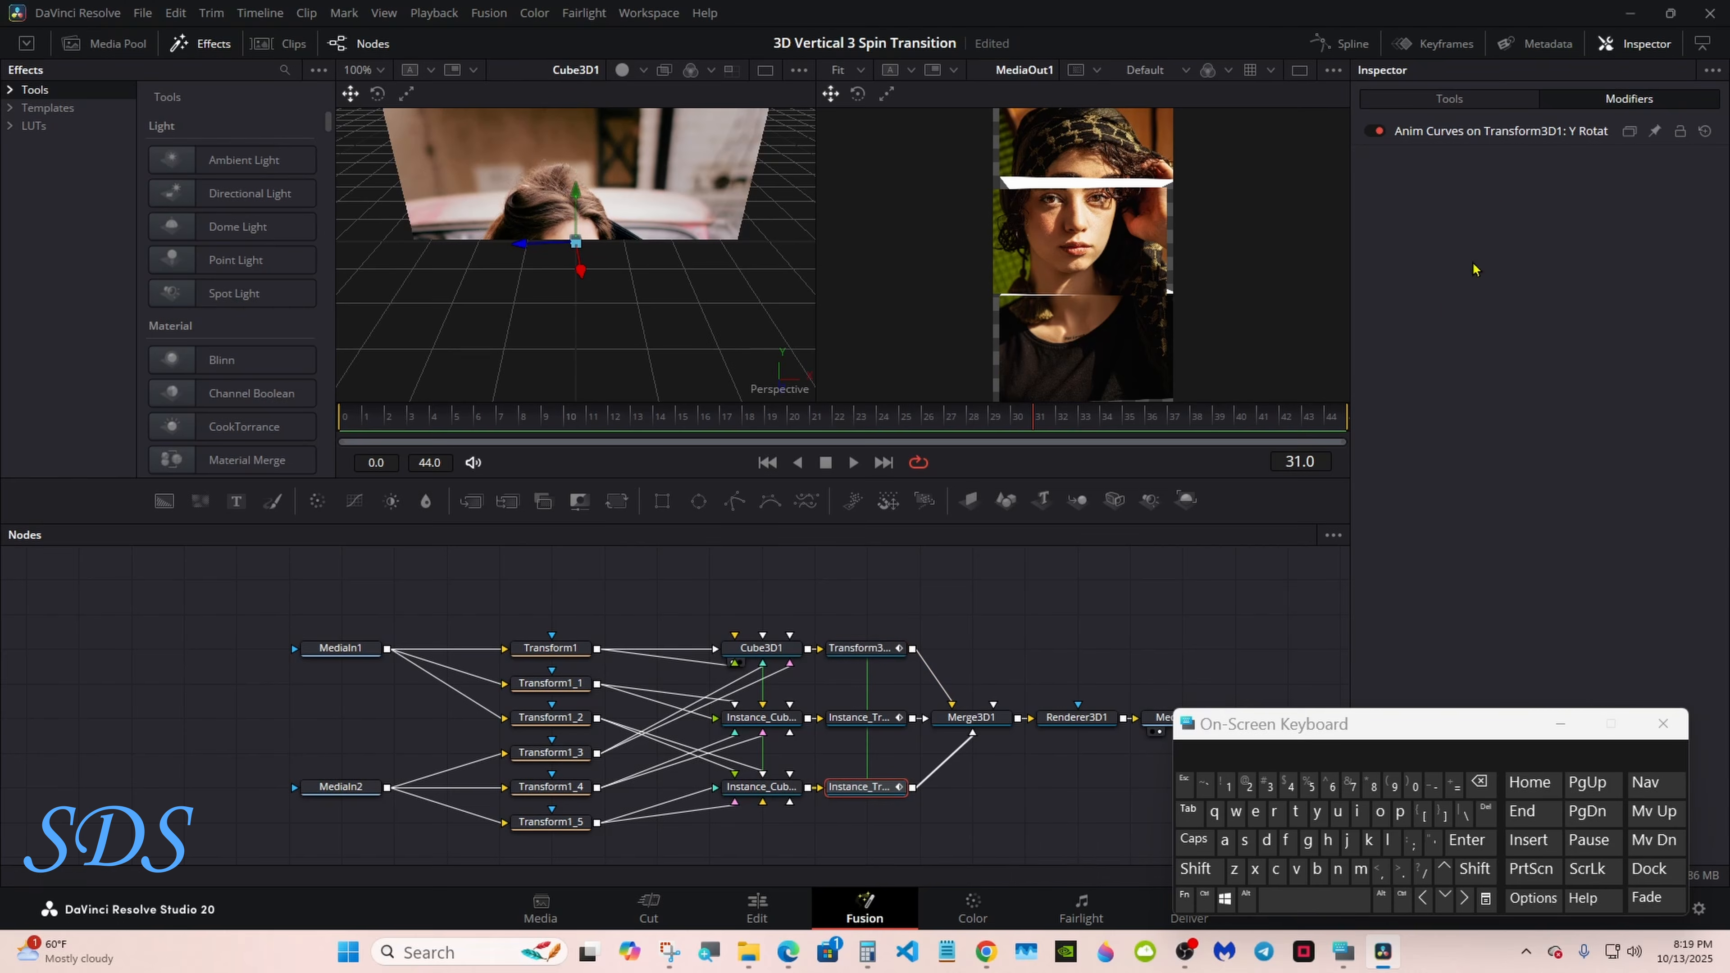
click(1464, 100)
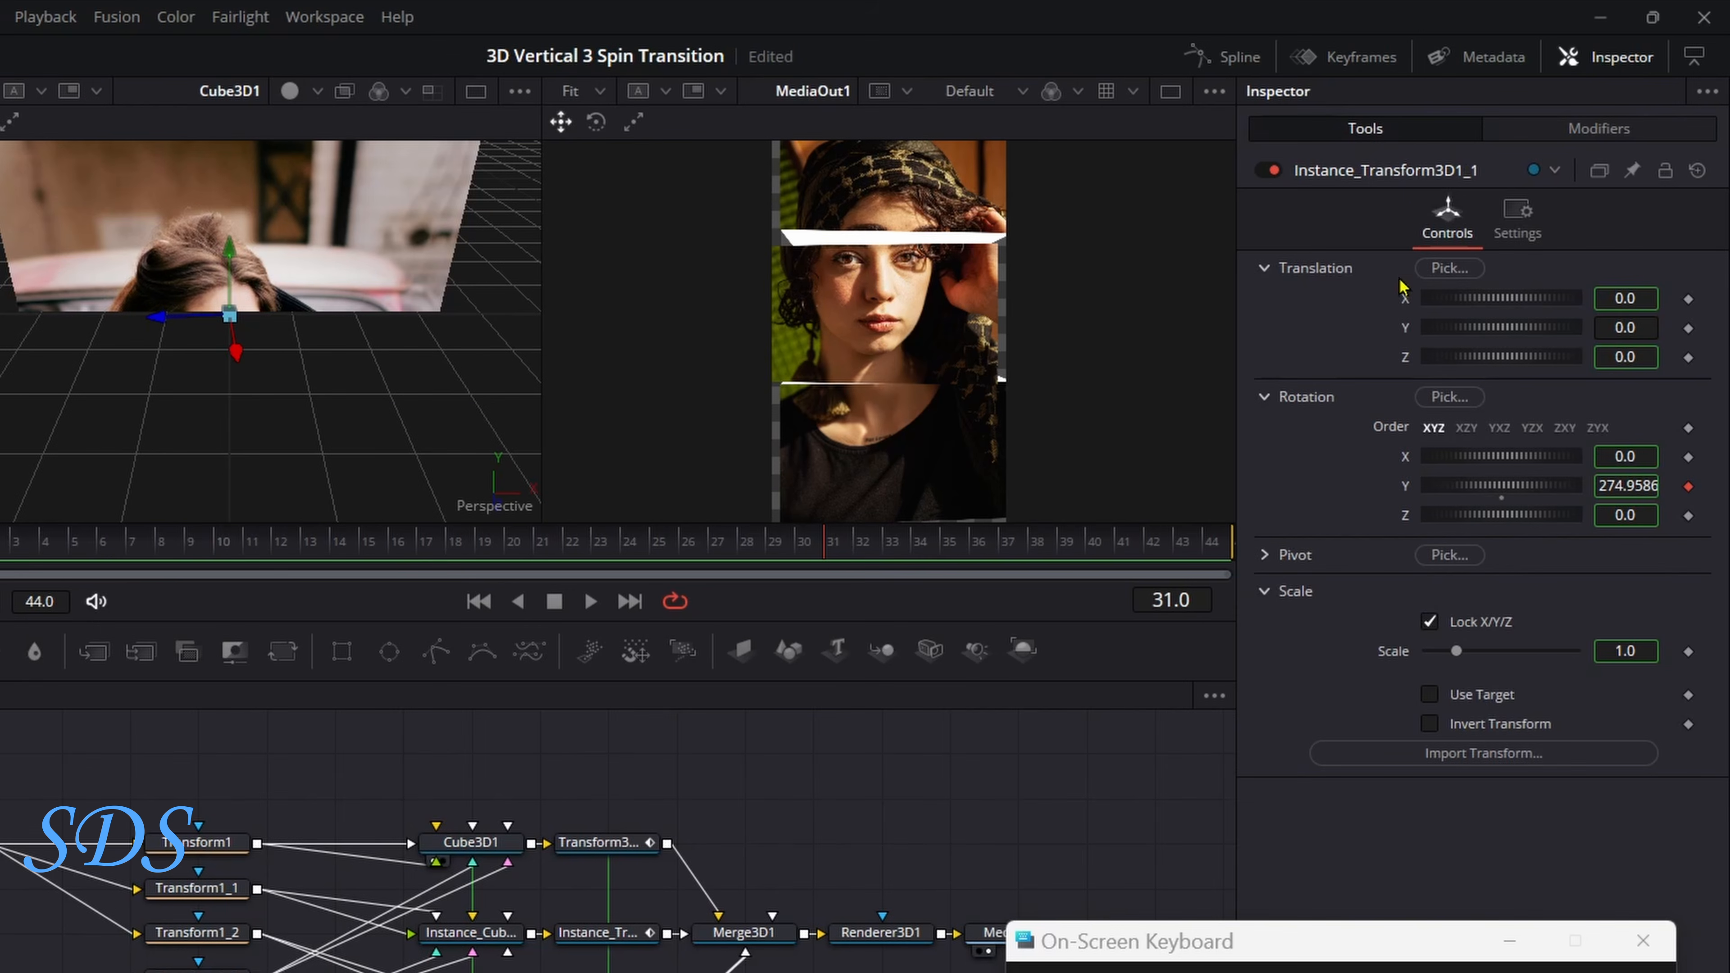
right_click(1405, 340)
mouse_move(1452, 446)
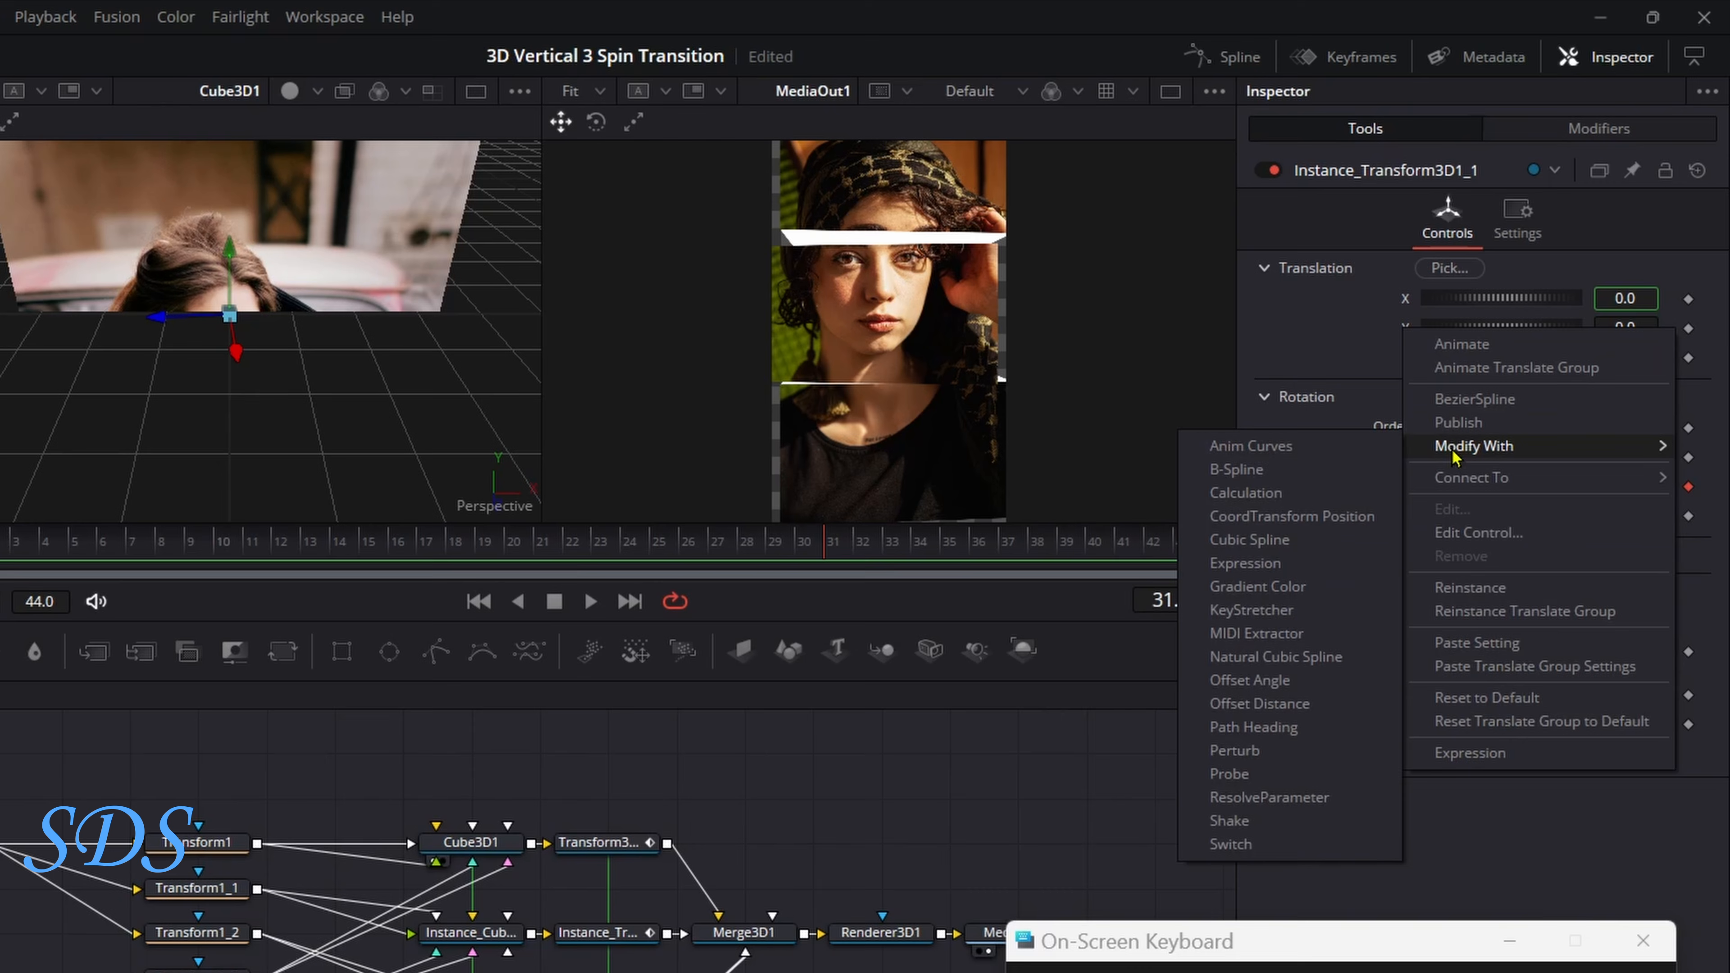
click(1339, 455)
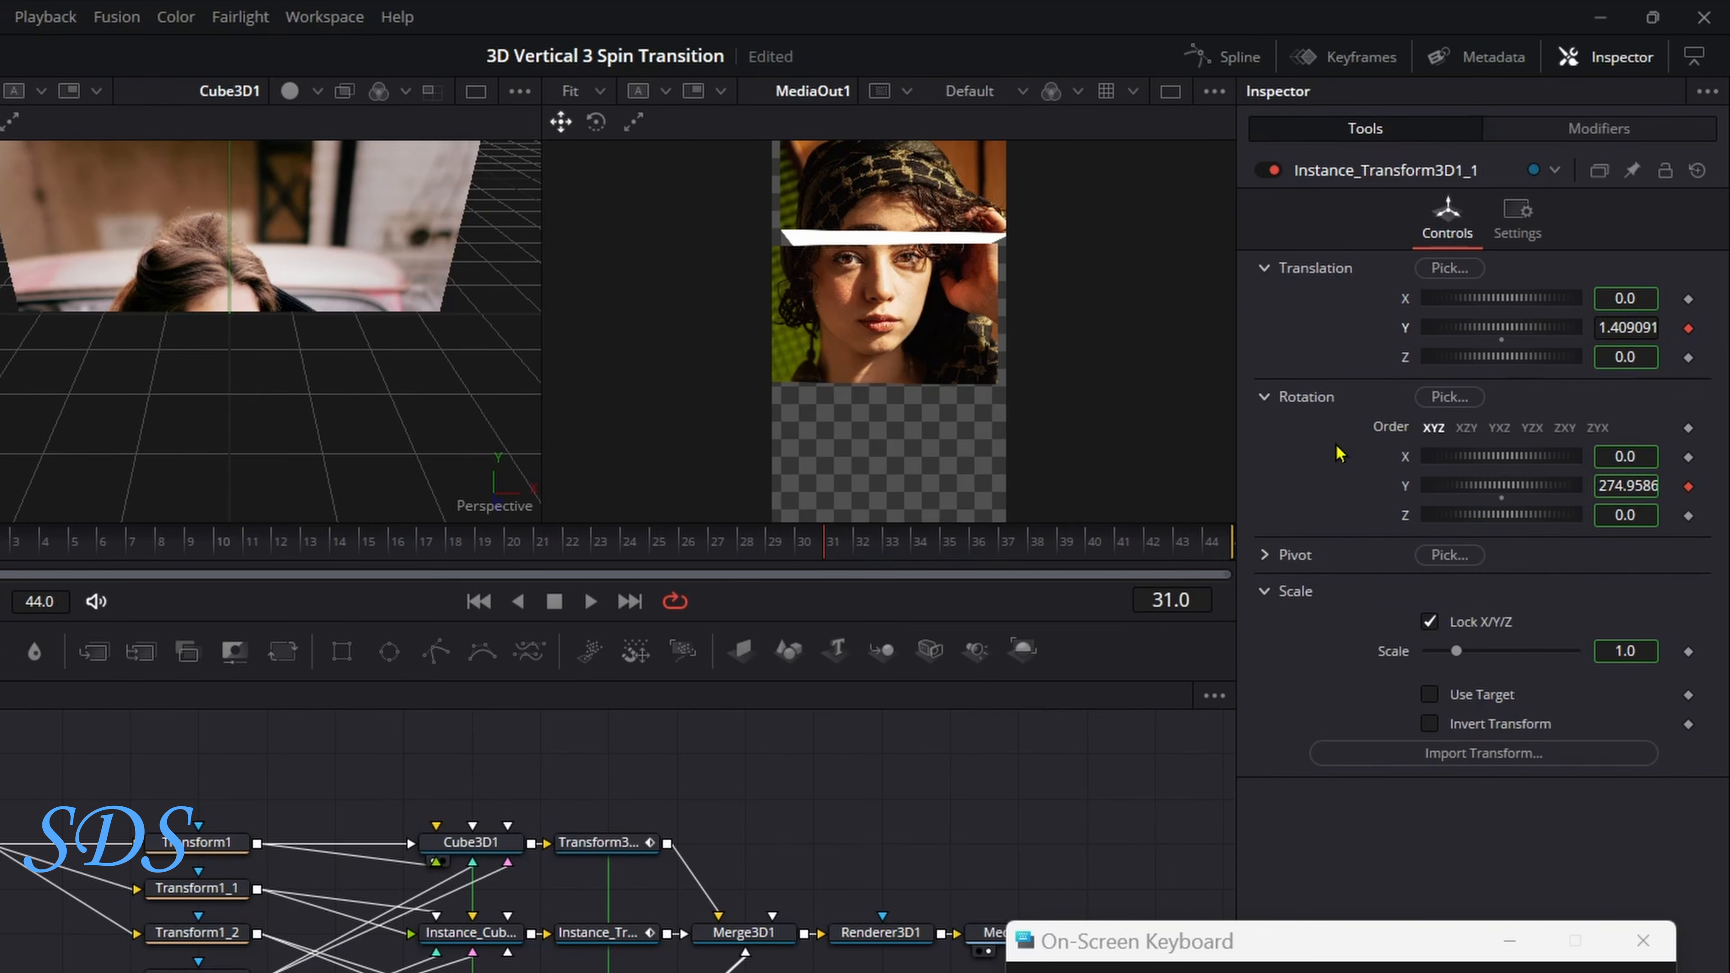
Give the third cube's Y translation curve a Scale of -0.1 with Mirror on, and save the project.
click(1578, 137)
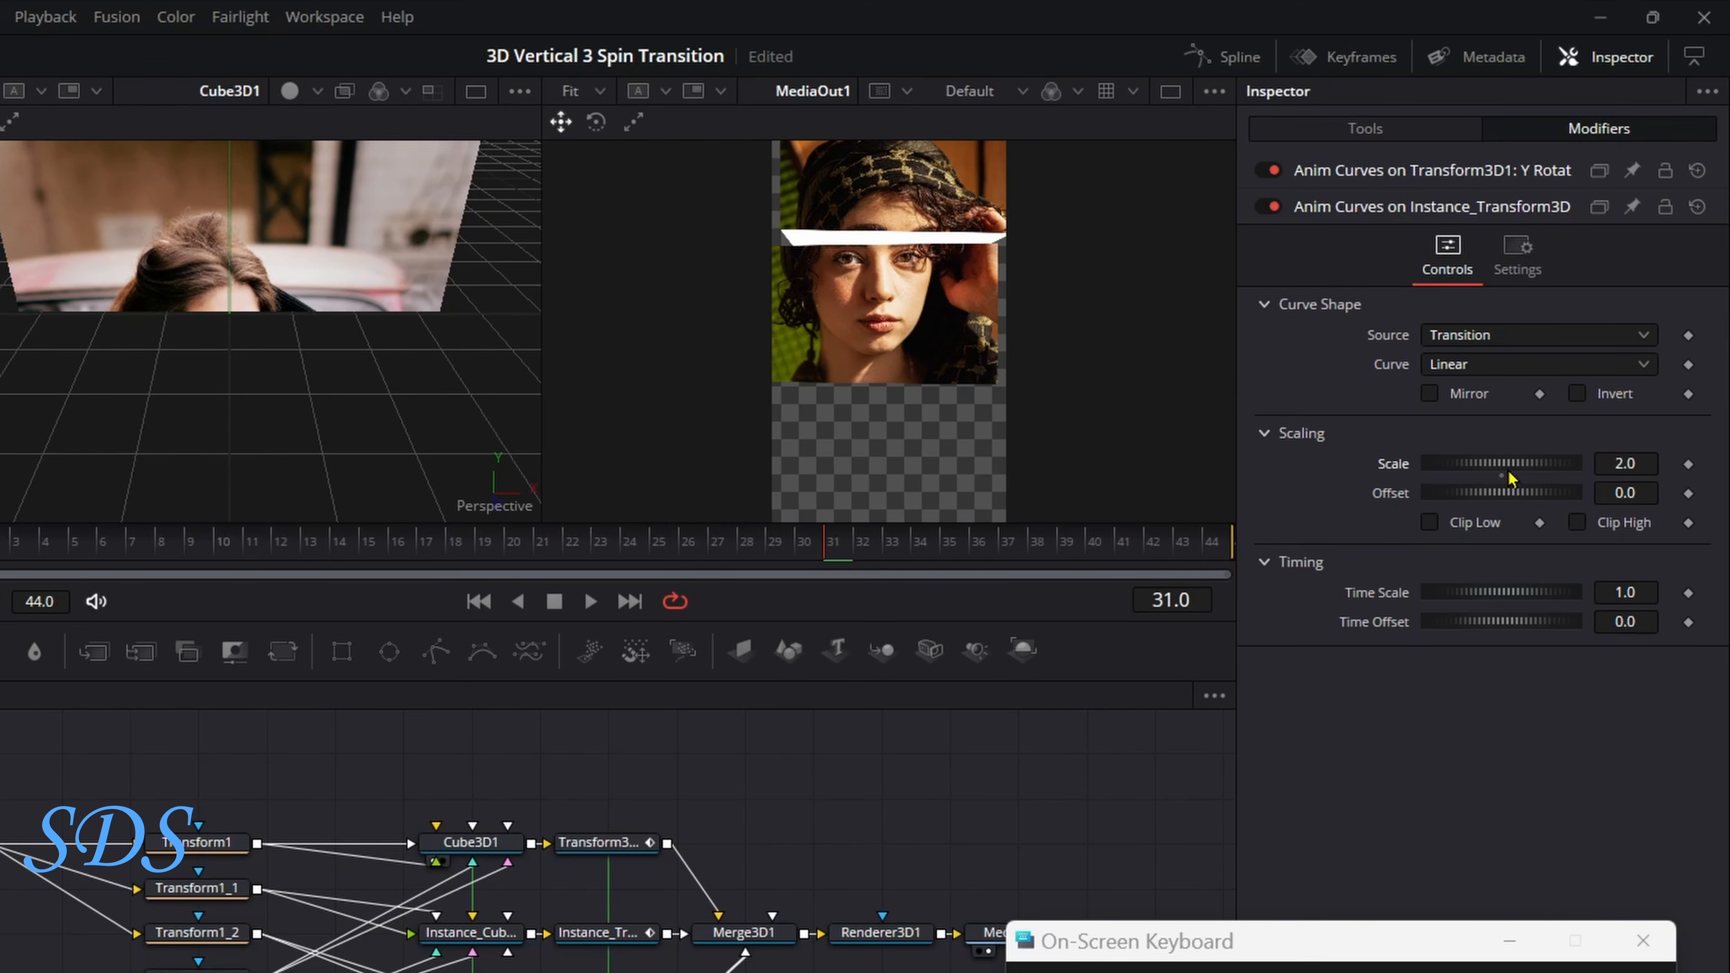
drag(1508, 477, 1432, 477)
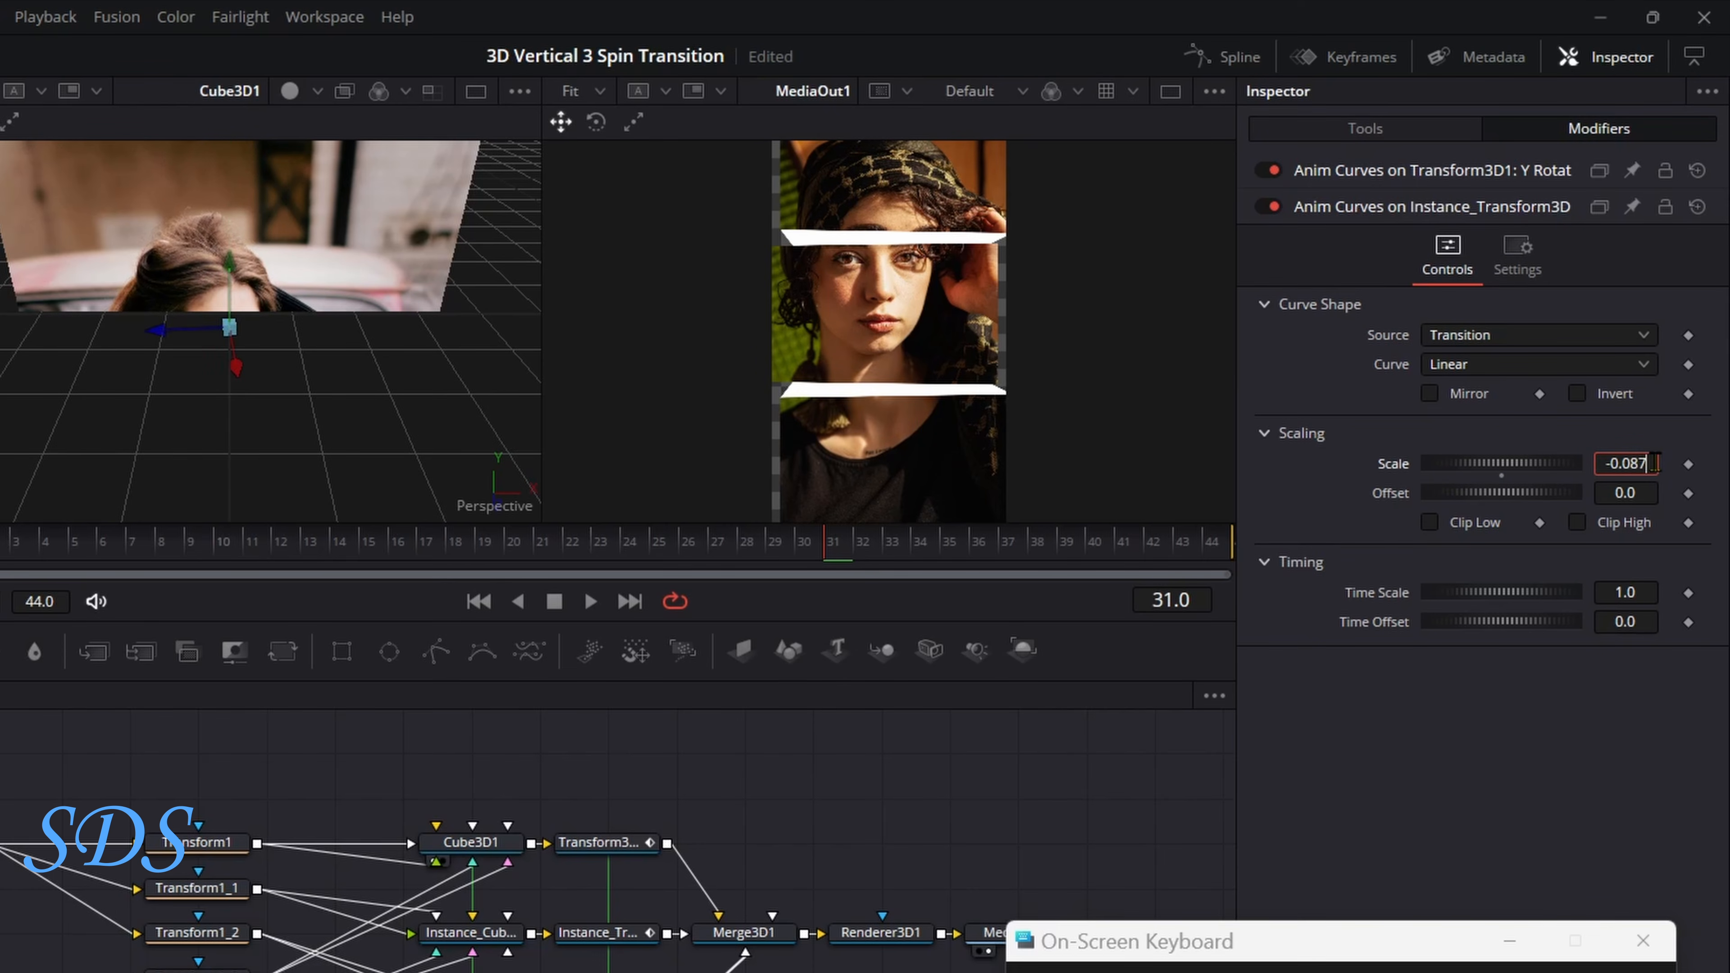
key(BackSpace)
key(BackSpace)
key(BackSpace)
text(1)
key(Return)
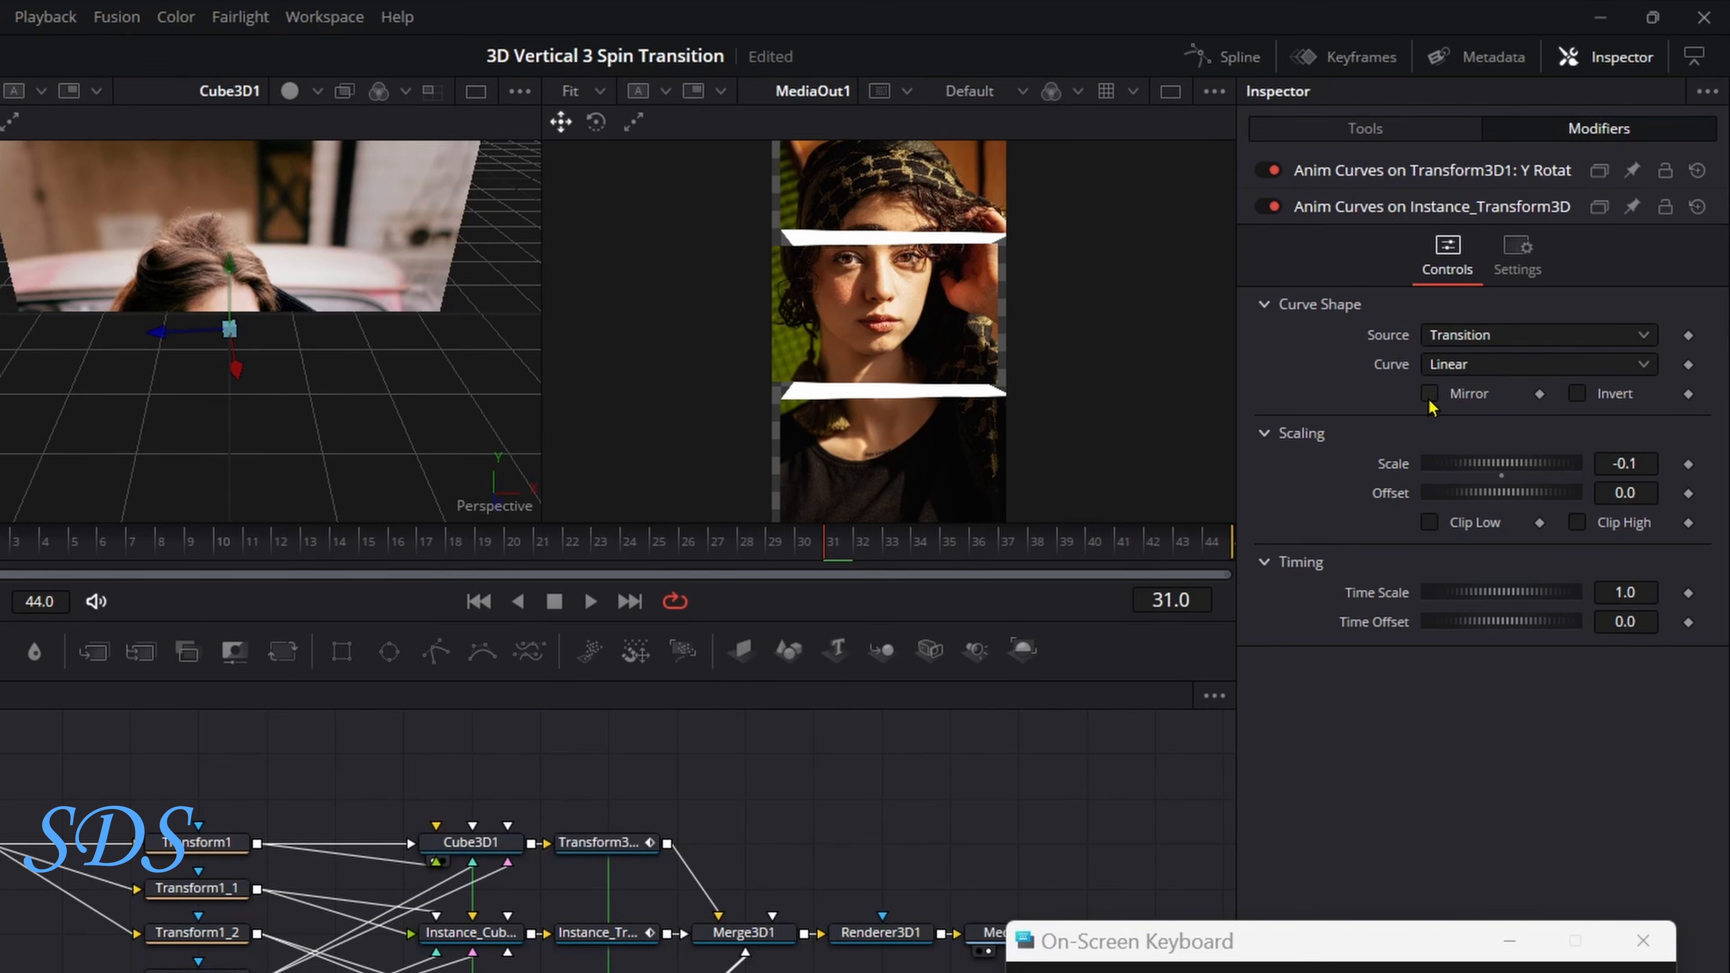
click(1429, 395)
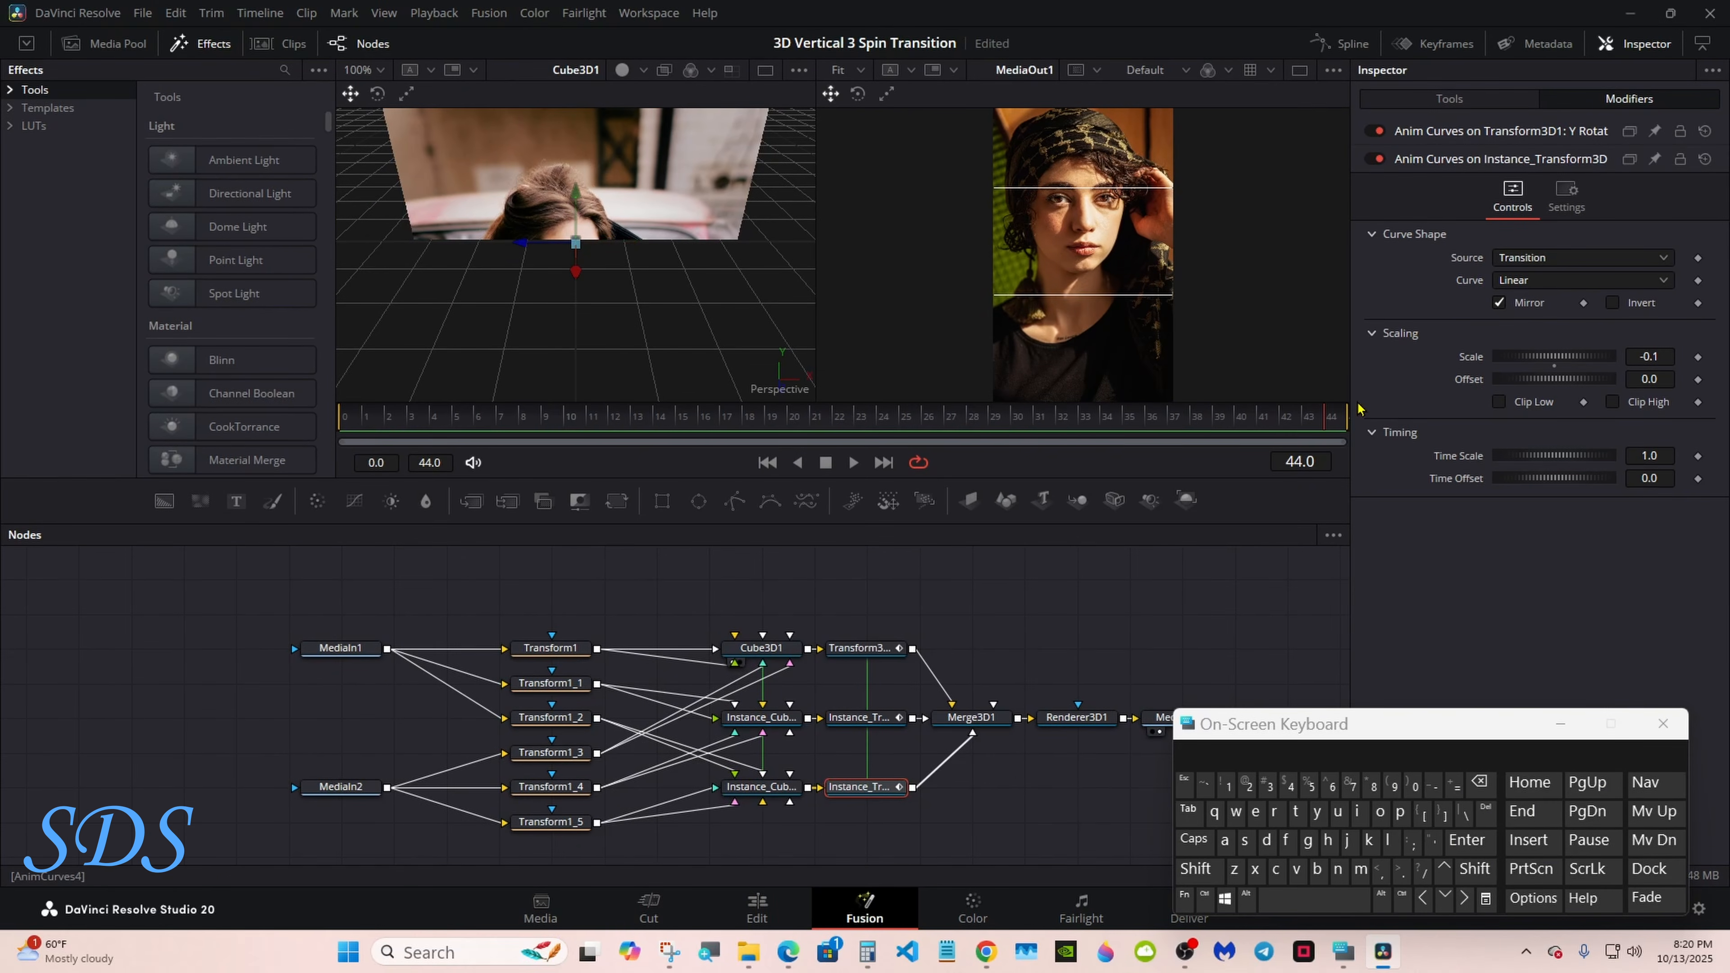
key(ctrl+s)
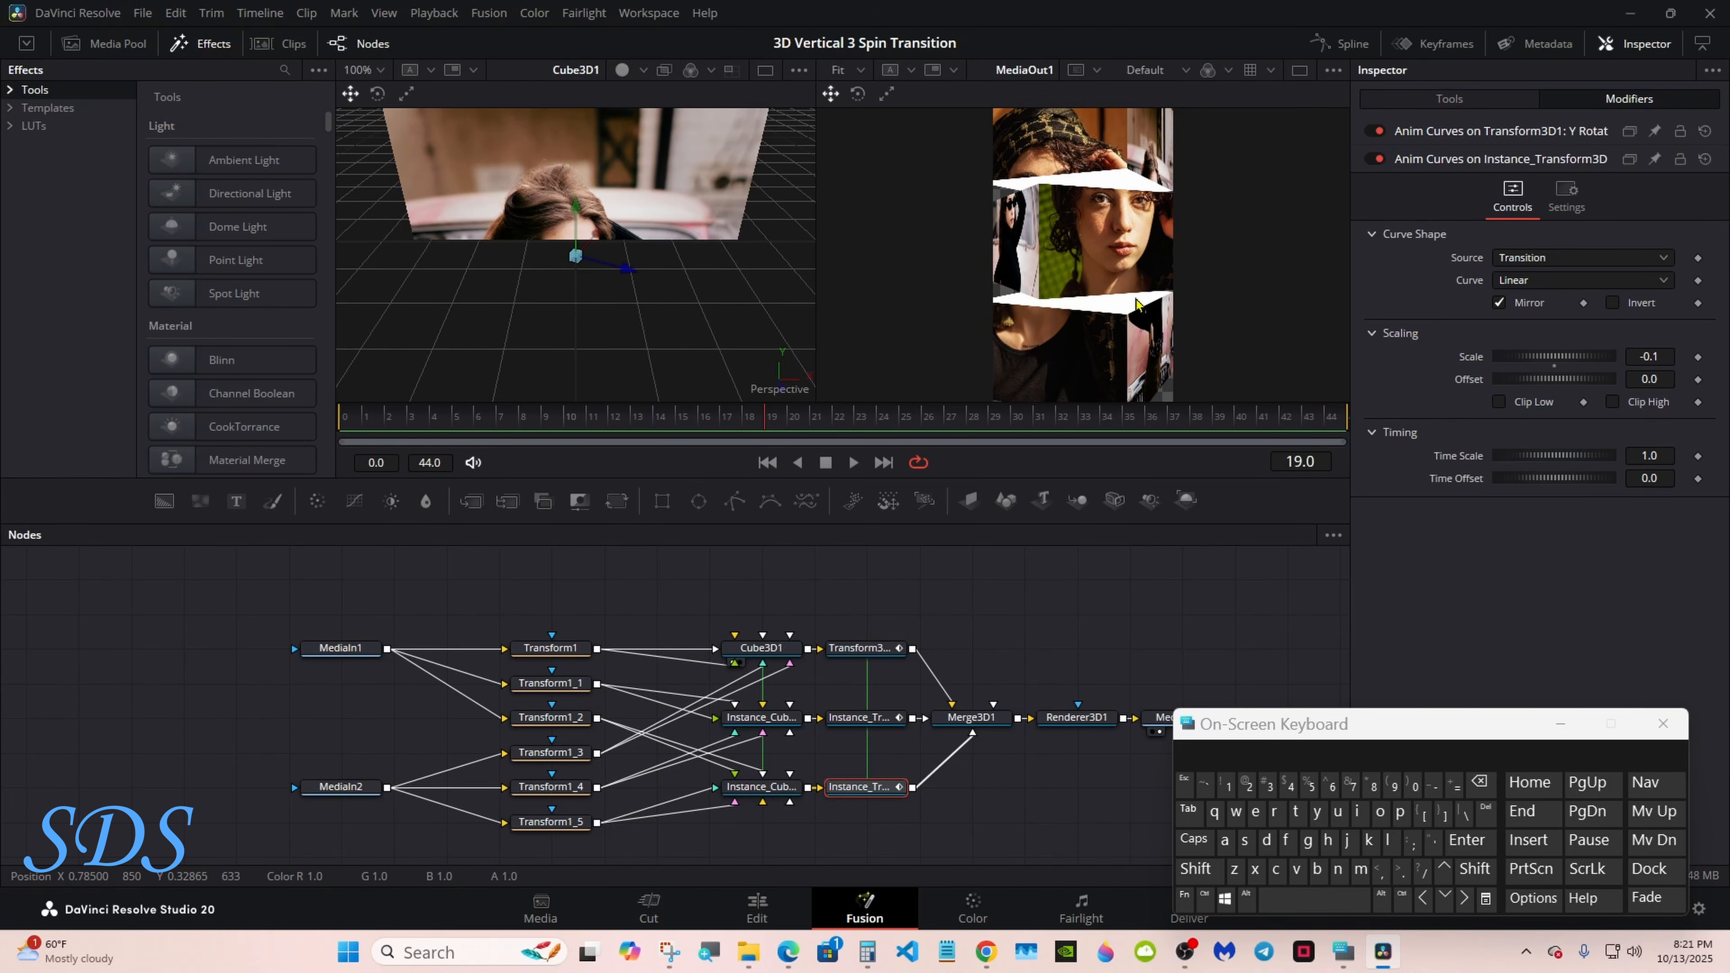
Set the diffuse color of Cube3D1's Bottom face to the gray custom color #9c9a9c.
click(761, 648)
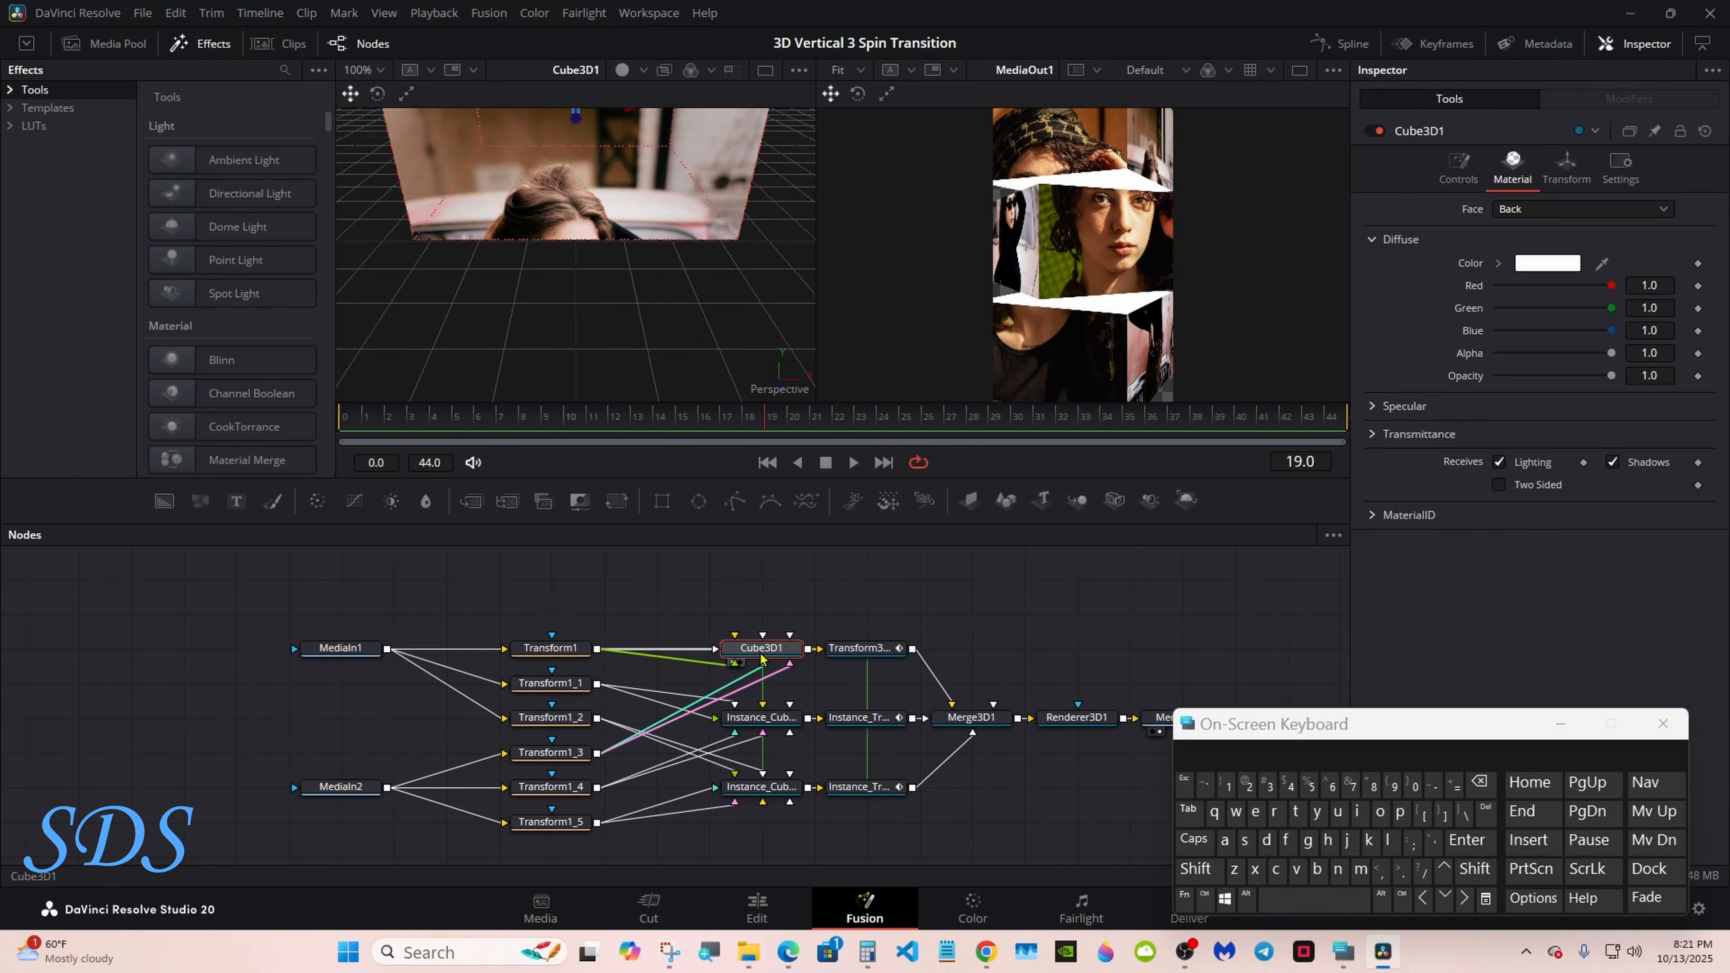
click(1524, 210)
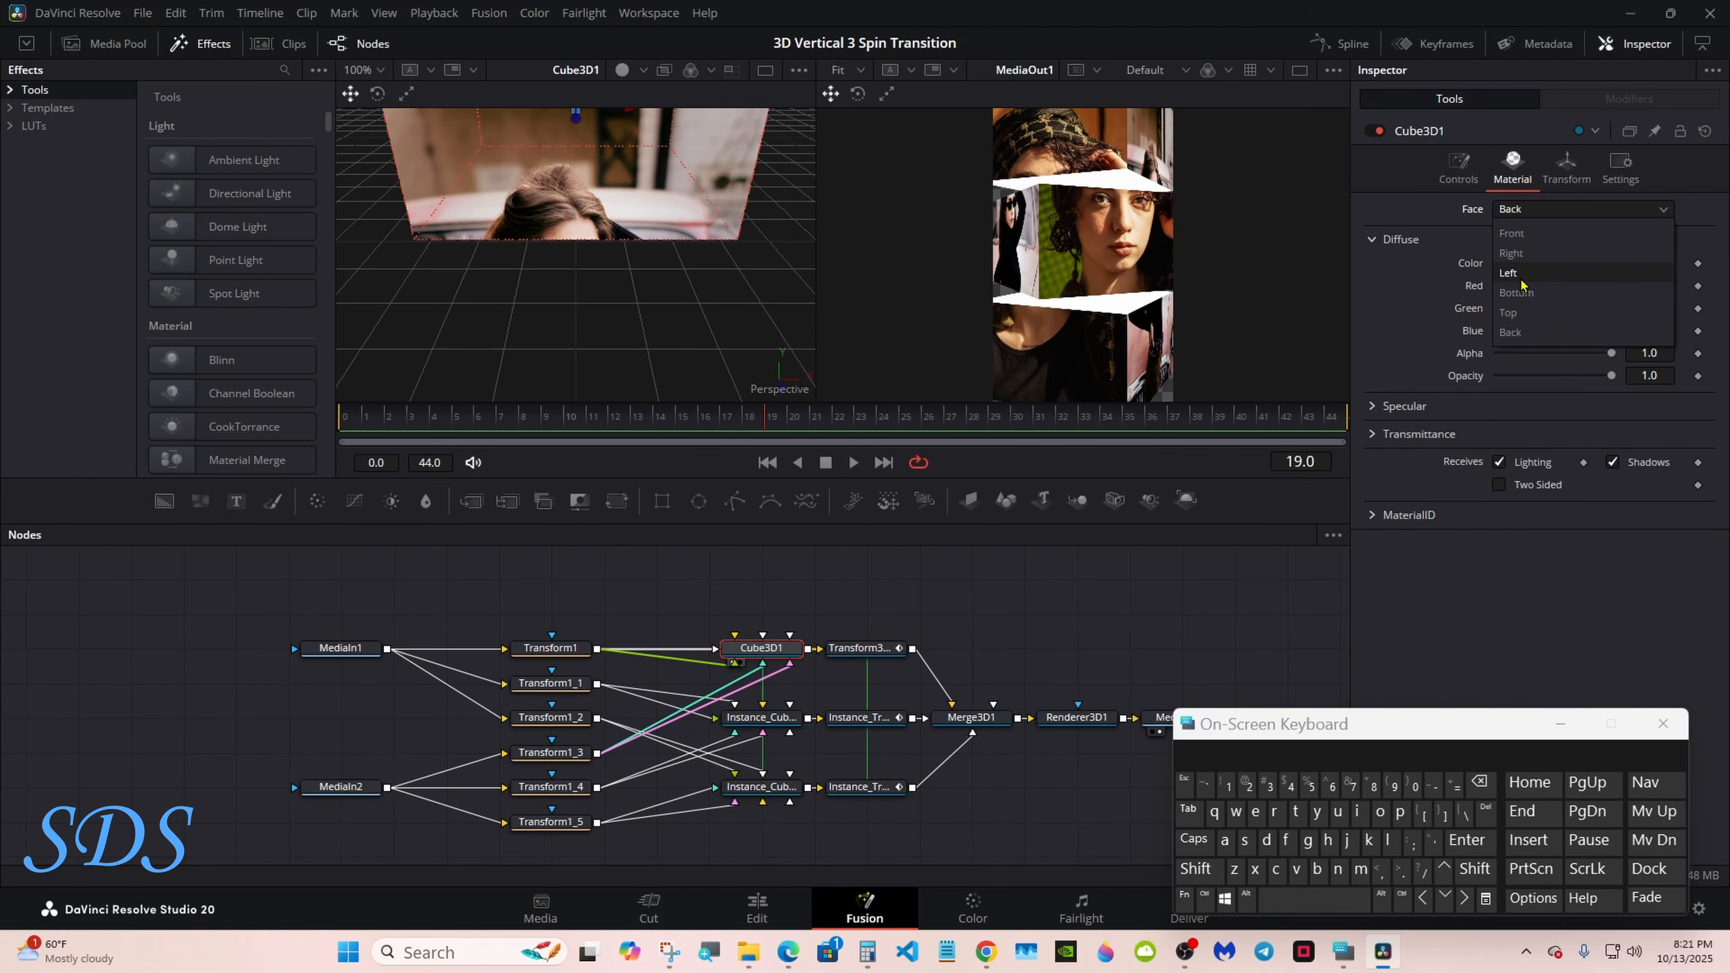
click(1523, 298)
click(1546, 263)
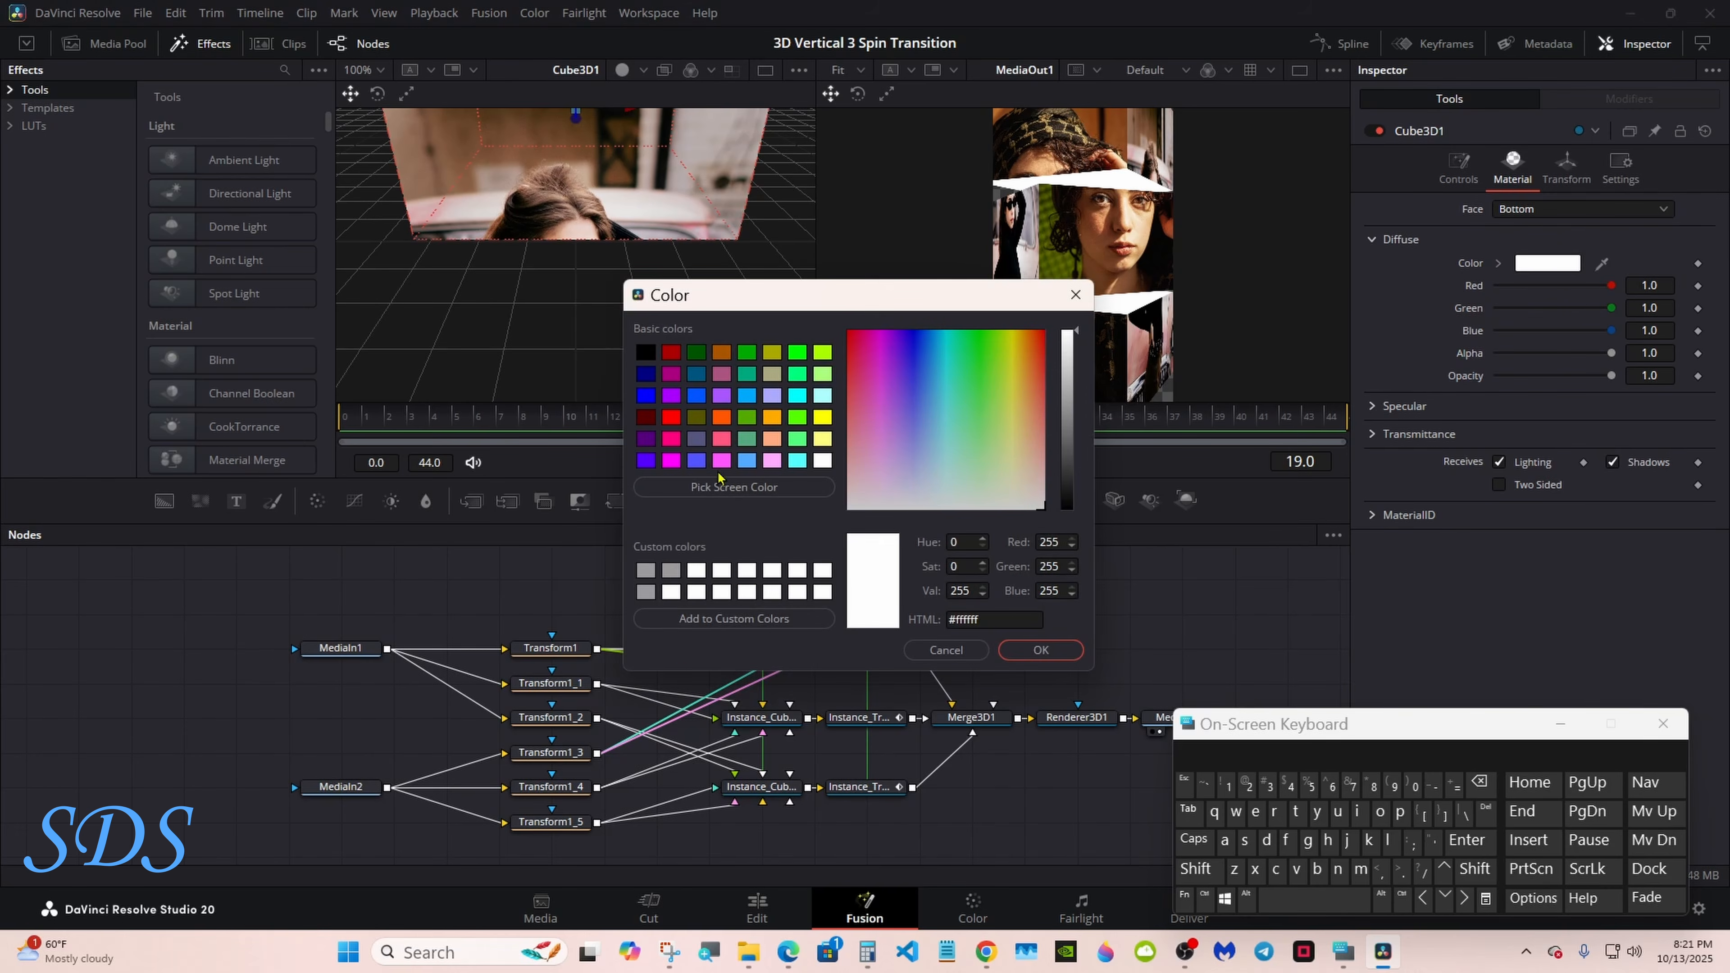
click(671, 570)
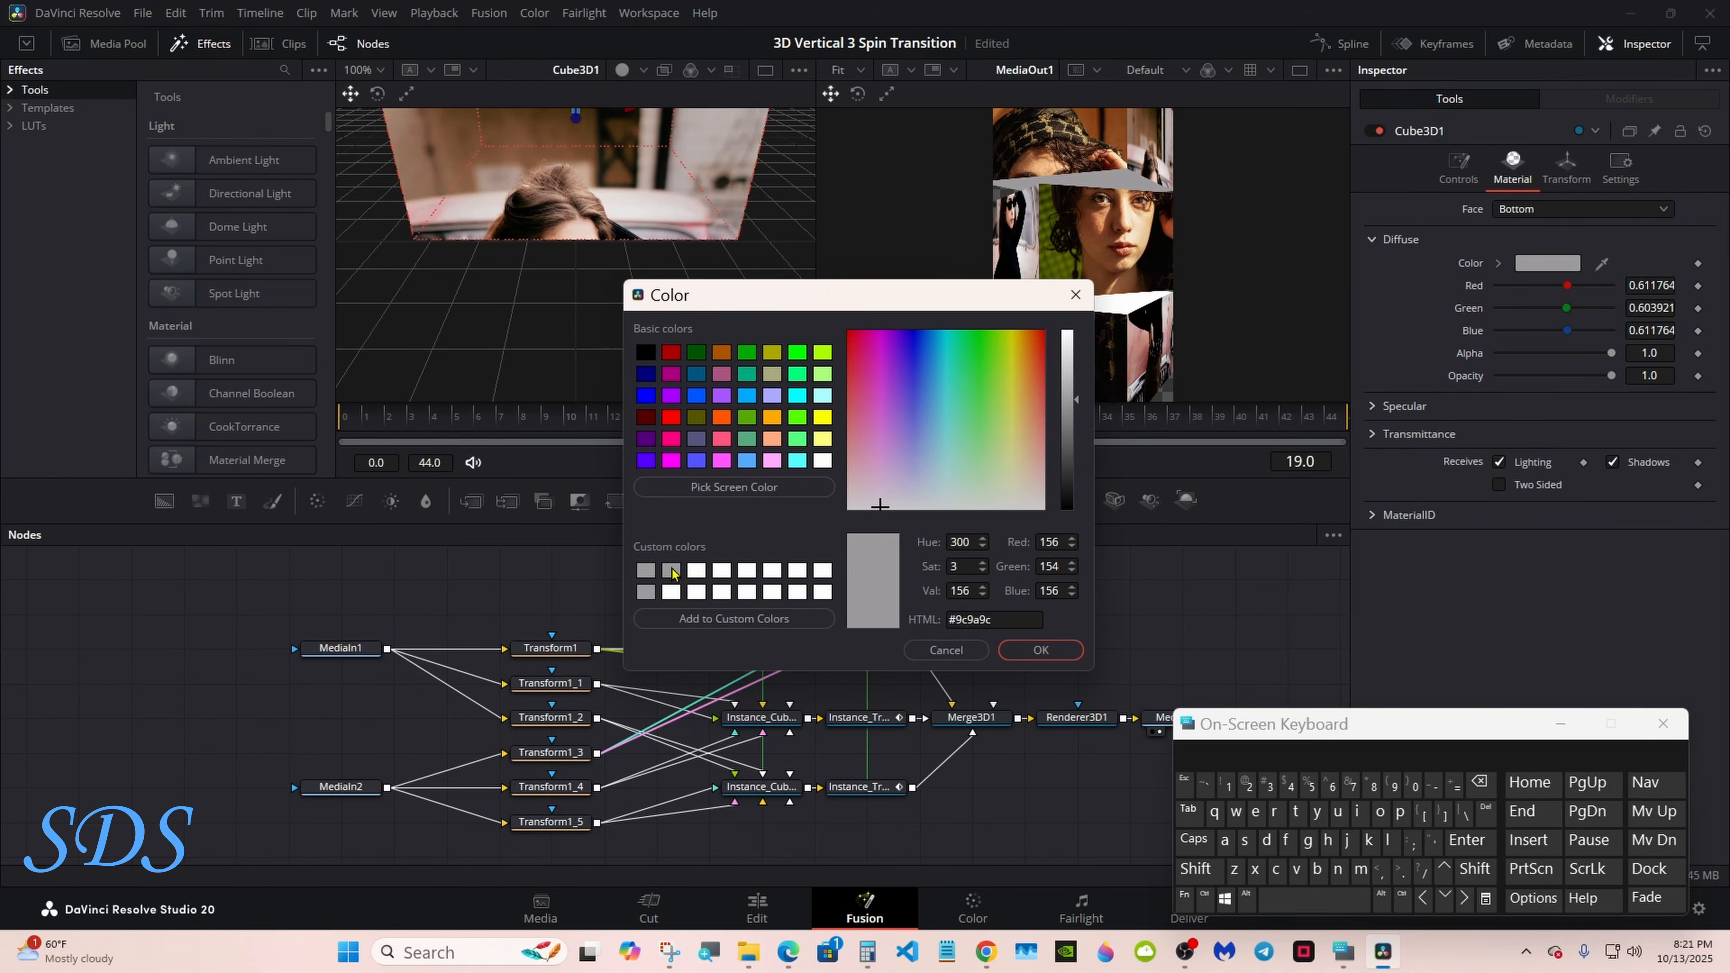
click(1017, 644)
Give Cube3D1's Top face the same gray custom color, and play the transition through to frame 44.
click(1523, 209)
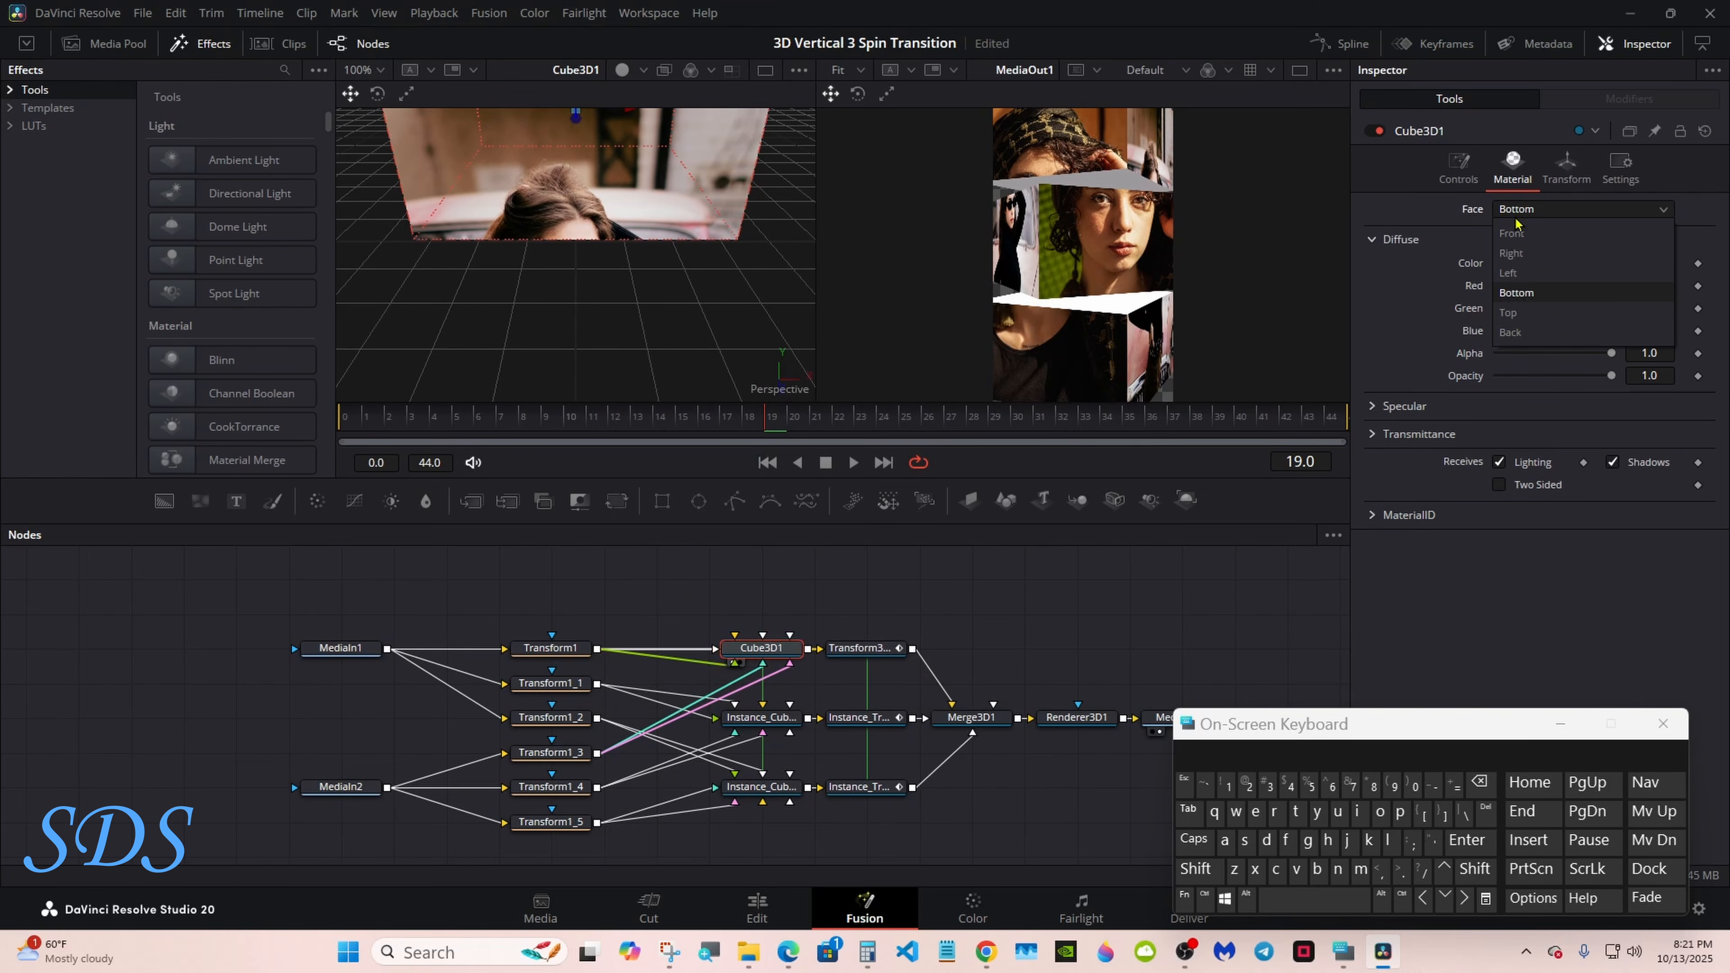
click(1508, 312)
click(1546, 263)
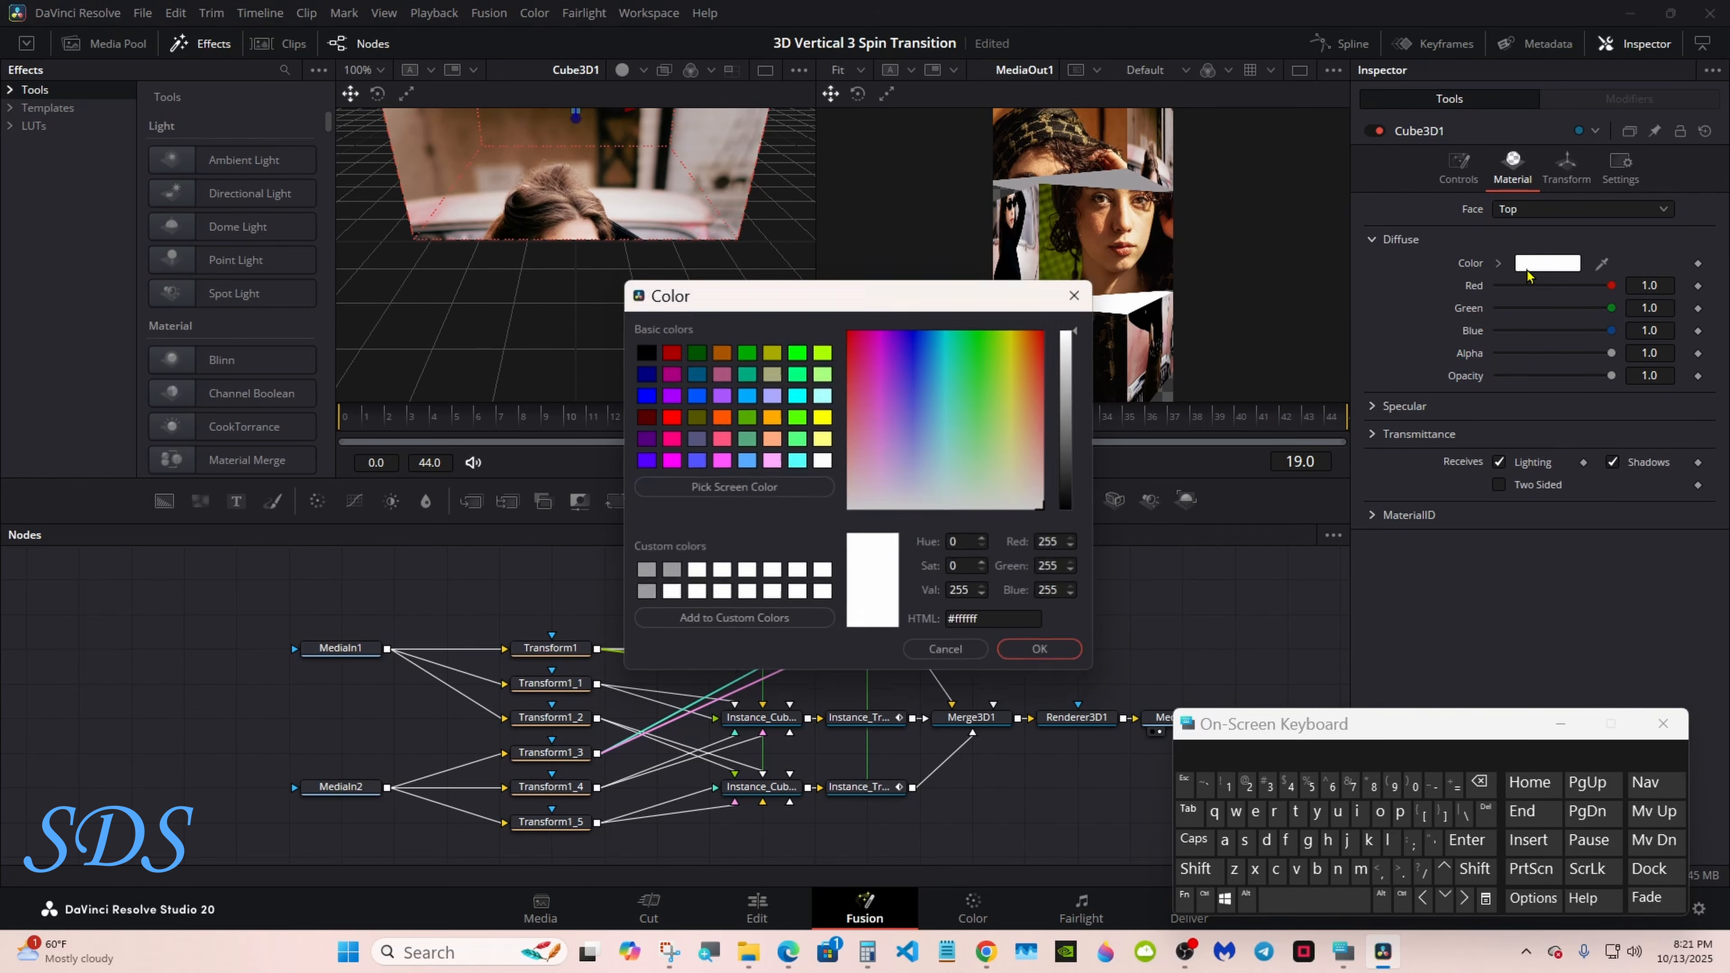
click(673, 573)
click(1041, 649)
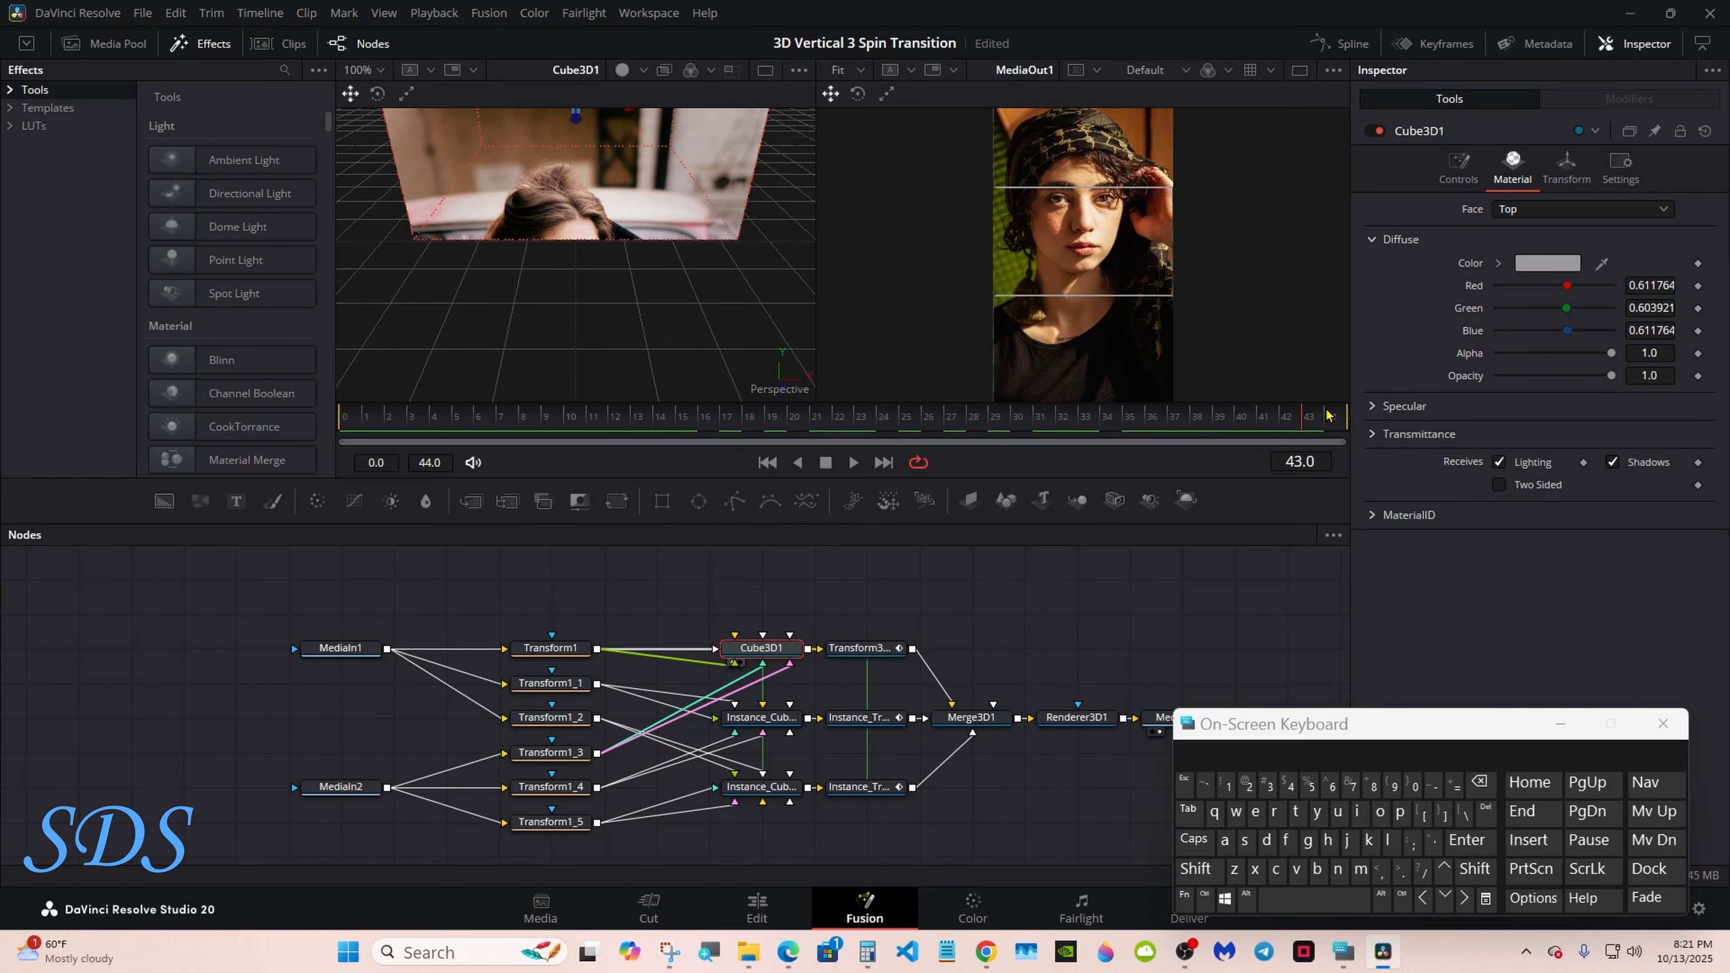
click(852, 462)
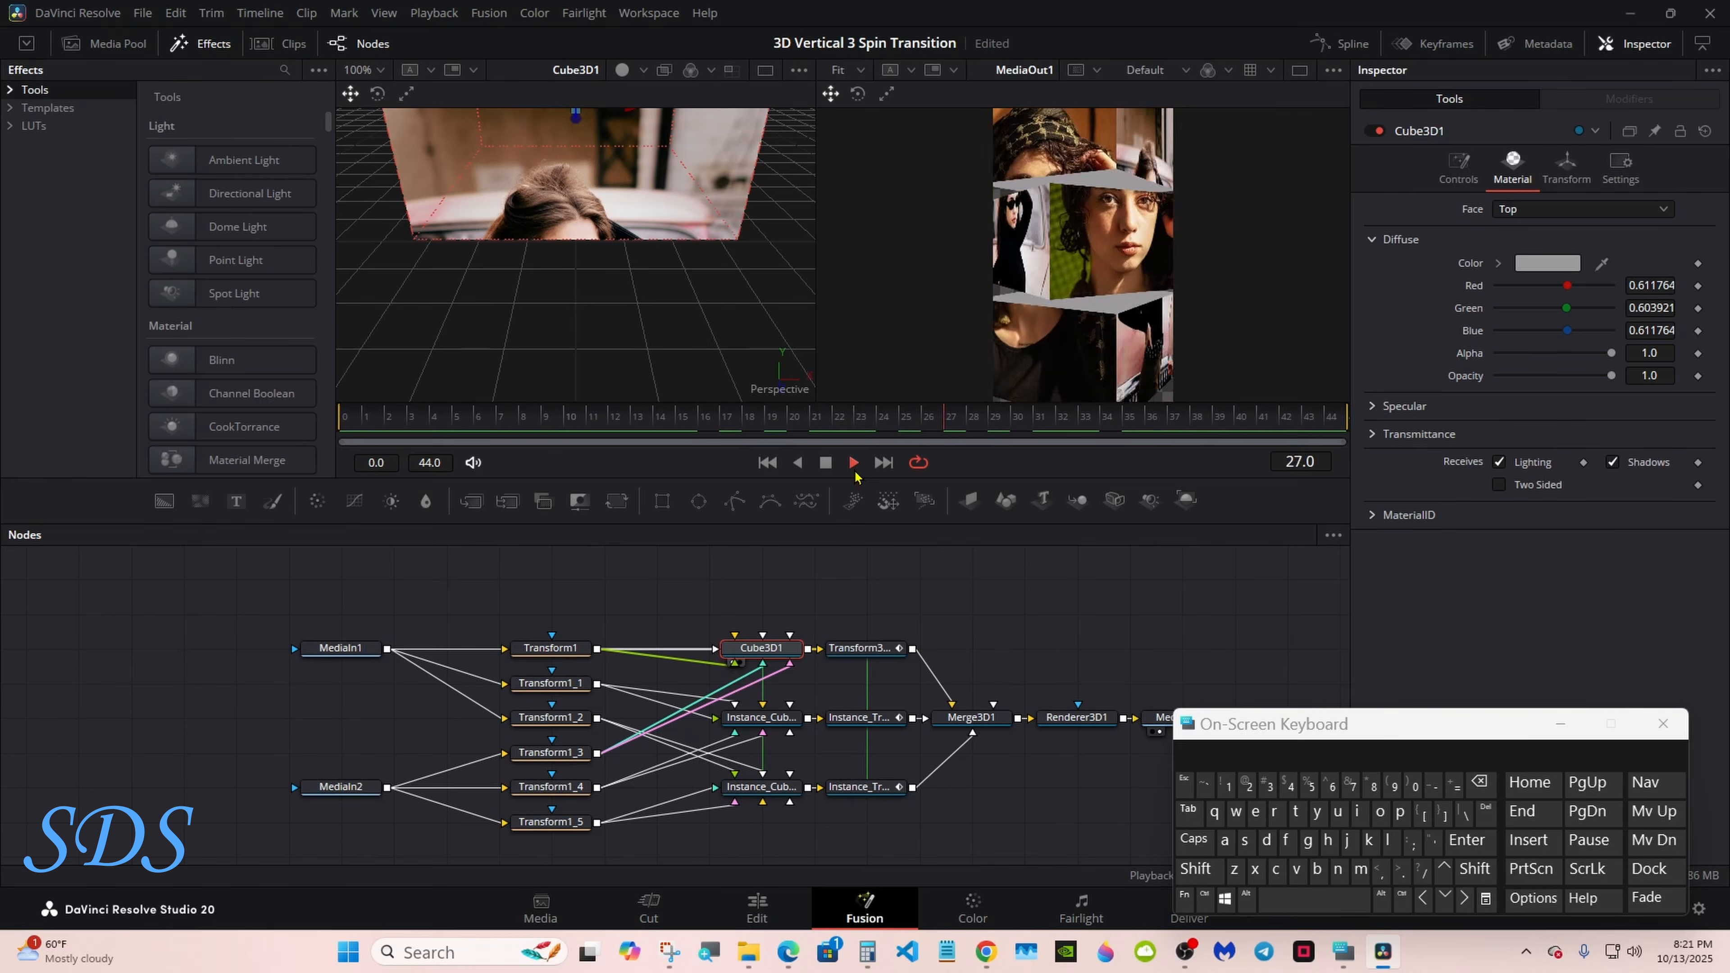
click(1331, 419)
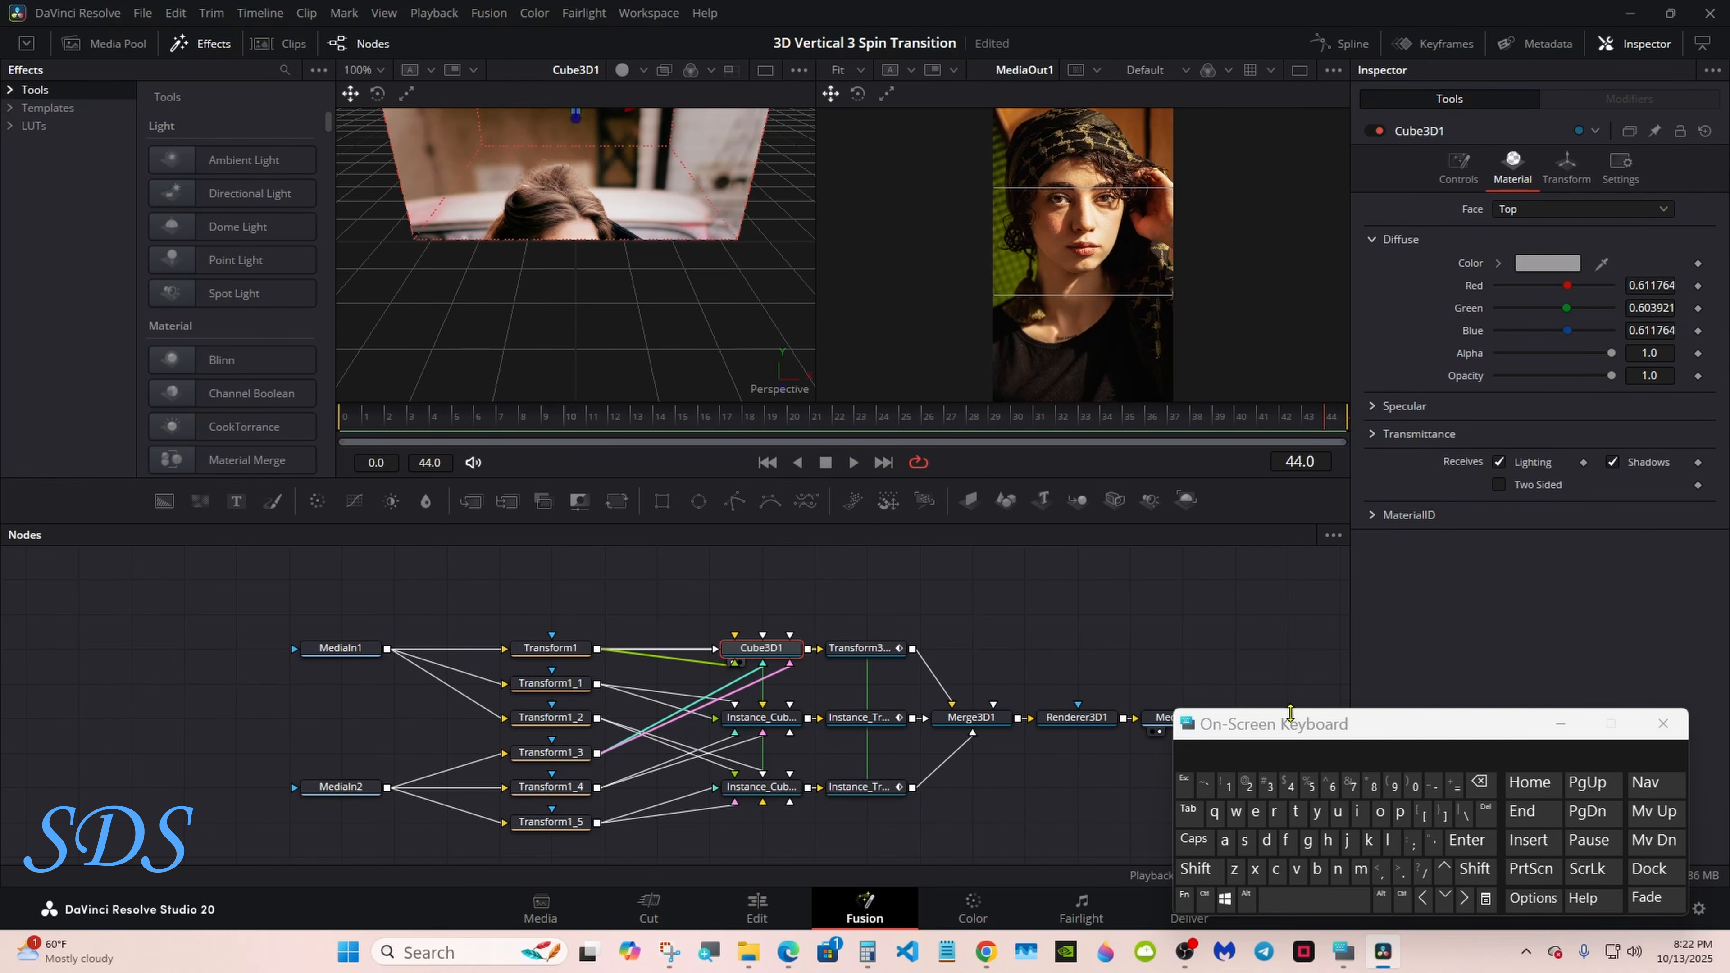
Rename the Transform3D1 node to Anim Curves.
drag(1289, 713, 1387, 621)
click(875, 648)
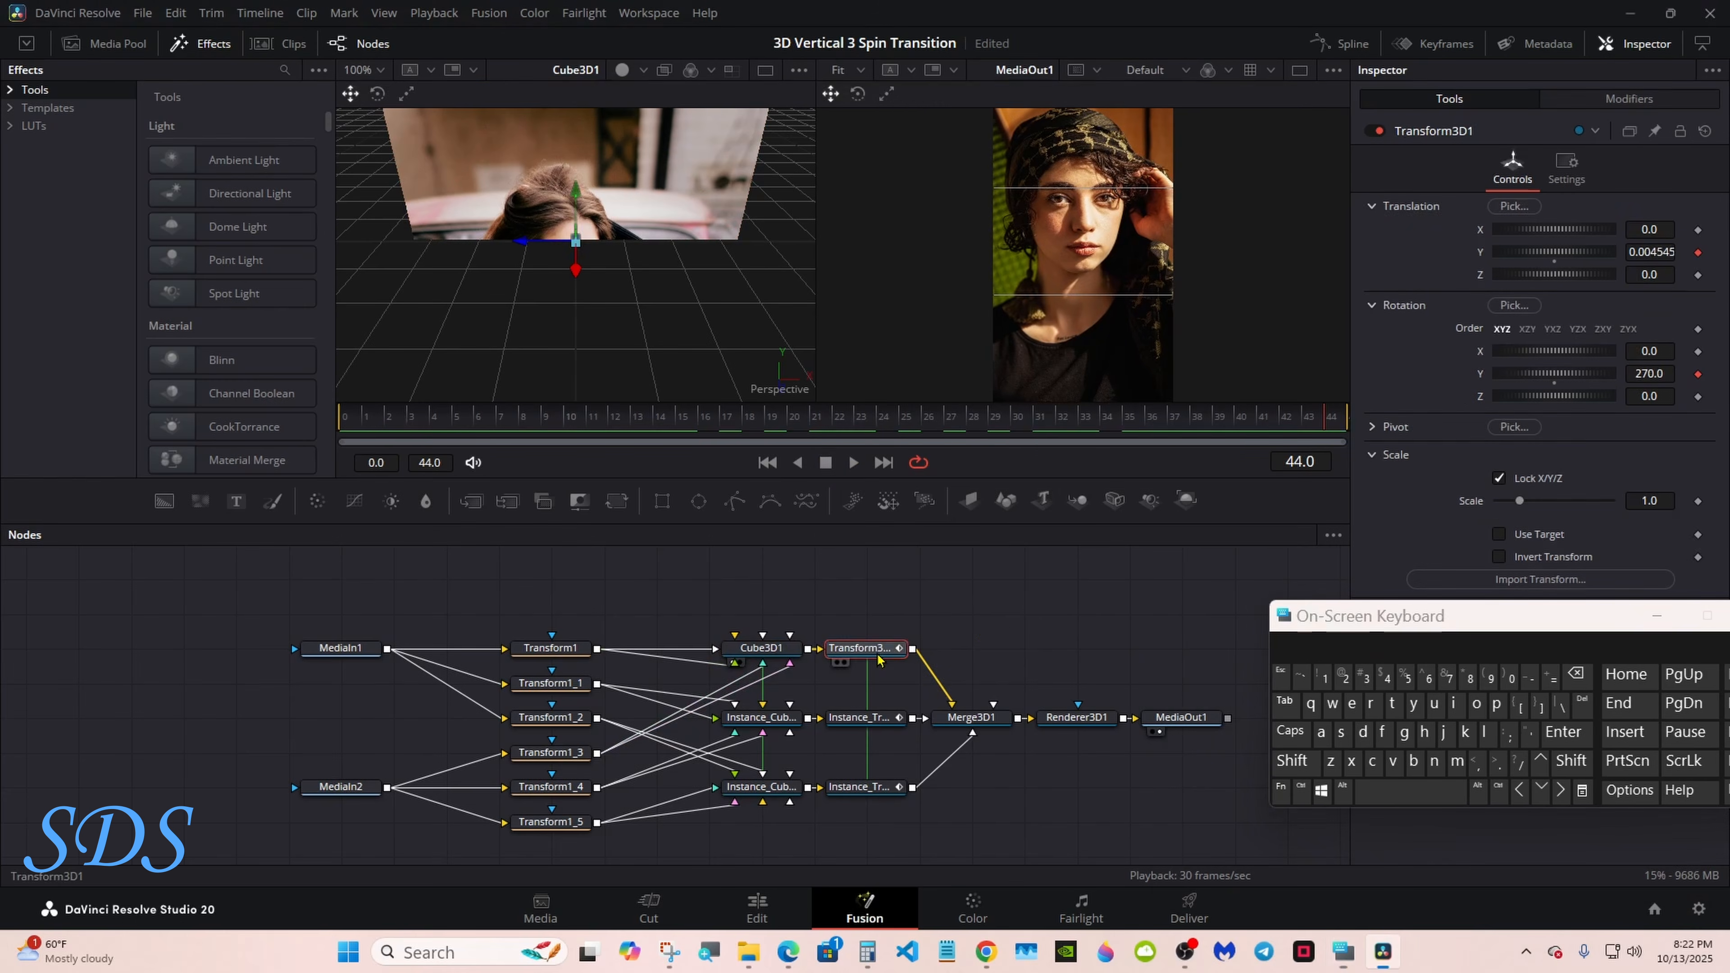
right_click(878, 660)
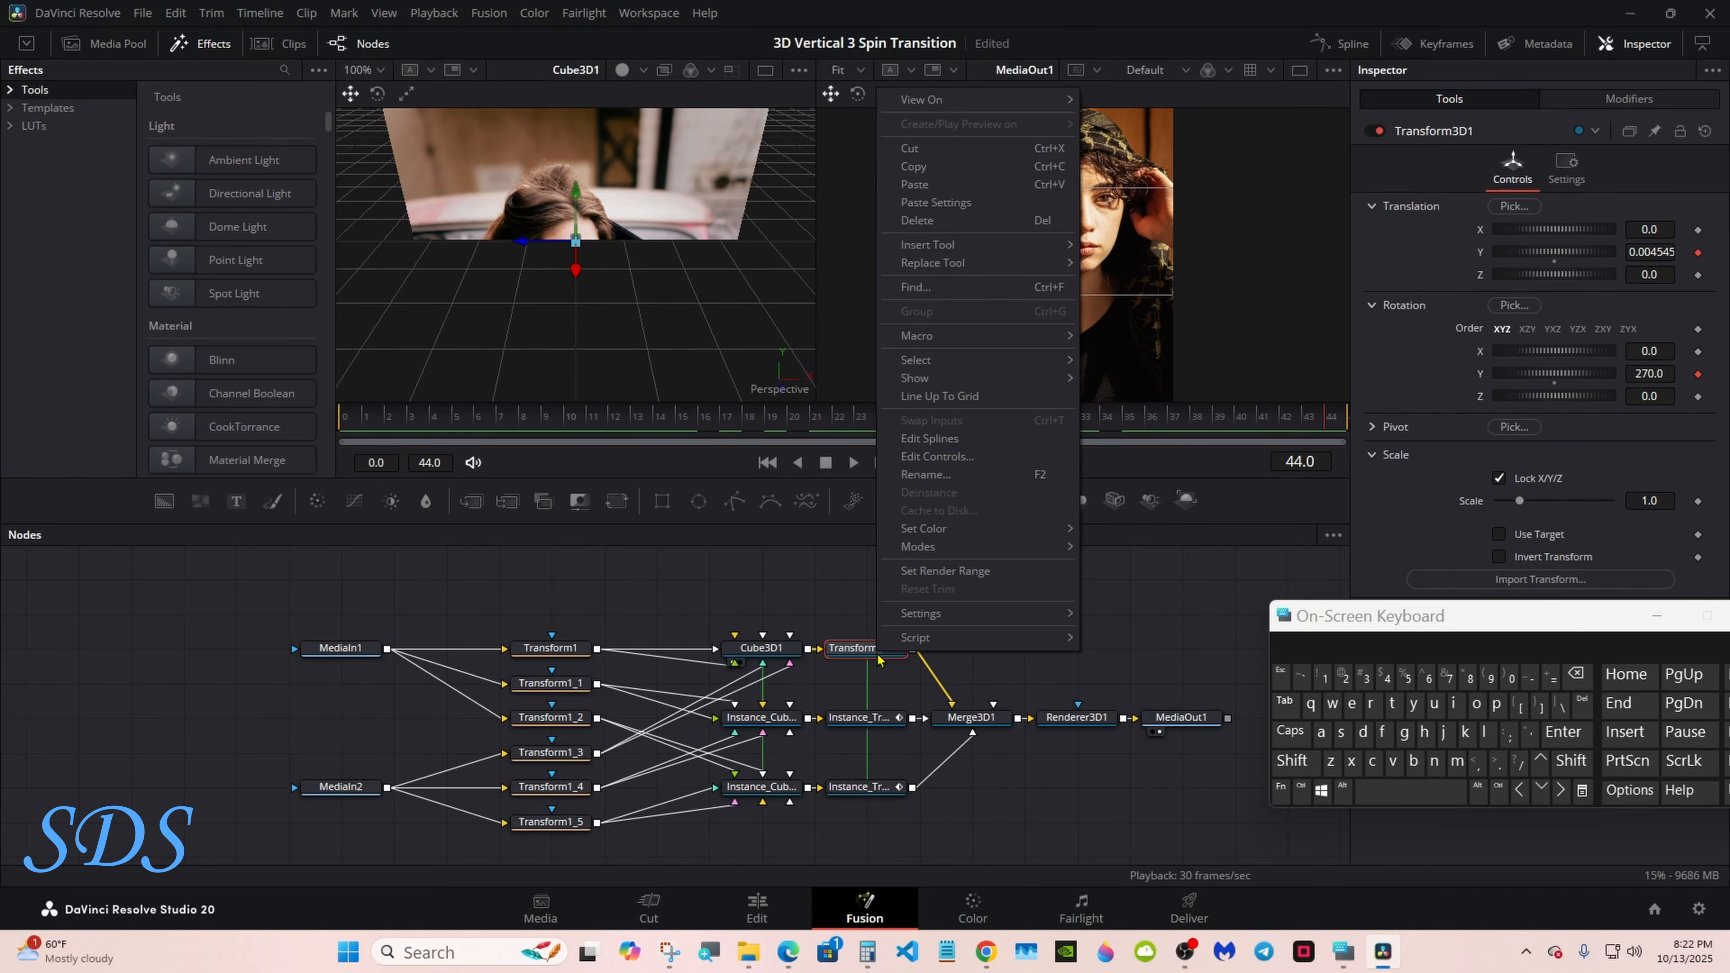
click(925, 474)
click(1292, 760)
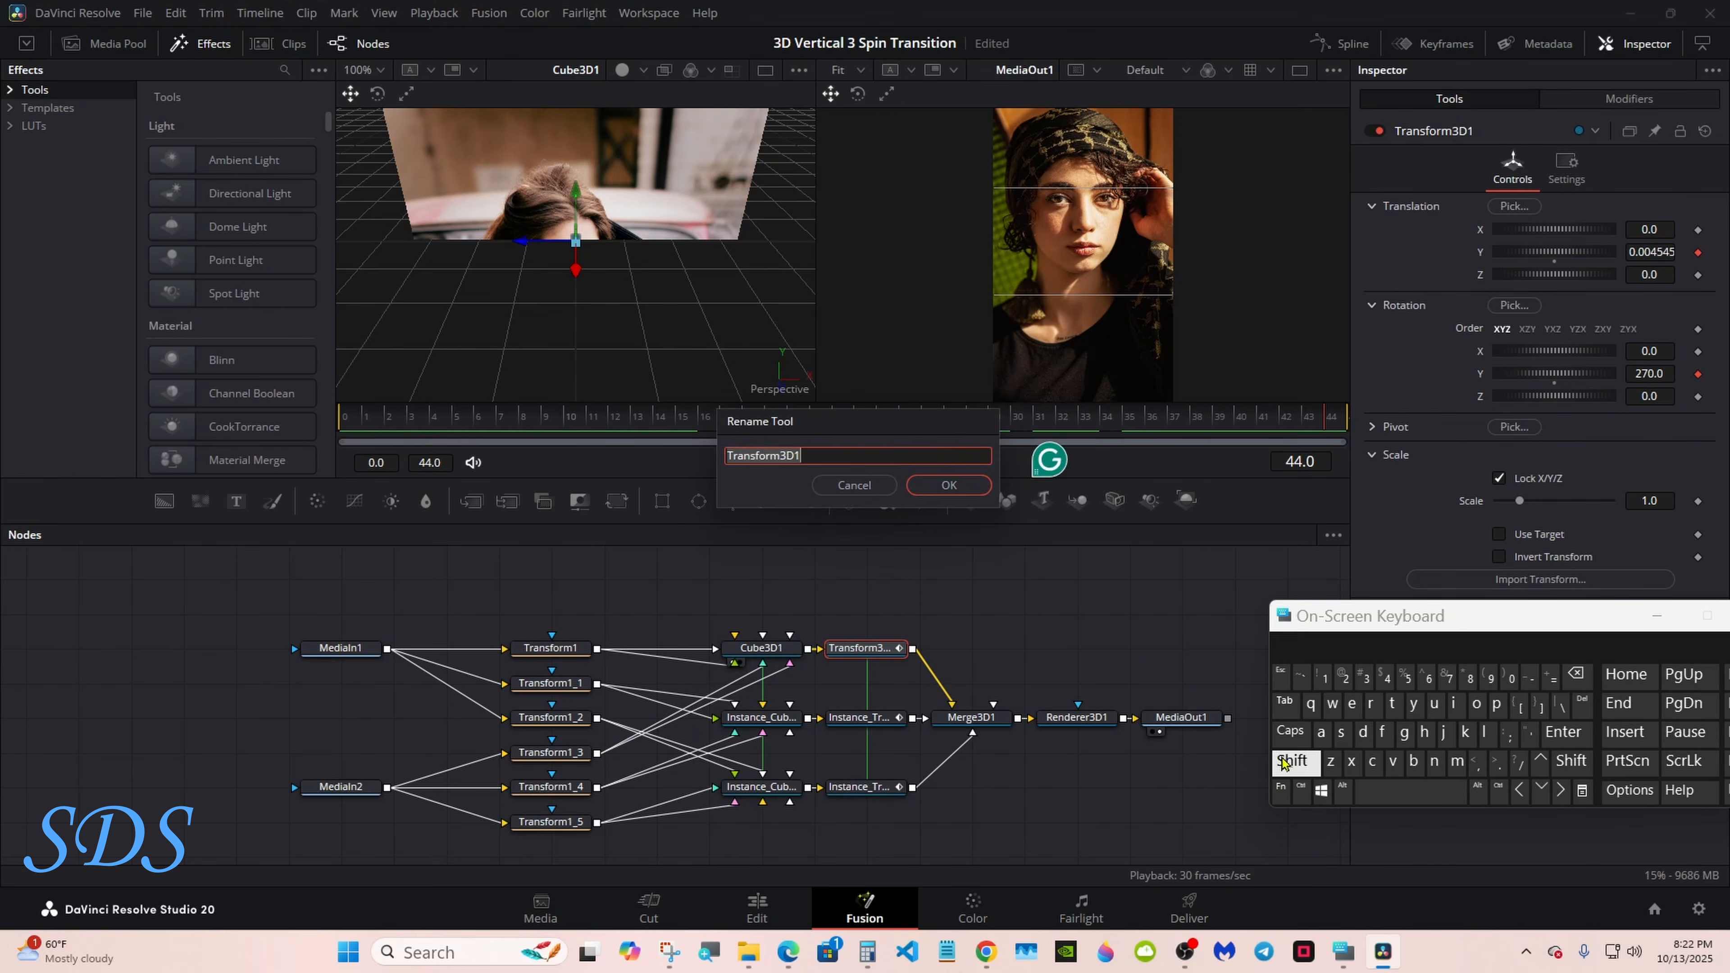
click(1321, 734)
click(1435, 760)
click(1453, 702)
click(1456, 760)
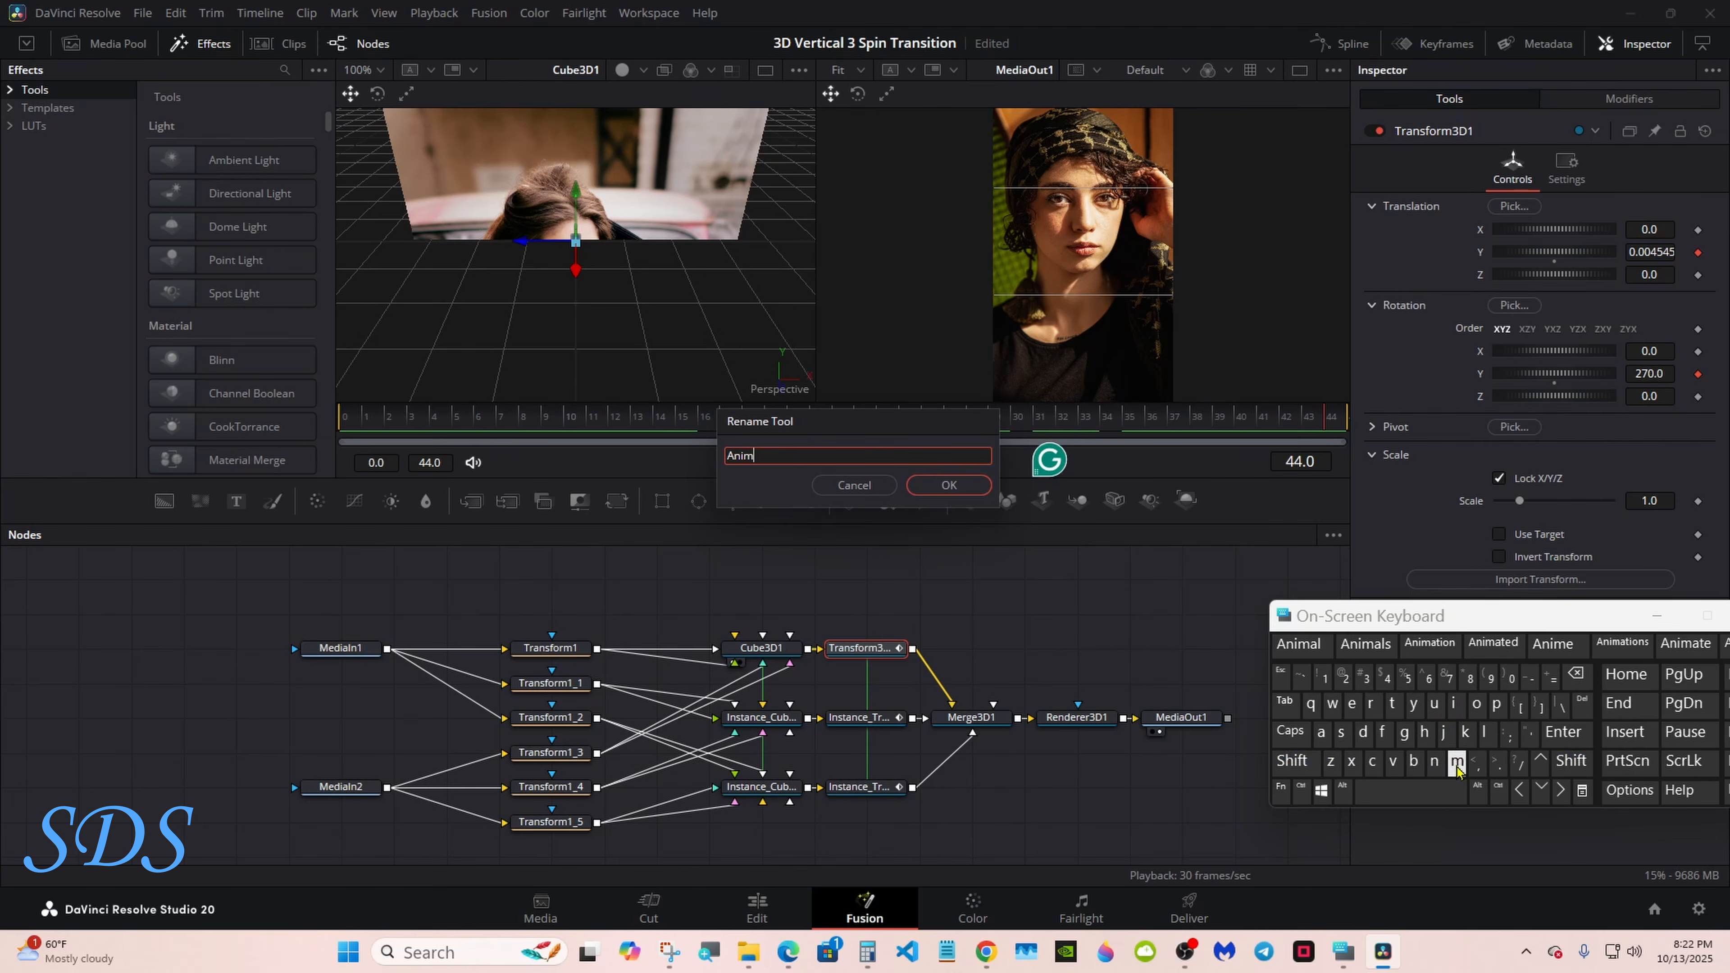
click(1409, 790)
click(1292, 760)
click(1372, 760)
click(1434, 702)
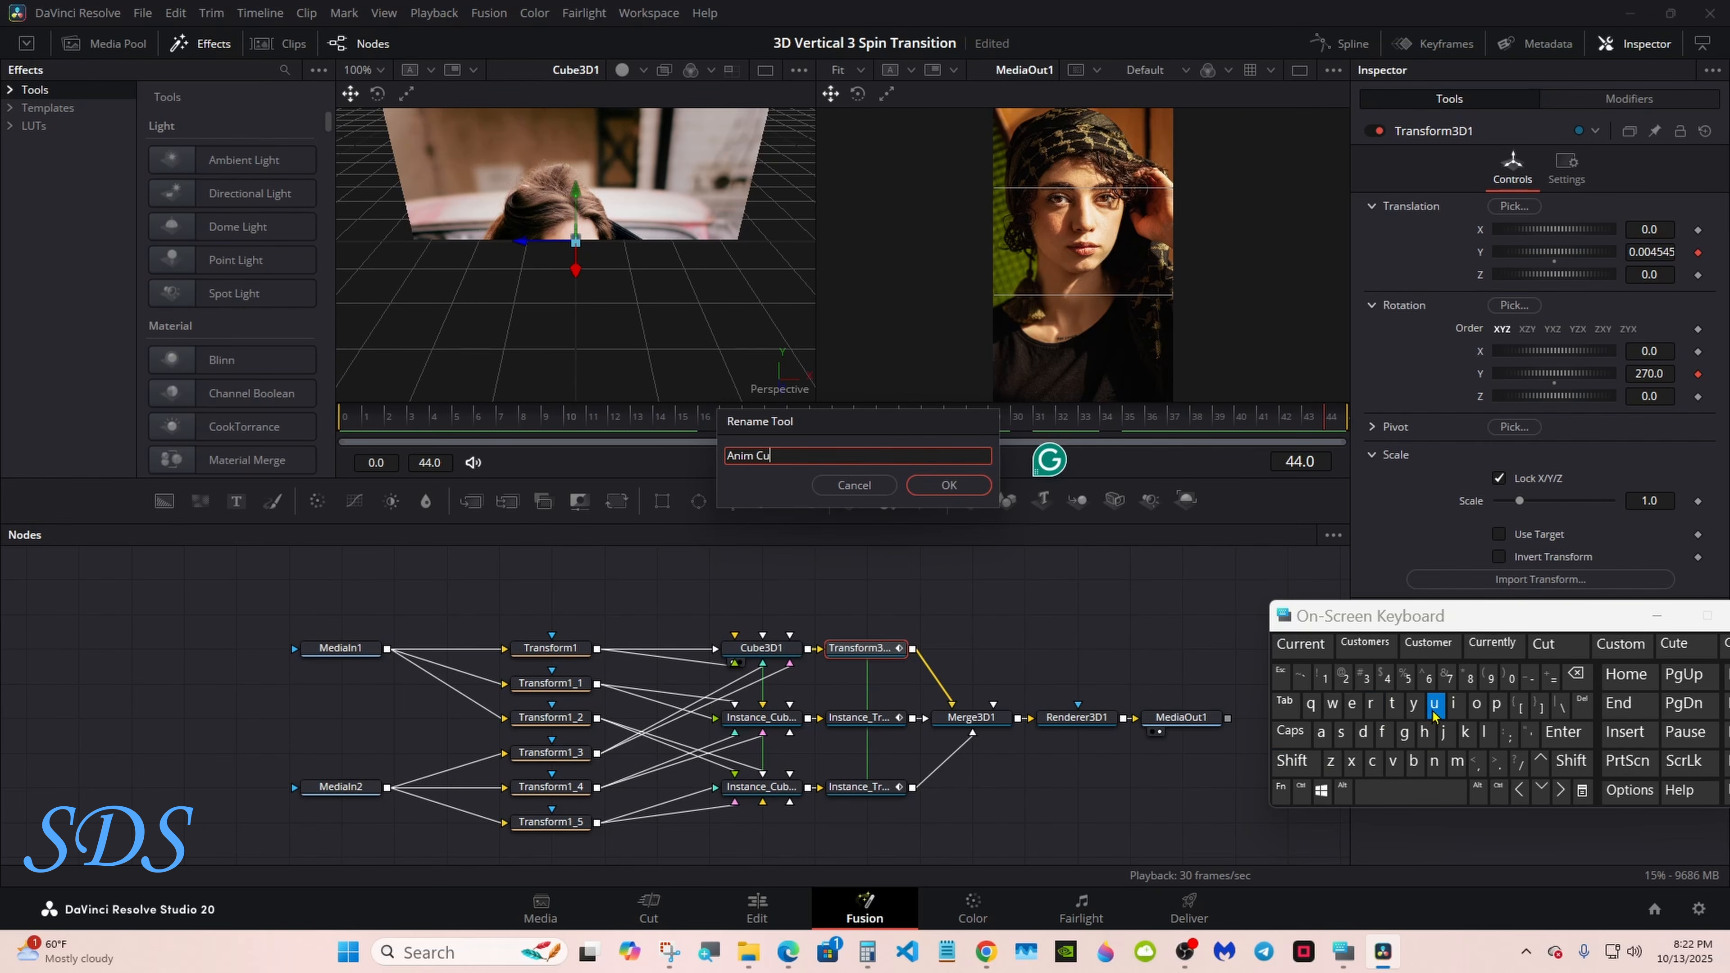
click(1370, 702)
click(1393, 760)
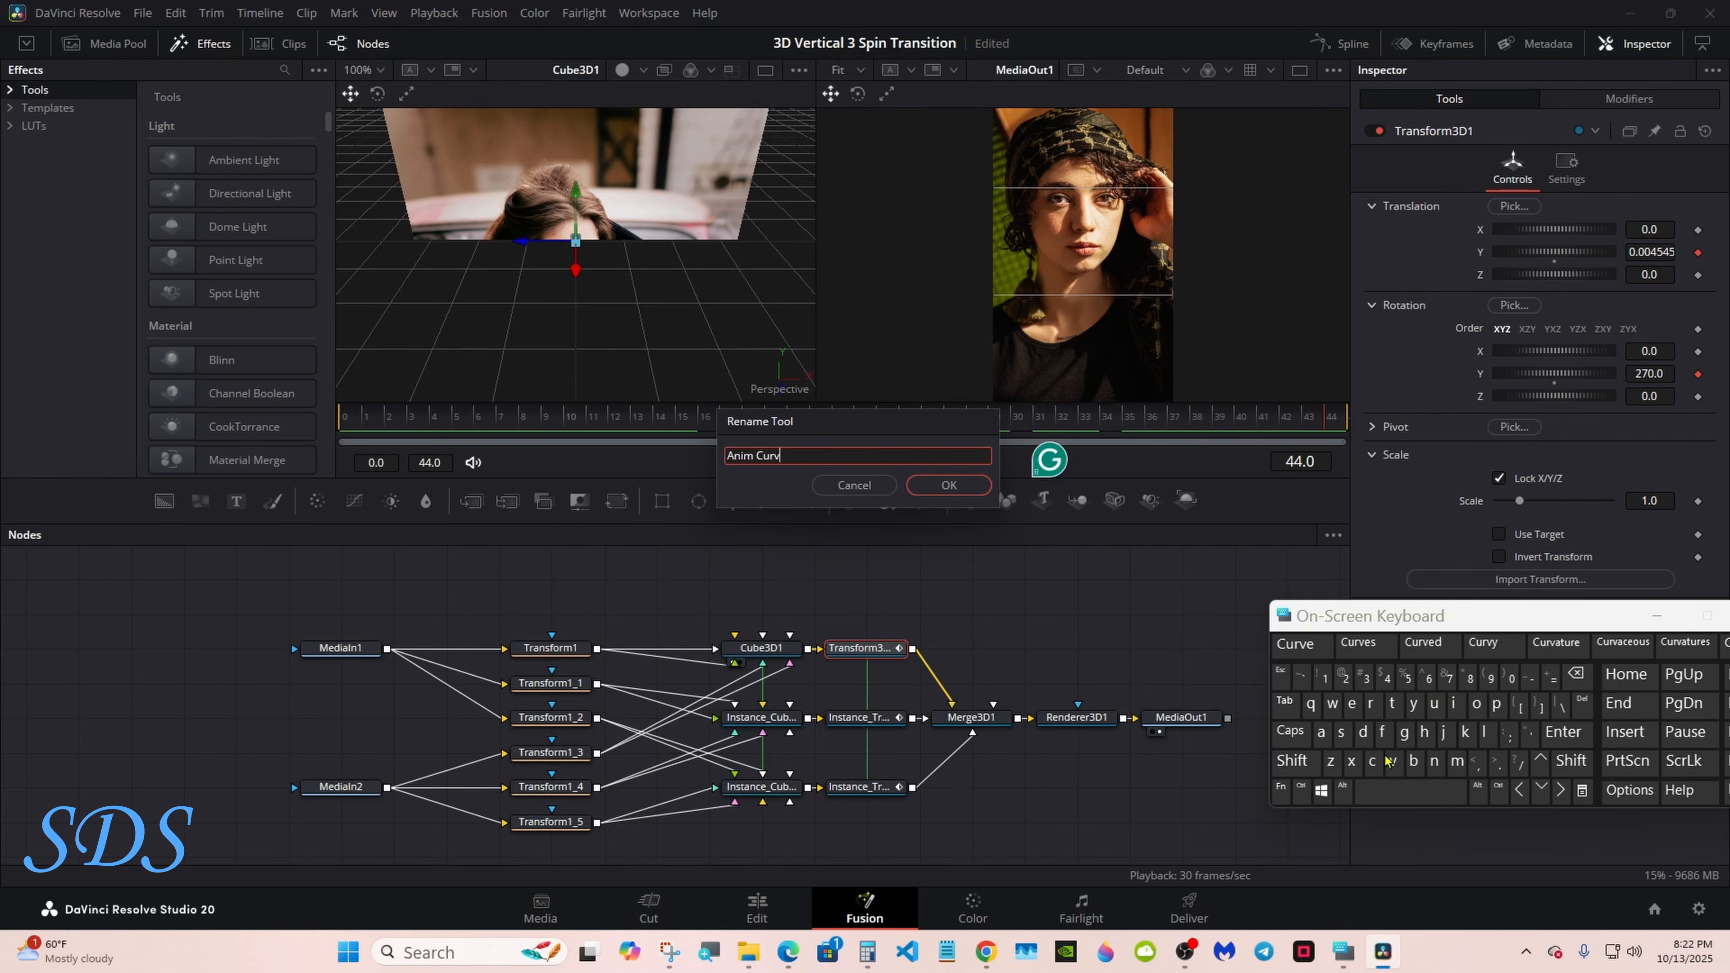
click(1359, 644)
click(949, 485)
Move the AnimCurves node up above the Cube3D1 row in the node graph.
drag(1379, 617, 1090, 719)
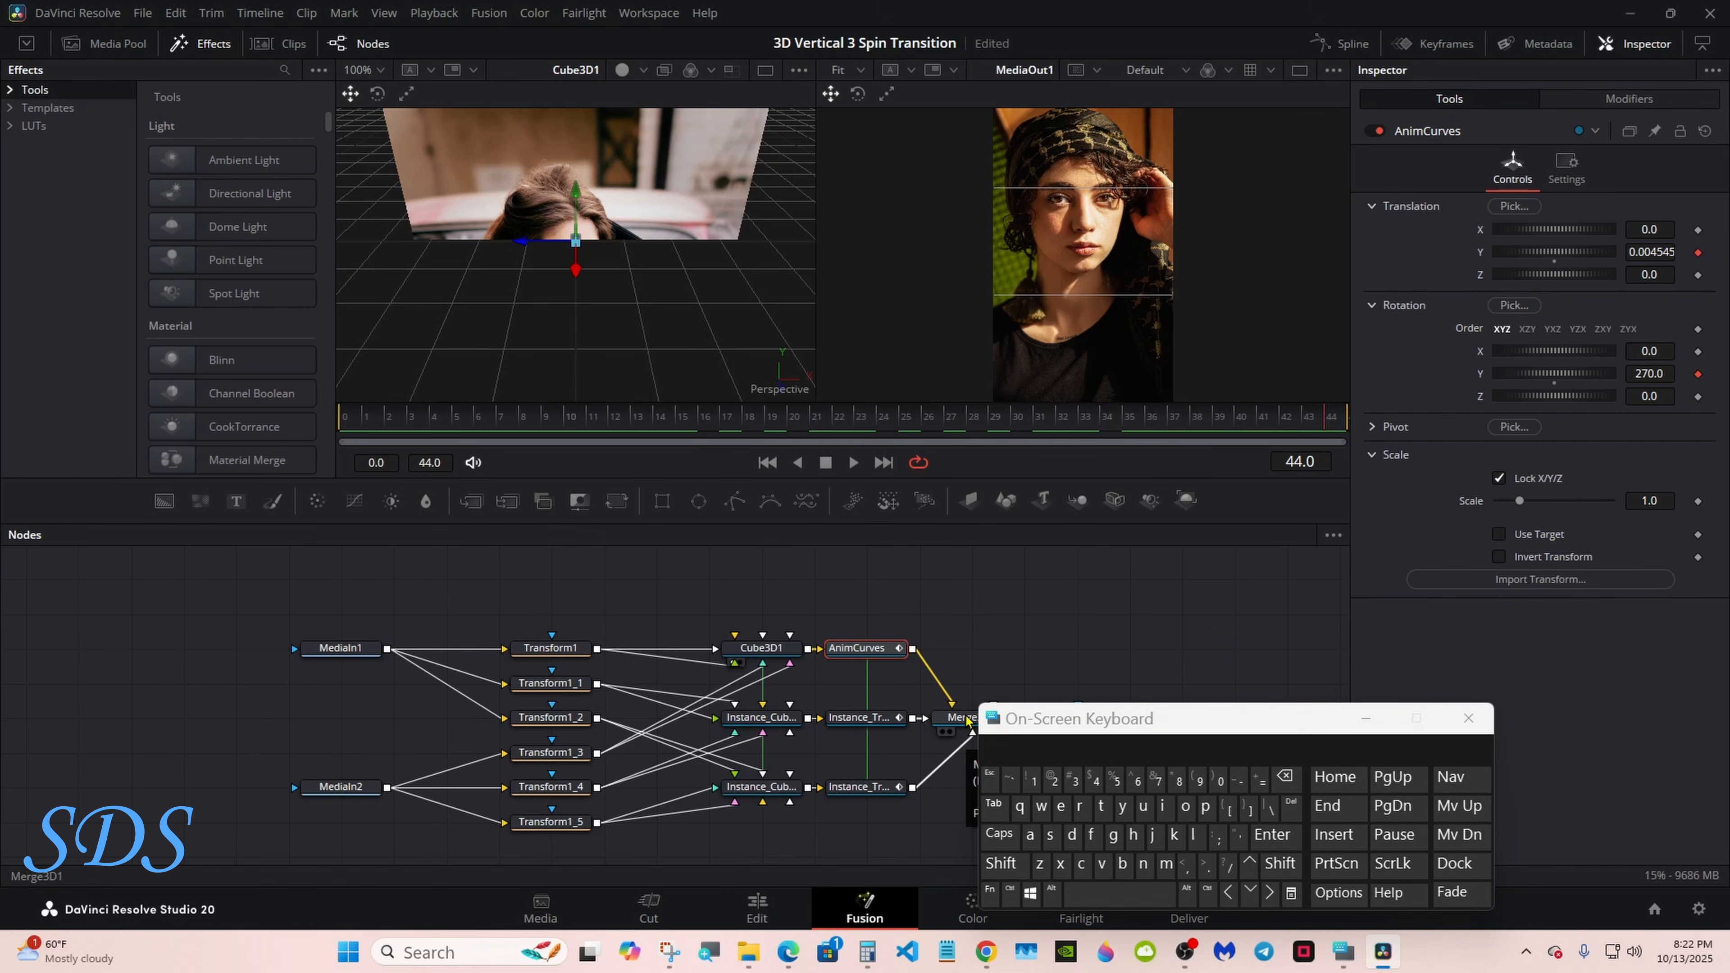
drag(870, 657, 870, 623)
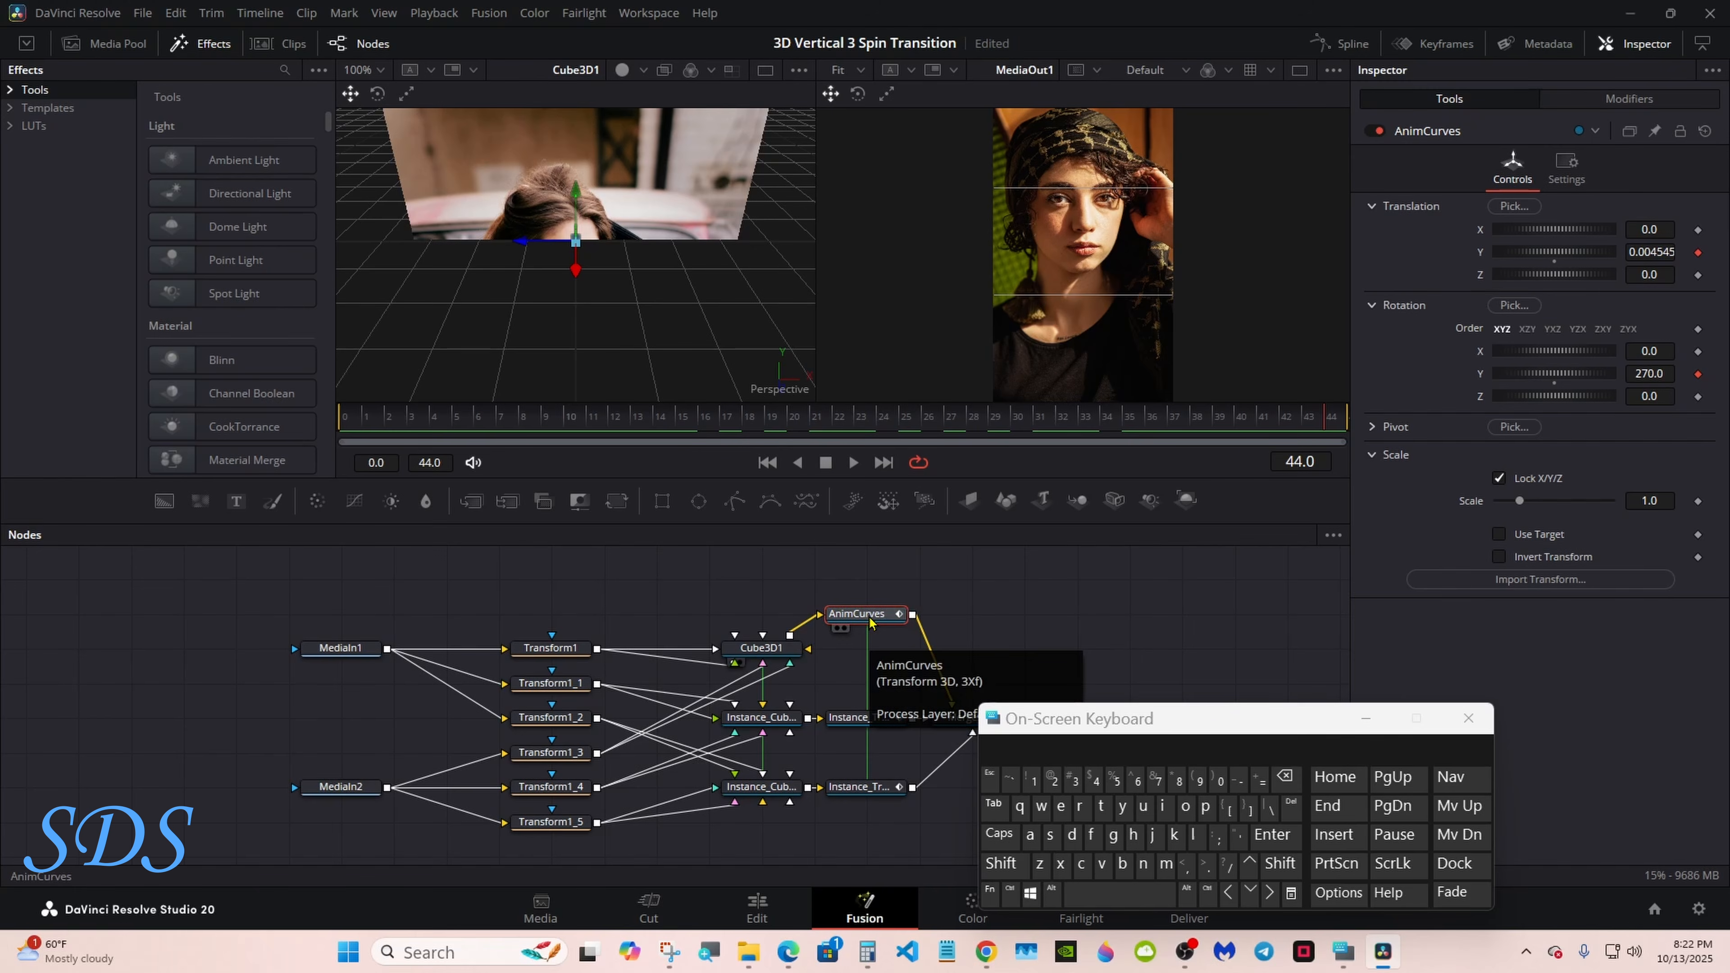
drag(1076, 716, 1121, 716)
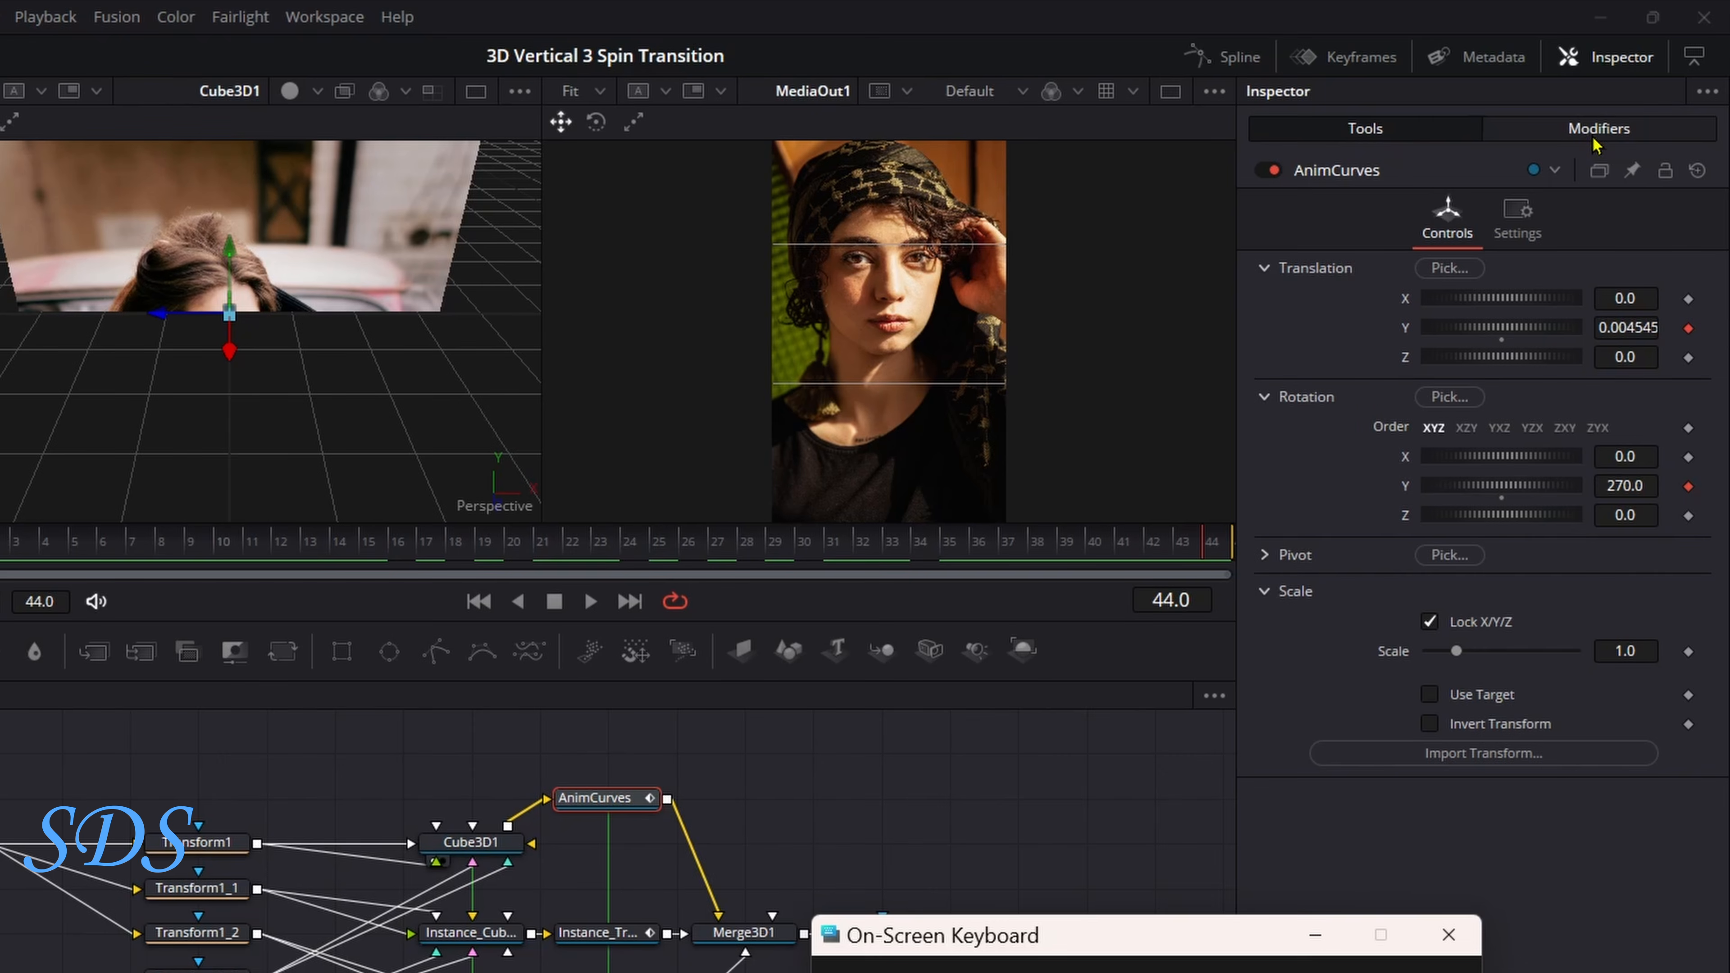
Pin the AnimCurves node's Y Rotation modifier and show the middle cube's Instance_Transform3D1 modifiers alongside it.
click(1596, 129)
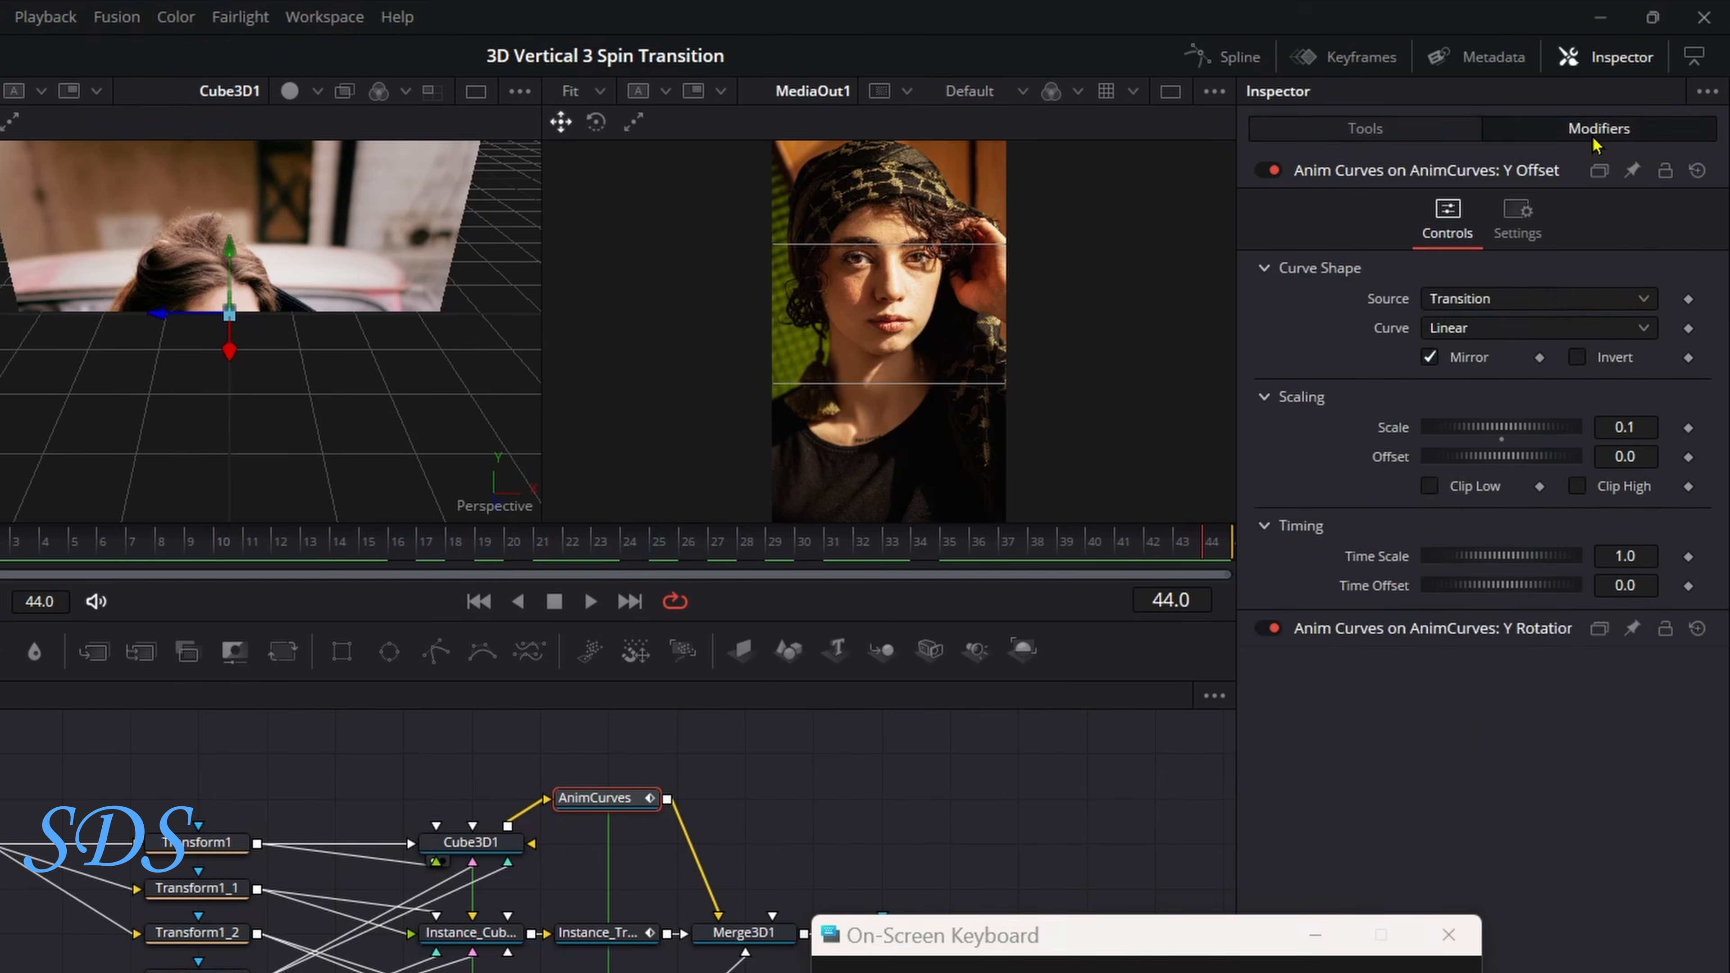
click(1517, 636)
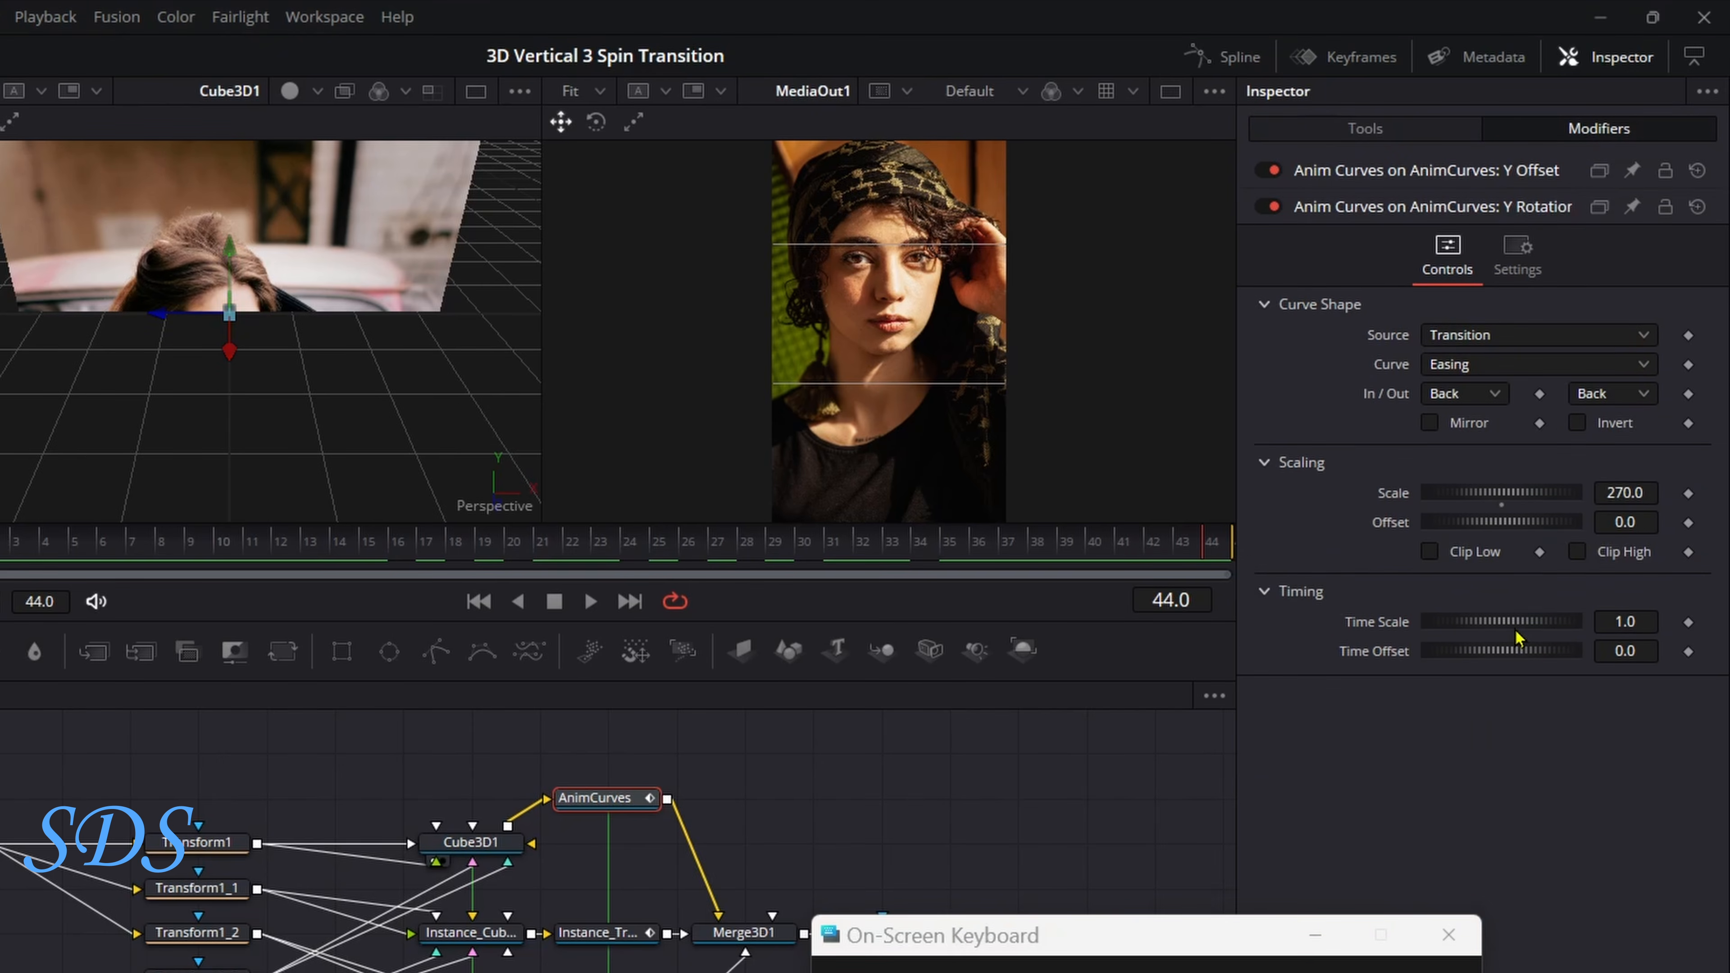
click(1633, 208)
drag(998, 932, 865, 960)
click(601, 937)
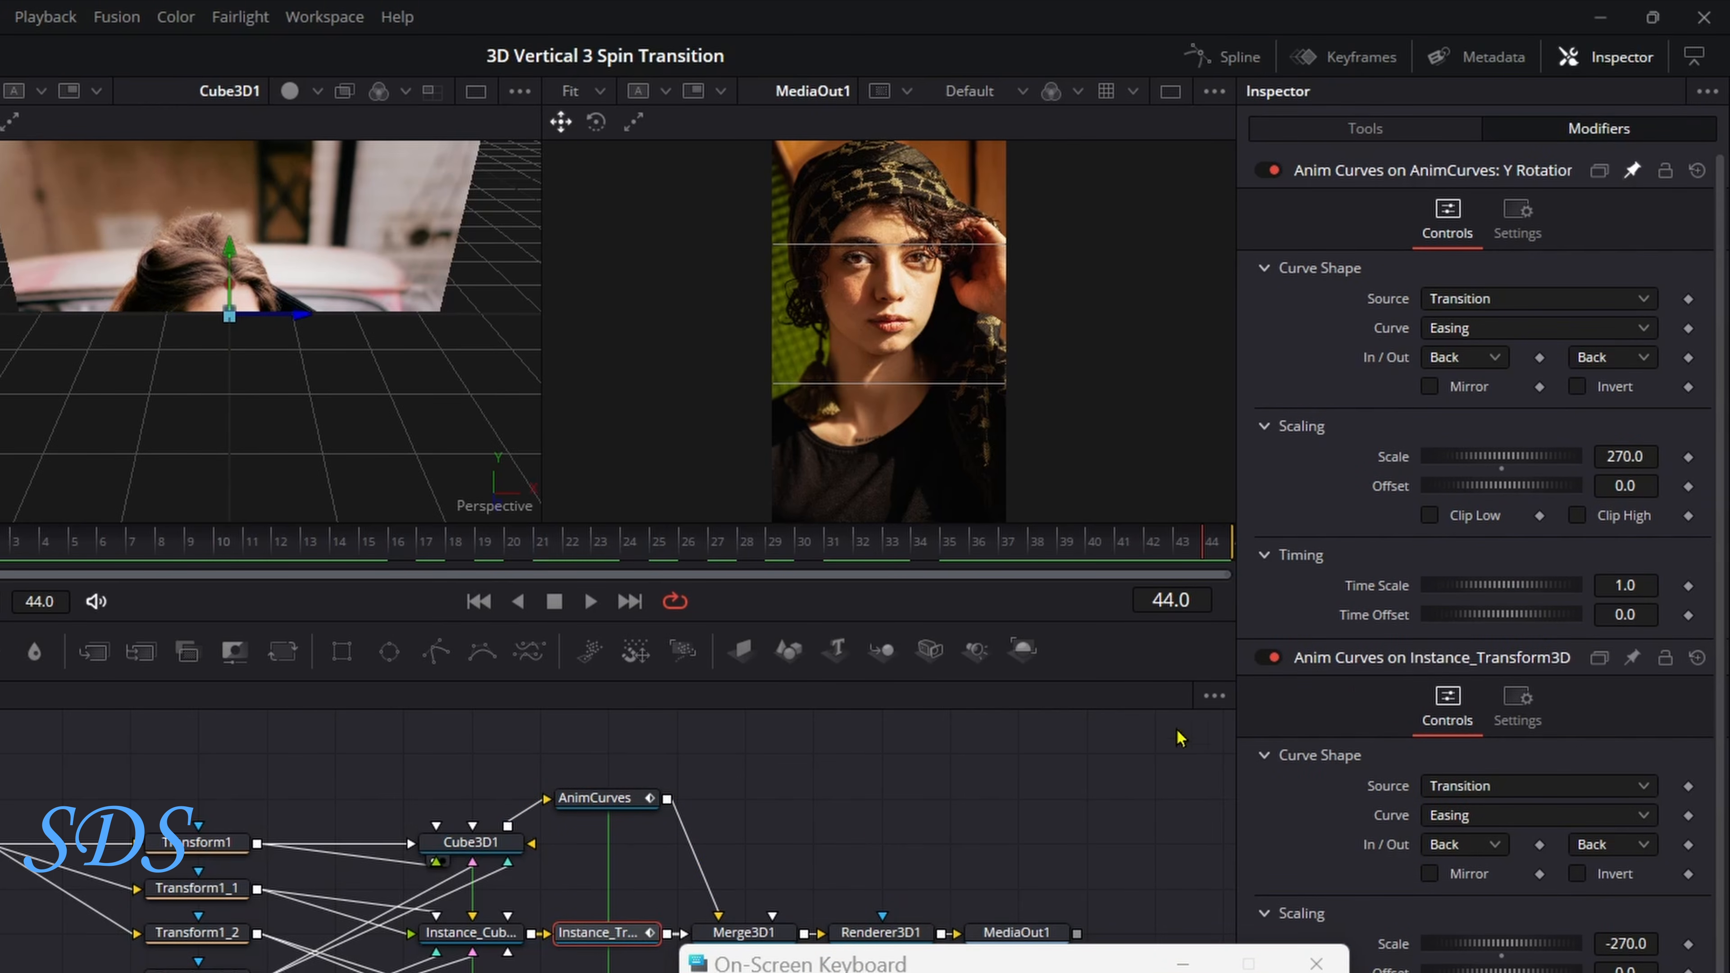
drag(1069, 958, 883, 961)
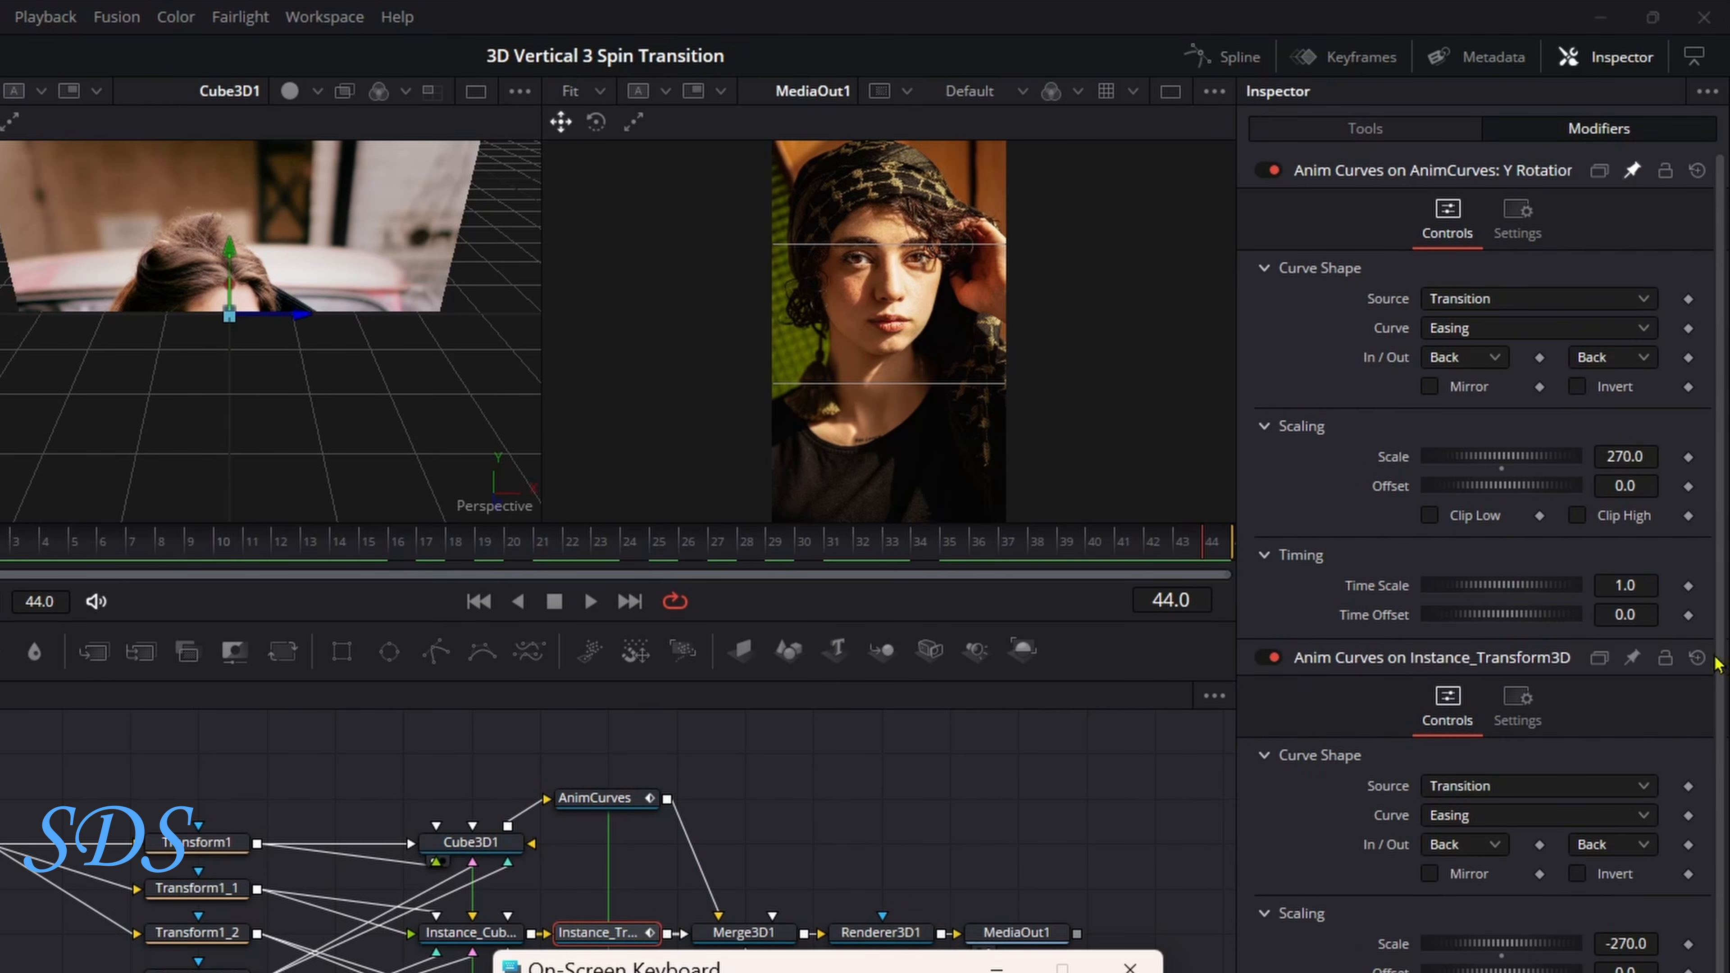
Pin the Y Rotation Anim Curves modifier of Instance_Transform3D1 below the pinned AnimCurves modifier.
drag(1717, 662, 1724, 739)
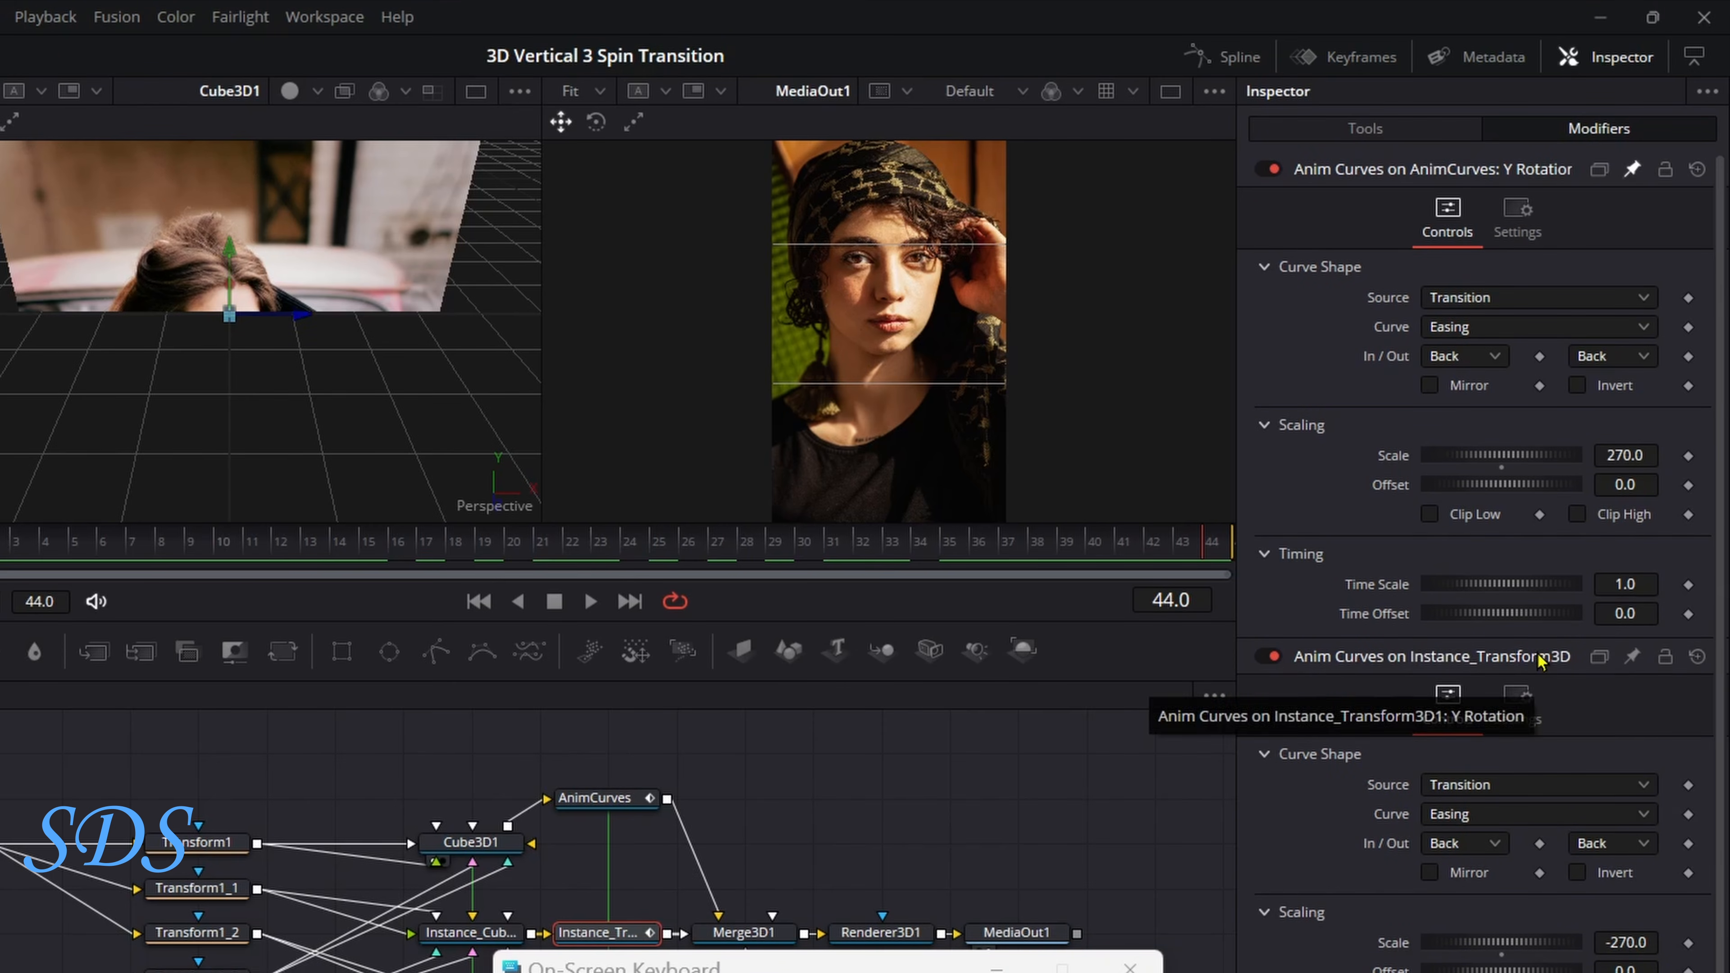
click(1632, 657)
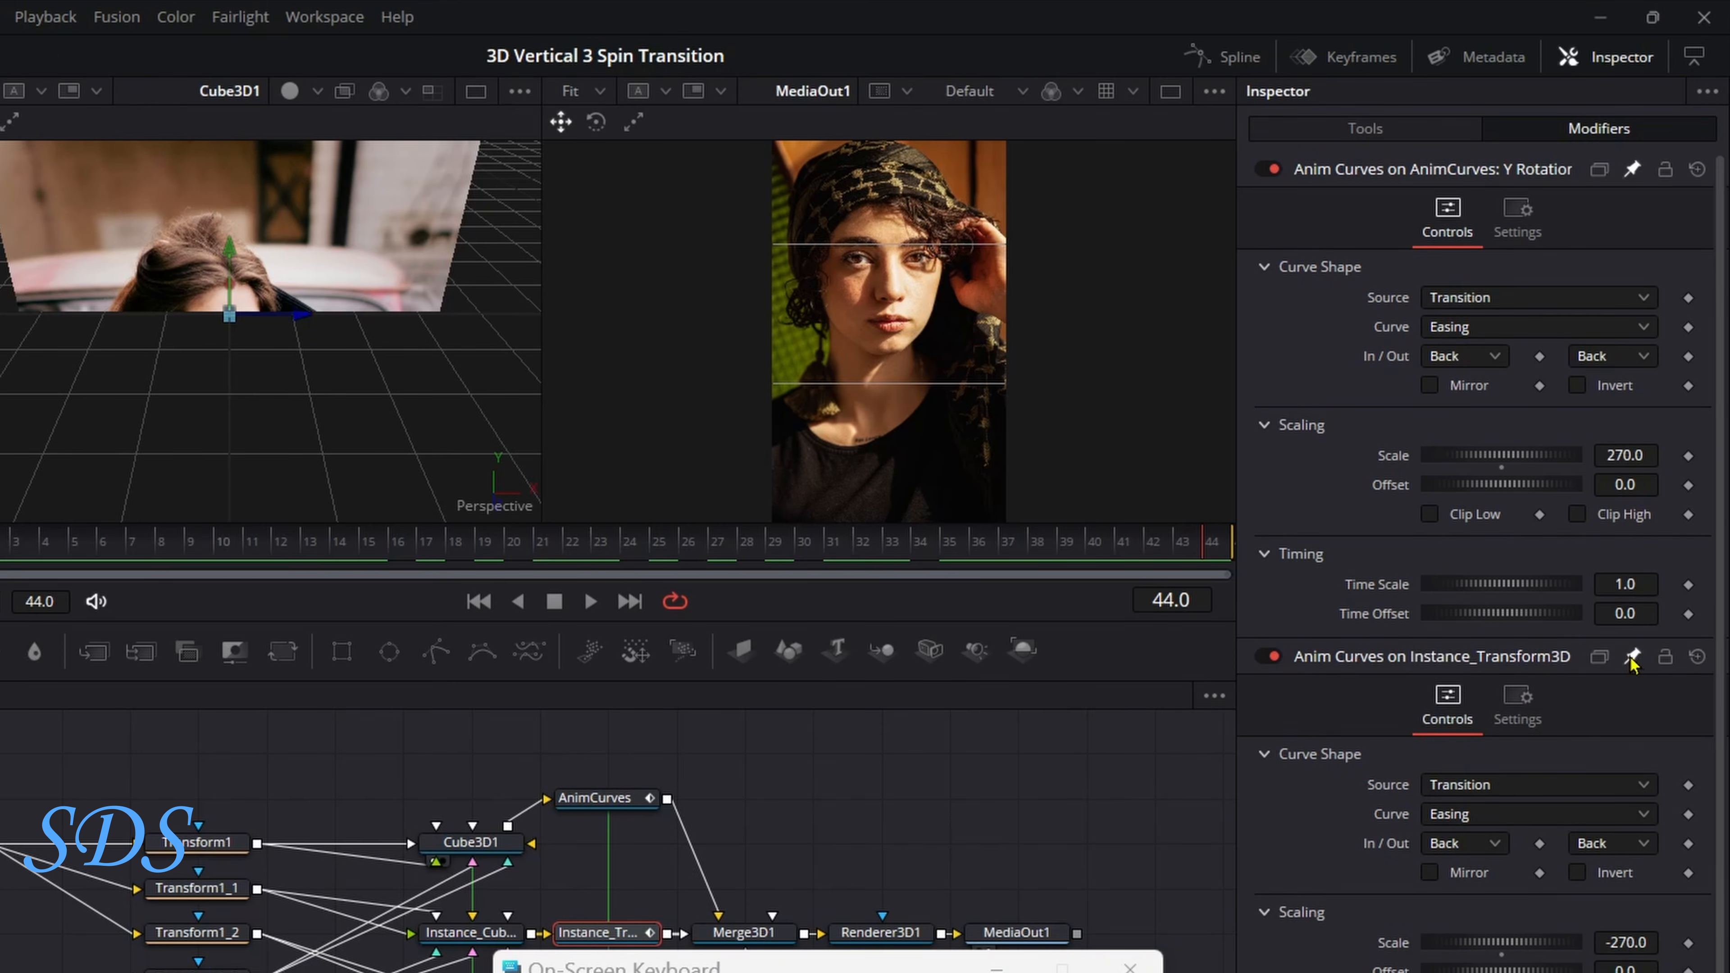
click(1487, 362)
click(1482, 394)
click(1463, 356)
click(1444, 593)
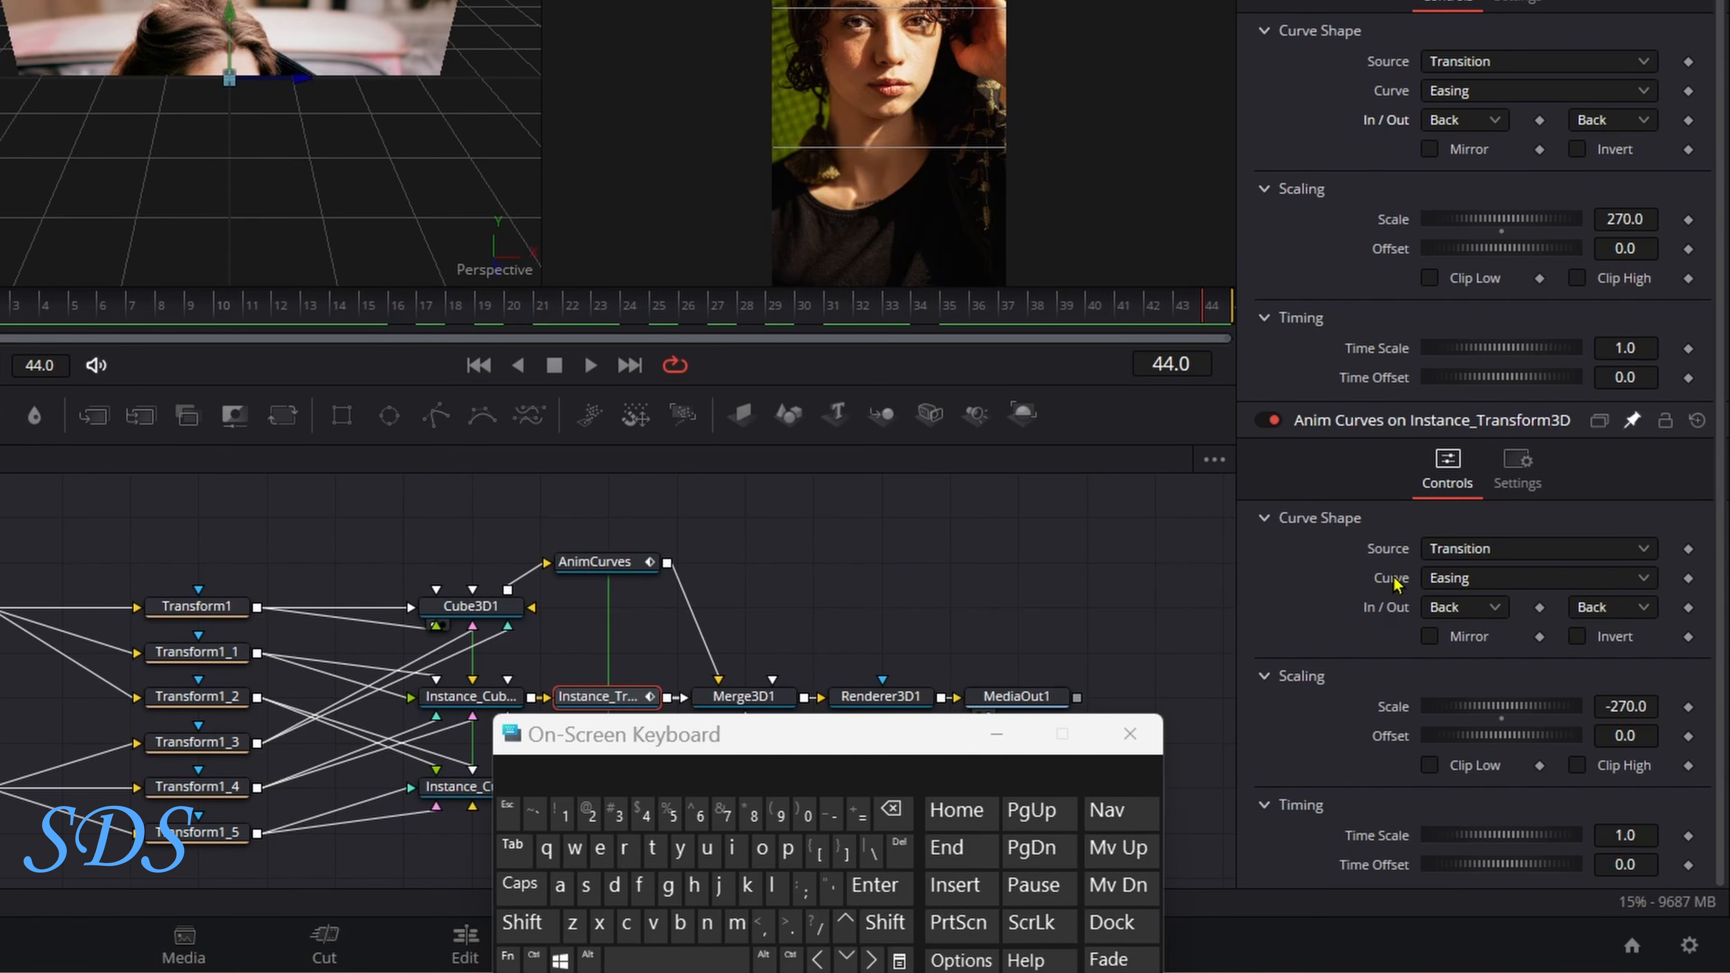
Add expressions to the Curve, In and Out parameters of the Instance_Transform3D1 Y Rotation modifier.
right_click(1393, 578)
click(1457, 897)
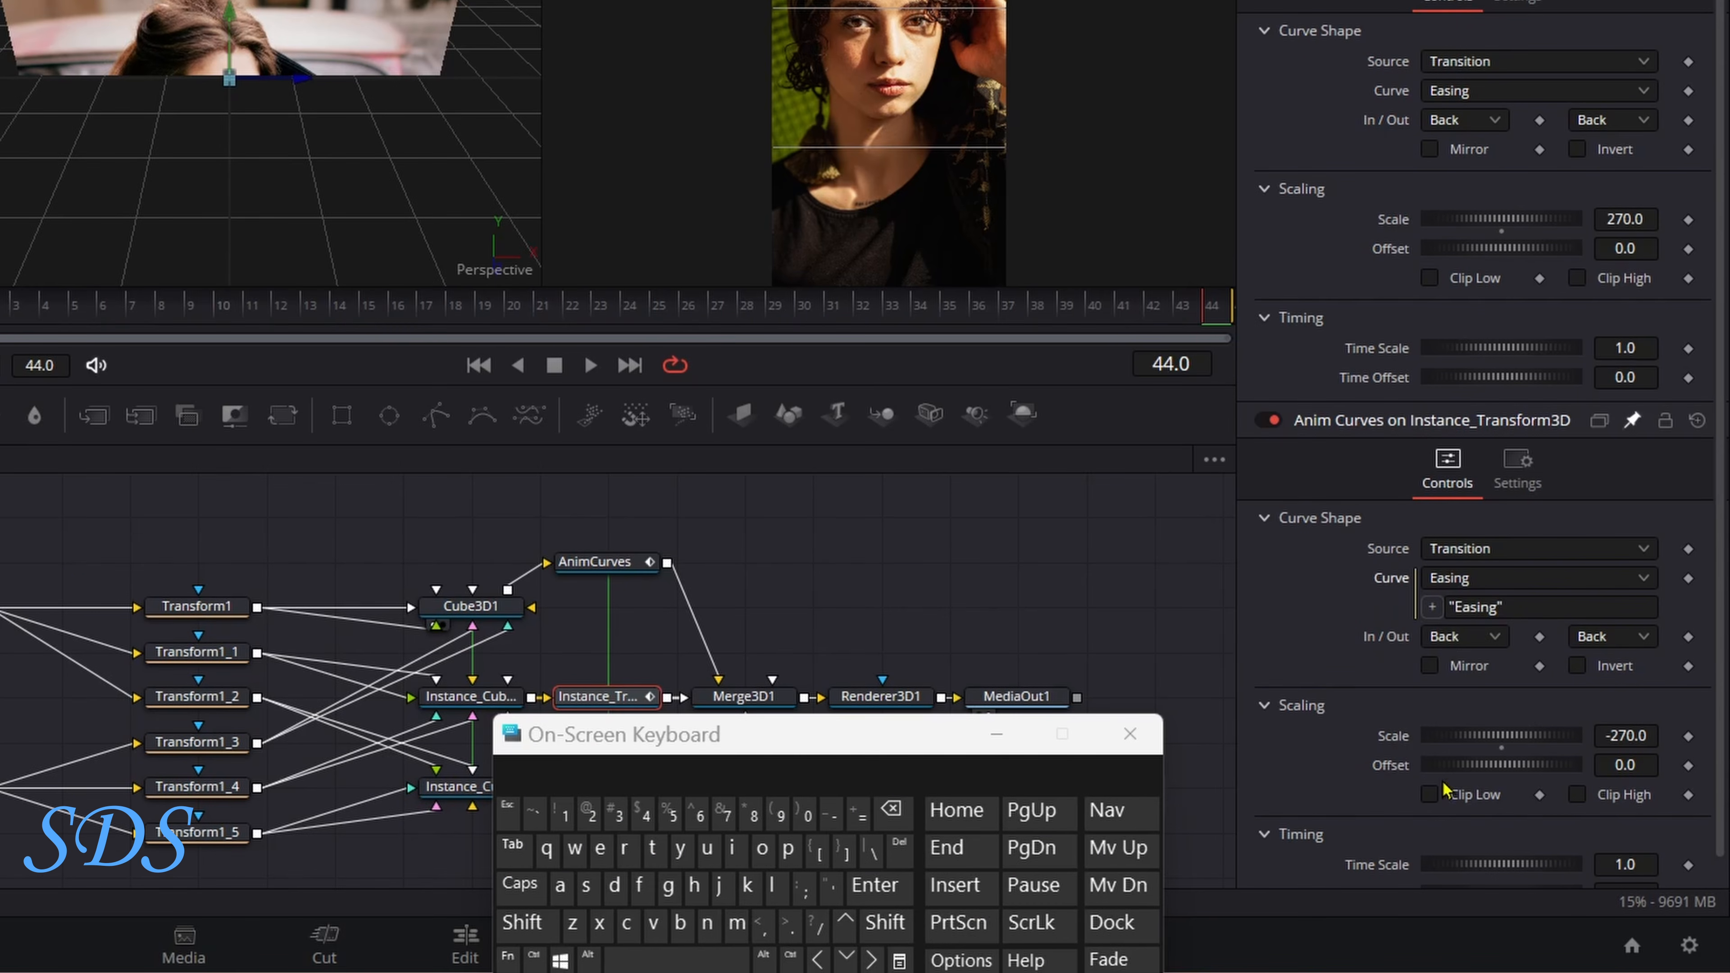
right_click(1446, 640)
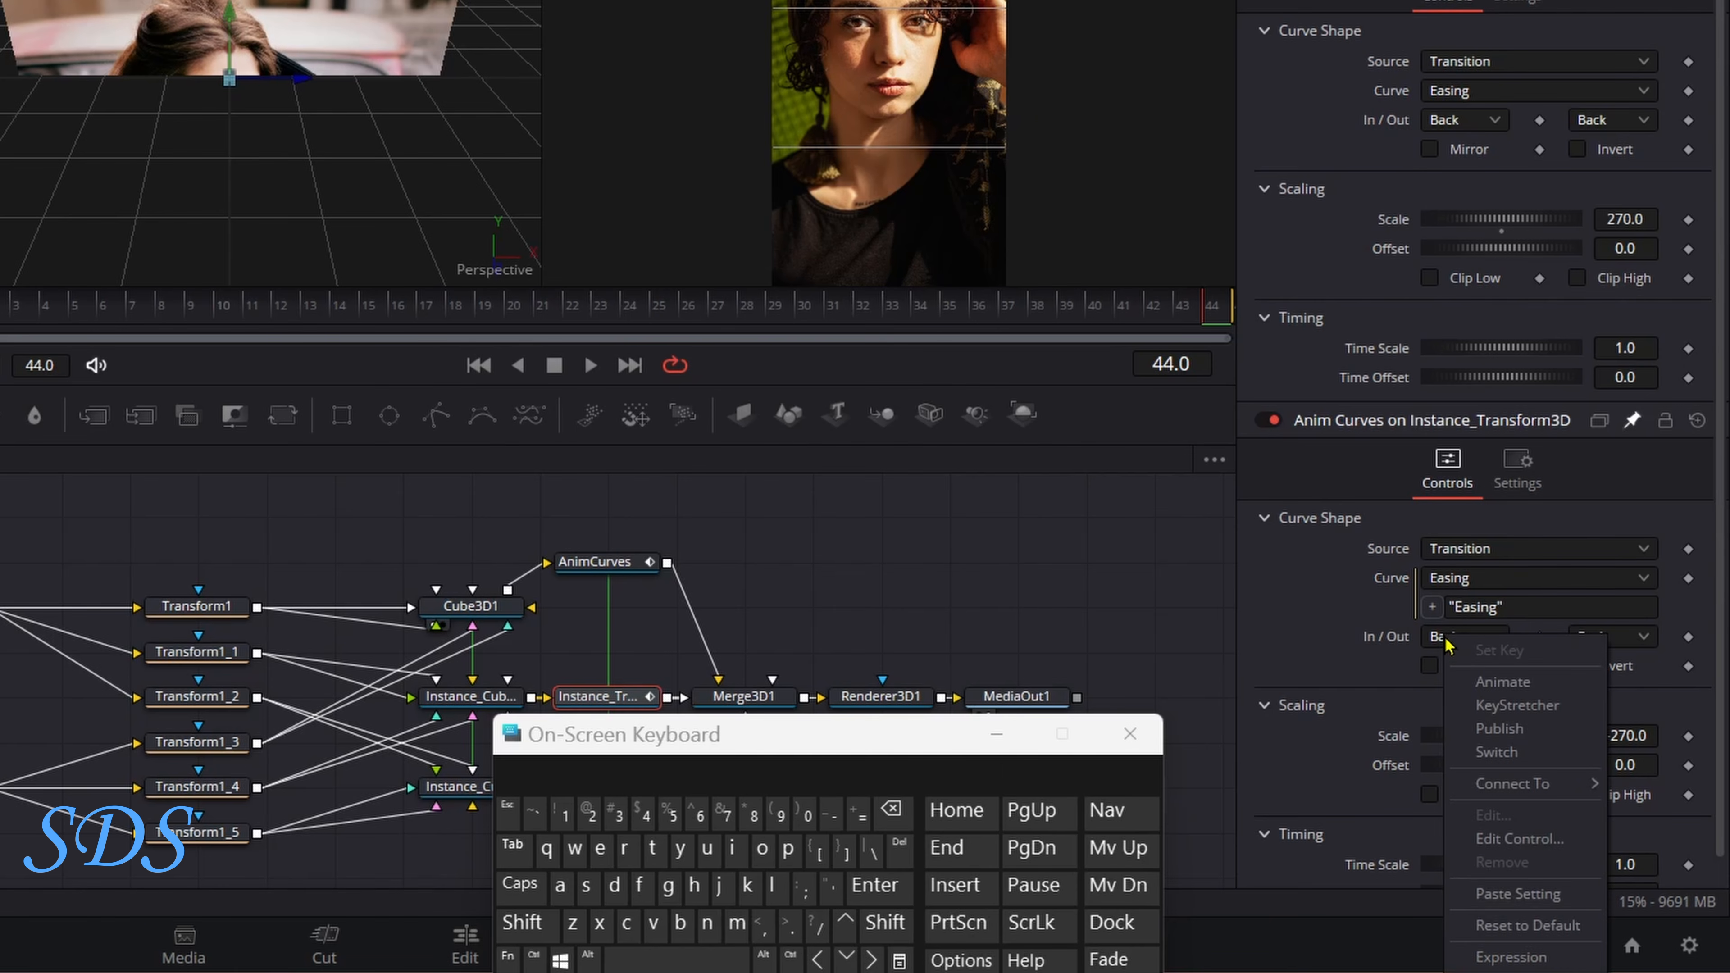
click(1490, 961)
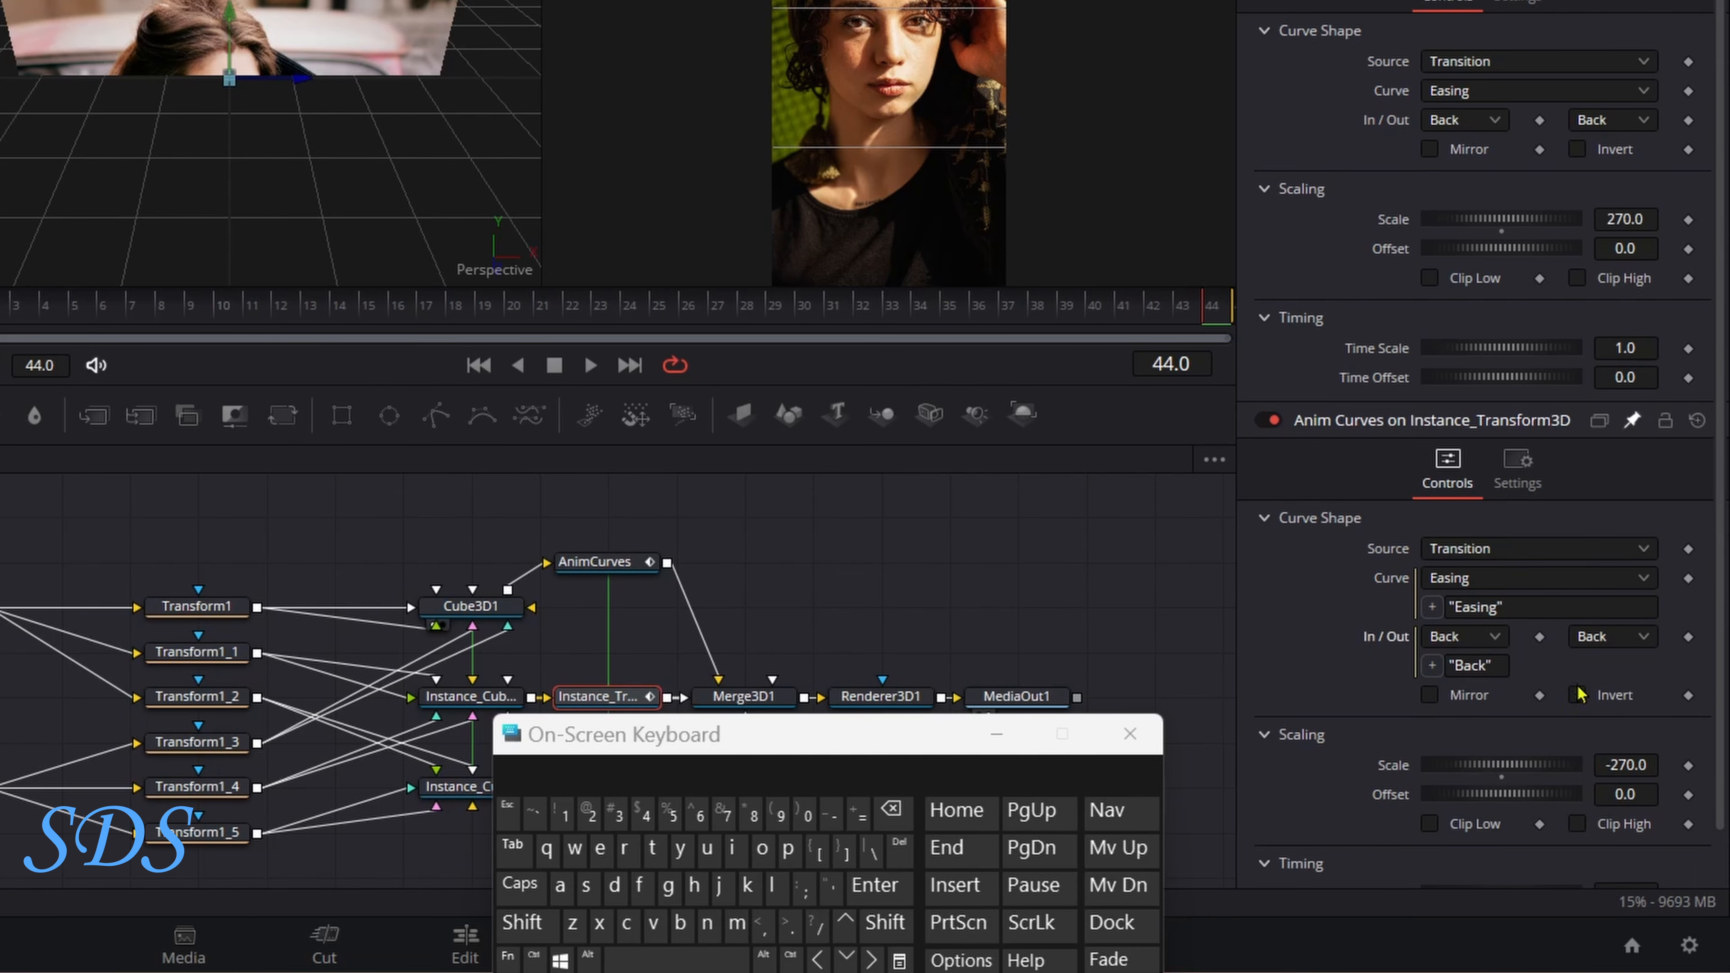
right_click(1593, 644)
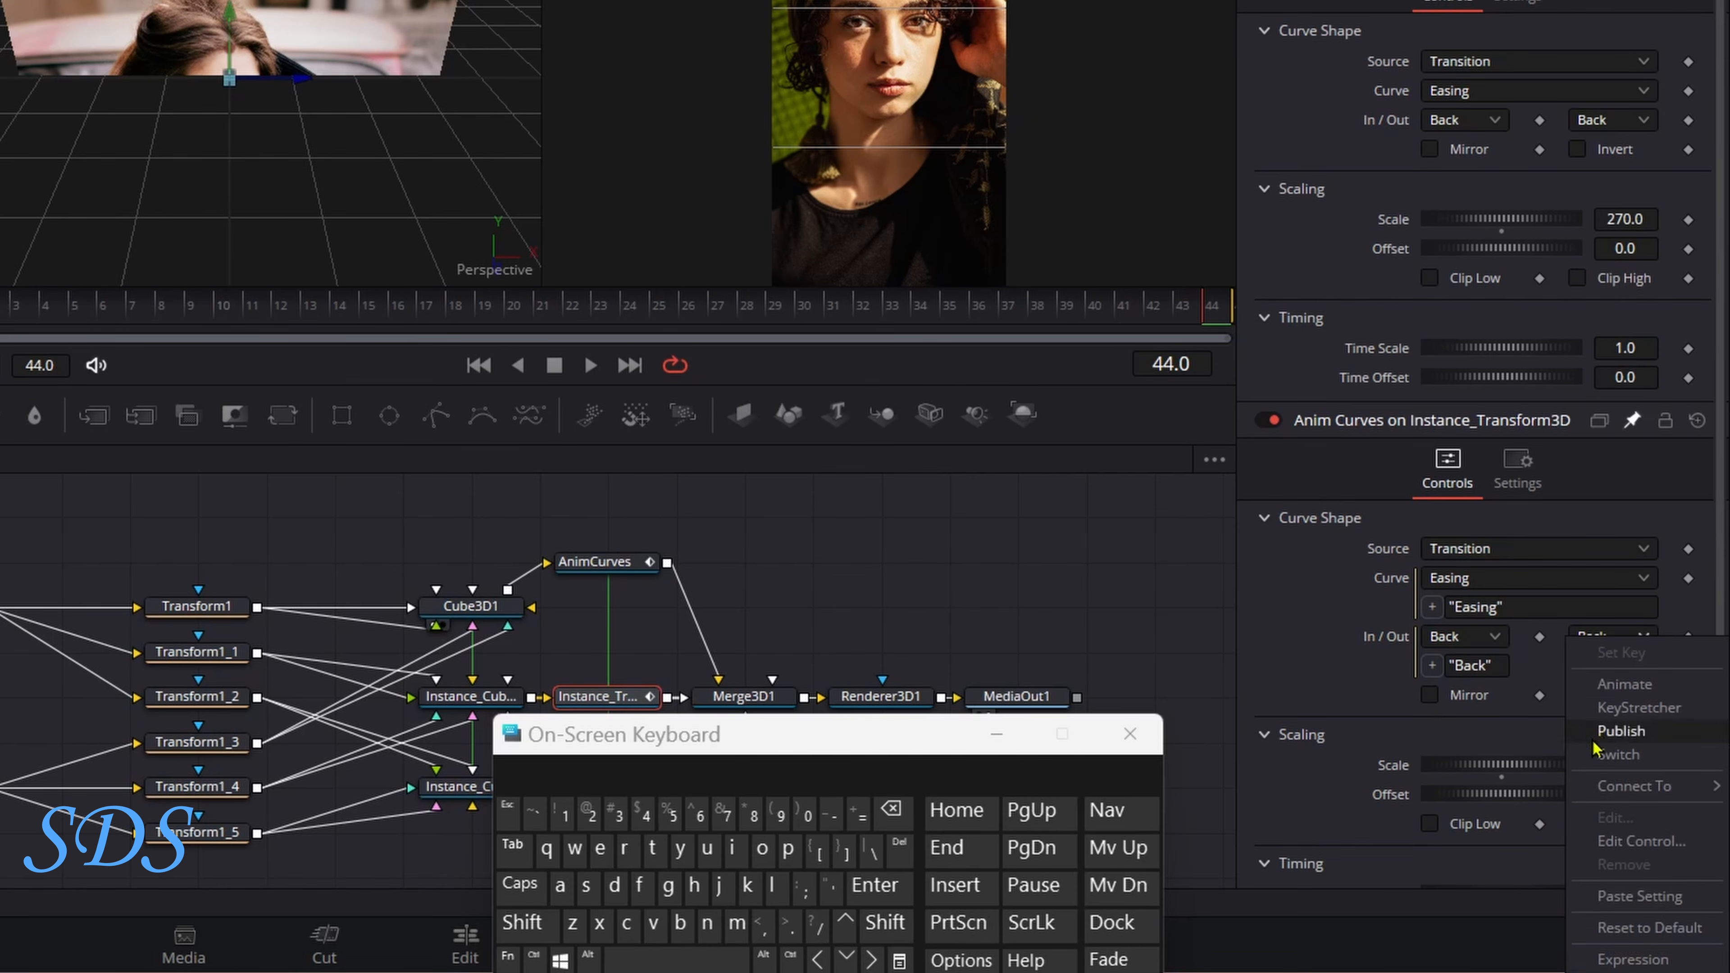
click(1600, 961)
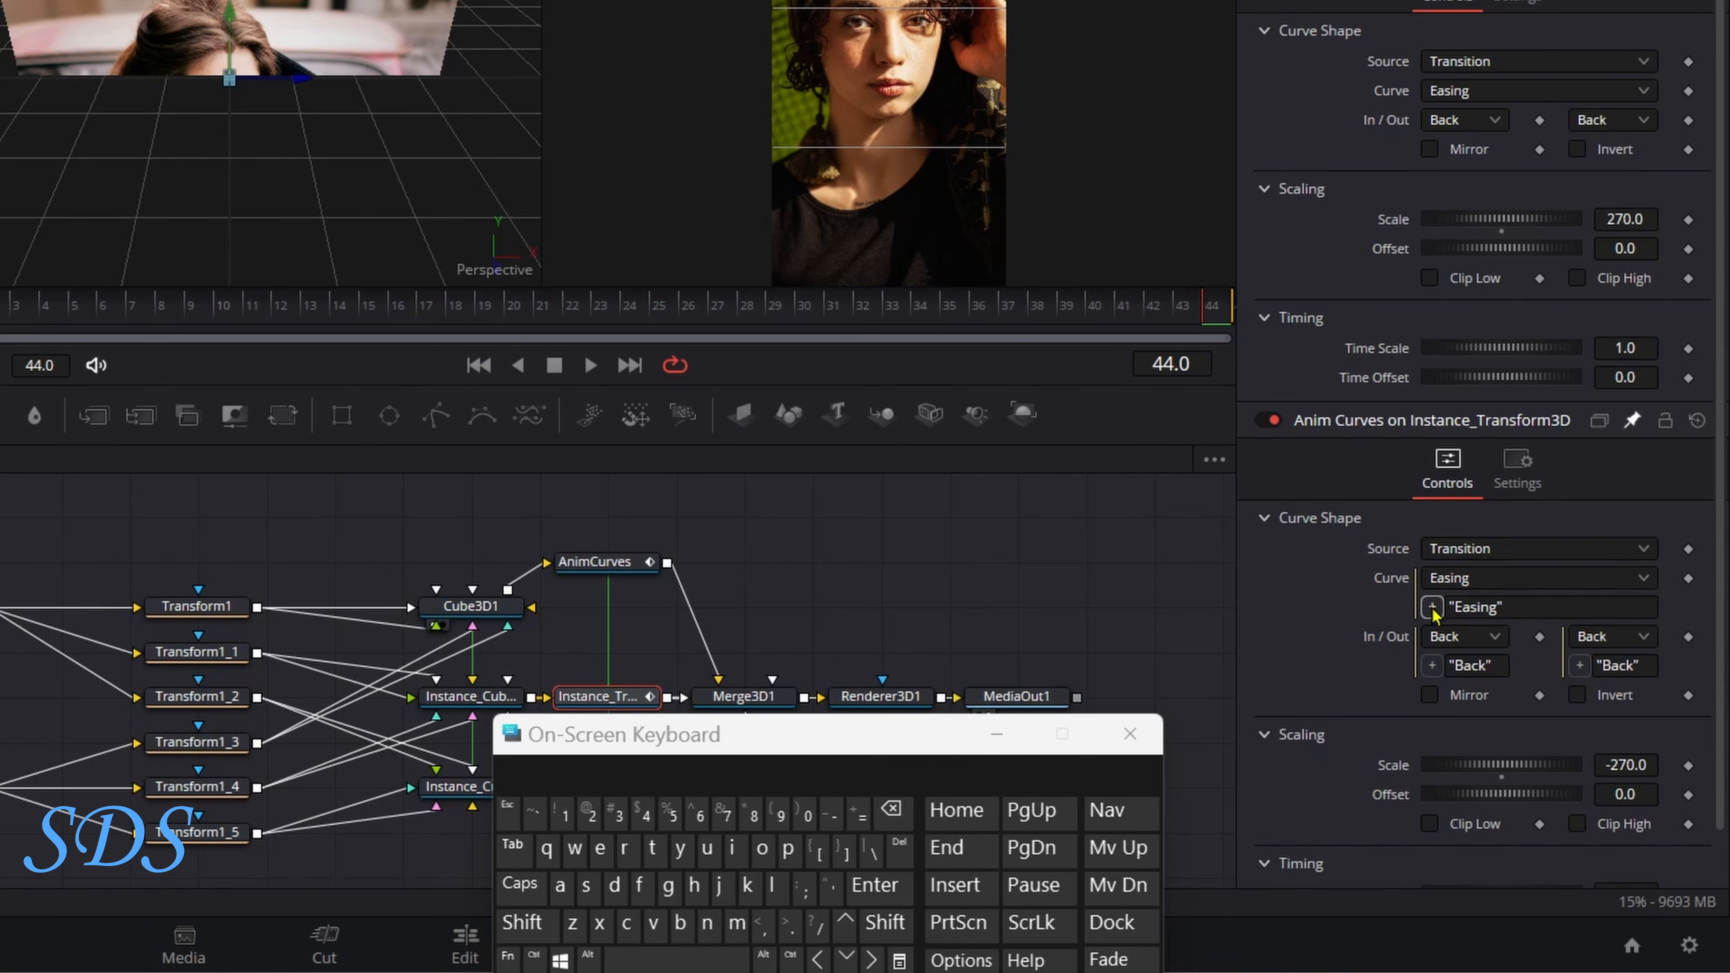
Link the instance modifier's Curve, In and Out expressions to the matching parameters of the AnimCurves Y Rotation modifier.
drag(1432, 610, 1406, 95)
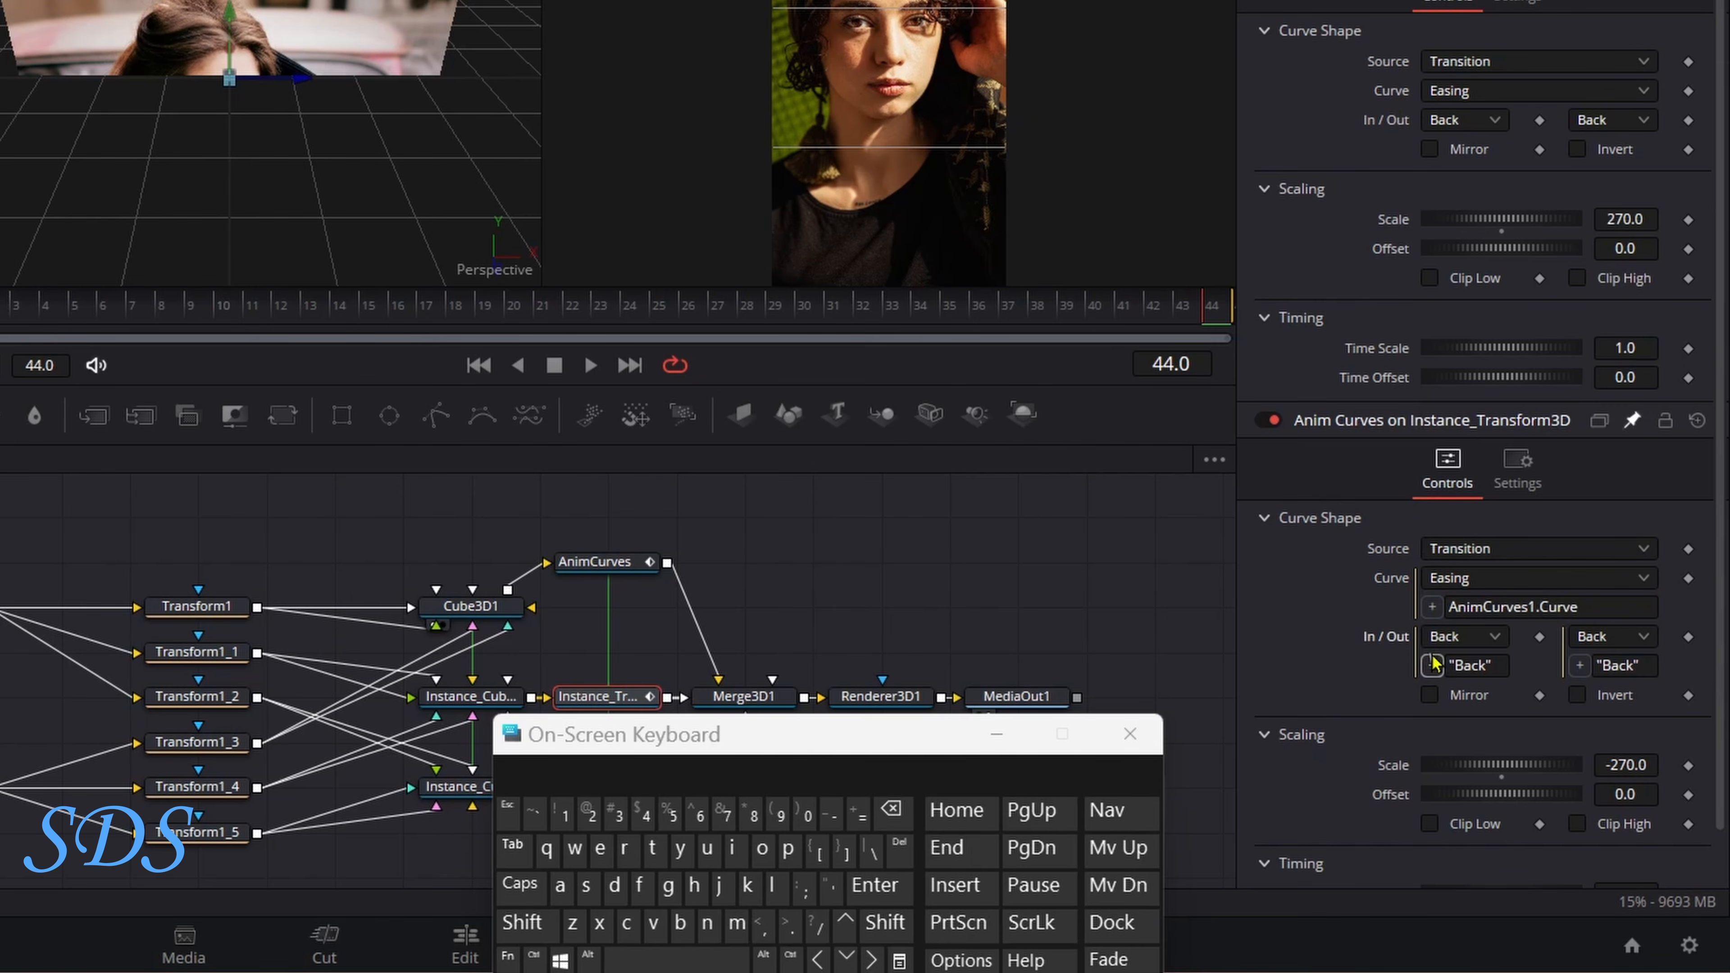
drag(1432, 664, 1443, 120)
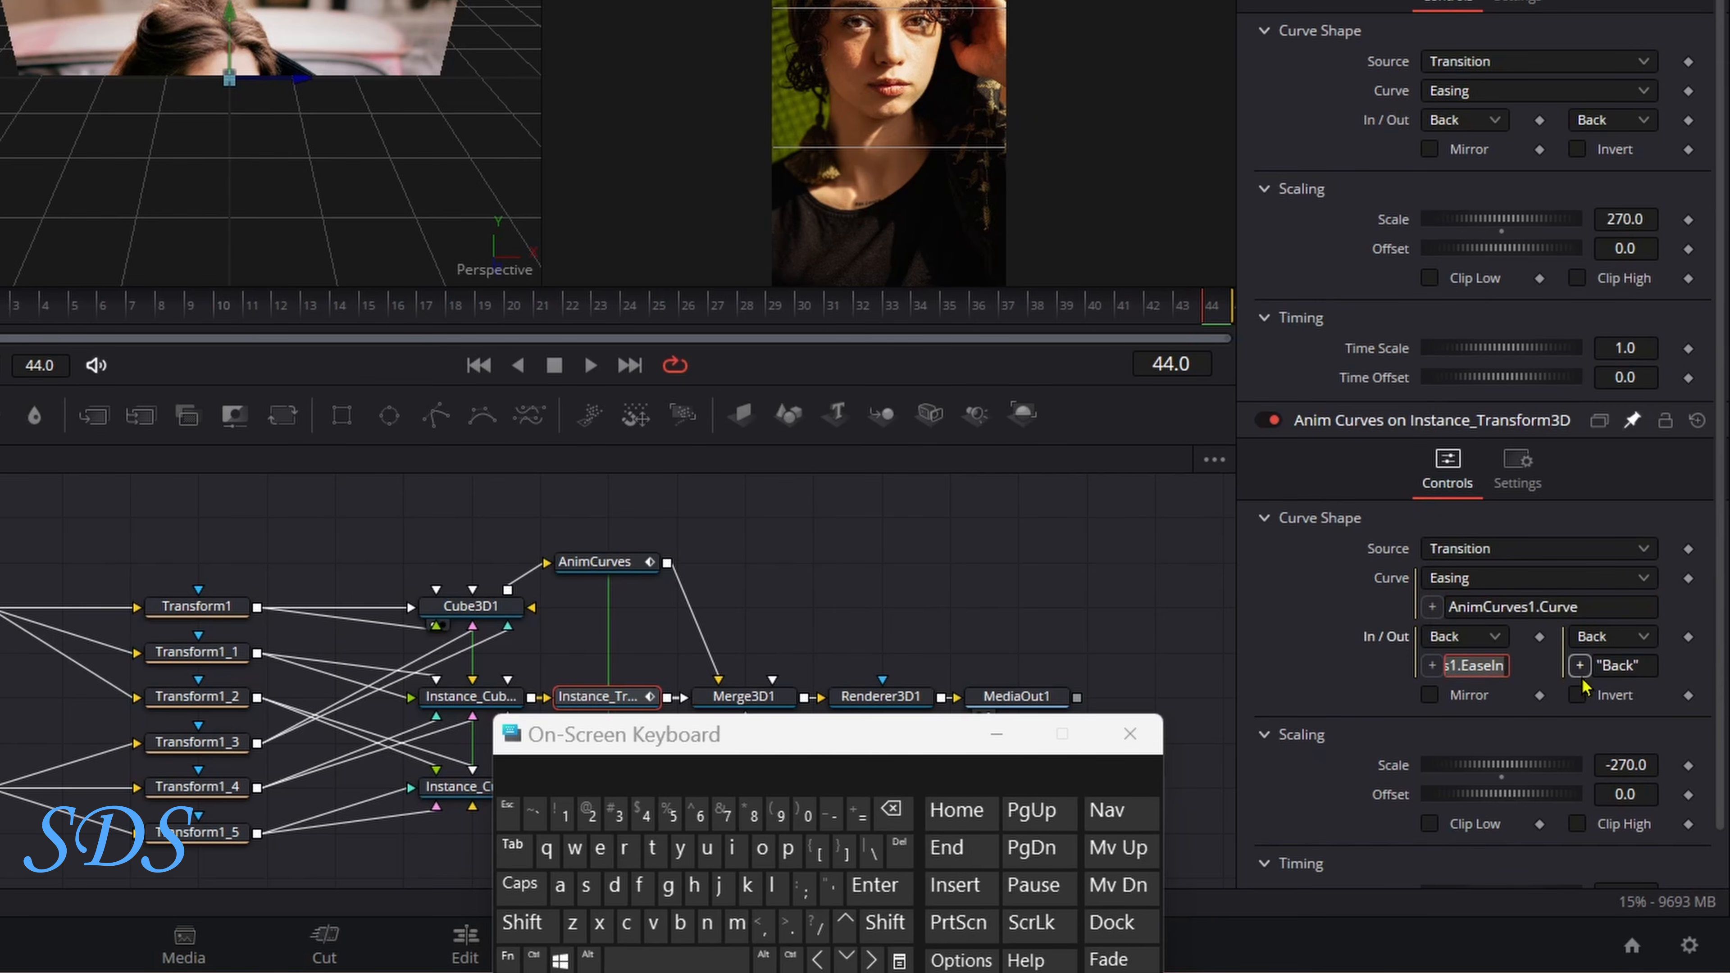
drag(1578, 665, 1594, 123)
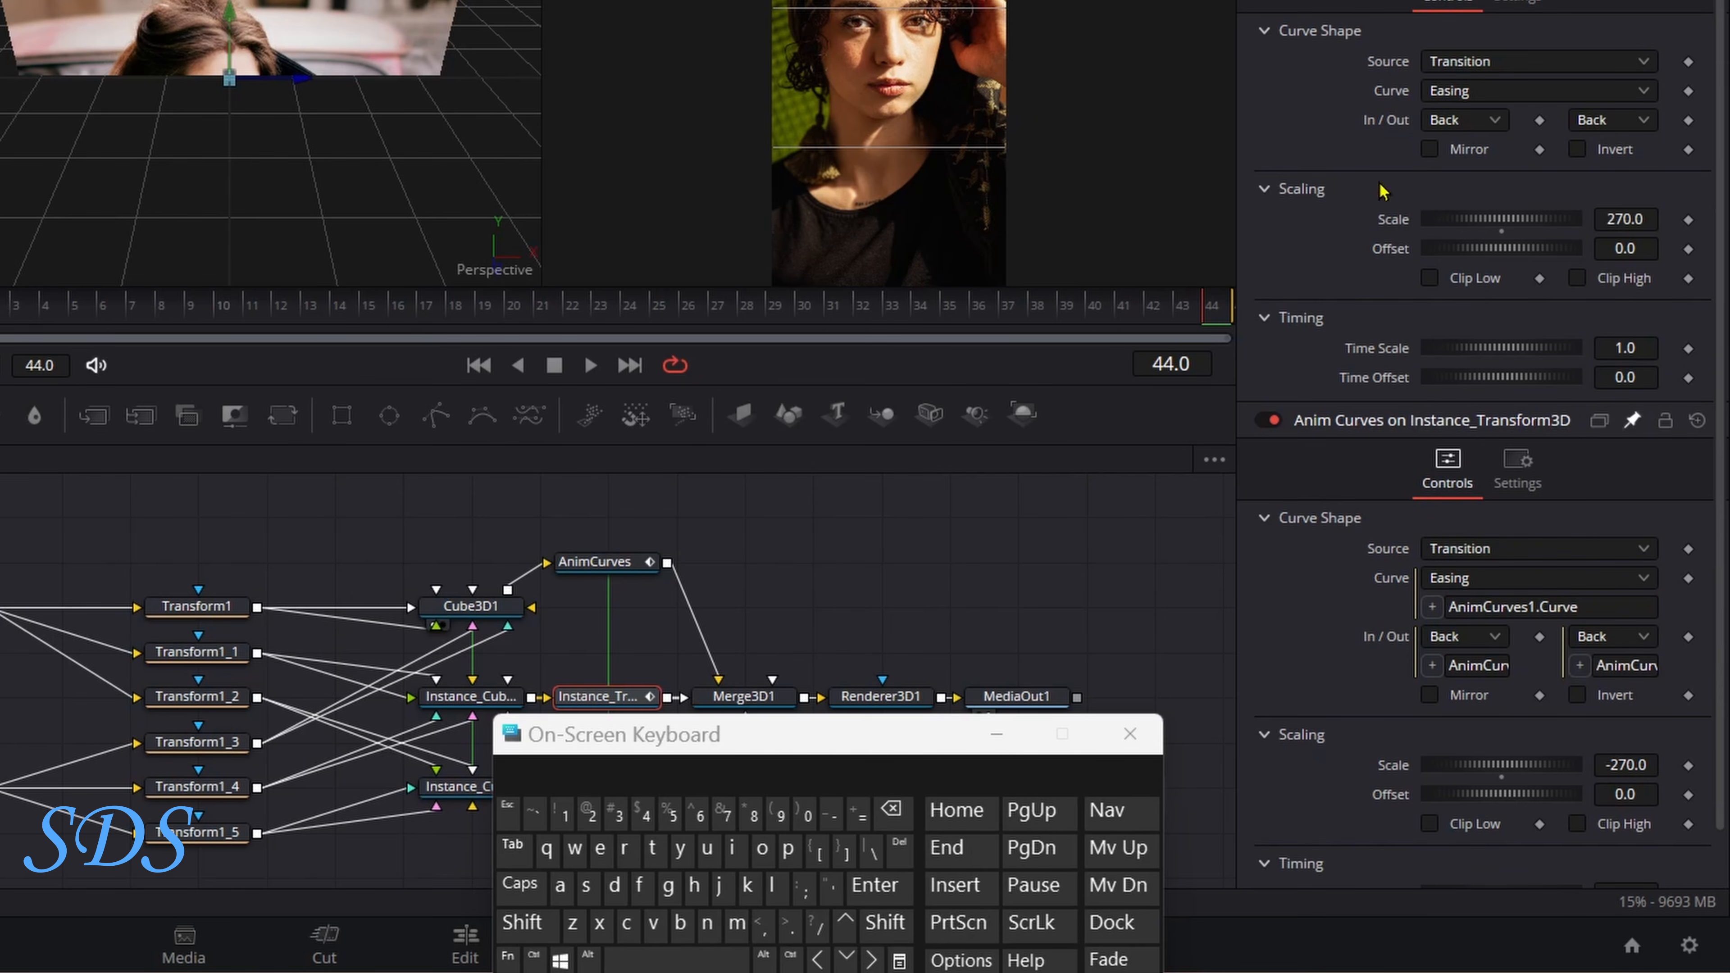
Test the link by setting AnimCurves' In and Out easing to None, and restore both to Back.
click(1491, 122)
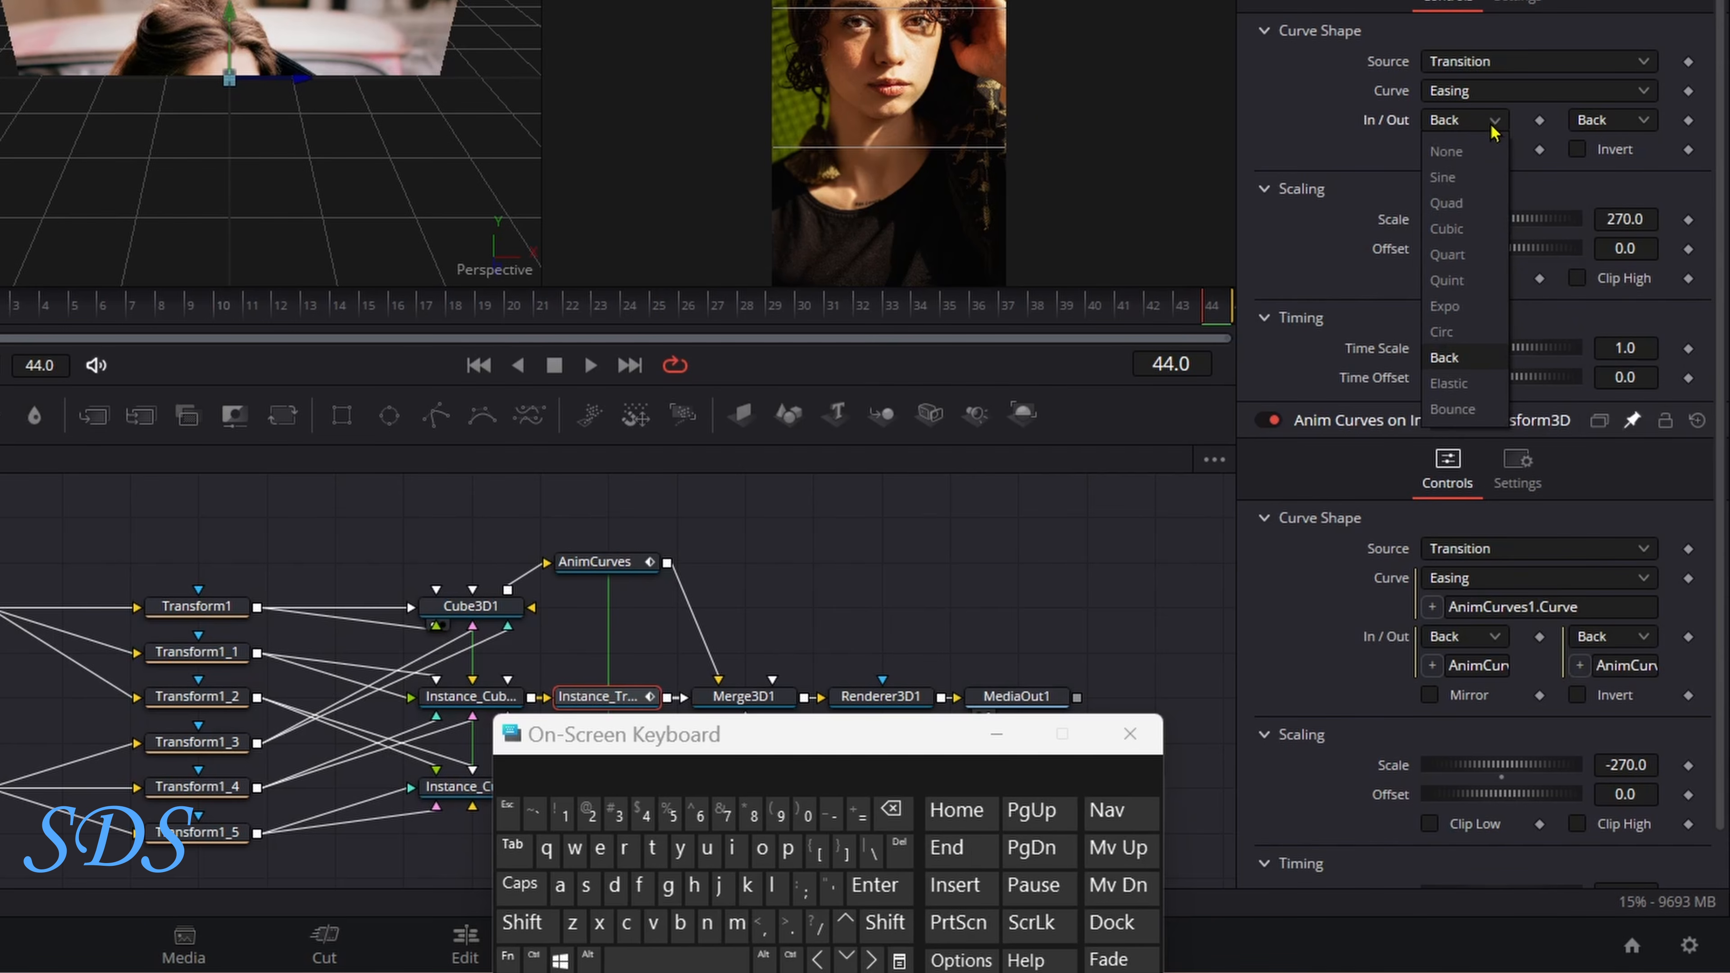
click(1471, 152)
click(1587, 122)
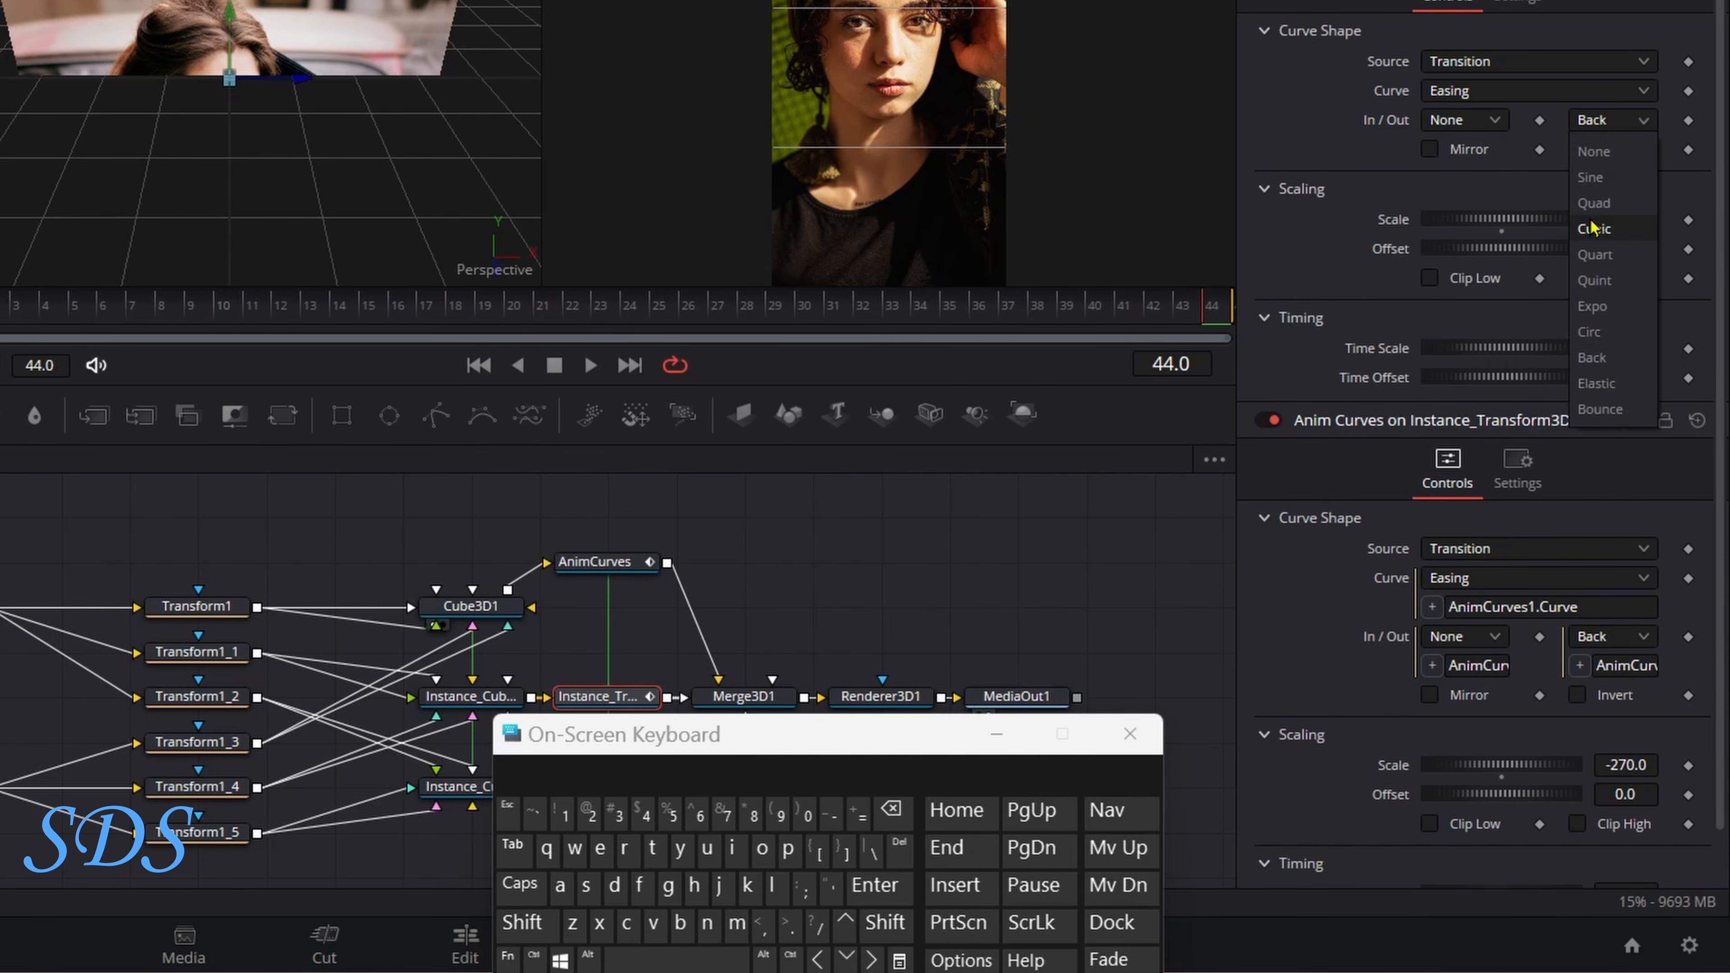
click(1596, 152)
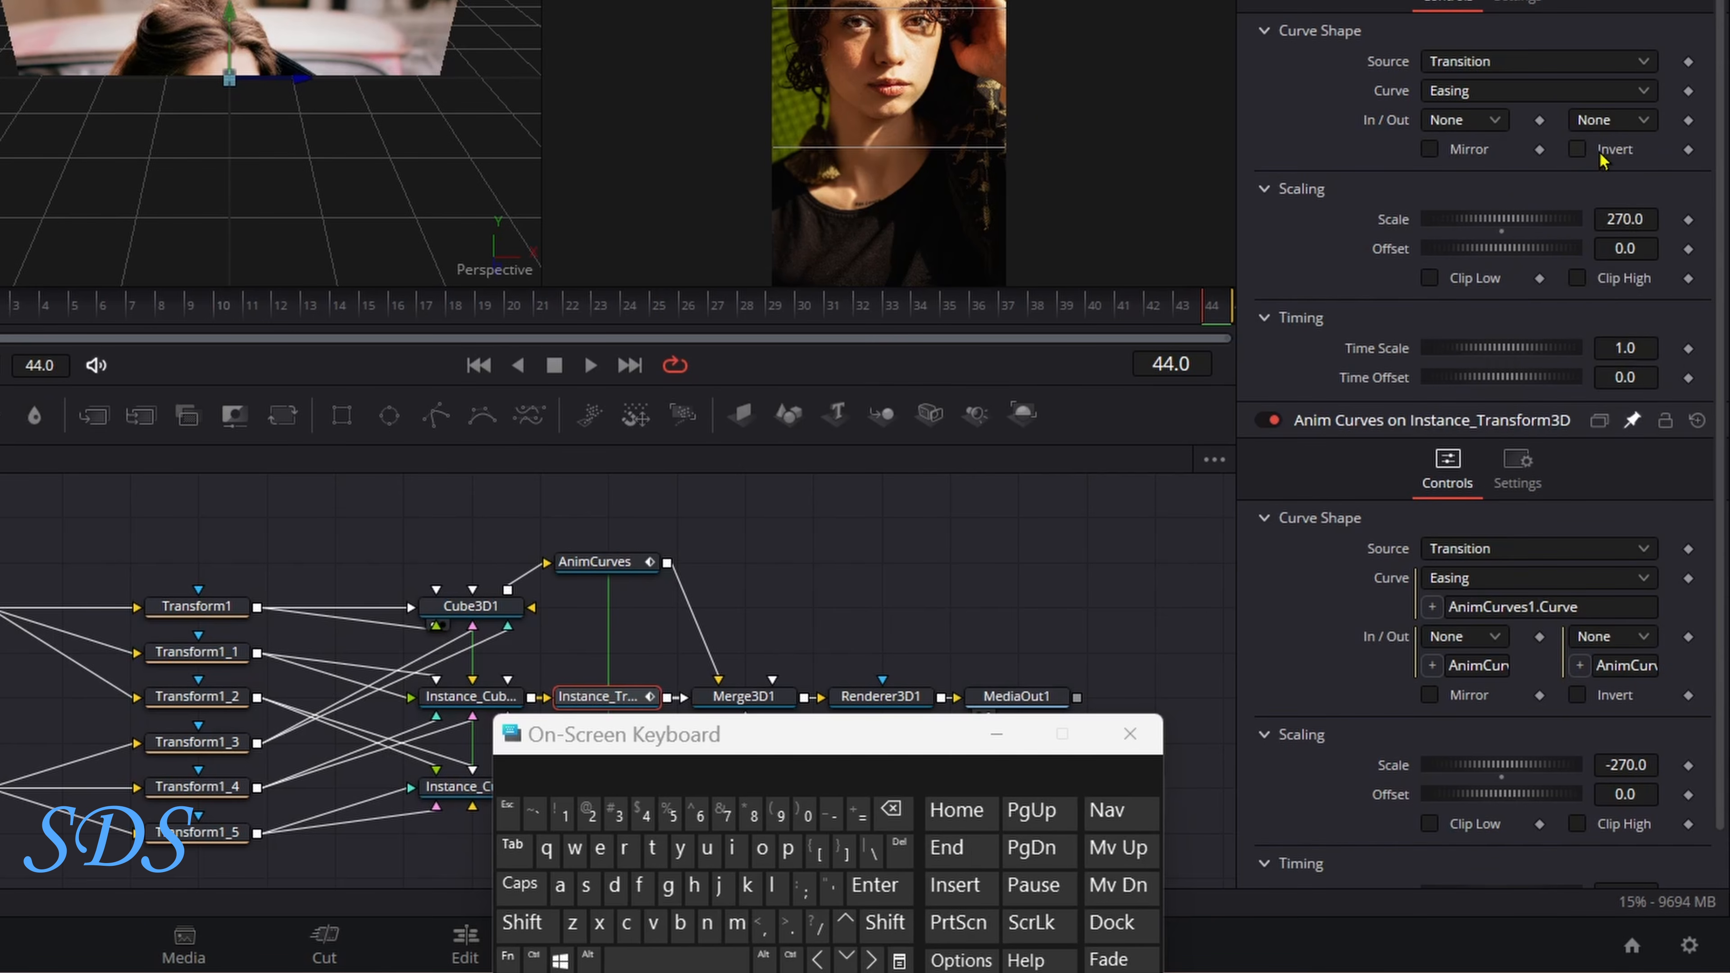
click(1455, 121)
click(1461, 358)
click(1592, 123)
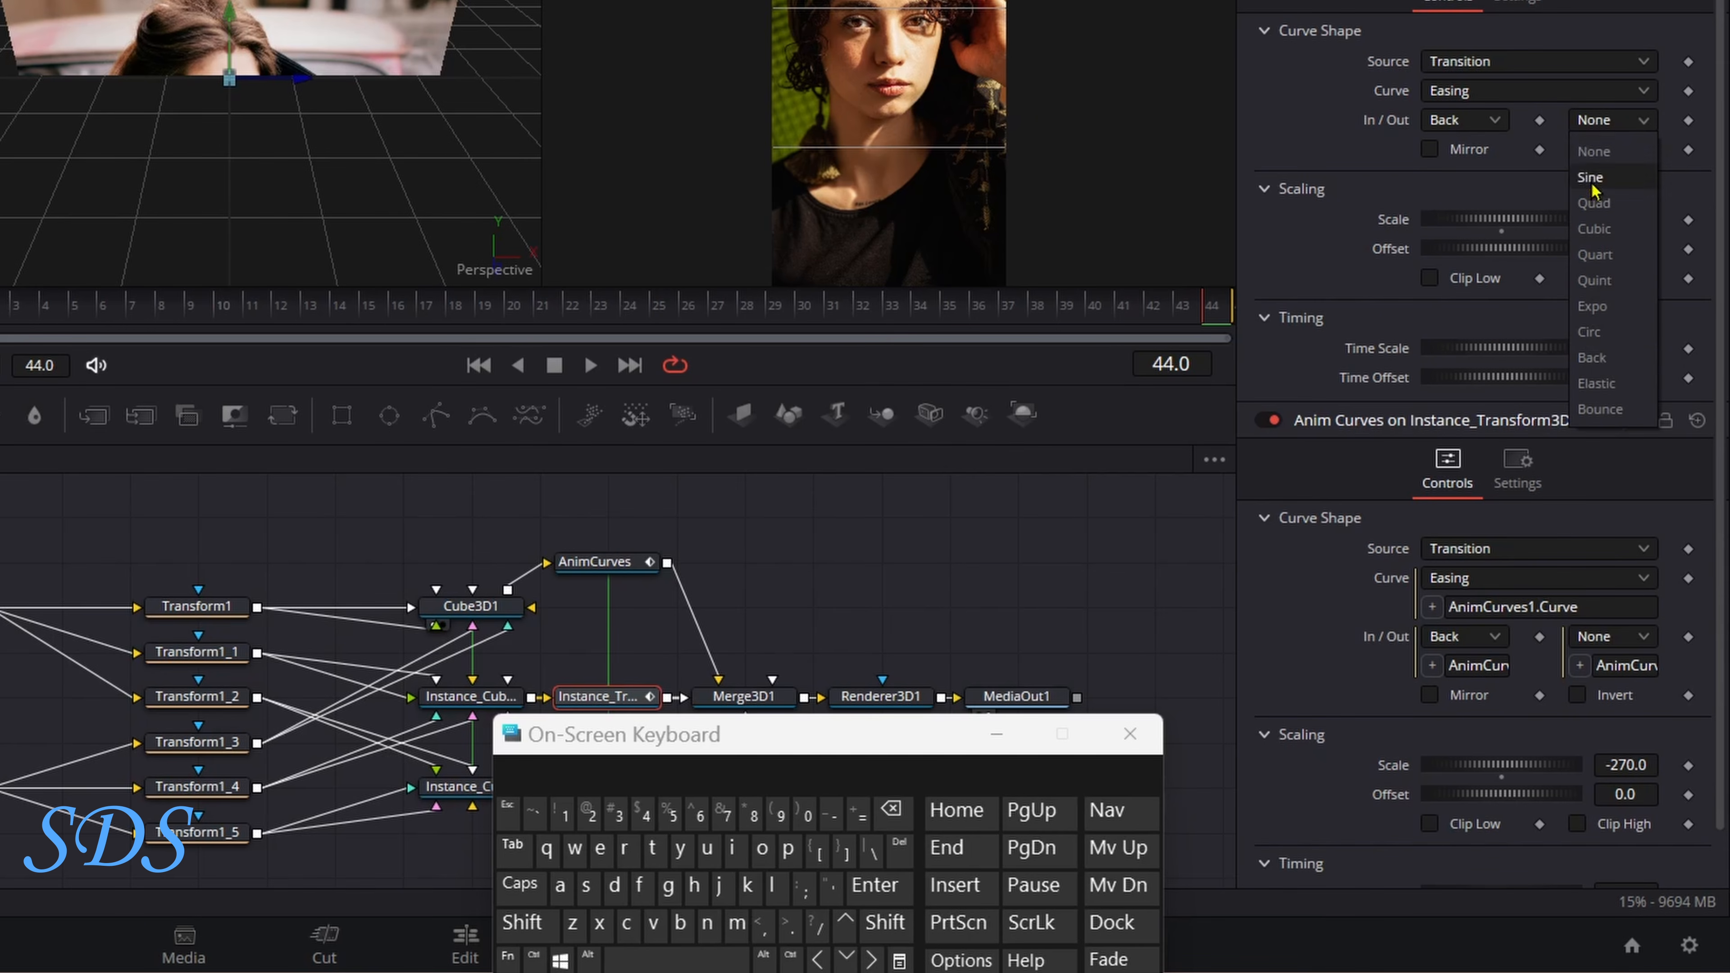
click(1593, 357)
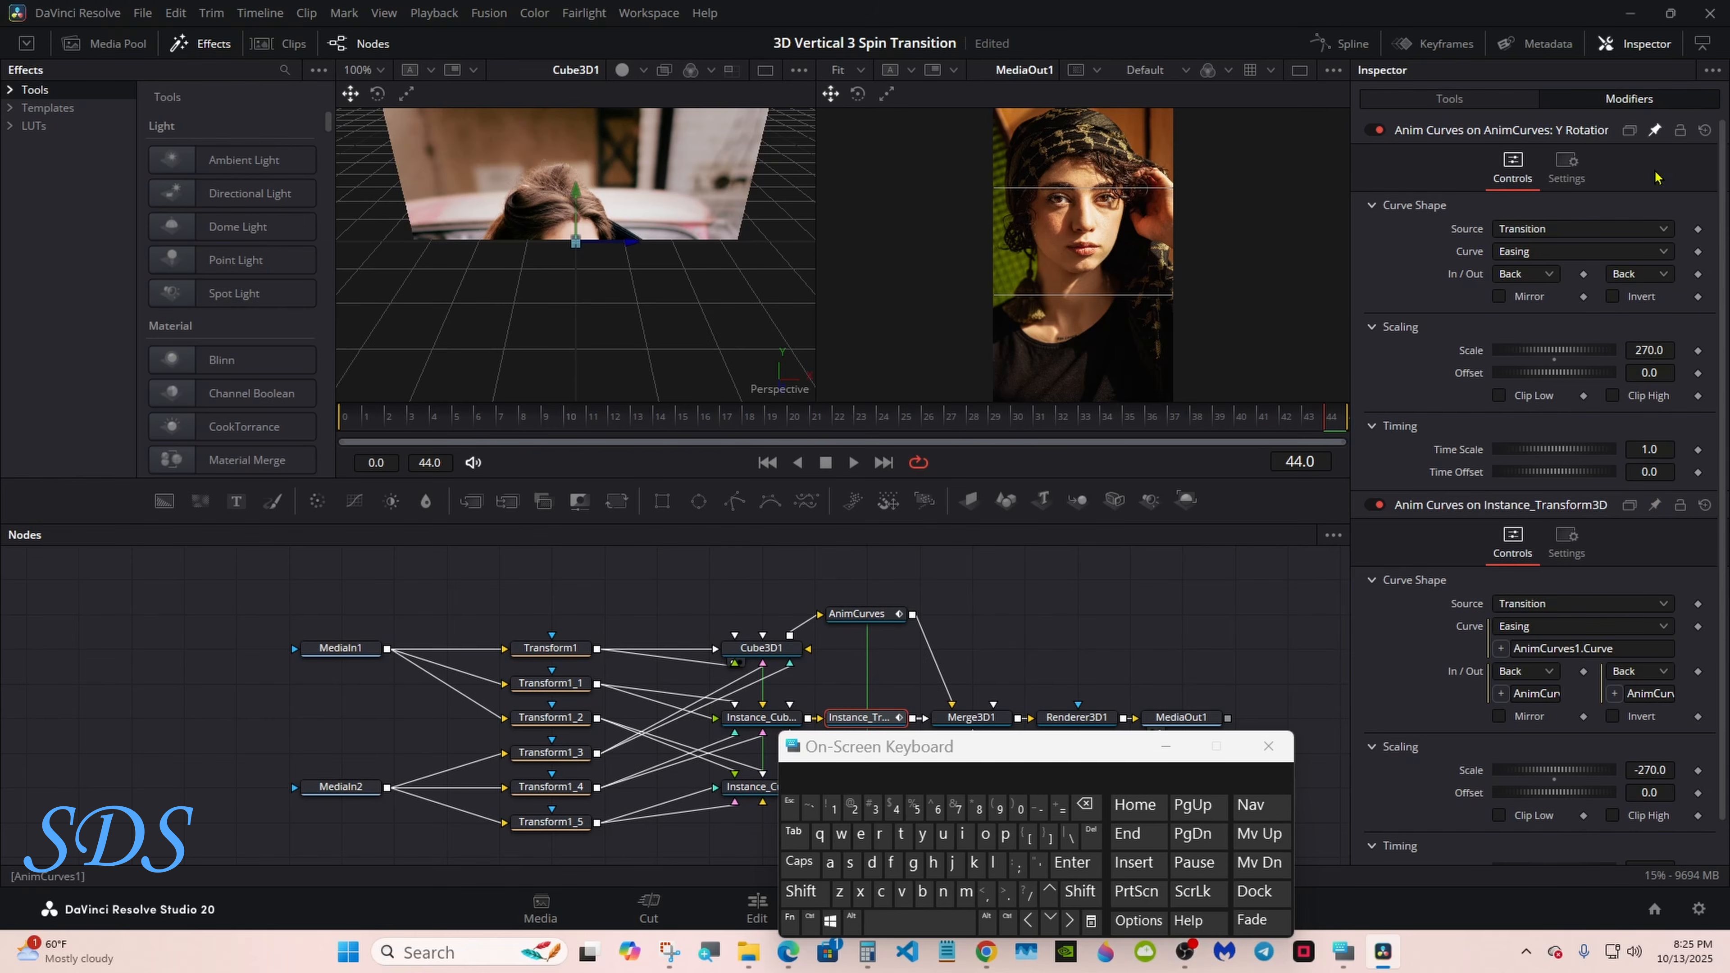
Move the MediaIn1 and MediaIn2 nodes farther left to make room before the Transform nodes.
click(857, 613)
drag(879, 749, 1069, 606)
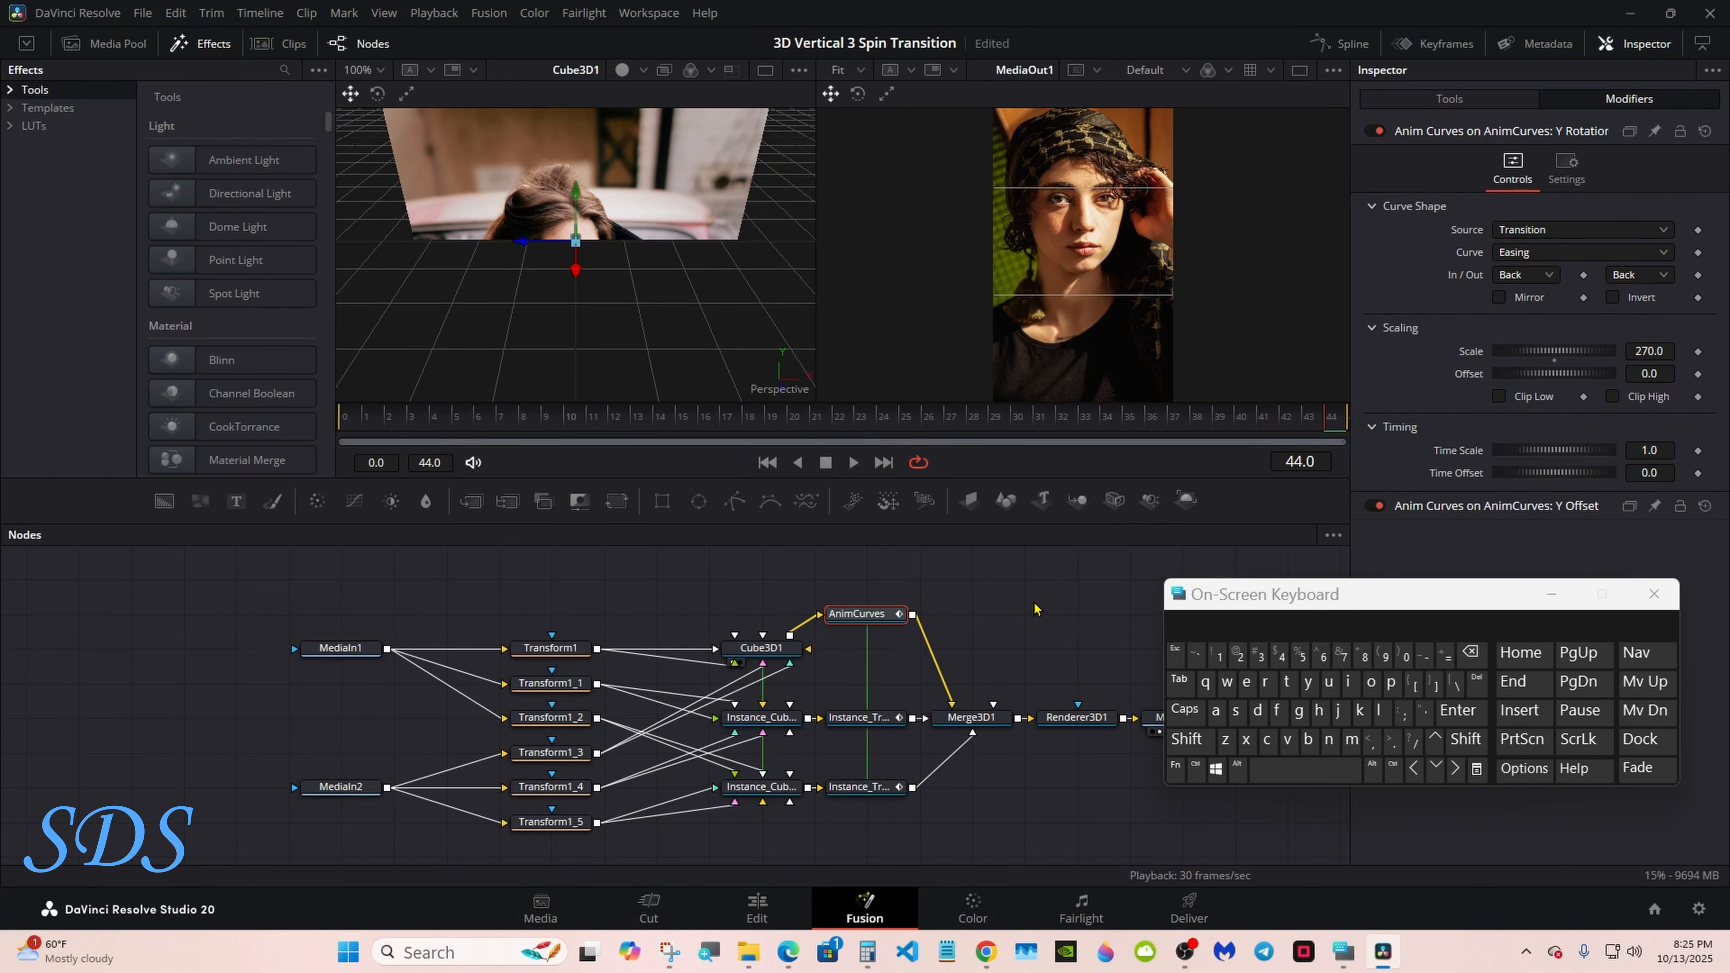
drag(343, 649, 238, 684)
drag(344, 787, 254, 792)
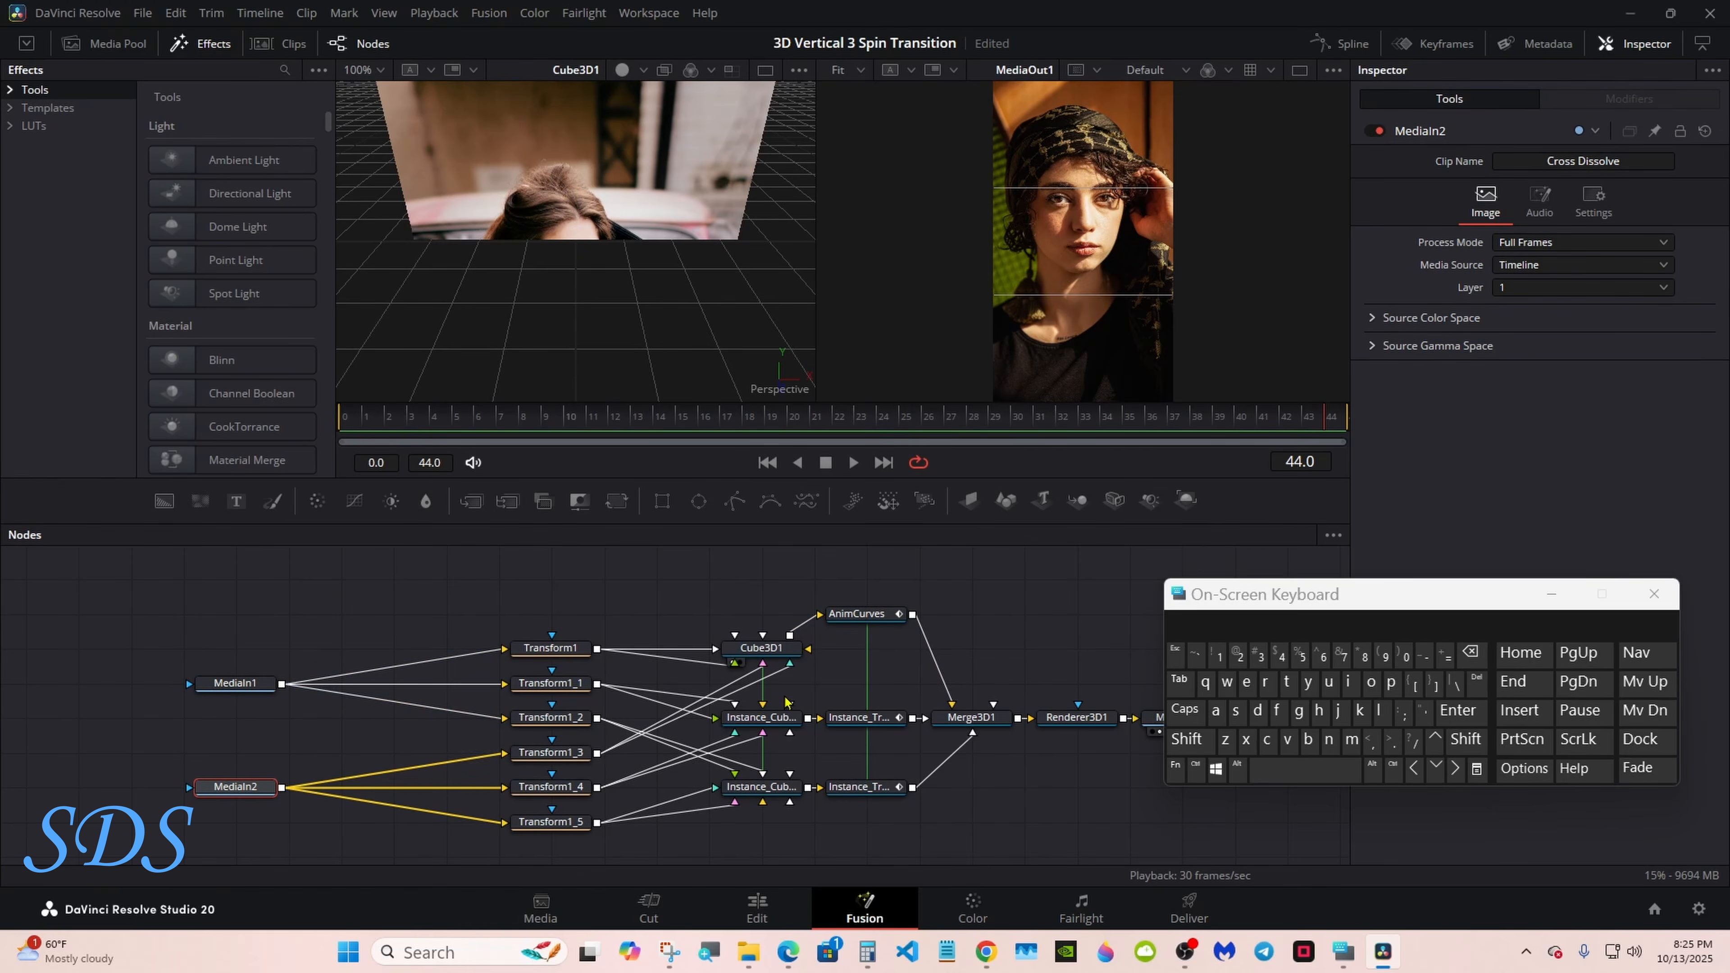
click(1058, 669)
Insert pipe routers on the connections from MediaIn1 to Transform1_1 and from MediaIn2 to Transform1_4.
click(1237, 770)
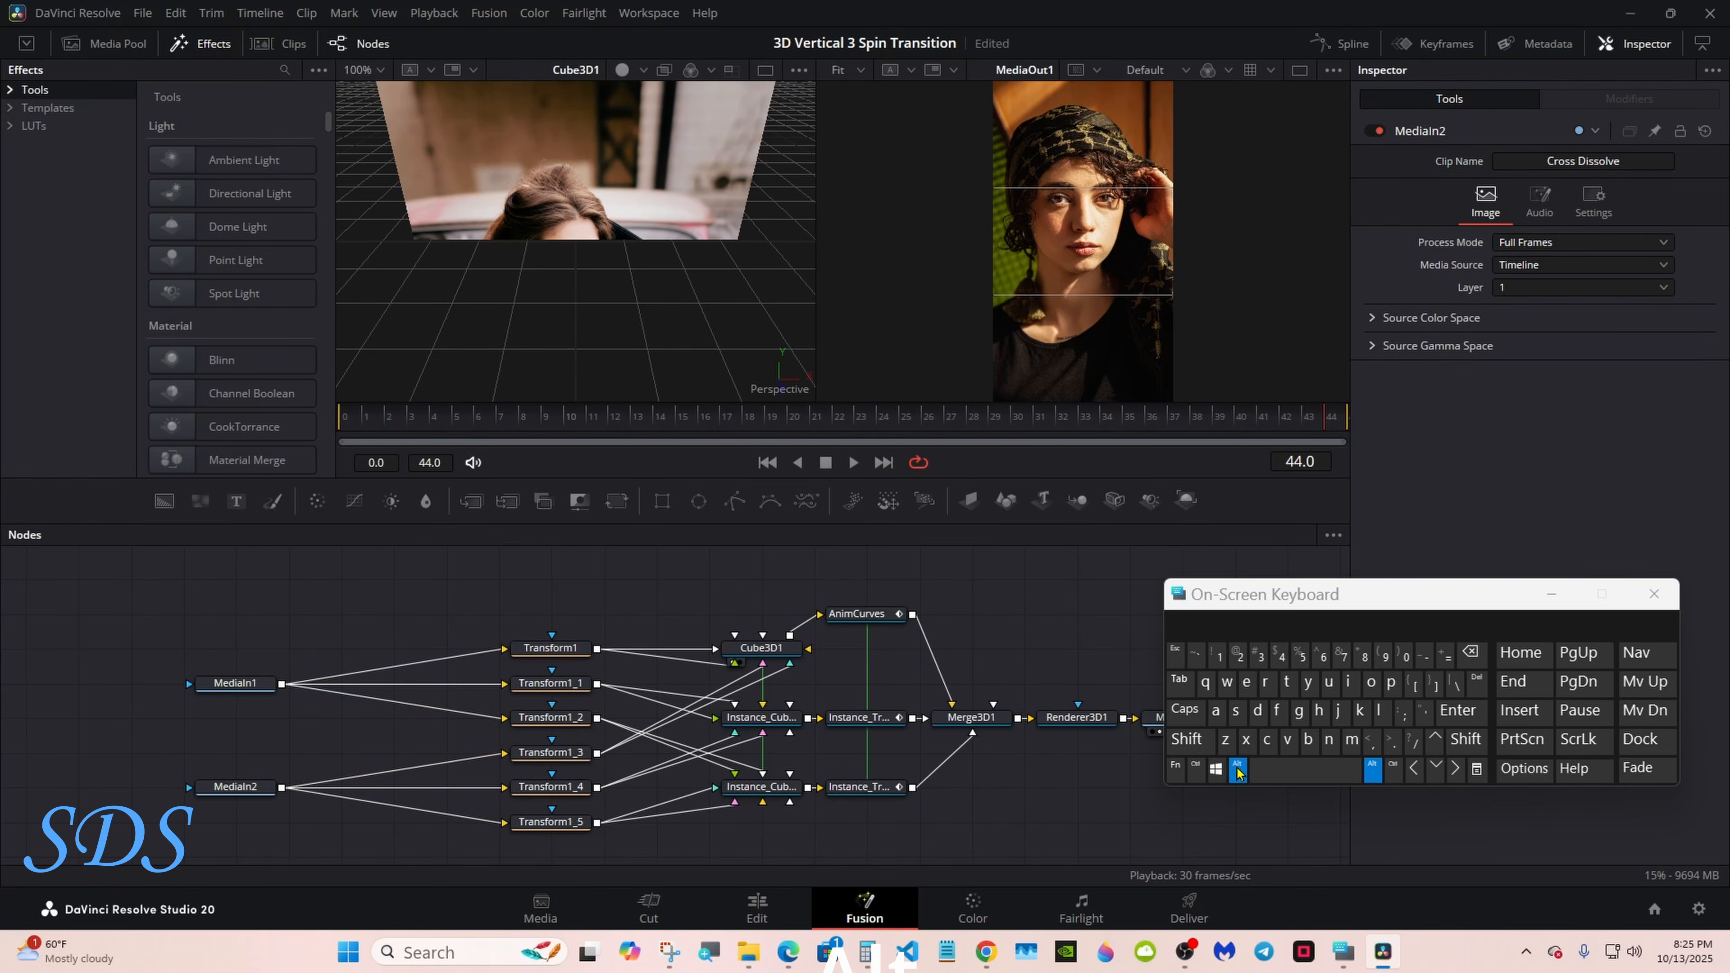
alt+click(394, 683)
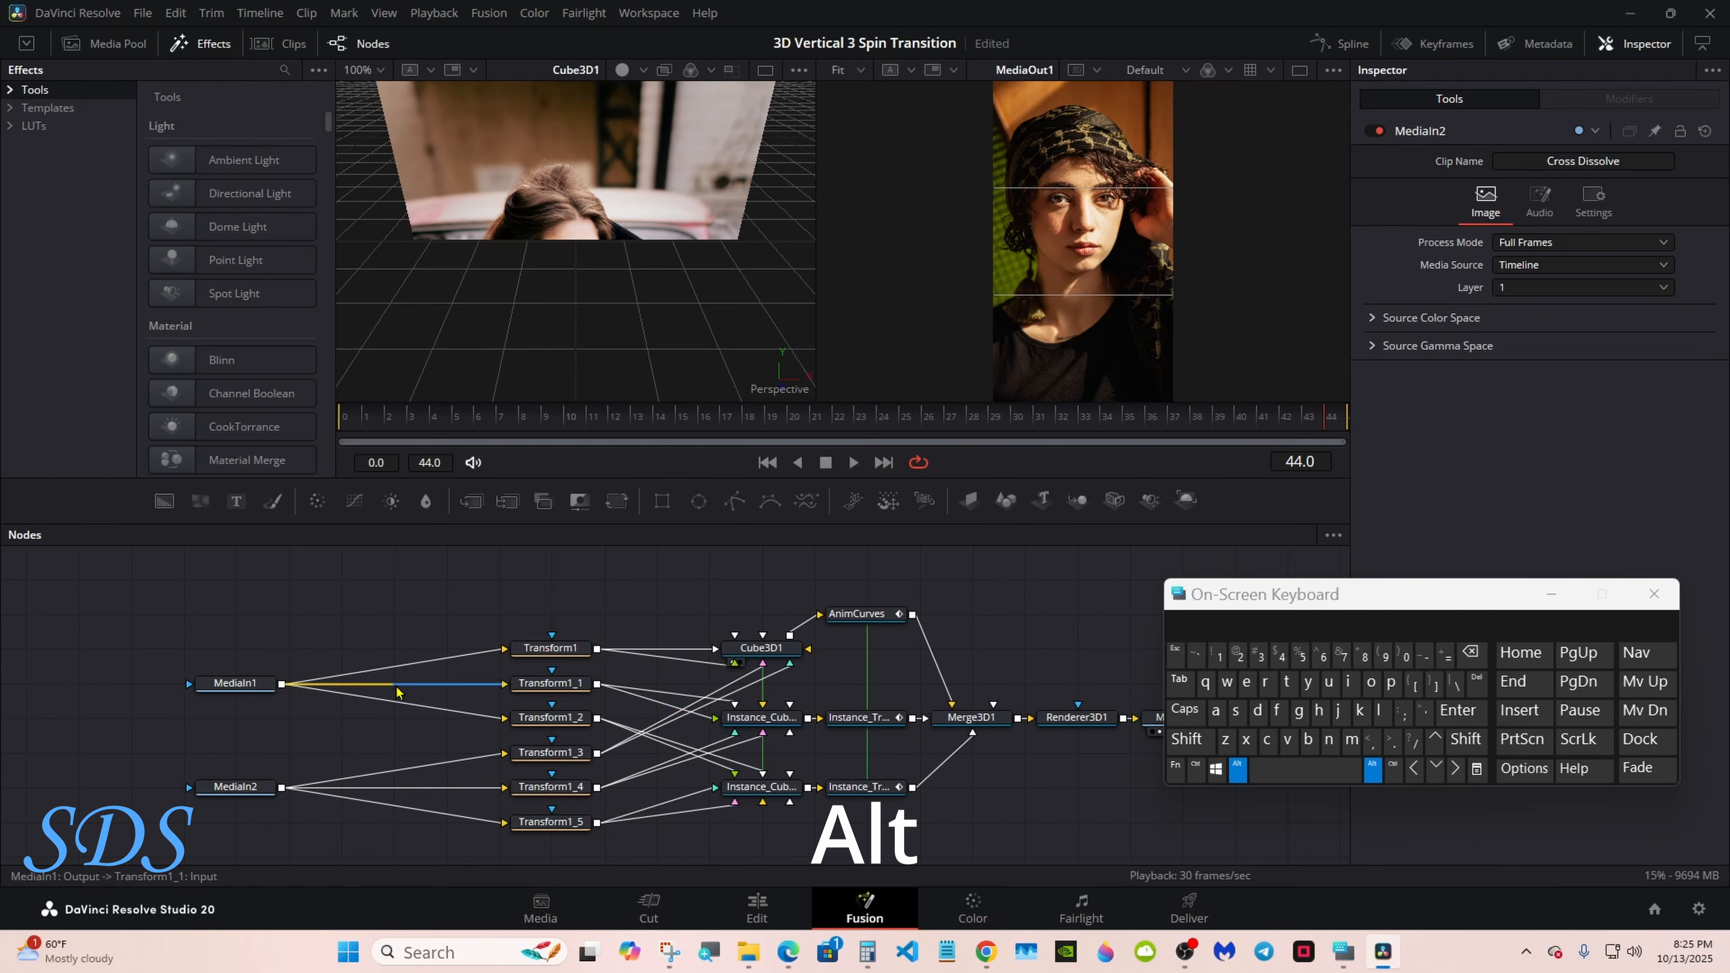
alt+click(395, 790)
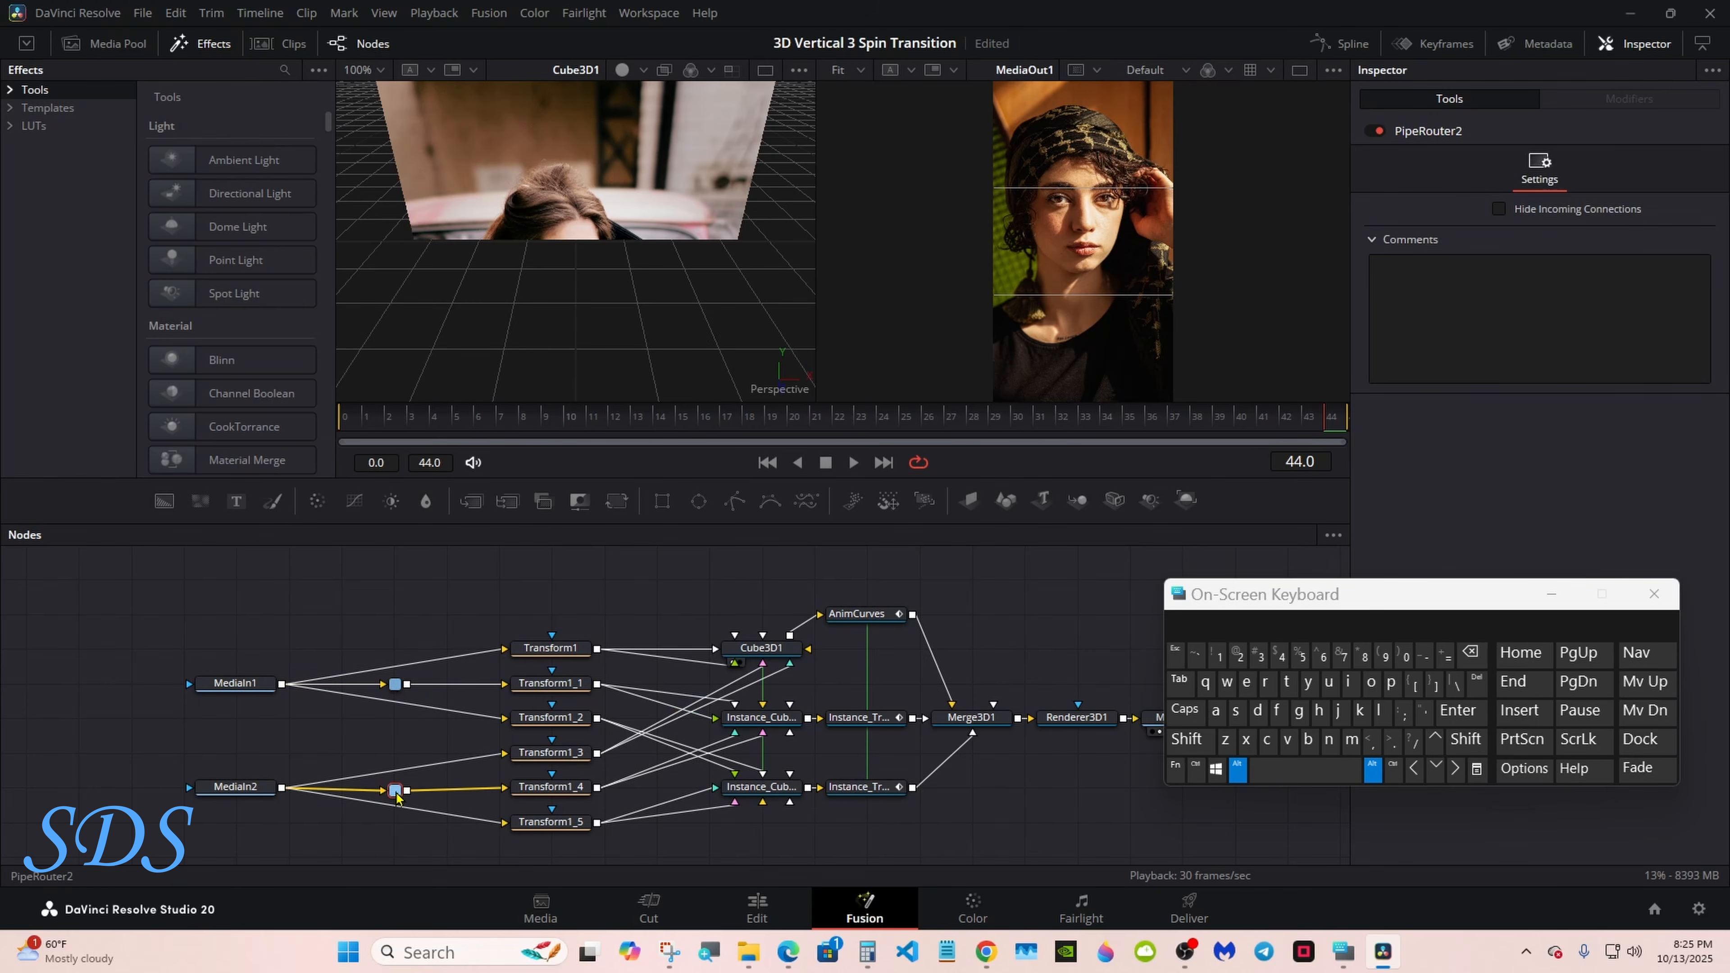
click(1238, 772)
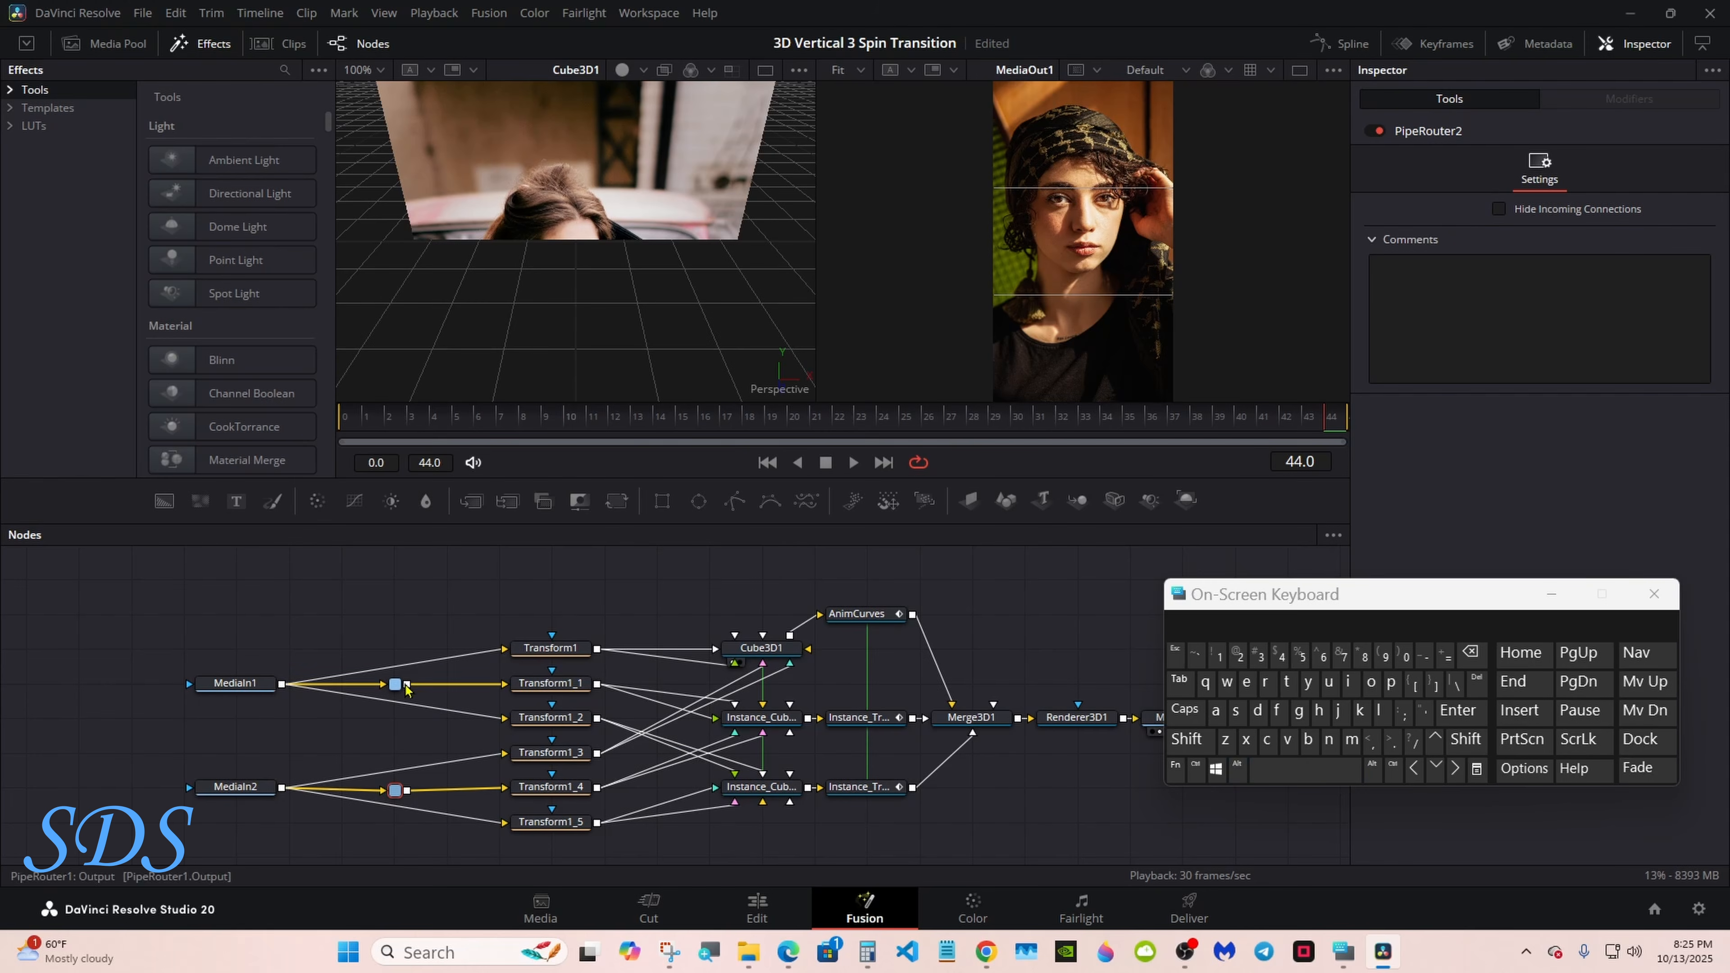
Route MediaIn1's Transform connections through its router, and feed Transform1_3 and Transform1_5 from MediaIn2's router.
drag(407, 683, 504, 724)
drag(407, 790, 504, 753)
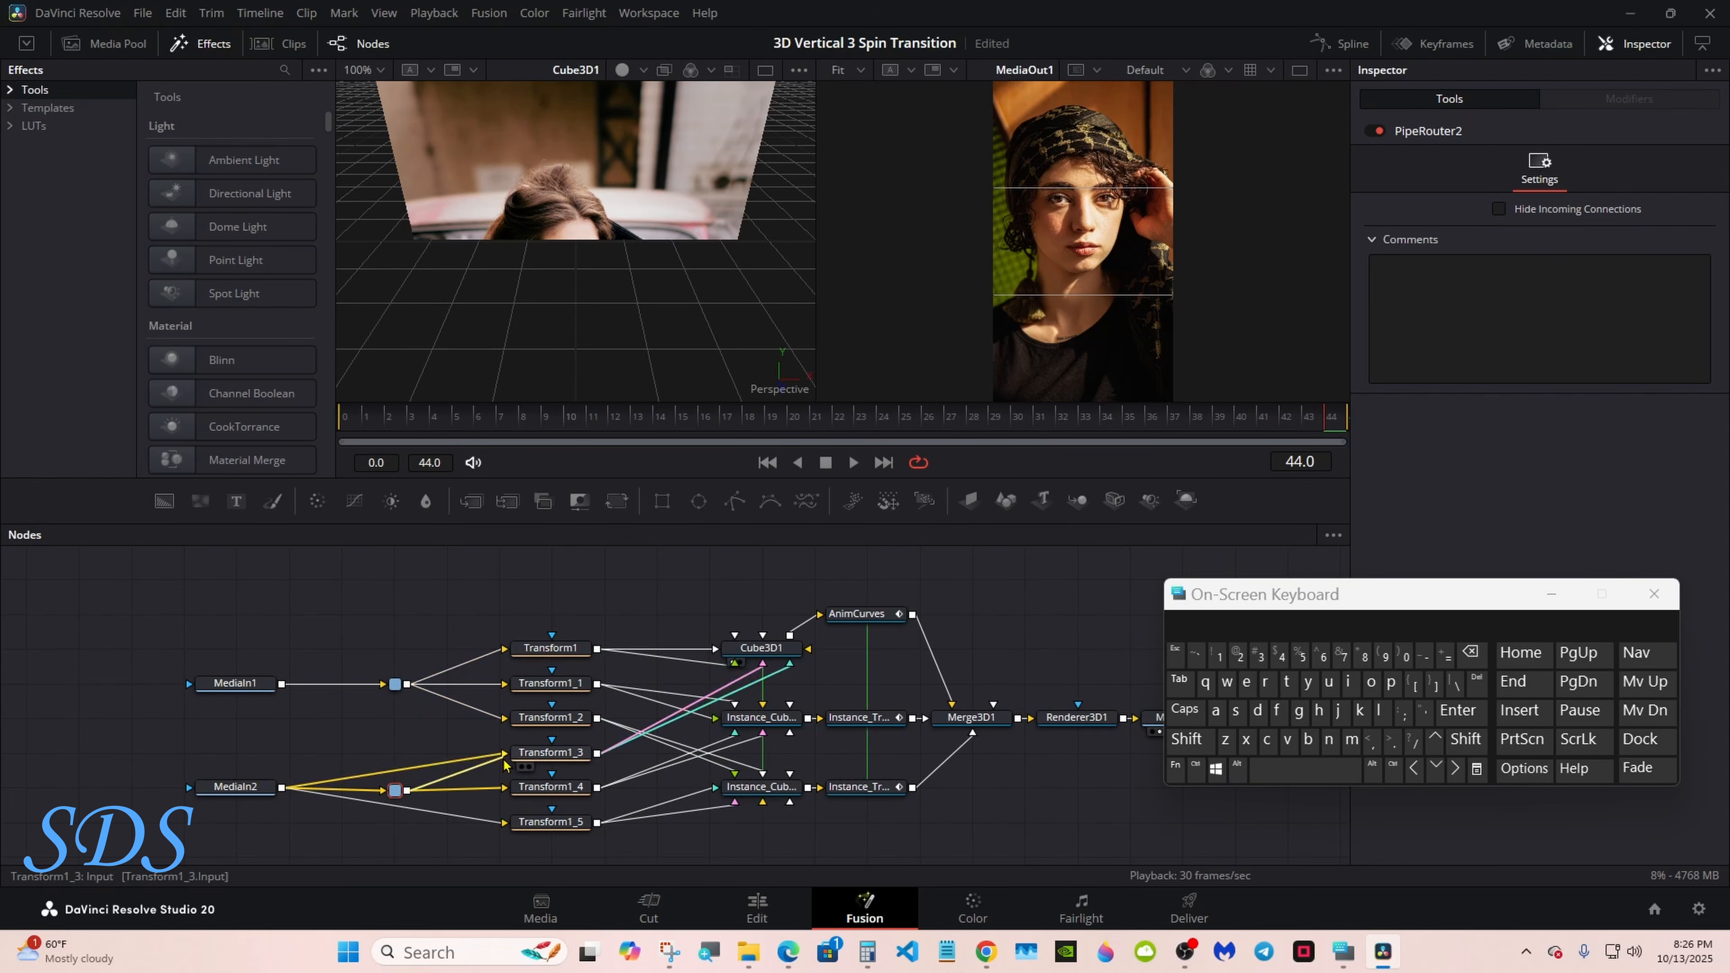
drag(406, 790, 504, 823)
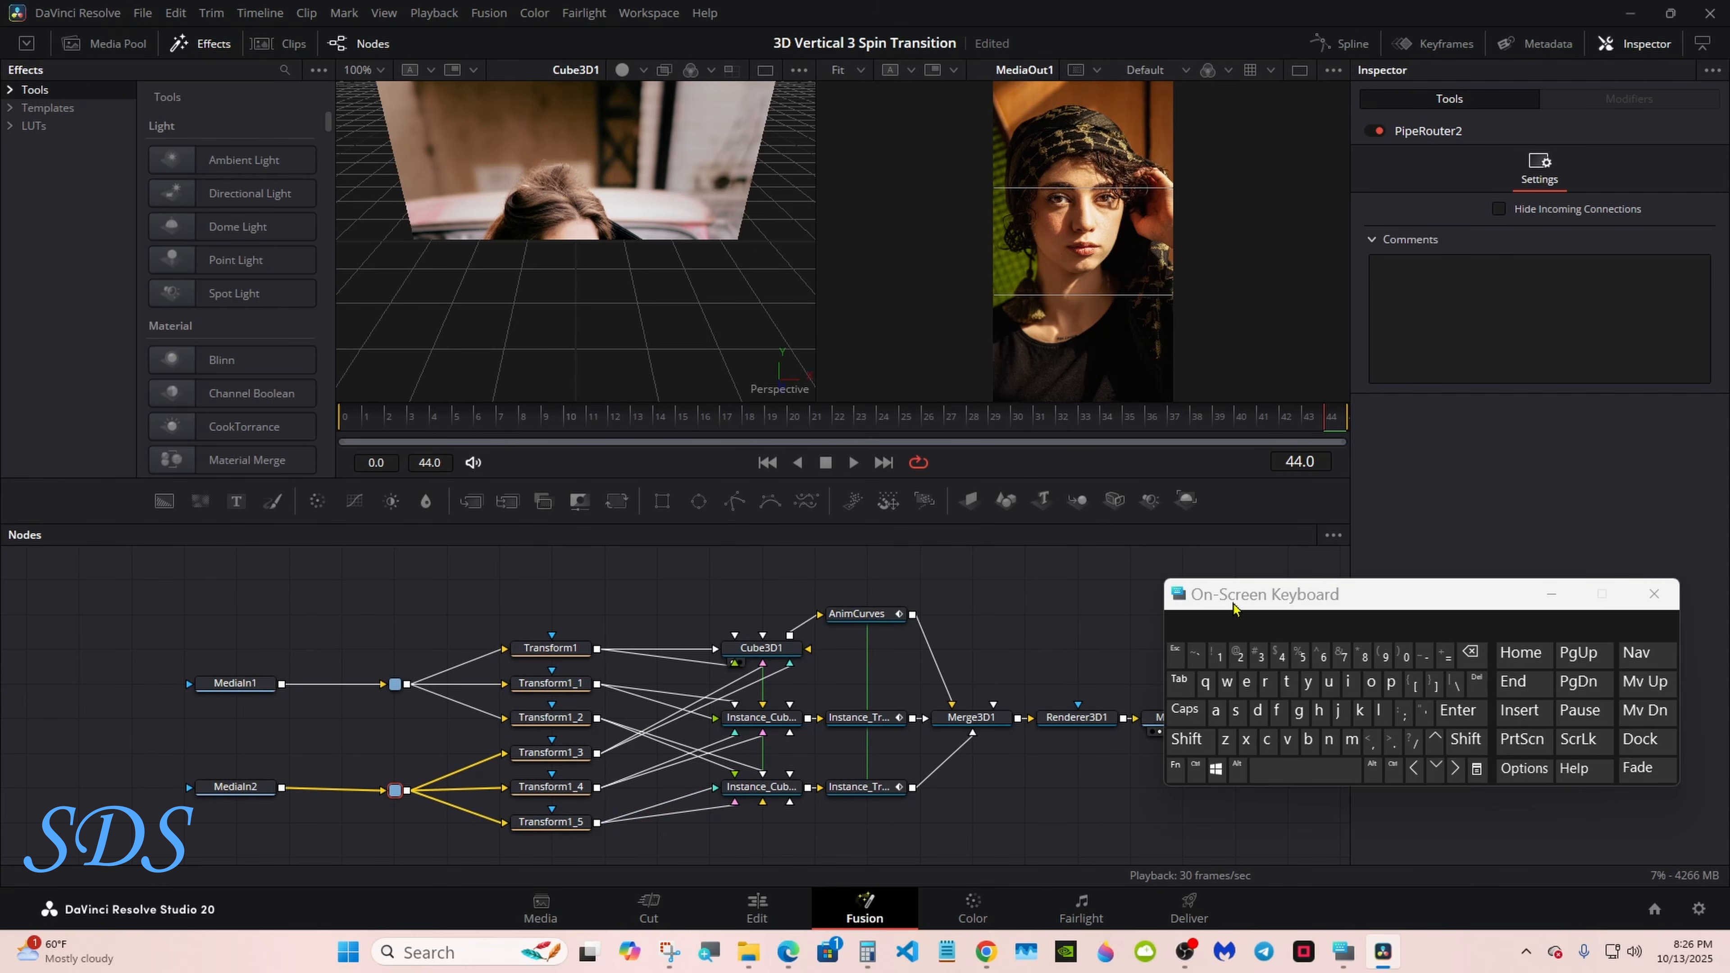
drag(1232, 599, 1439, 596)
click(1200, 600)
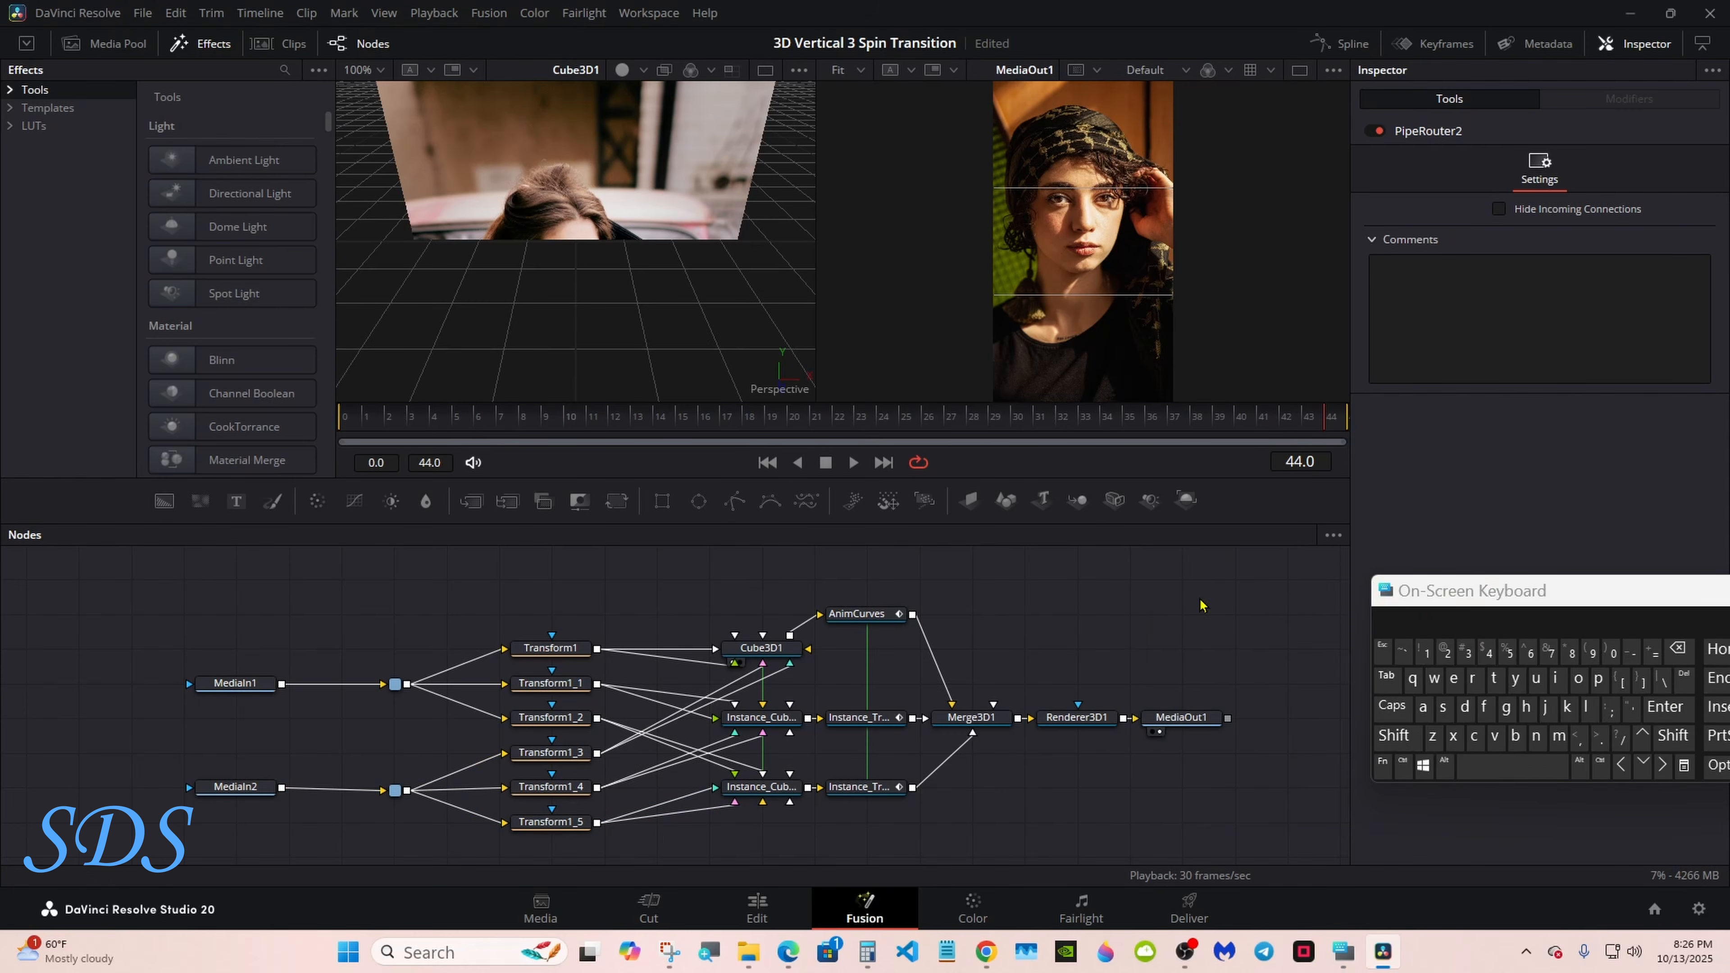
Switch to the Edit page and play the timeline from 00:00:02:10 past the first transition.
click(761, 913)
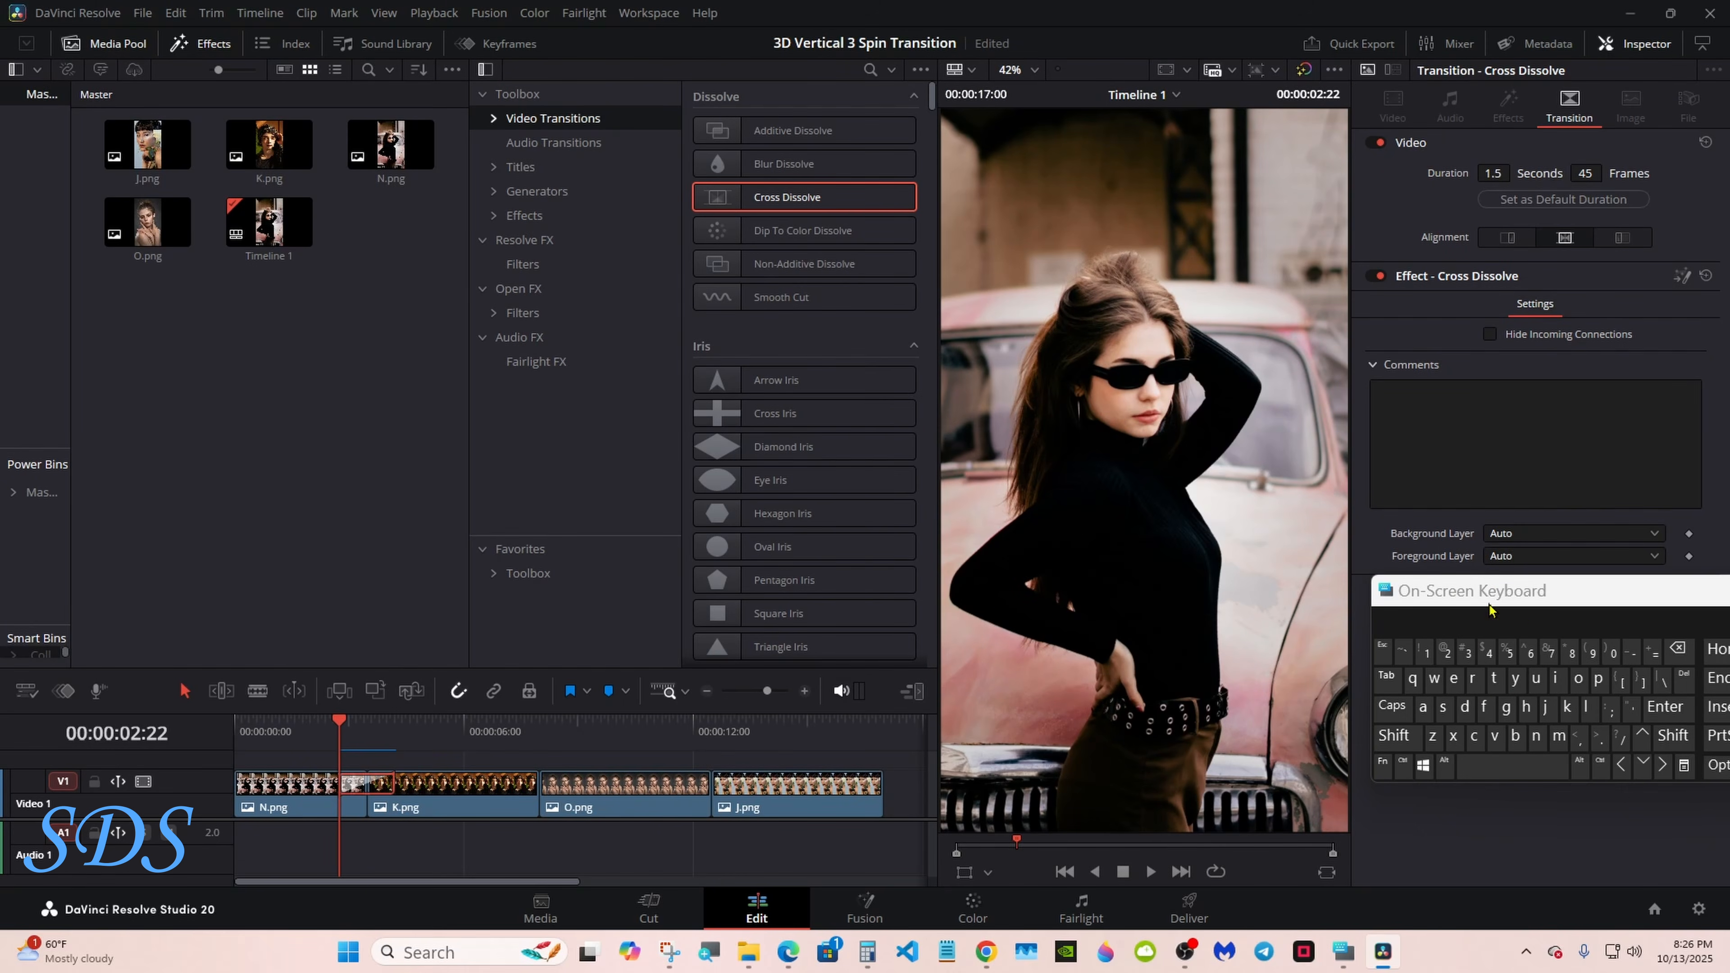
drag(1563, 592, 1400, 627)
click(1595, 625)
click(325, 722)
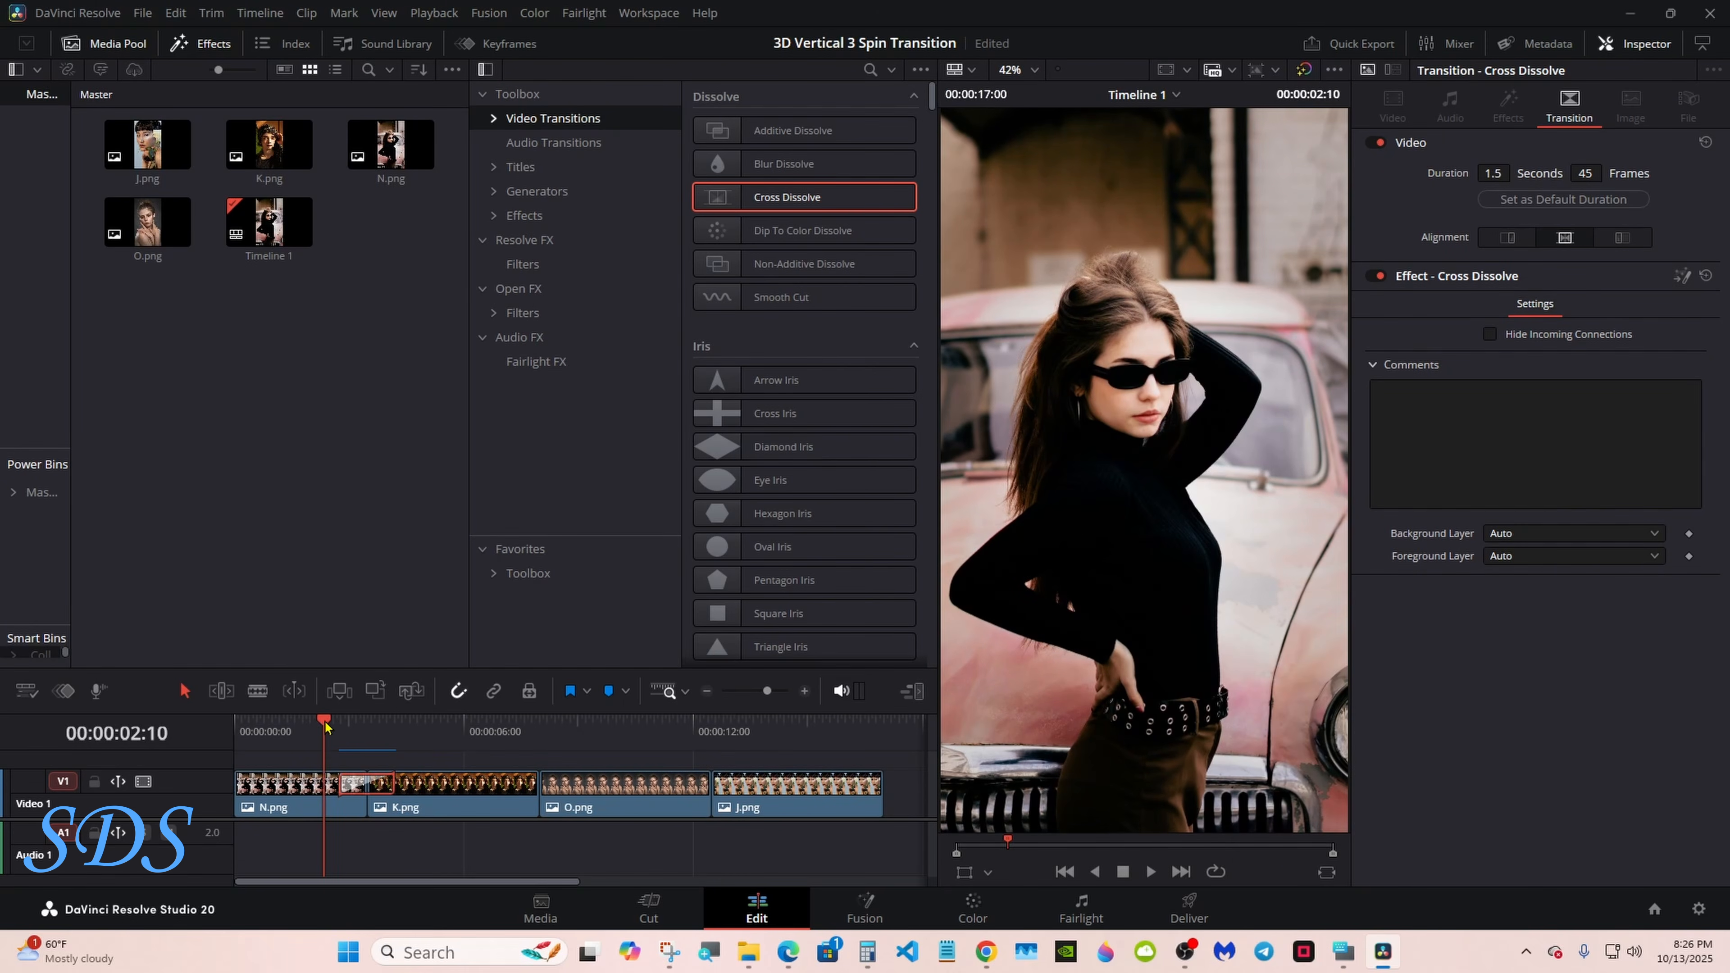
click(1149, 884)
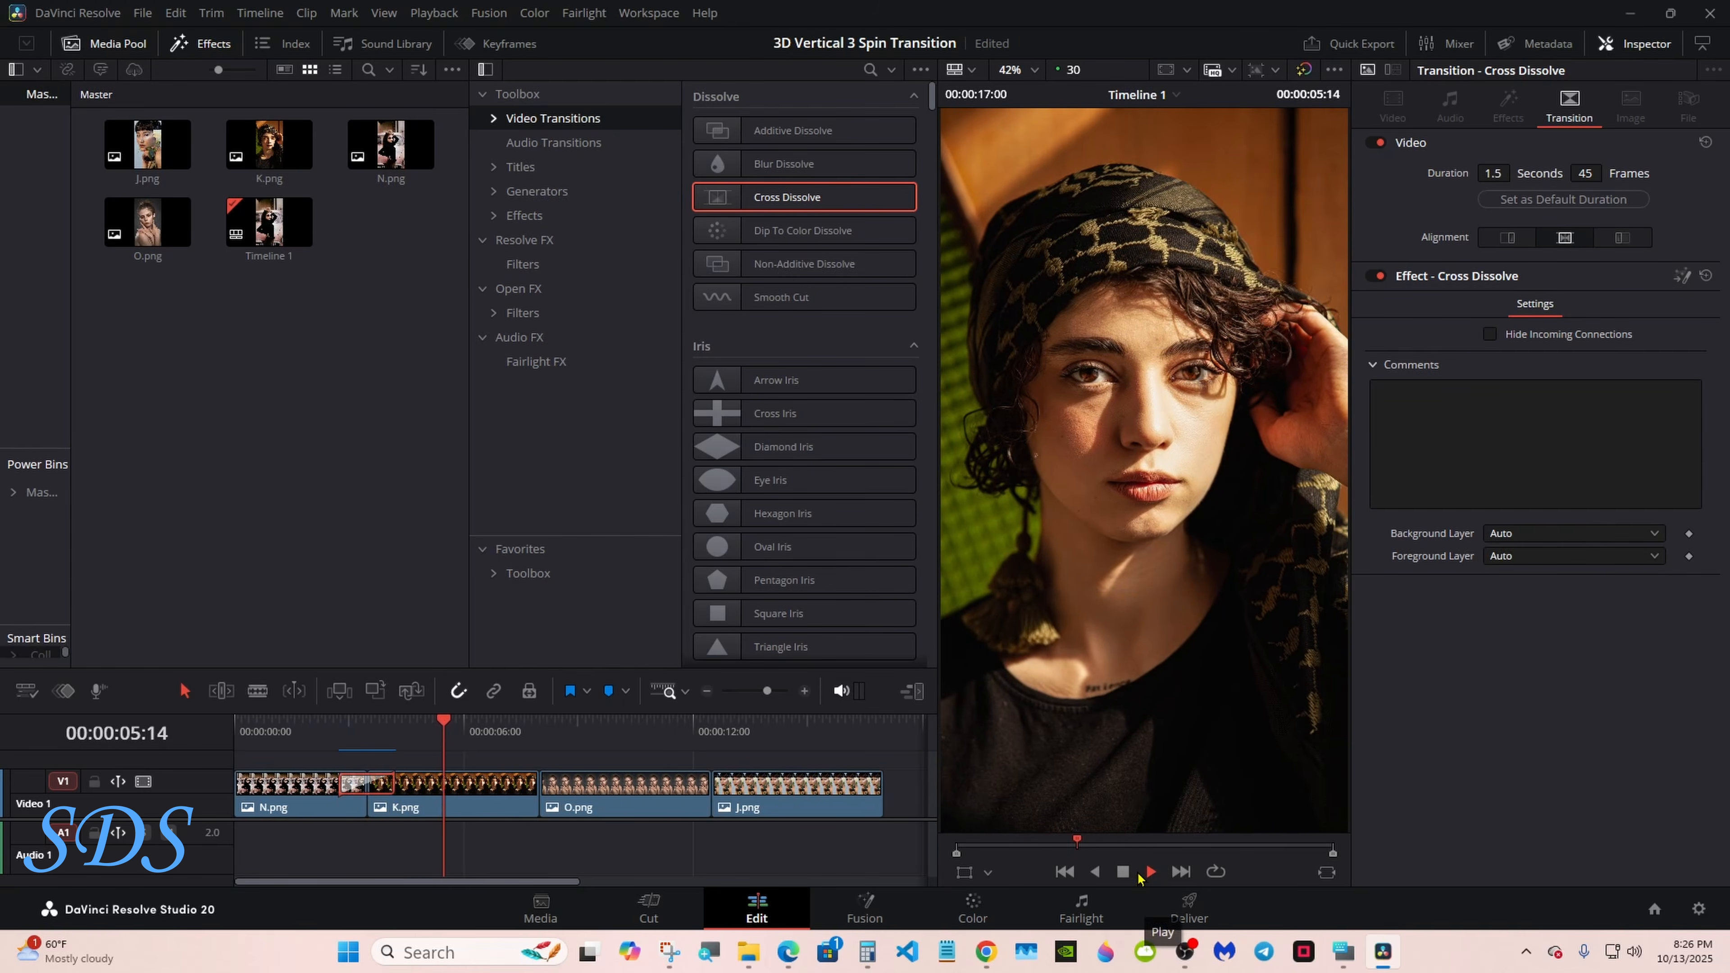
click(1127, 874)
Scrub back and forth across the transition, and park the playhead at 00:00:03:06.
drag(305, 736, 394, 748)
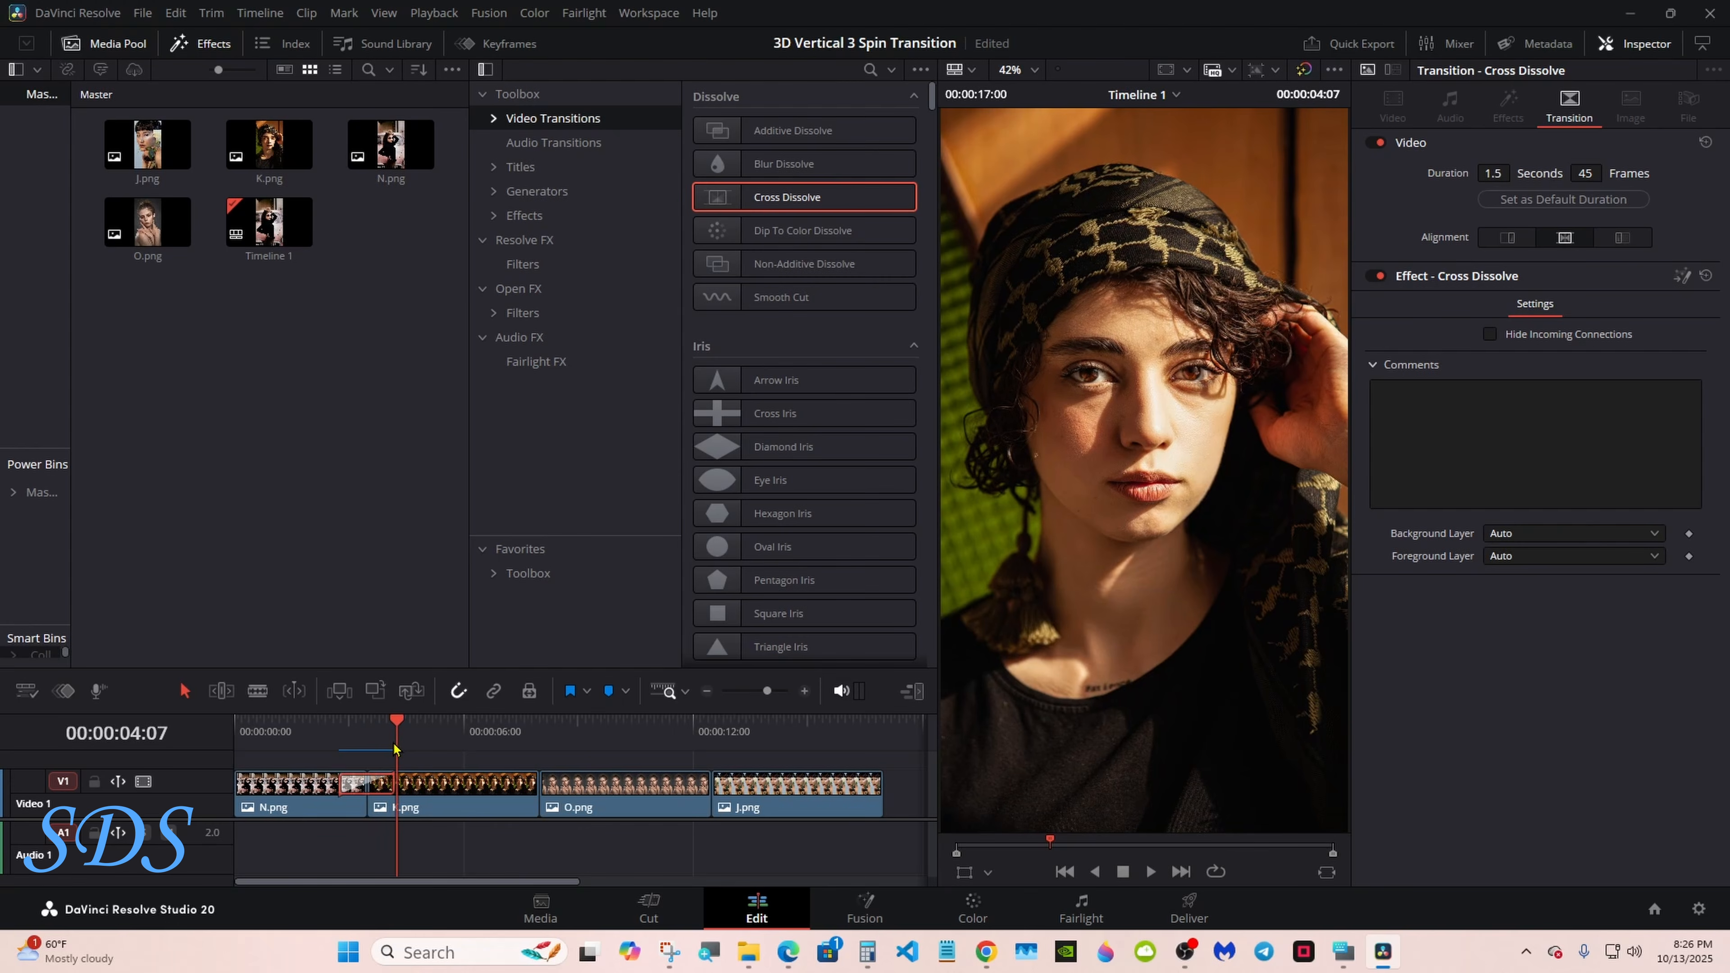
drag(379, 746, 341, 740)
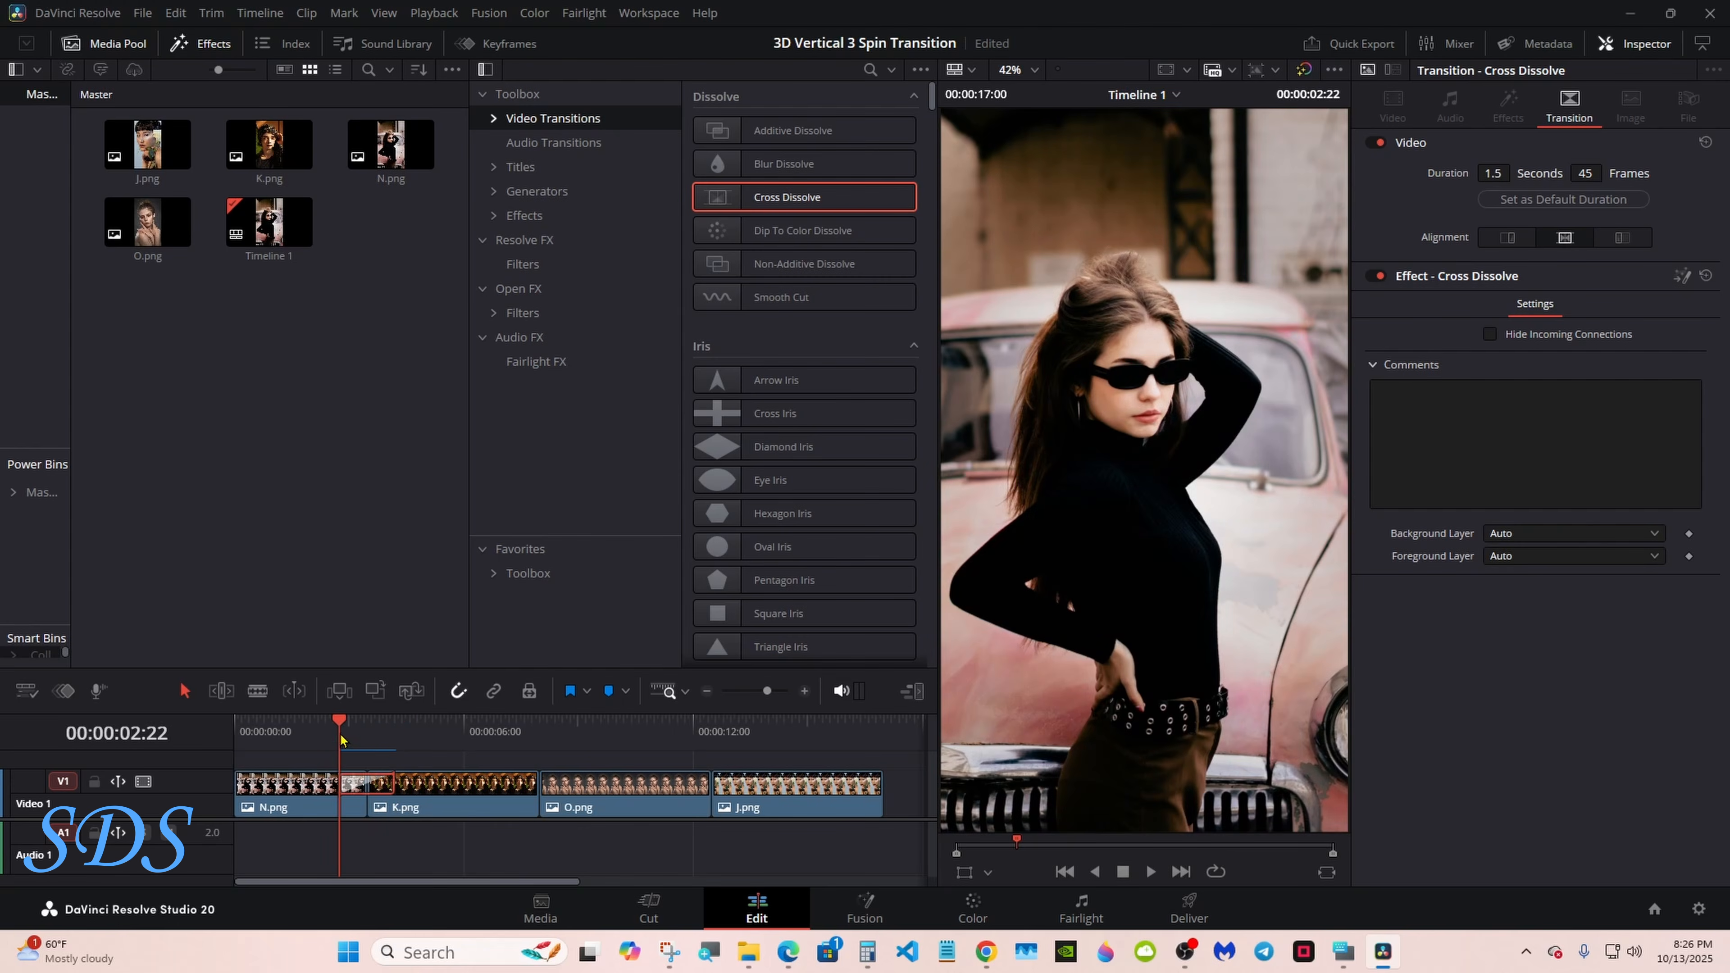
click(396, 742)
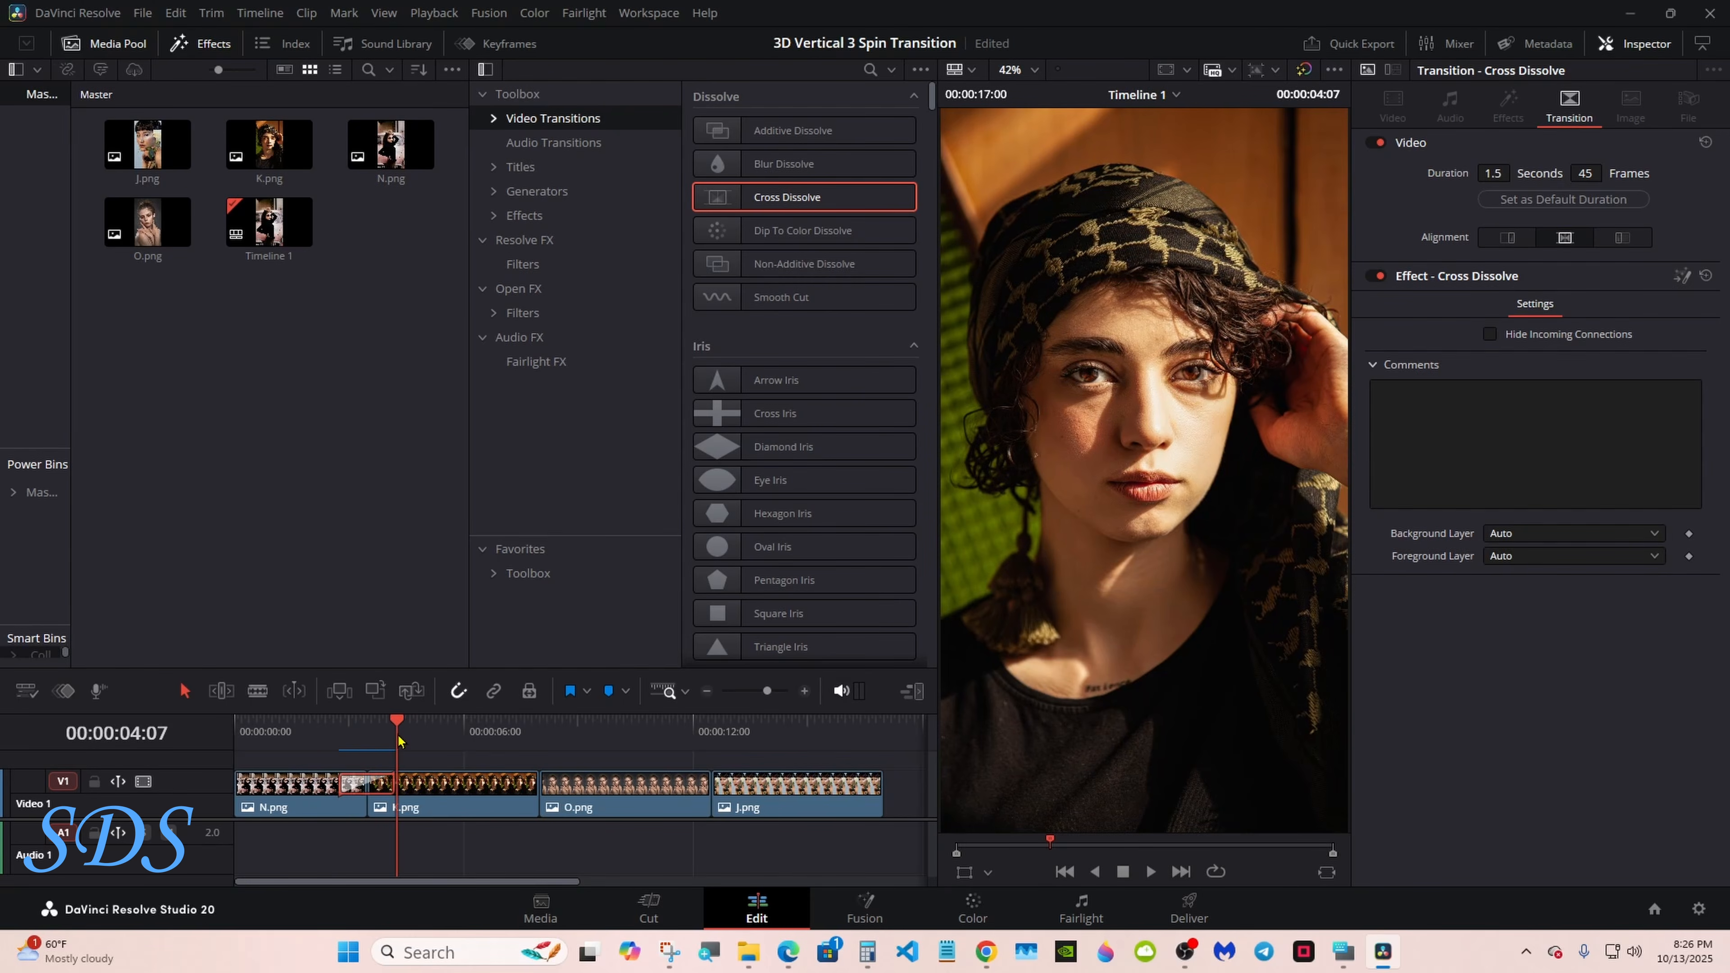
drag(396, 732, 357, 740)
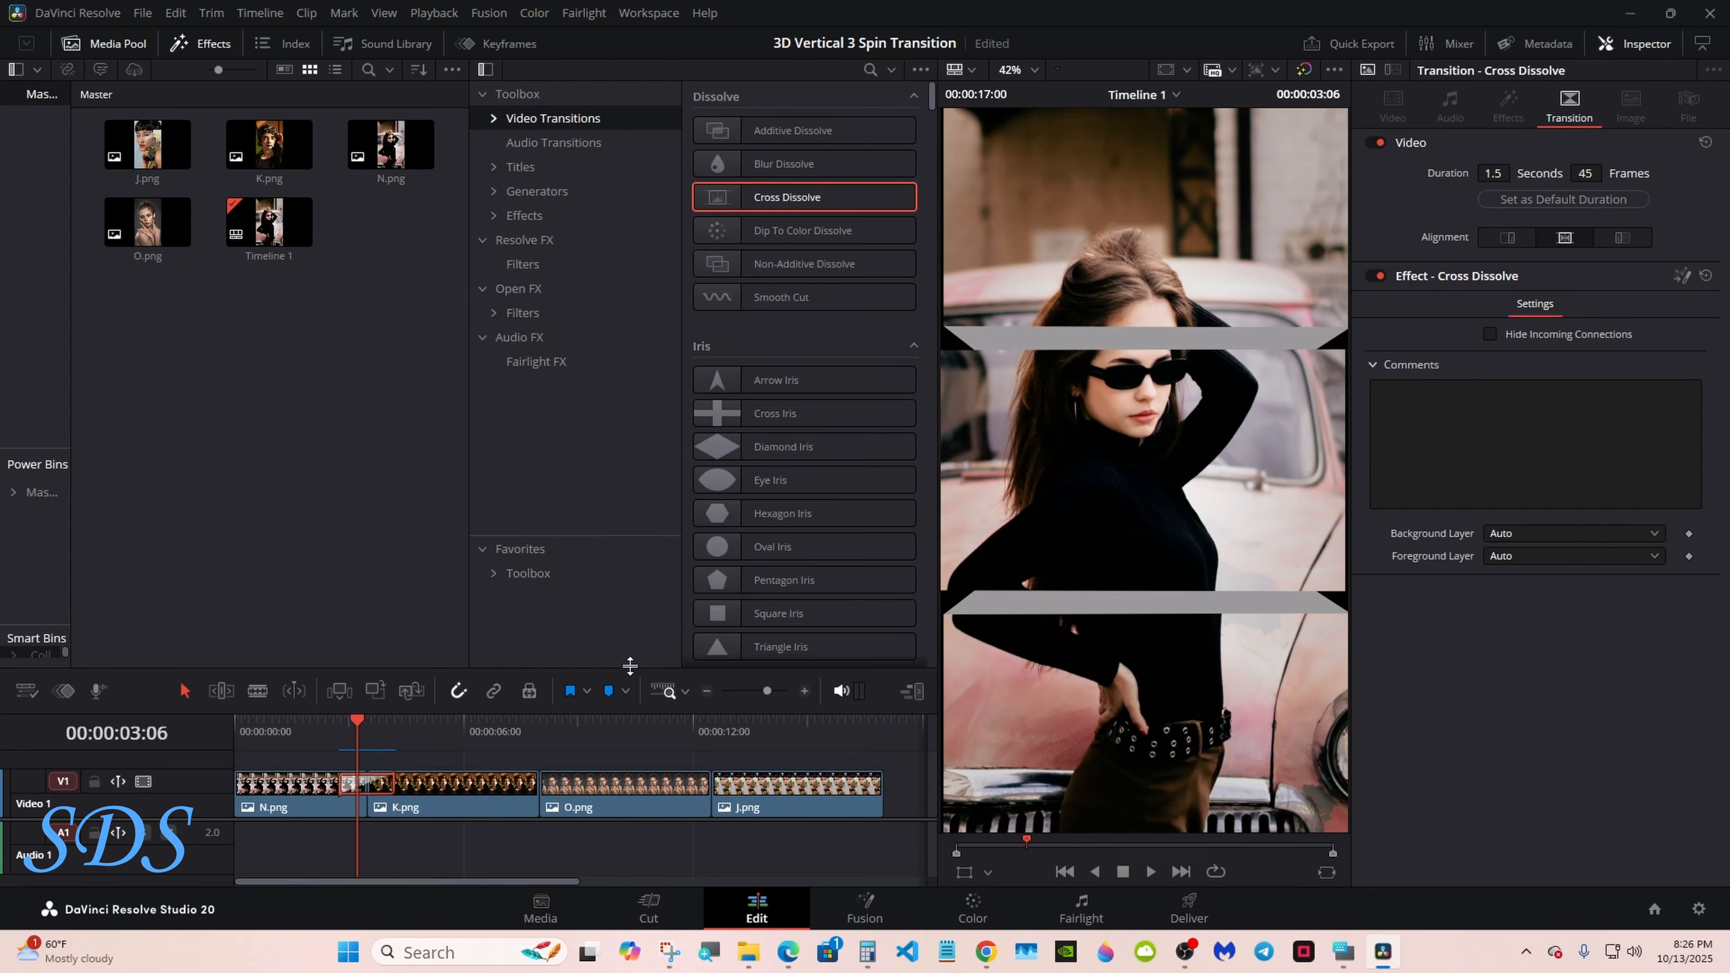
Switch to the Fusion page and select every node from the two pipe routers through Renderer3D1, excluding MediaIn1, MediaIn2 and MediaOut1.
key(shift+5)
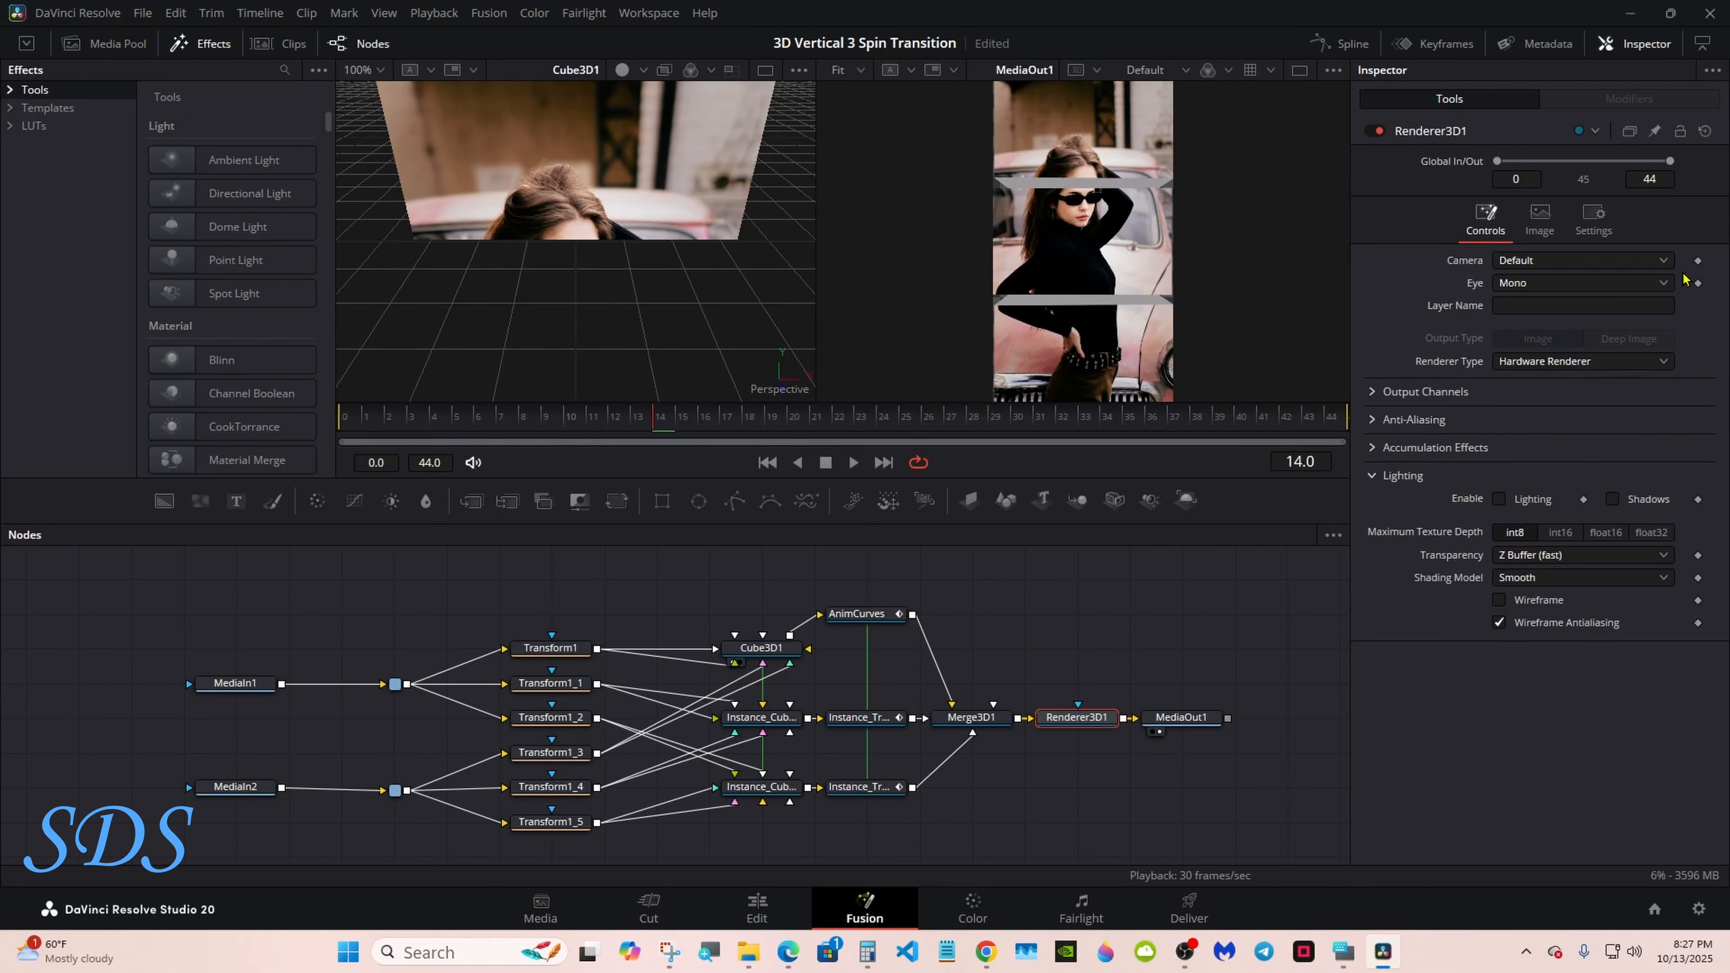
click(1206, 610)
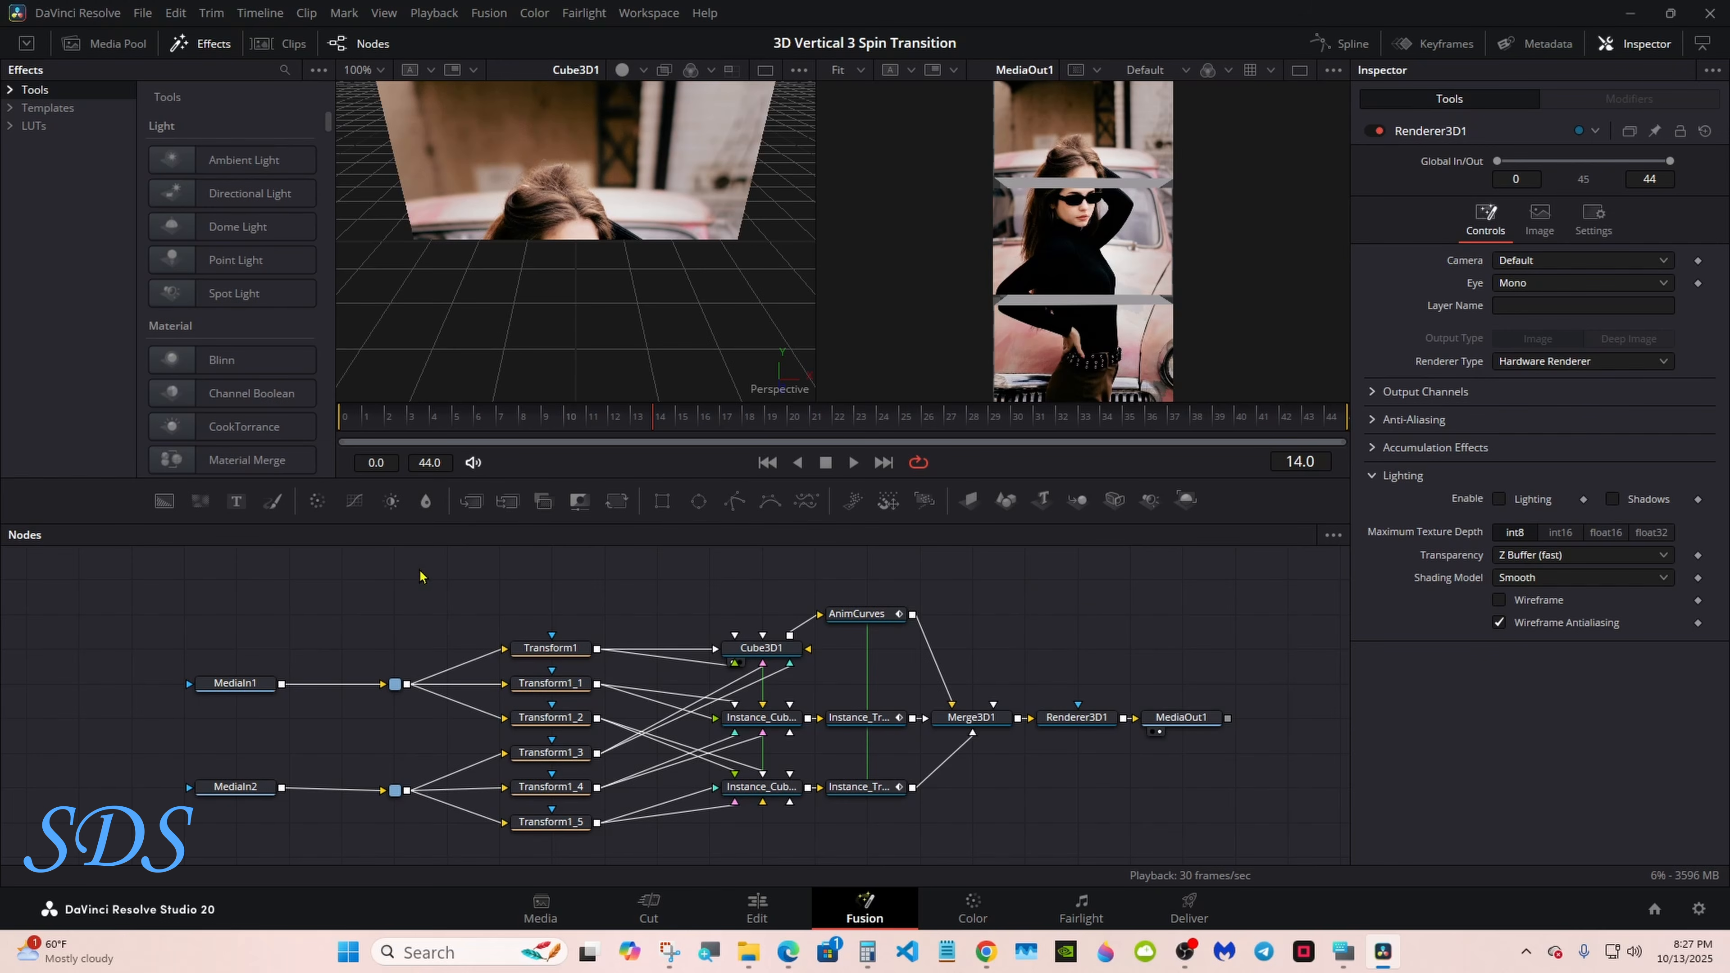
drag(365, 555, 1094, 842)
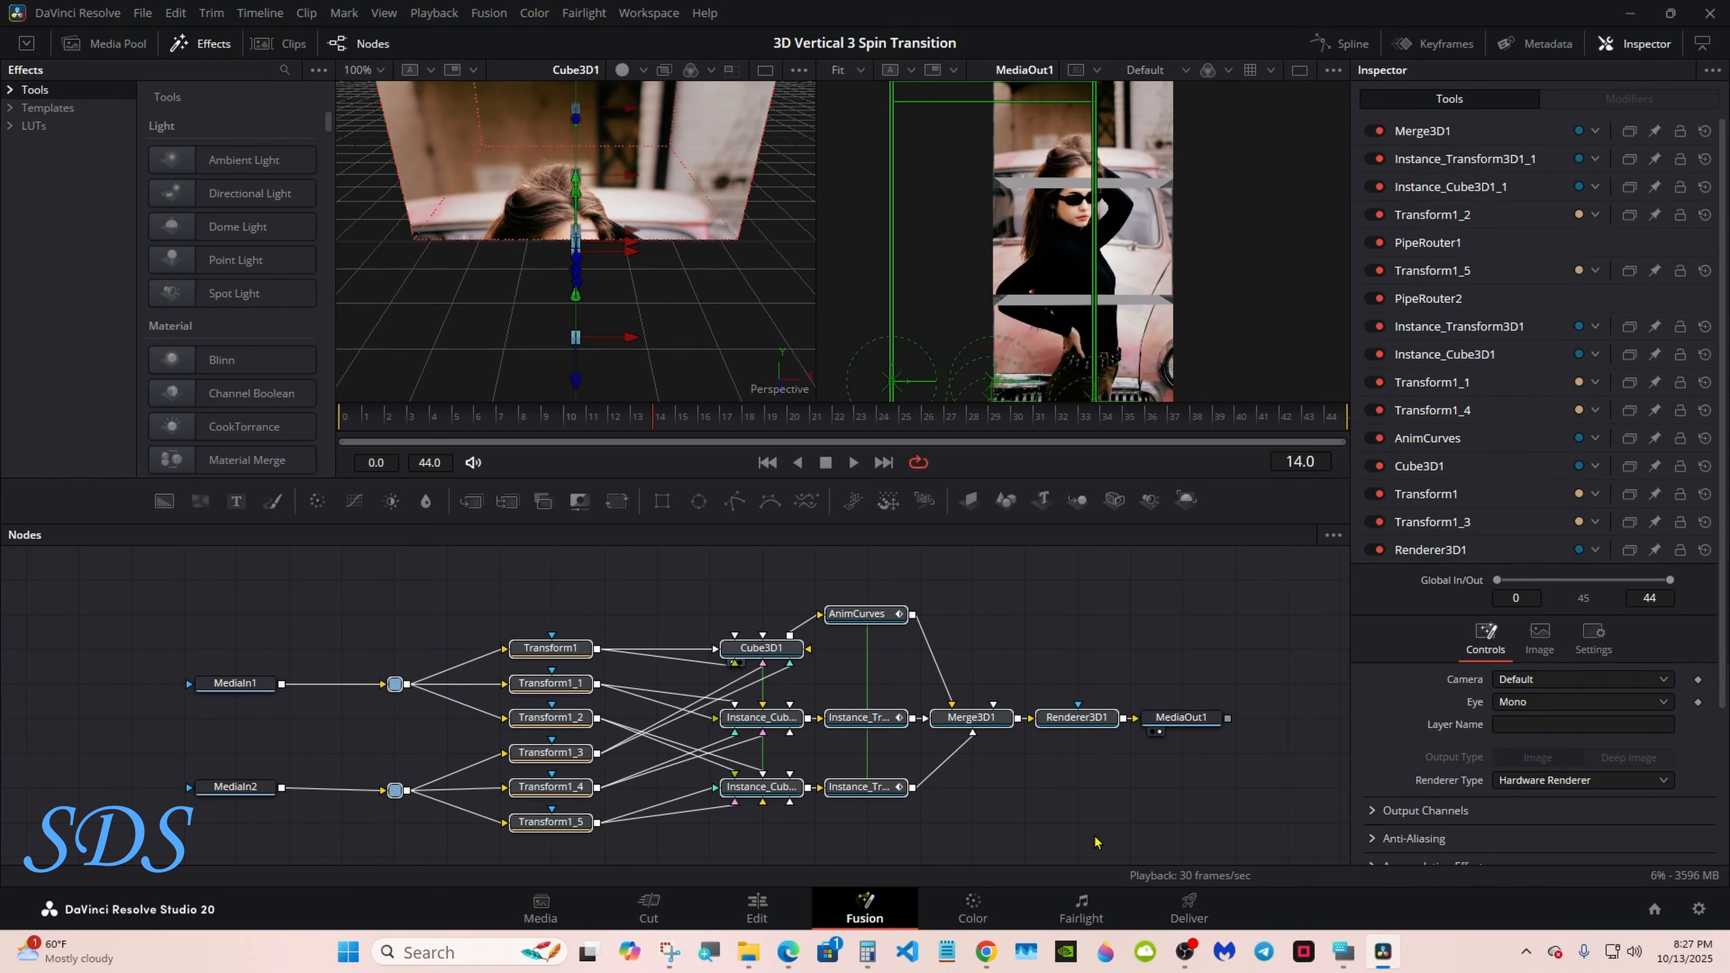
click(1093, 839)
drag(379, 555, 1073, 838)
click(1074, 839)
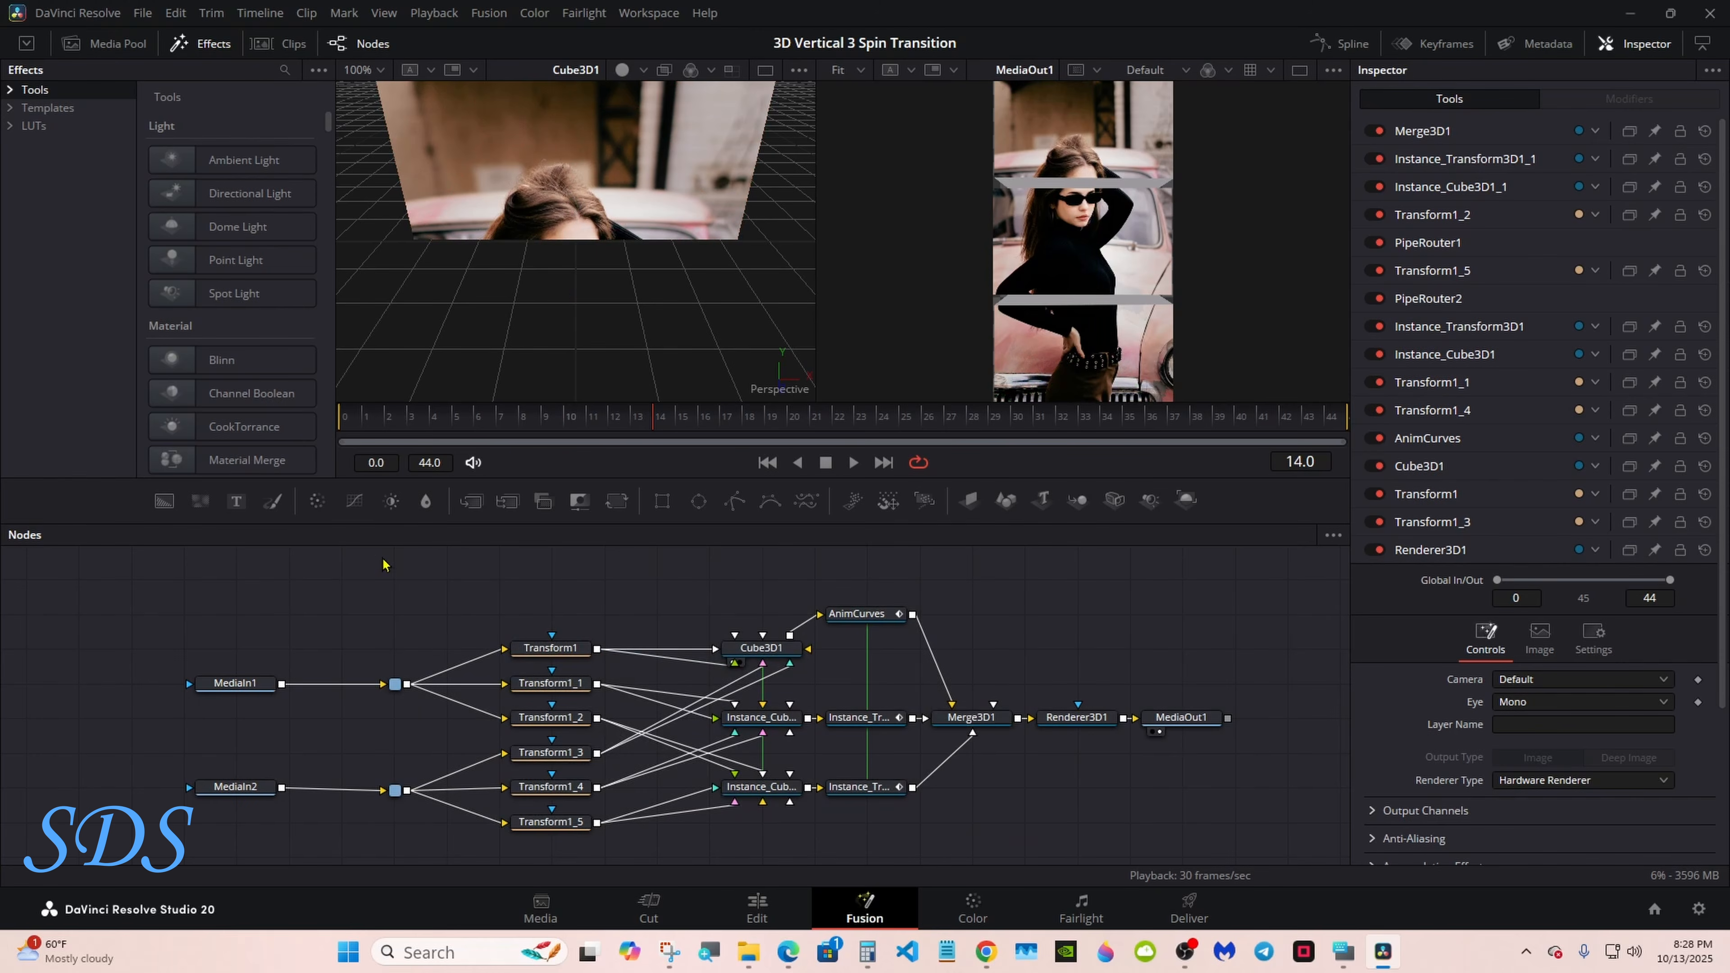
drag(382, 558, 1056, 832)
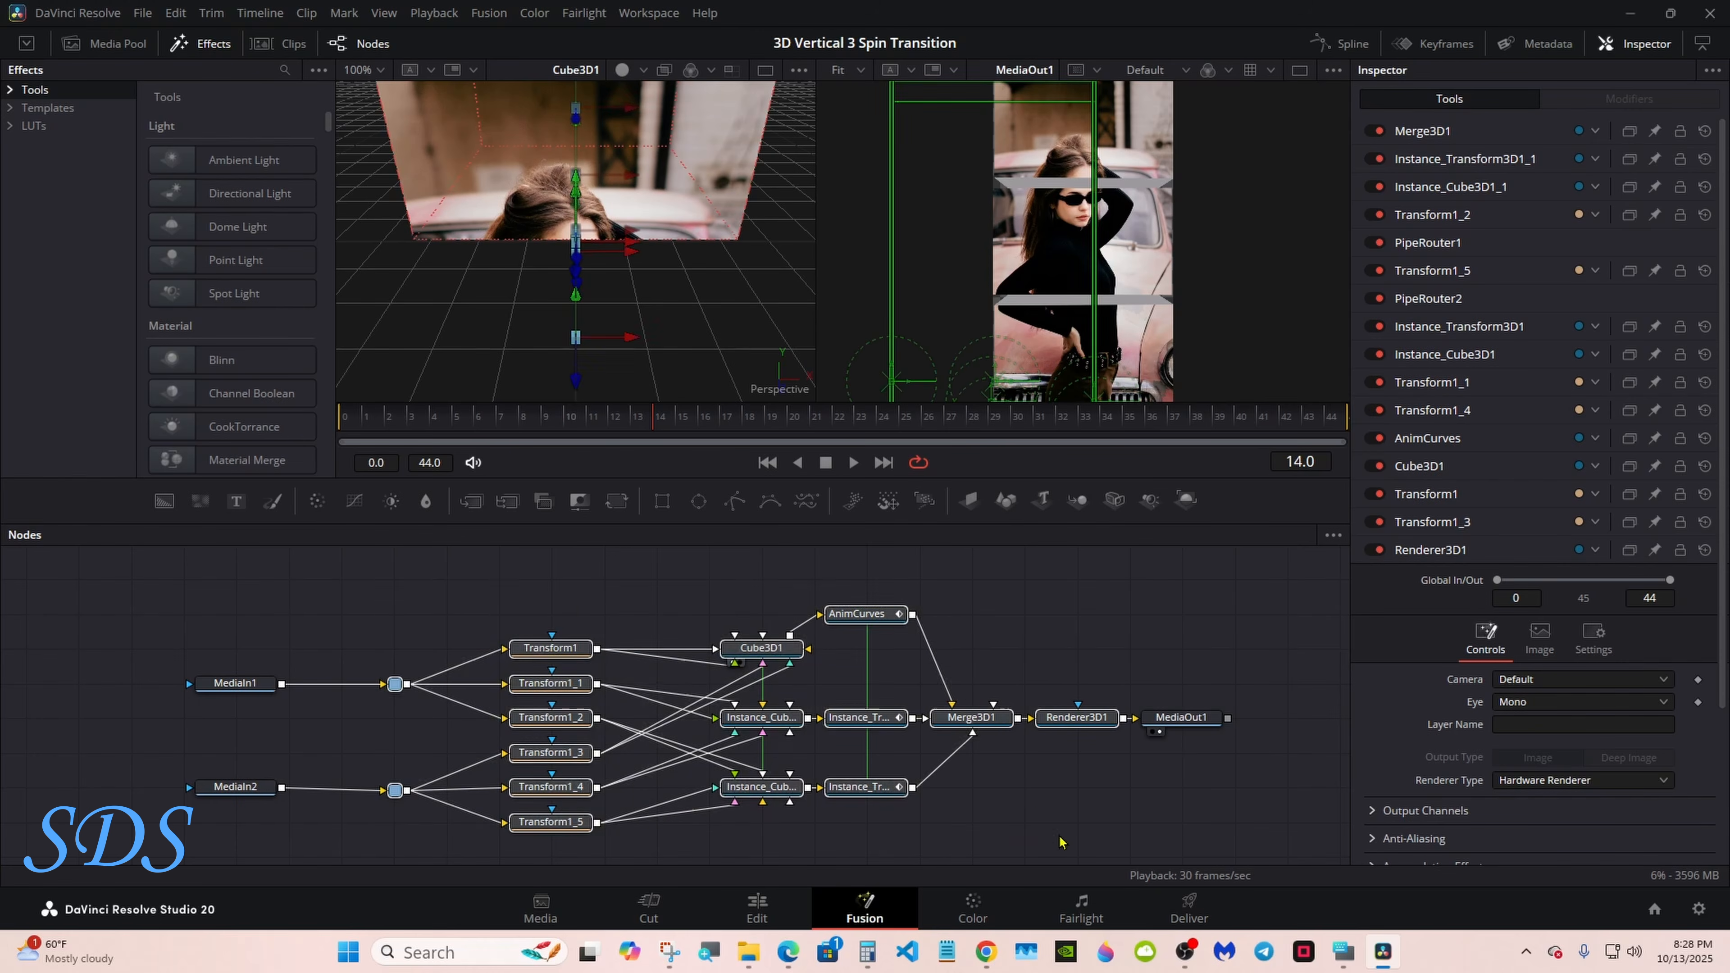
Create a macro from the selected nodes and move the Macro Editor over the viewers.
right_click(874, 616)
mouse_move(950, 303)
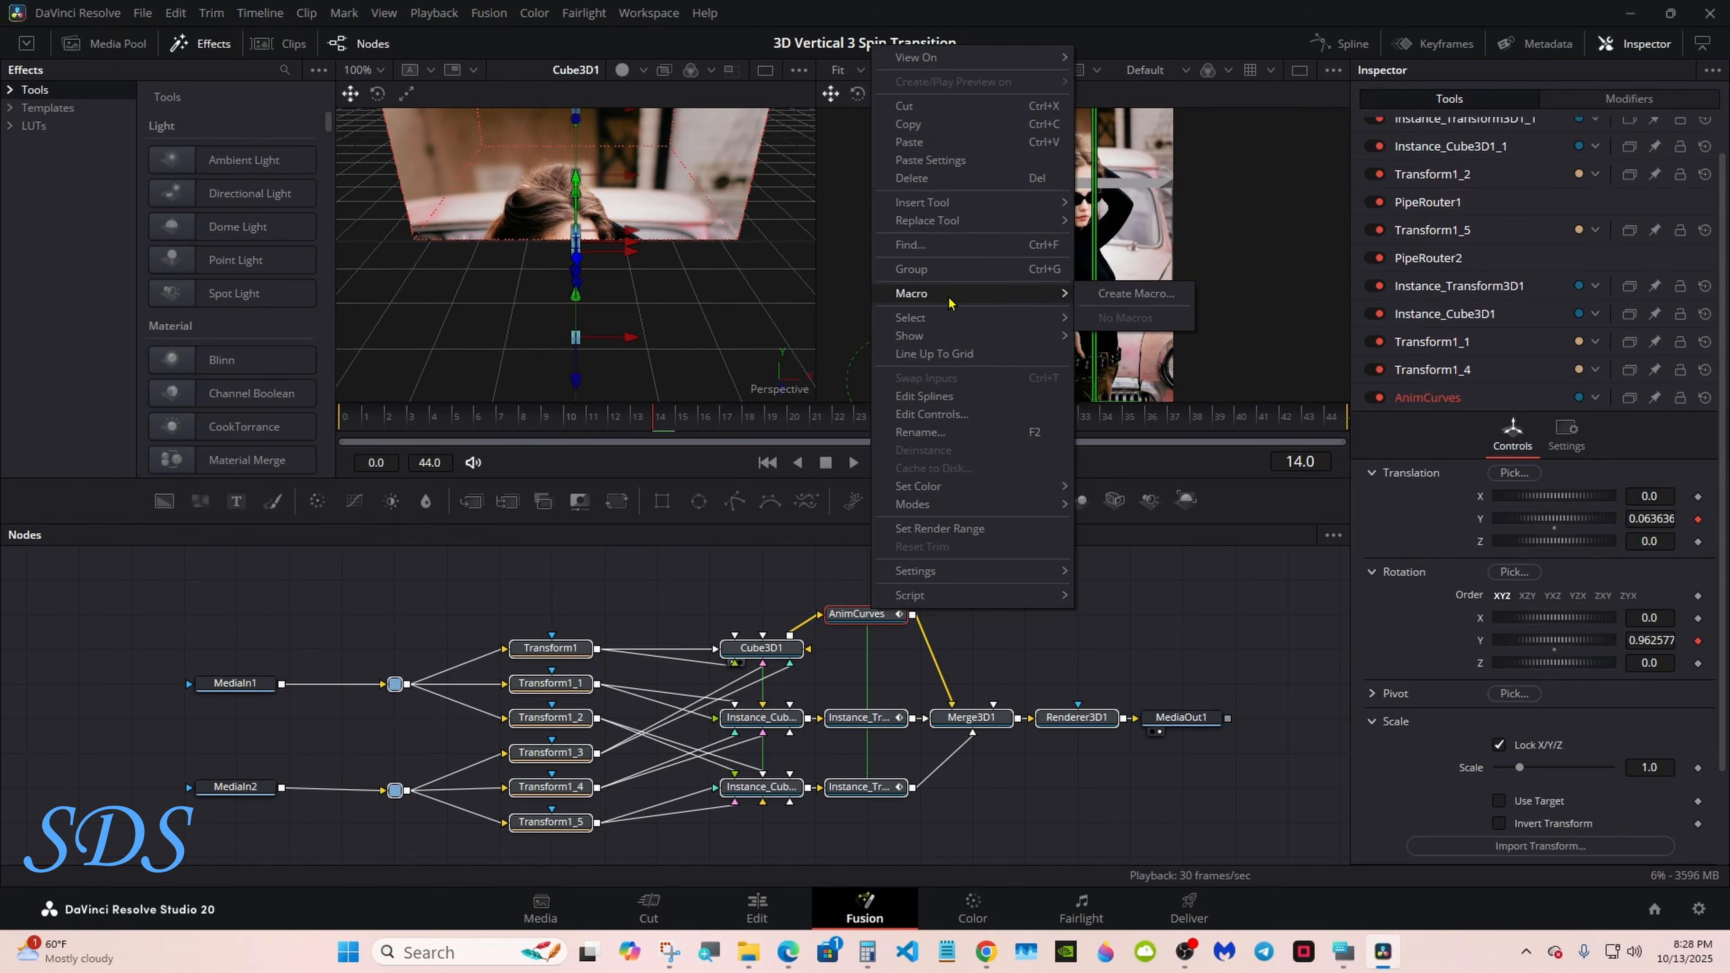
click(1112, 300)
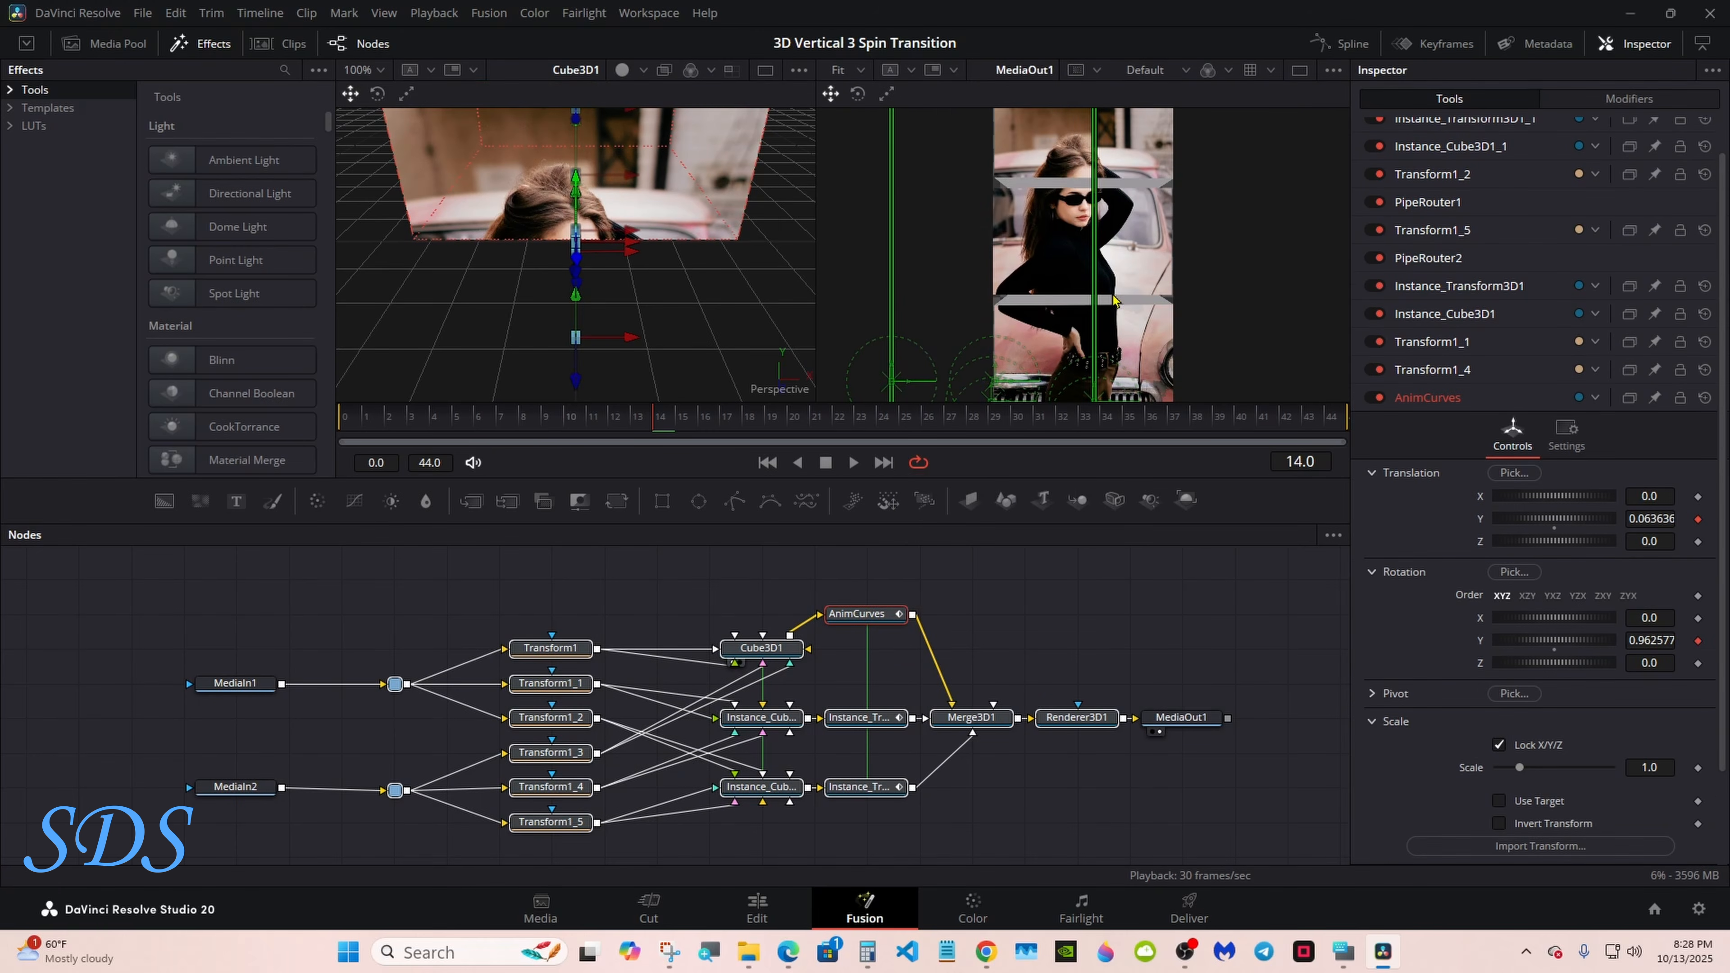
drag(258, 101, 704, 157)
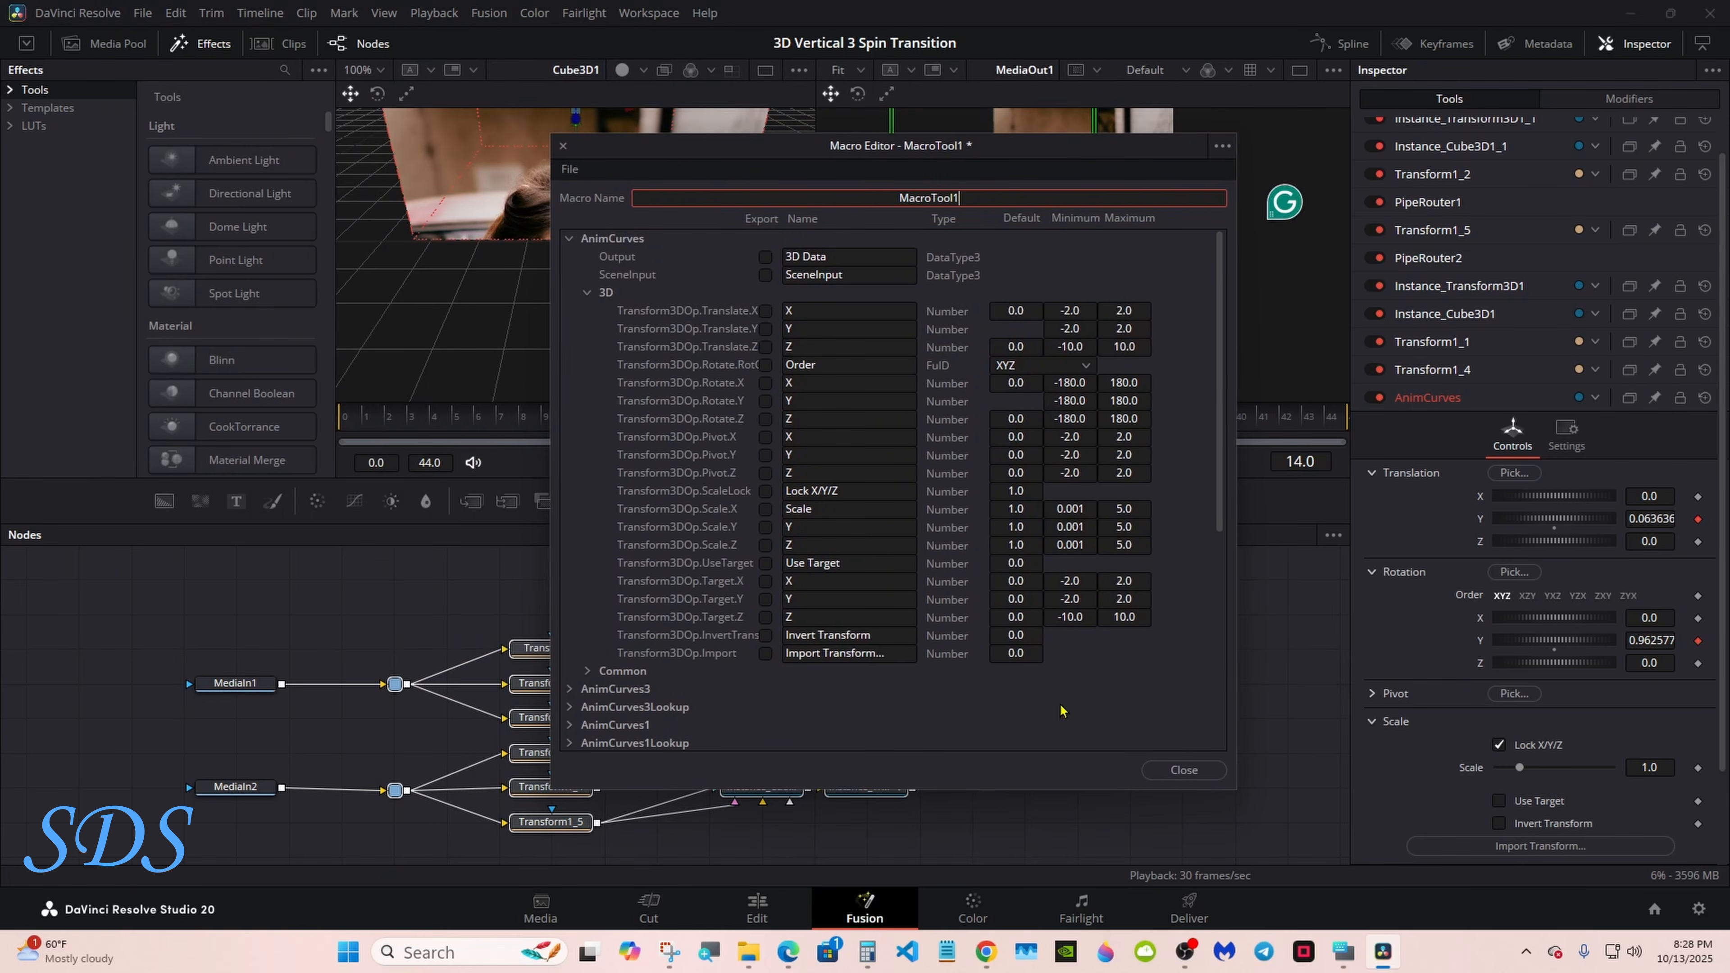
Name the macro "3D Split transition v2".
click(1342, 952)
drag(1312, 642, 1162, 585)
click(968, 198)
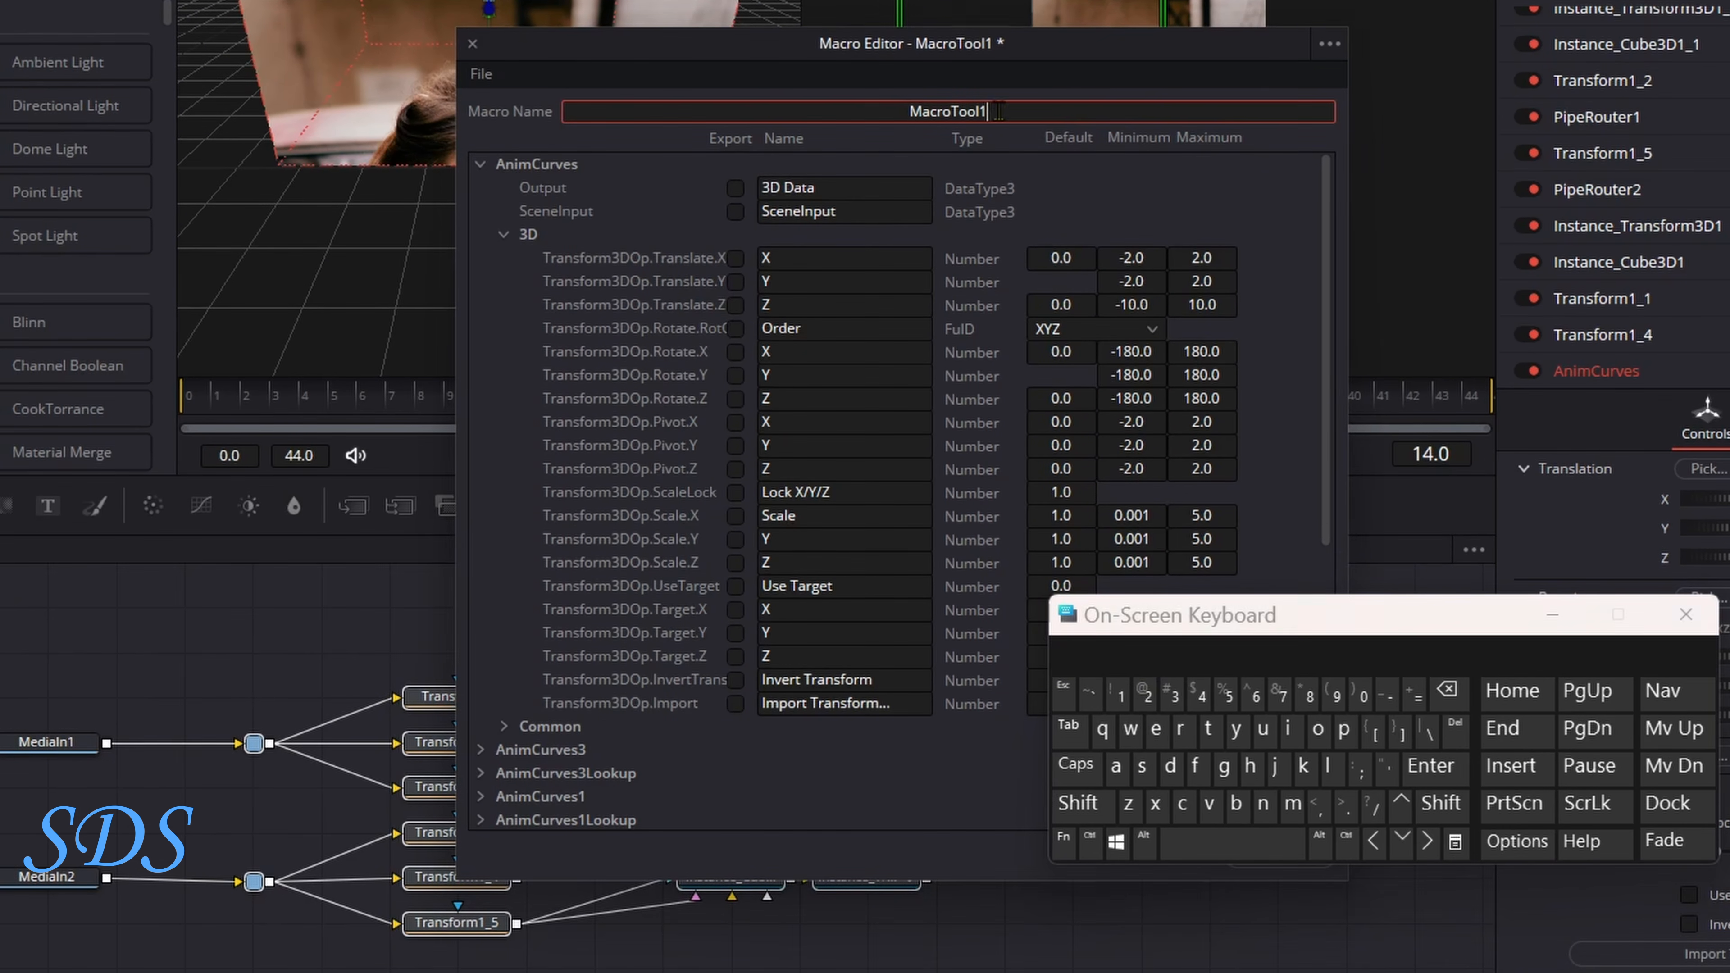
key(BackSpace)
key(BackSpace)
key(BackSpace)
key(BackSpace)
key(BackSpace)
key(BackSpace)
key(BackSpace)
key(BackSpace)
key(BackSpace)
key(BackSpace)
text(3D Sp)
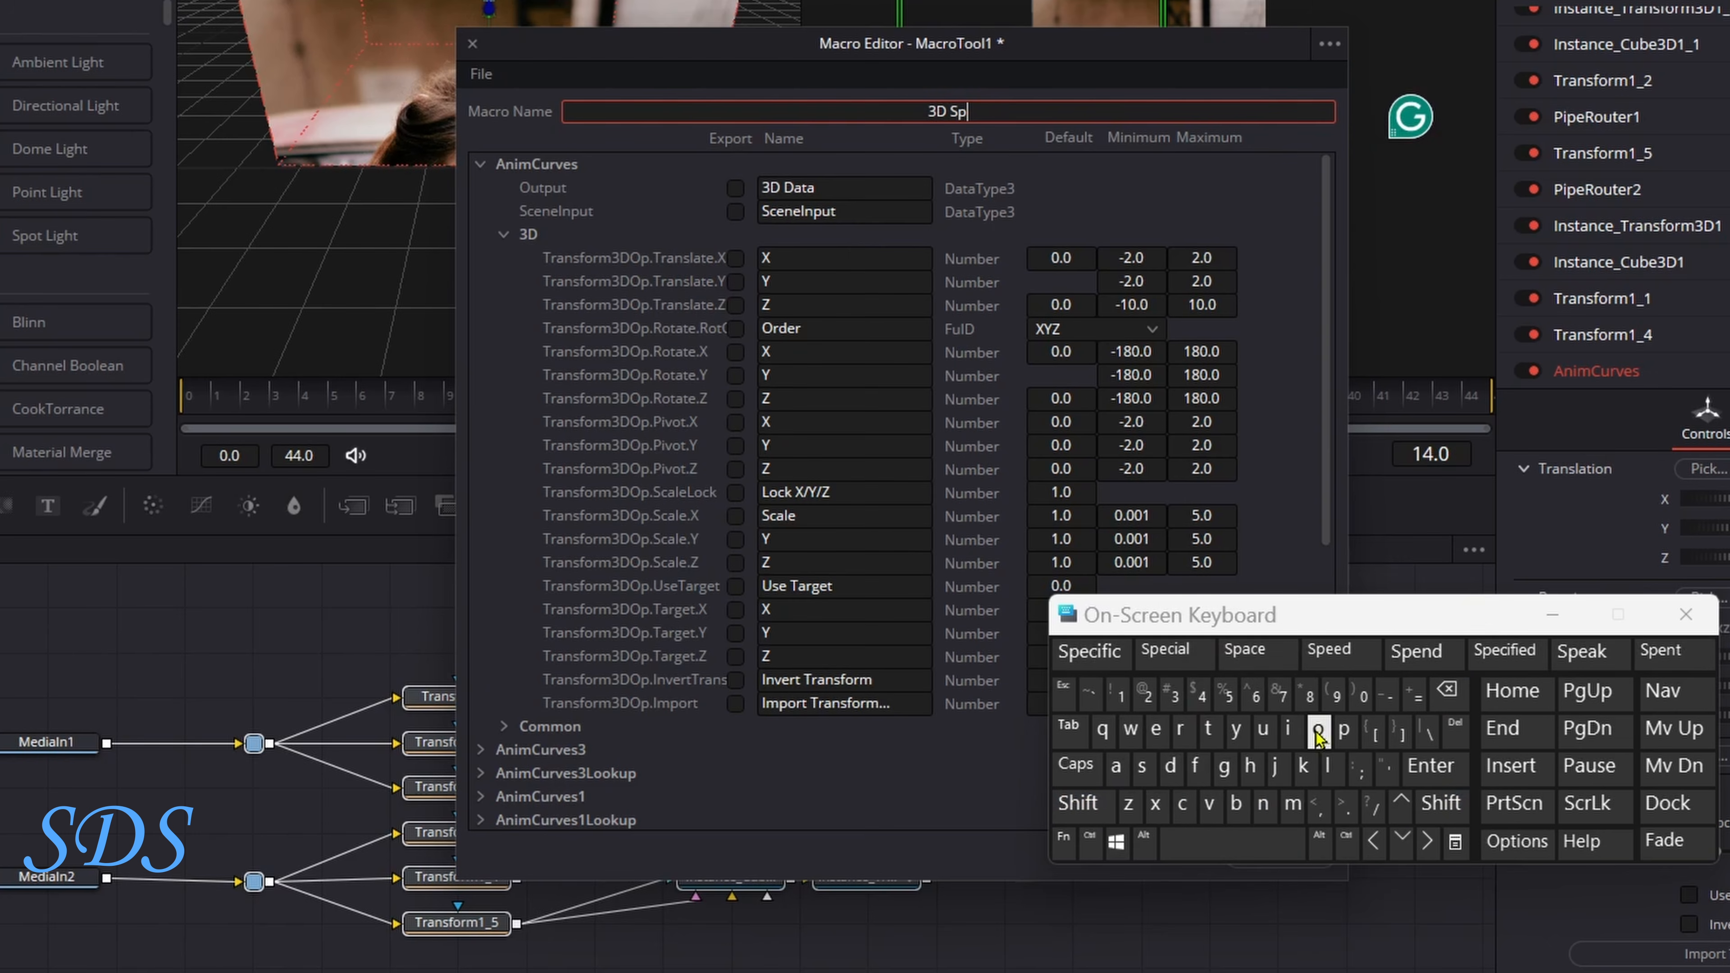
text(lit tras)
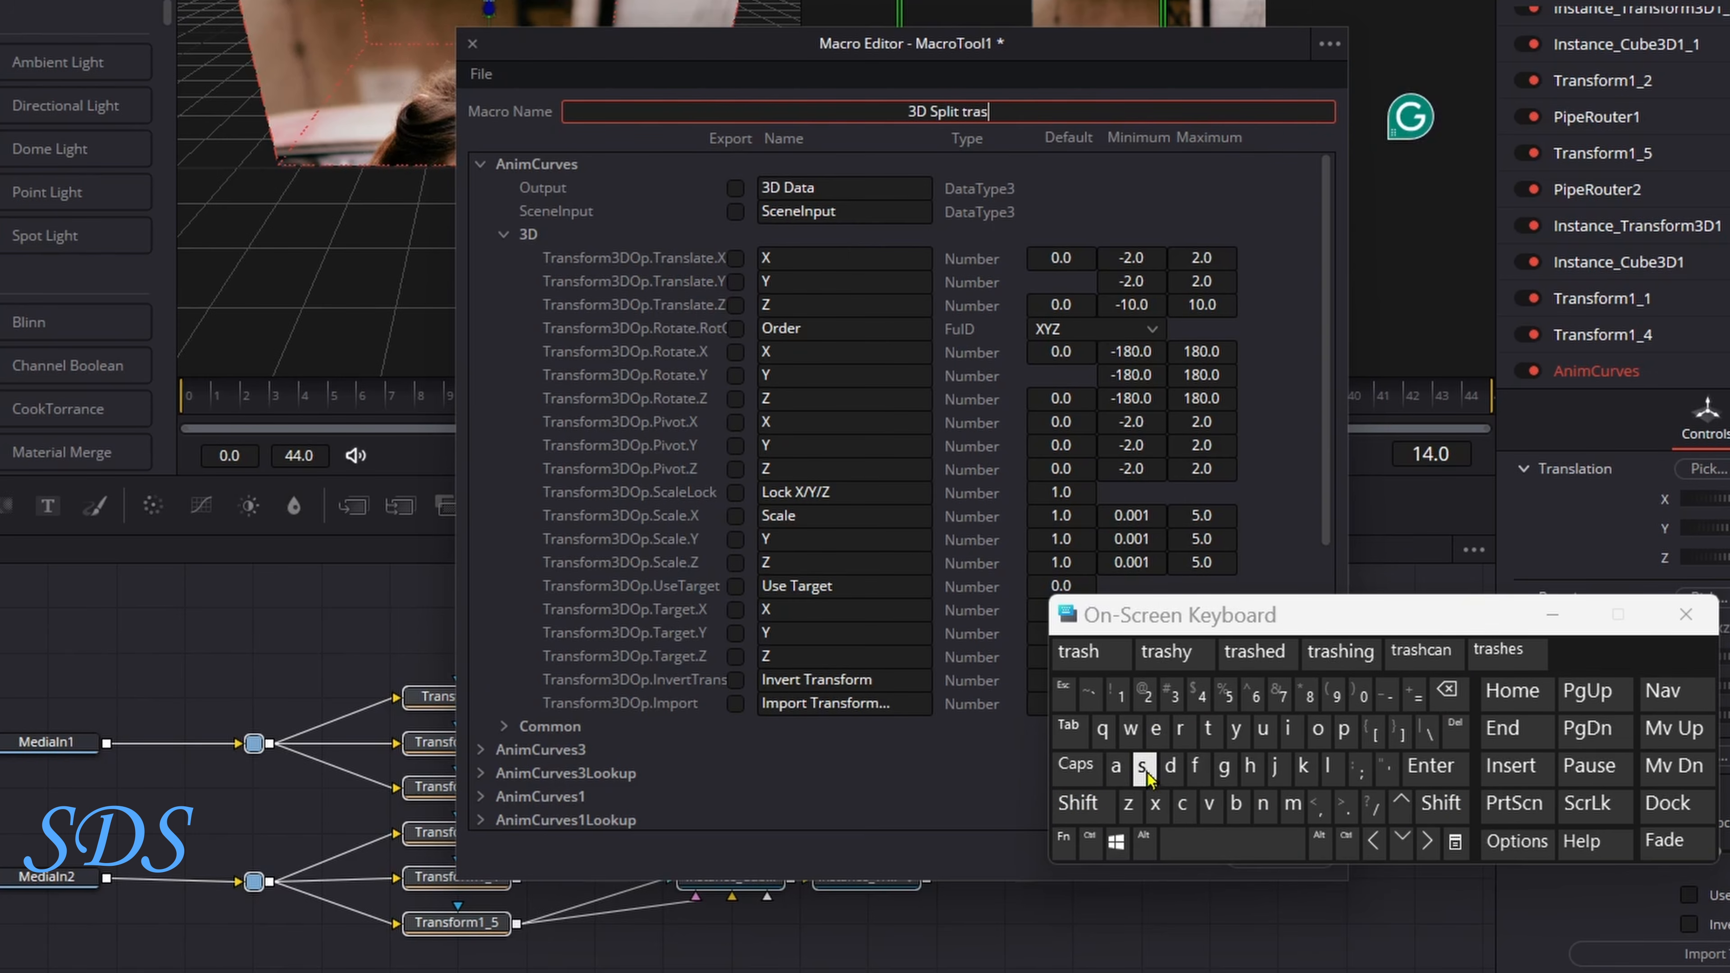
key(BackSpace)
text(nsition v2)
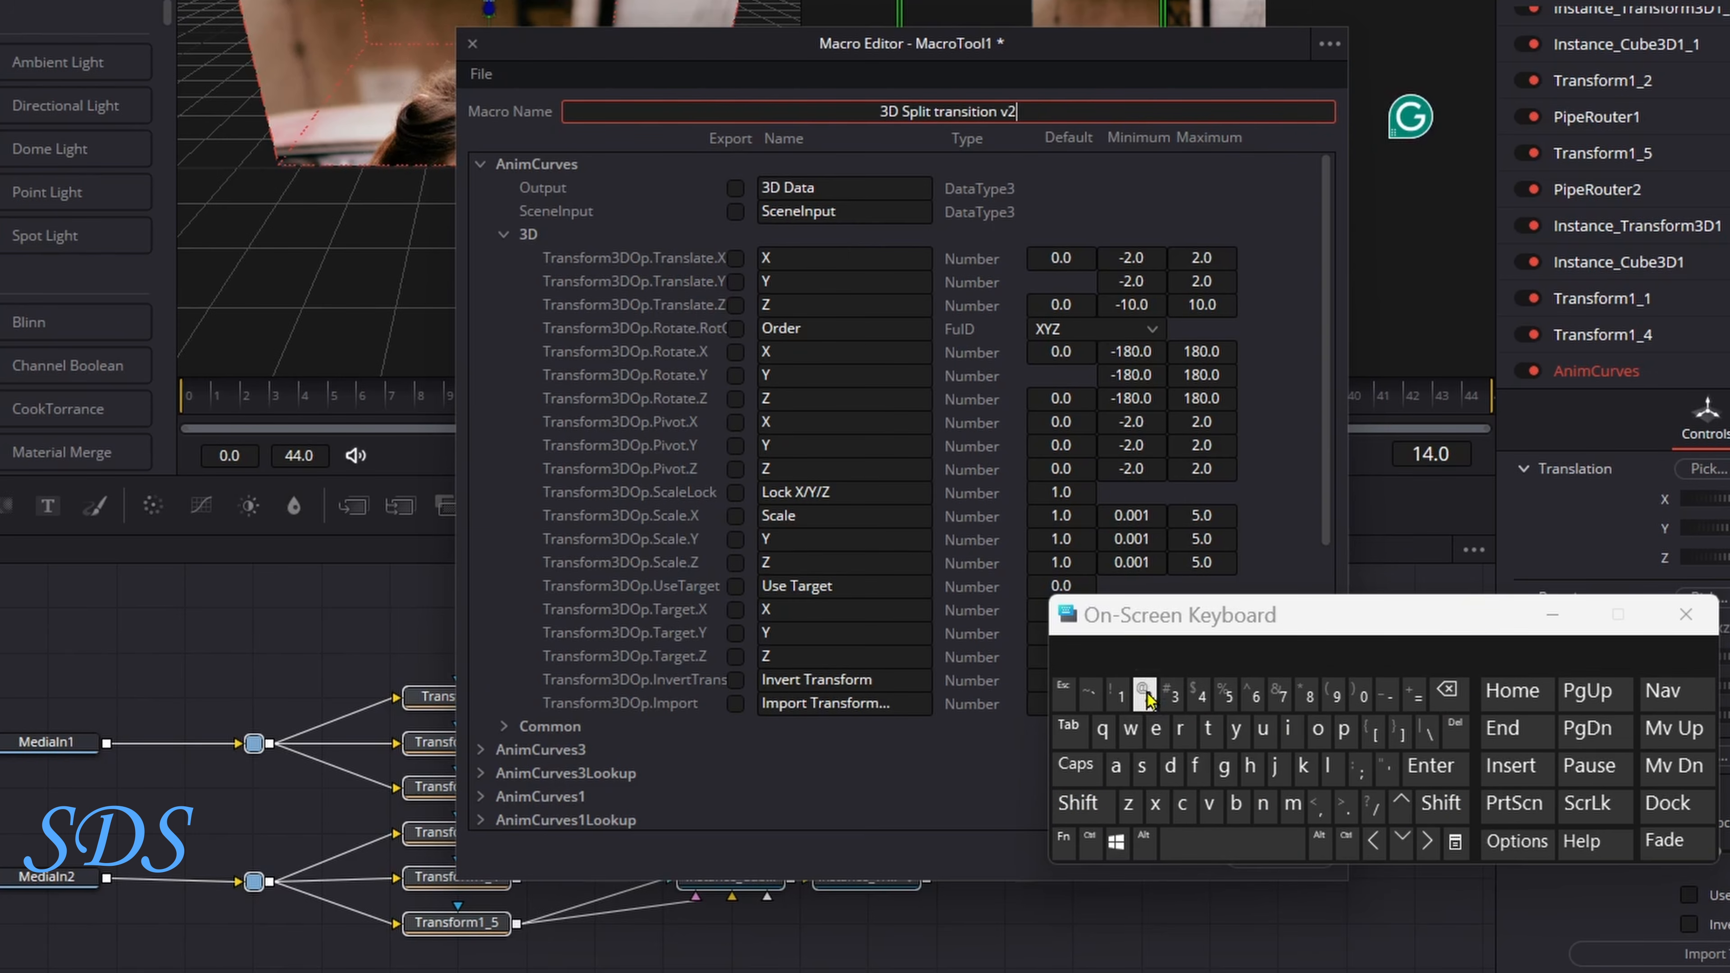
Mark AnimCurves1's Curve, In / Out and Out controls for export in the macro.
click(480, 164)
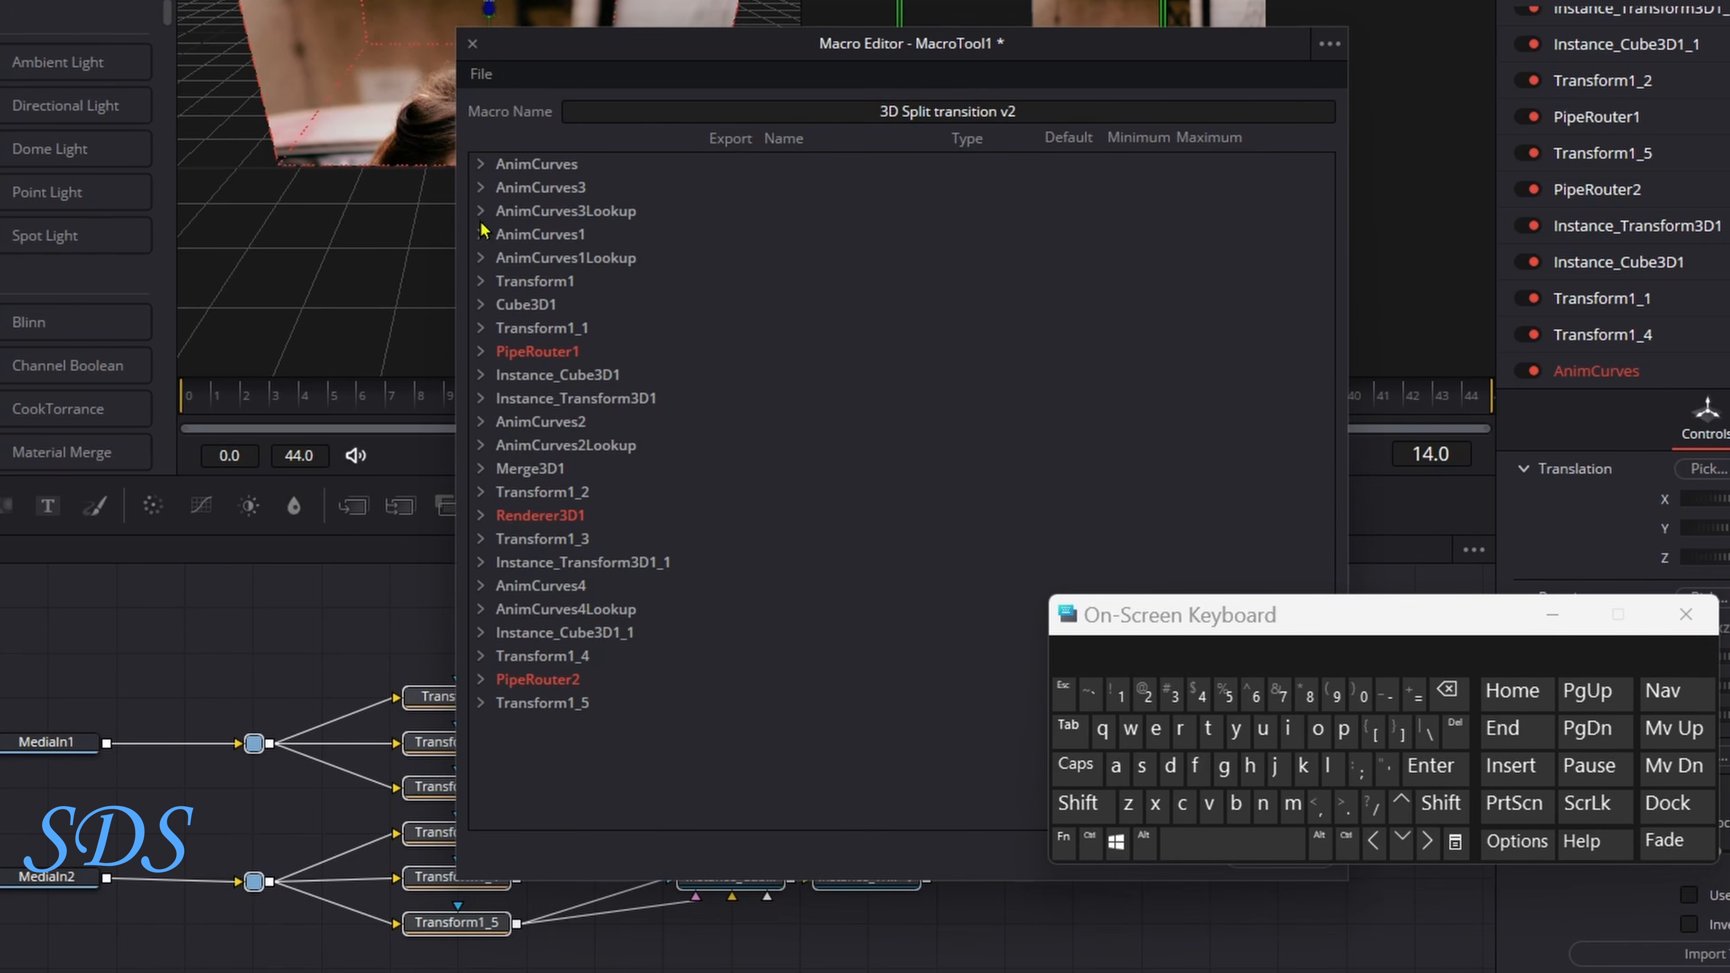
click(481, 234)
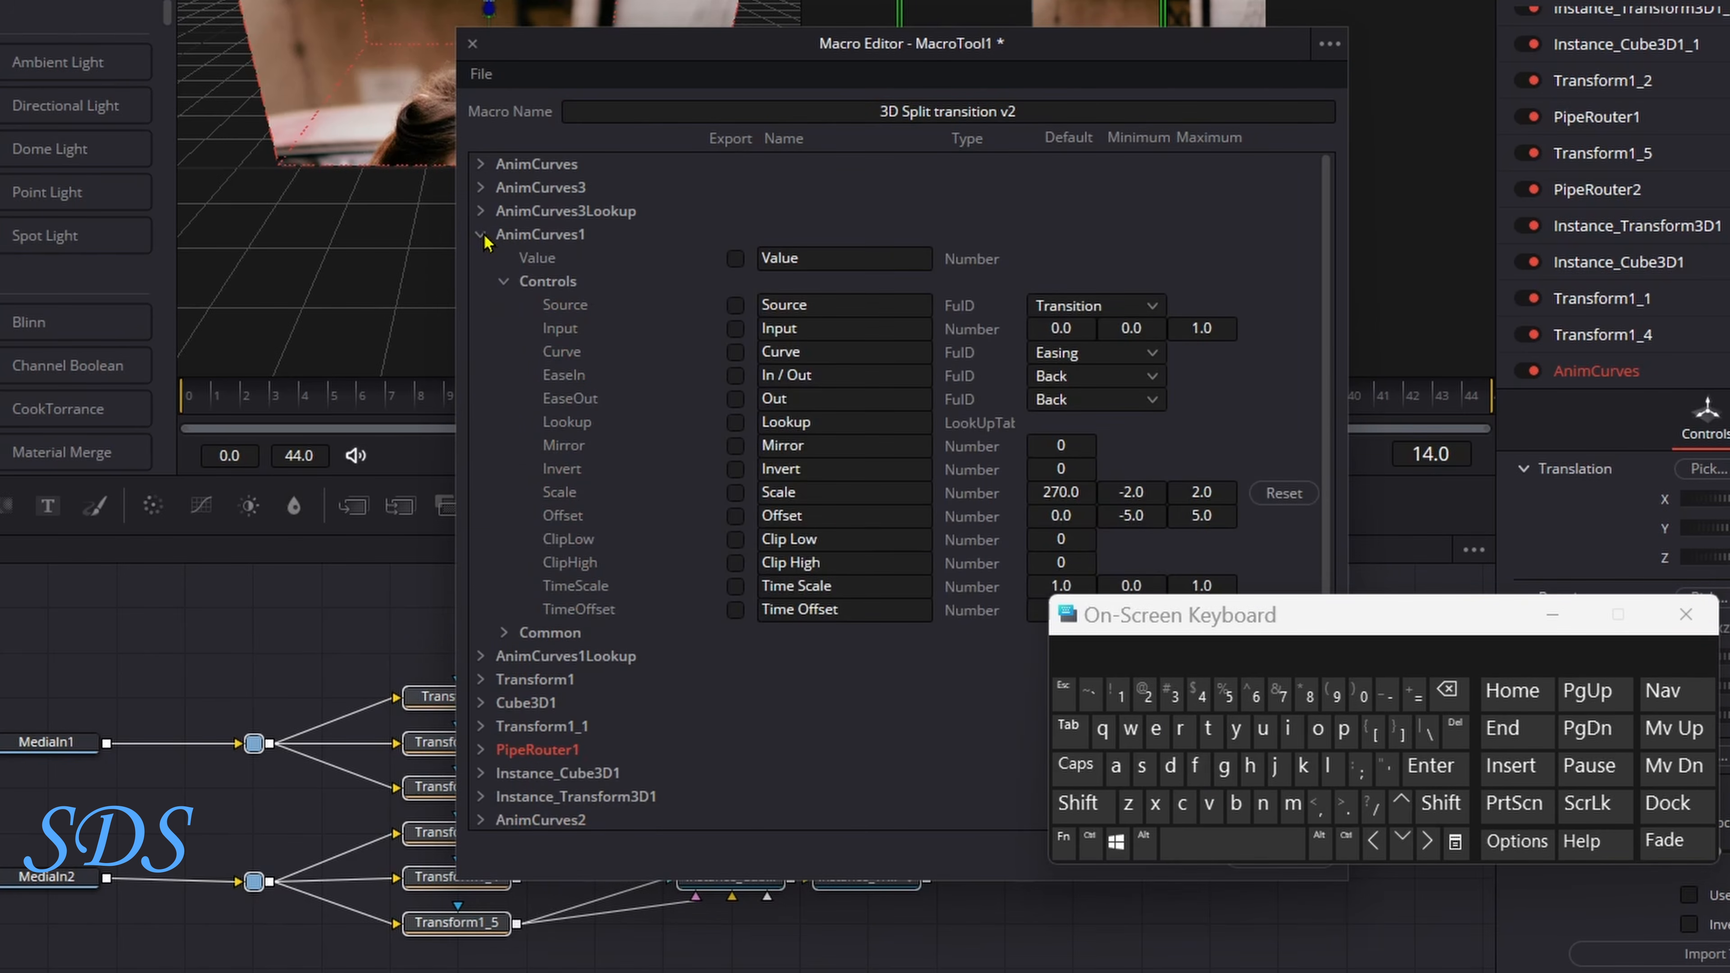
click(735, 352)
click(735, 374)
click(734, 399)
click(481, 234)
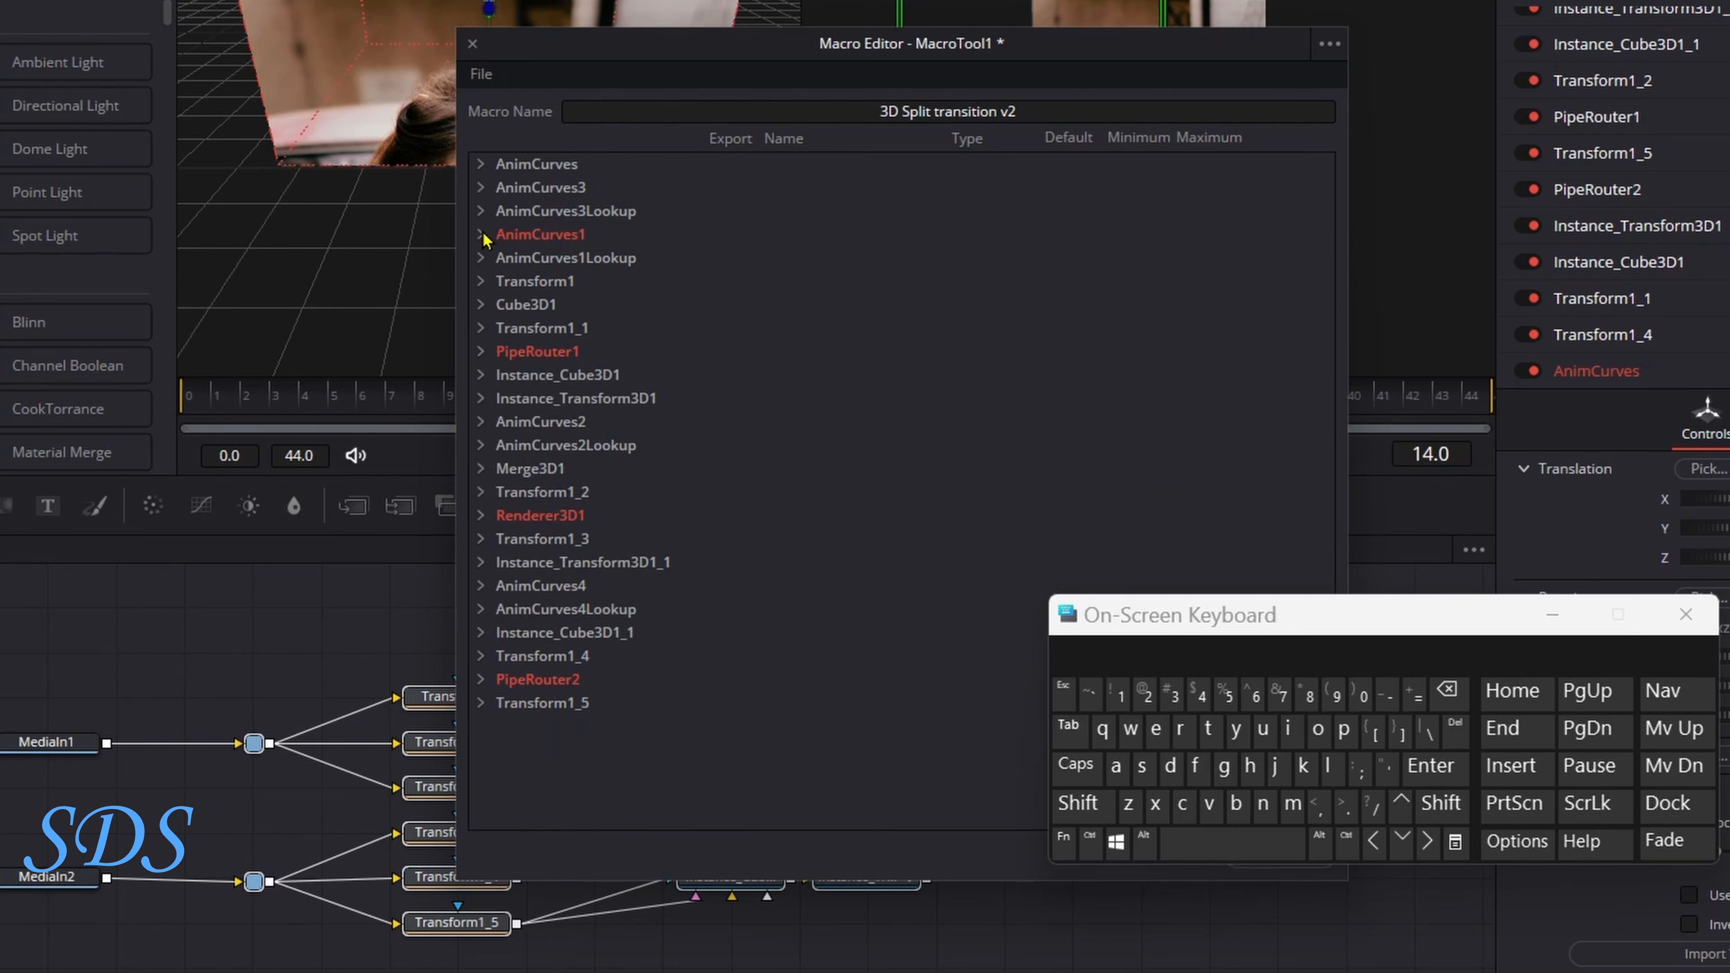
Start saving the macro and browse to Fusion's Templates, Edit, Transitions, 3D Vertical 3 Split_Transition folder.
click(491, 79)
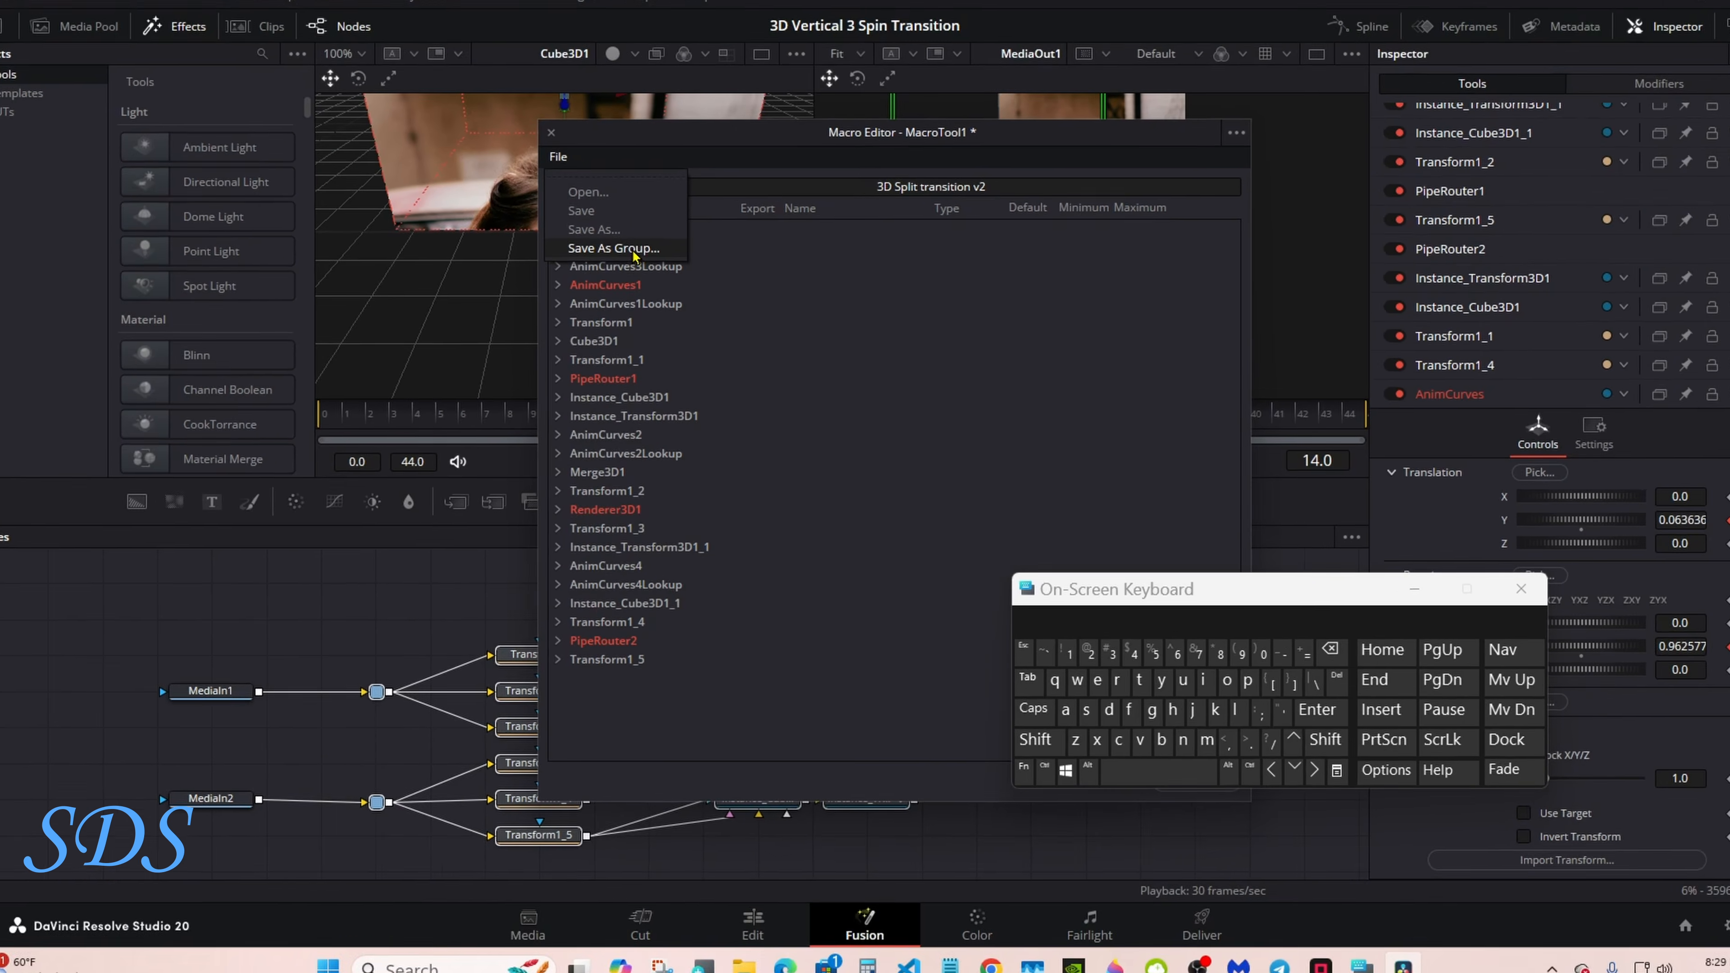
click(574, 193)
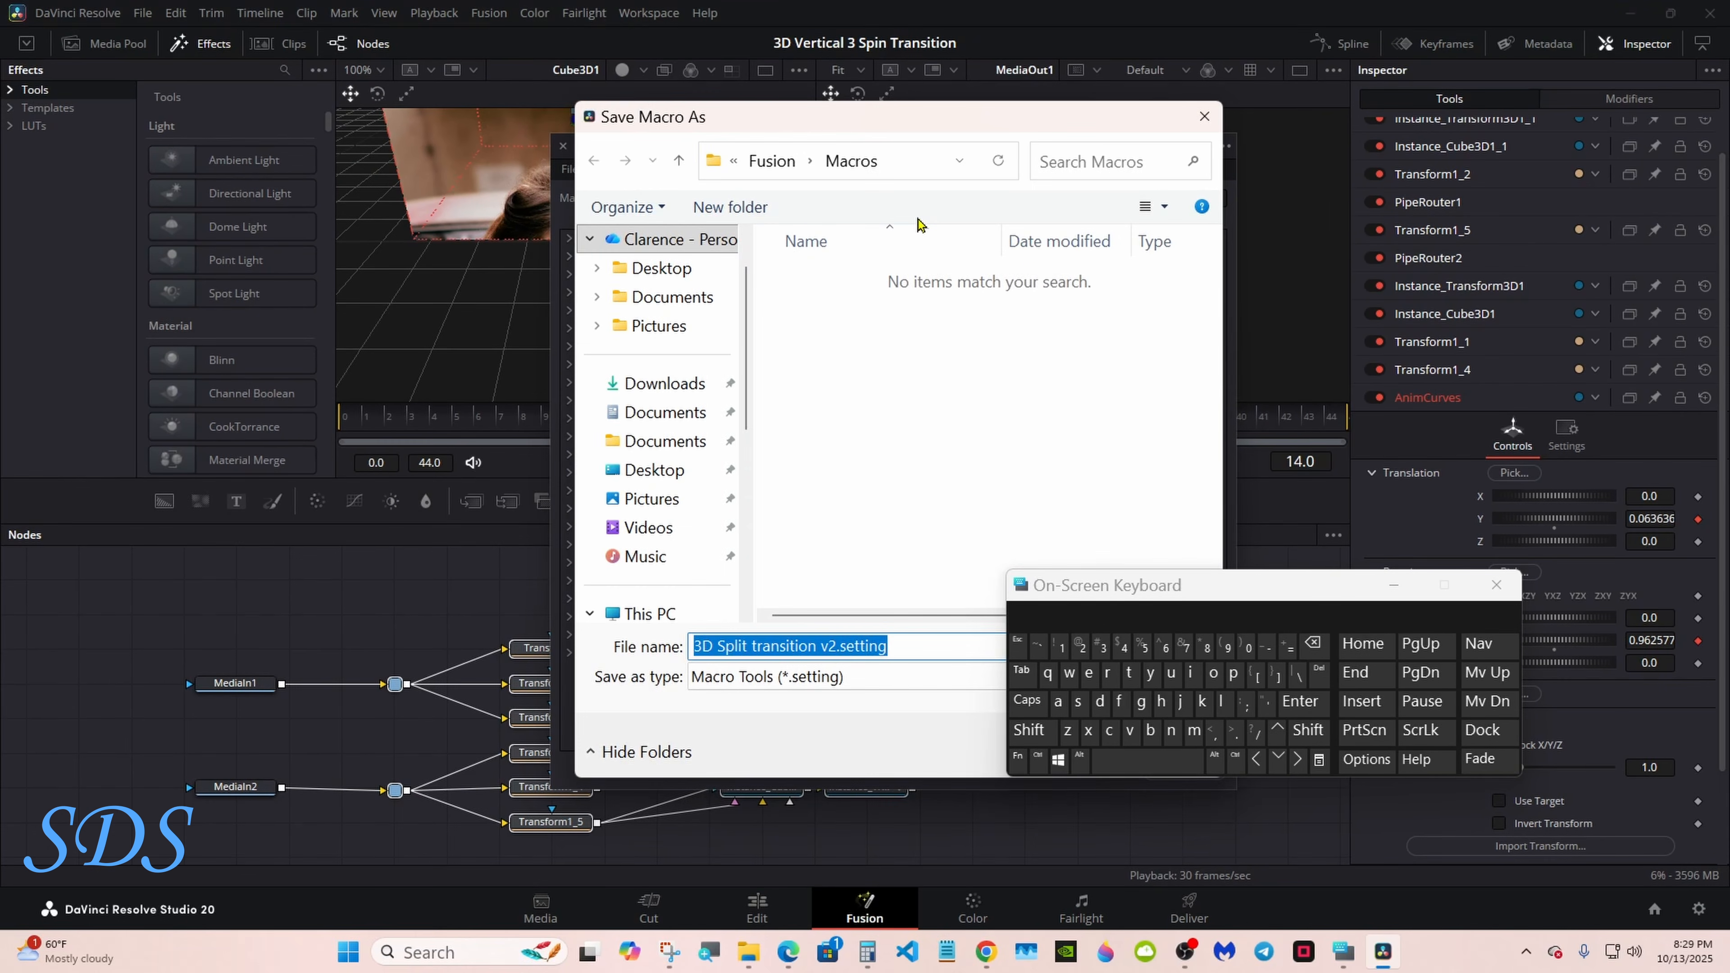
click(775, 161)
scroll(1212, 273, down, 4)
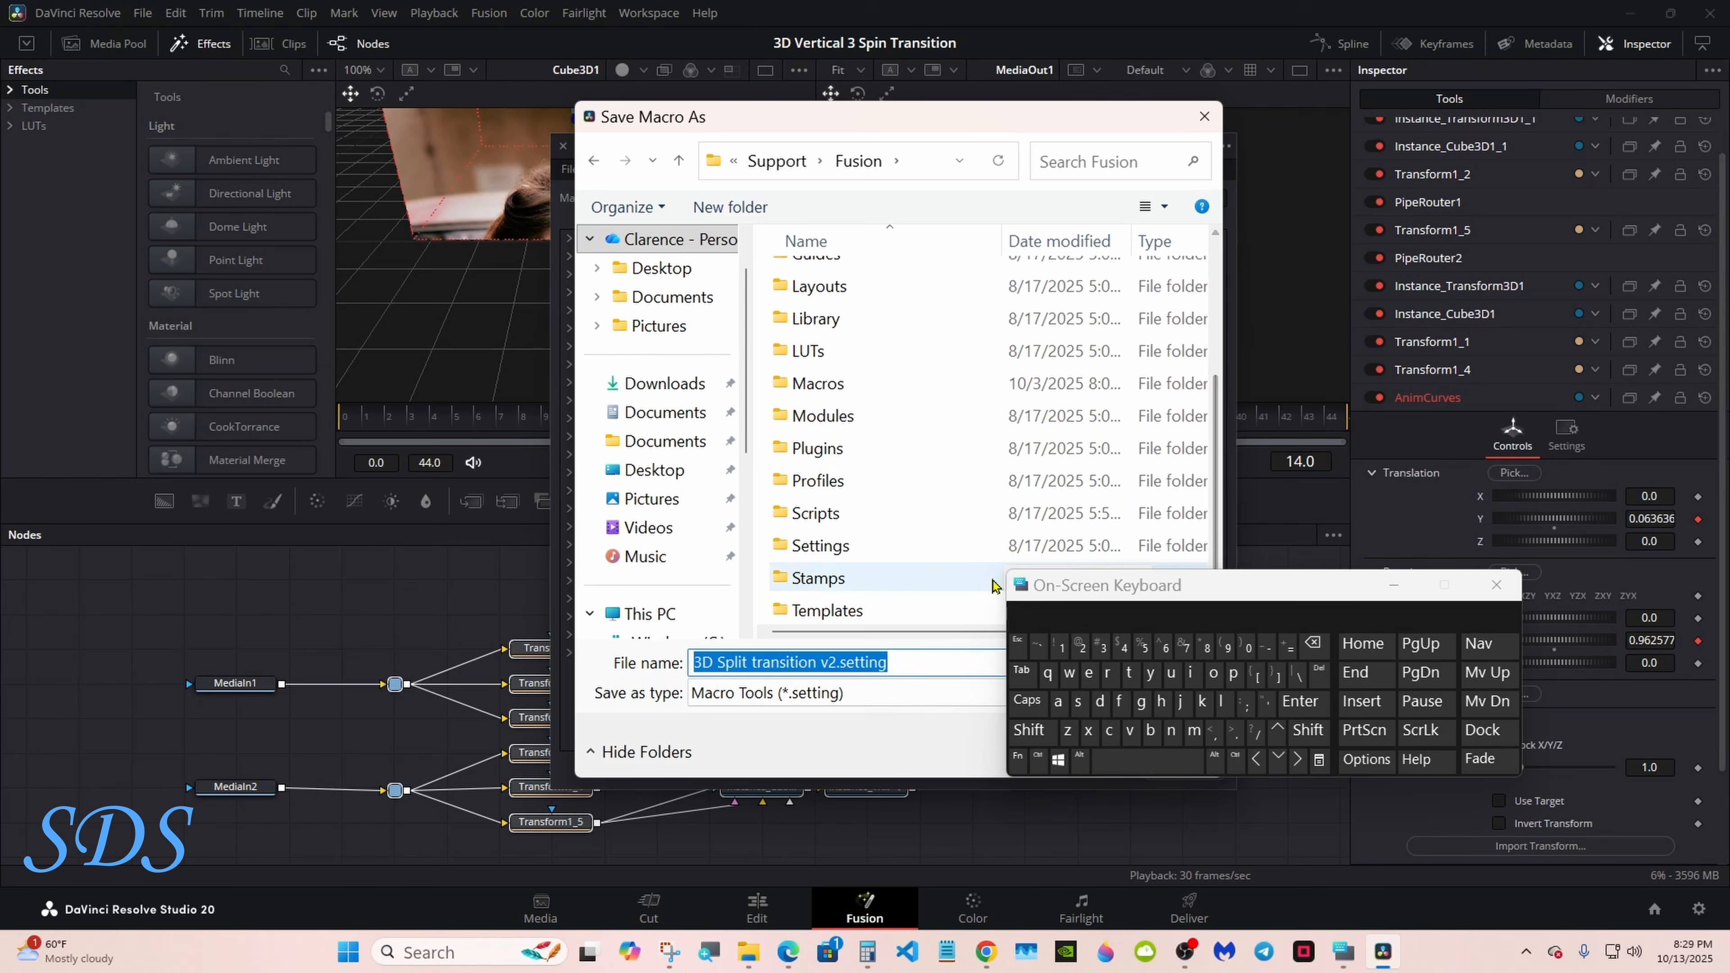
double_click(916, 615)
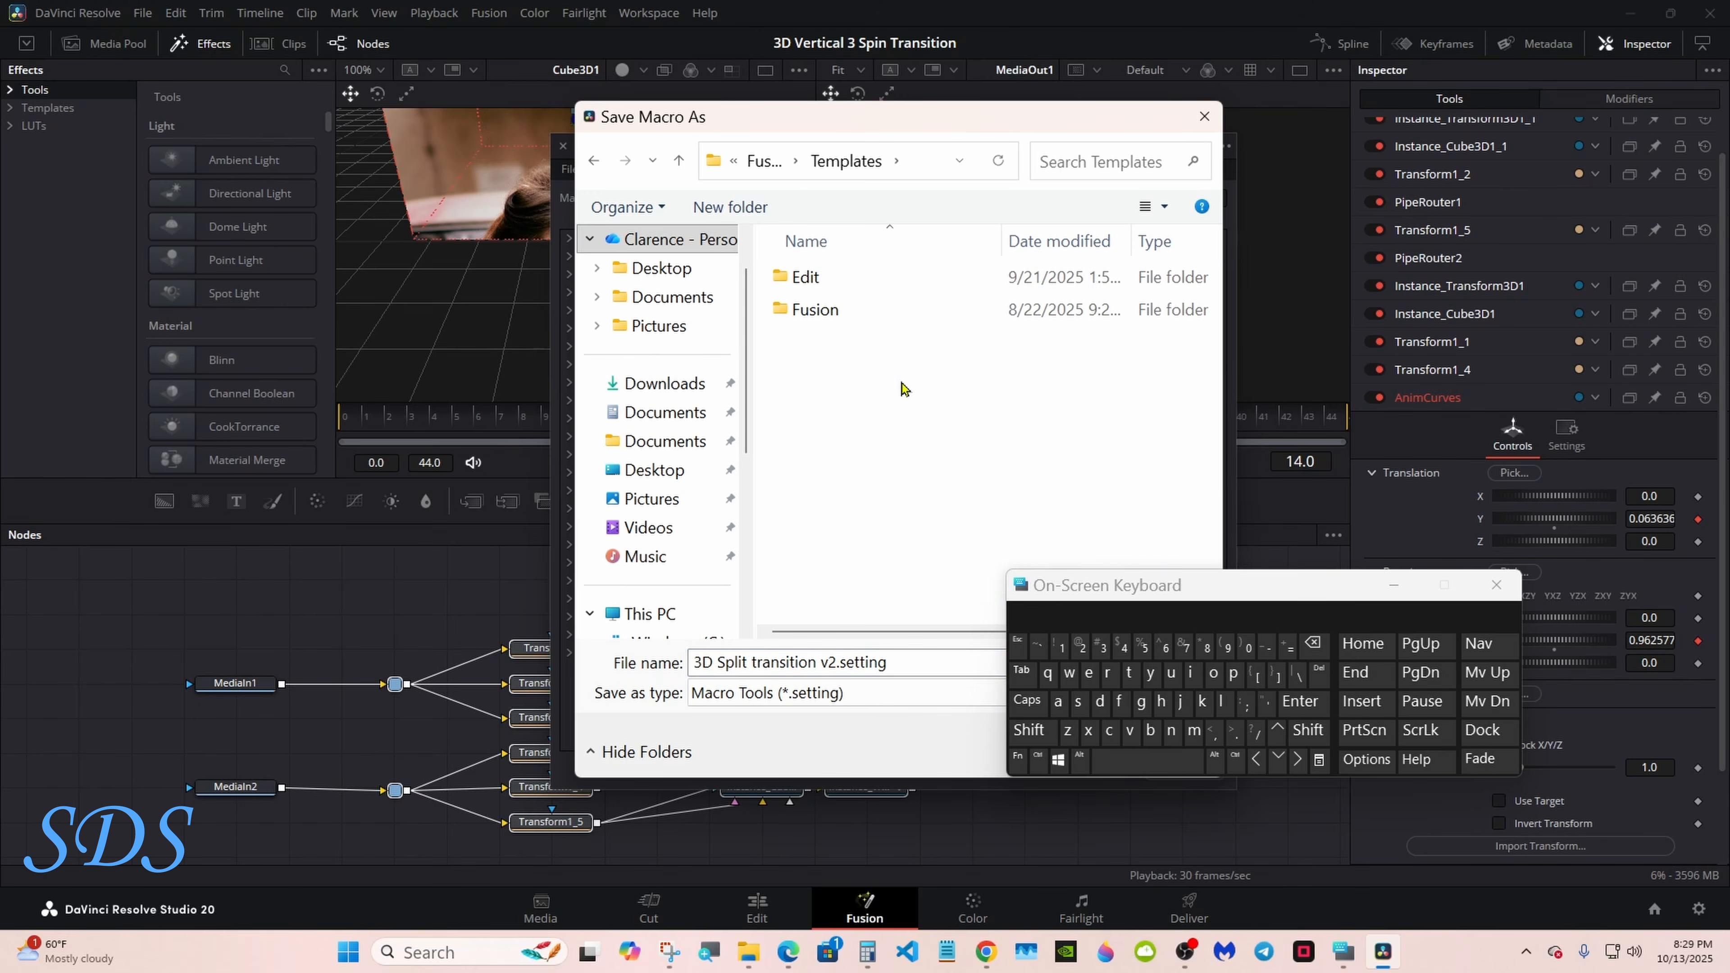
double_click(888, 285)
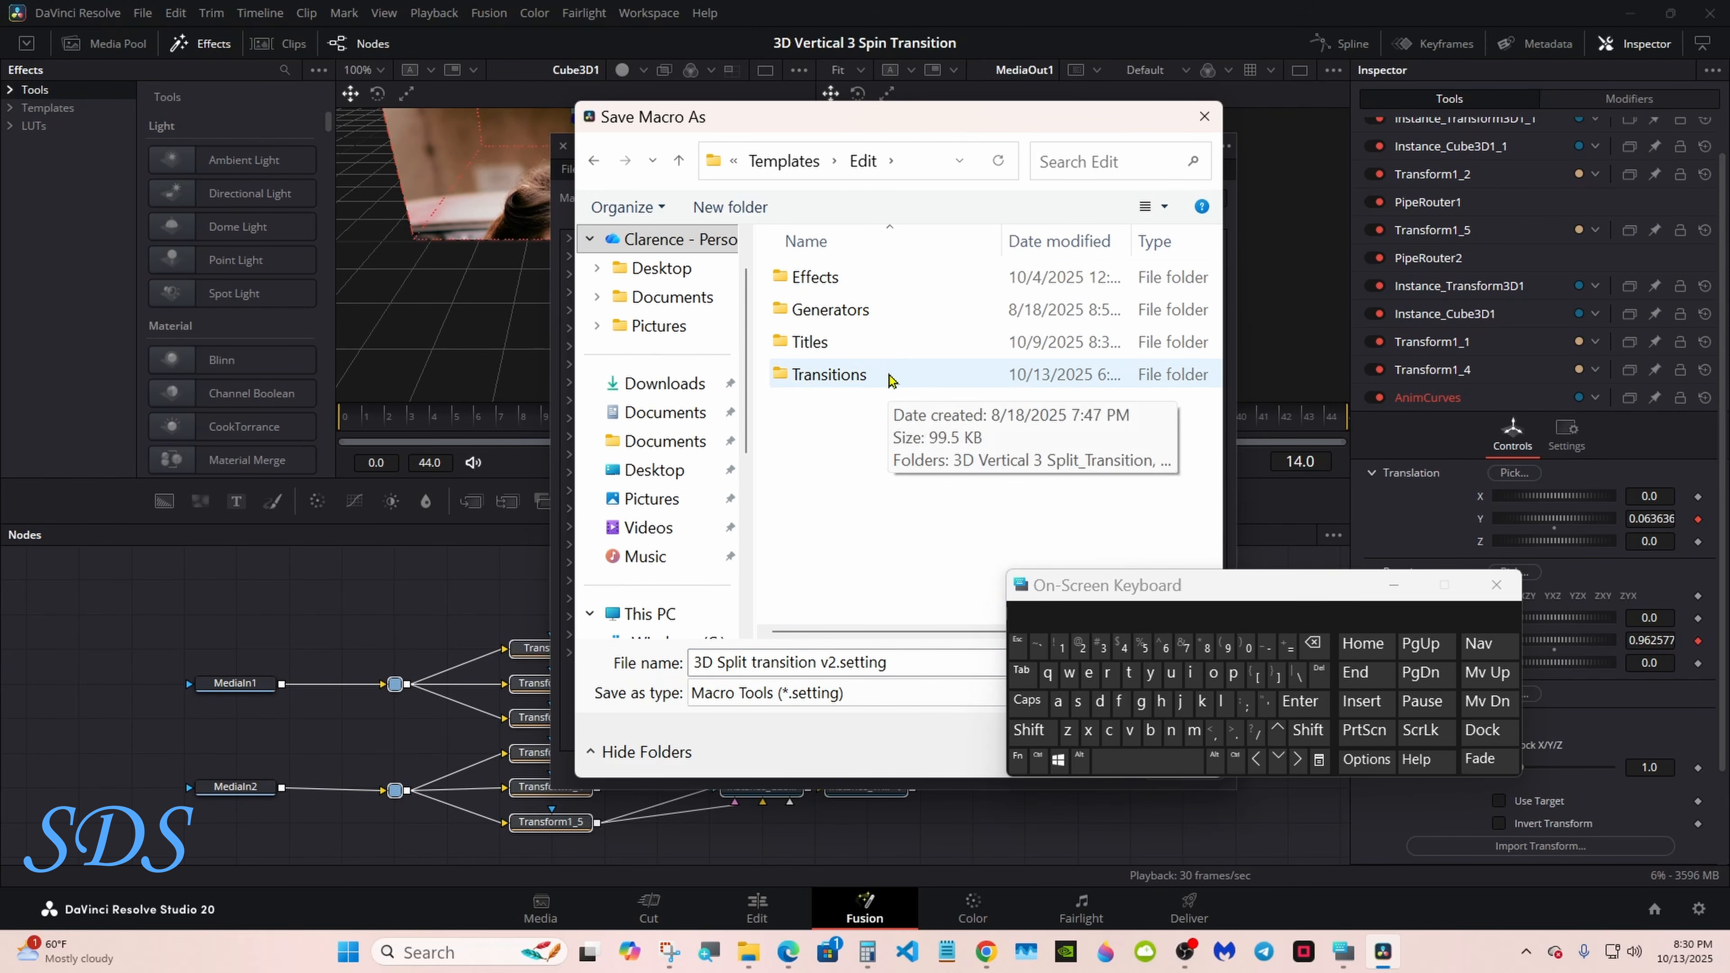
double_click(829, 374)
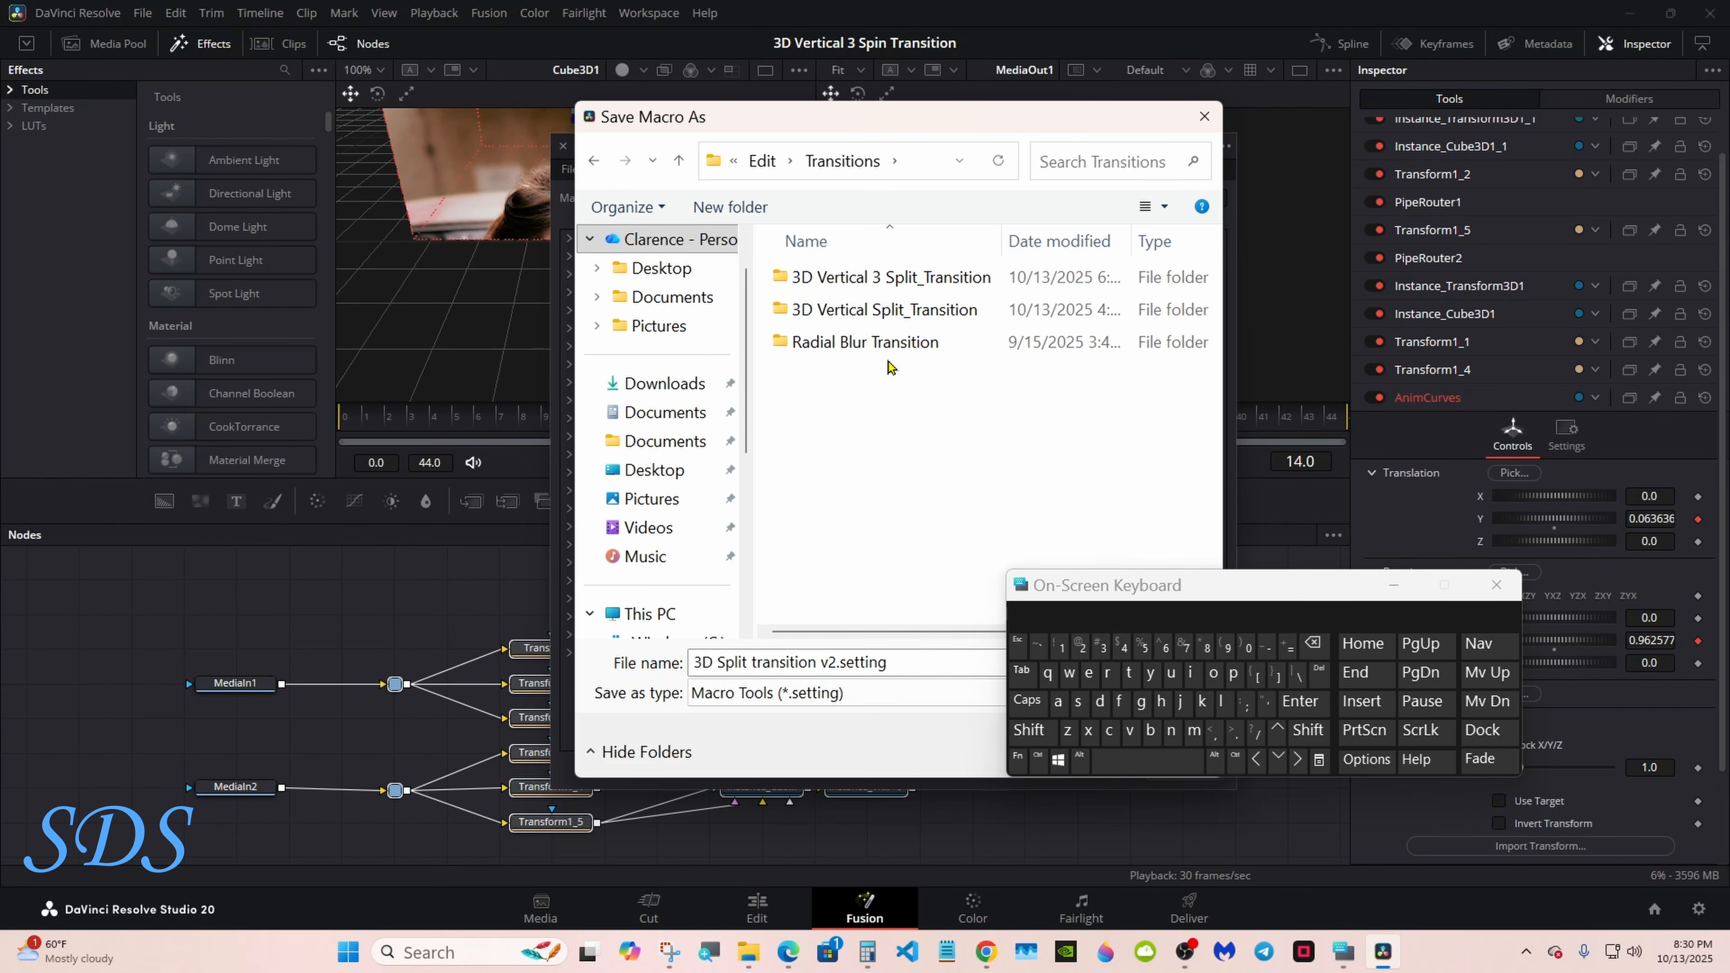
double_click(884, 279)
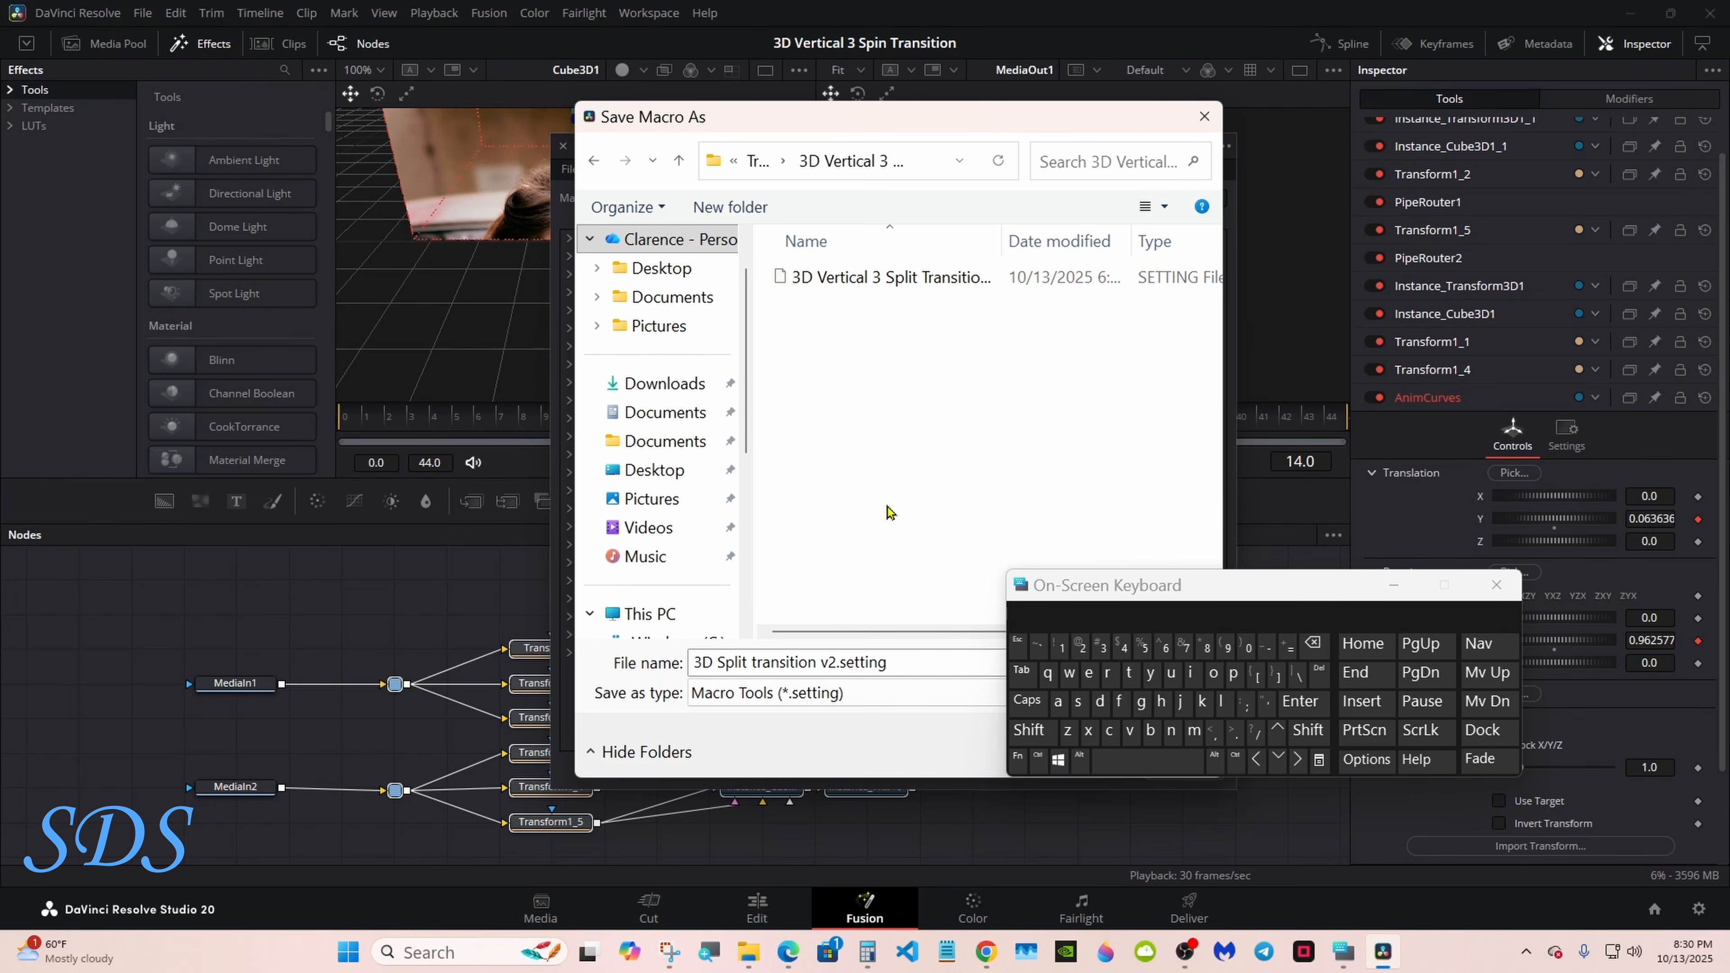
Save the macro as 3D Split transition v2.setting, close the Macro Editor and put away the on-screen keyboard.
key(Return)
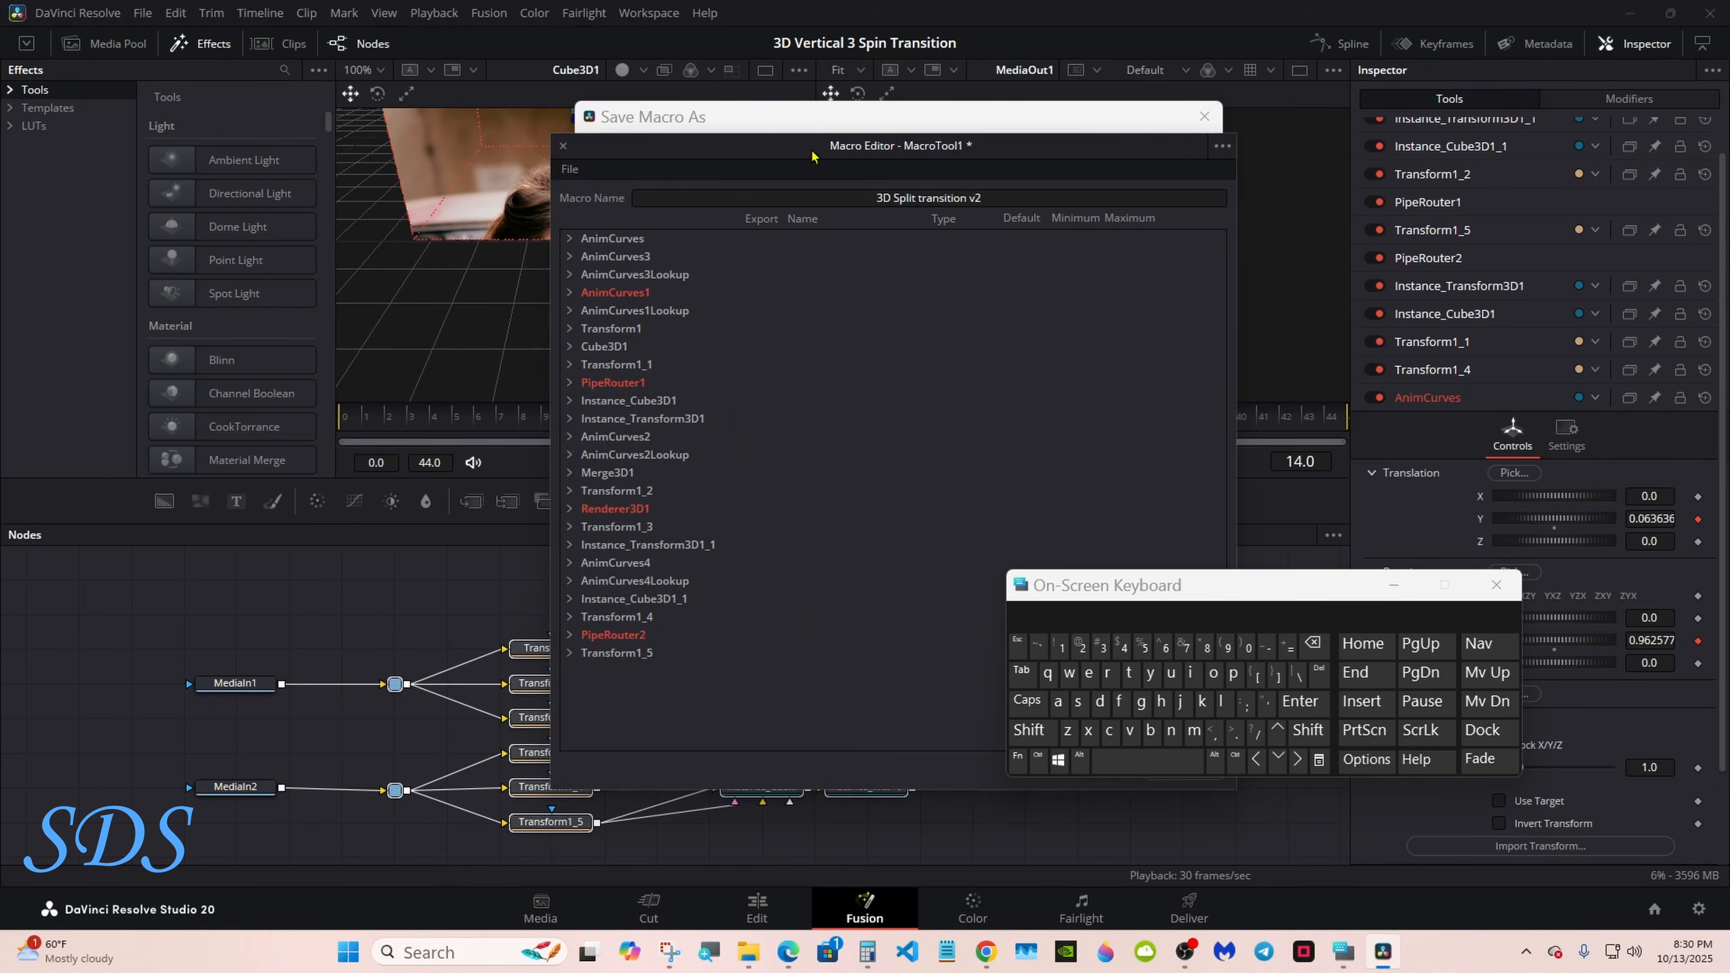
drag(1125, 612, 1344, 608)
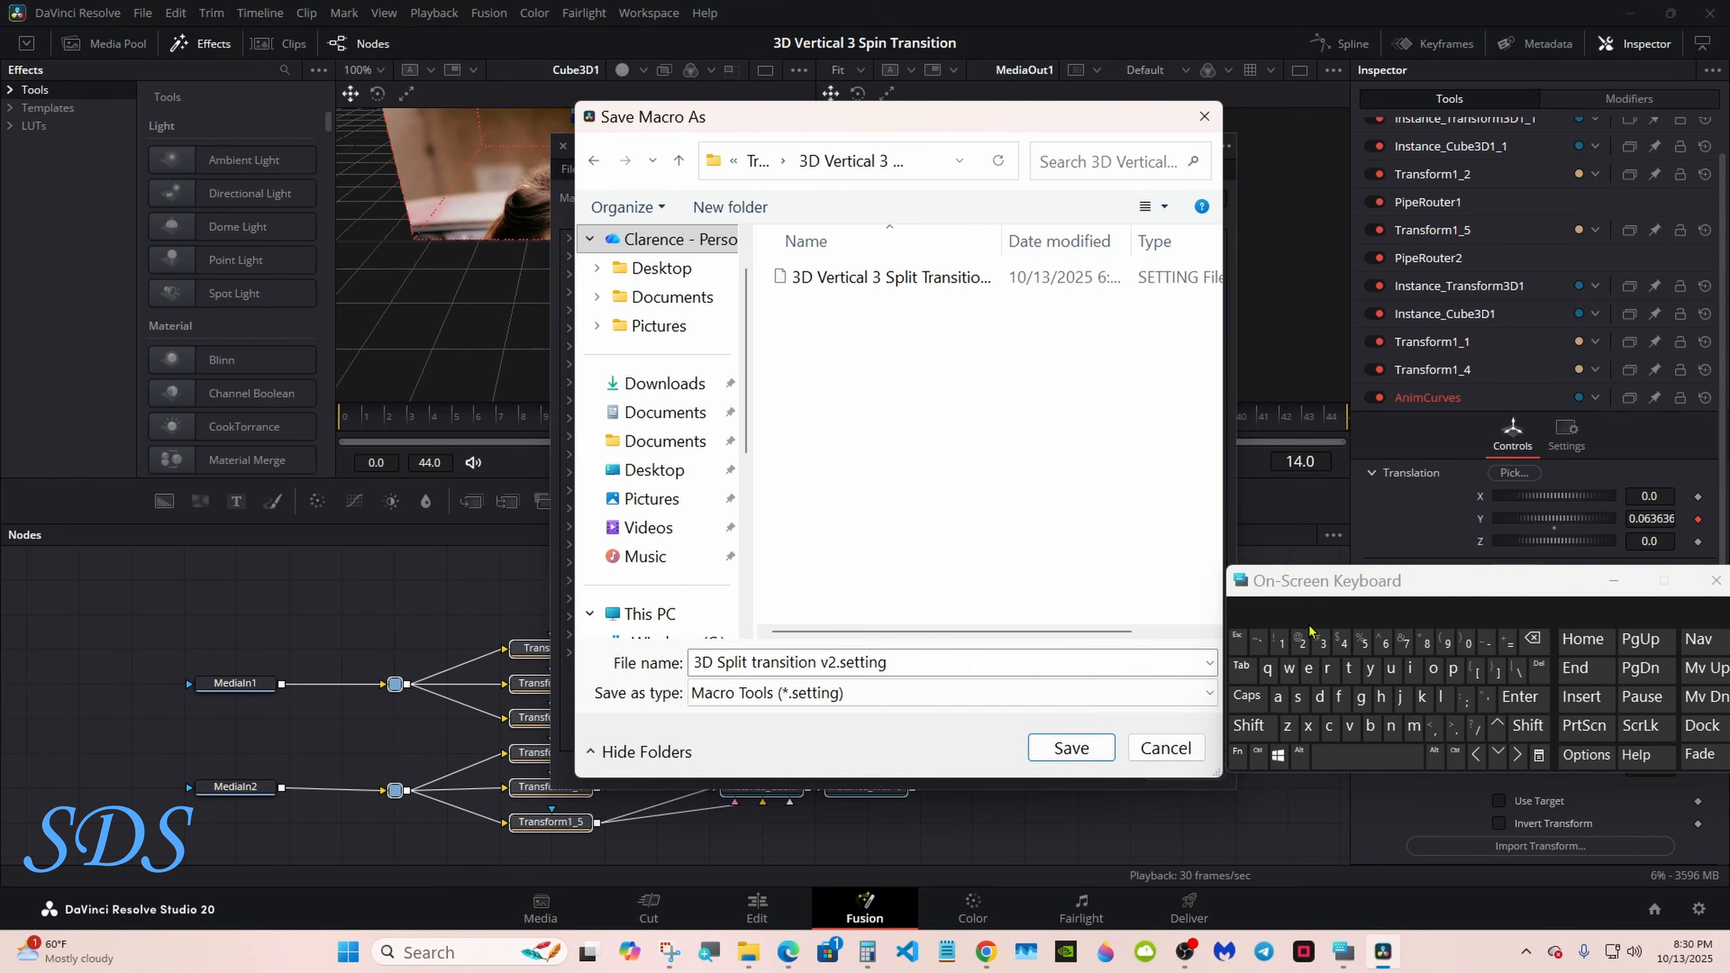
click(1074, 745)
click(1162, 785)
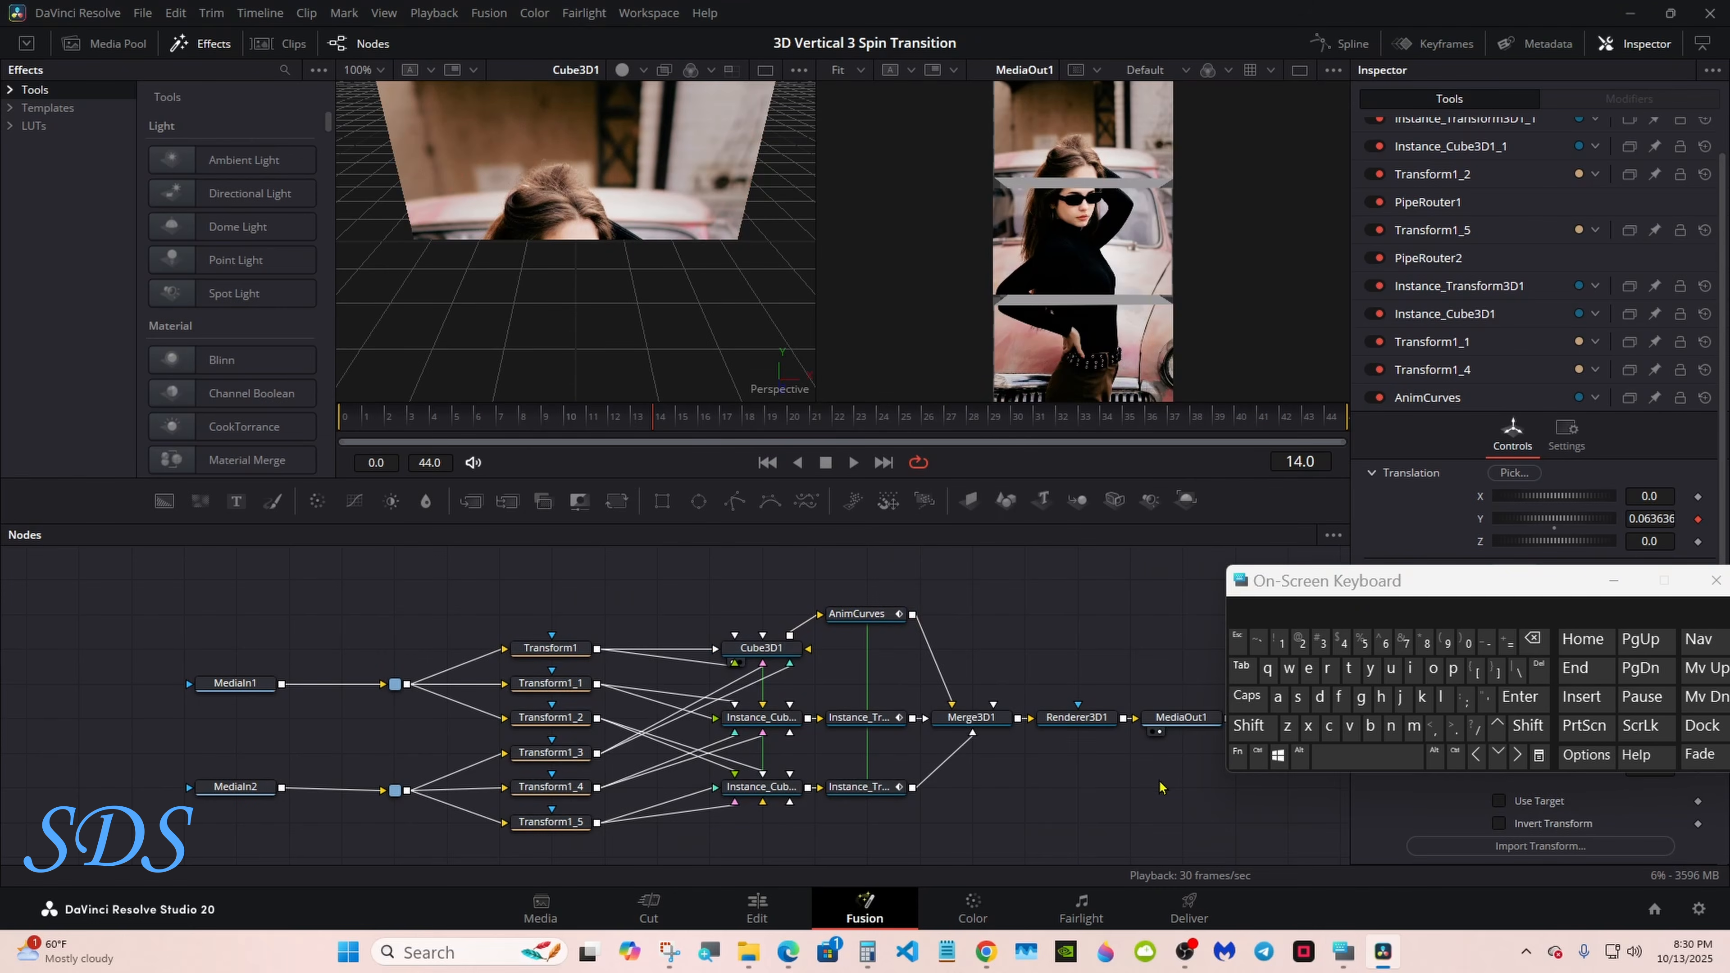
click(1613, 579)
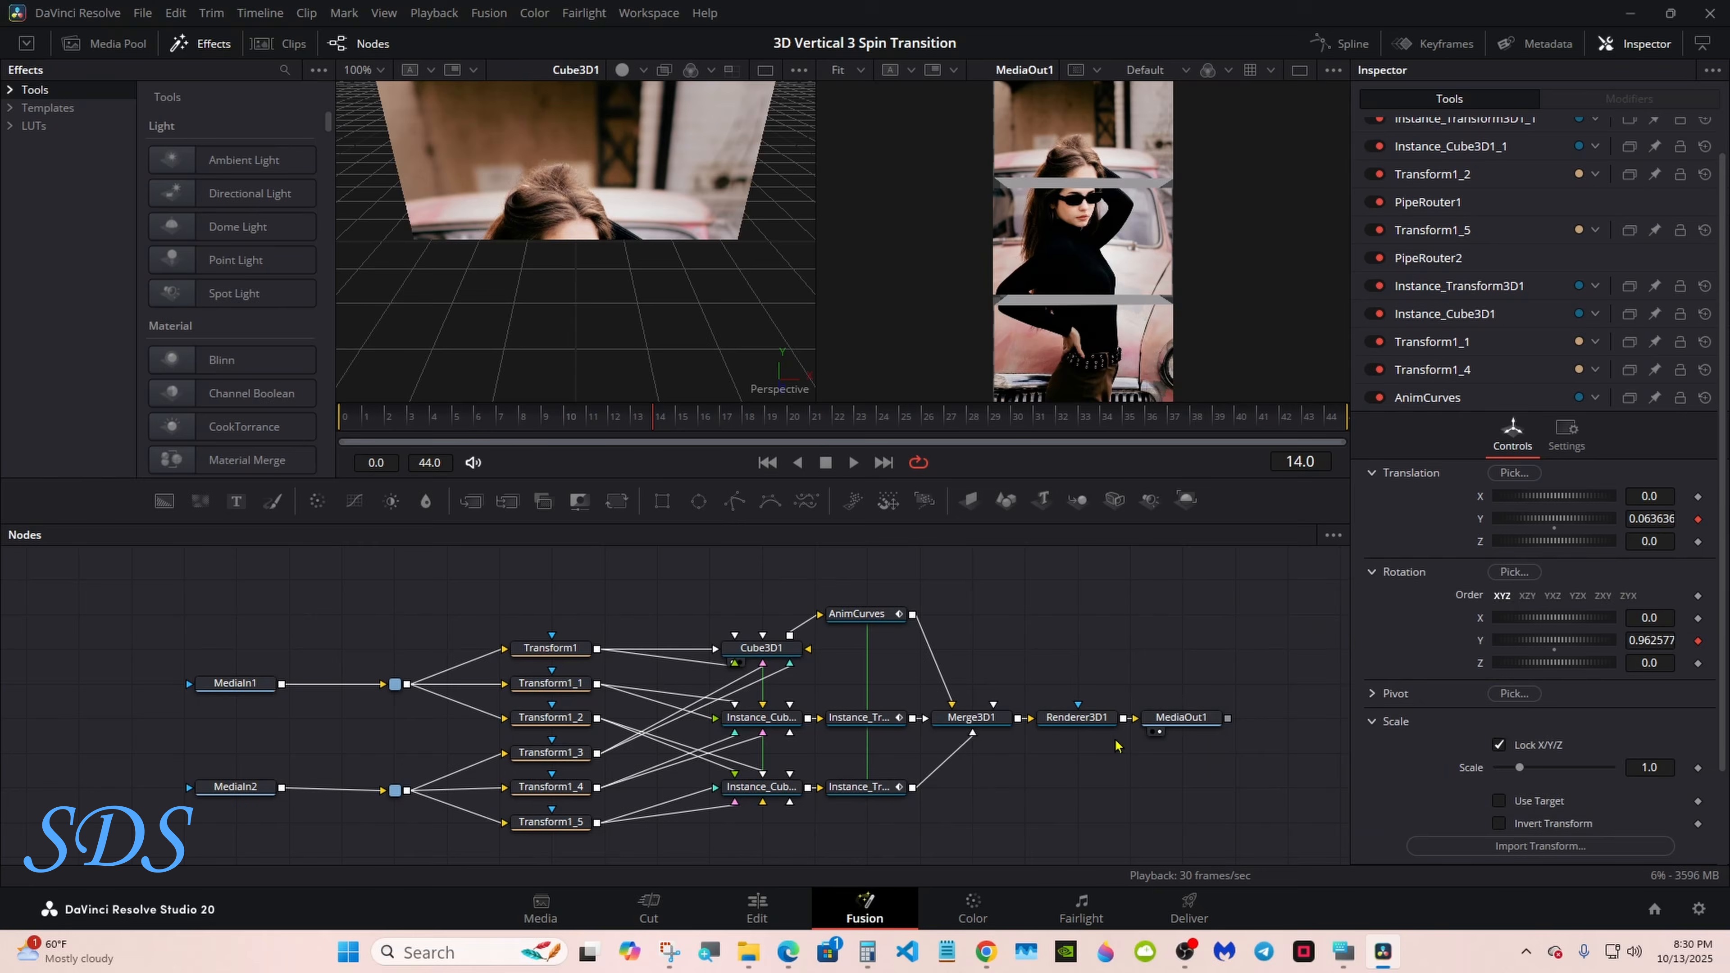
On the Edit page, apply 3D Split transition v2 to the cuts between K.png and O.png and between O.png and J.png.
click(760, 909)
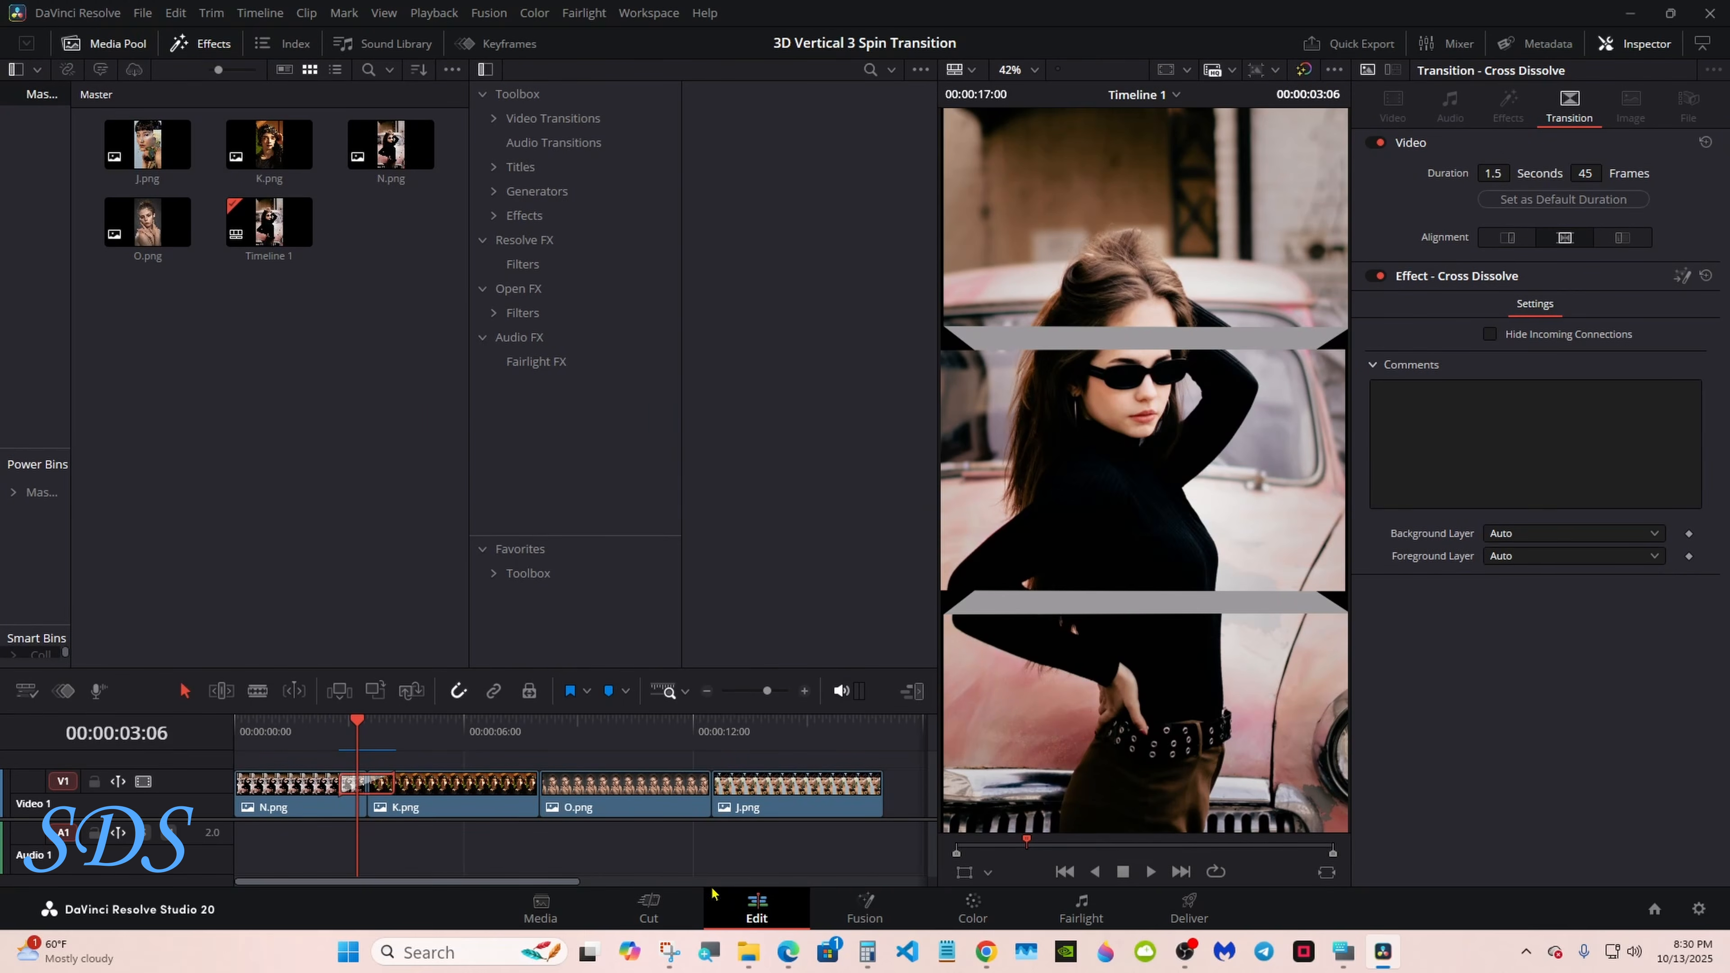
click(539, 743)
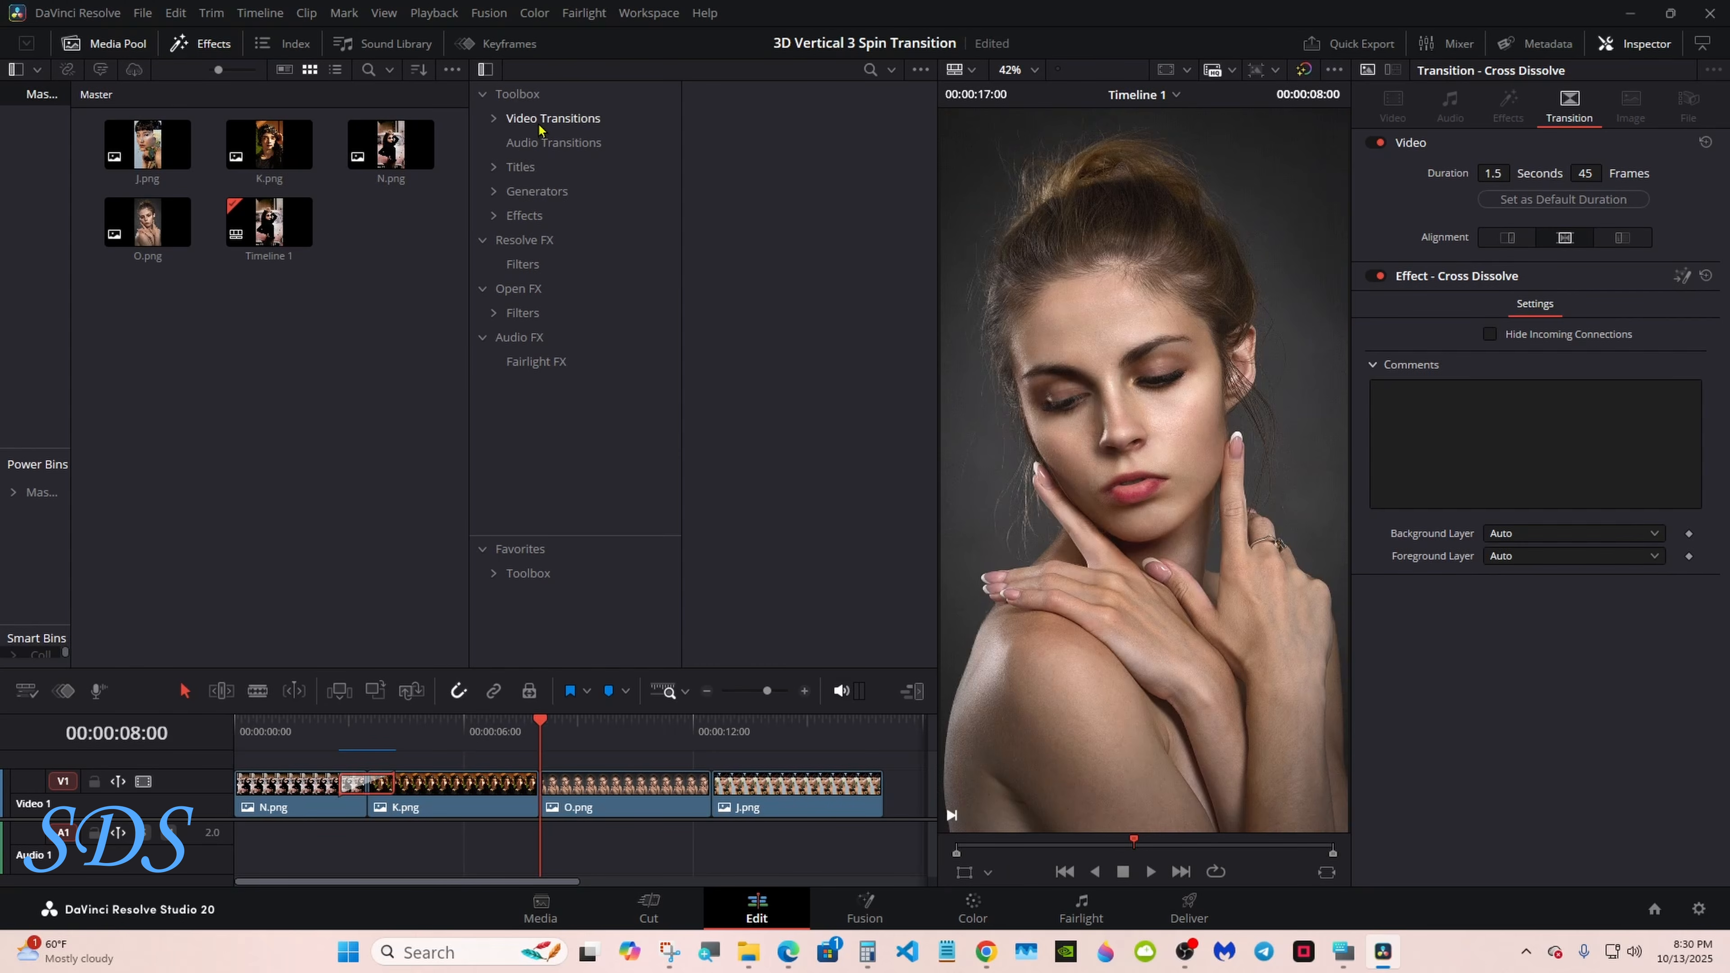
click(493, 119)
click(575, 142)
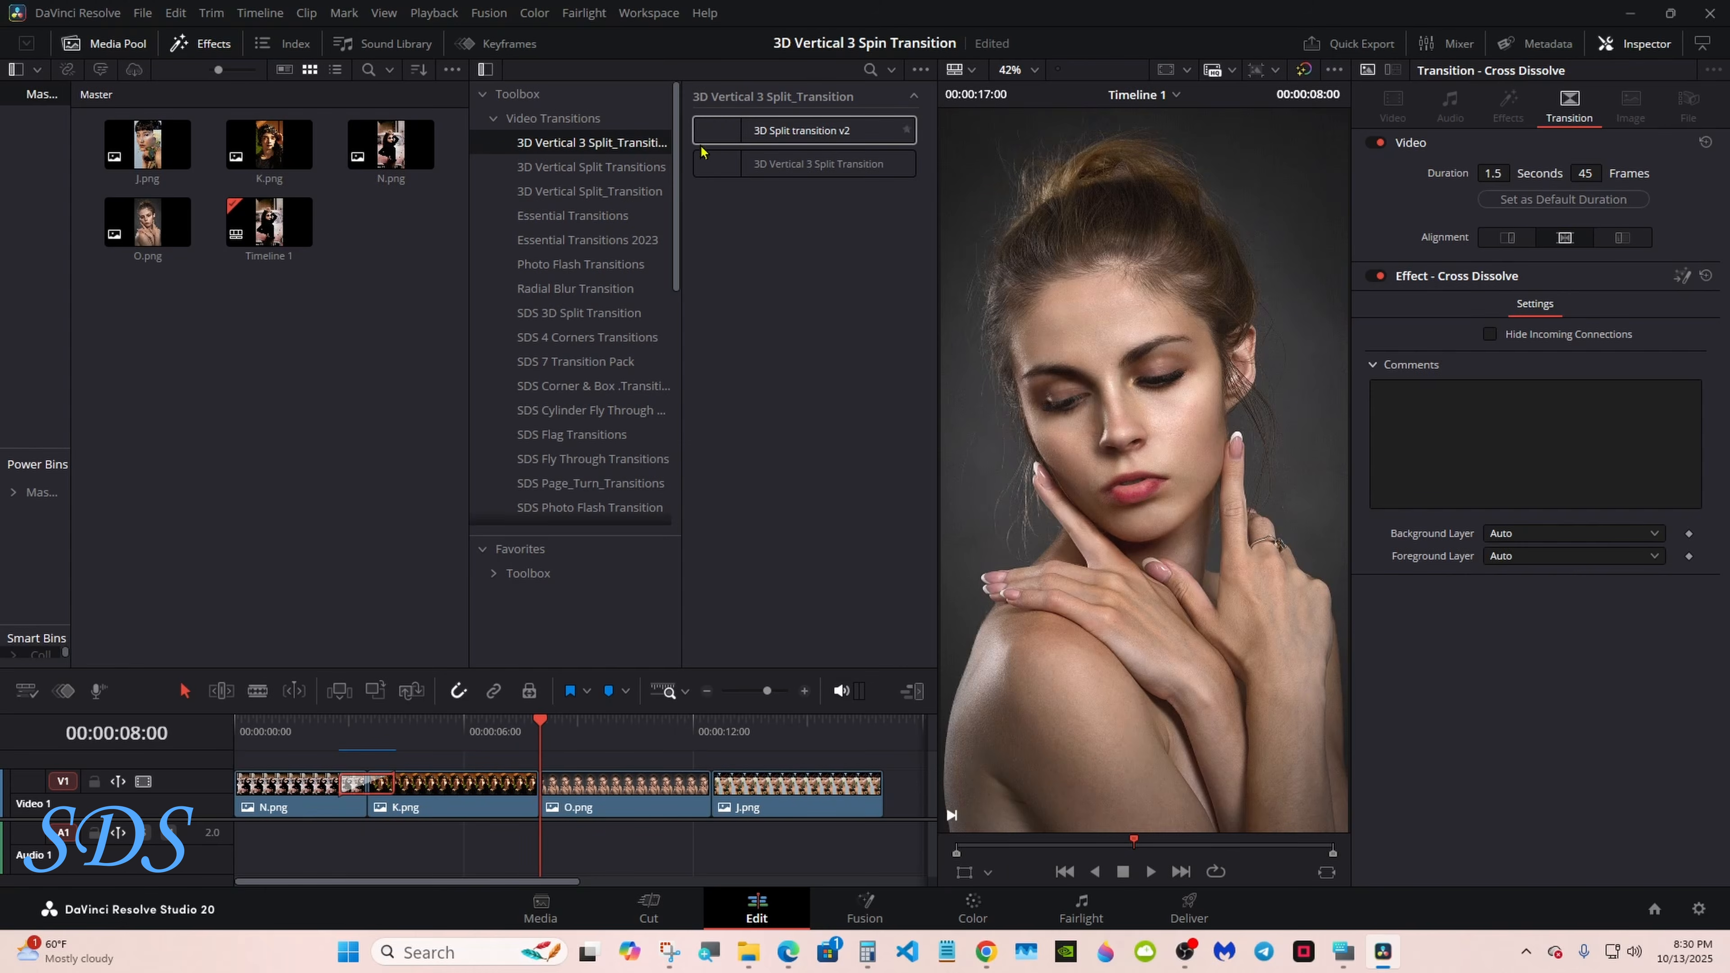
drag(787, 138, 528, 787)
click(709, 741)
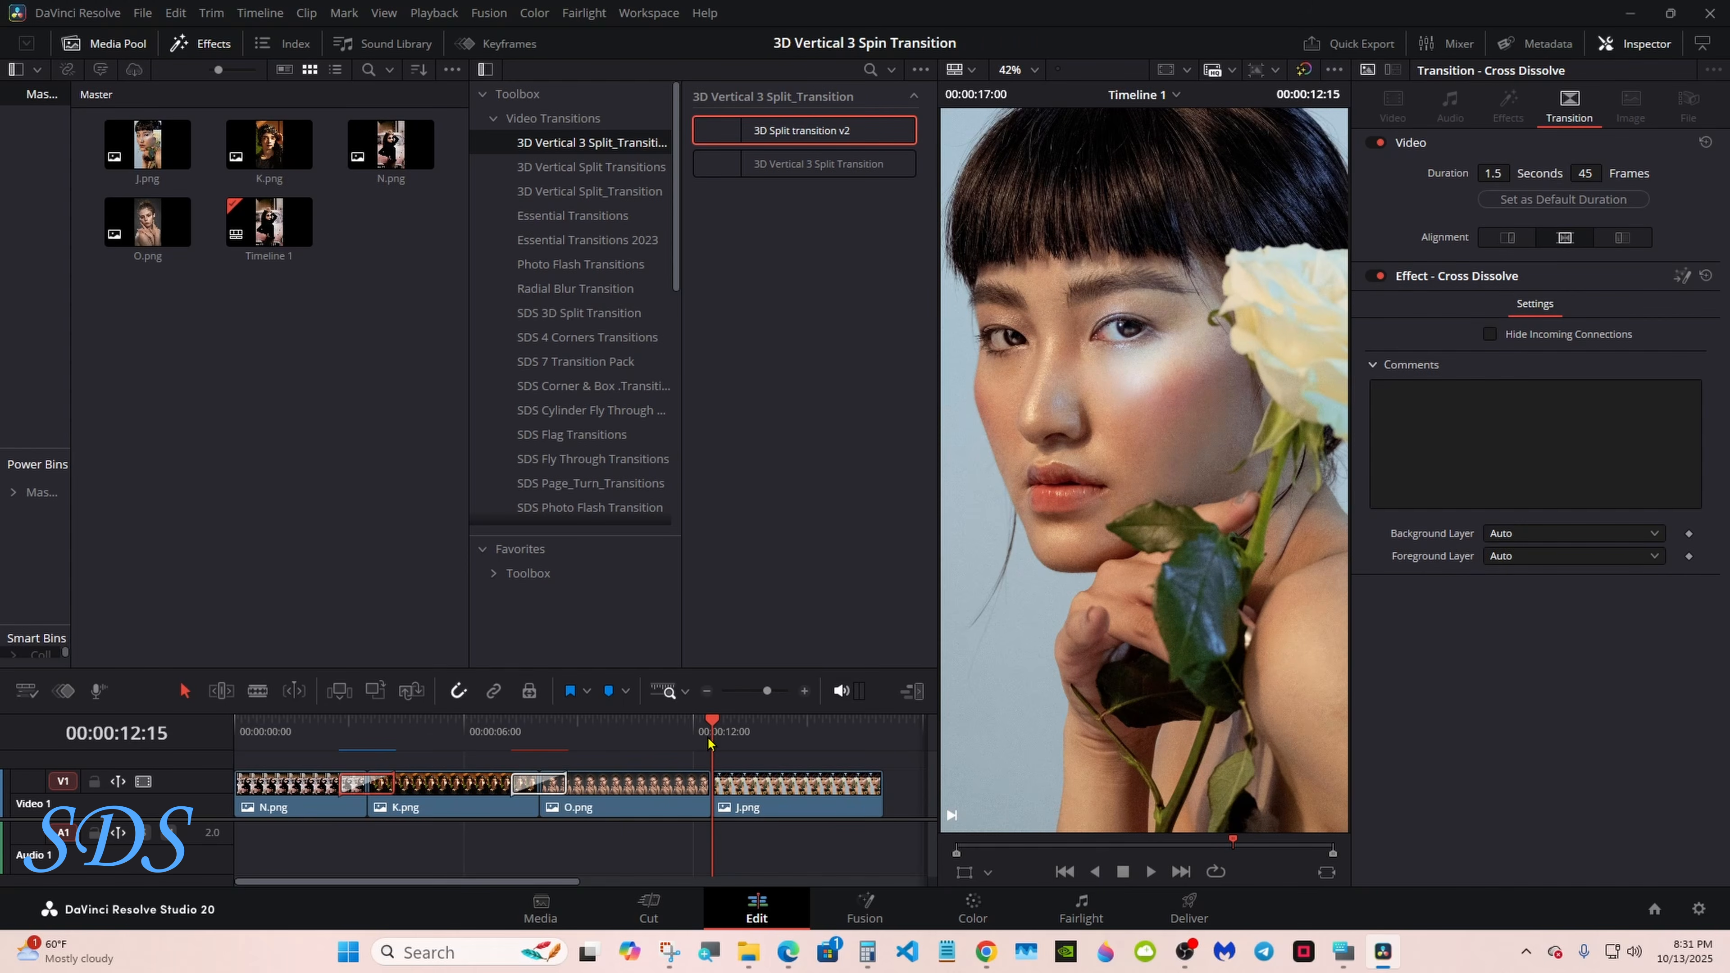
double_click(780, 137)
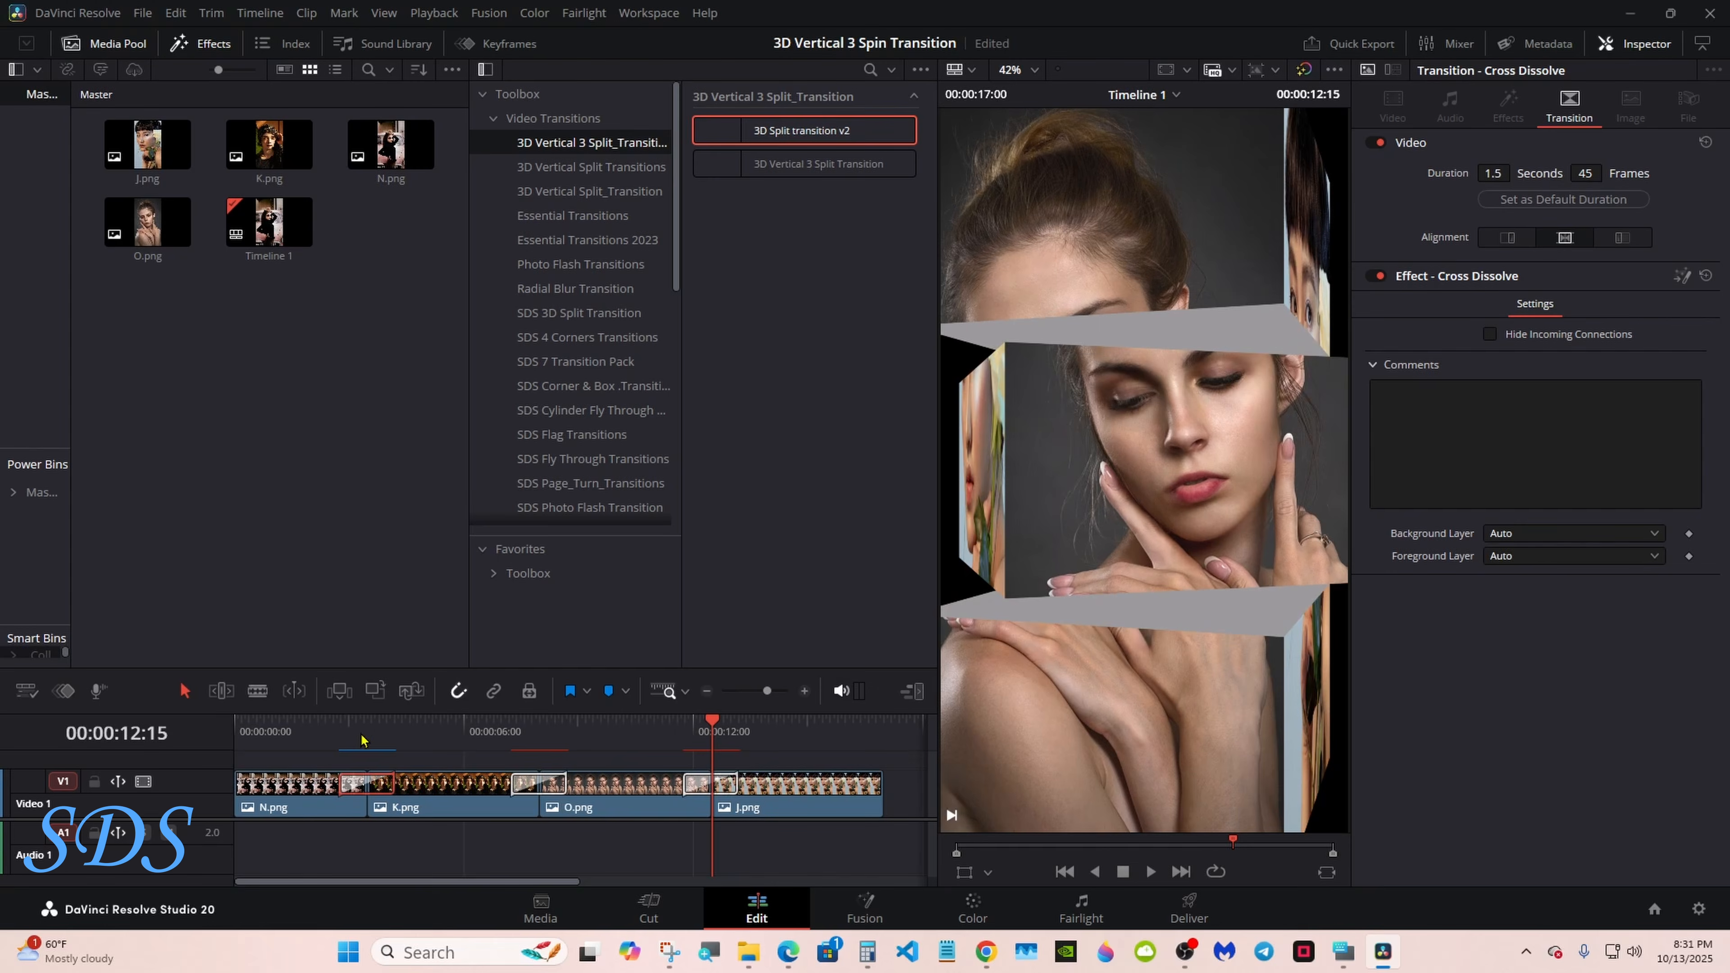
Inspect the timeline before the second transition, and move the playhead back to 00:00:00:12.
click(510, 737)
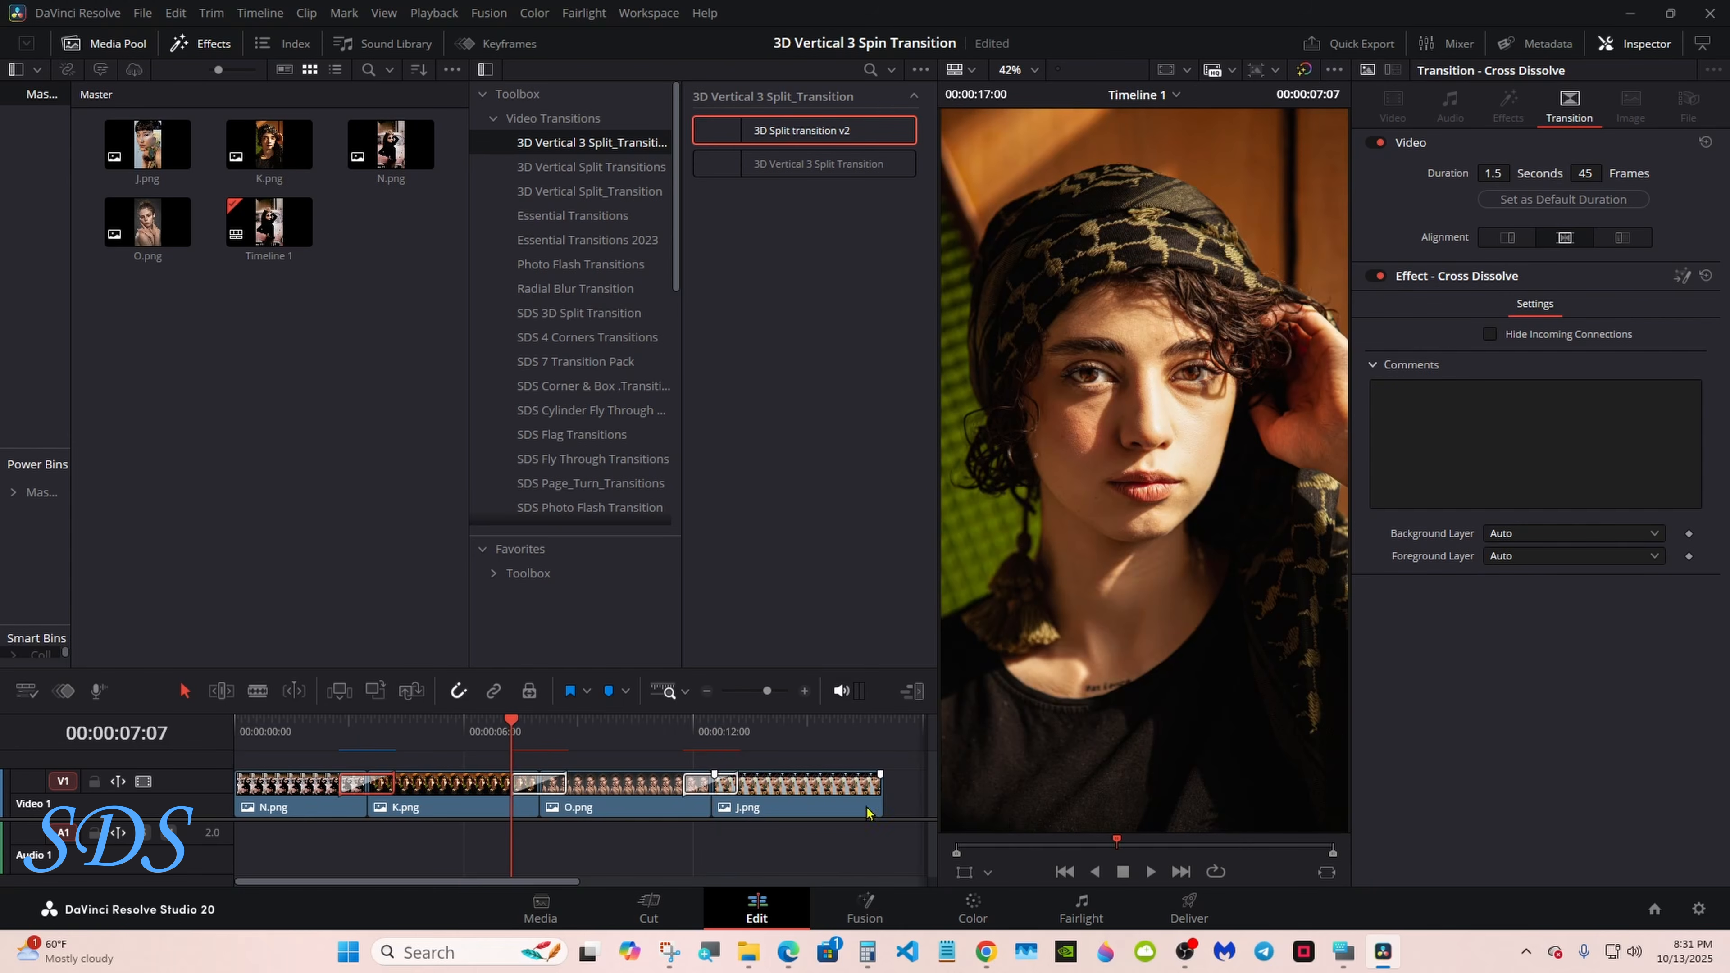
drag(509, 733, 464, 734)
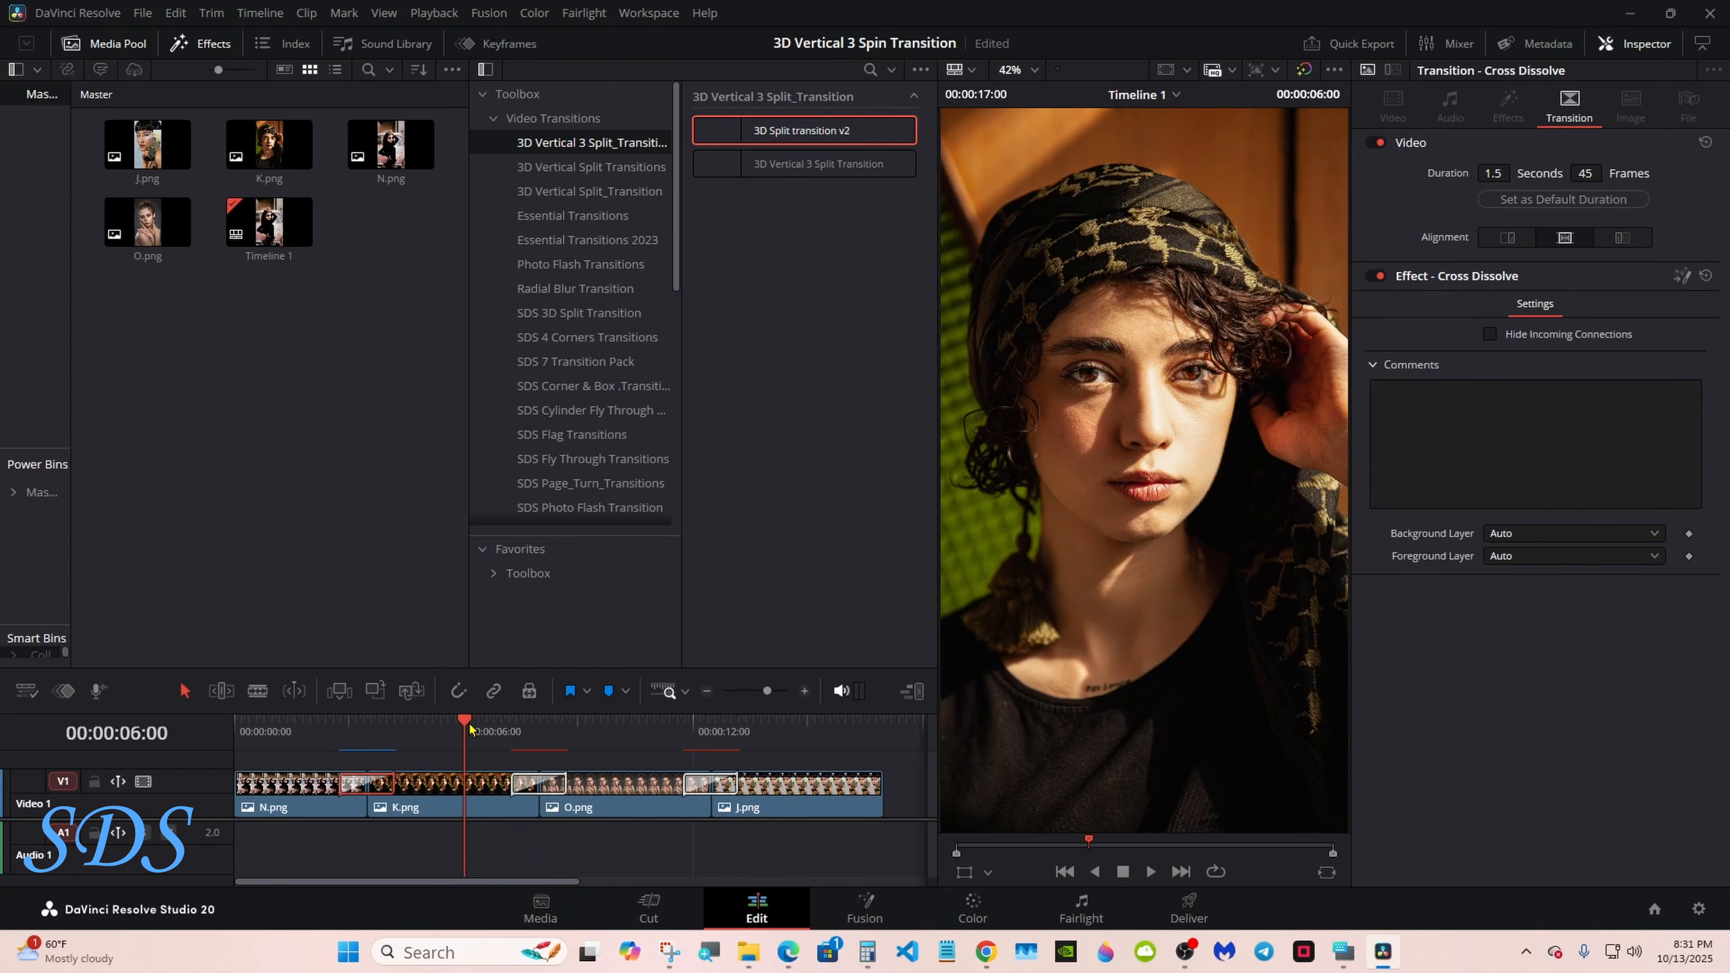
drag(311, 733, 252, 726)
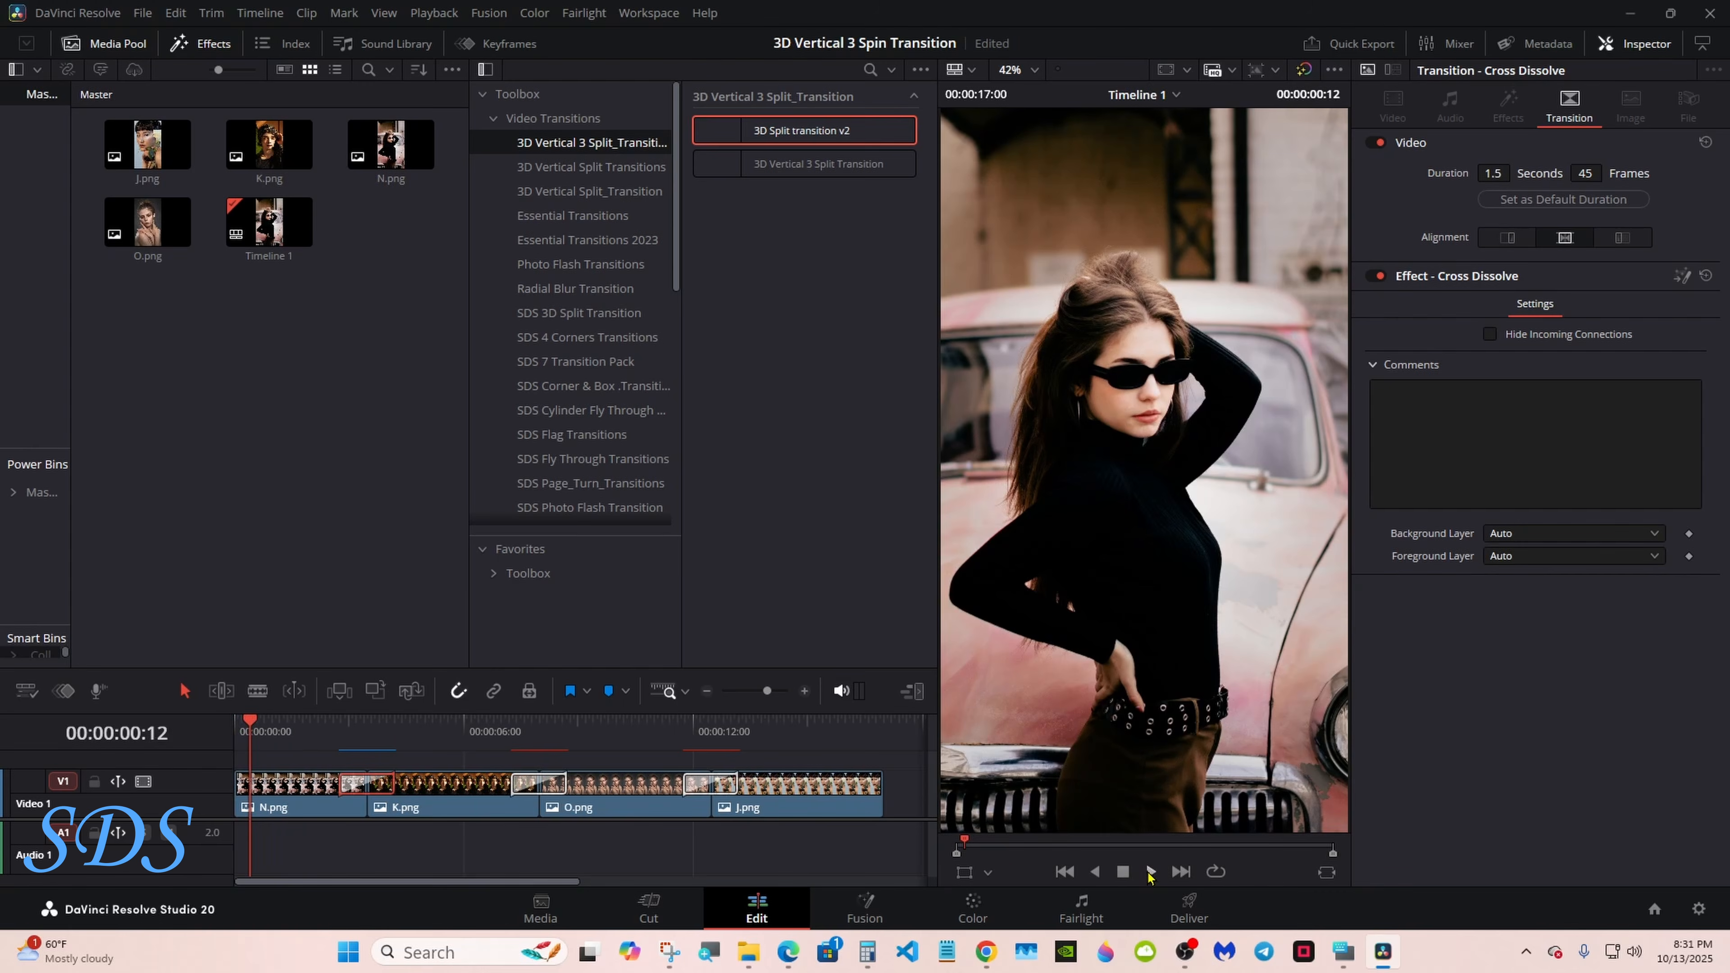